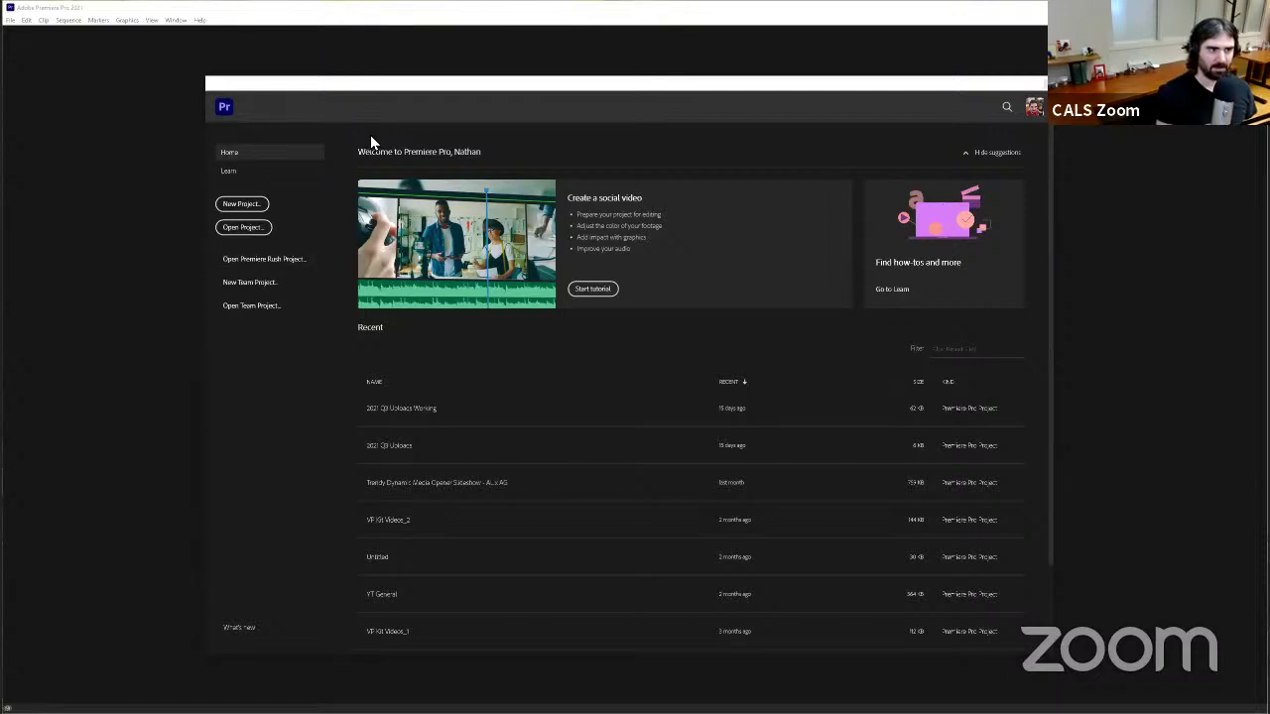
Step: Open the New Project dialog from the Premiere Pro Home screen
left_click(403, 91)
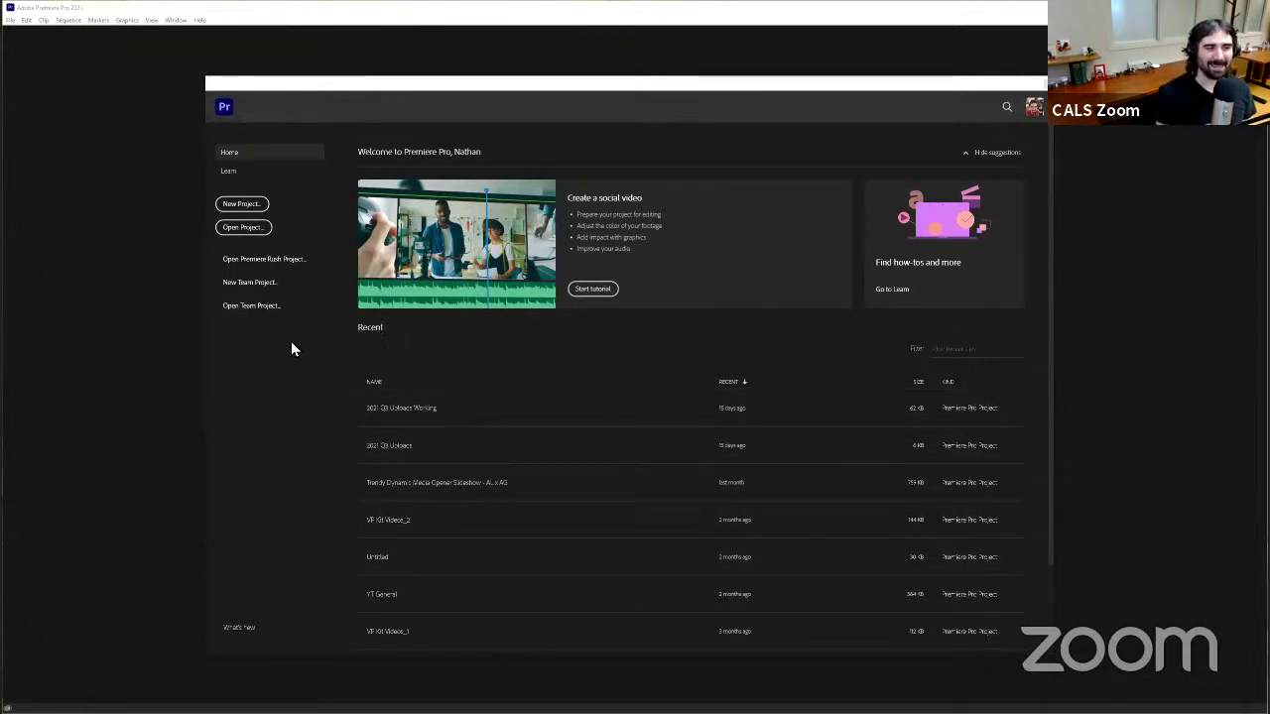
left_click(240, 206)
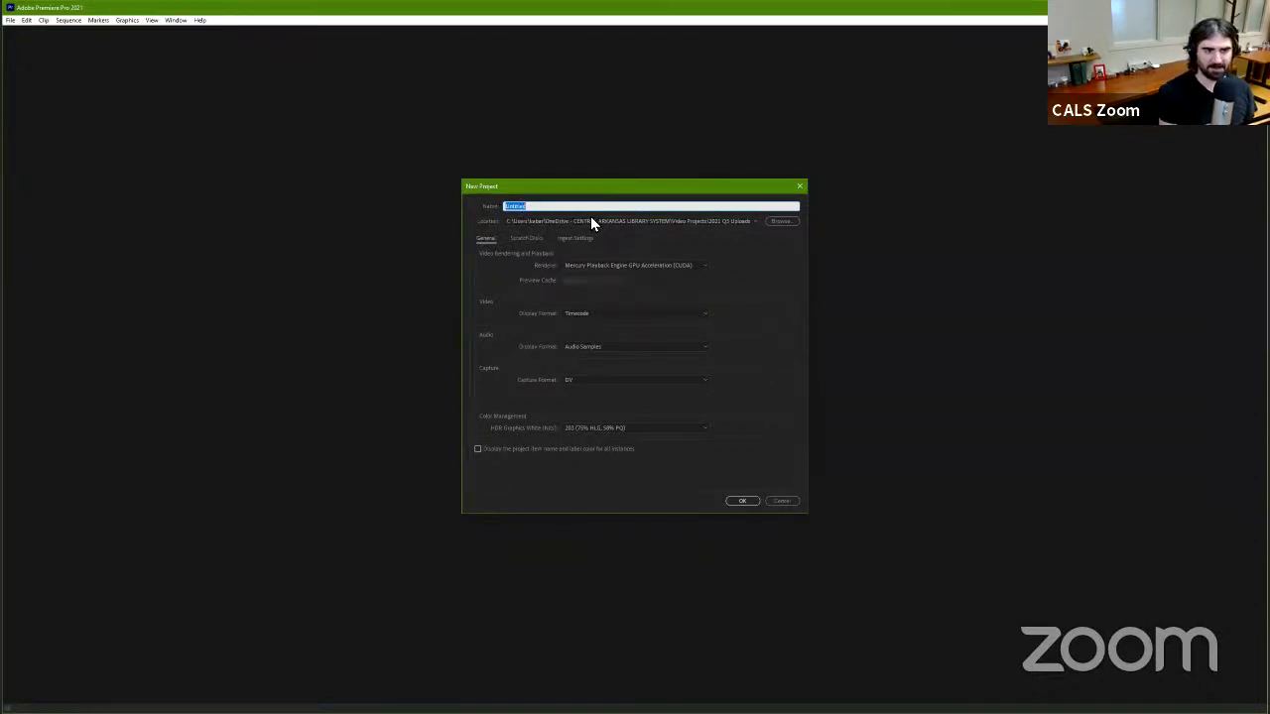
Step: Name the project 'Demo July 15 2021' and start choosing its save location
type("Demo July 15")
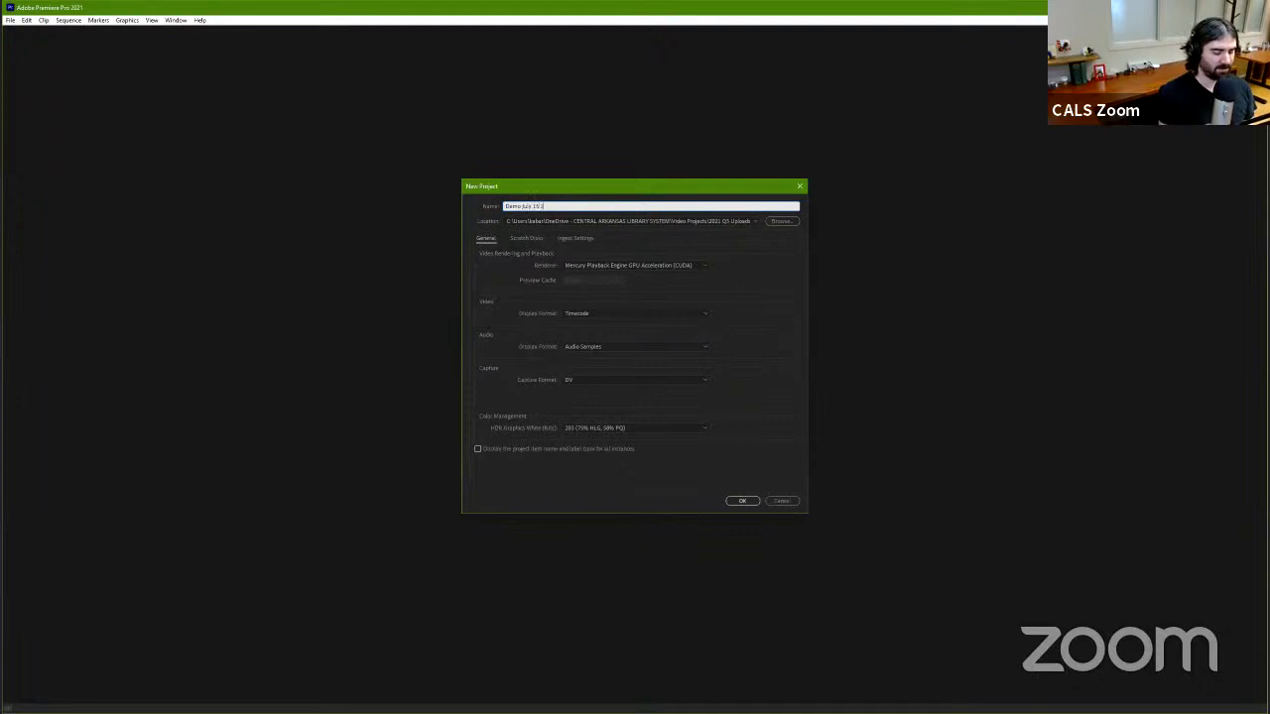
type("21")
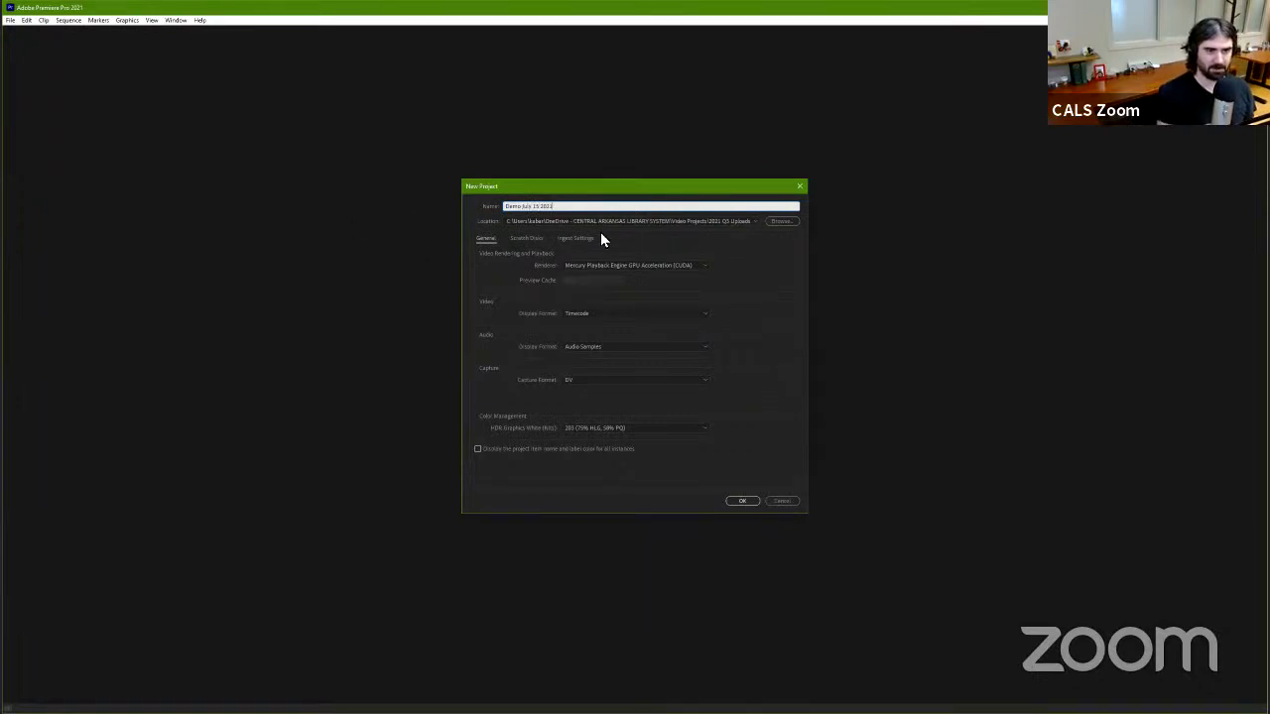
left_click(779, 221)
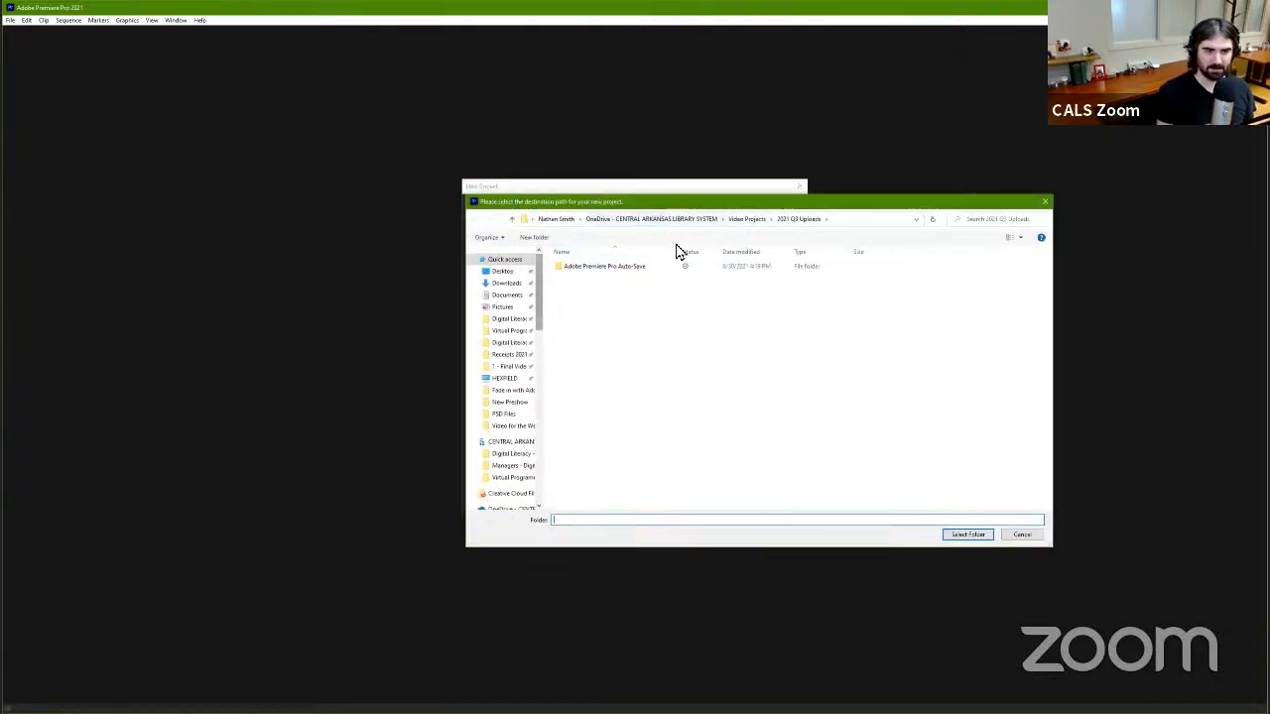
Step: Create a 'Demo Project' folder on the Desktop and select it as the project location
left_click(502, 271)
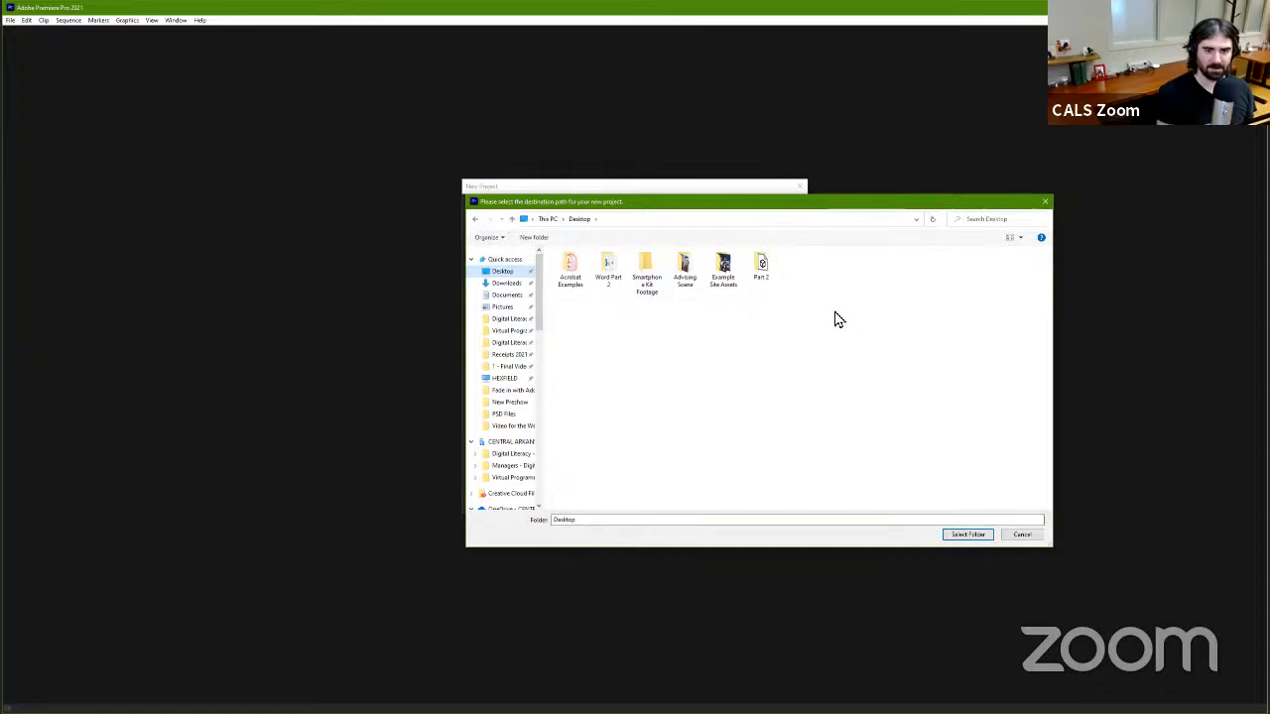
right_click(939, 313)
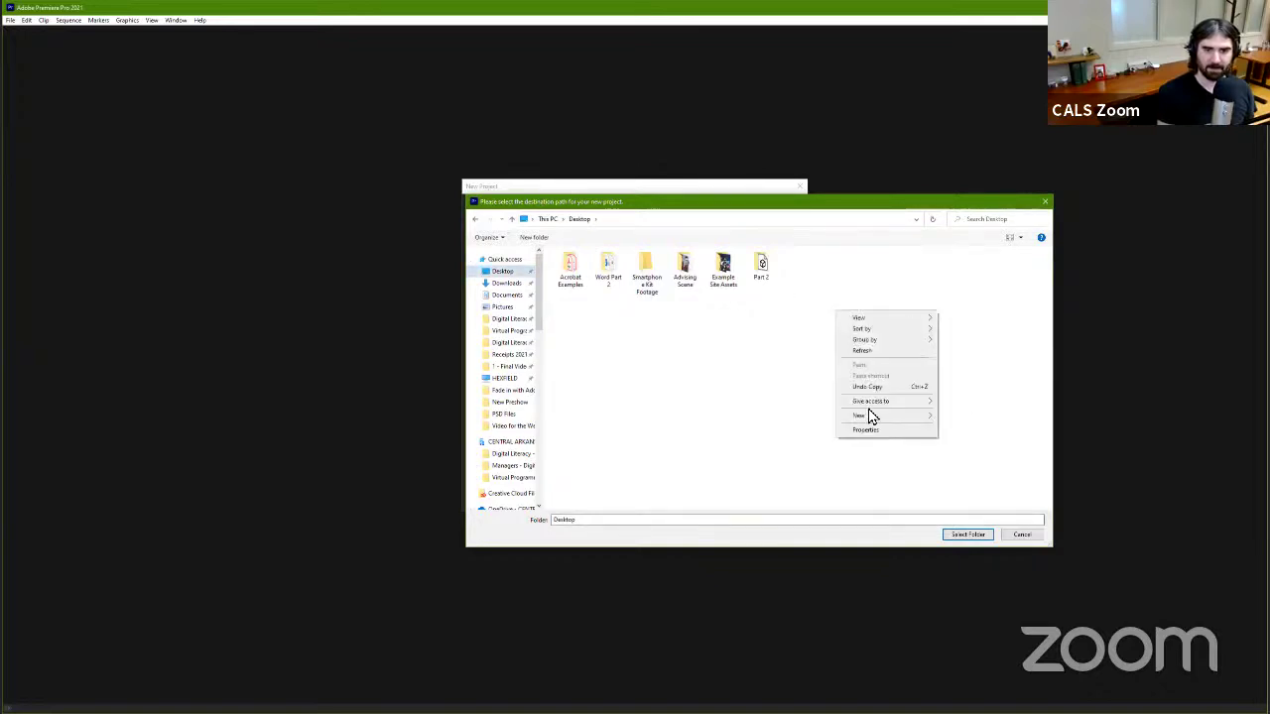
left_click(967, 417)
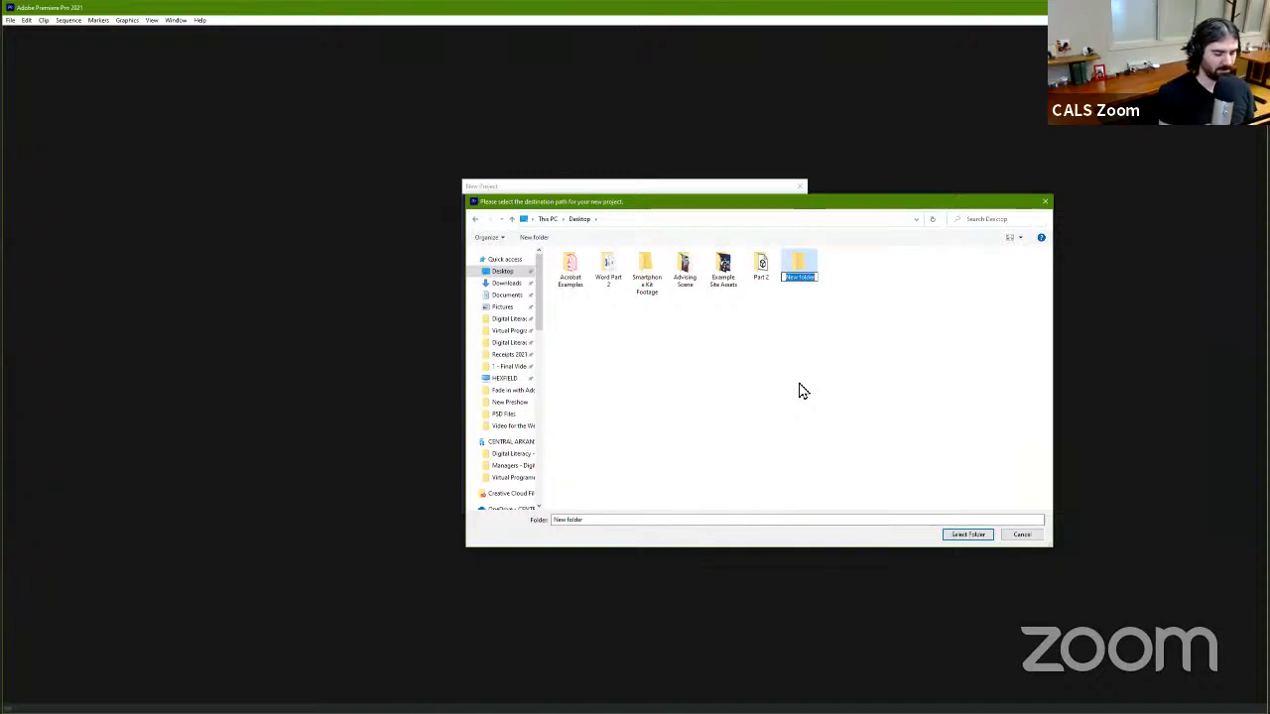
type("Demo Pr")
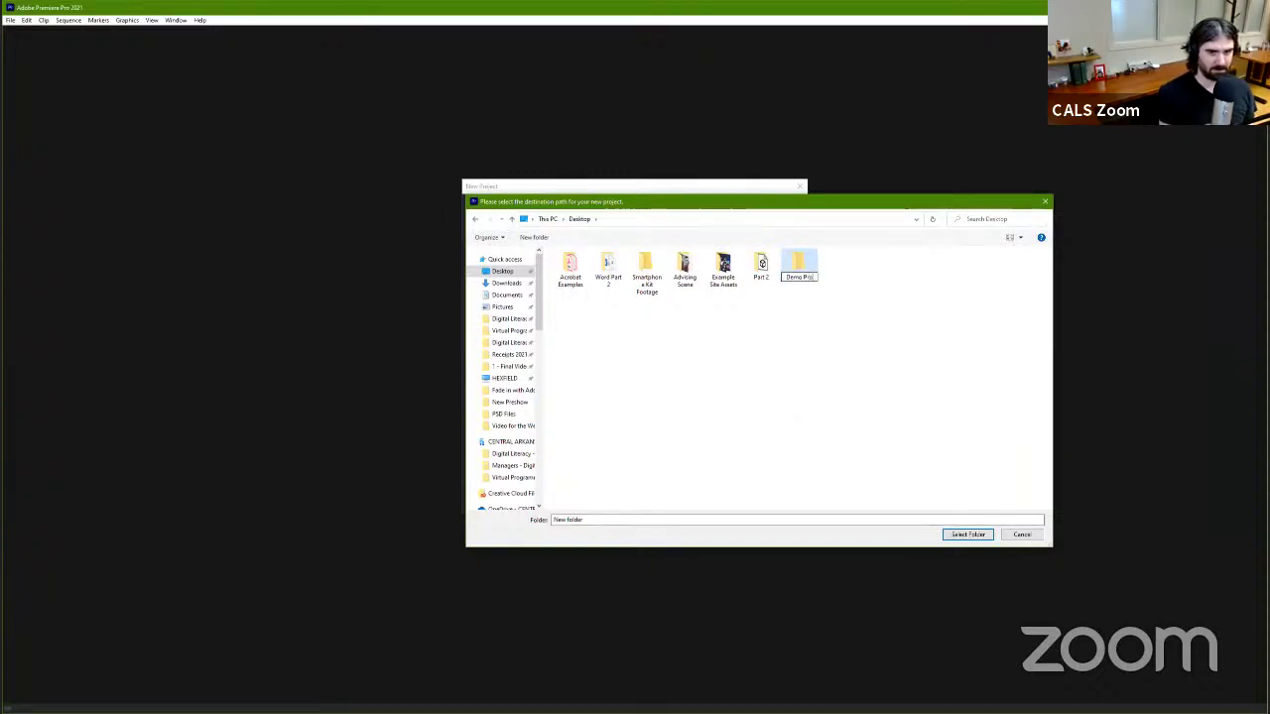
type("oject")
key("Return")
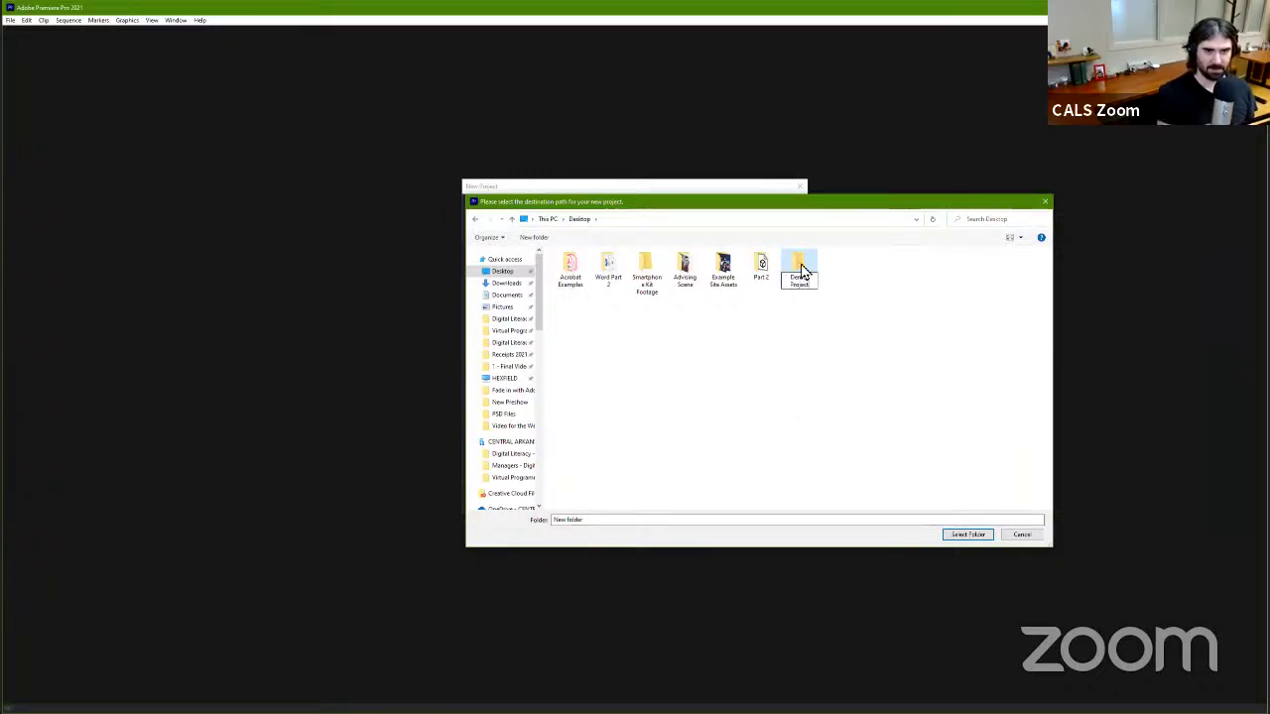
left_click(802, 268)
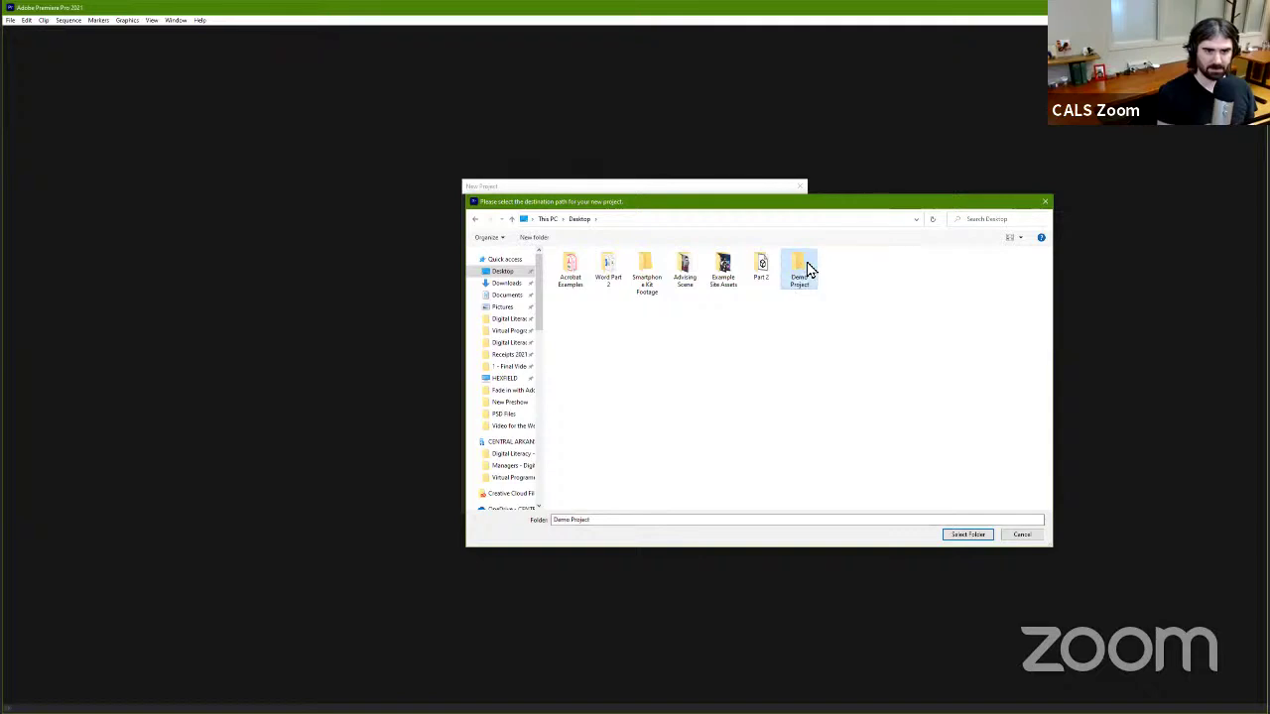
left_click(964, 535)
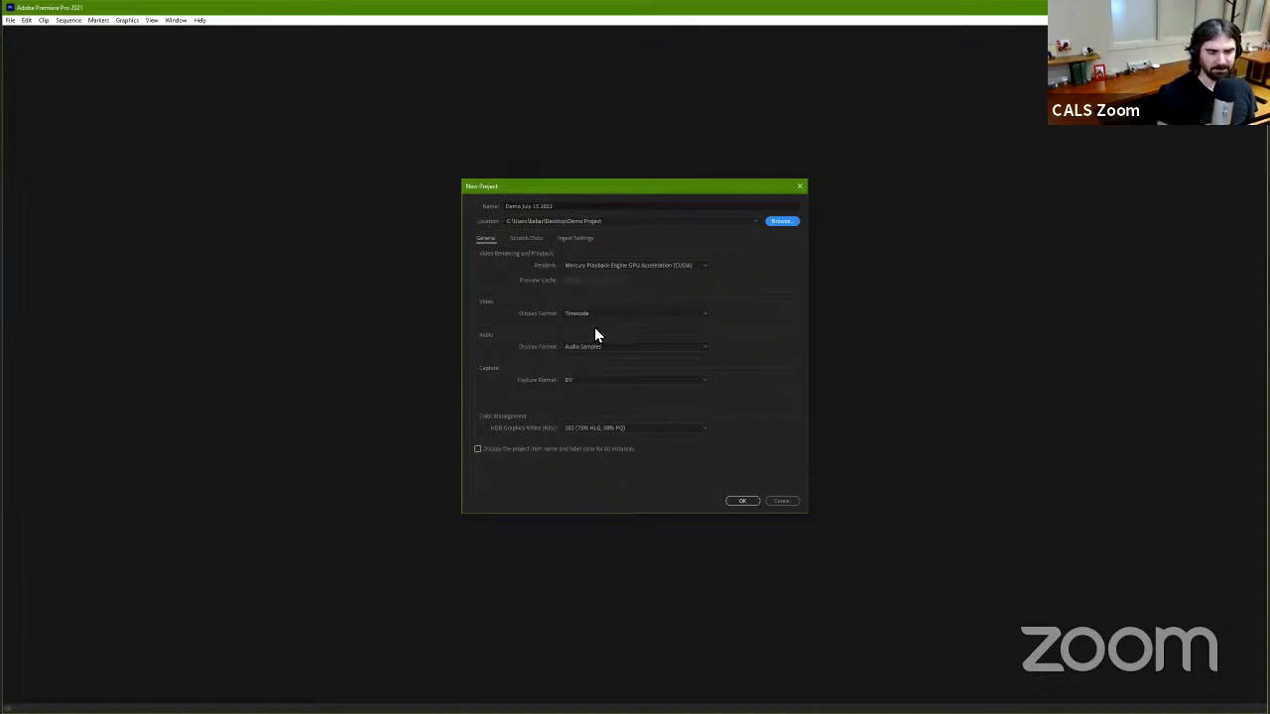
Step: Show the Scratch Disks settings, each set to Same as Project in Demo Project
left_click(525, 240)
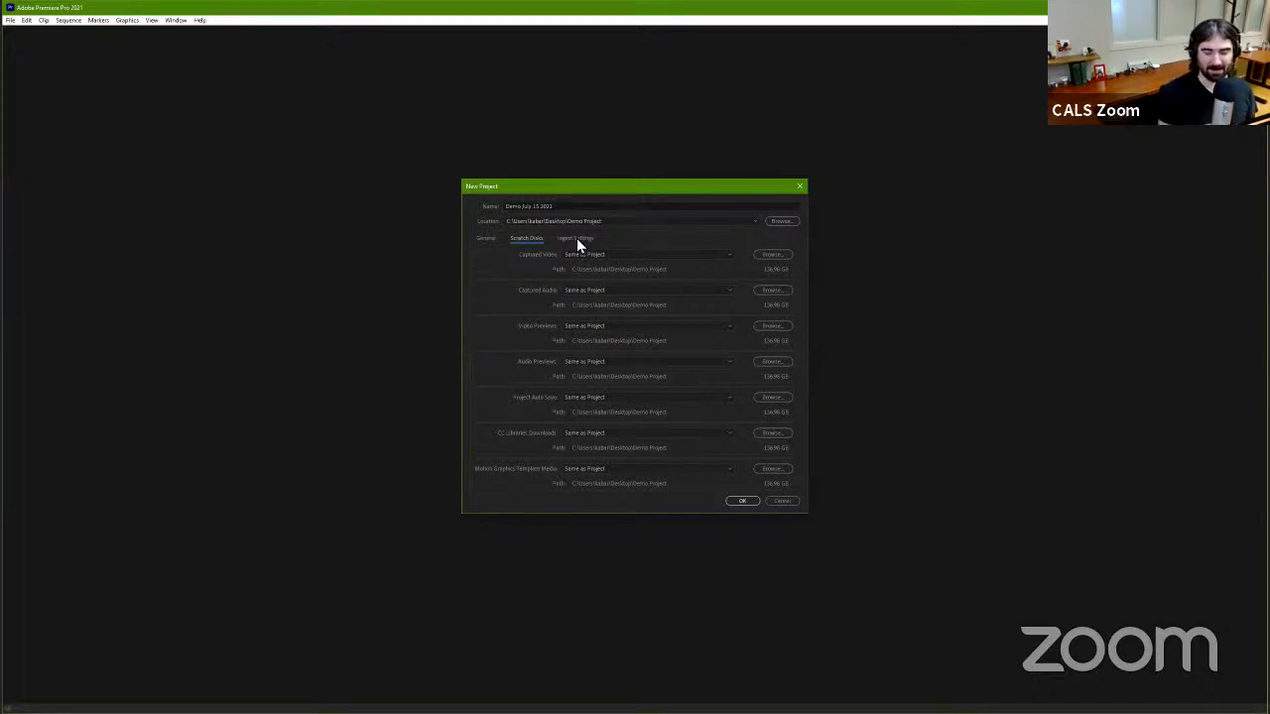
Step: Enable ingest set to Copy with the Copy With MD5 Verification preset
left_click(575, 240)
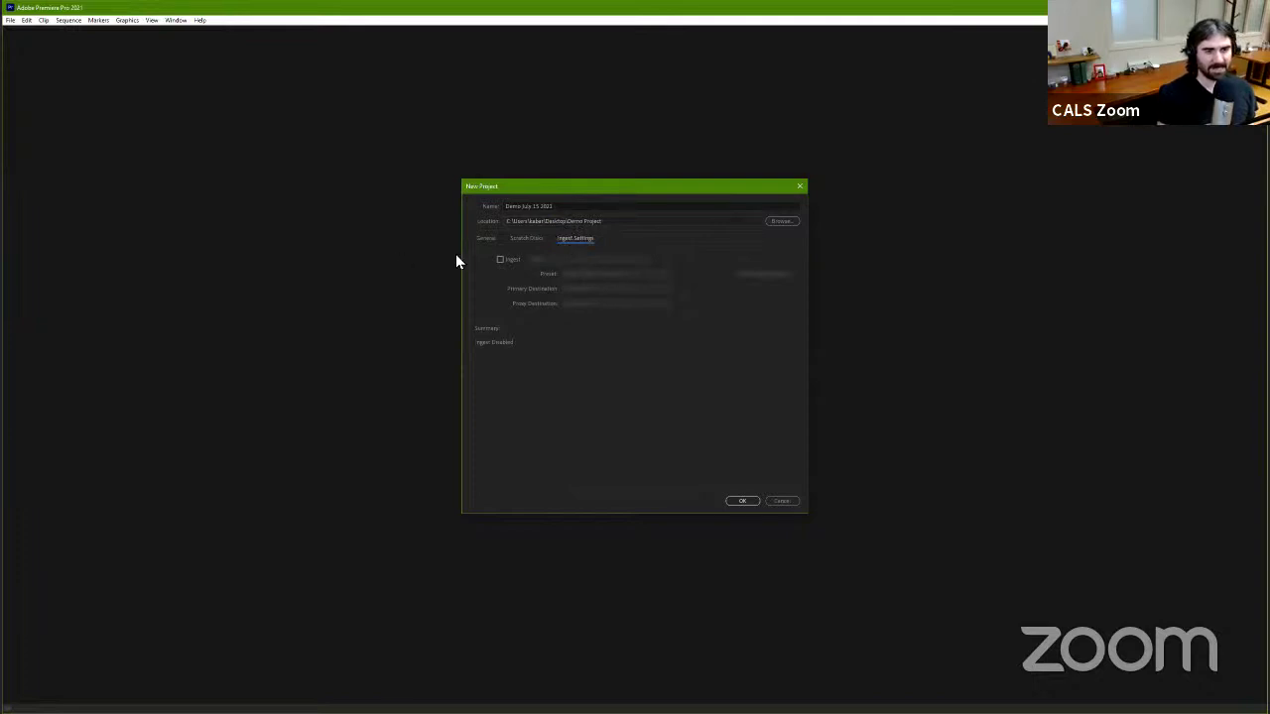
left_click(509, 261)
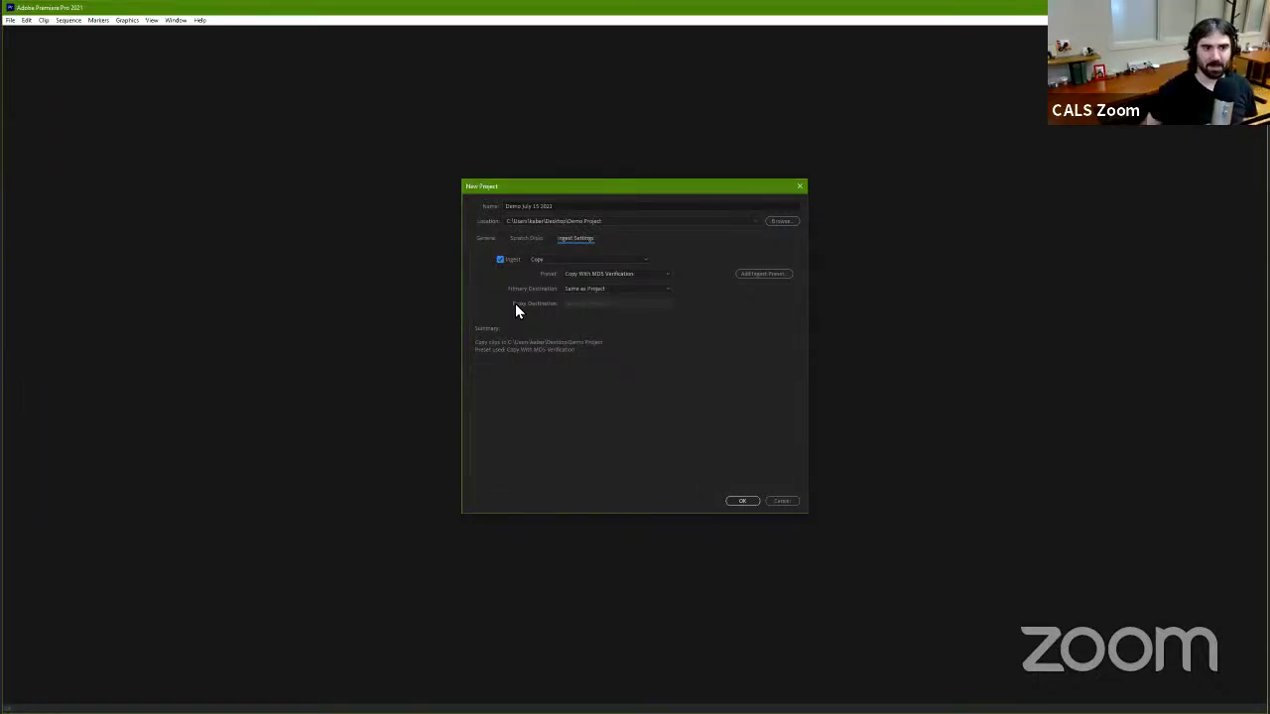
Step: Toggle ingest off and back on, then revisit the Scratch Disks and Ingest Settings
left_click(500, 260)
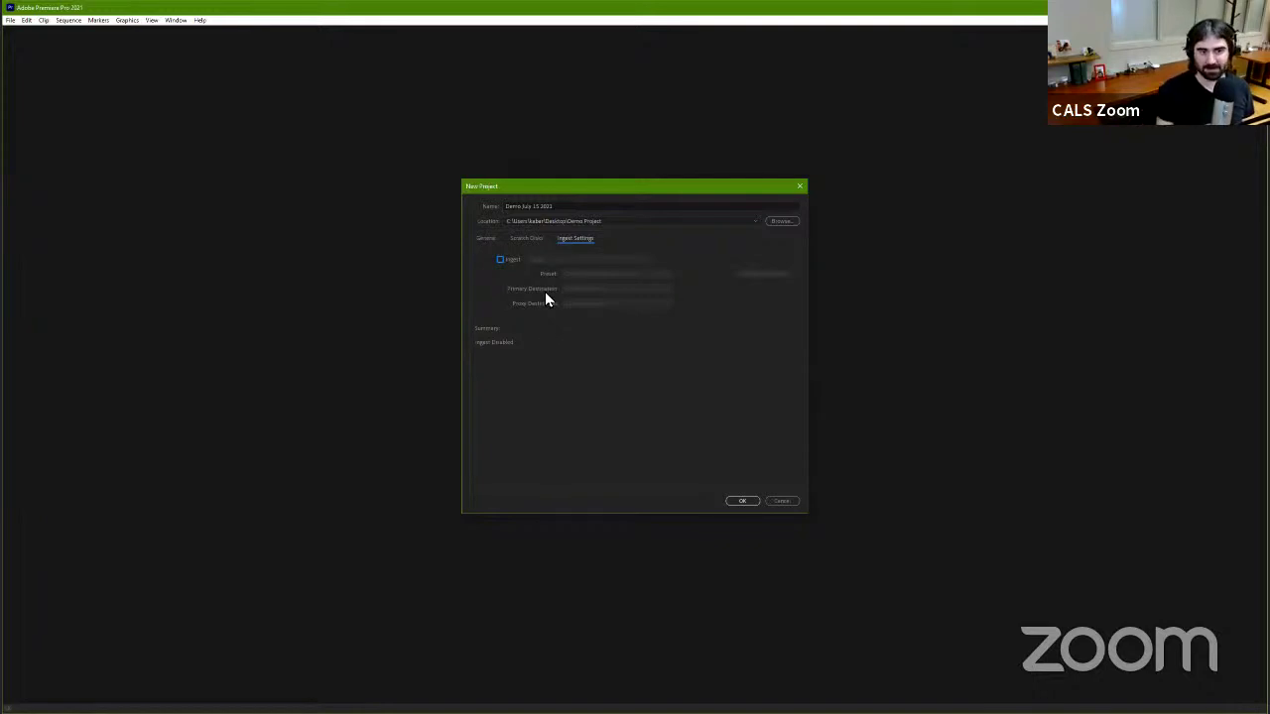
left_click(501, 260)
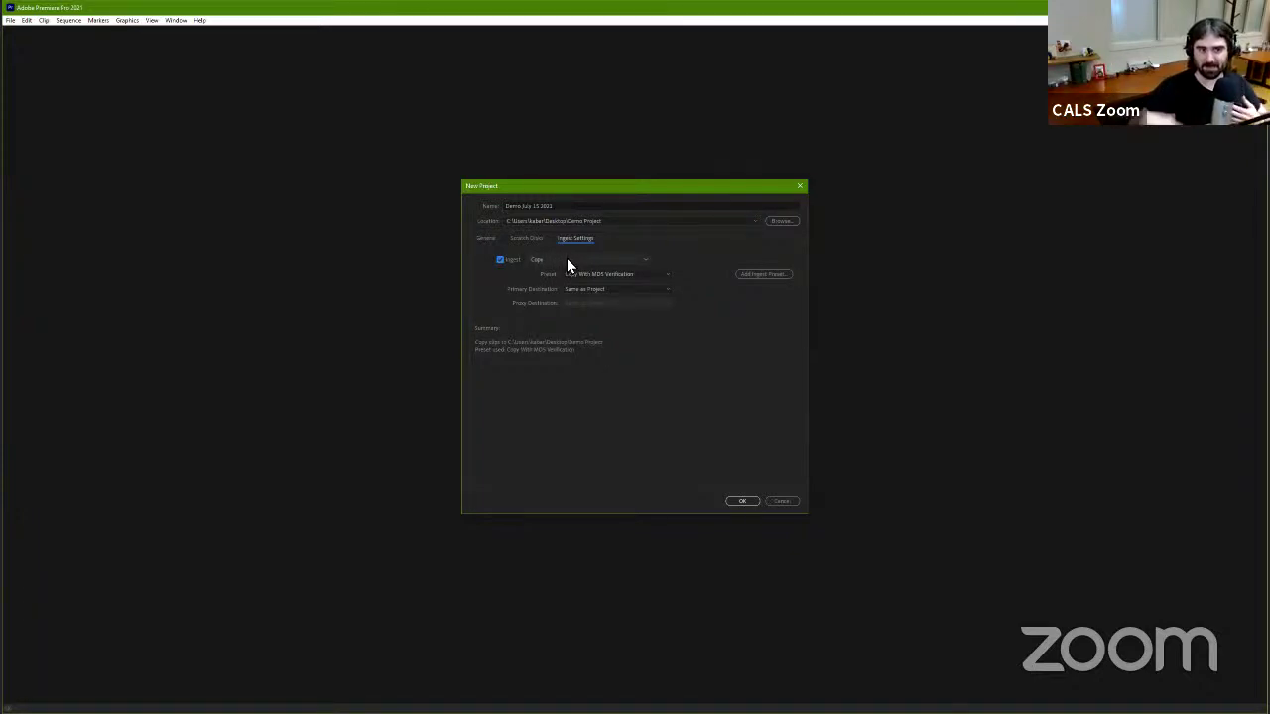
left_click(537, 242)
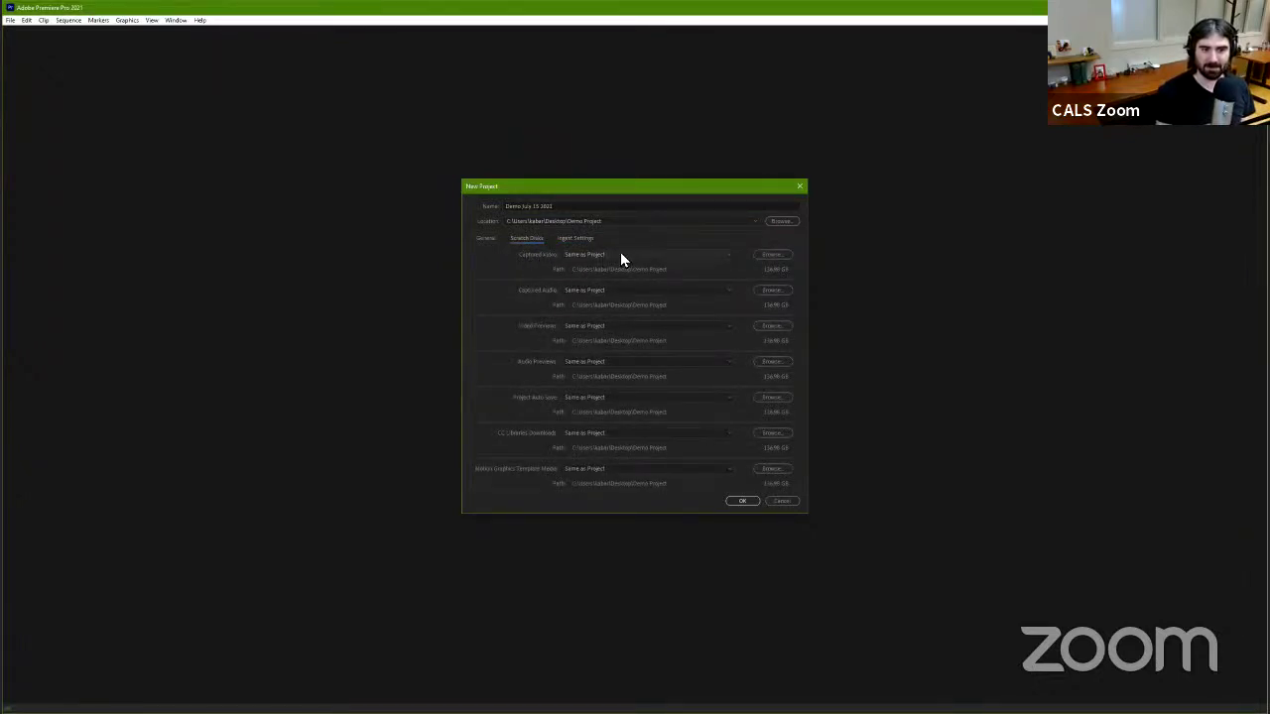
left_click(567, 240)
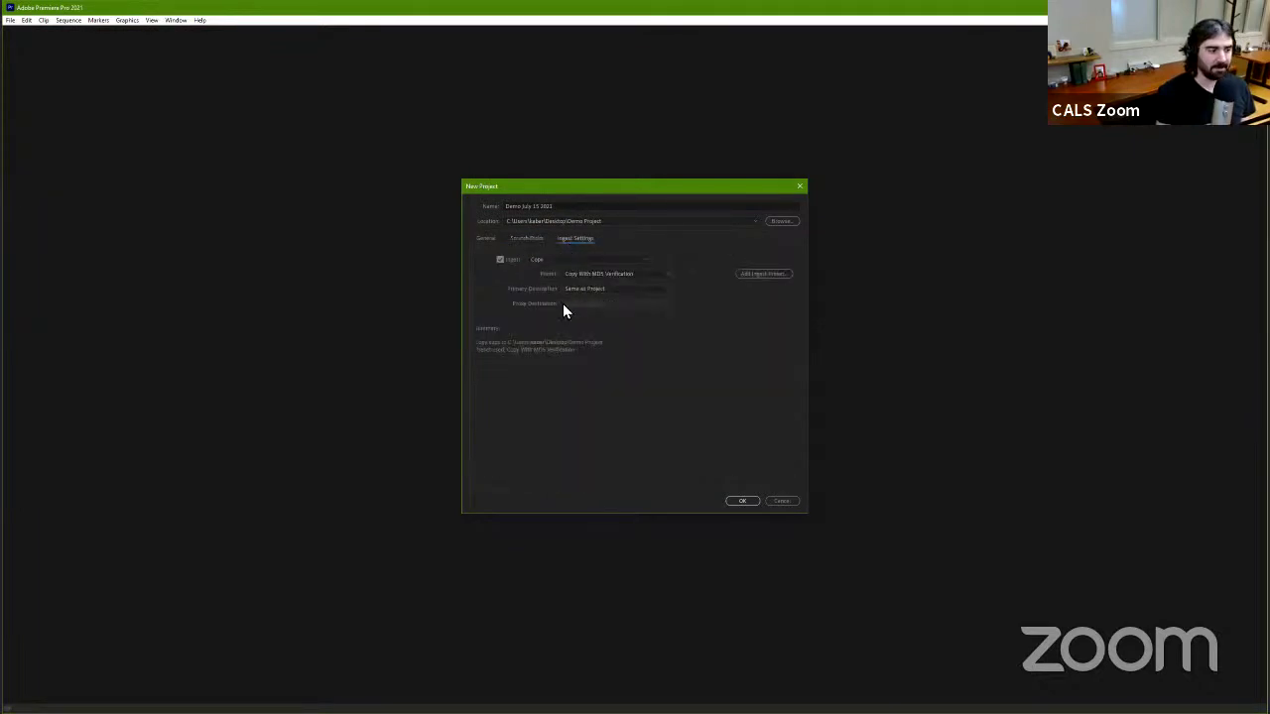
Step: Change the ingest option from Copy to Create Proxies, using the H.264 Low Resolution Proxy preset
left_click(533, 258)
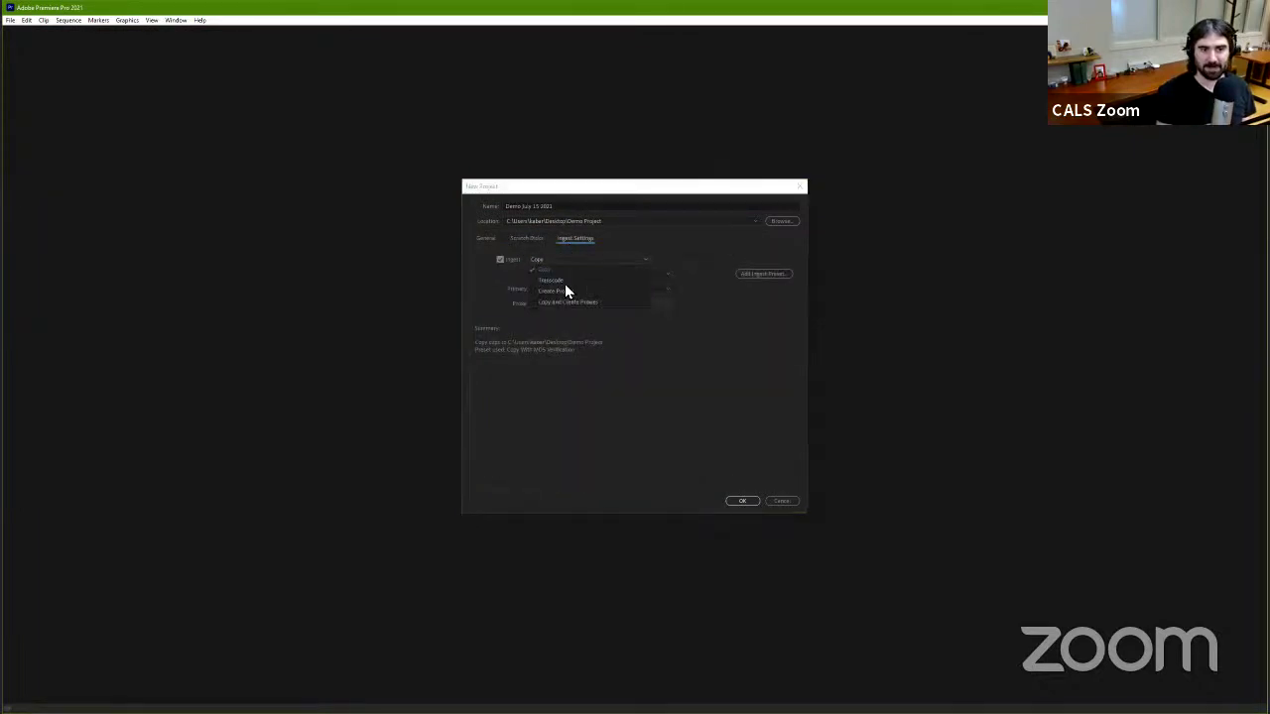
left_click(564, 284)
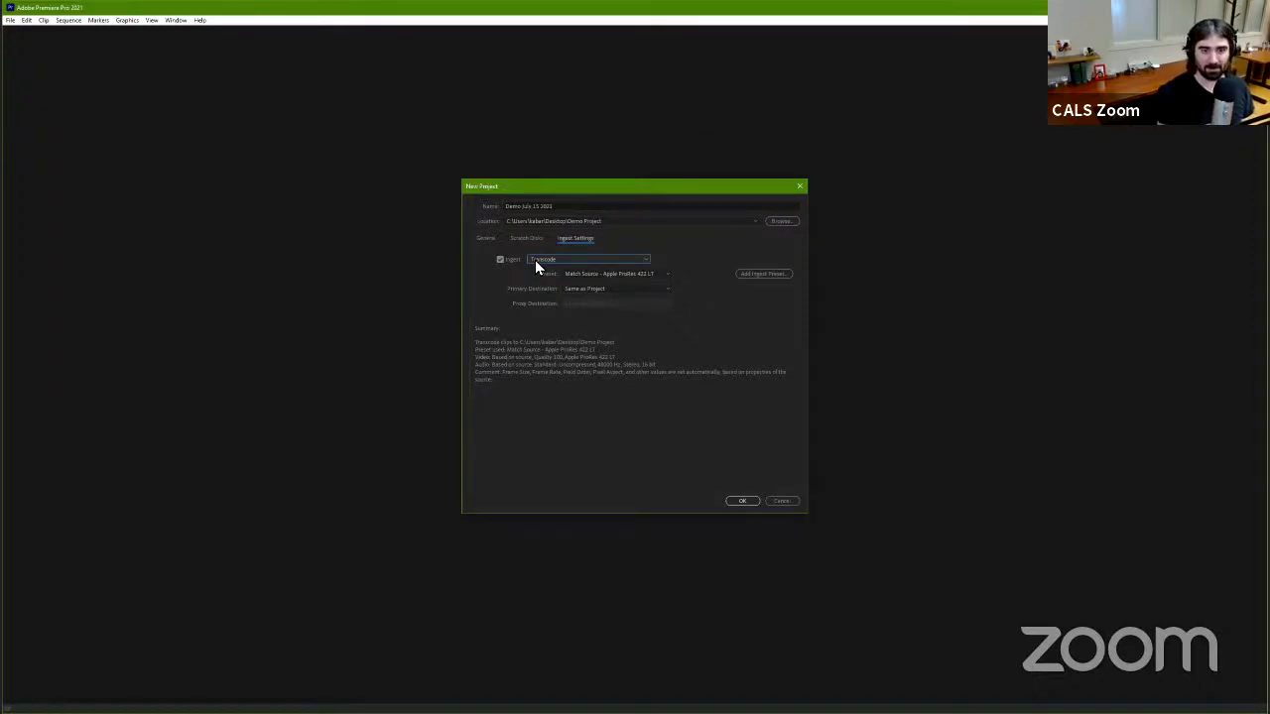
left_click(535, 260)
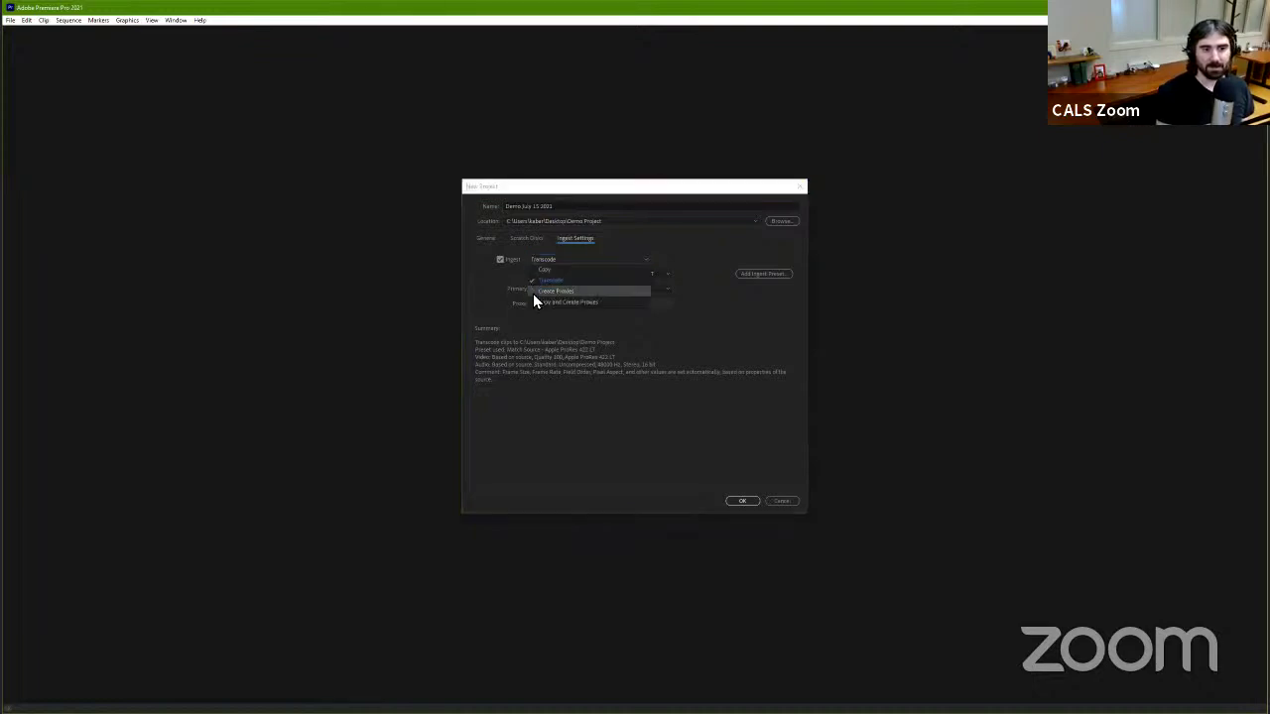
left_click(610, 260)
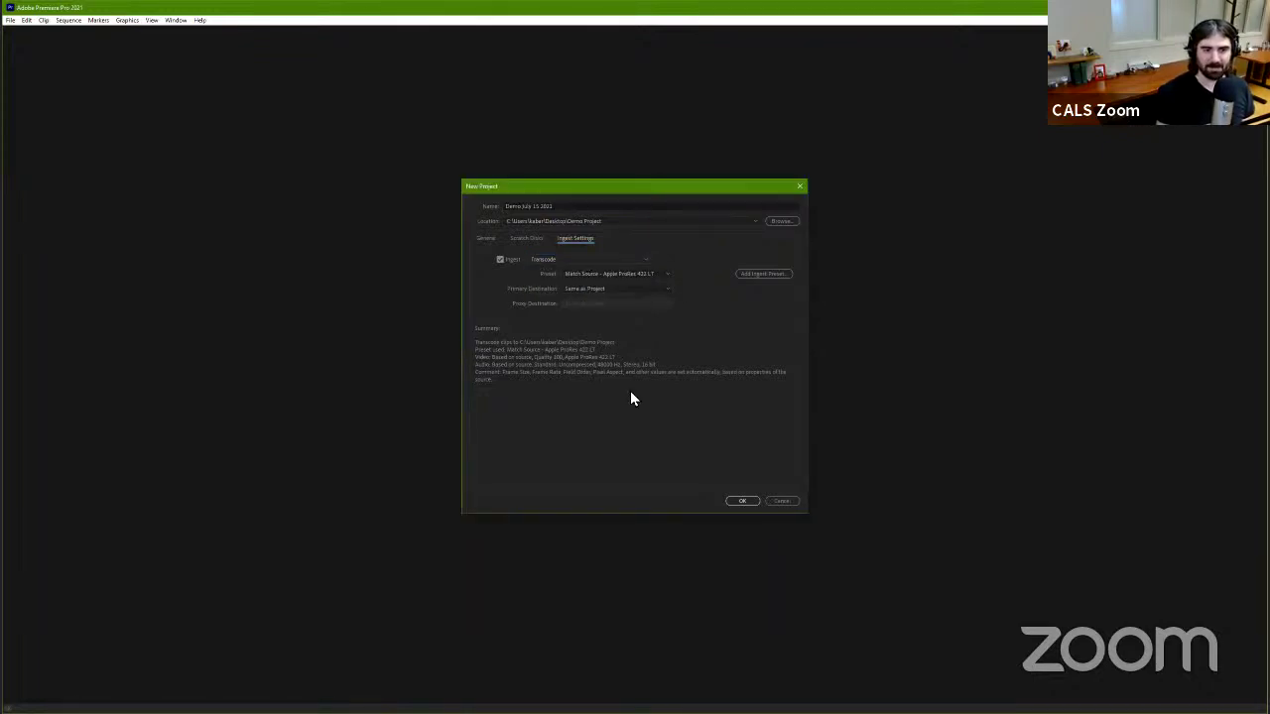
key("Down")
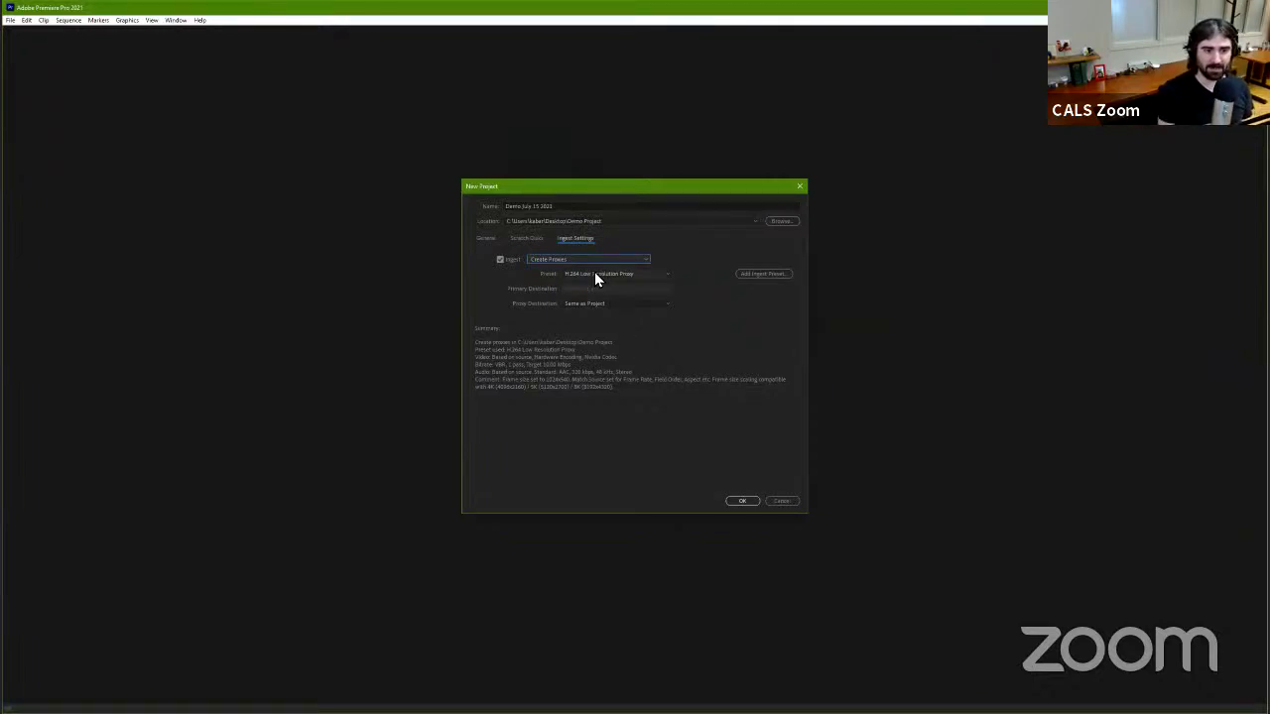
Step: Uncheck Ingest so the summary reads Ingest Disabled
left_click(555, 260)
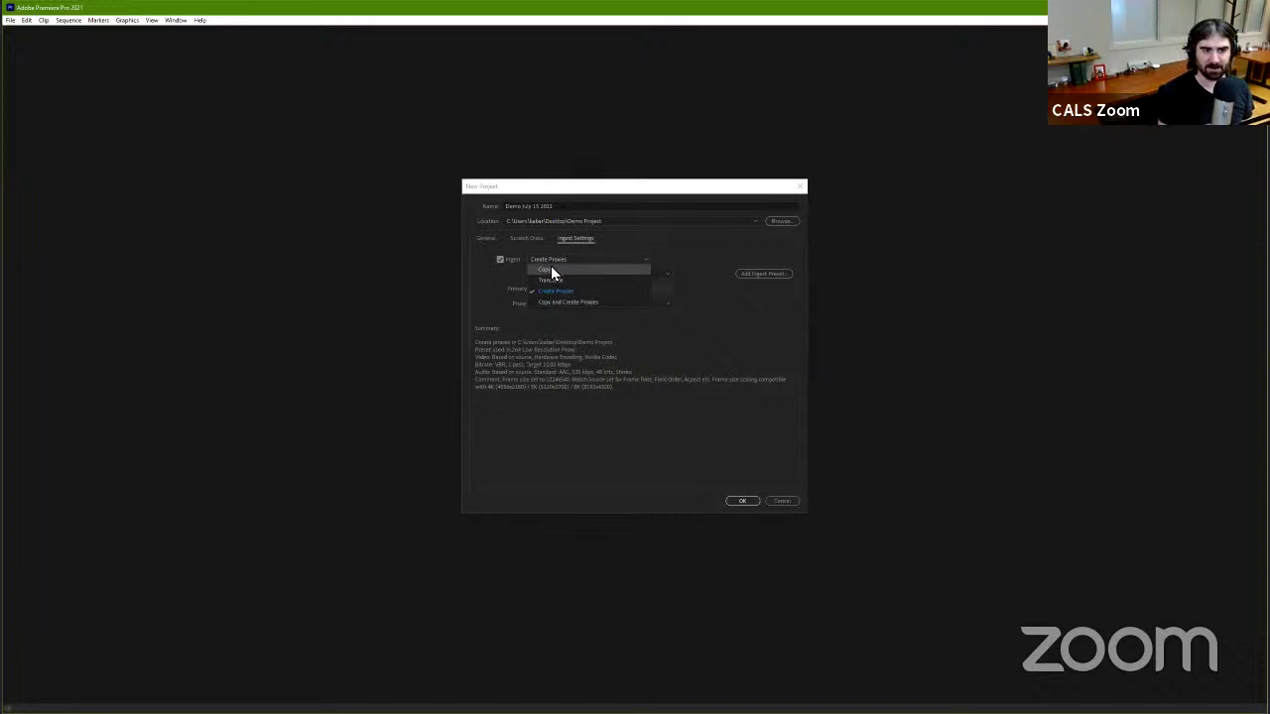
left_click(499, 260)
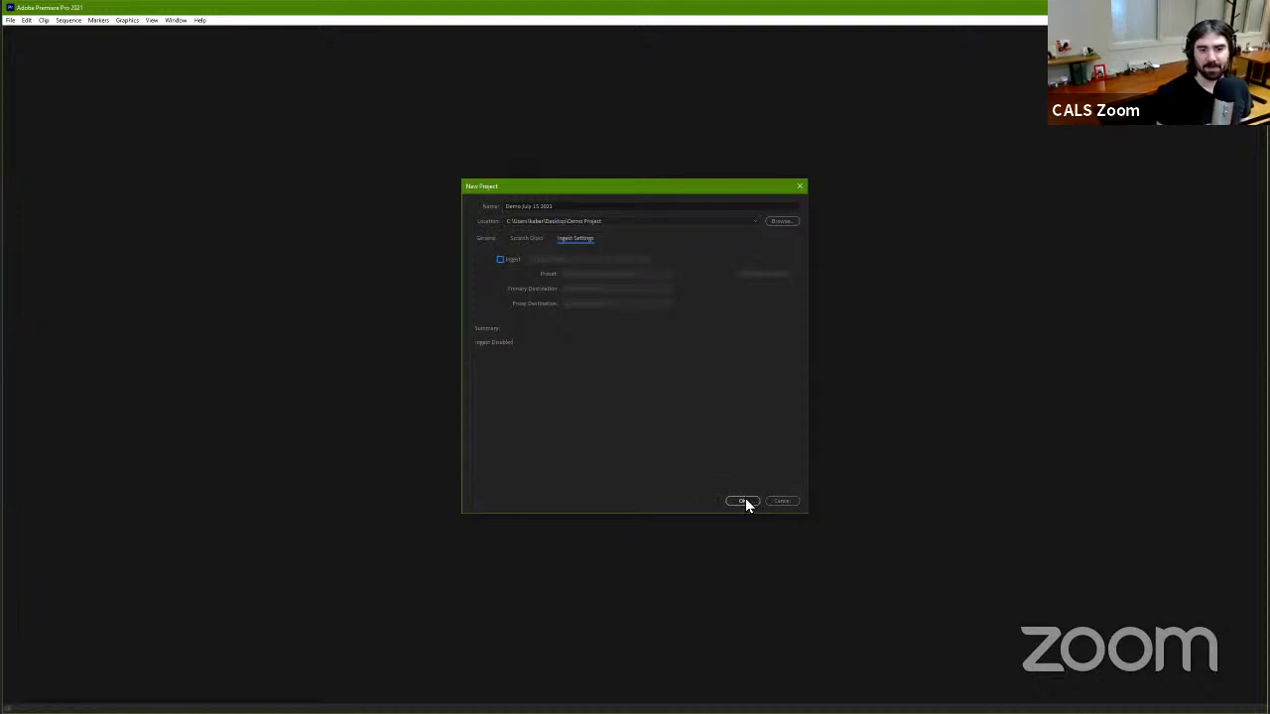
Step: Confirm the New Project dialog and switch to the Editing workspace
left_click(744, 505)
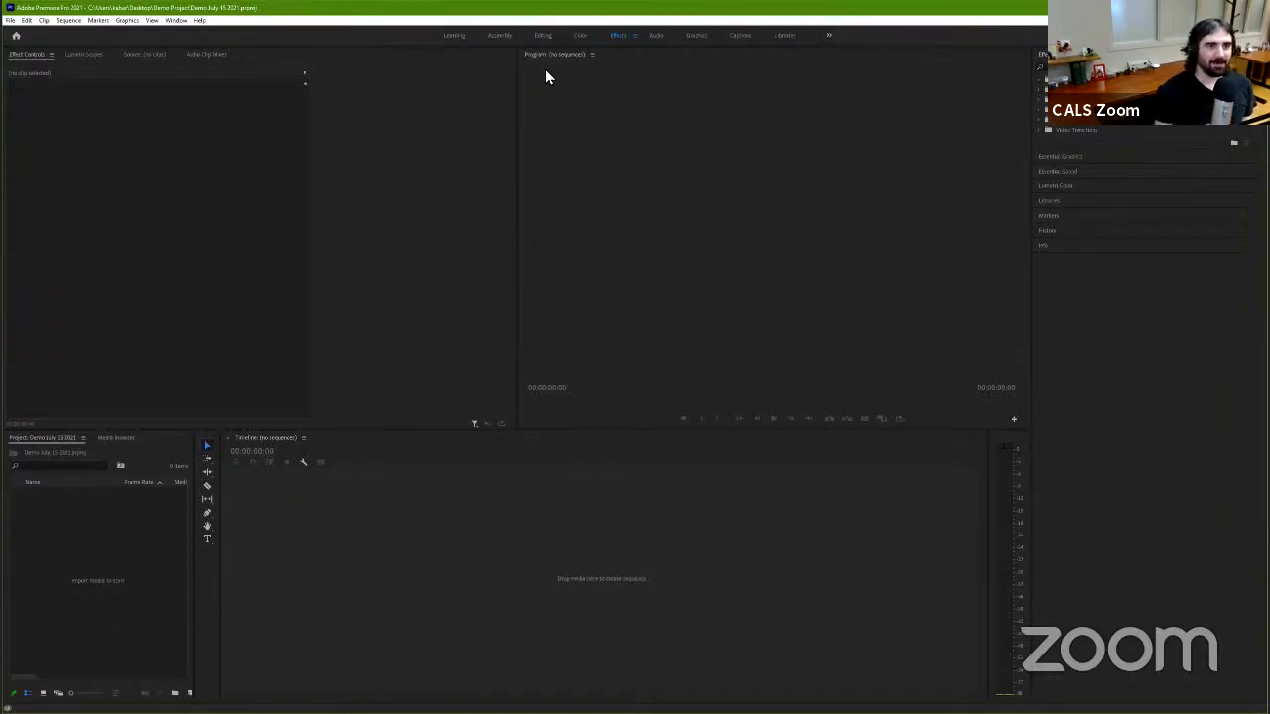
left_click(553, 37)
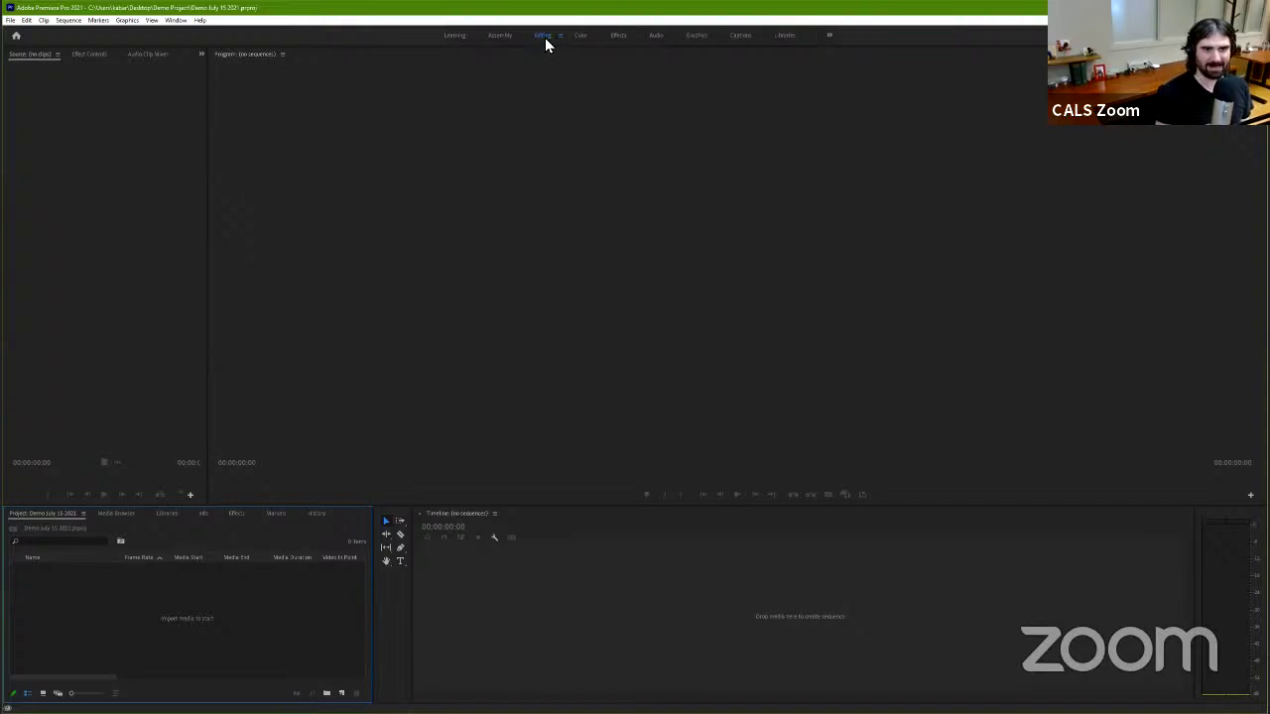
Step: Apply Reset to Saved Layout to the Editing workspace
right_click(538, 38)
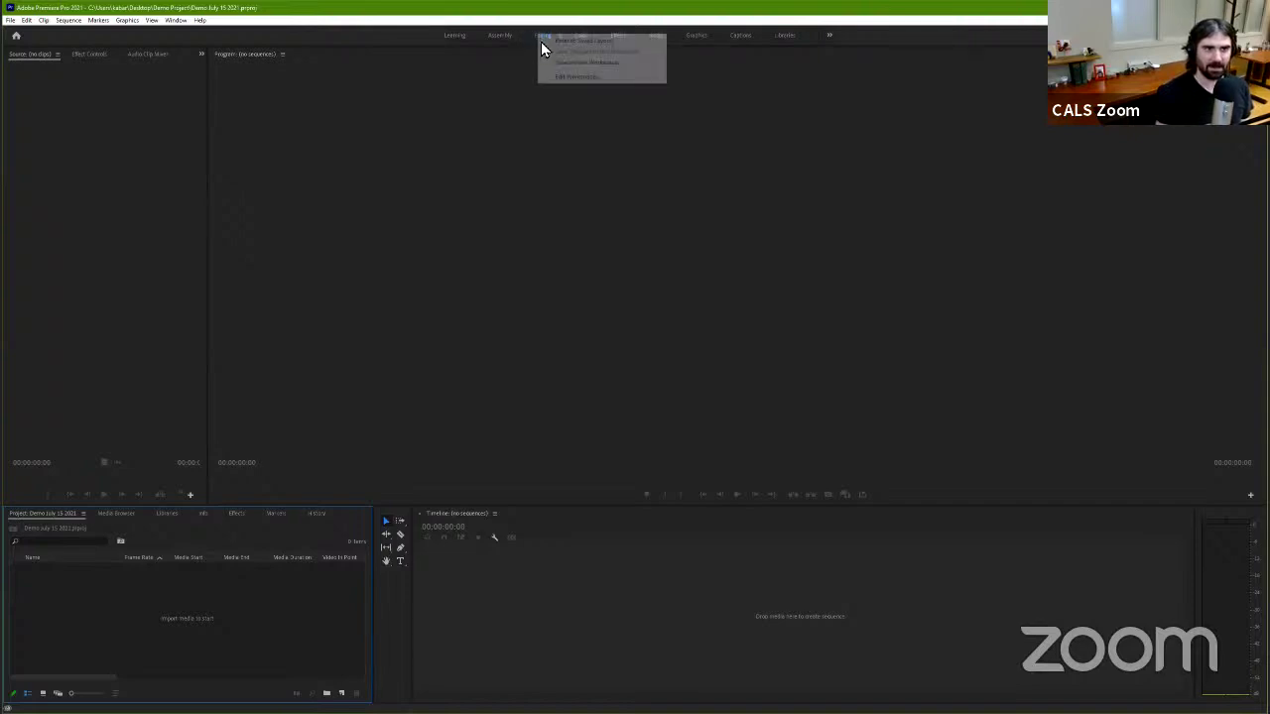
left_click(600, 42)
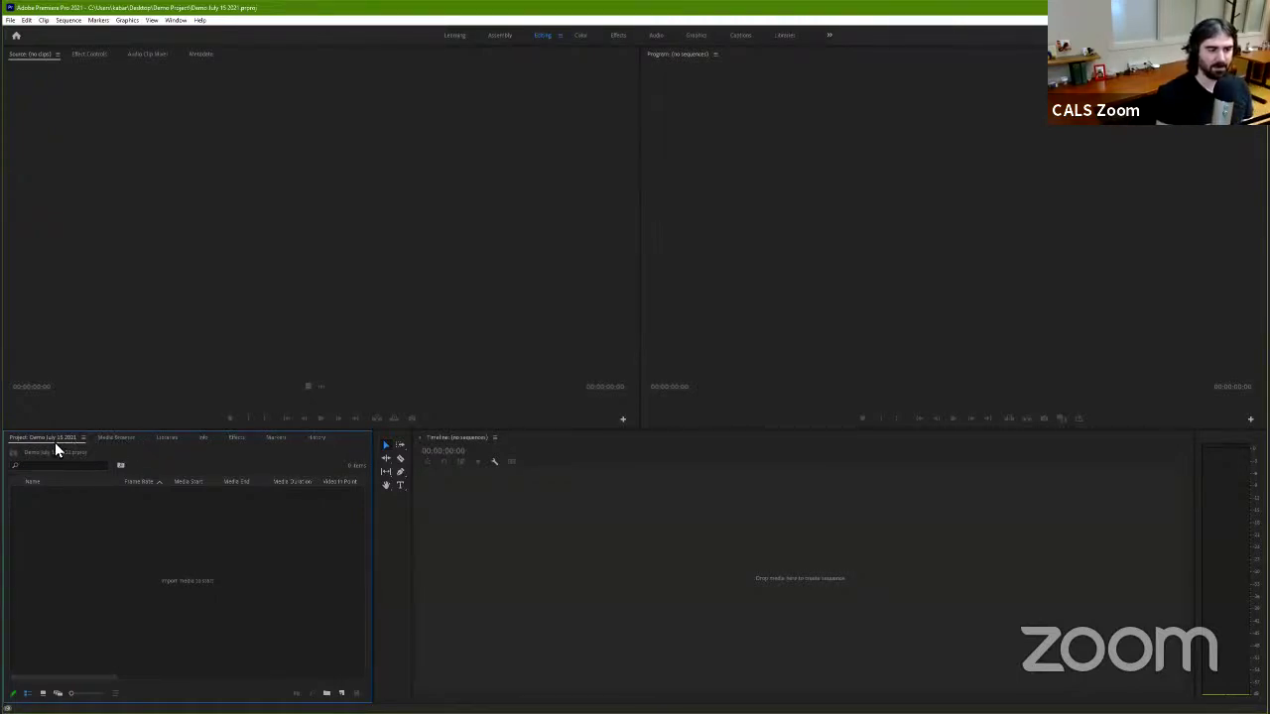
left_click(116, 438)
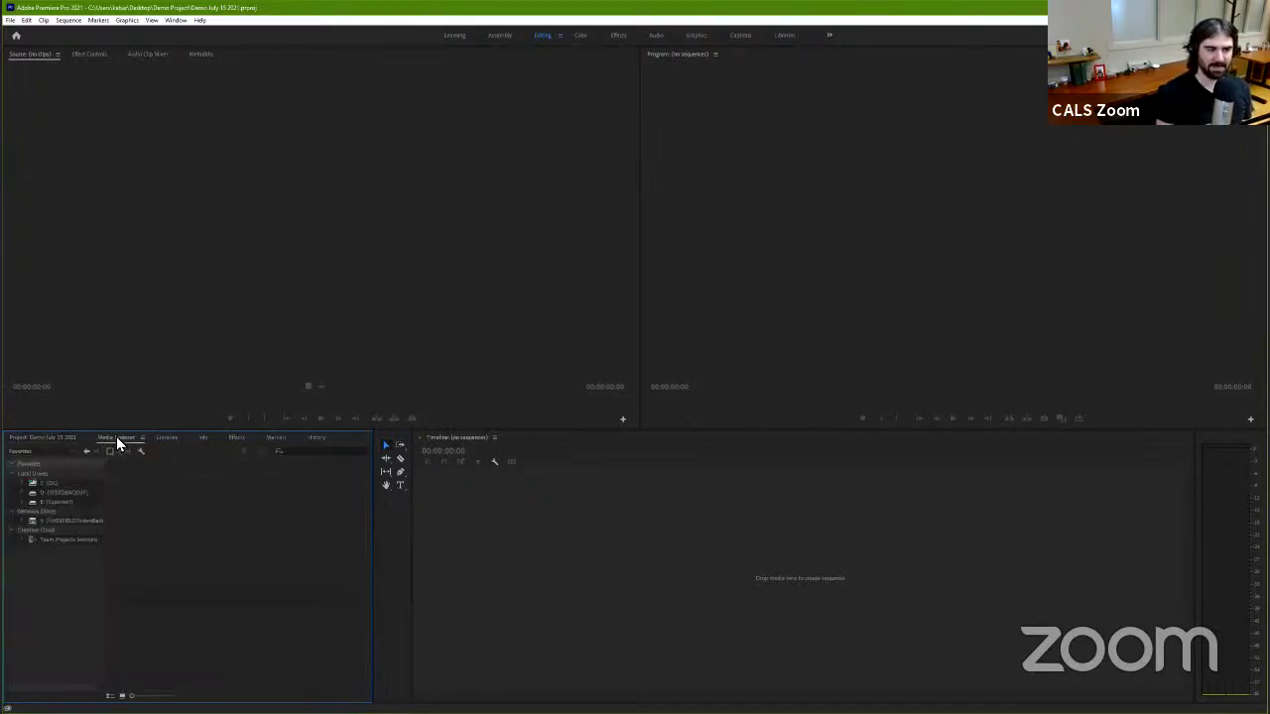
left_click(167, 438)
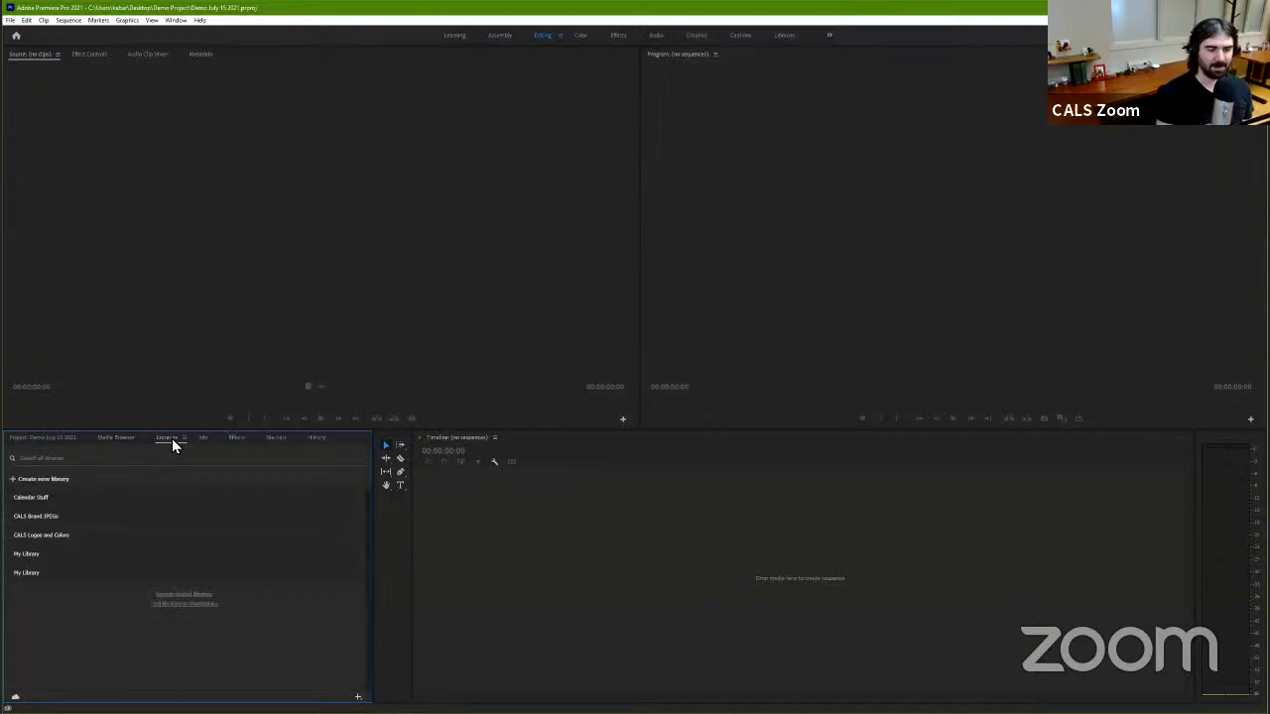
left_click(202, 438)
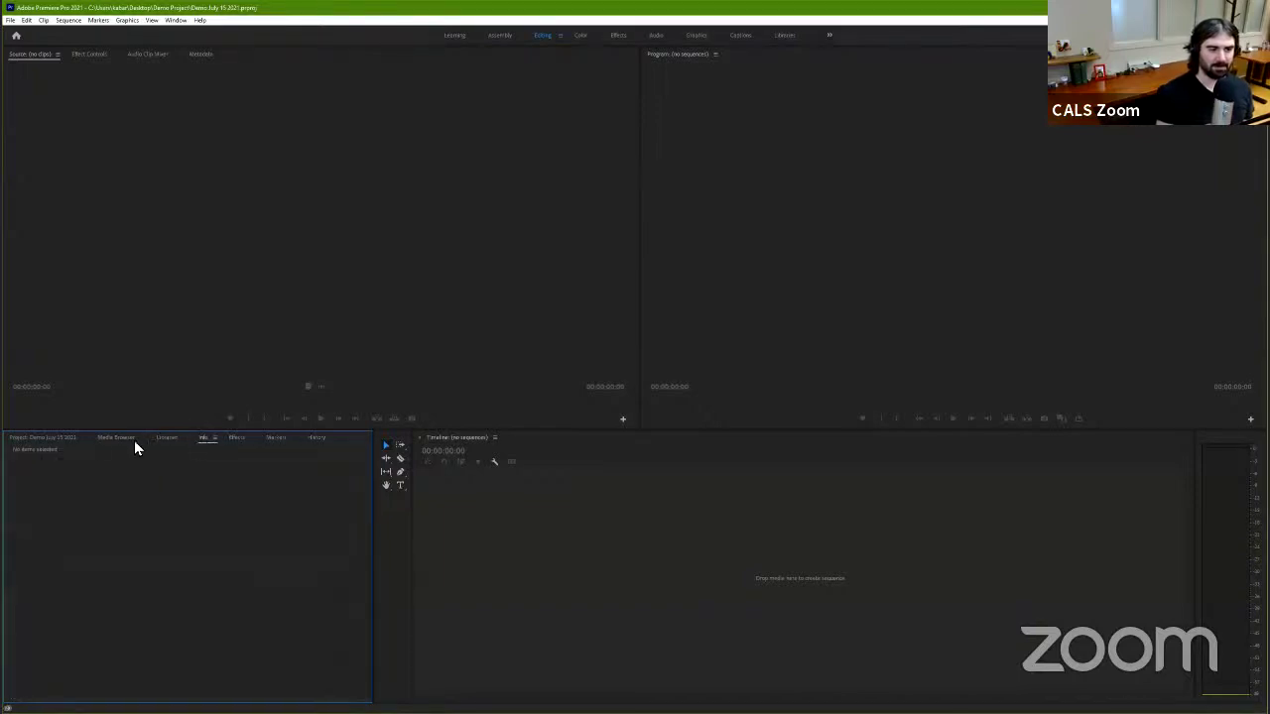
left_click(34, 437)
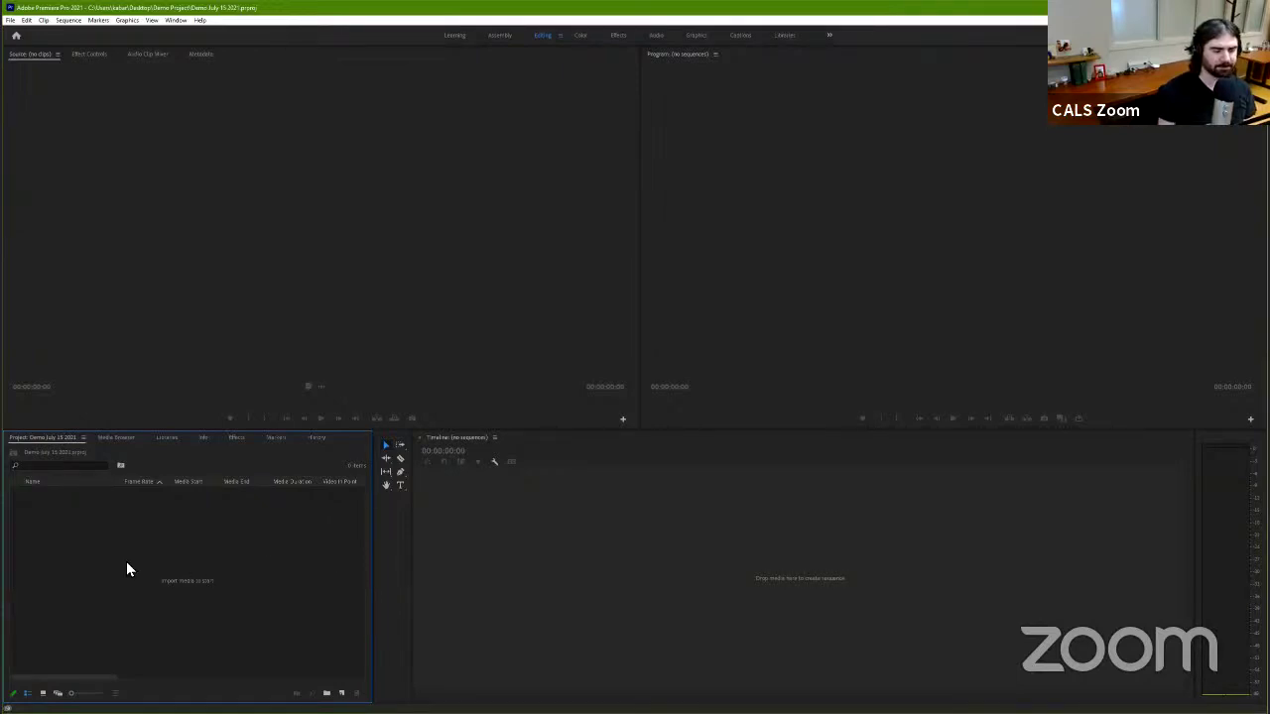
Step: Open the Import dialog at the Desktop's Advising Scene folder, showing its PNG, MP3 and MOV files
right_click(193, 559)
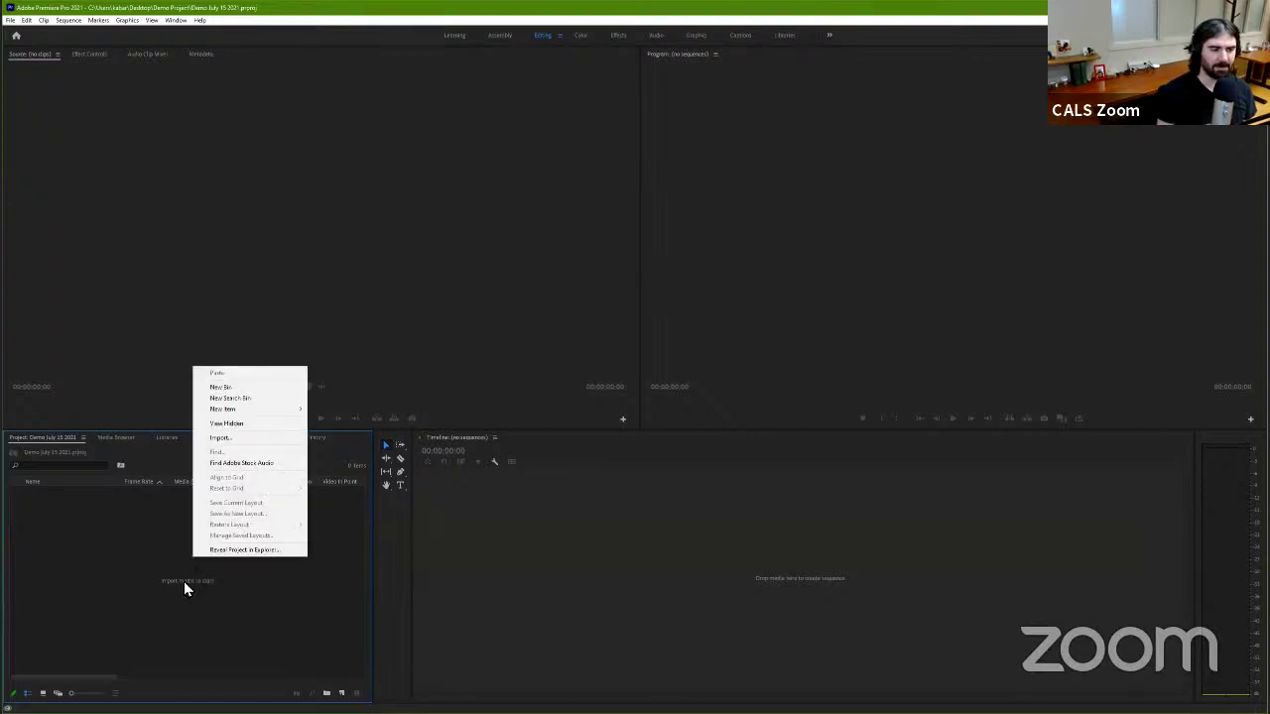
left_click(228, 439)
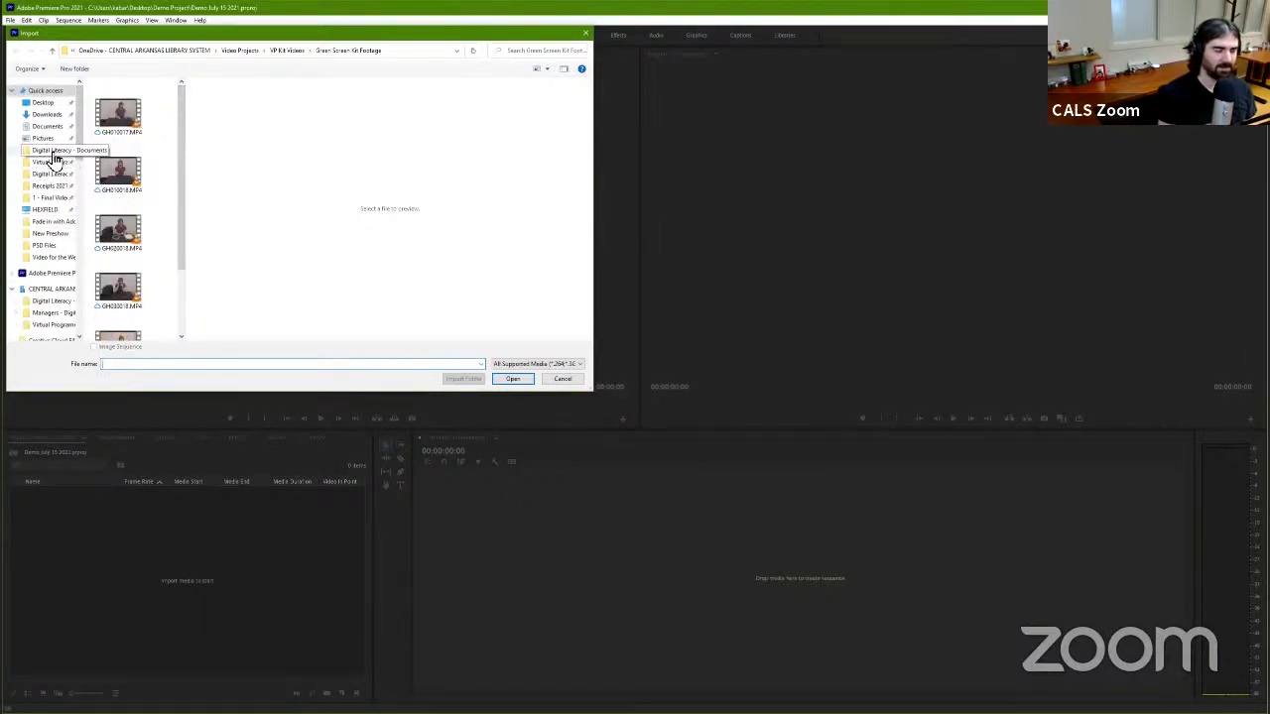
left_click(41, 103)
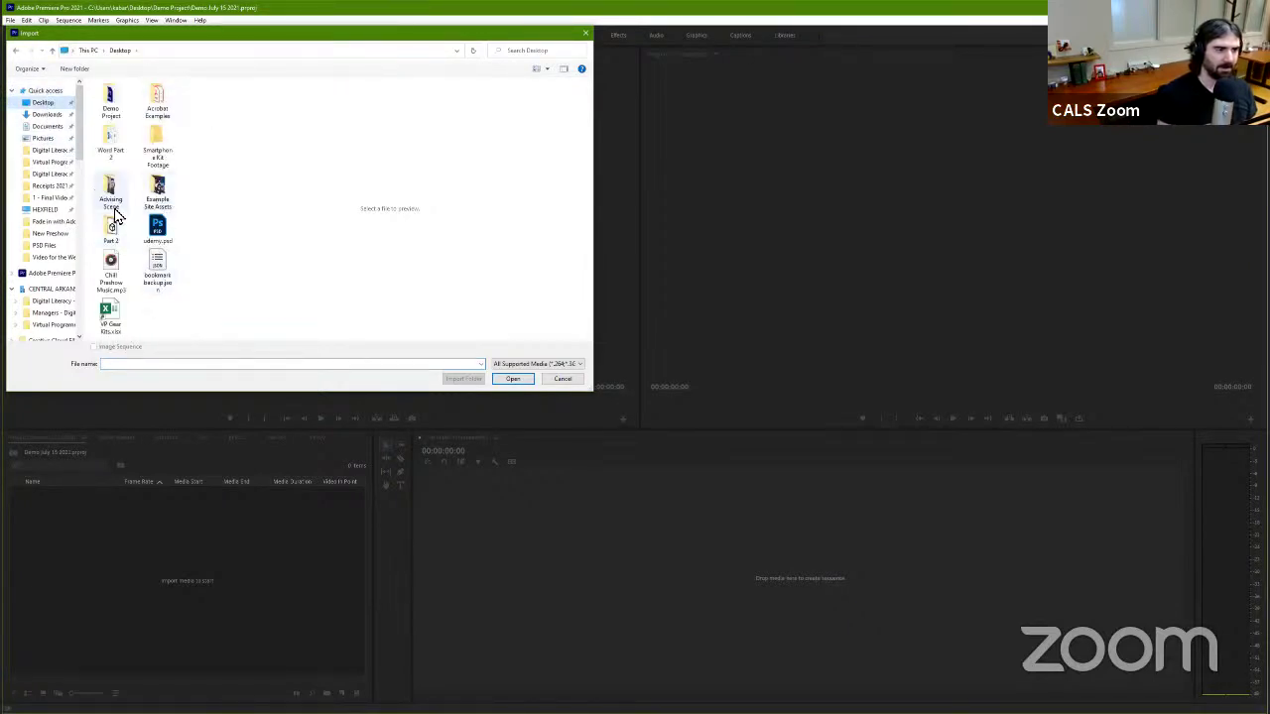
double_click(110, 192)
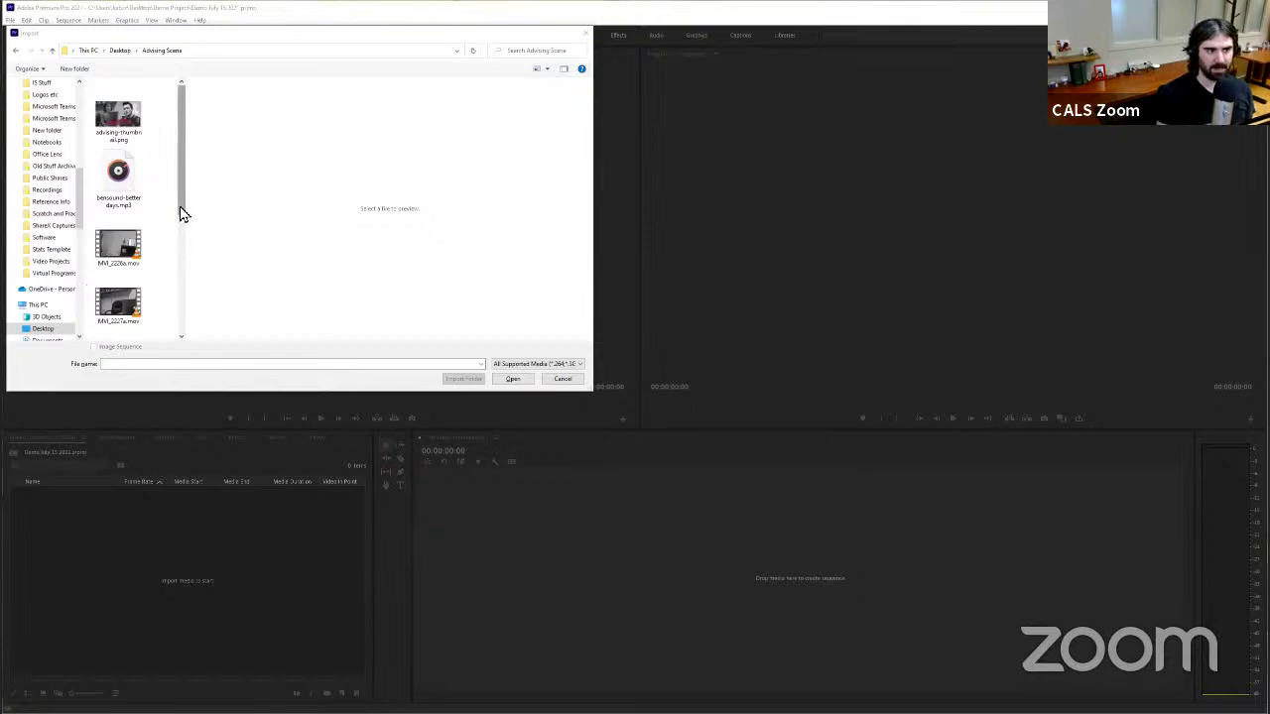
Step: Select the six MVI .mov clips in Advising Scene and import them into the project bin
left_click_drag(182, 214, 175, 243)
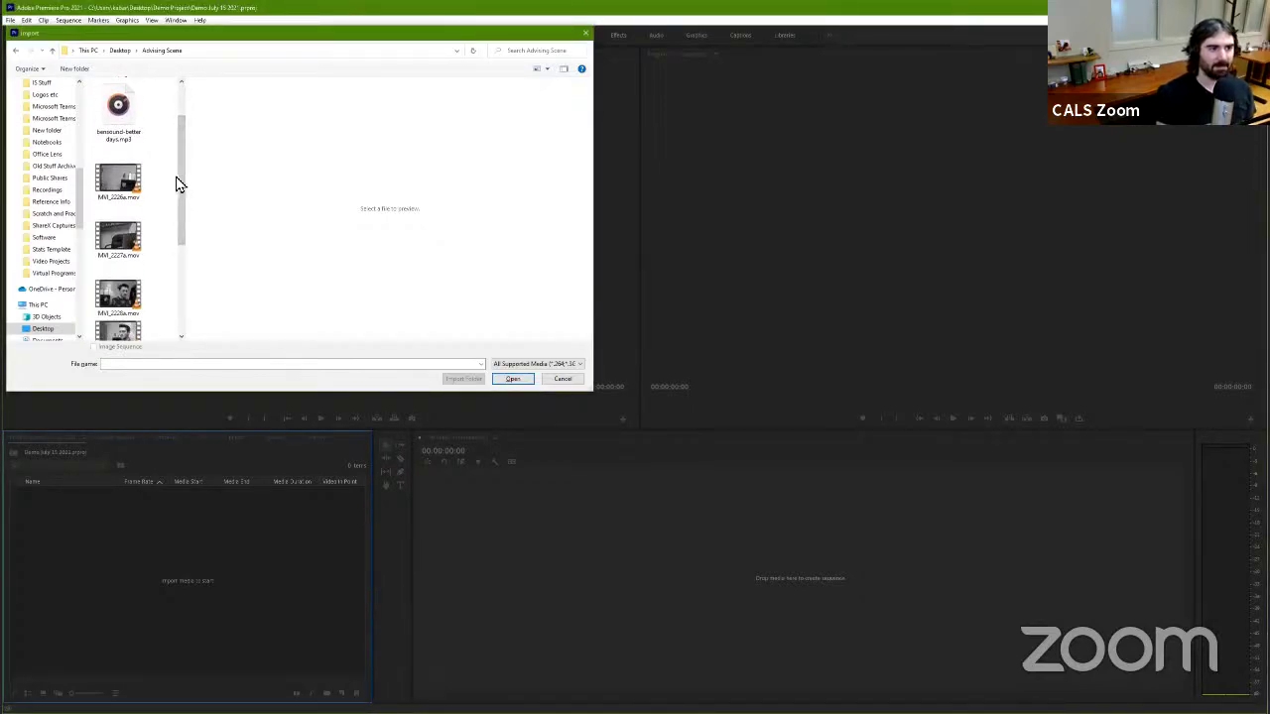
left_click_drag(178, 185, 165, 268)
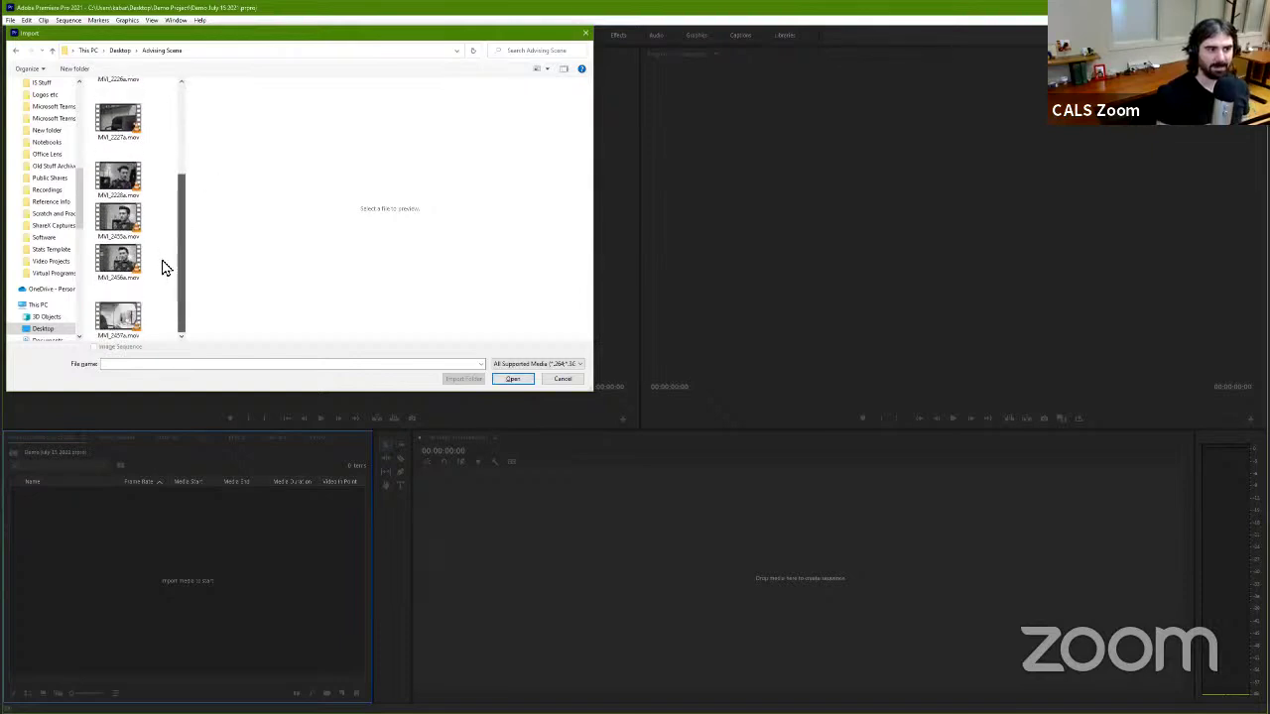
scroll(169, 224, "up", 3)
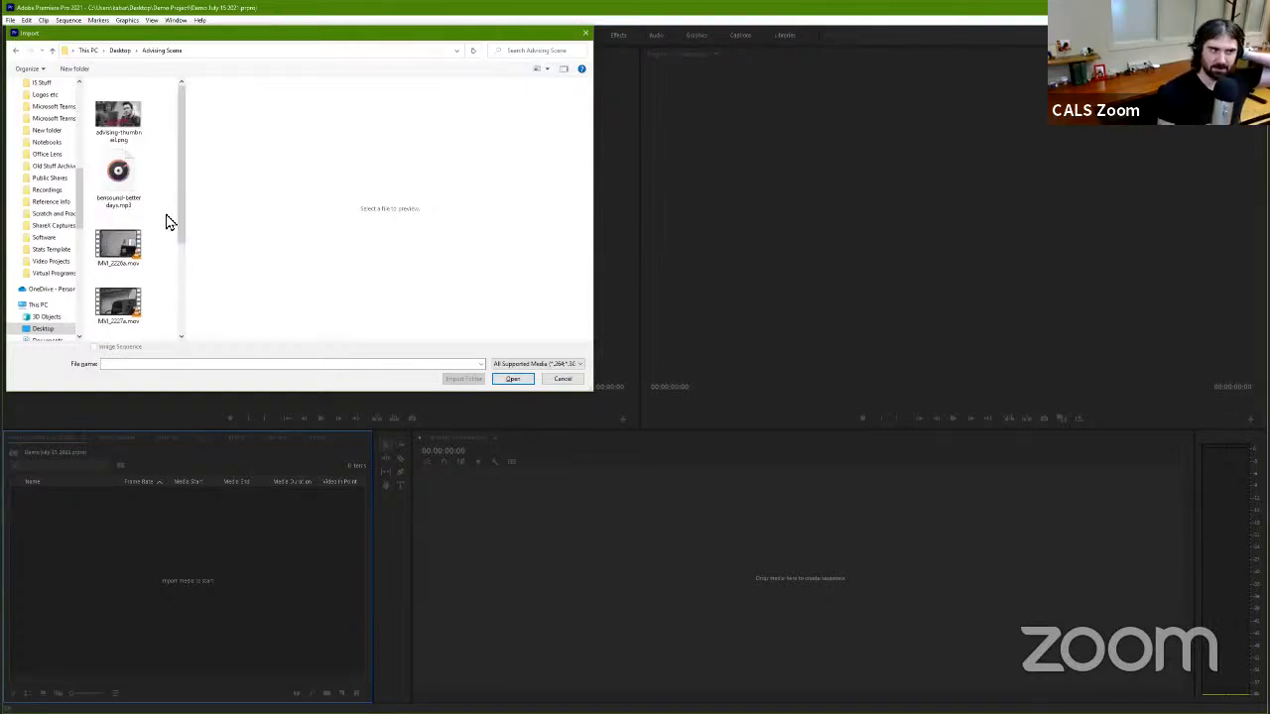
mouse_move(161, 235)
left_mouse_down()
mouse_move(164, 262)
mouse_move(164, 240)
mouse_move(102, 367)
left_mouse_up()
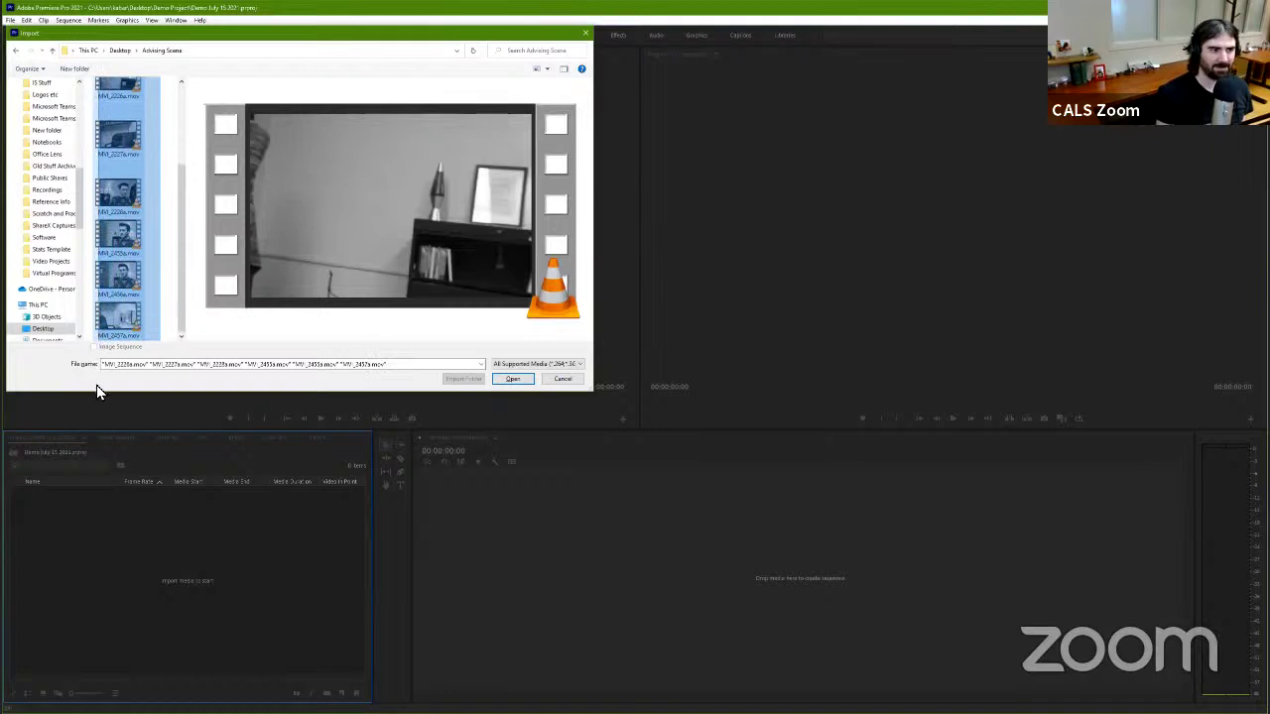
mouse_move(102, 367)
left_mouse_down()
mouse_move(126, 276)
mouse_move(103, 342)
left_mouse_up()
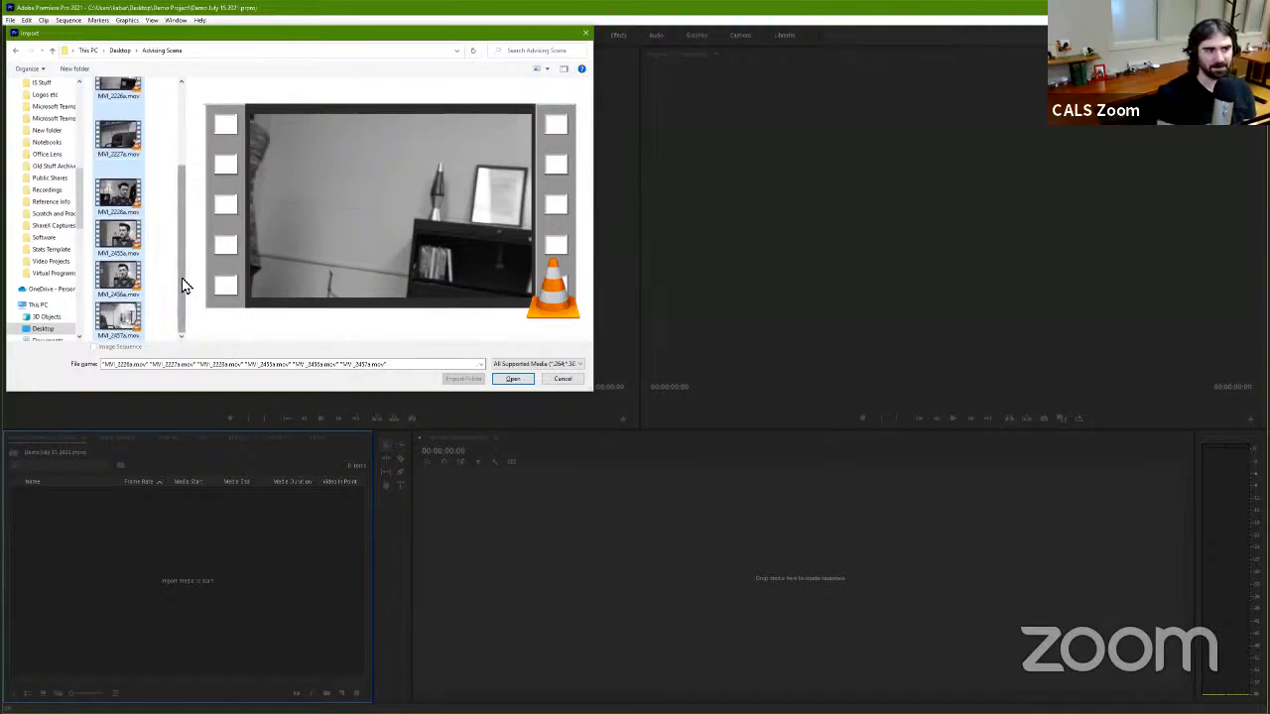
left_click_drag(181, 284, 175, 219)
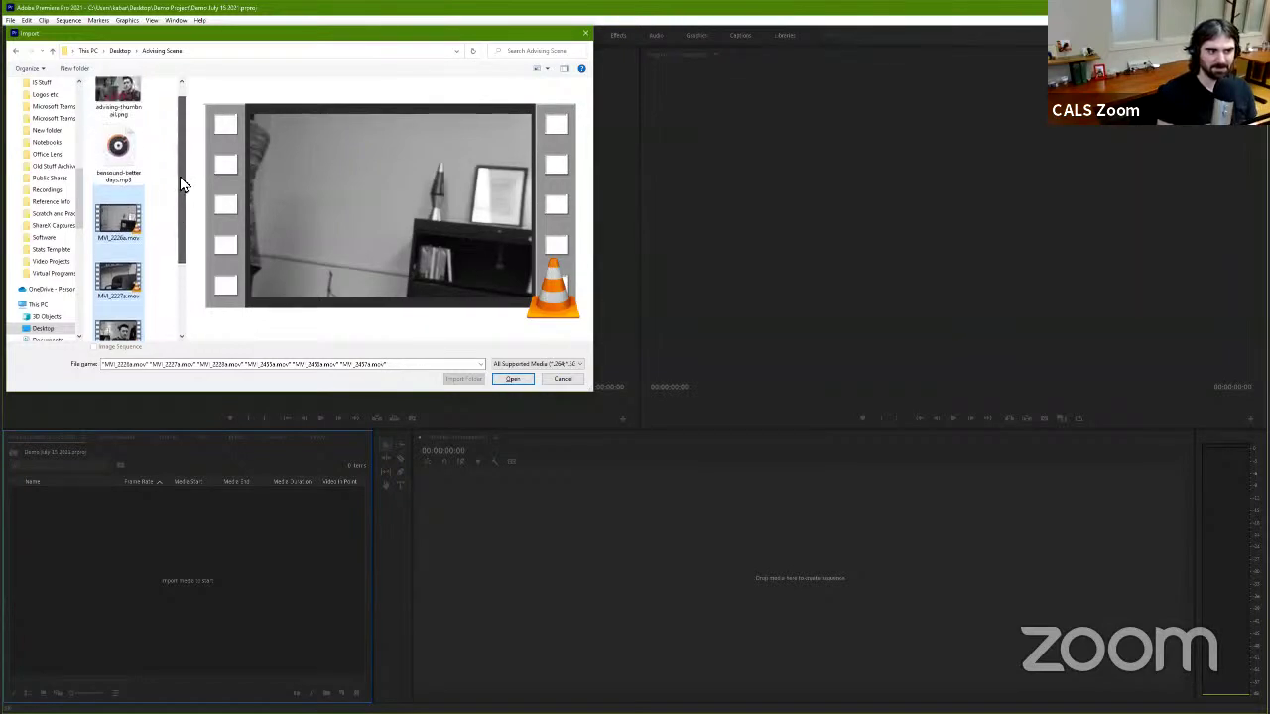
scroll(182, 185, "up", 1)
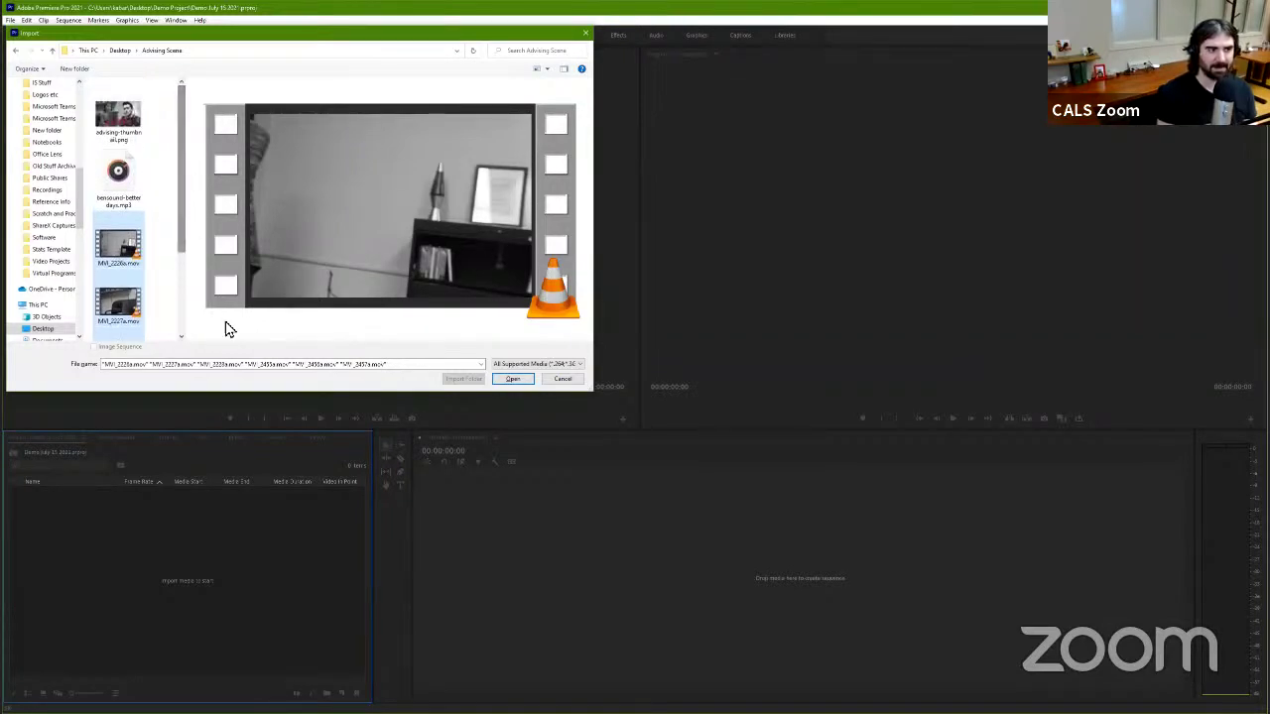
left_click(507, 381)
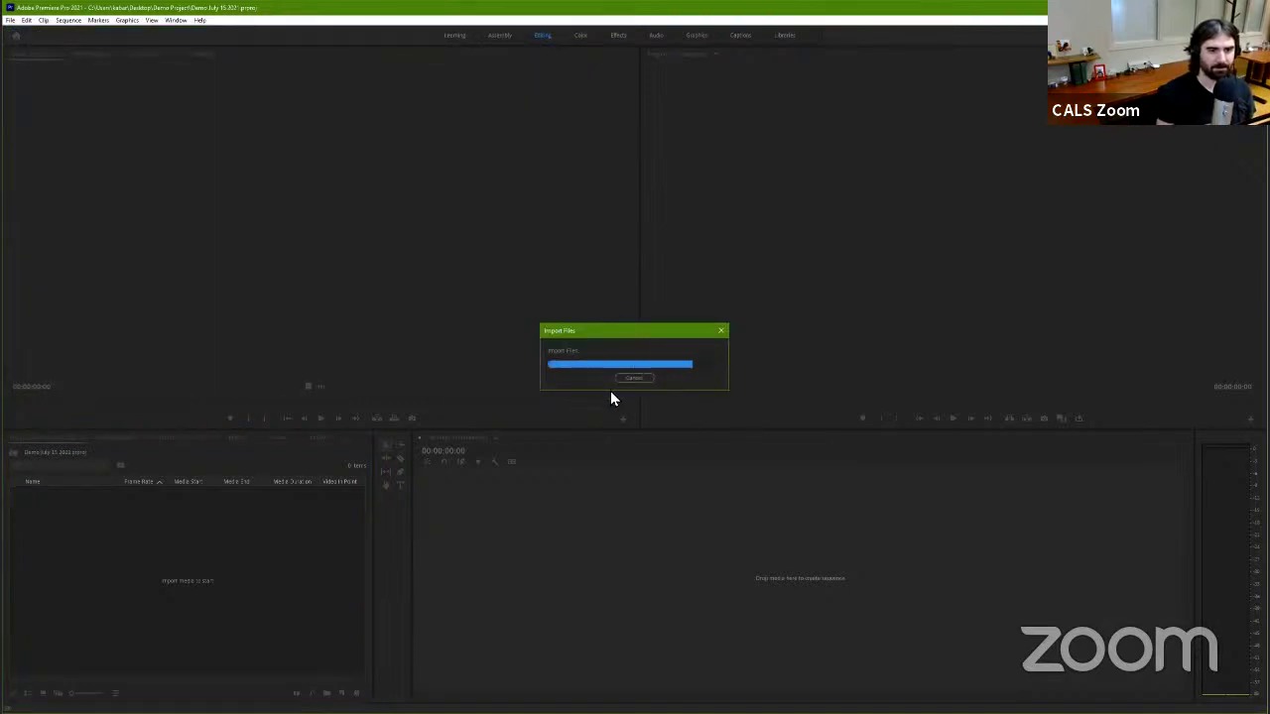
left_click(144, 609)
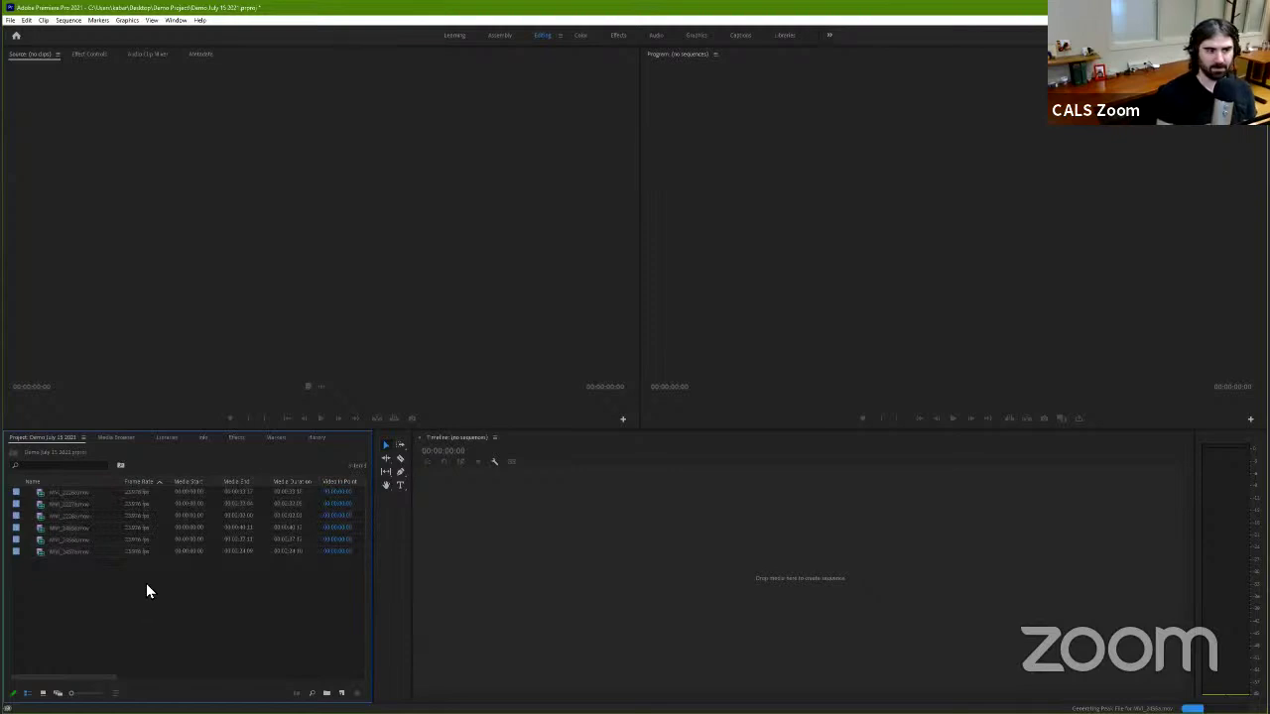
Step: Import bensound-betterdays.mp3 into the project bin alongside the six MOV clips
right_click(142, 593)
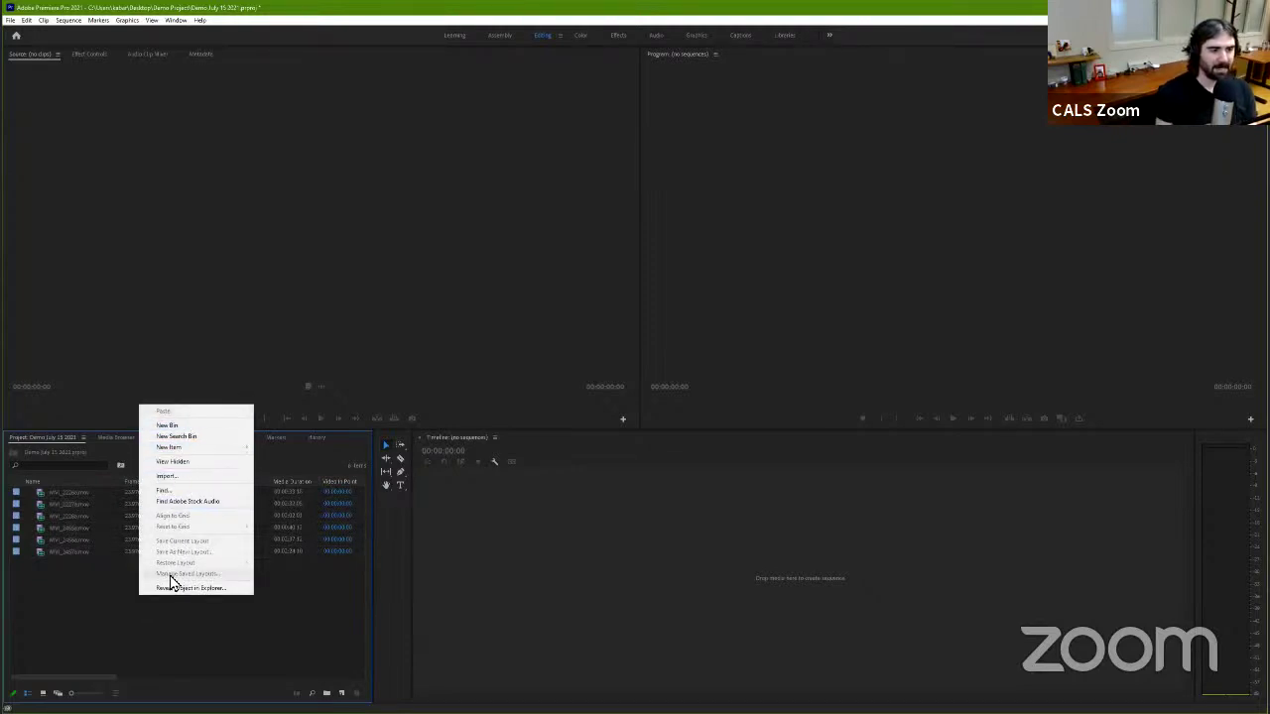
left_click(132, 592)
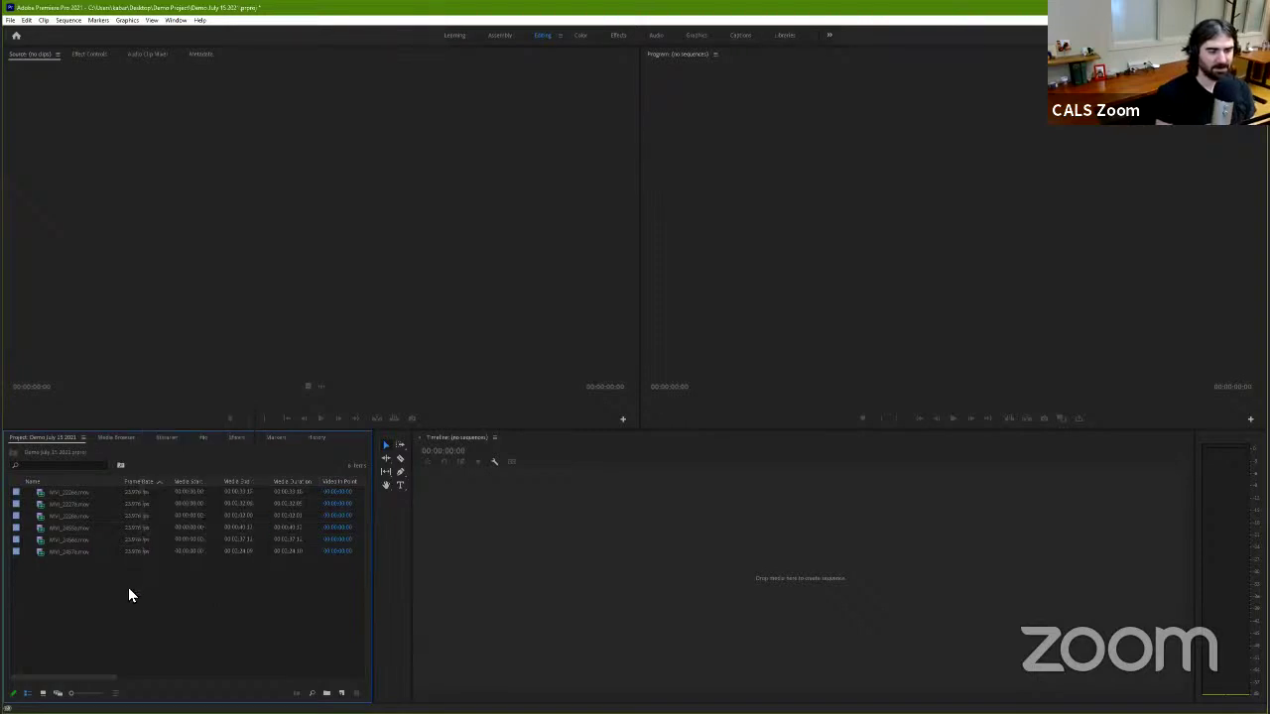
right_click(128, 587)
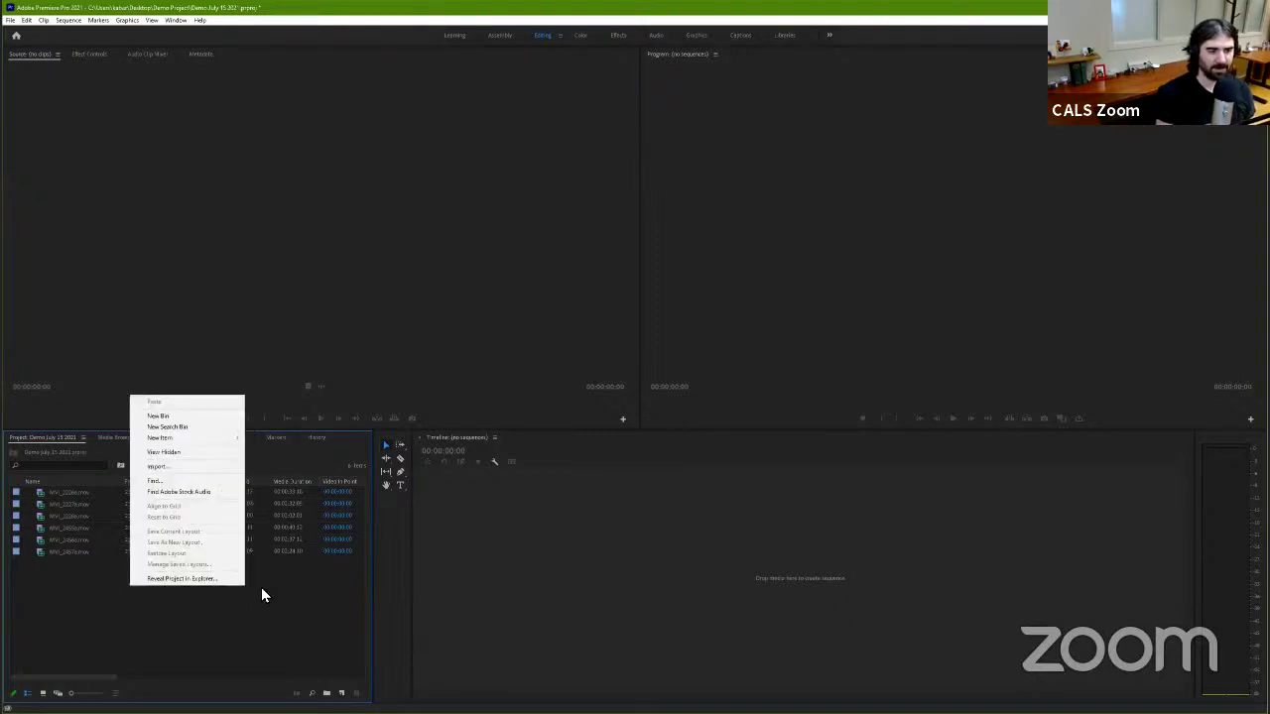
left_click(187, 471)
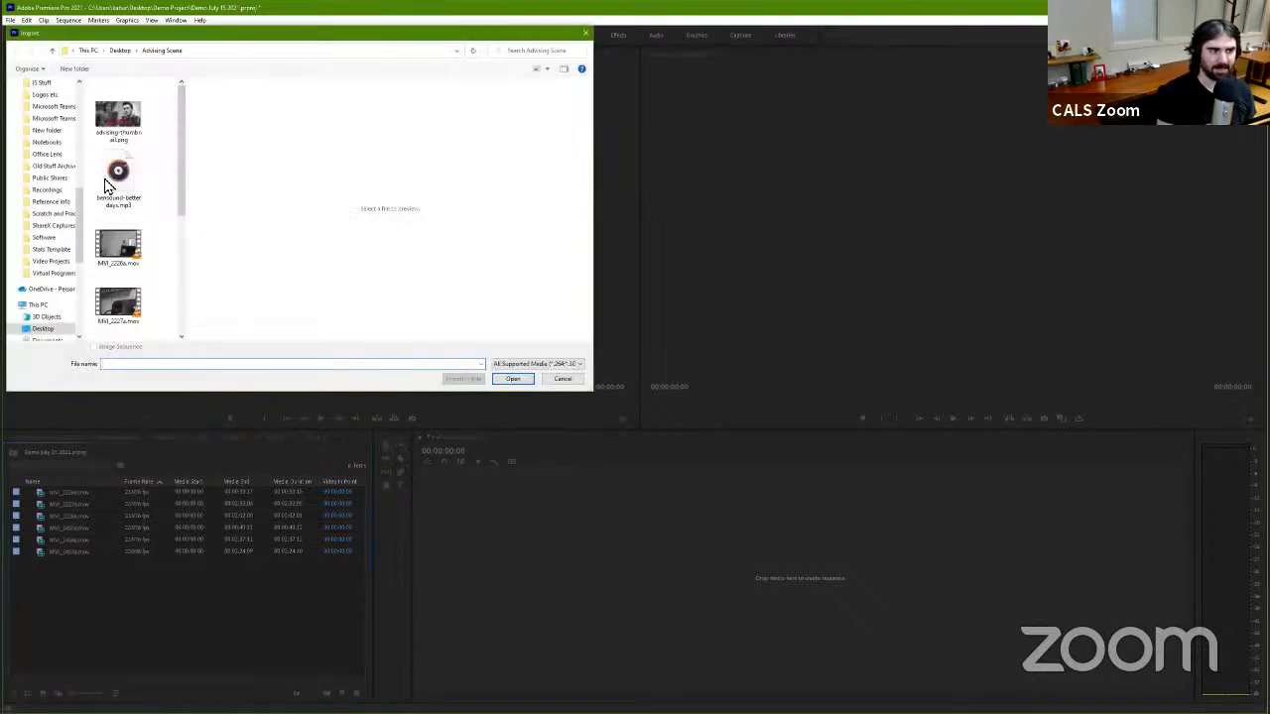
left_click(117, 179)
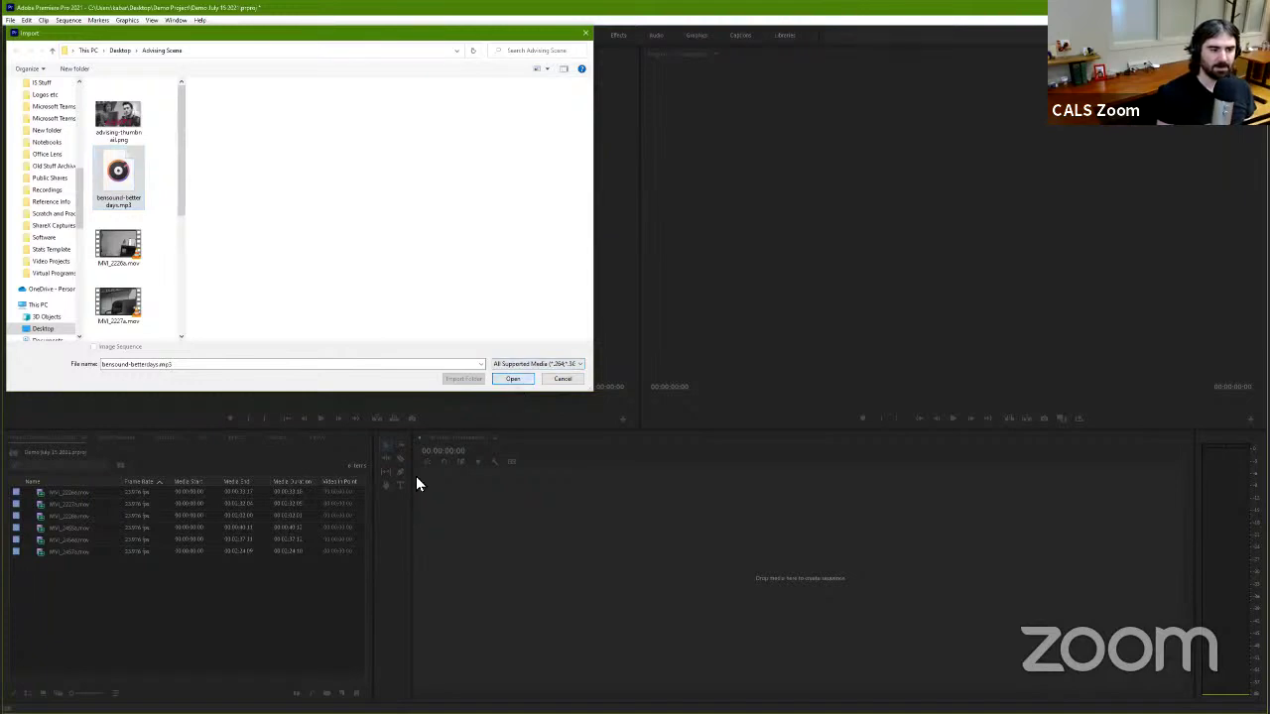
key("Return")
Step: Import advising-thumbnail.png into the project, bringing the bin to eight items
right_click(124, 605)
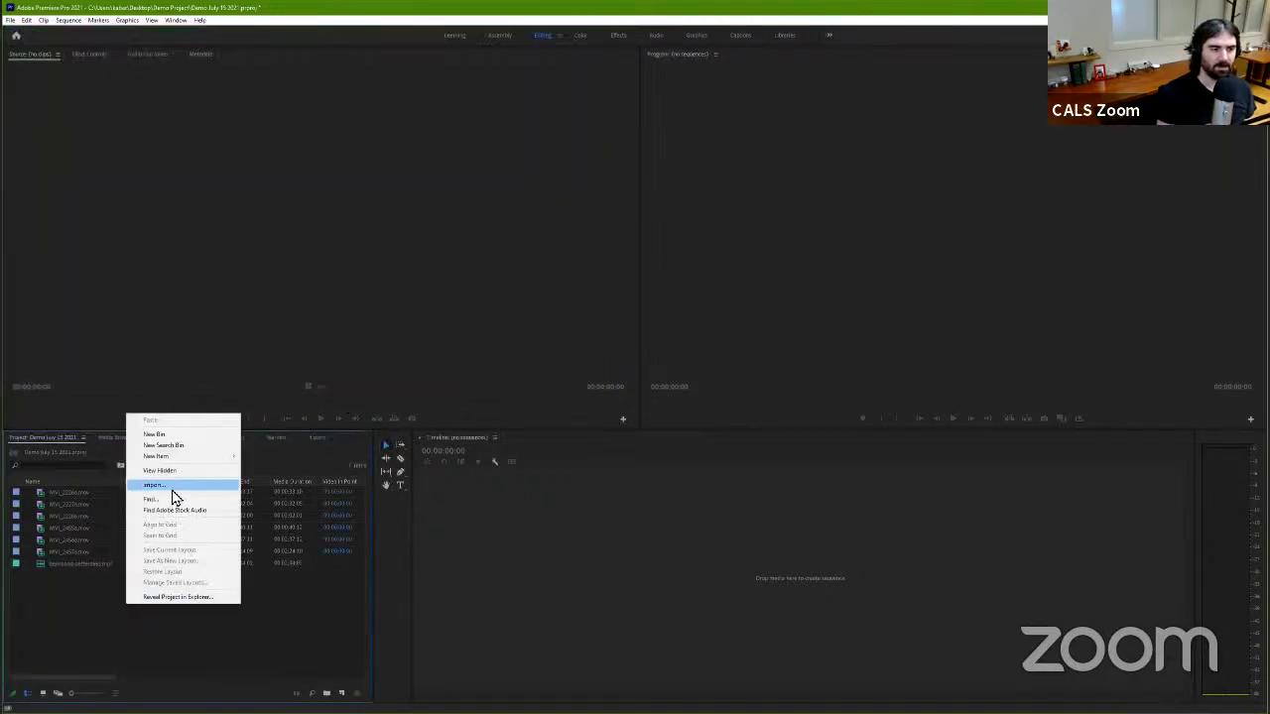
left_click(172, 487)
left_click(139, 141)
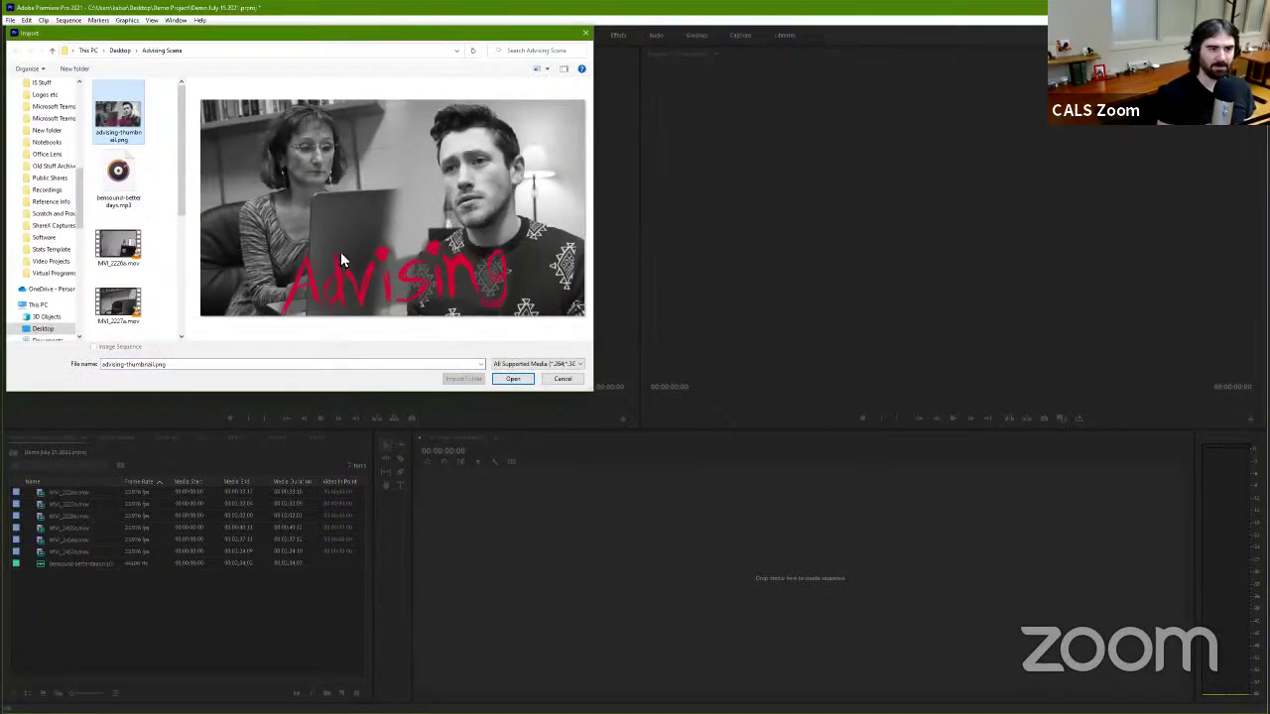
left_click(512, 383)
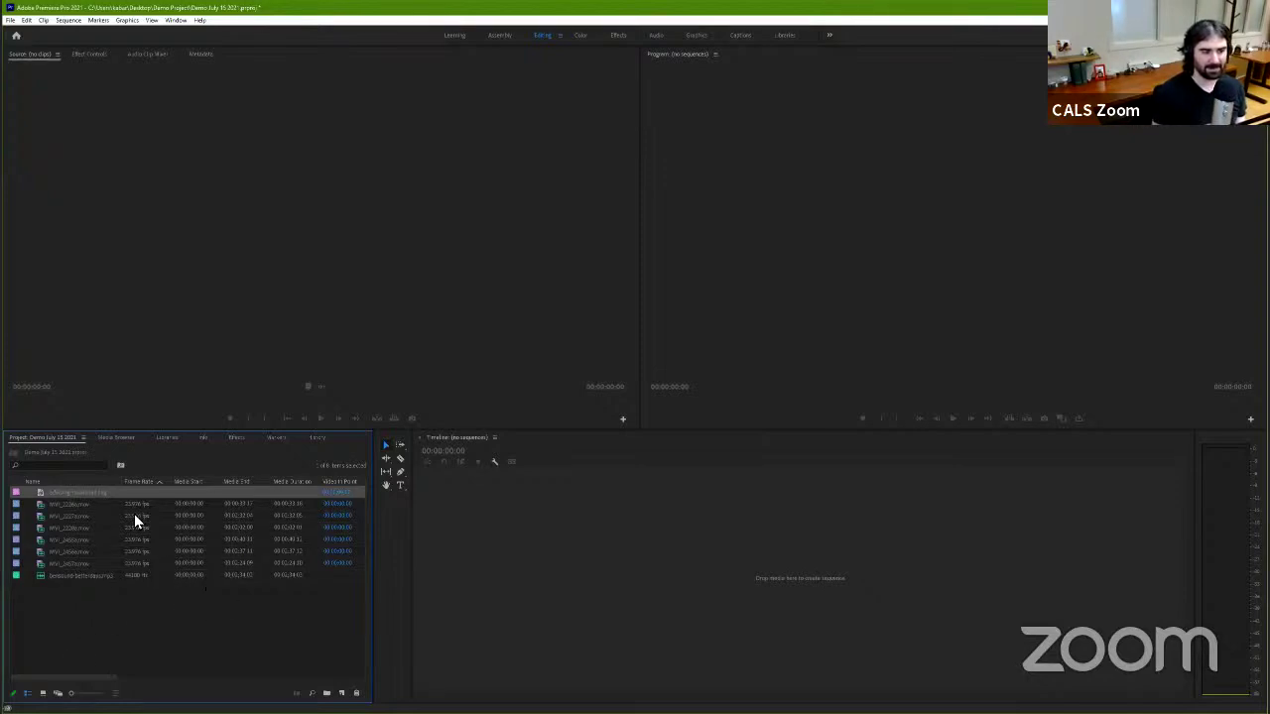
Step: Add a new bin to the Project panel and name it 'Video Clips'
left_click(108, 607)
right_click(108, 607)
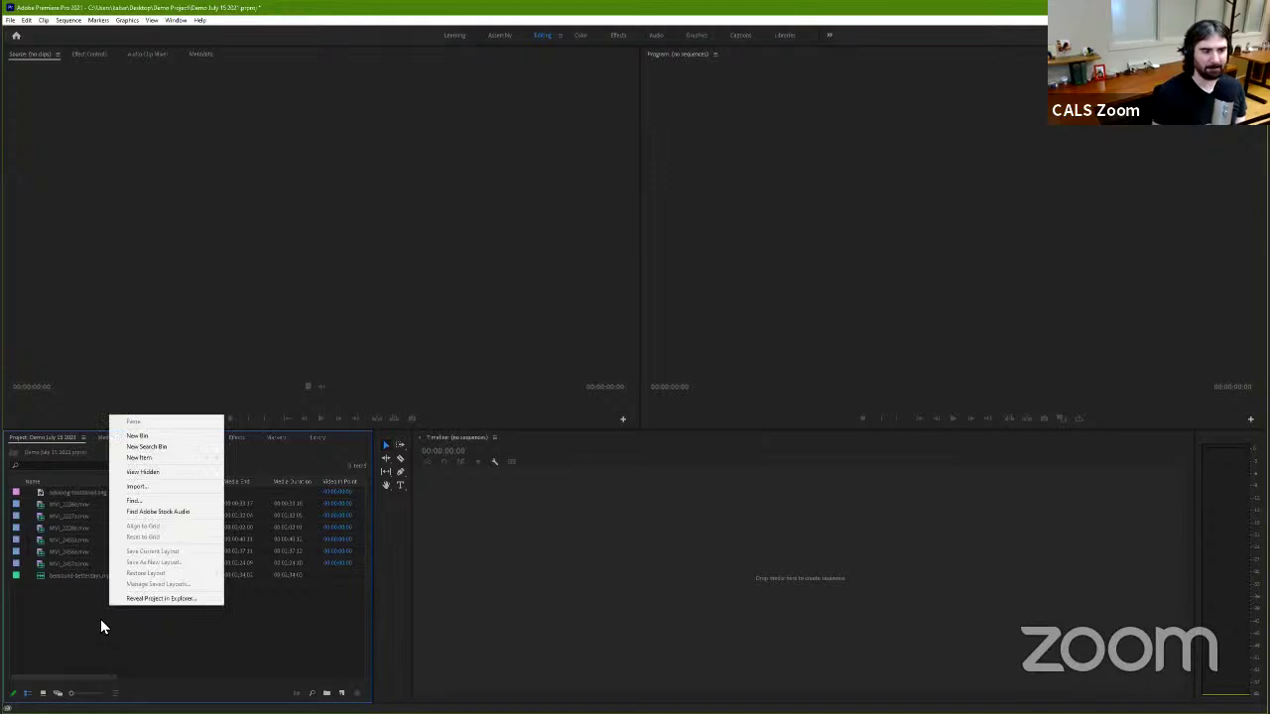
left_click(96, 609)
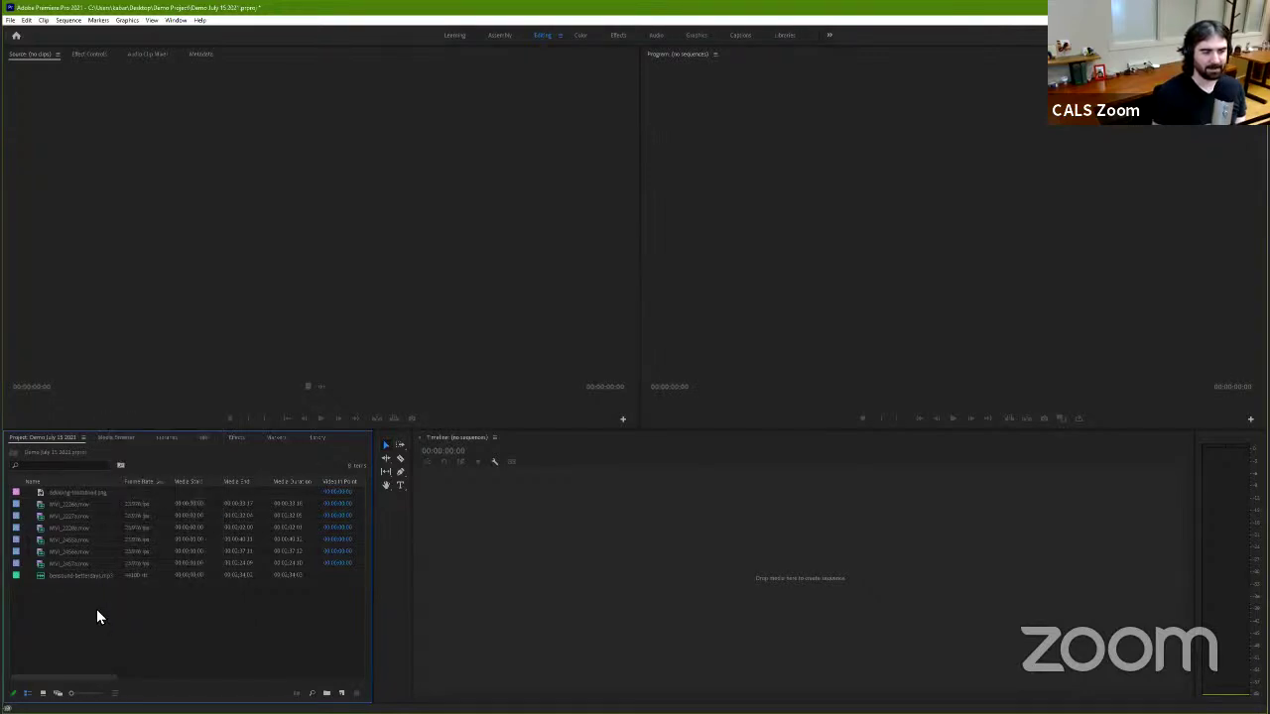
right_click(97, 609)
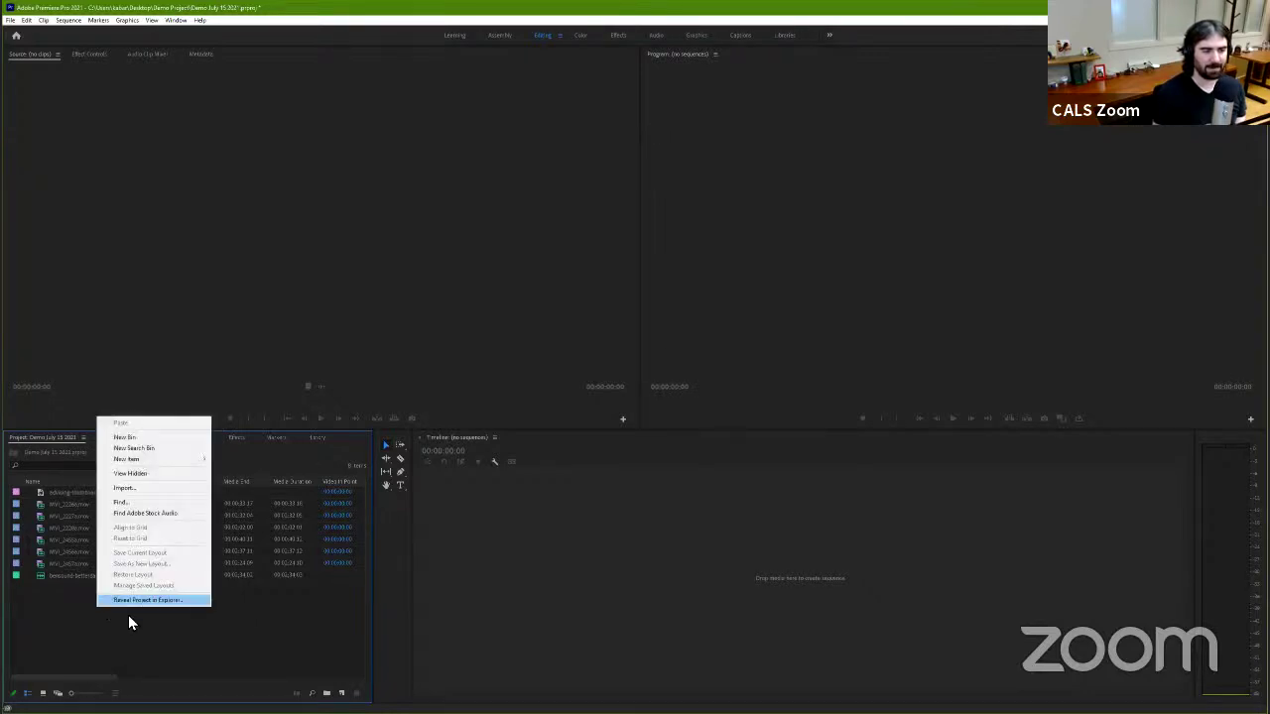
left_click(152, 438)
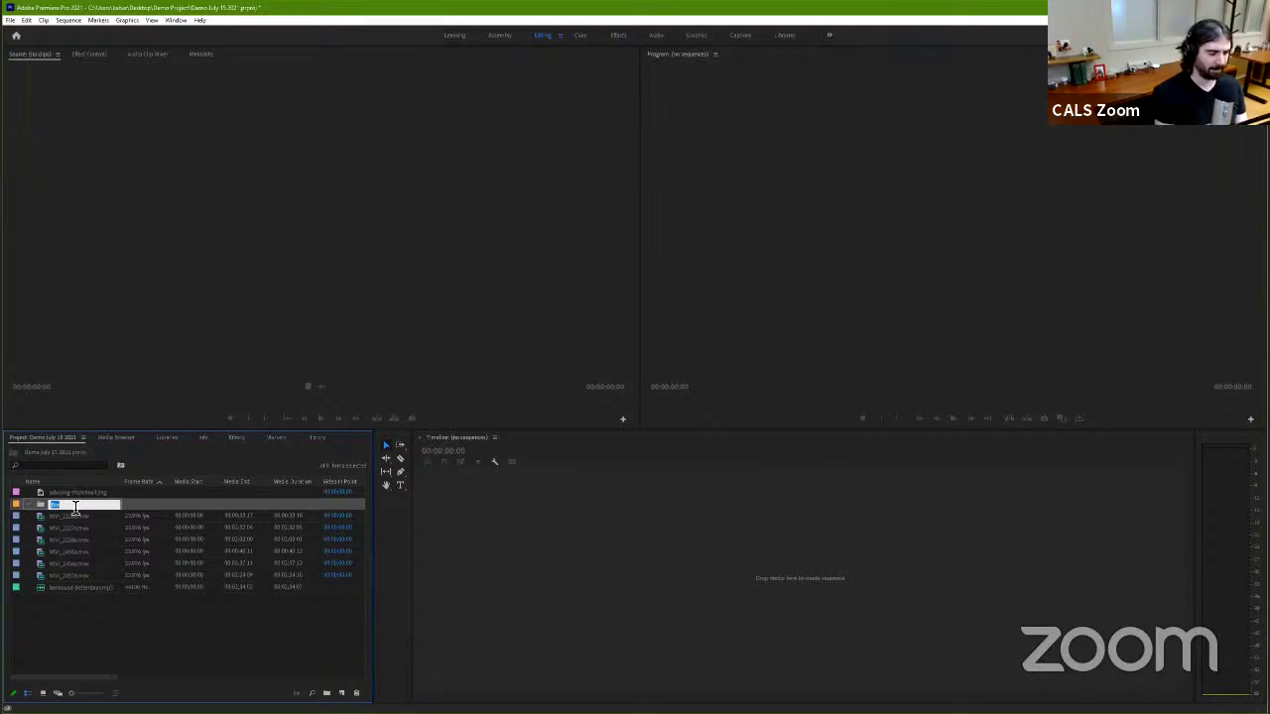
type("V")
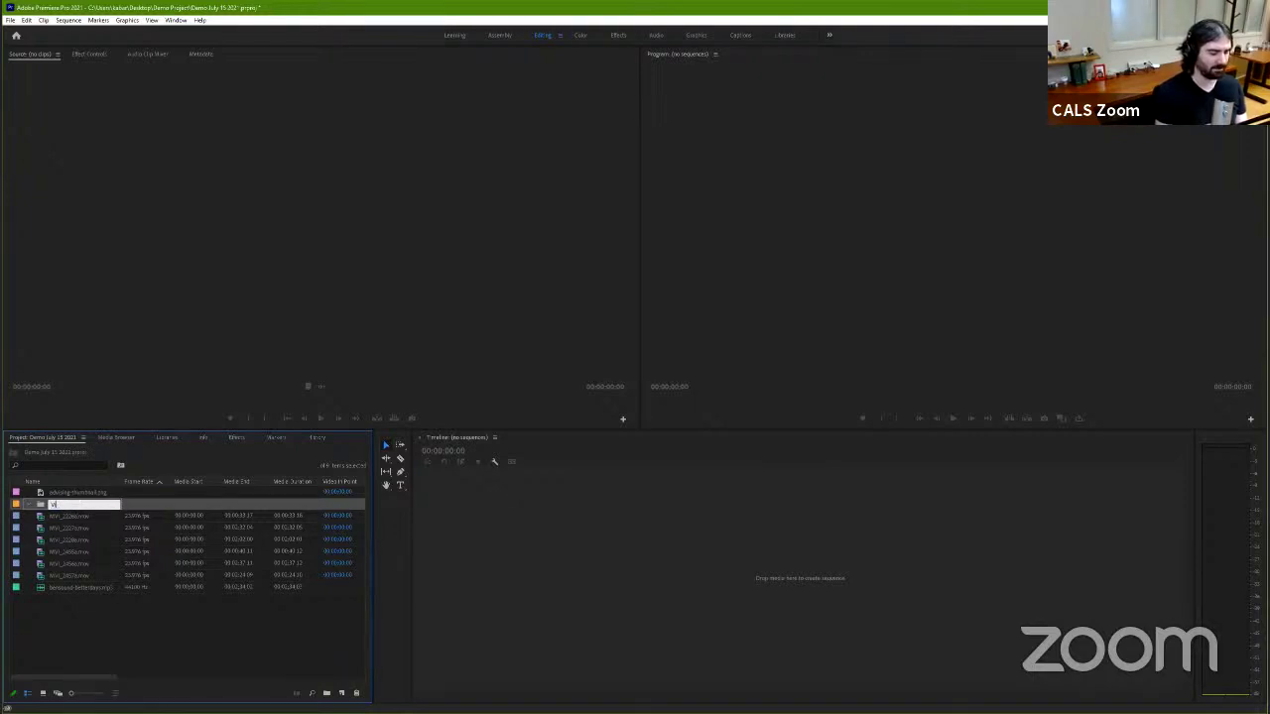
type("ideo Clips")
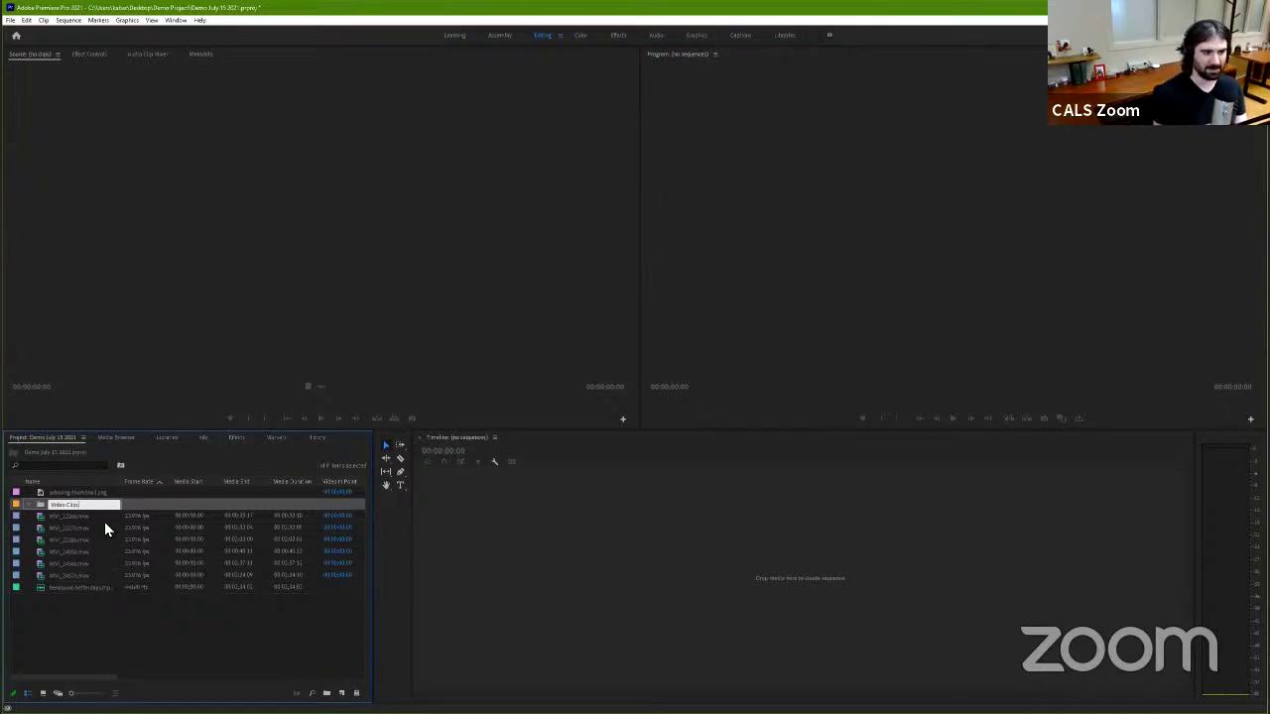
key("Tab")
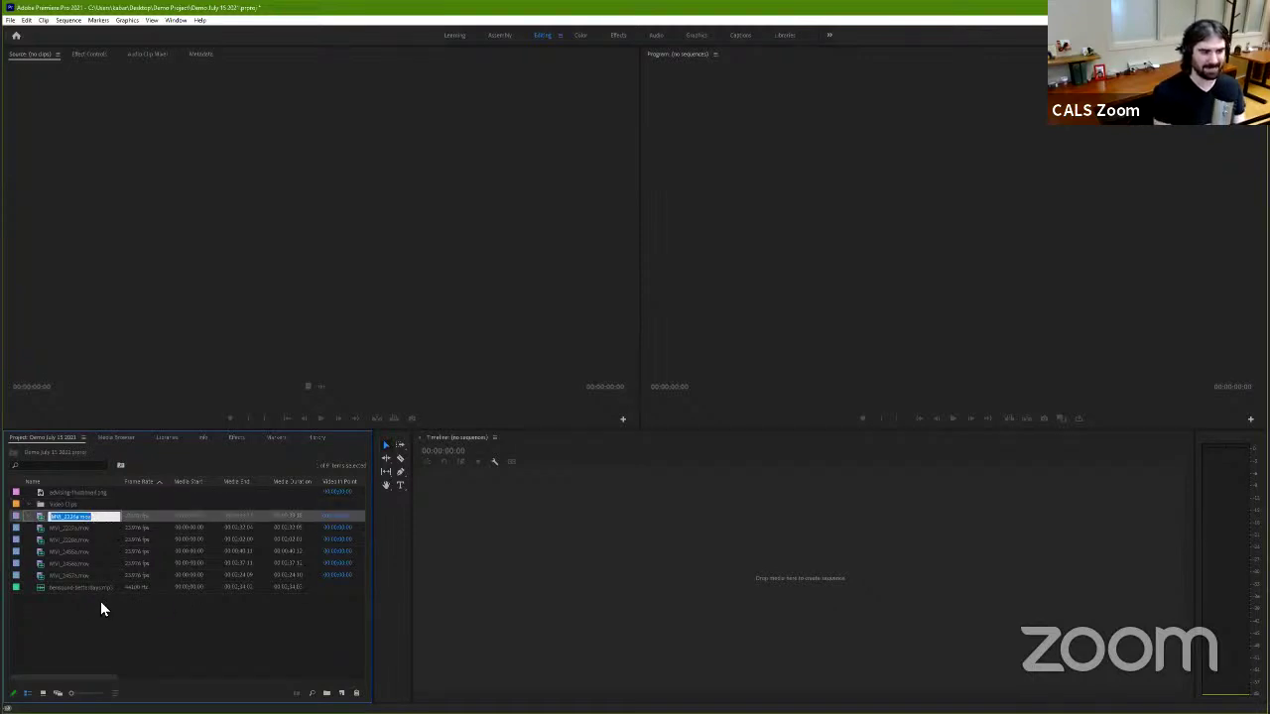
left_click(114, 623)
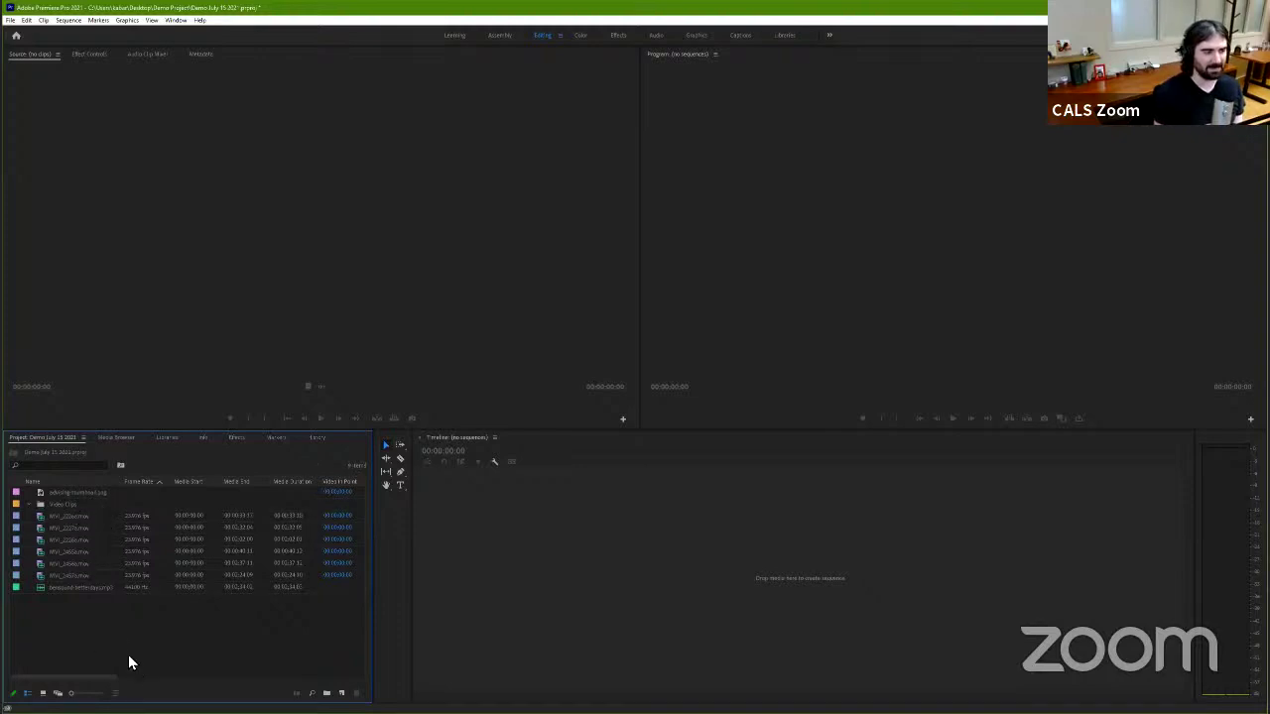
left_click(98, 515)
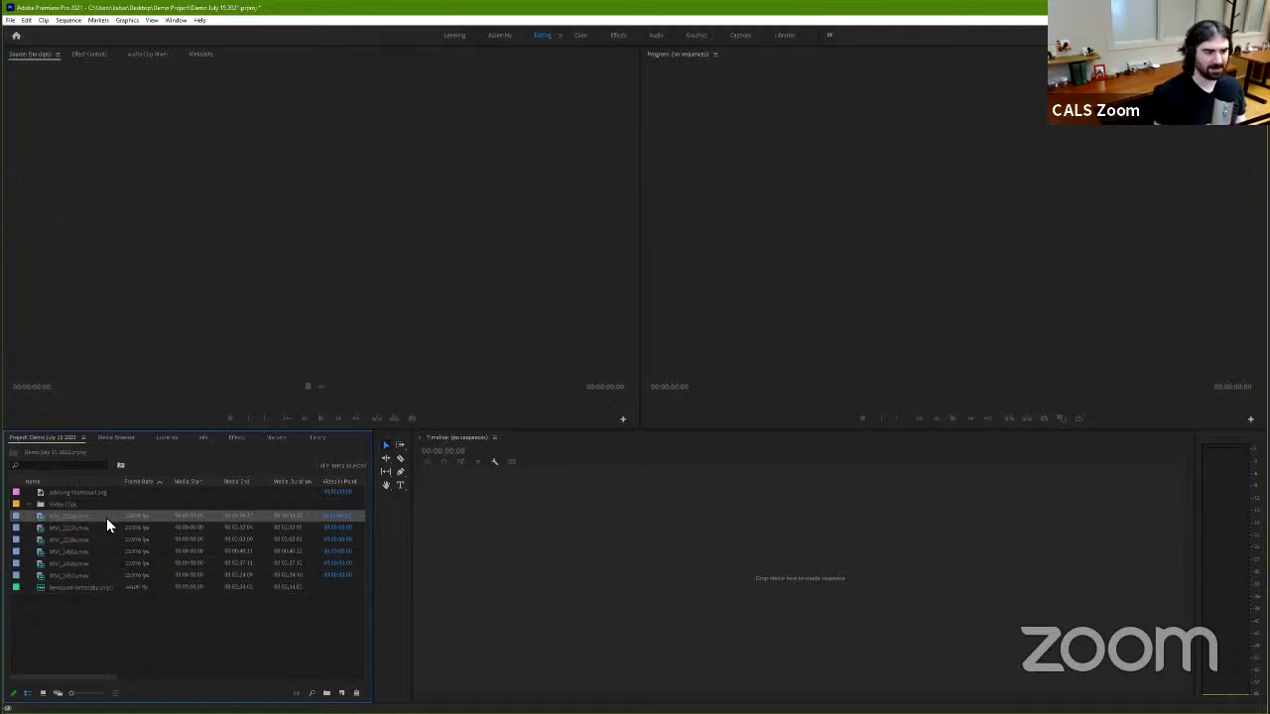
left_click(112, 575, "shift")
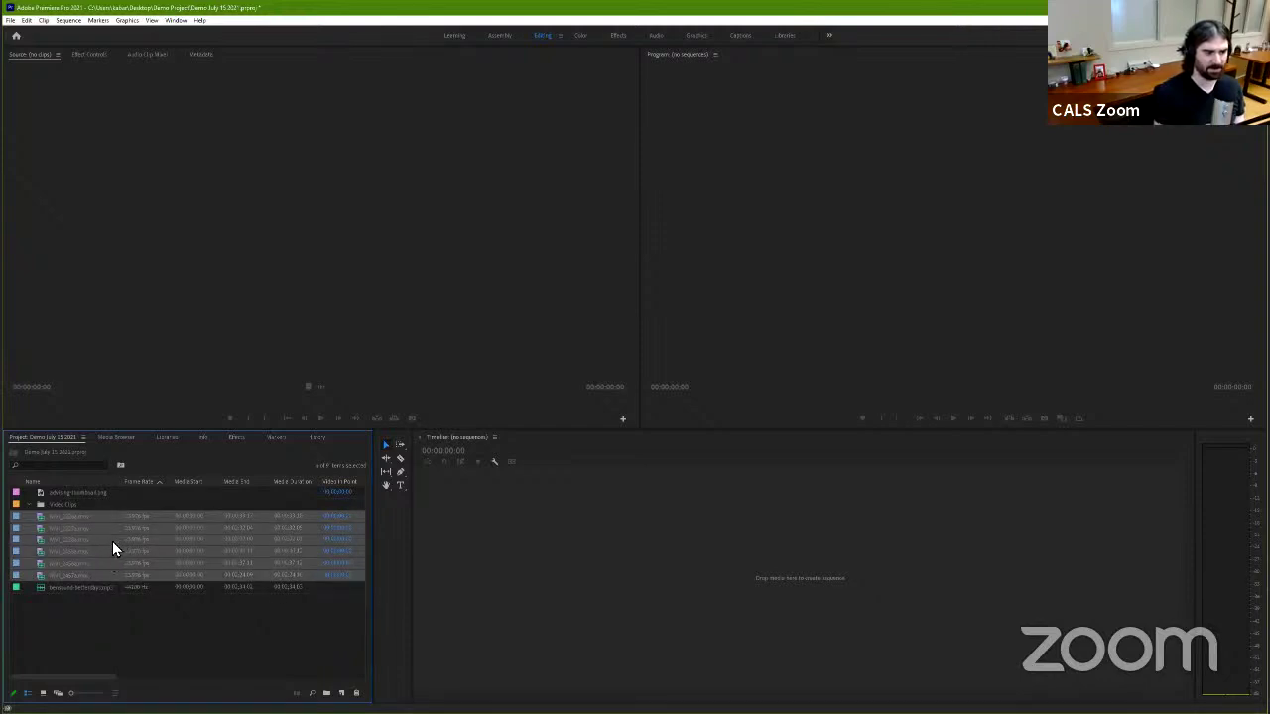
left_click_drag(72, 509, 72, 506)
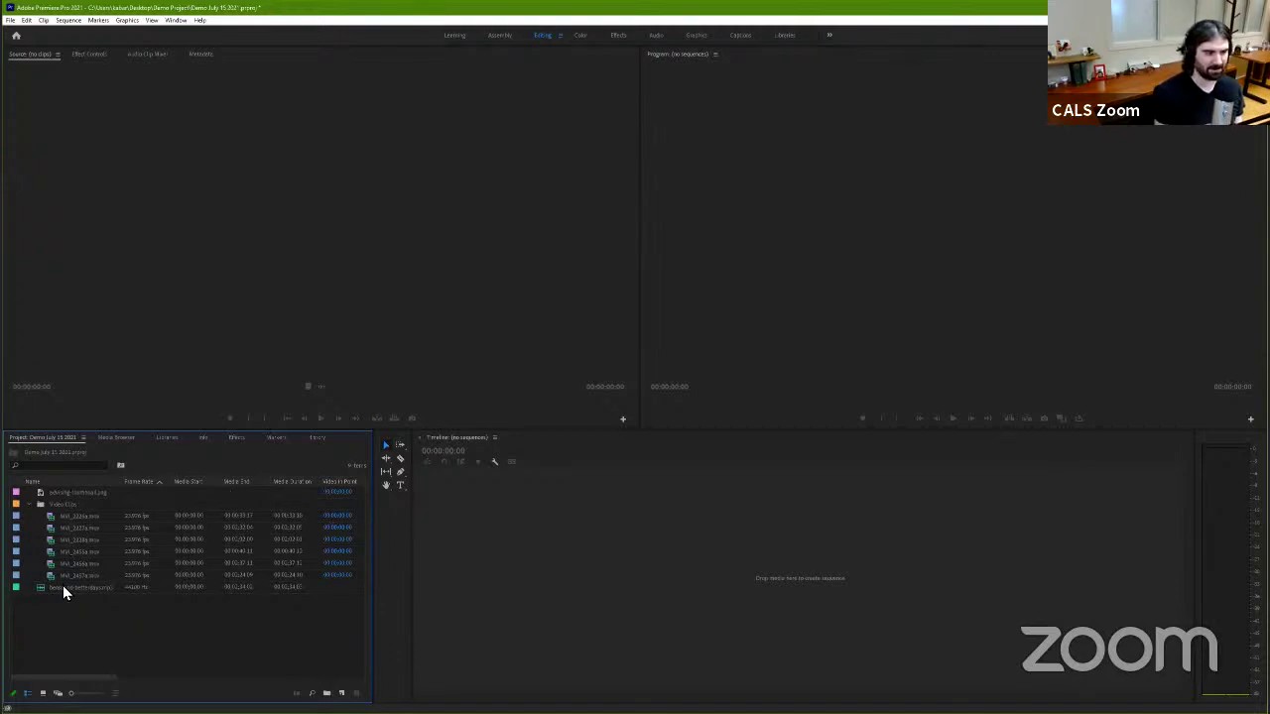
left_click(28, 504)
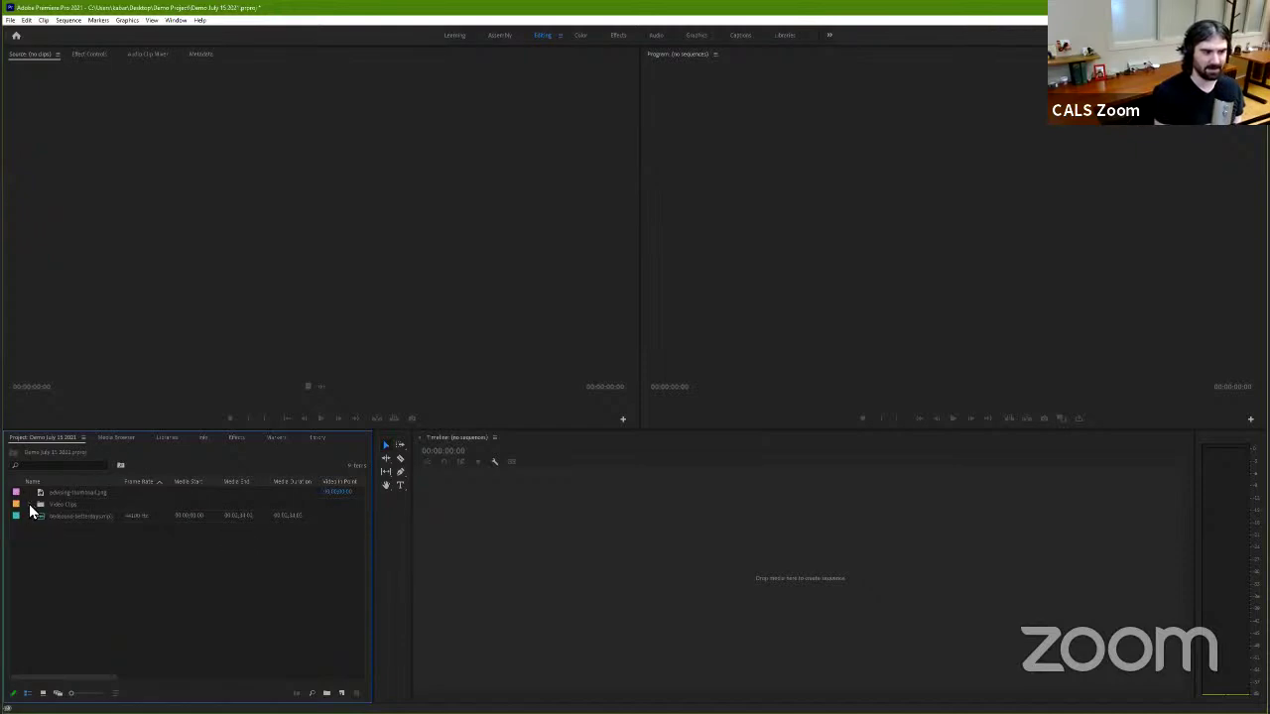
left_click(29, 504)
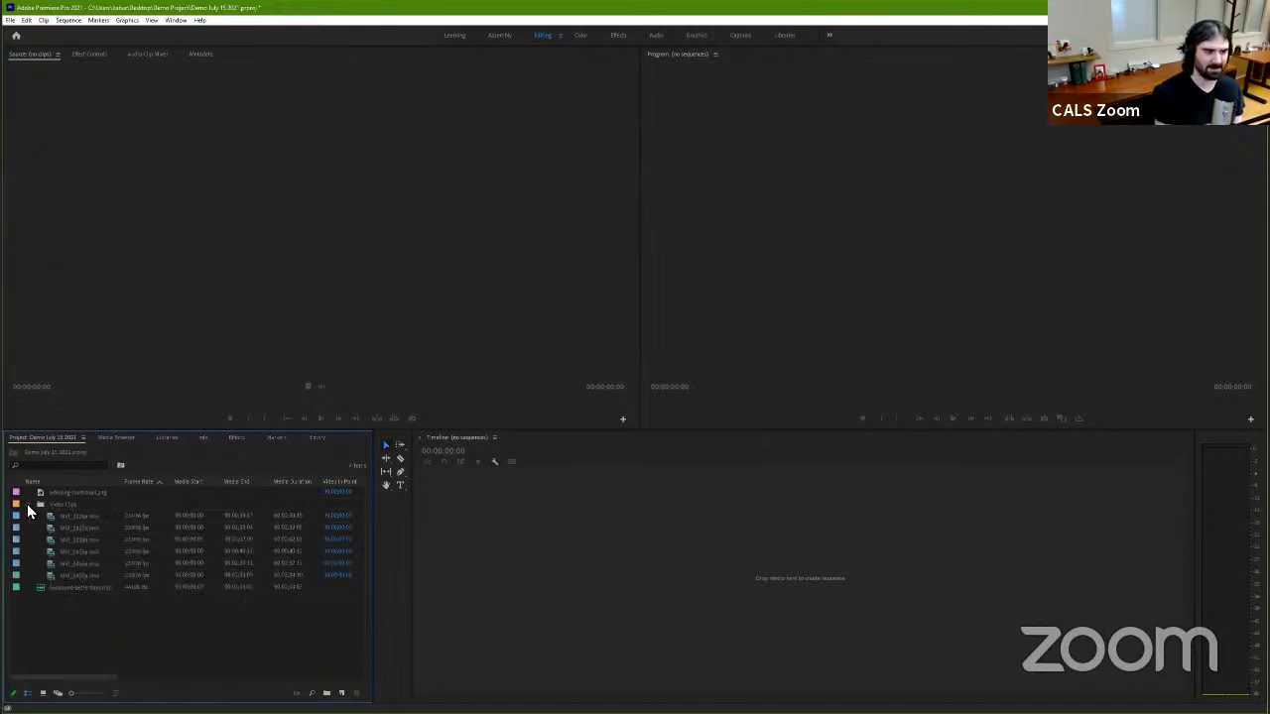
left_click(26, 504)
left_click(27, 504)
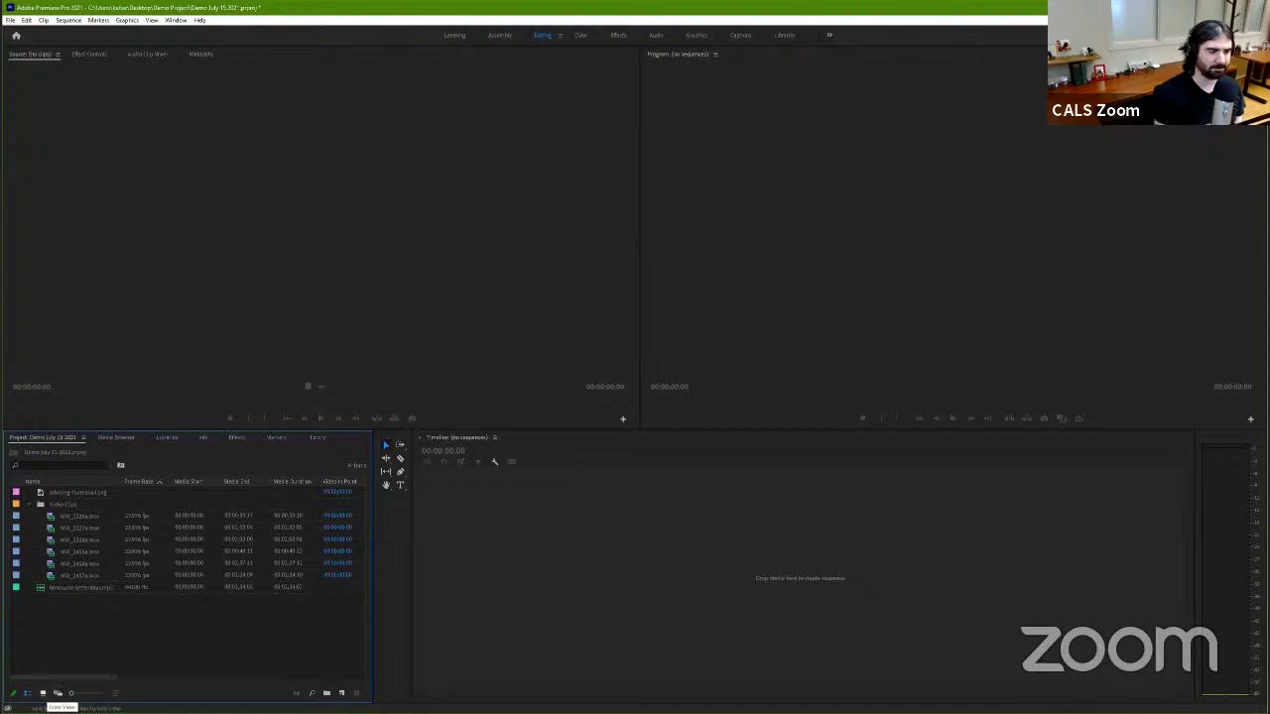
Step: Open the Video Clips bin in its own tab, with the project switched back to List View
left_click(43, 694)
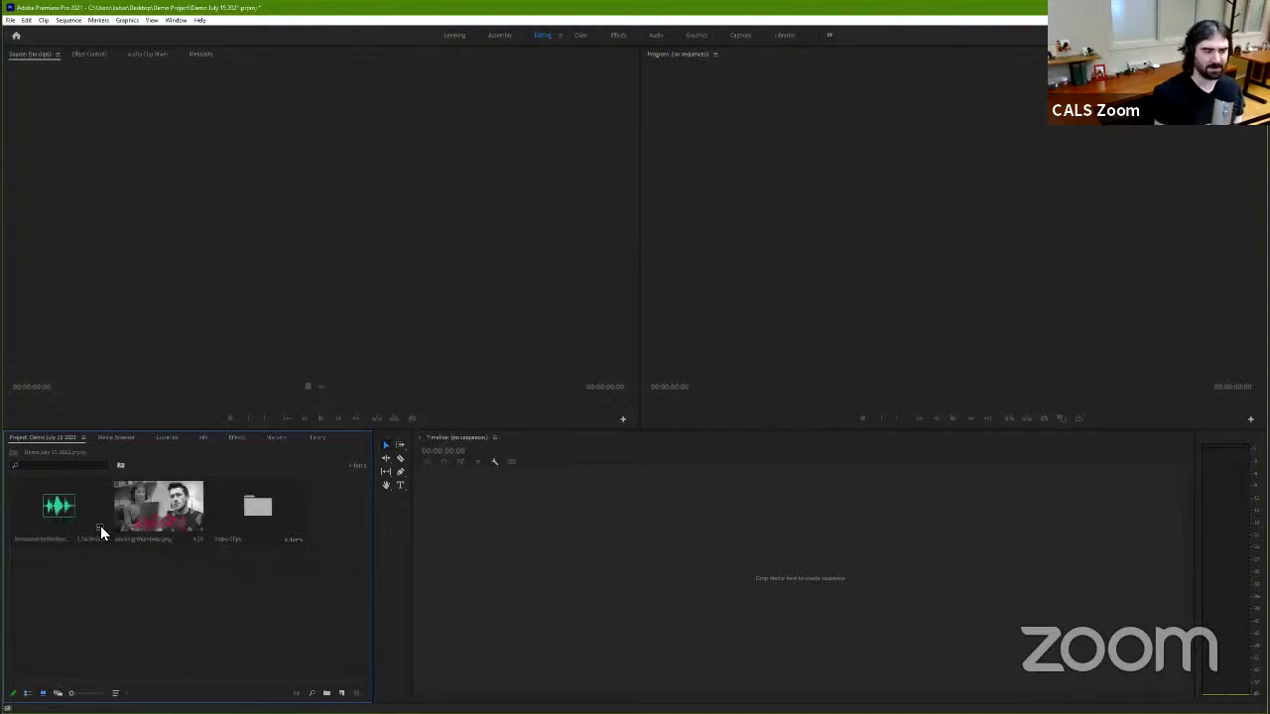
double_click(264, 515)
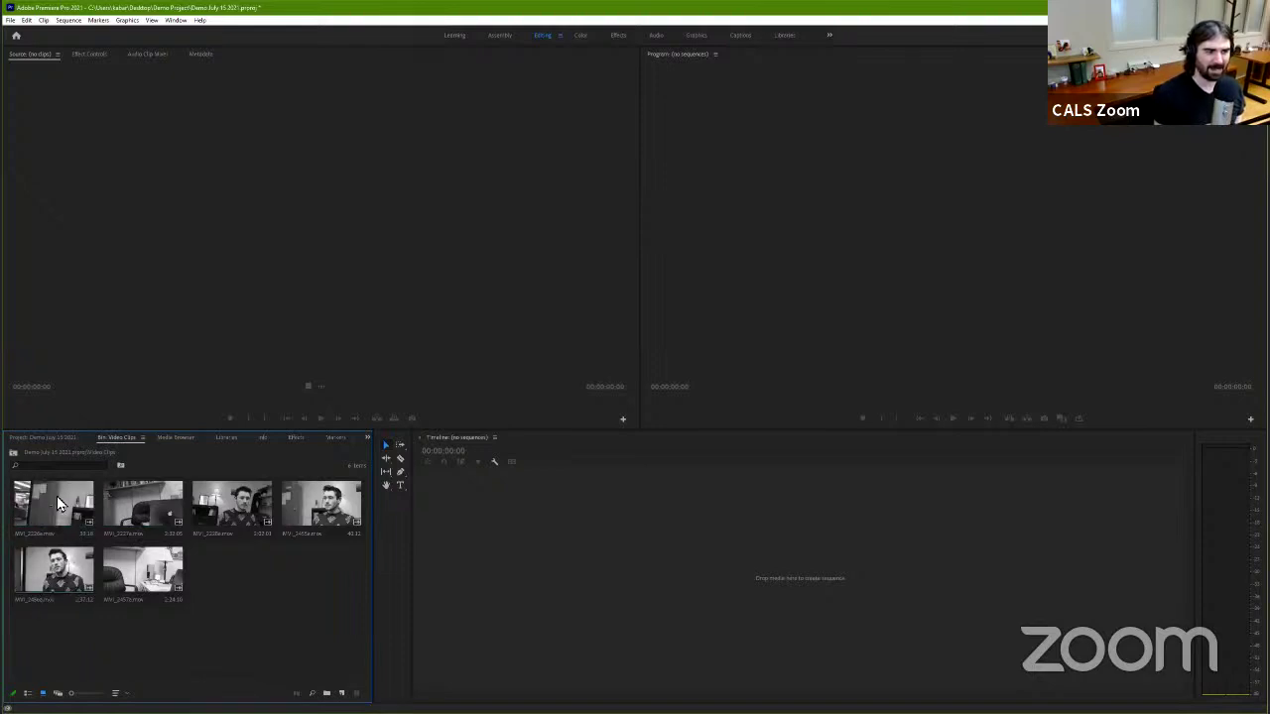
left_click(43, 438)
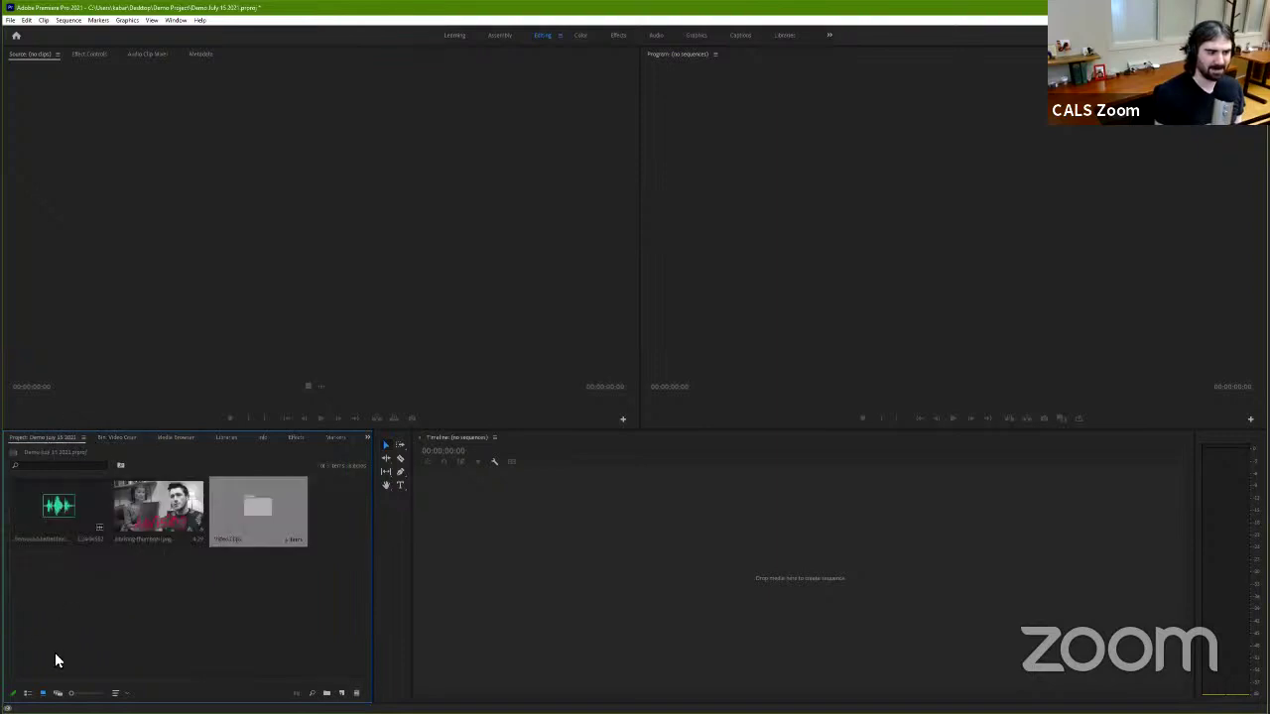
left_click(28, 694)
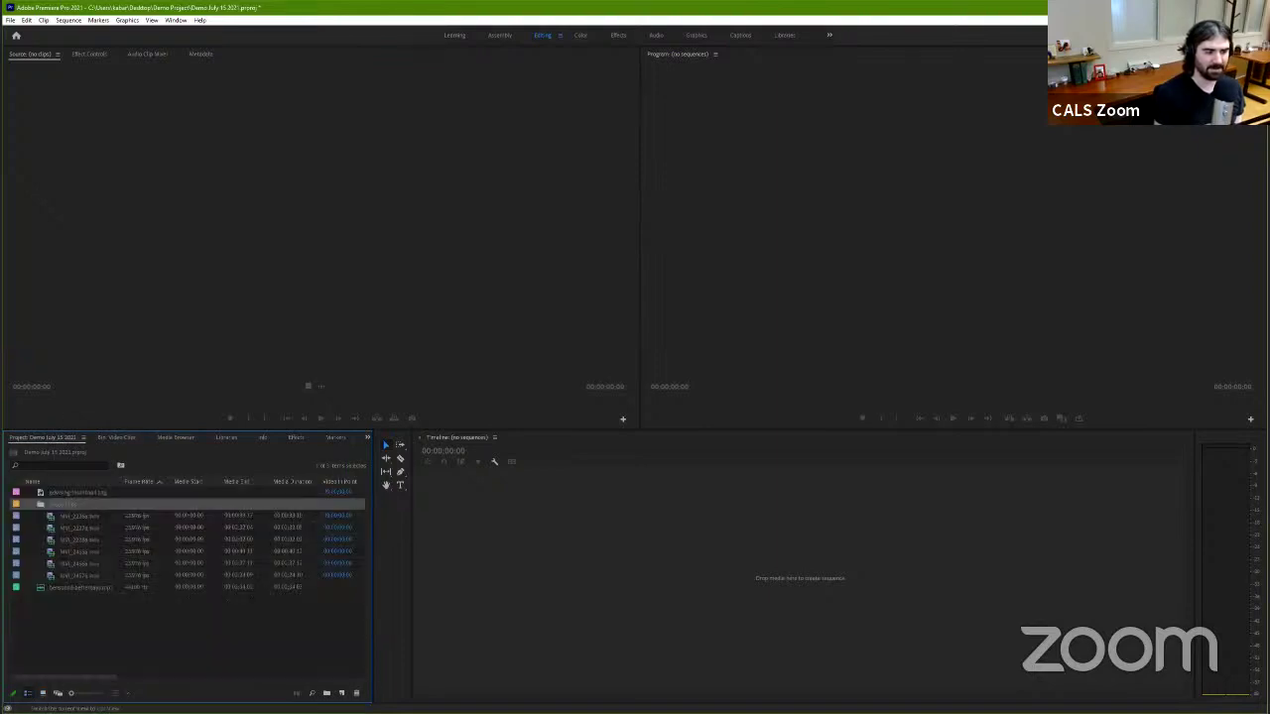
left_click(116, 442)
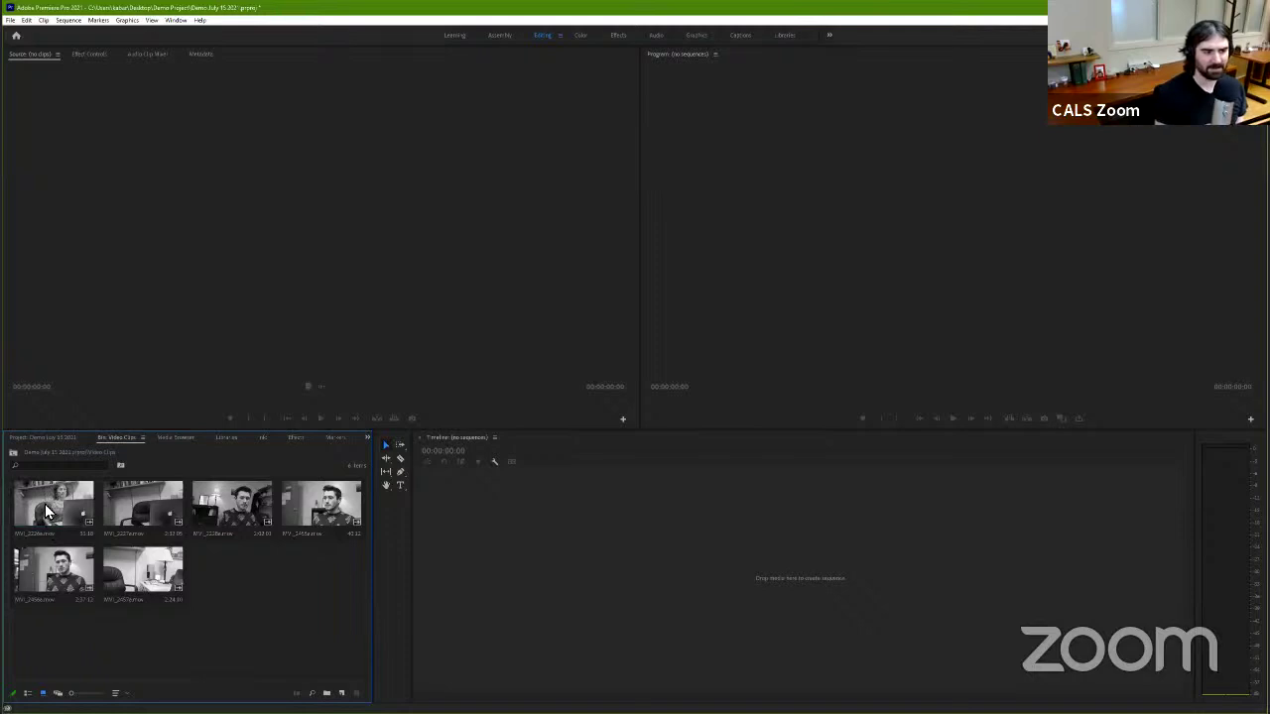
Step: Load the first Video Clips clip, MVI_2226.mov, into the Source Monitor
double_click(44, 513)
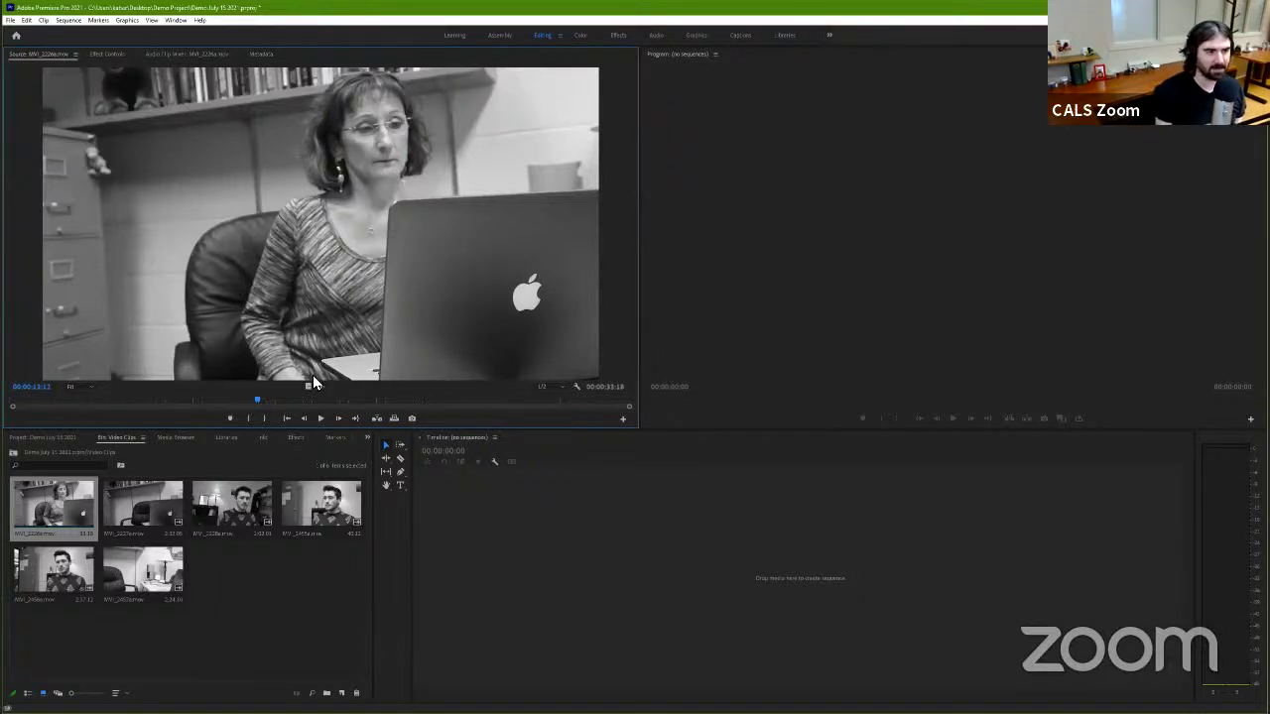
Step: Scrub MVI_2226.mov back and forth in the Source Monitor, then return to its first frame
left_click(249, 404)
left_click_drag(249, 405, 248, 406)
left_click_drag(227, 402, 12, 407)
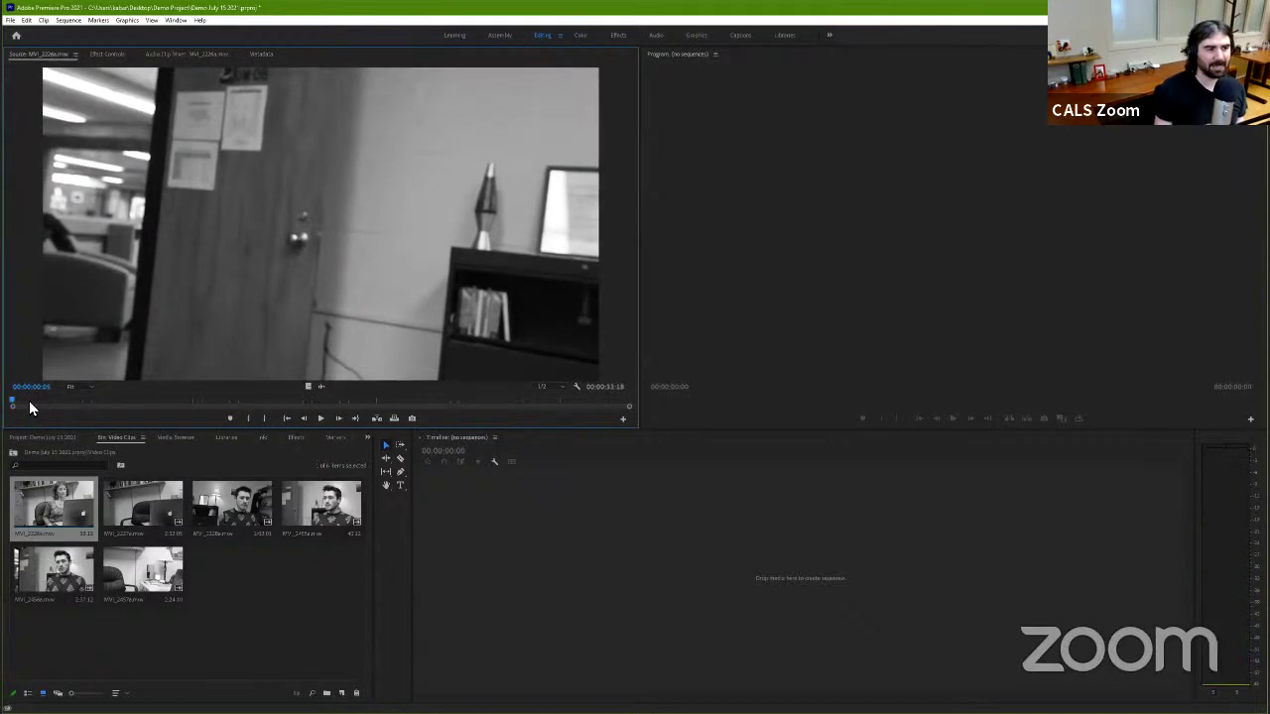
left_click_drag(12, 406, 614, 417)
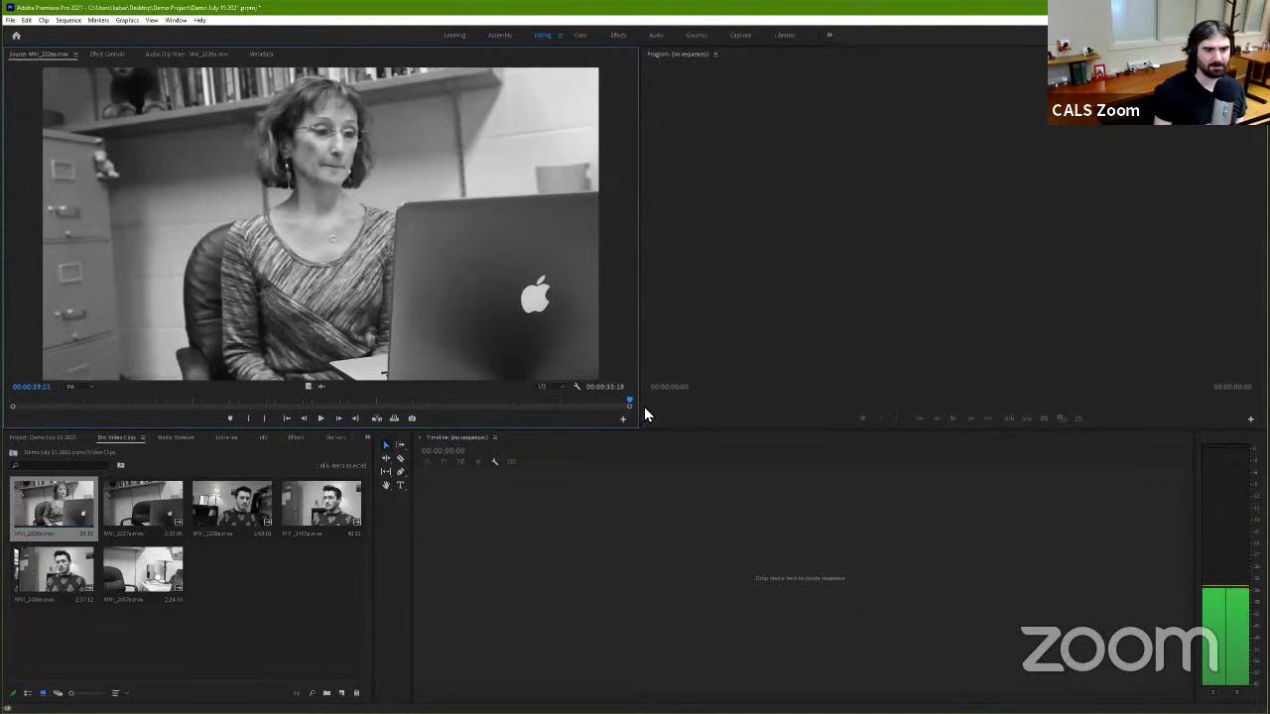
key("Home")
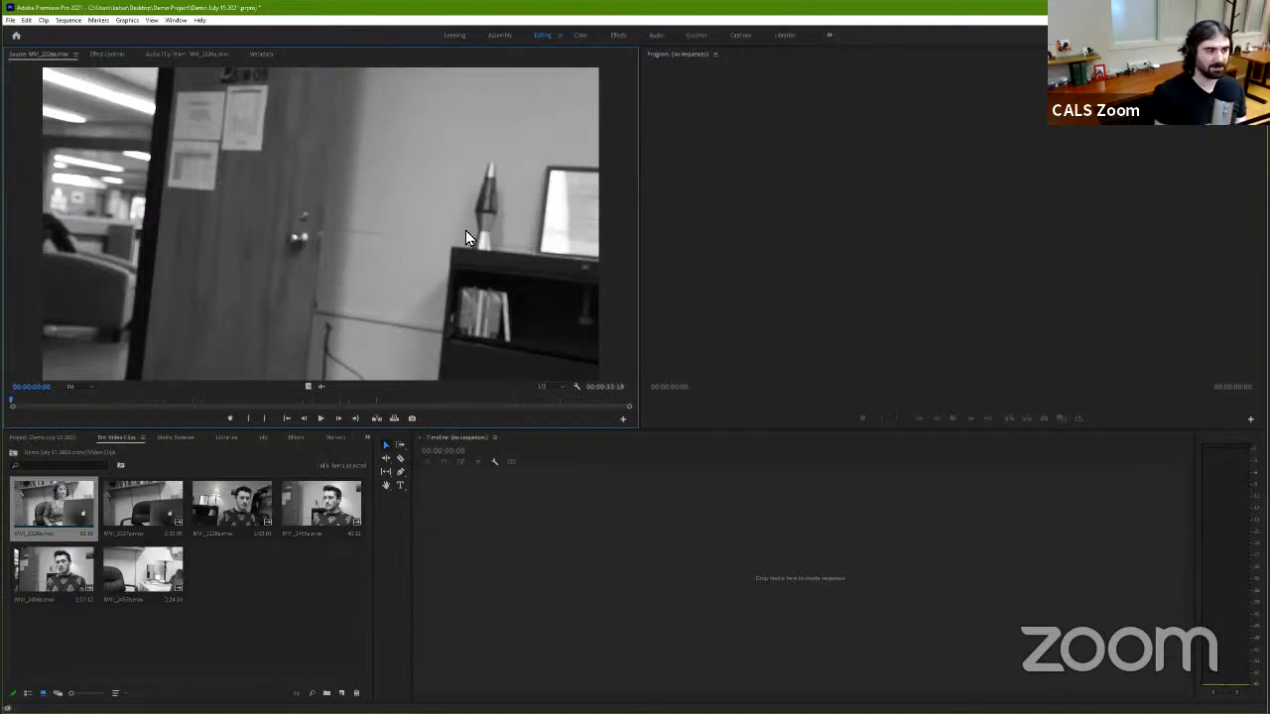
Step: Play and stop MVI_2226.mov, then step two frames back and two frames forward
key("space")
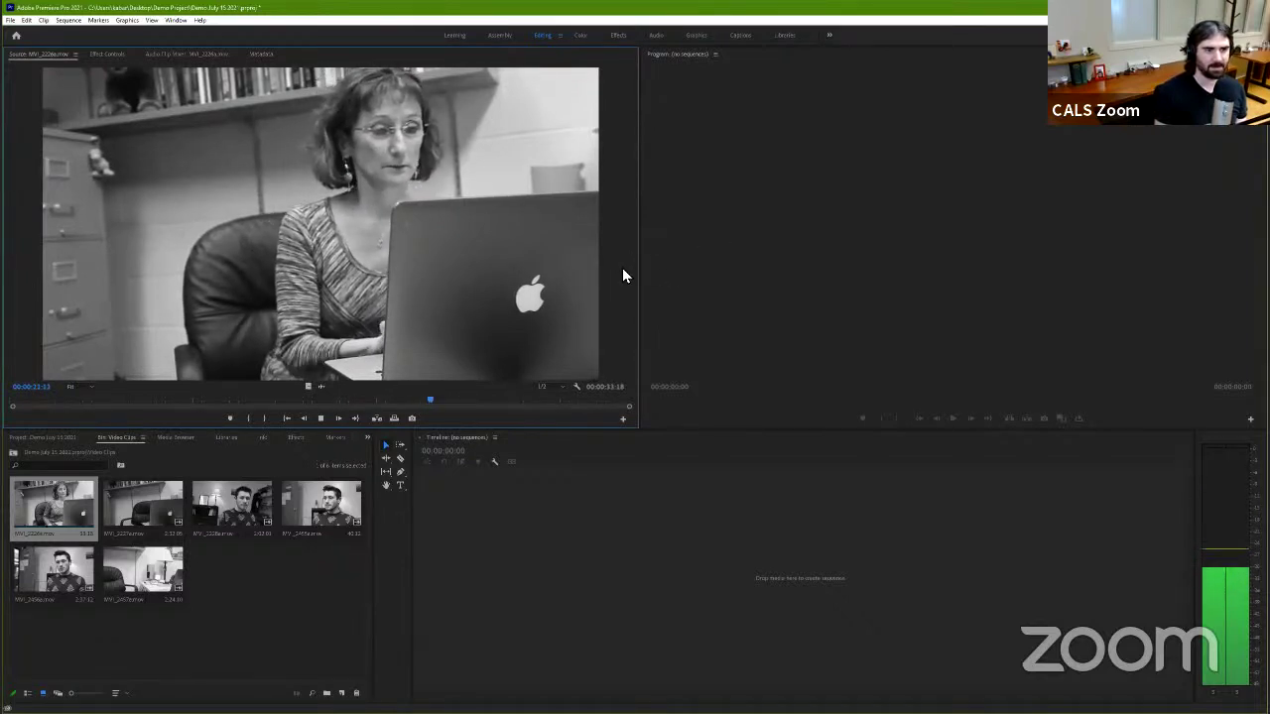
key("space")
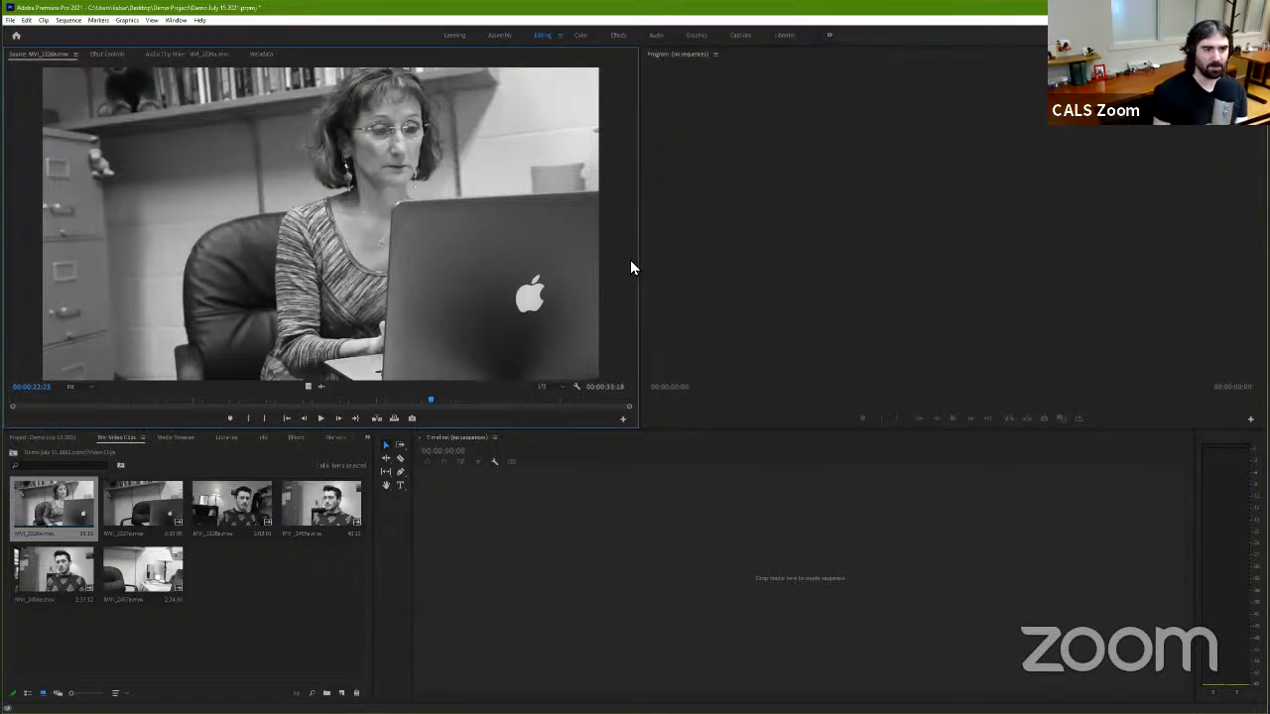
key("Left")
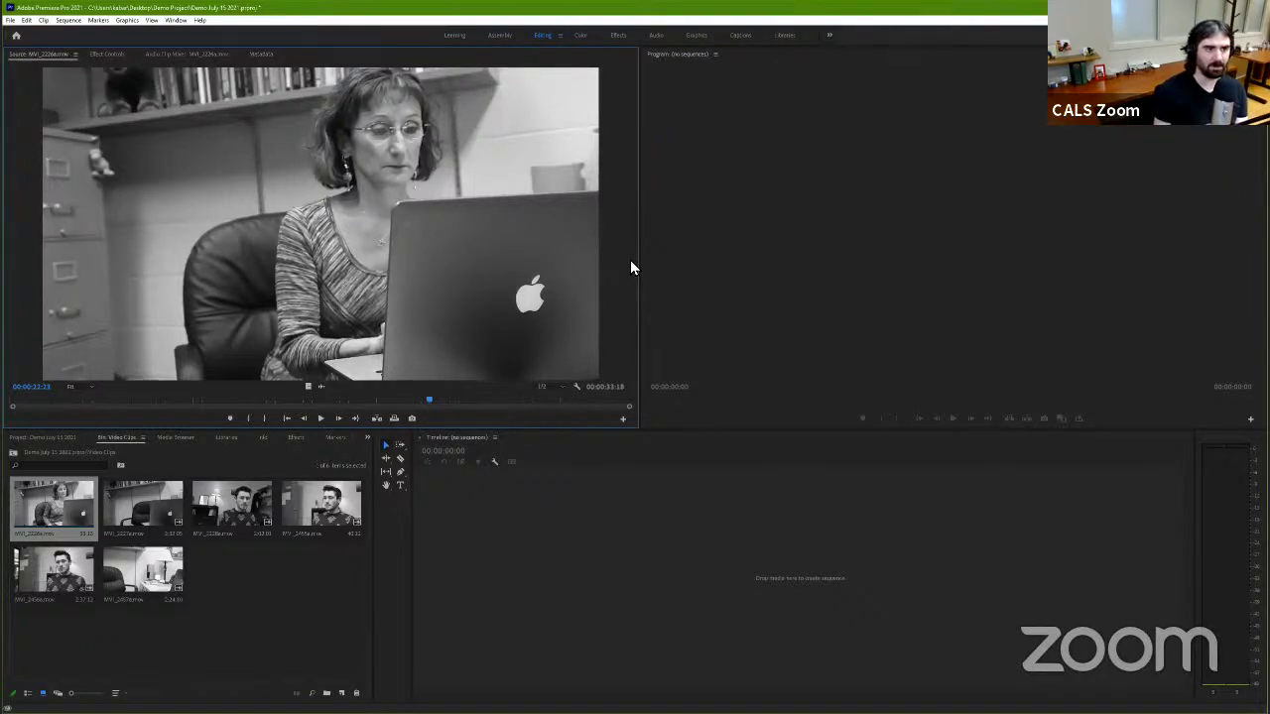
key("Left")
key("Left")
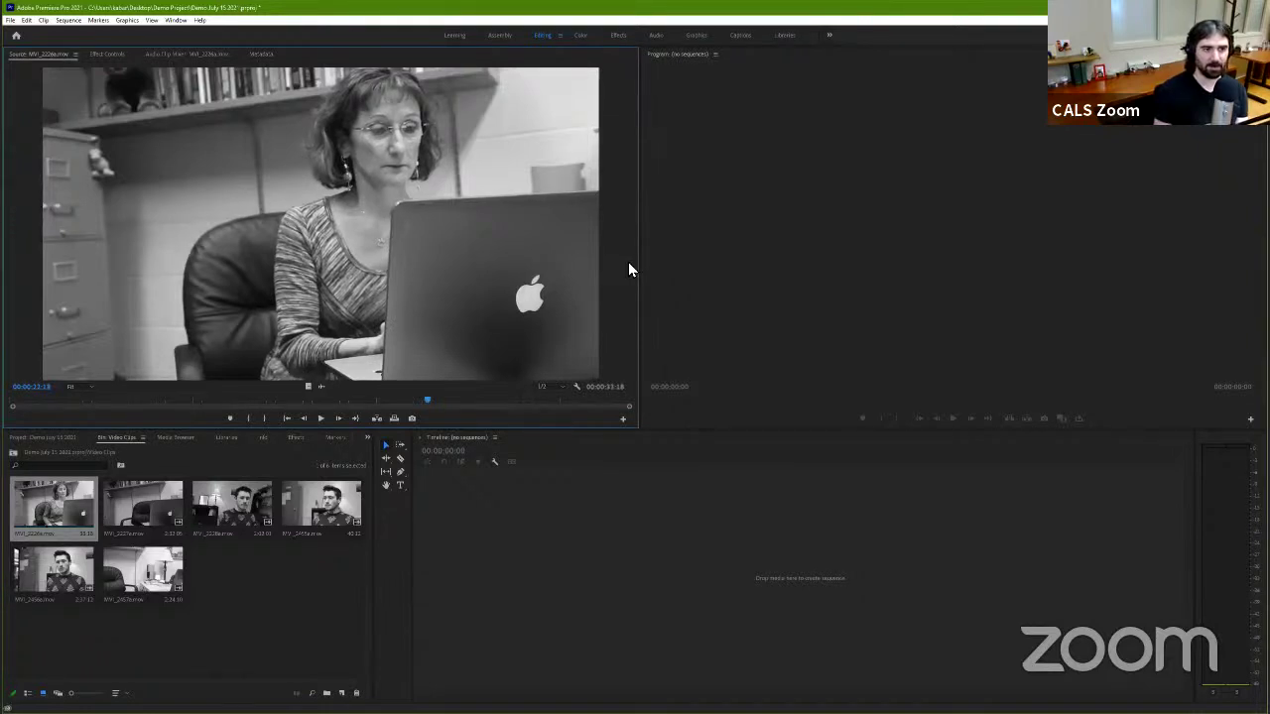
key("Right")
key("Right")
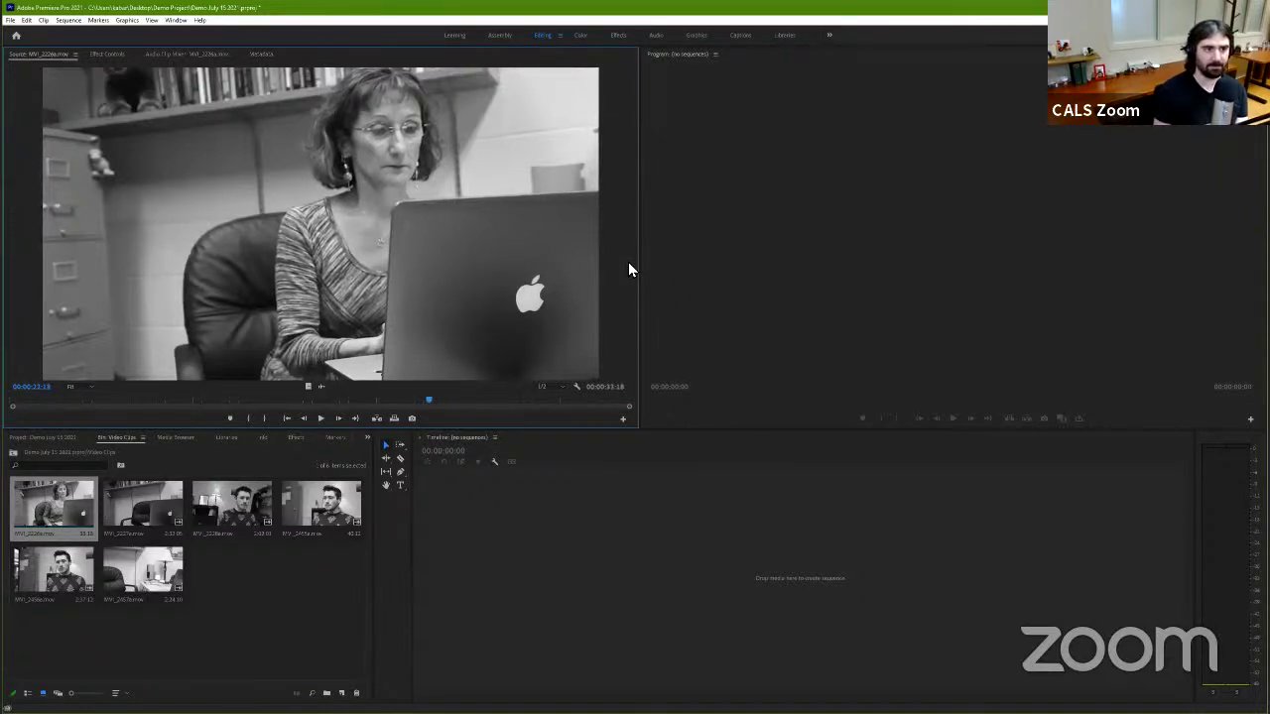
key("Right")
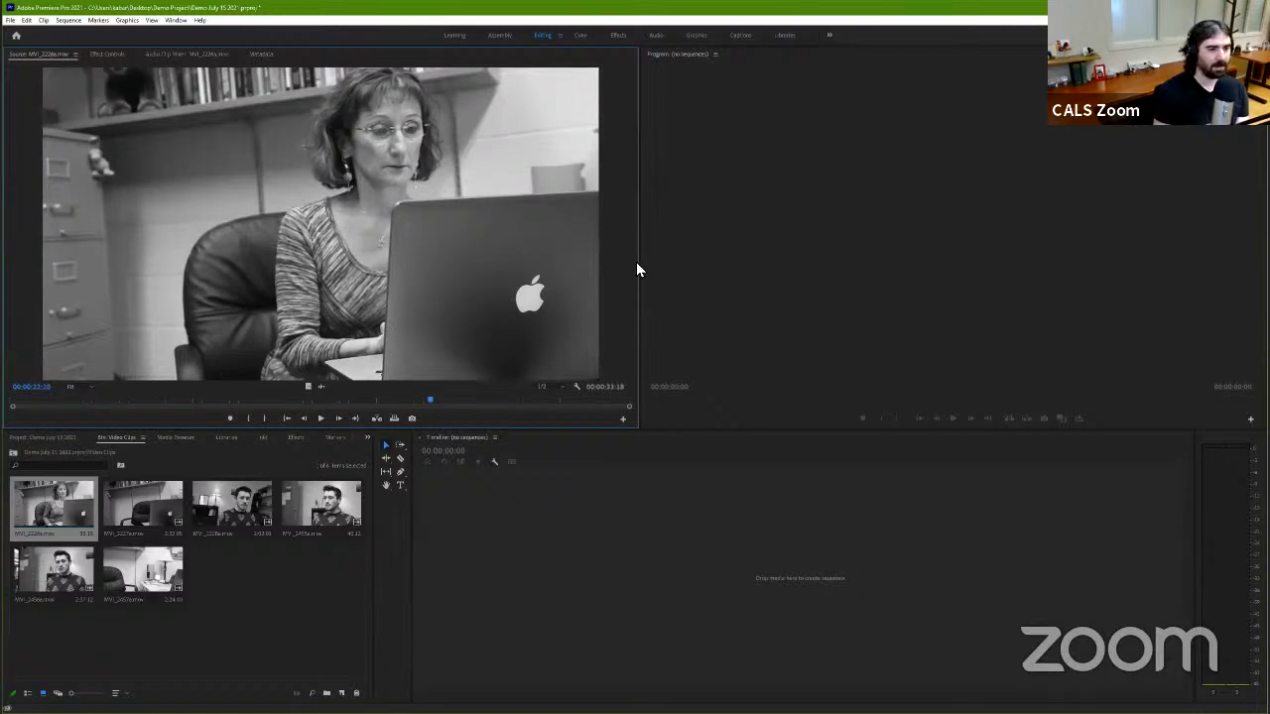
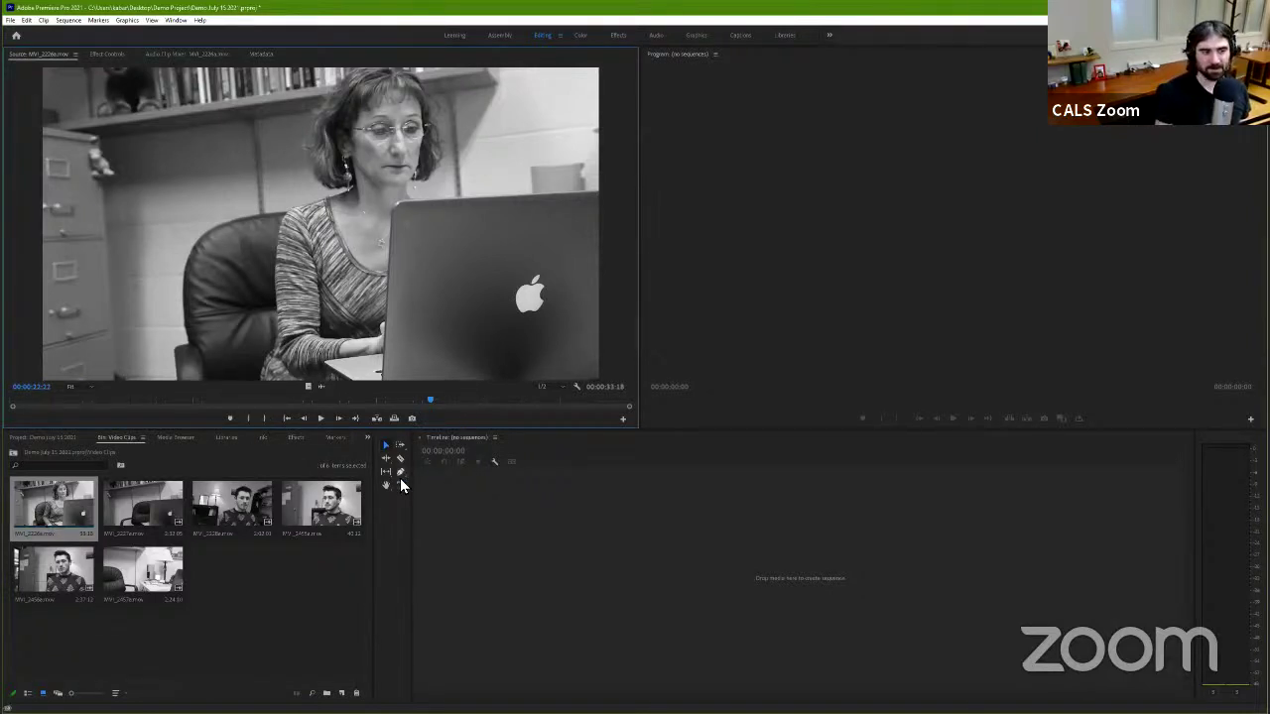
Step: Select the next interview clip in the Video Clips bin and play it in the Source Monitor
left_click(50, 436)
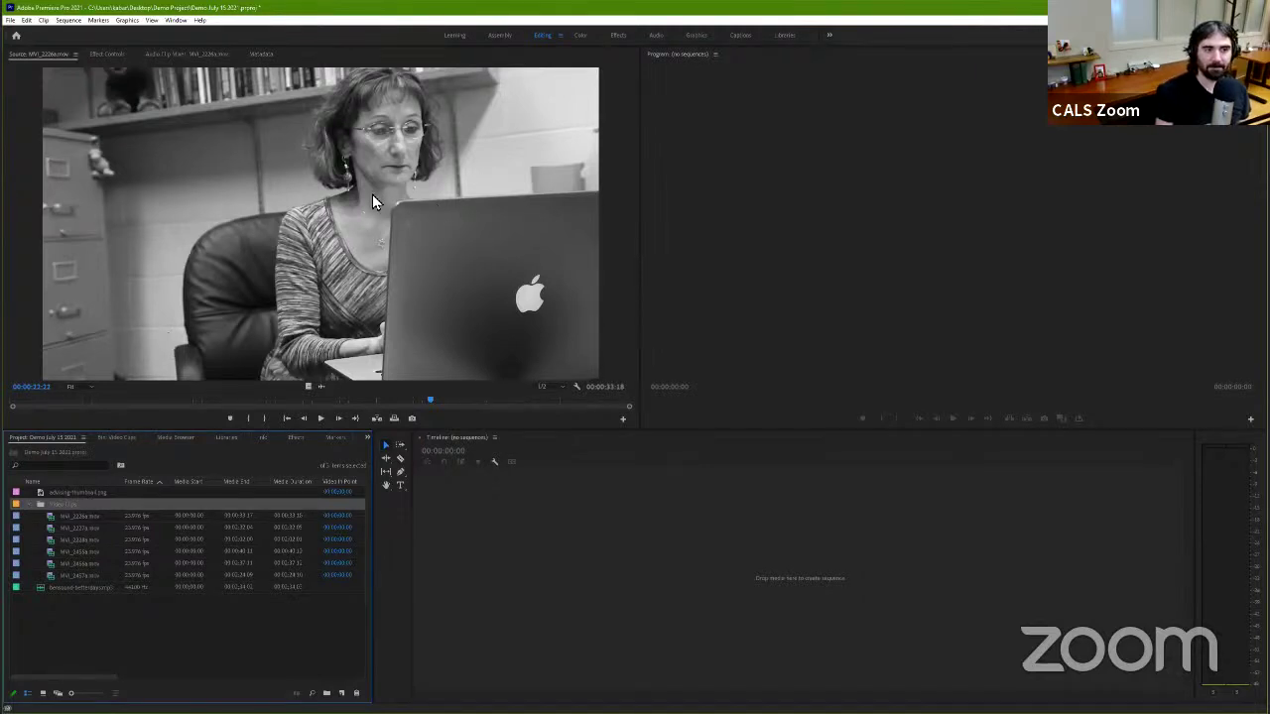
left_click(110, 439)
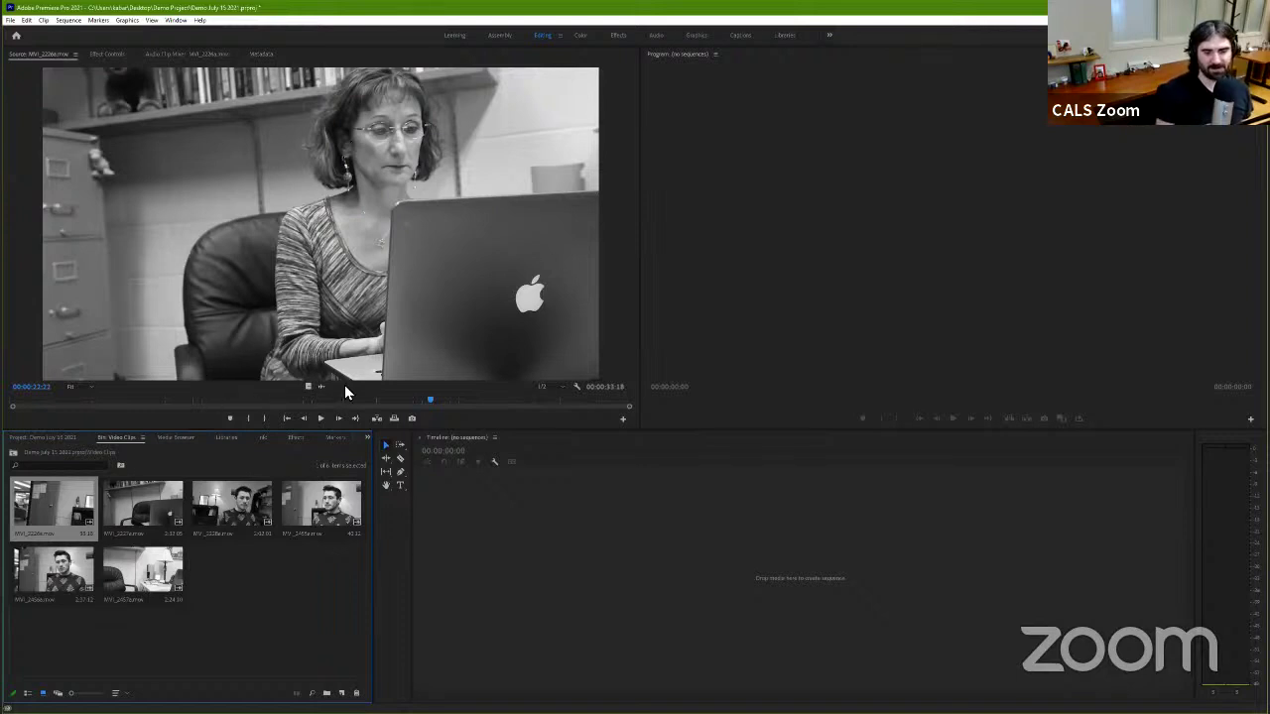
key("Right")
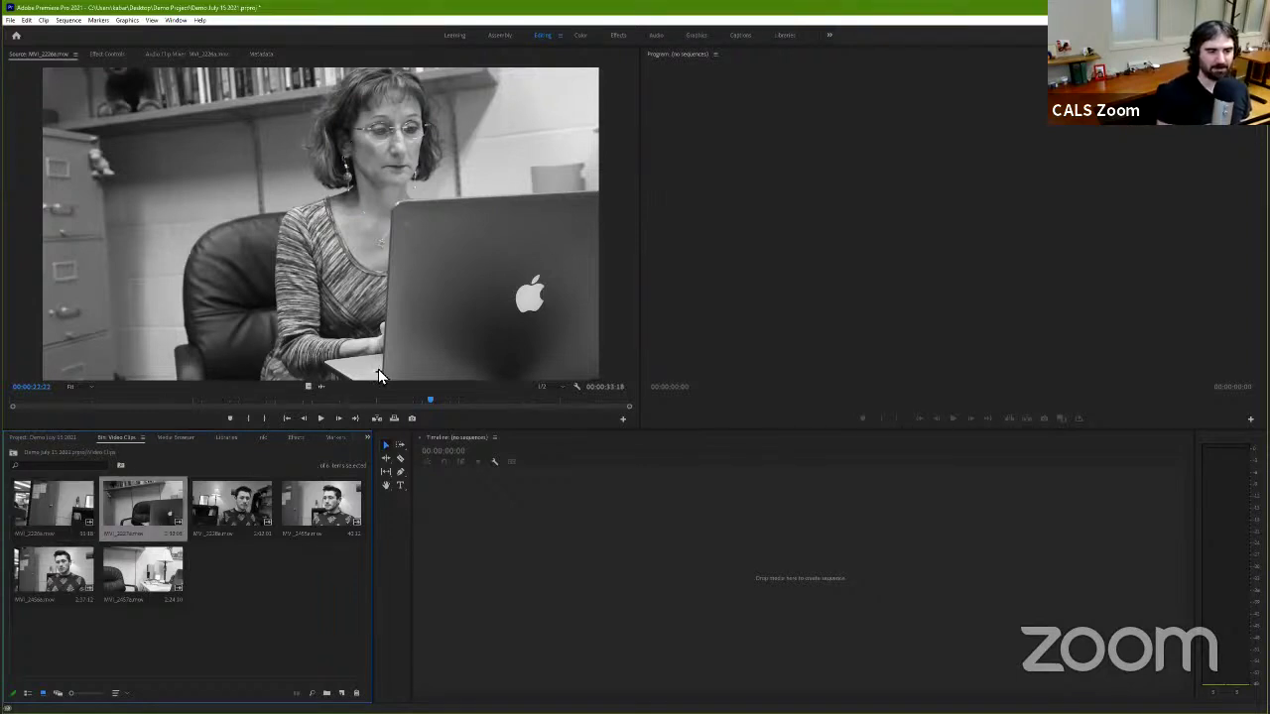
left_click(556, 293)
key("space")
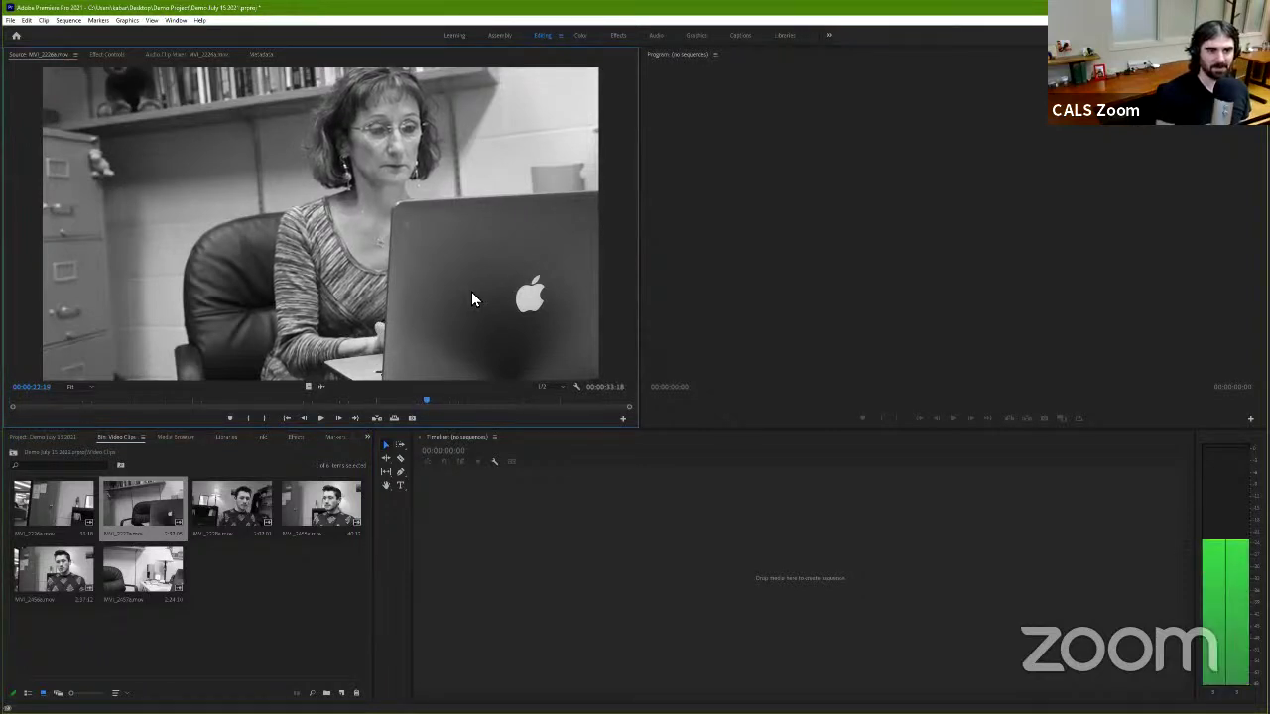
key("space")
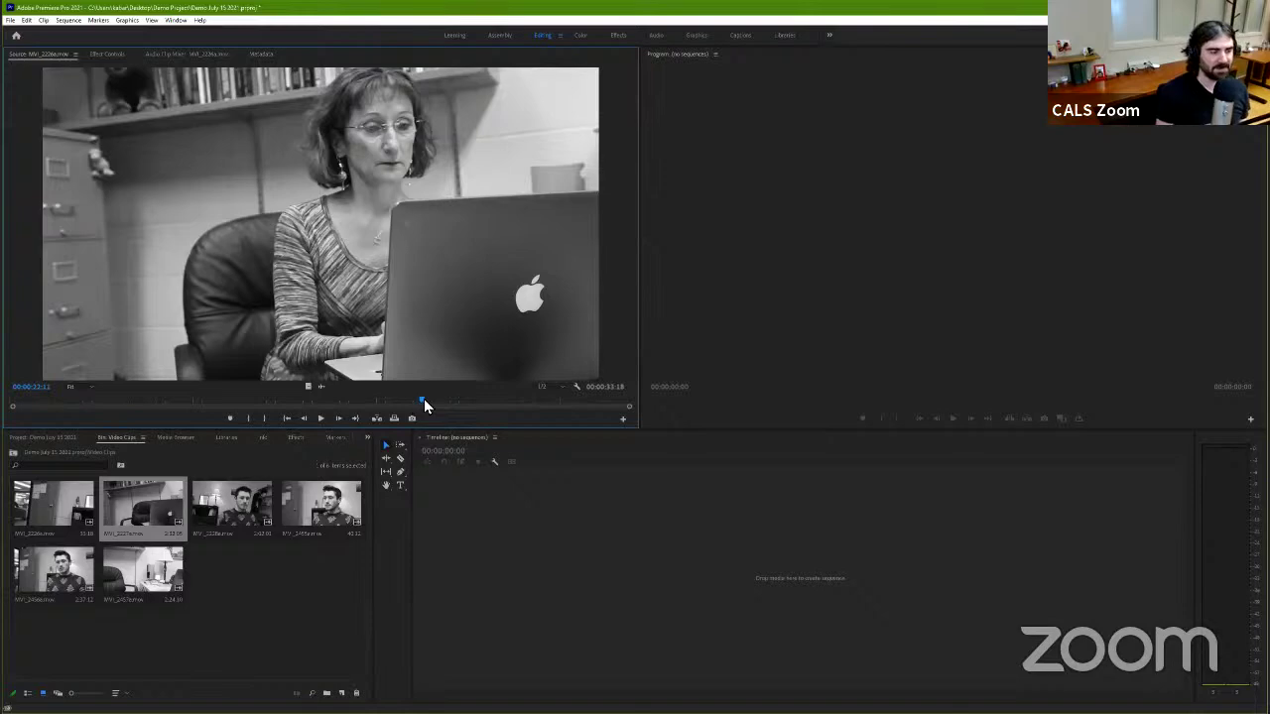
Step: Scrub through the clip, previewing both its opening and its final seconds
left_click_drag(424, 404, 414, 407)
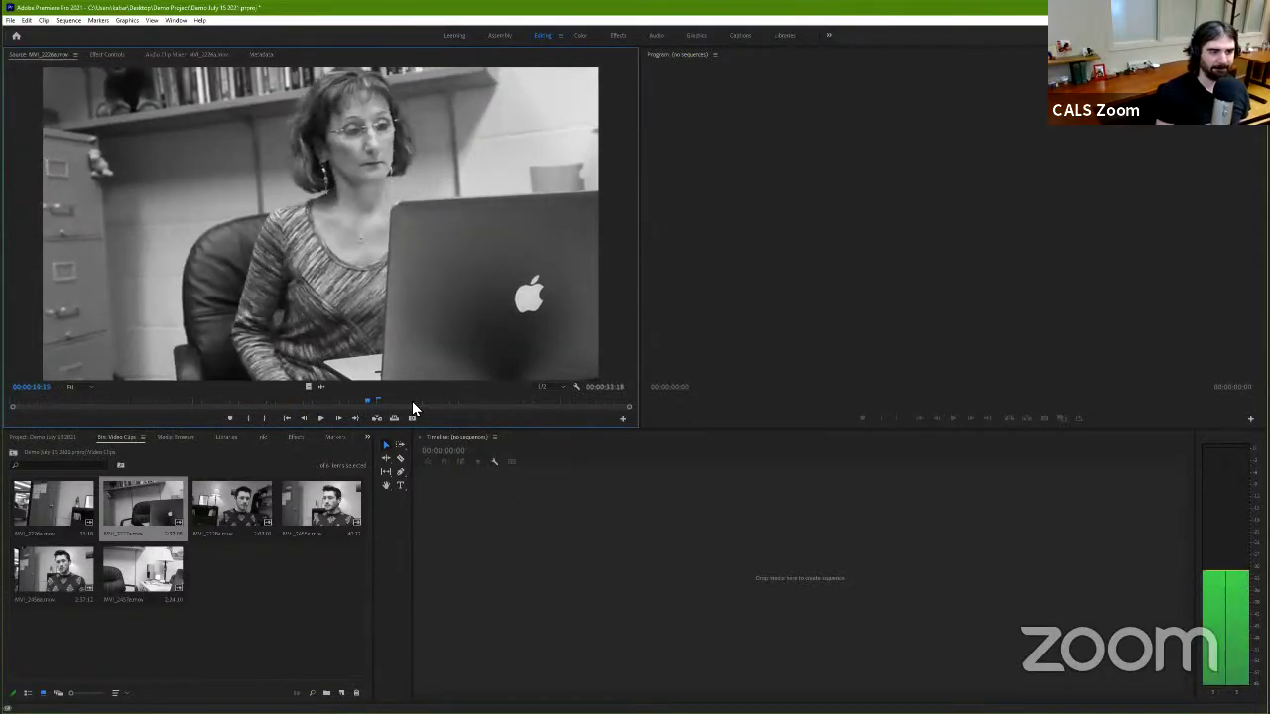
left_click_drag(413, 408, 198, 402)
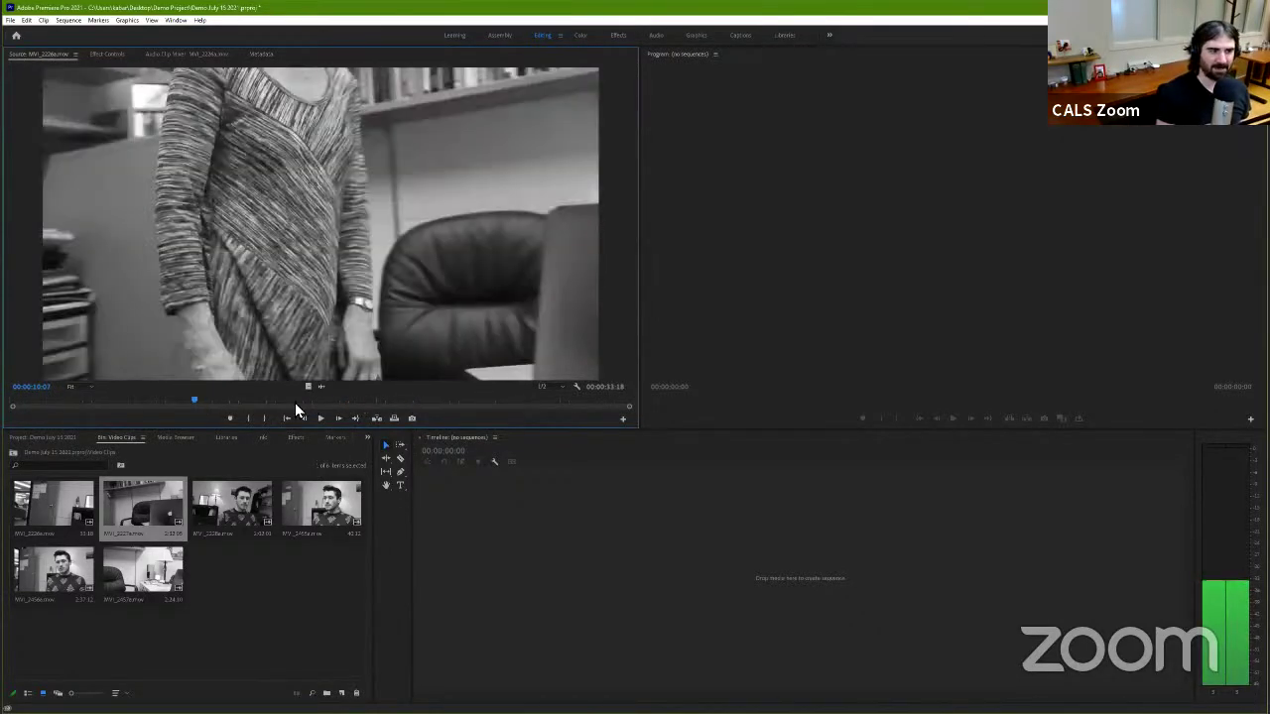
left_click_drag(294, 403, 13, 404)
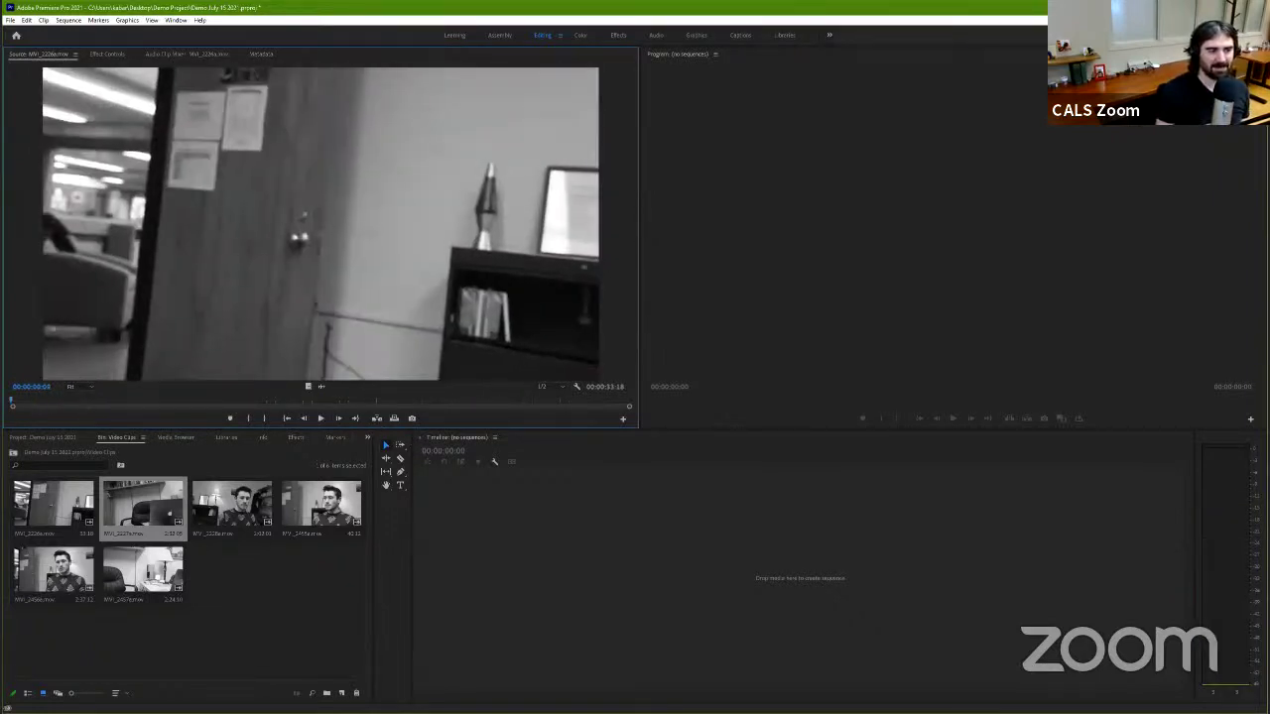
key("space")
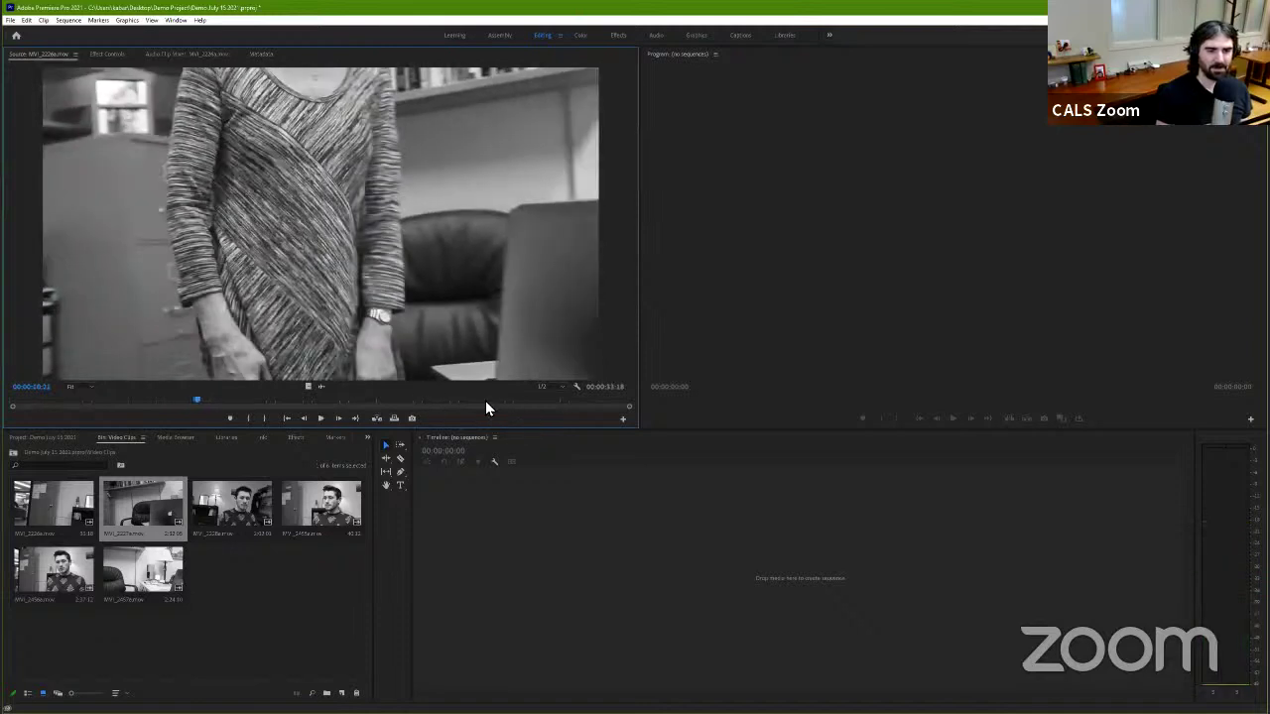
mouse_move(485, 401)
left_mouse_down()
mouse_move(646, 401)
mouse_move(574, 405)
left_mouse_up()
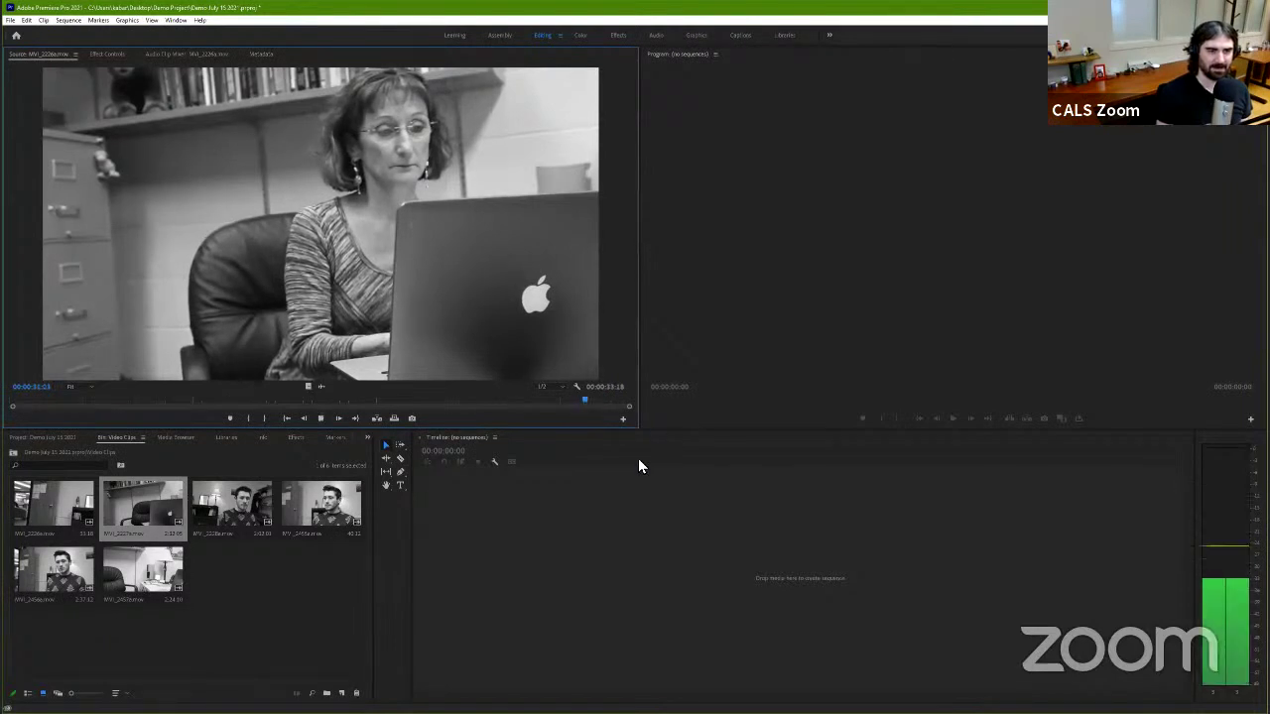
key("space")
key("space")
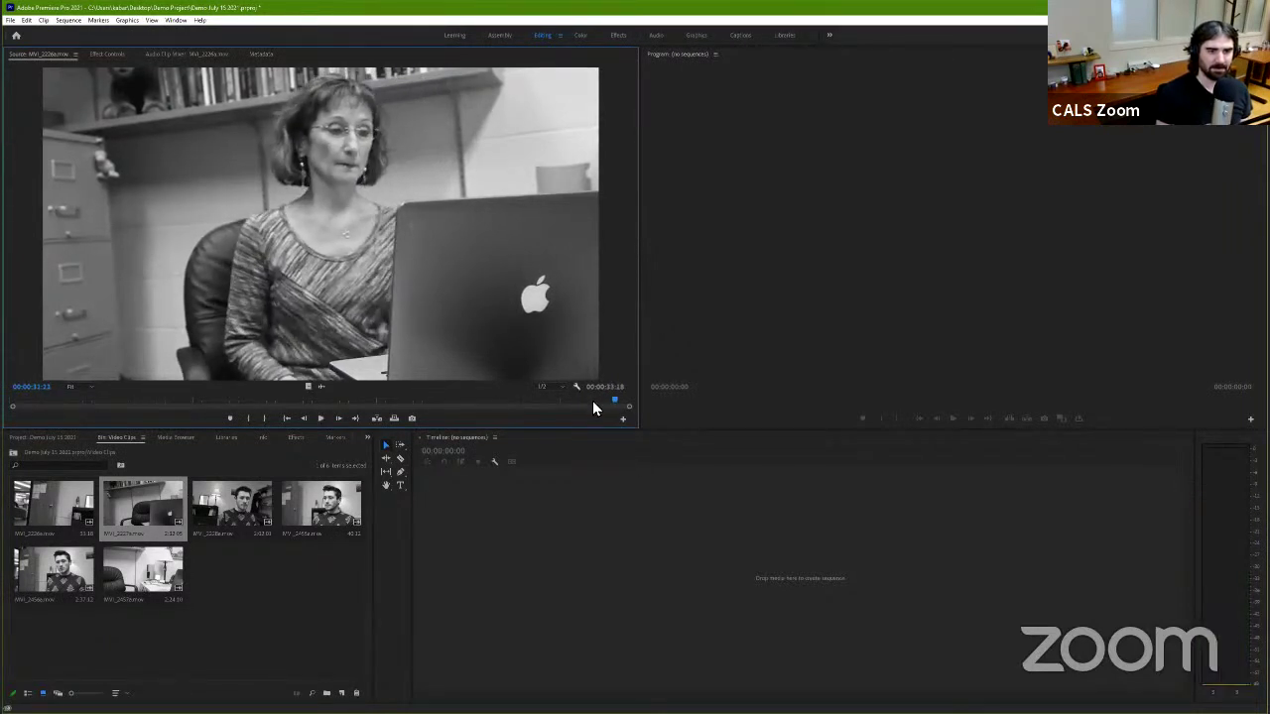
left_click(592, 402)
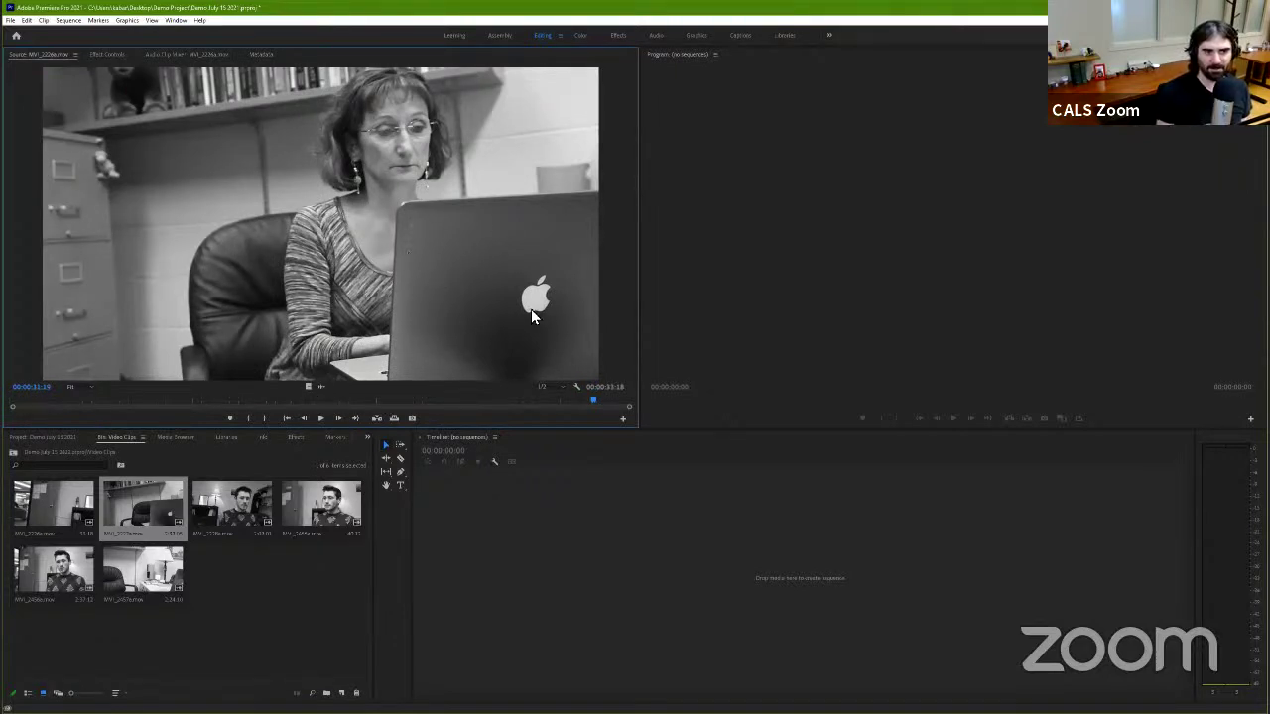
Step: In the audio waveform, play from 00:00:20:05 to locate the clip's last sound
left_click(330, 392)
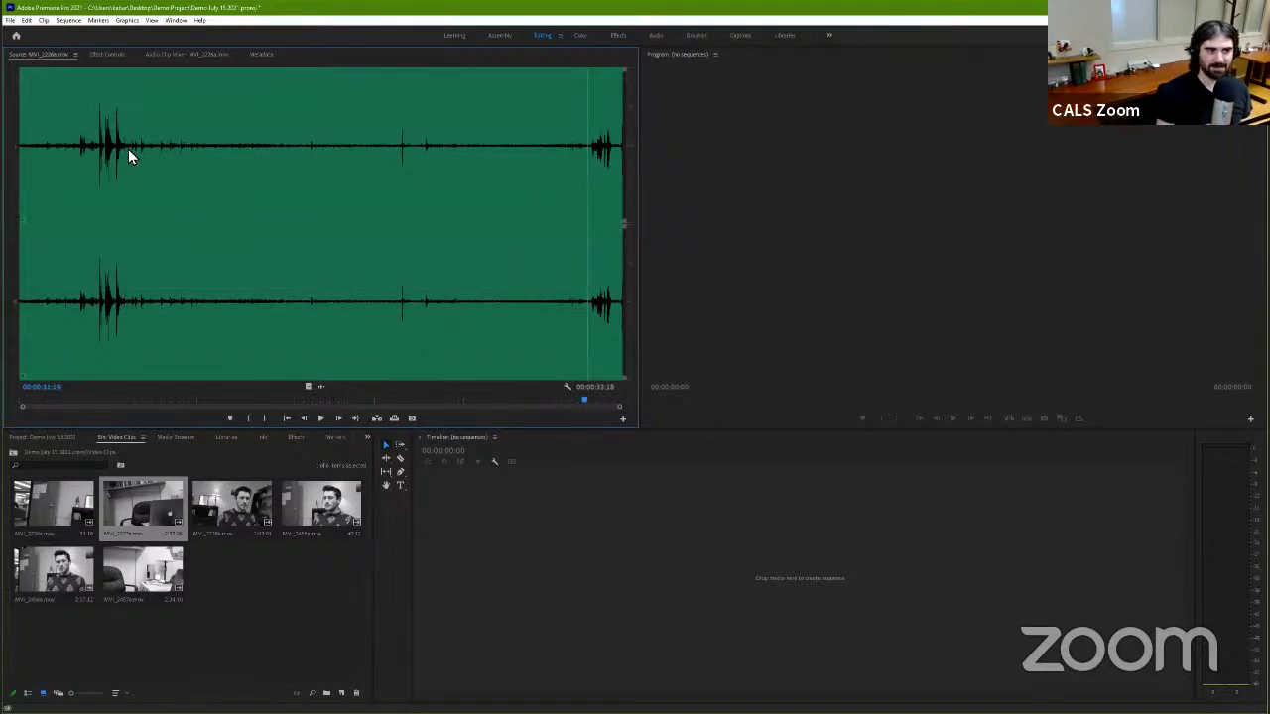
left_click(380, 162)
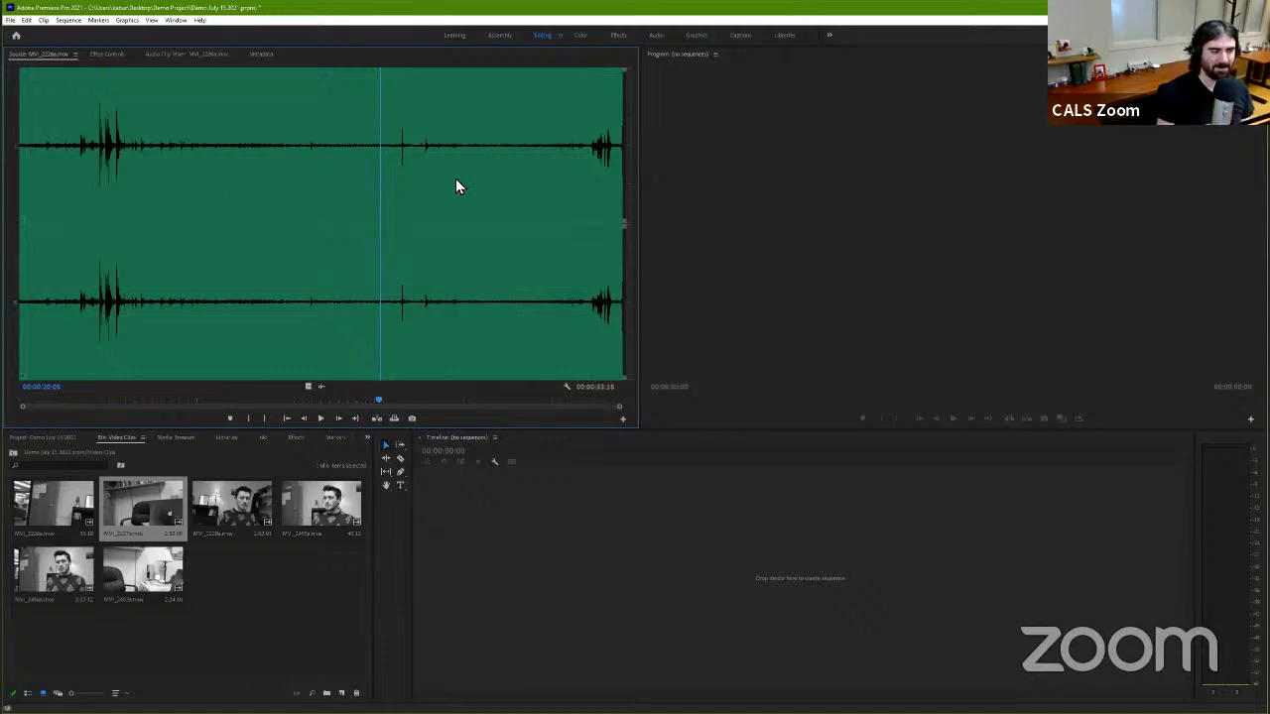
key("space")
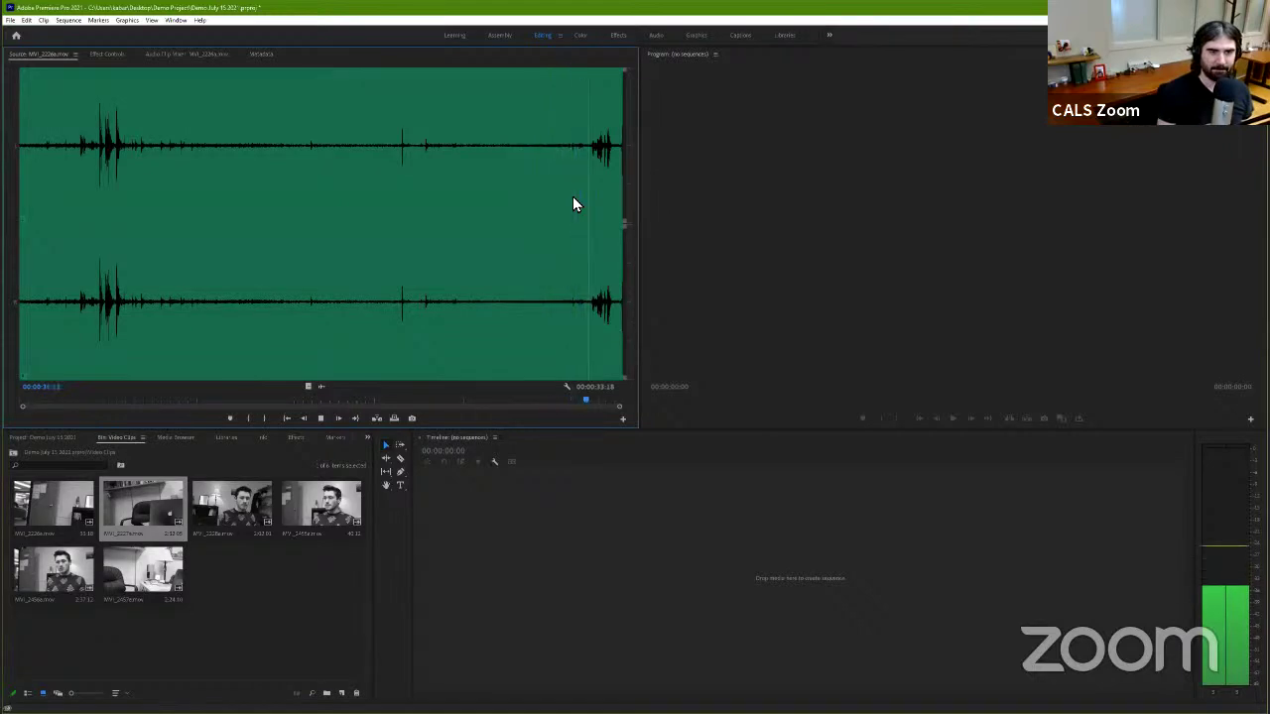
key("space")
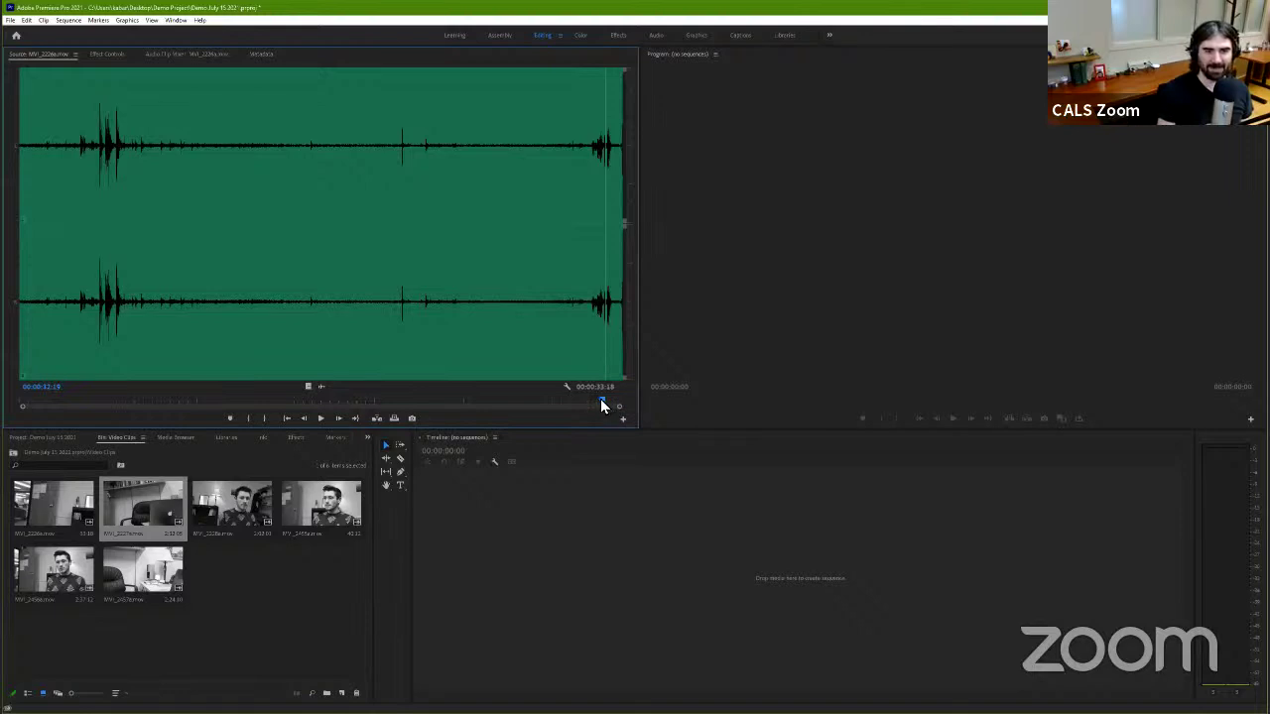
left_click_drag(601, 402, 585, 402)
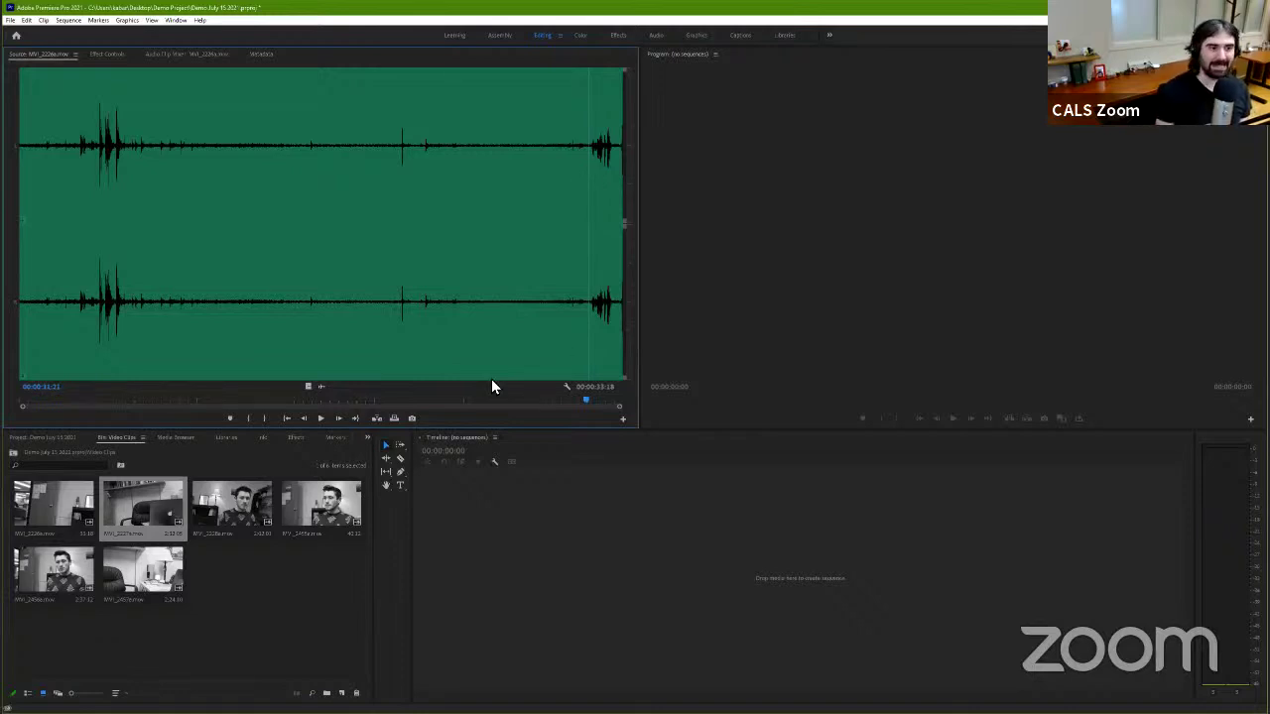
Step: Mark the Out point before the final frames (00:00:31:23 duration), then scrub back near the start
left_click(310, 388)
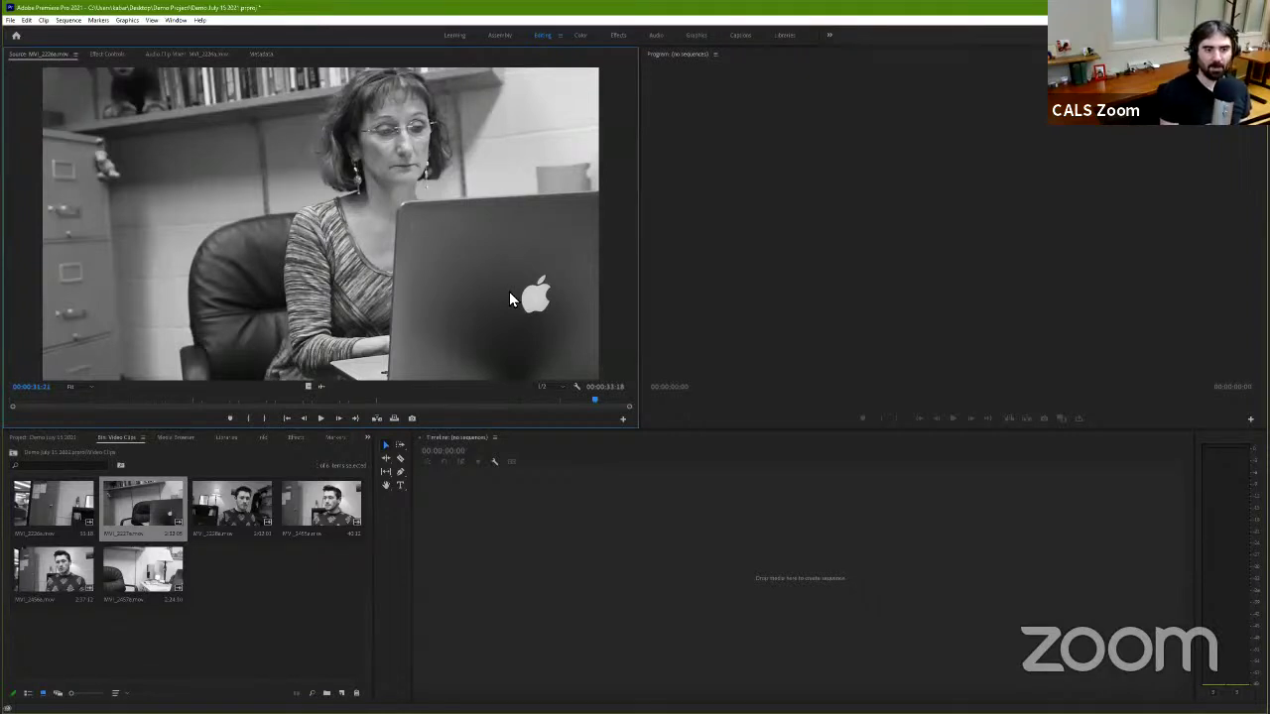
key("o")
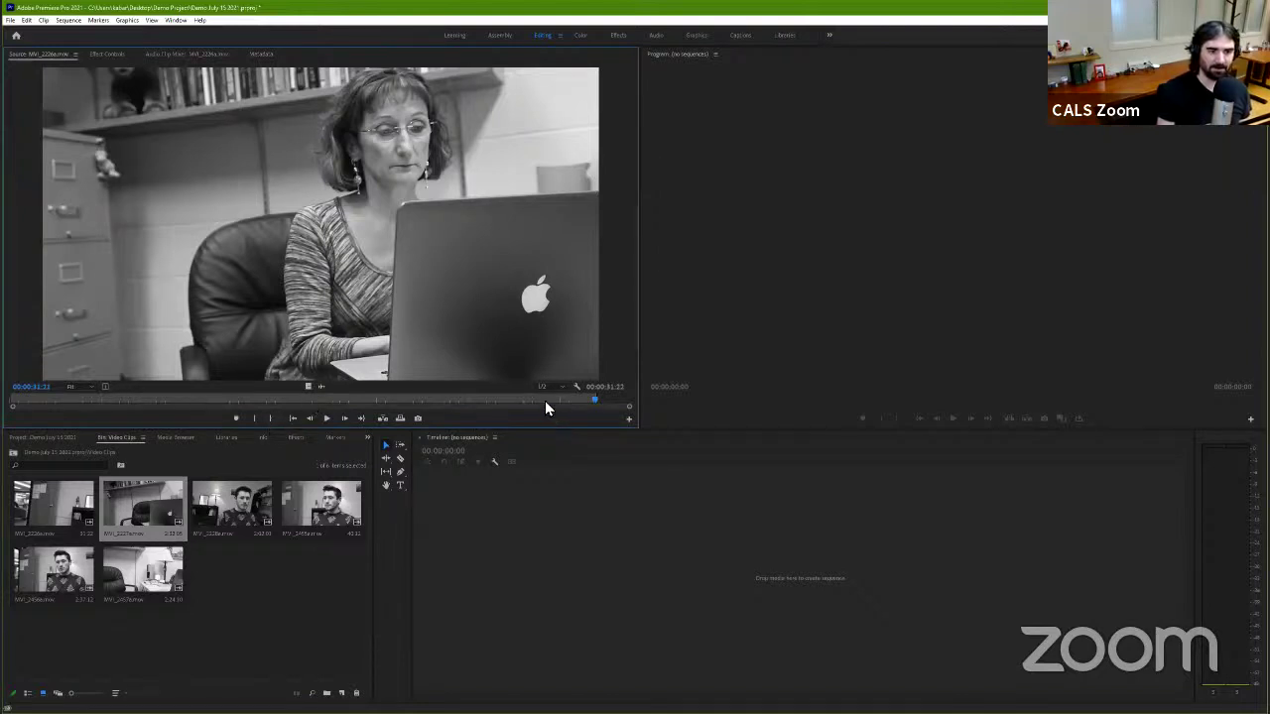
mouse_move(230, 401)
left_mouse_down()
mouse_move(41, 401)
mouse_move(154, 405)
mouse_move(87, 403)
left_mouse_up()
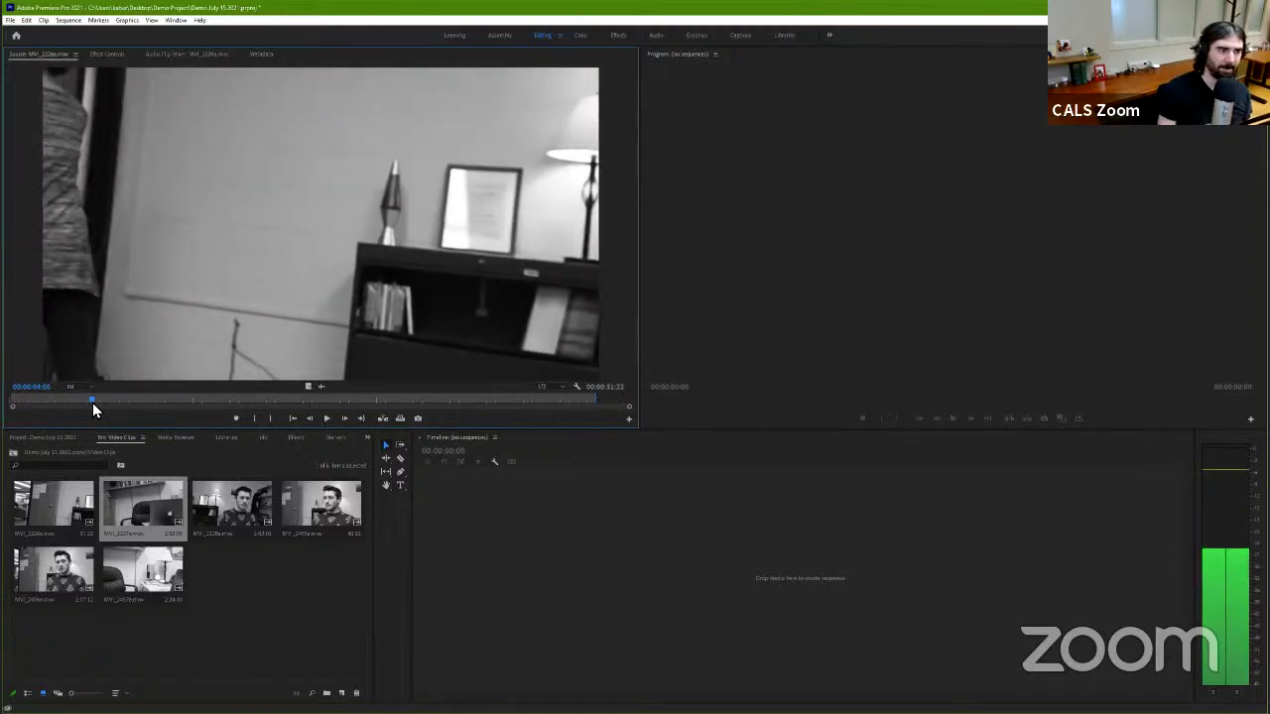
Step: Move the playhead forward to about 00:00:04:22, roughly four seconds into the clip
left_click_drag(86, 403, 100, 403)
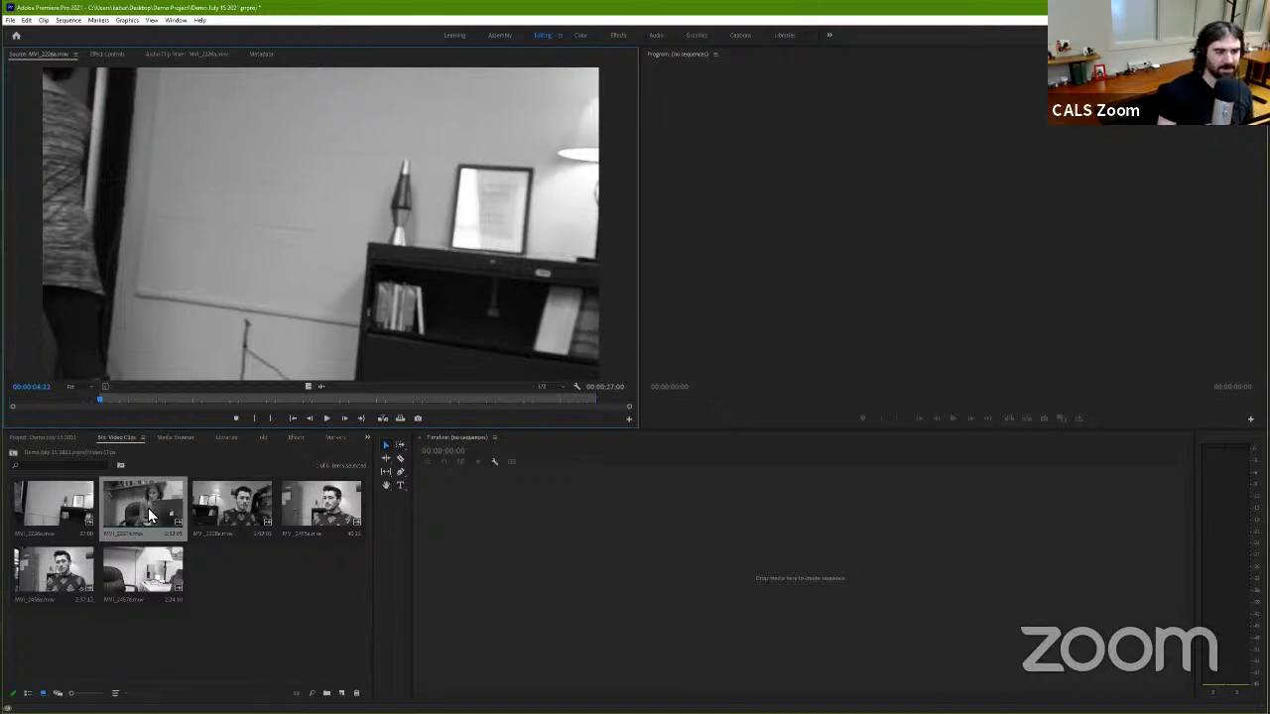
Step: Load MVI_2227a.mov into the Source Monitor and play it from its first frame
double_click(139, 516)
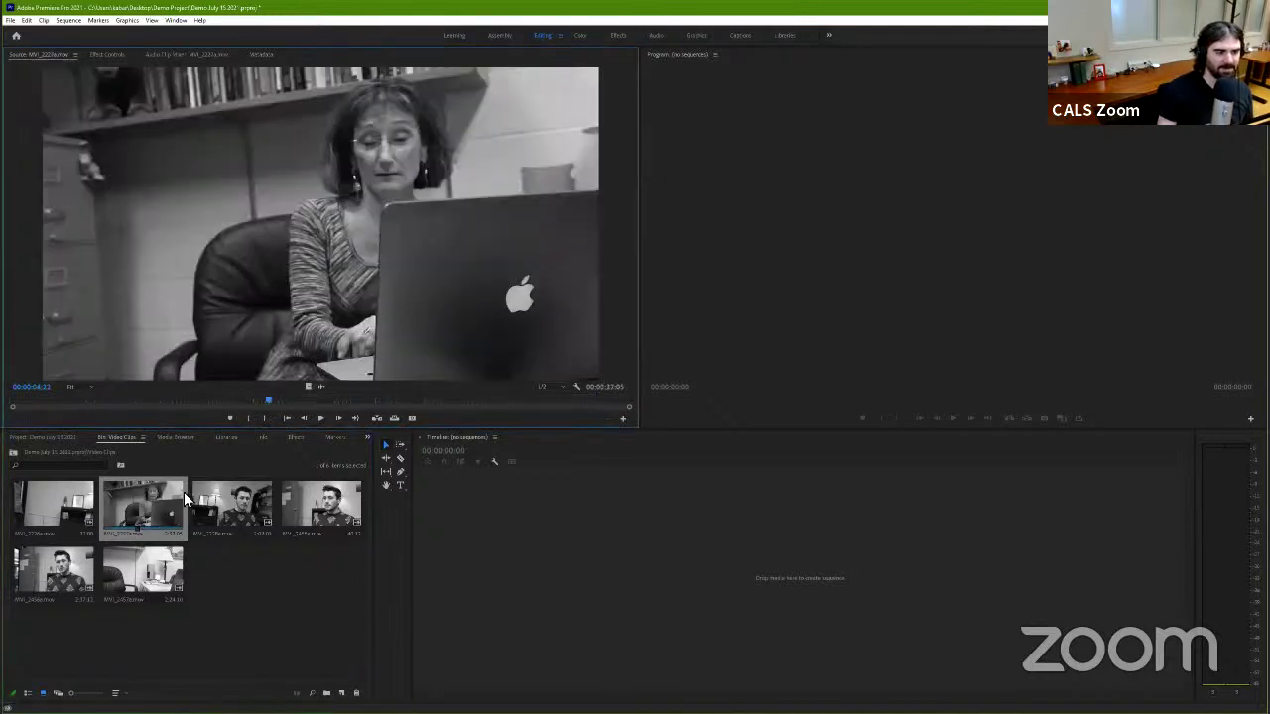
left_click(277, 403)
left_click_drag(277, 404, 63, 397)
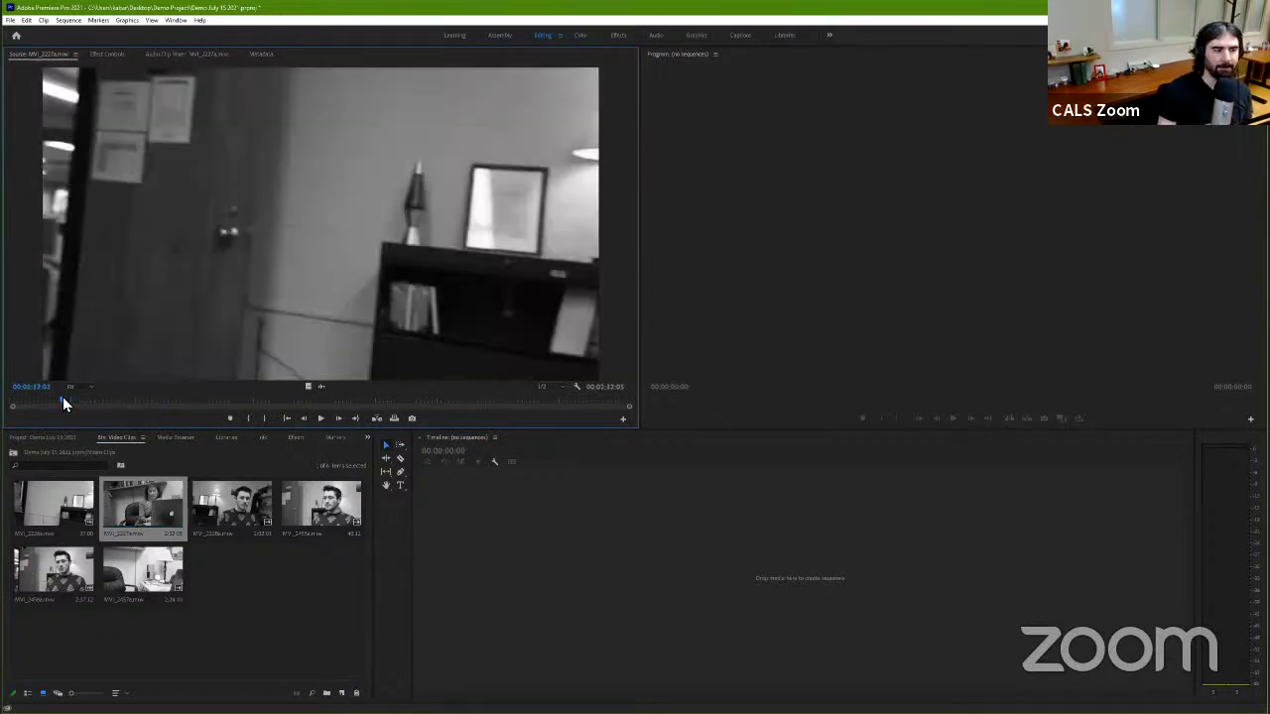
key("space")
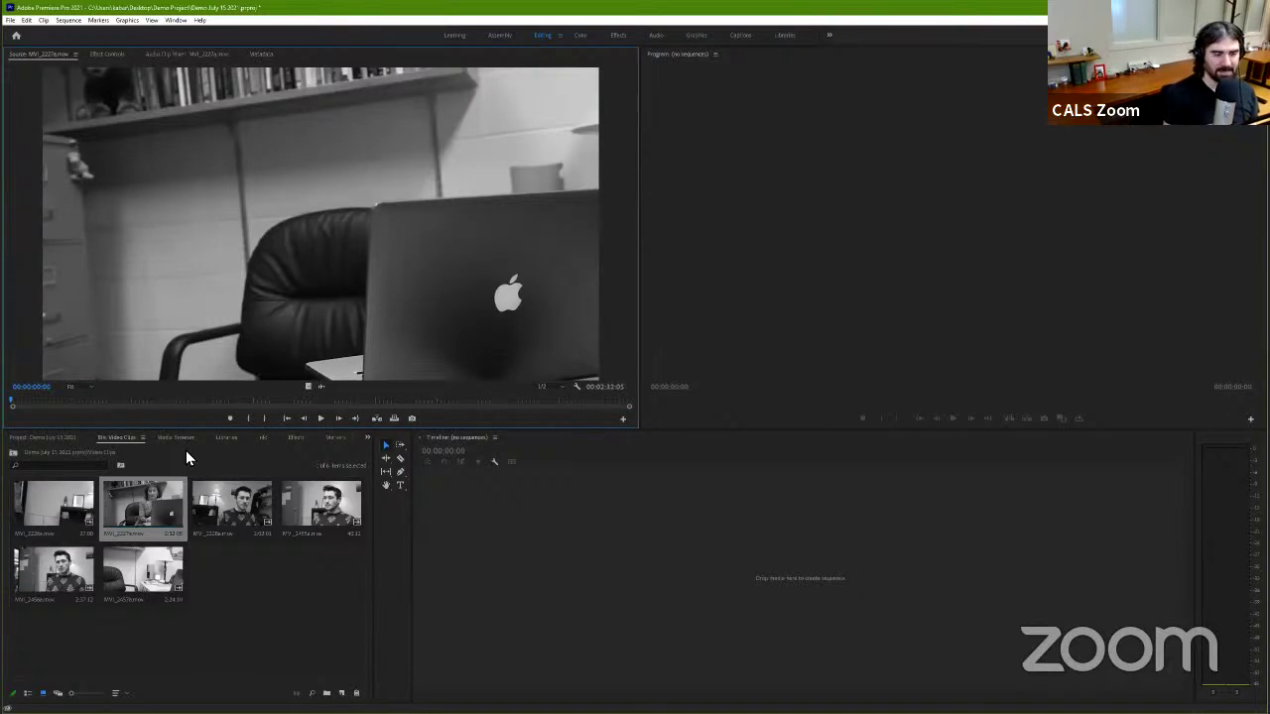
Step: Play MVI_2227a, then step back frame by frame to about 00:00:26
key("space")
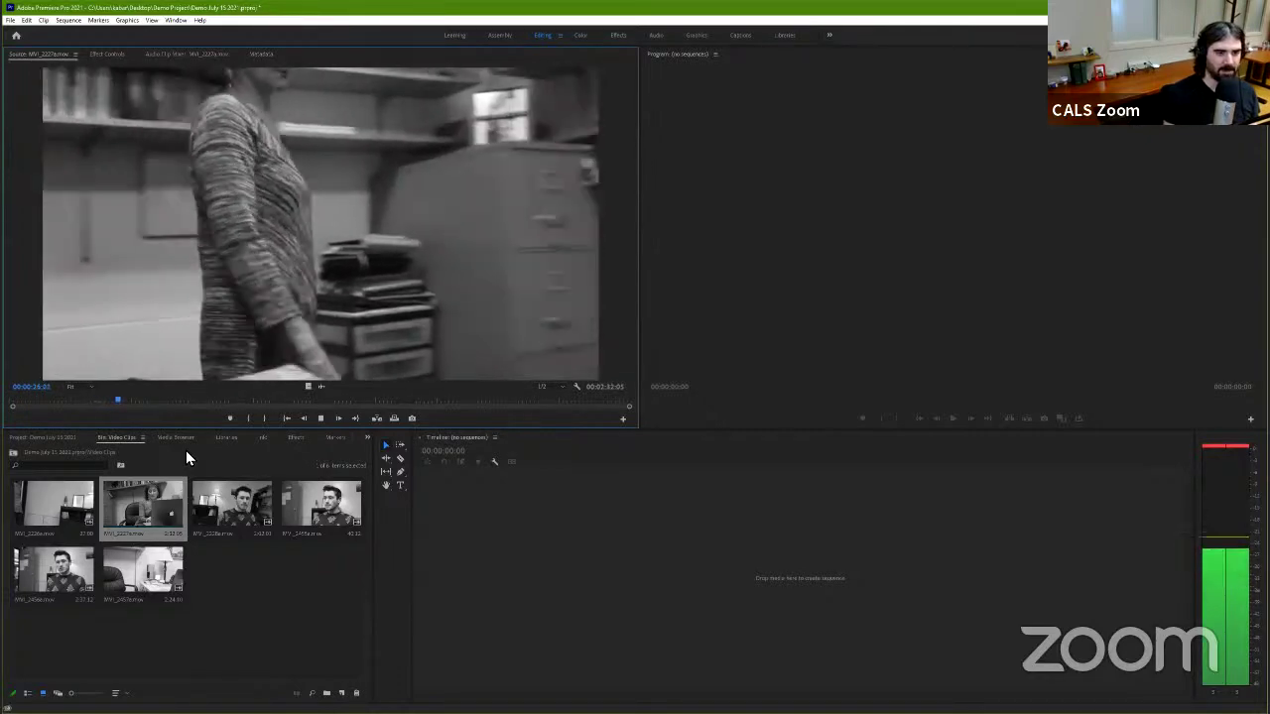
key("space")
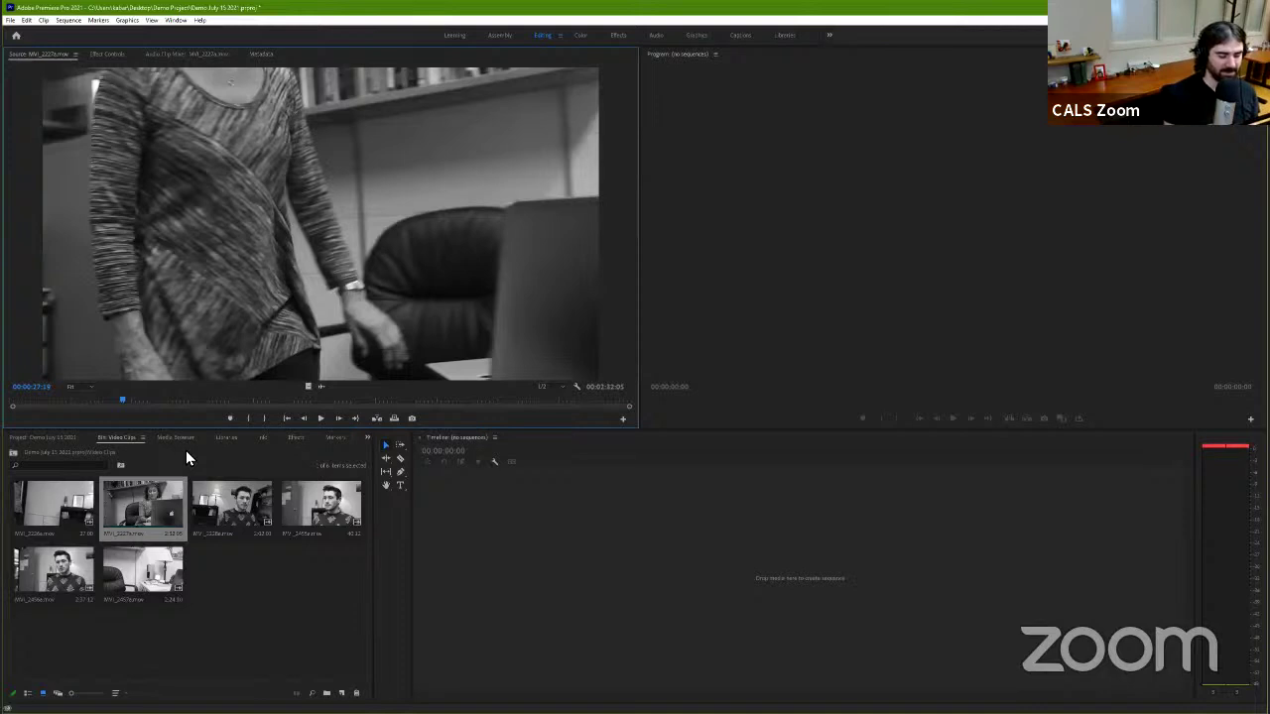
key("Left")
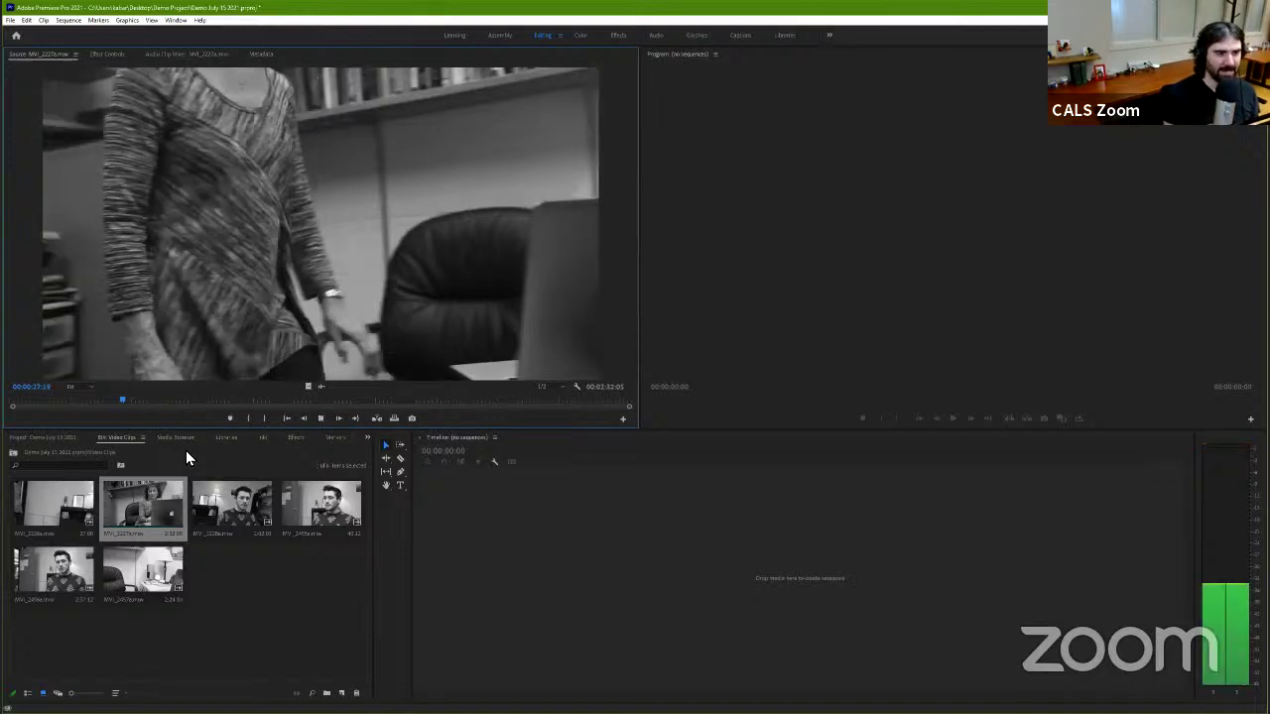
key("Left")
key("Left")
key("Left")
key("Left")
key("Left")
key("Left")
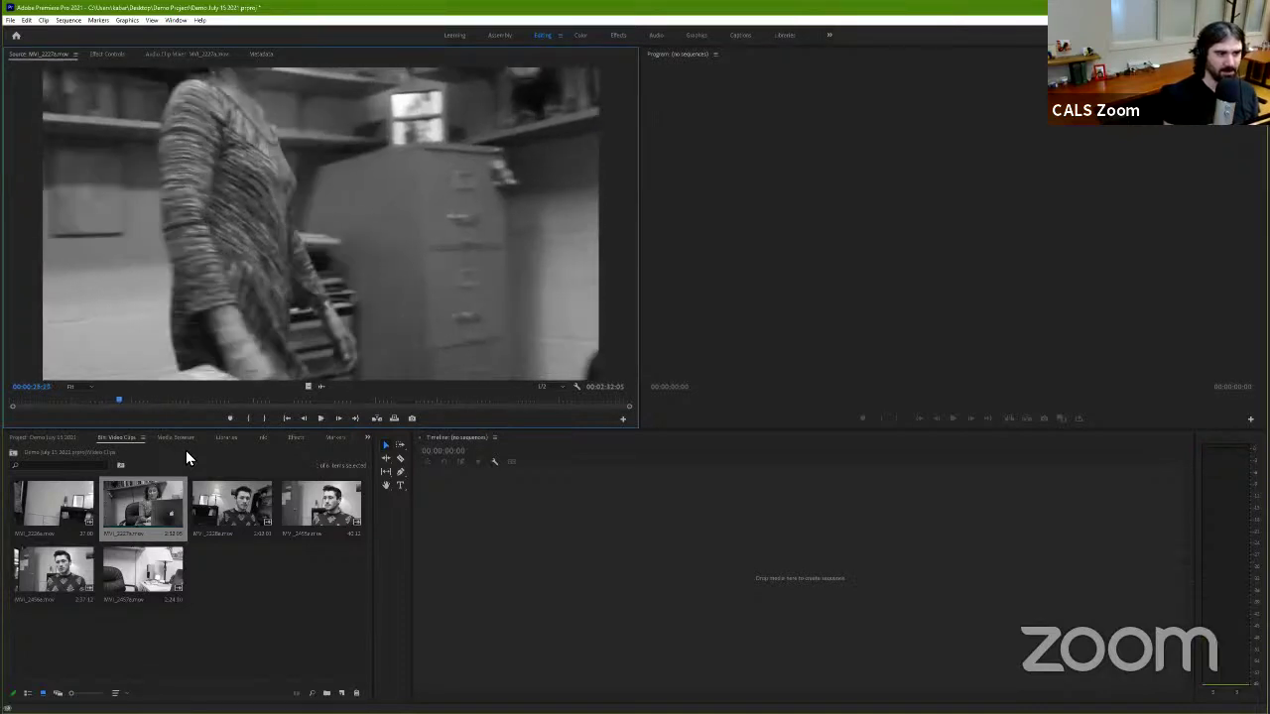
key("Left")
key("Left")
key("Left")
key("Left")
key("Left")
key("Left")
key("Left")
key("Left")
key("Left")
key("Left")
key("Left")
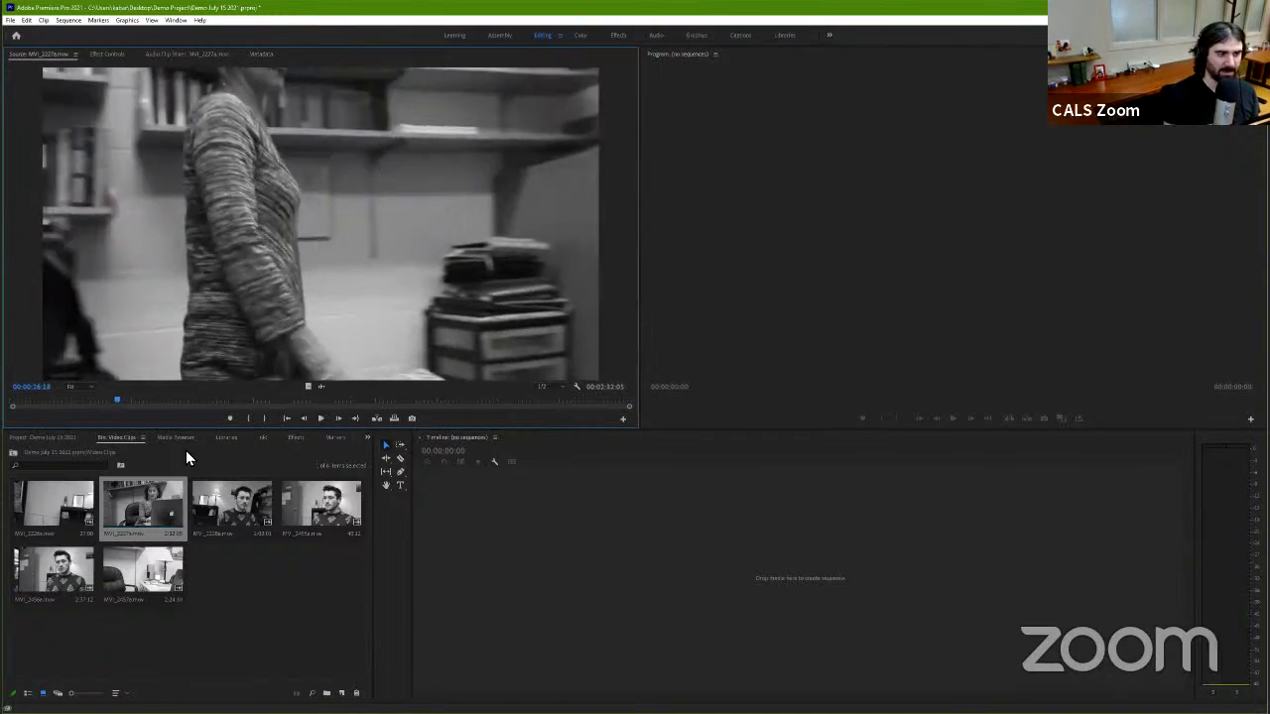
key("Left")
key("Left")
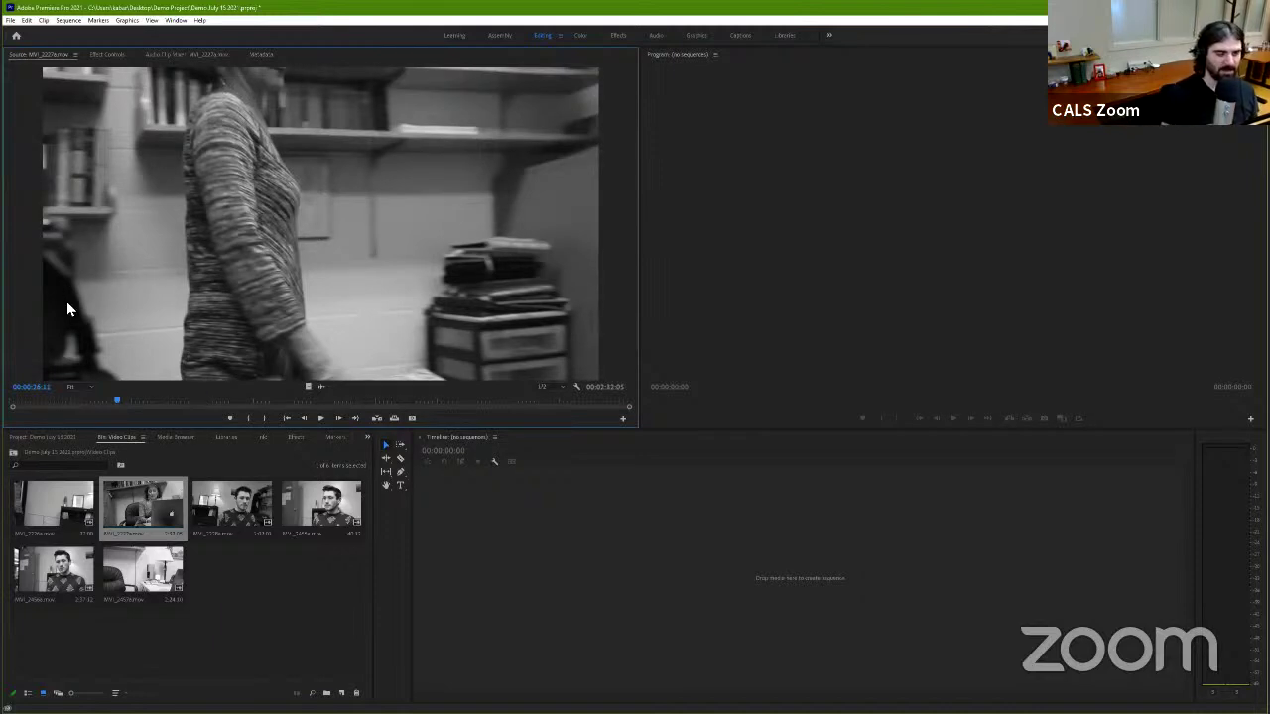
Step: Play MVI_2227a and set its In point at about 00:00:26:15
key("space")
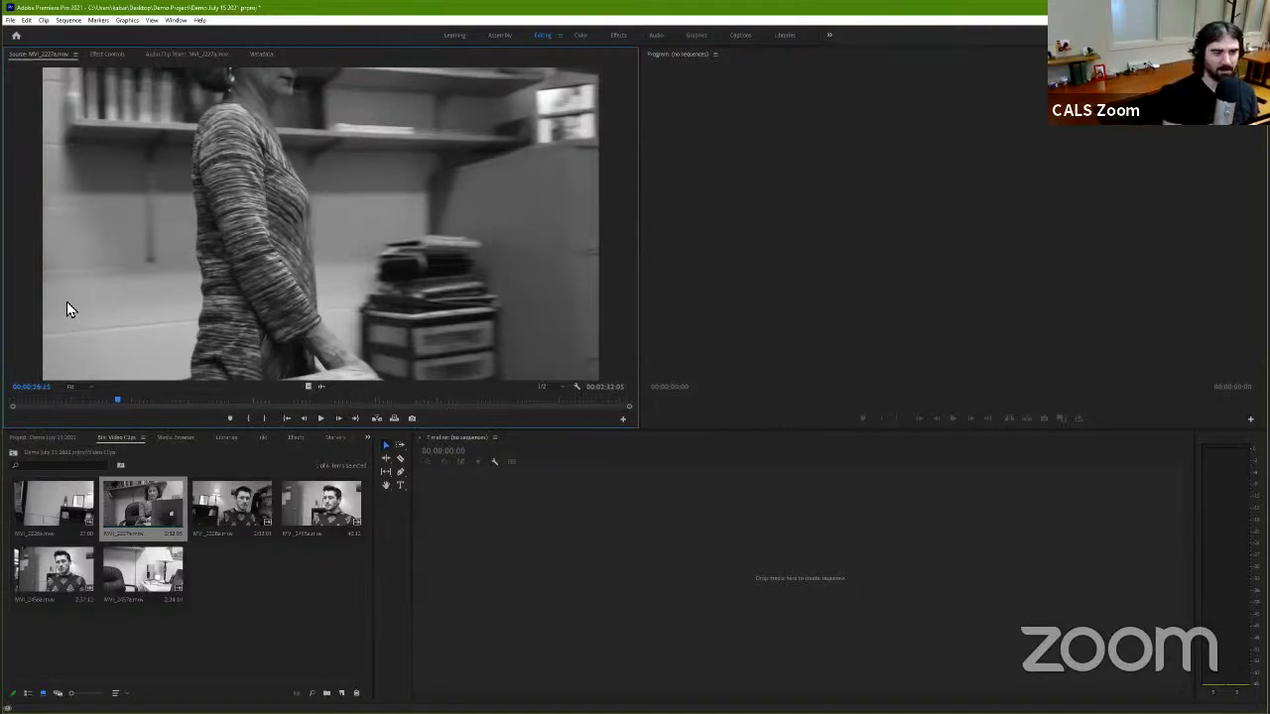
key("i")
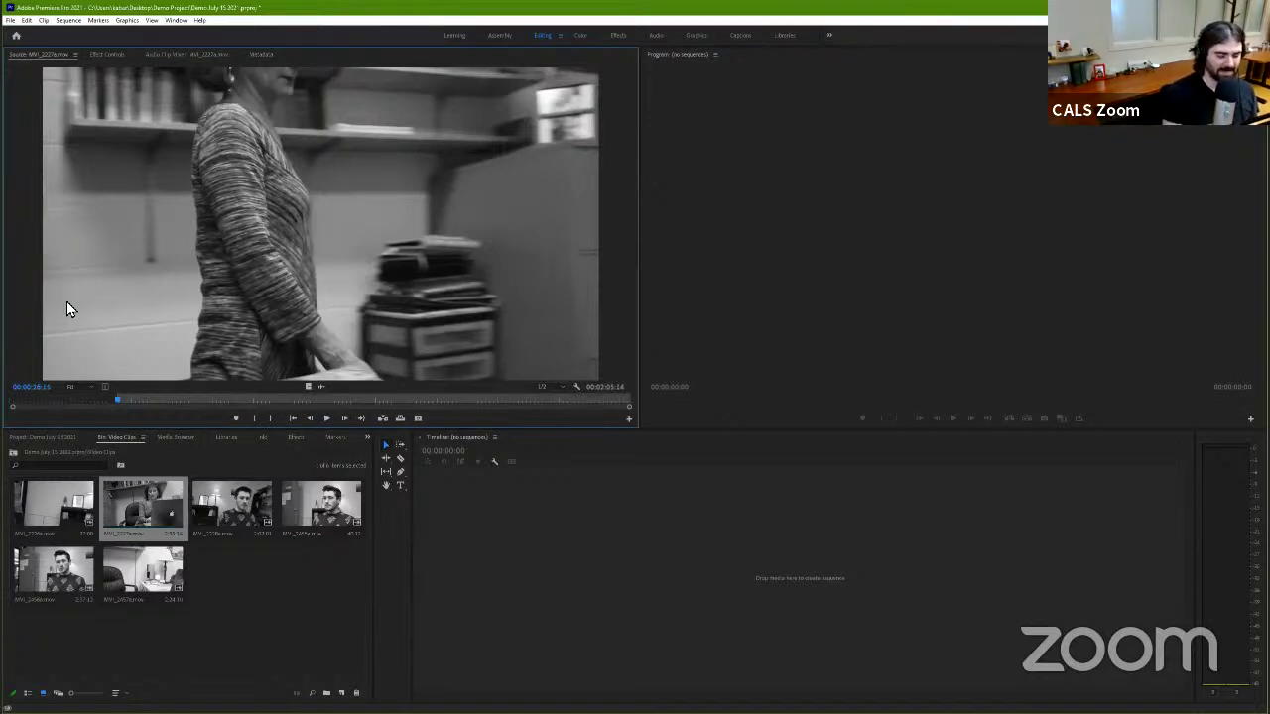
Step: Play through MVI_2227a toward its ending, nudging forward a frame along the way
key("space")
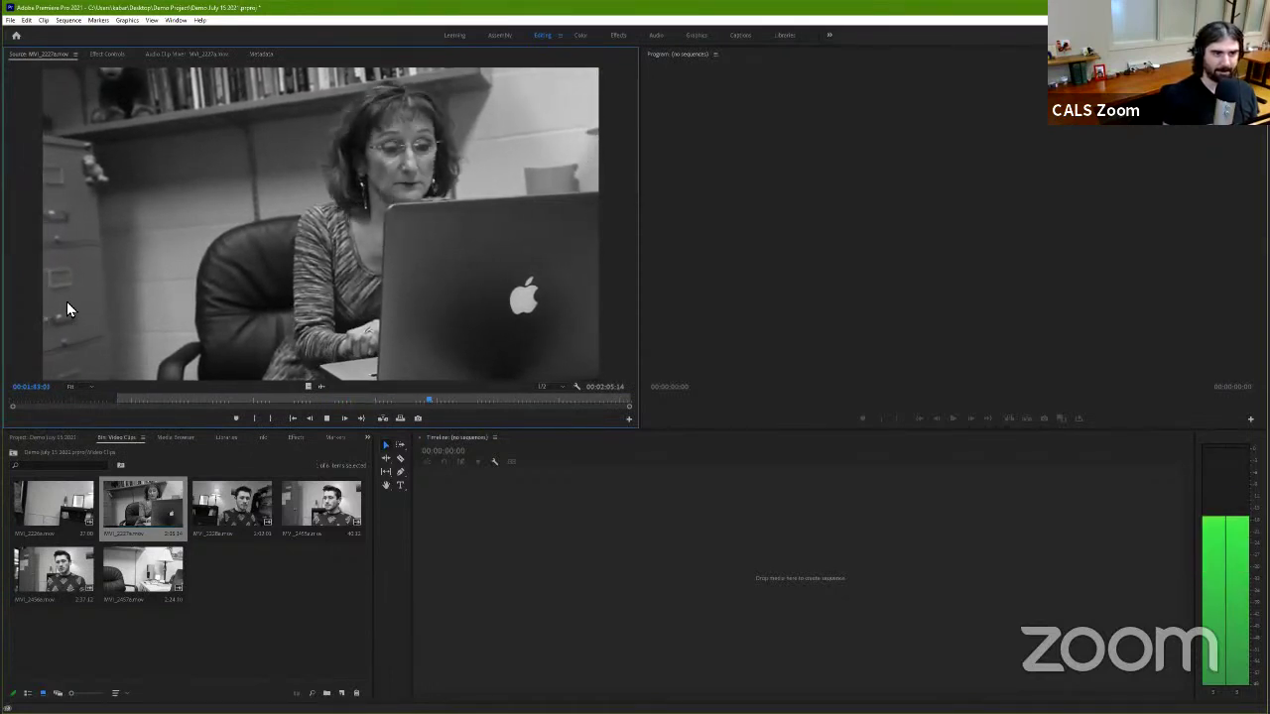
key("space")
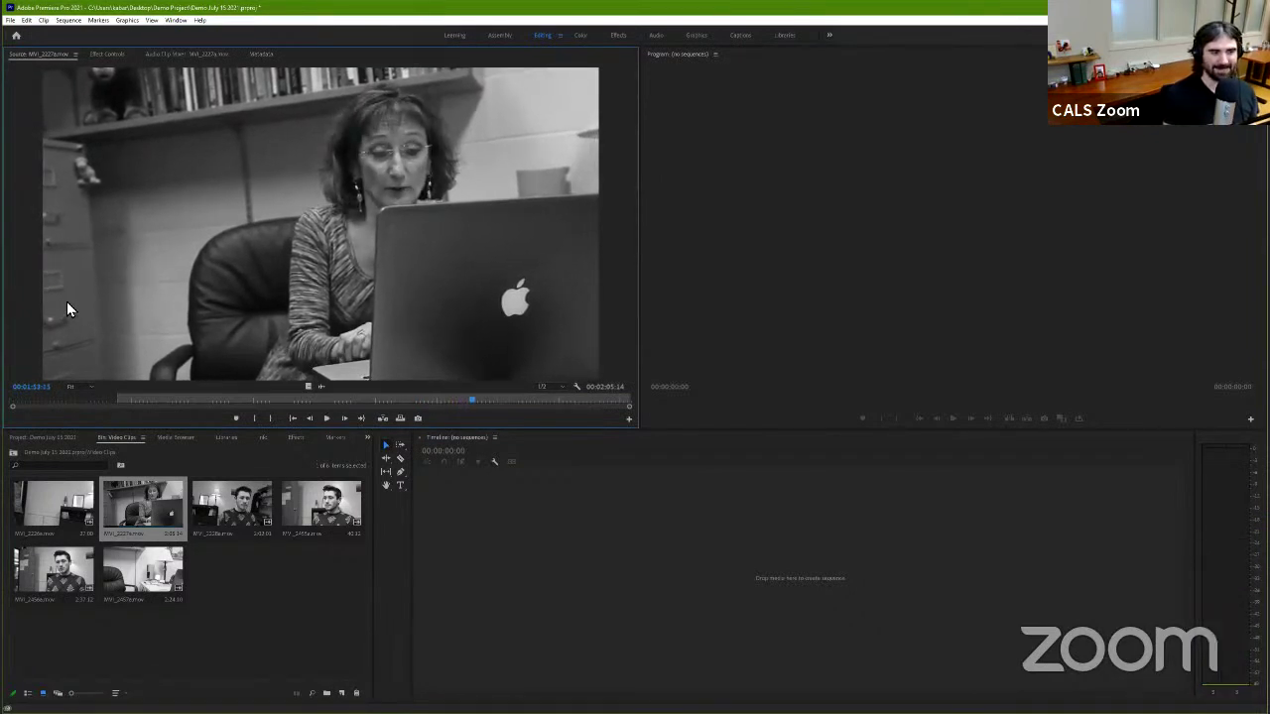
key("Right")
key("Right")
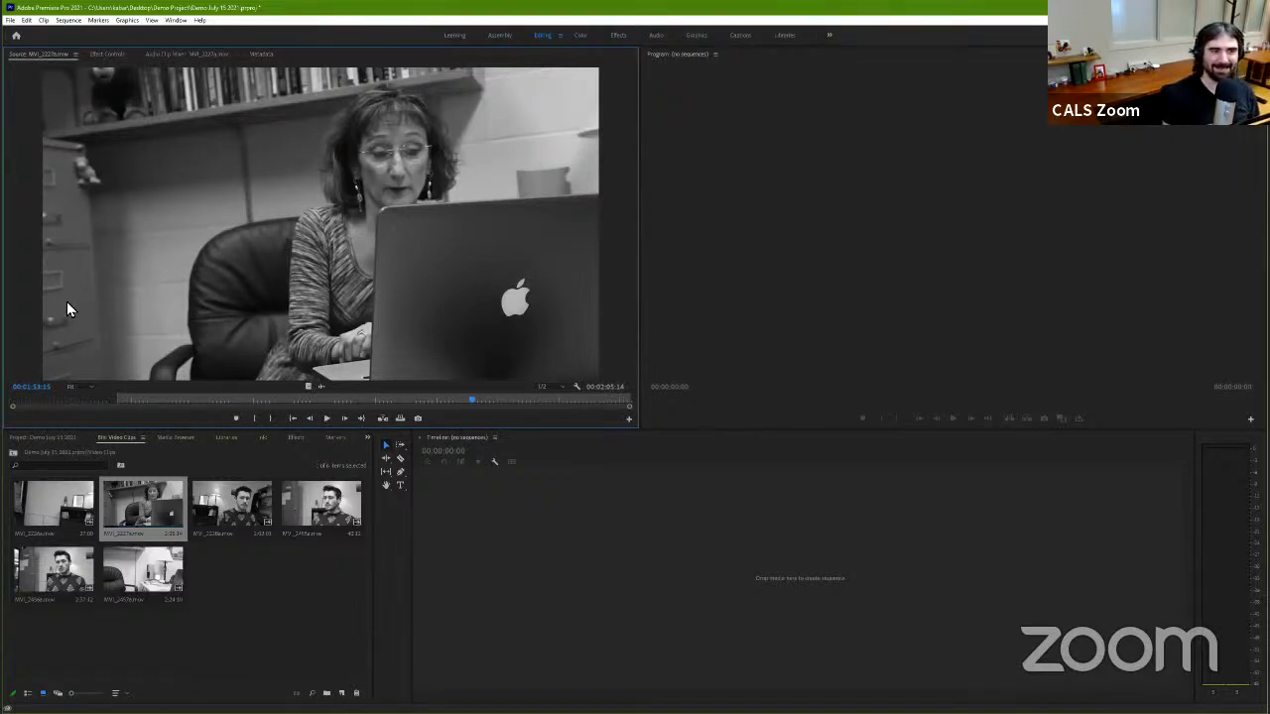
key("space")
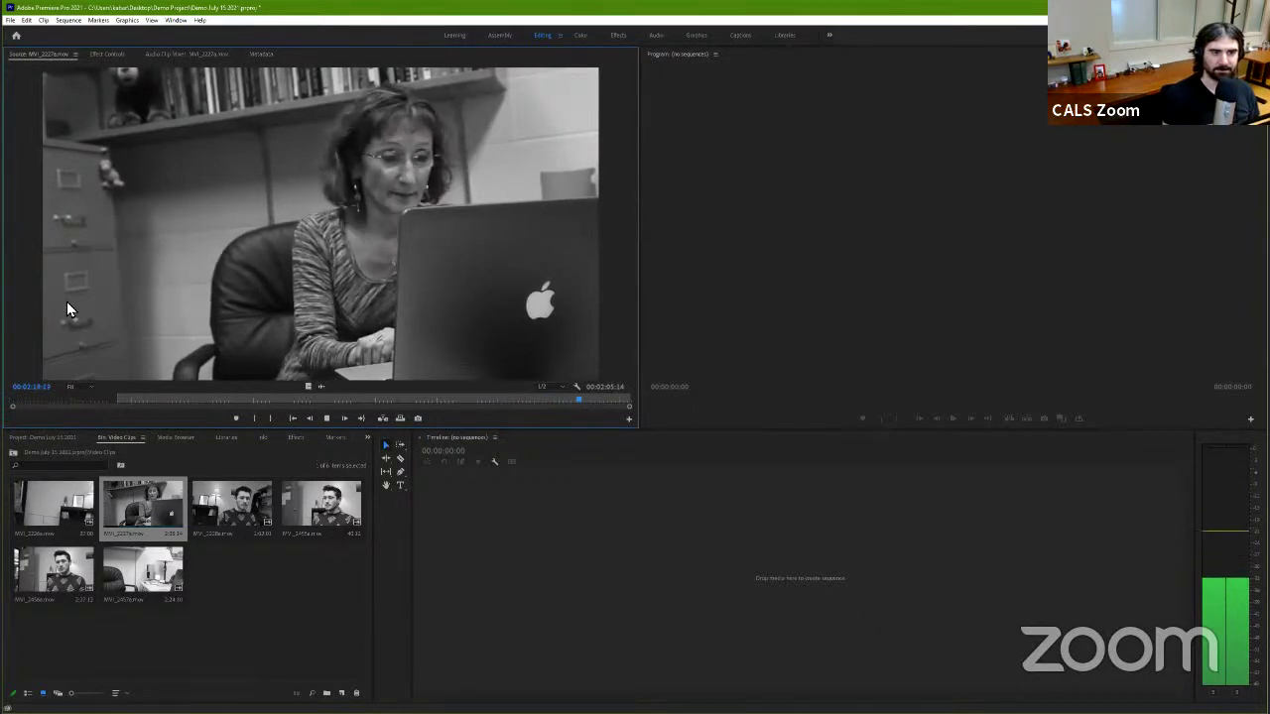
key("space")
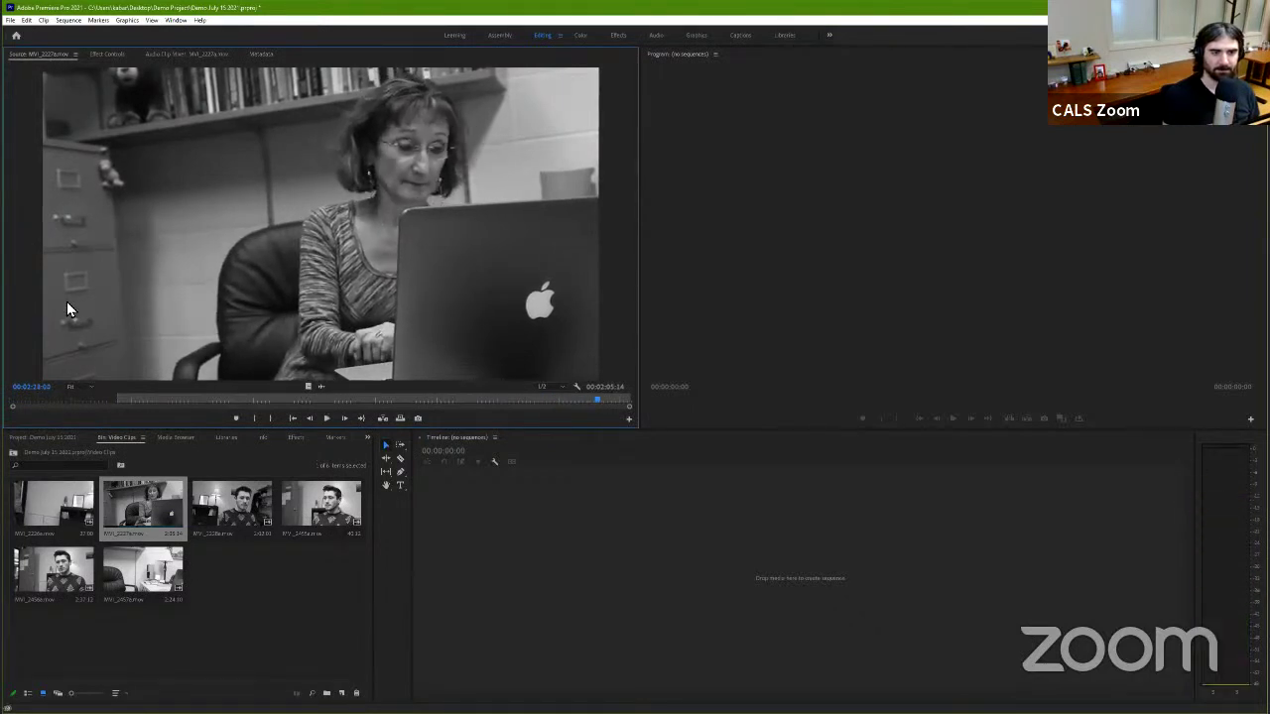
Step: Fine-tune the ending with J and set the Out point at about 00:02:25:02
key("space")
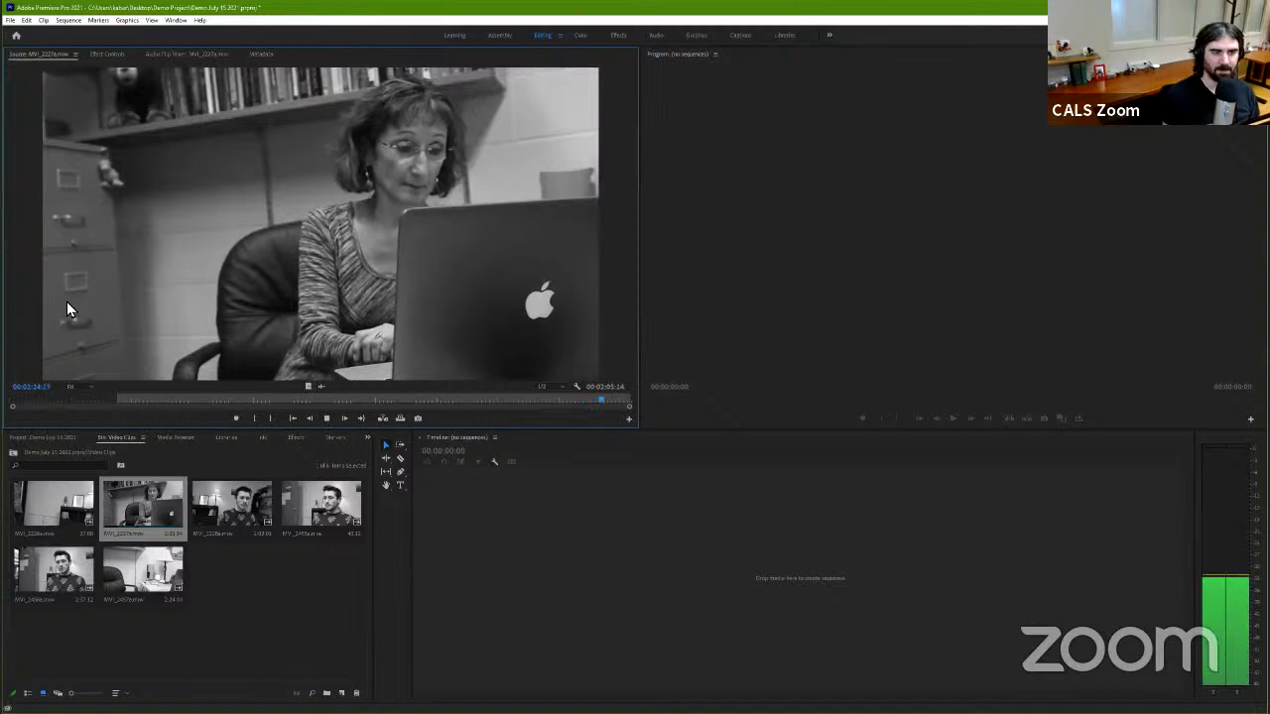
key("space")
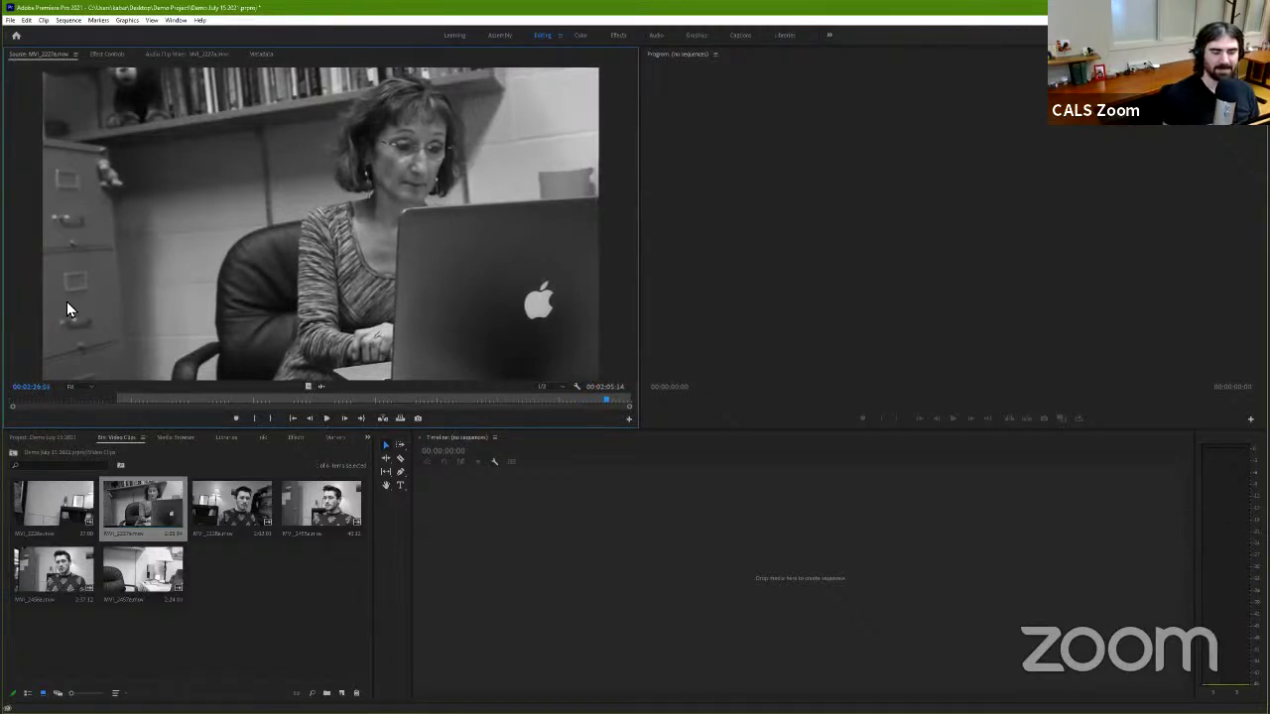
key("space")
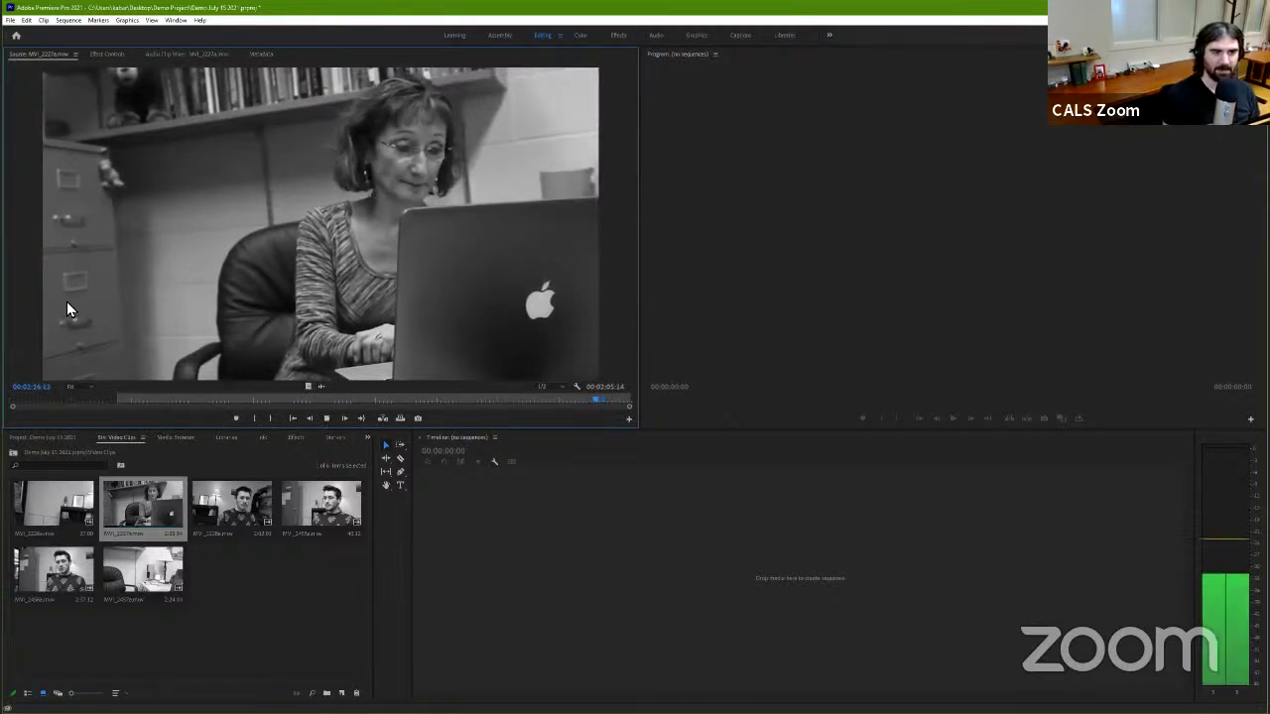
key("j")
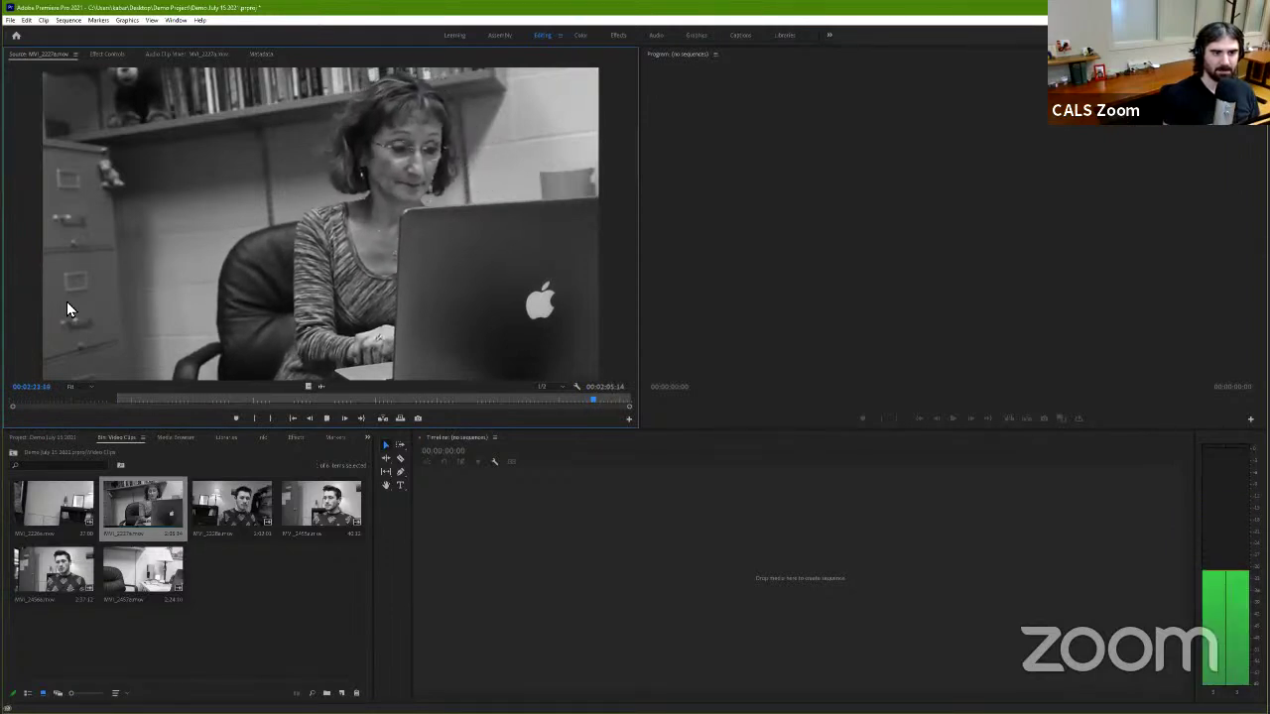
key("space")
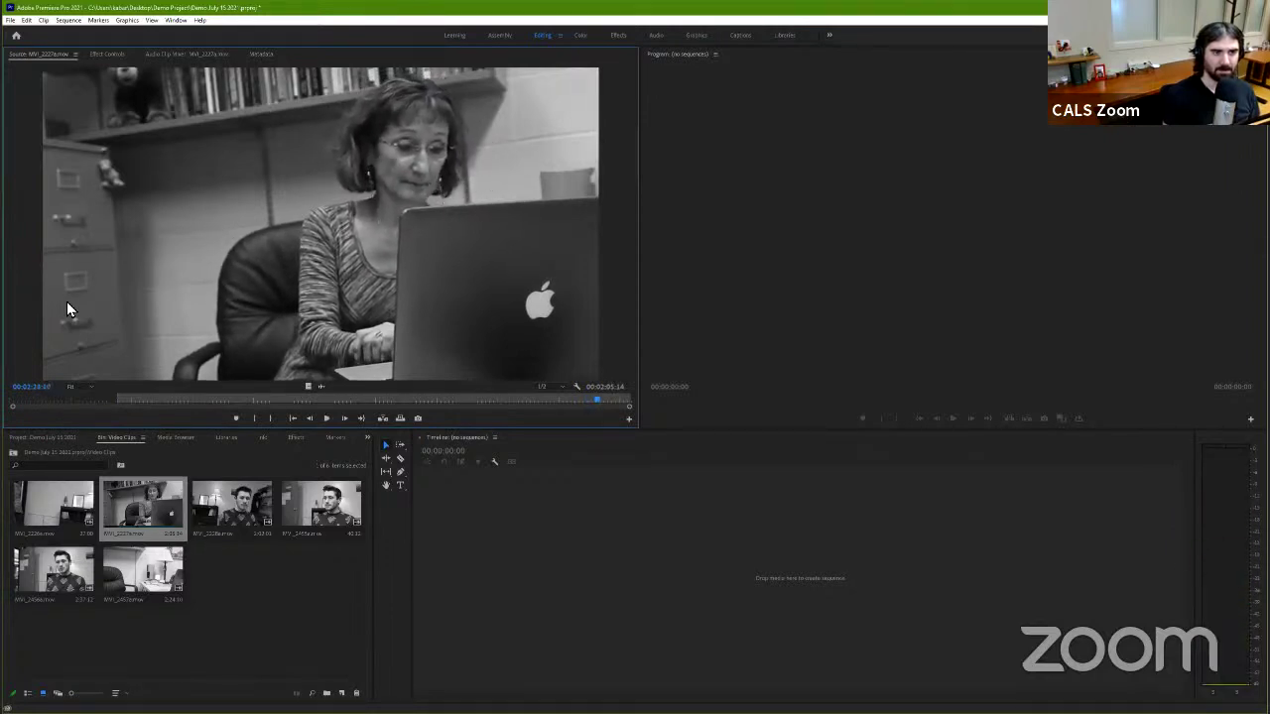
key("space")
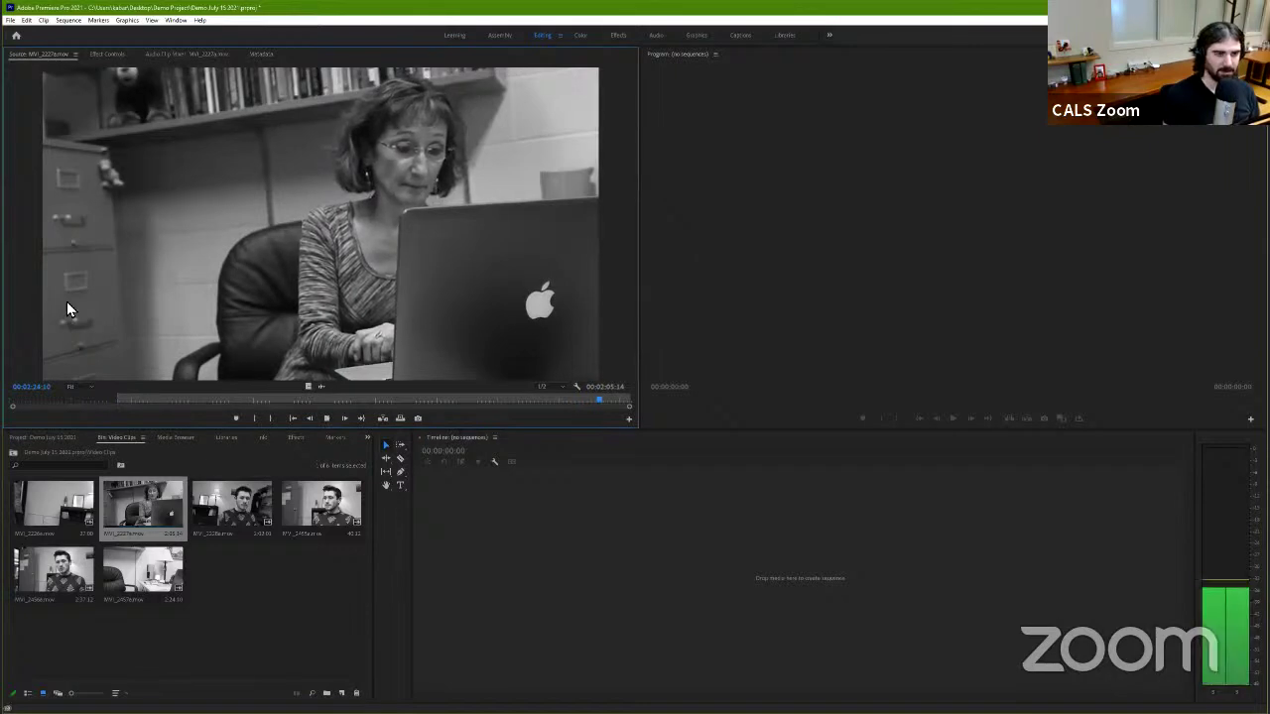
key("space")
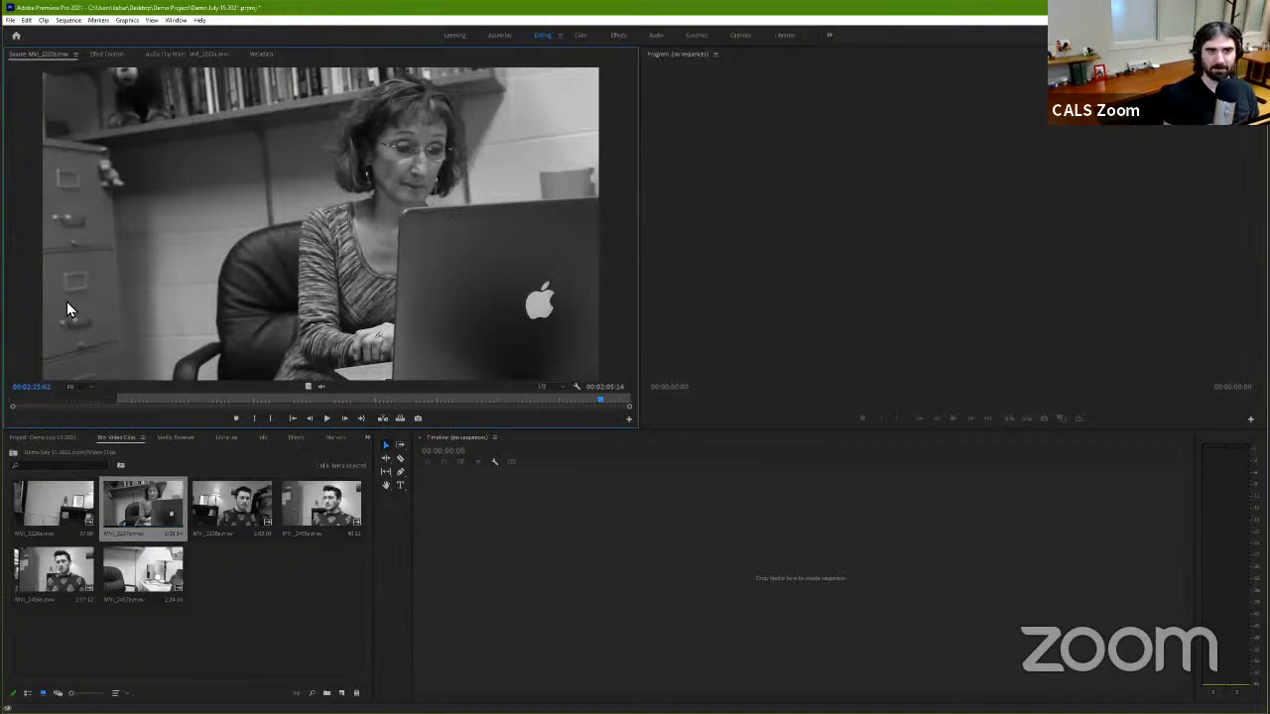
key("o")
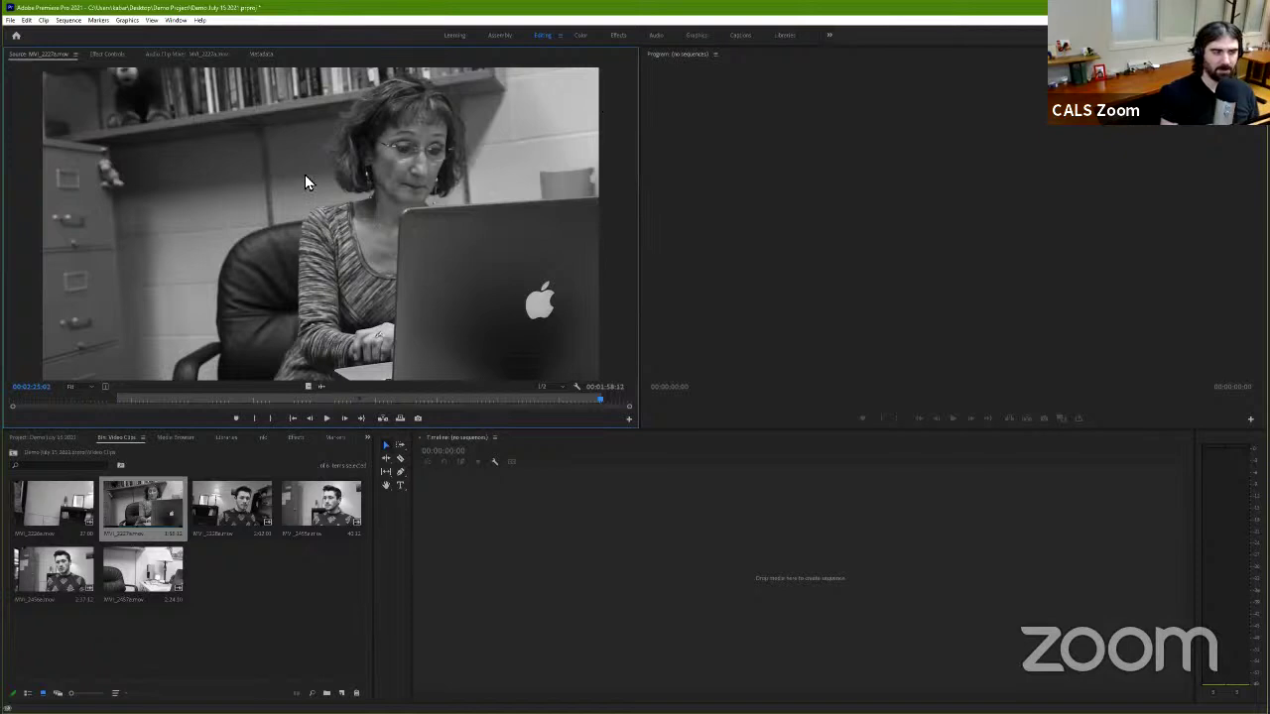
Step: Create an MVI_2227a sequence from the trimmed clip and switch the Project panel to list view
left_click_drag(305, 179, 783, 596)
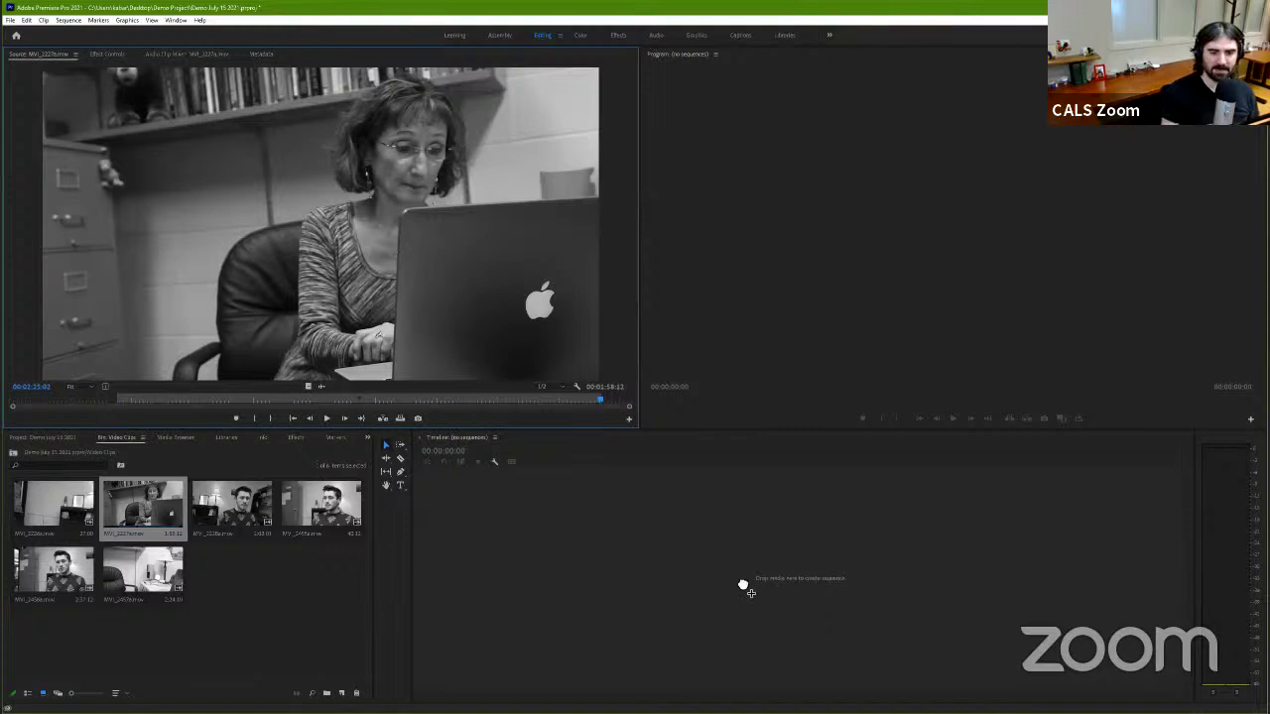
left_click_drag(783, 595, 739, 585)
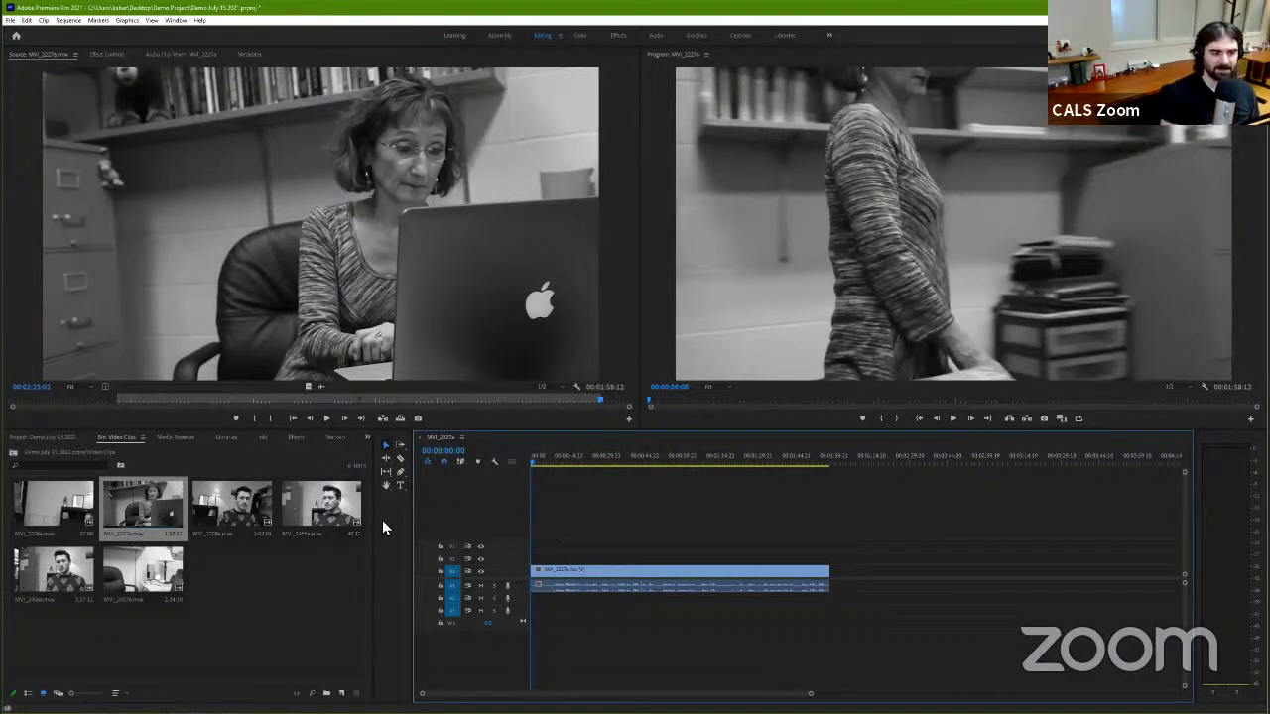
left_click(61, 437)
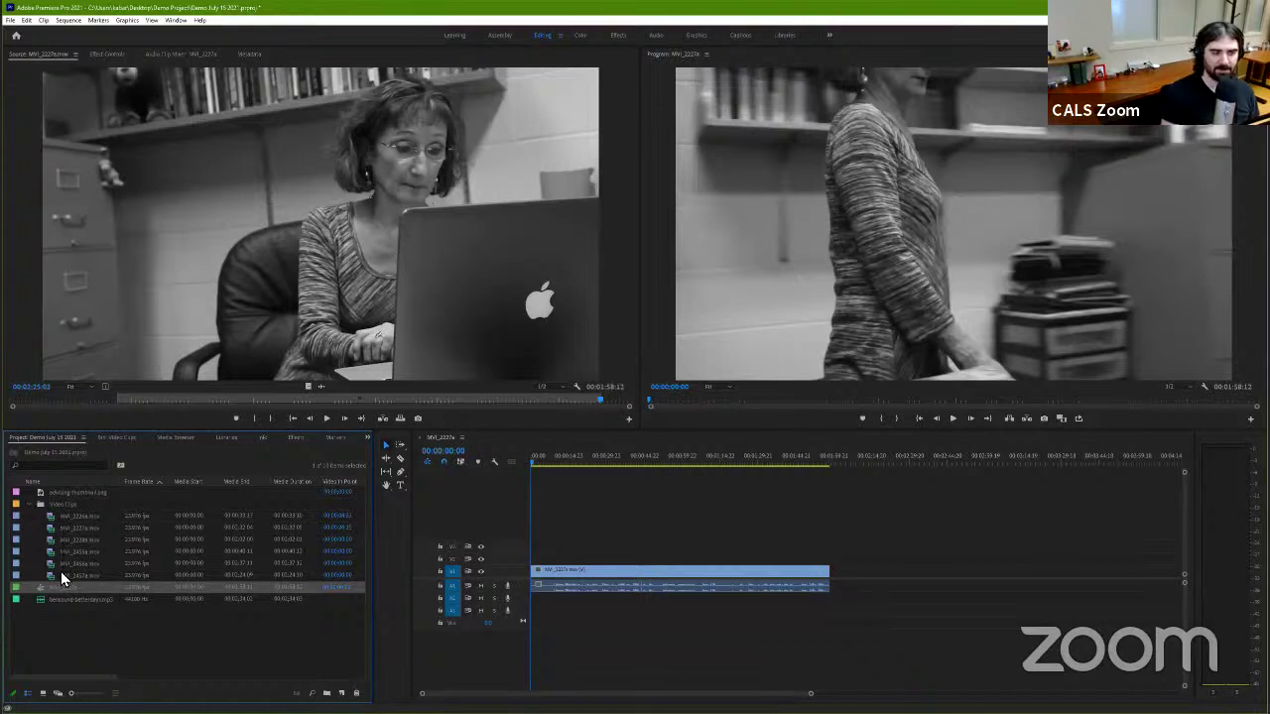
Step: Collapse the Video Clips folder and rename the MVI_2227a sequence to 'Advising Scene'
left_click(28, 506)
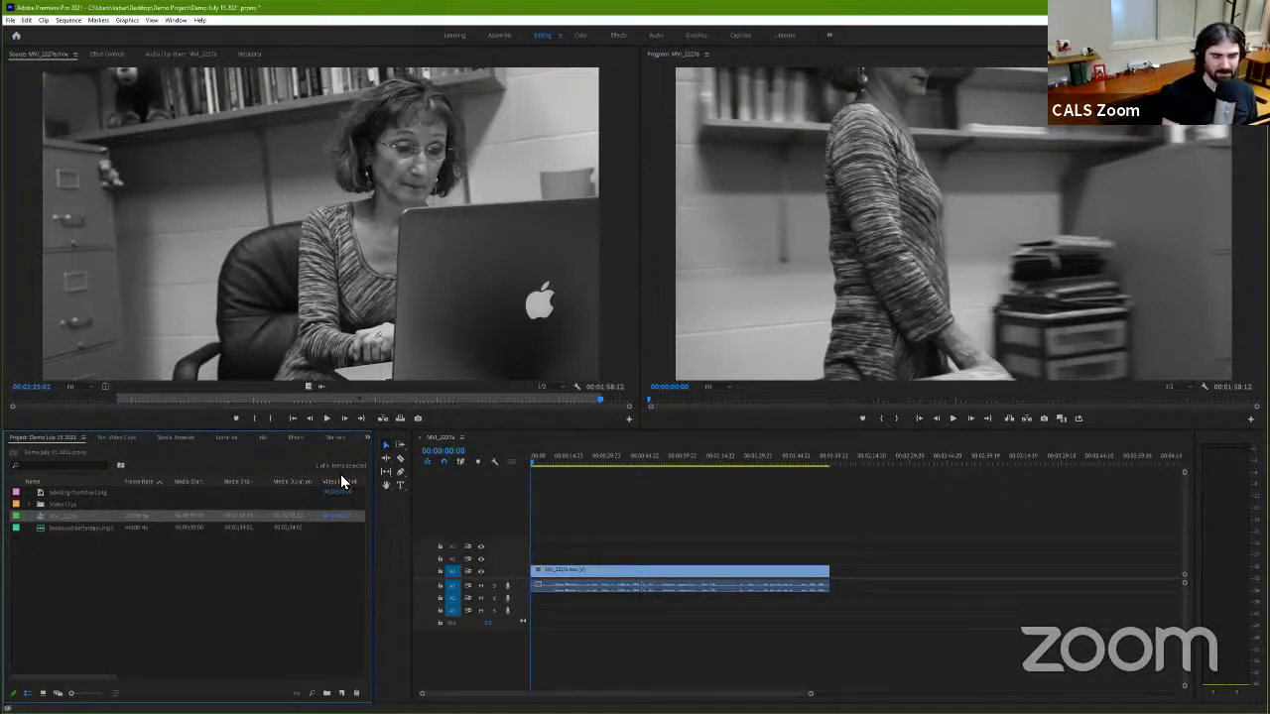
left_click(57, 516)
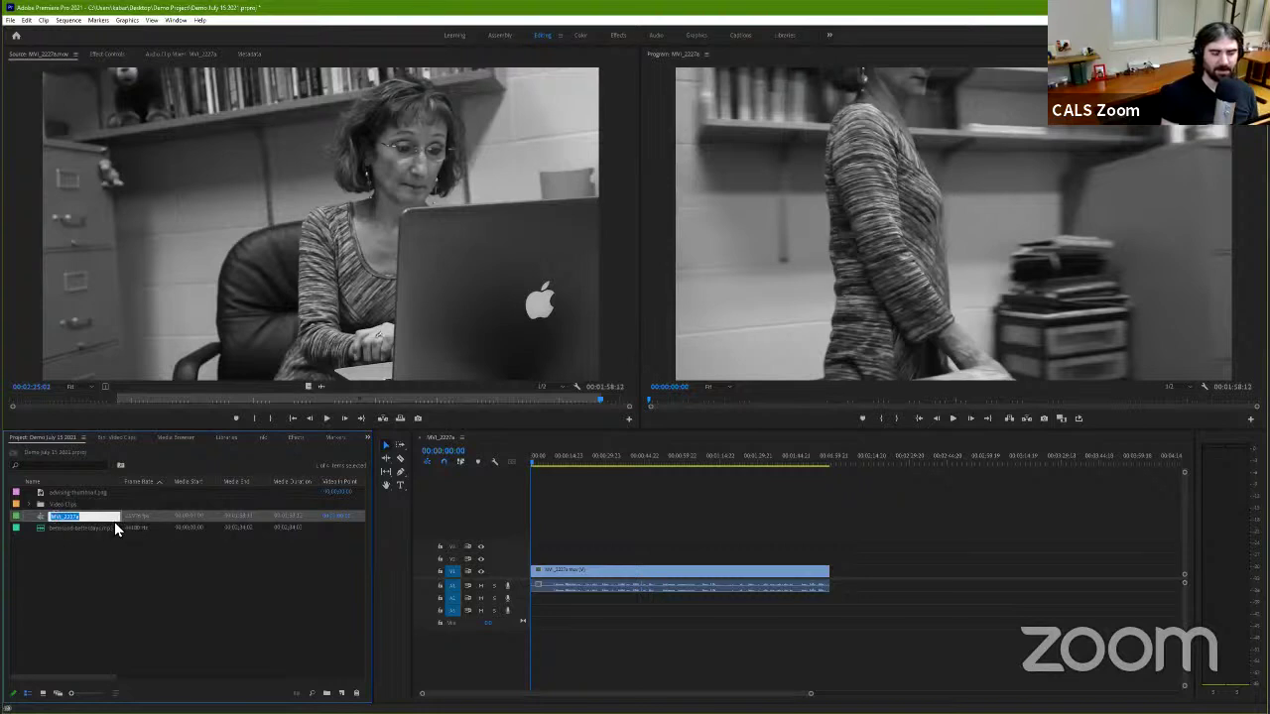
type("Ad")
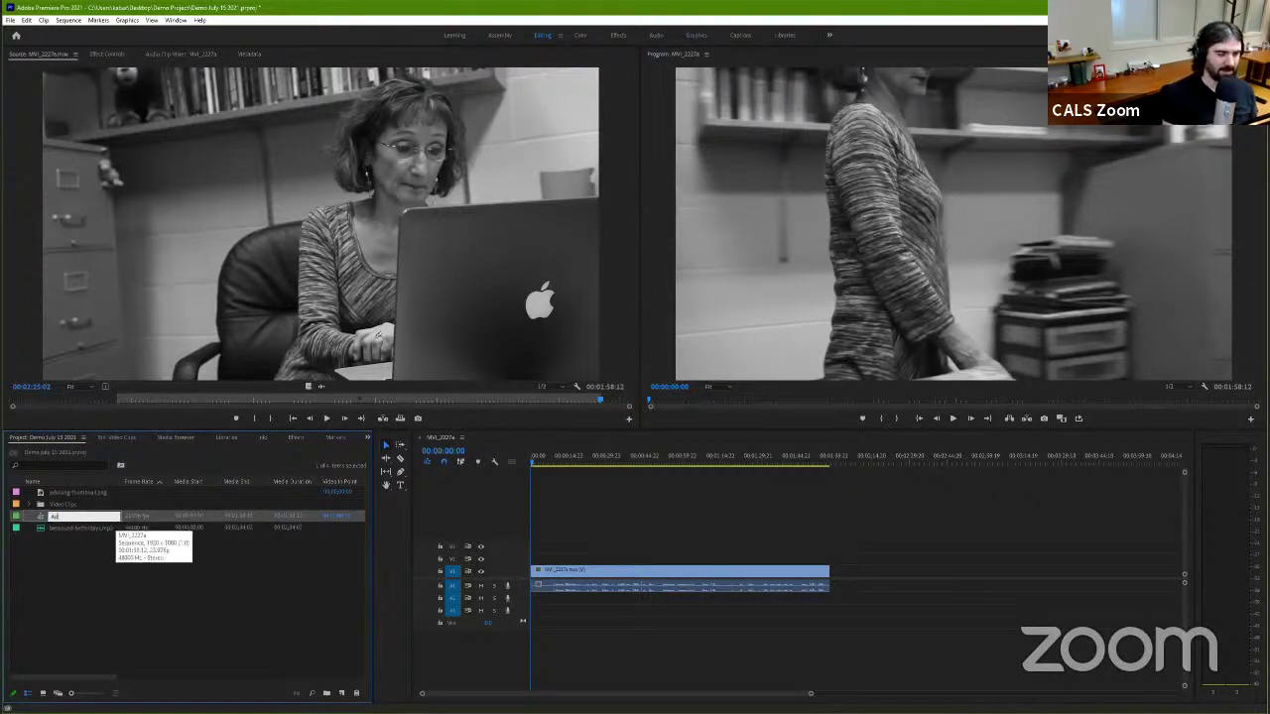
type("vising ")
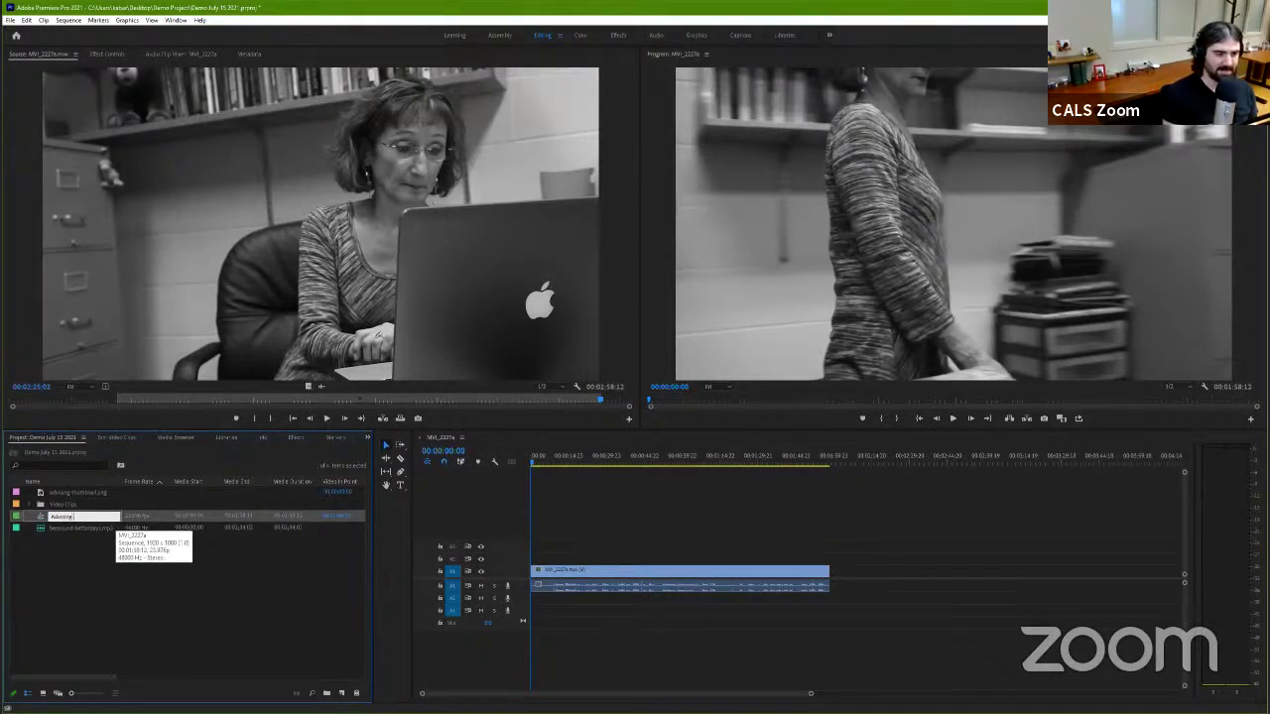
type("Se")
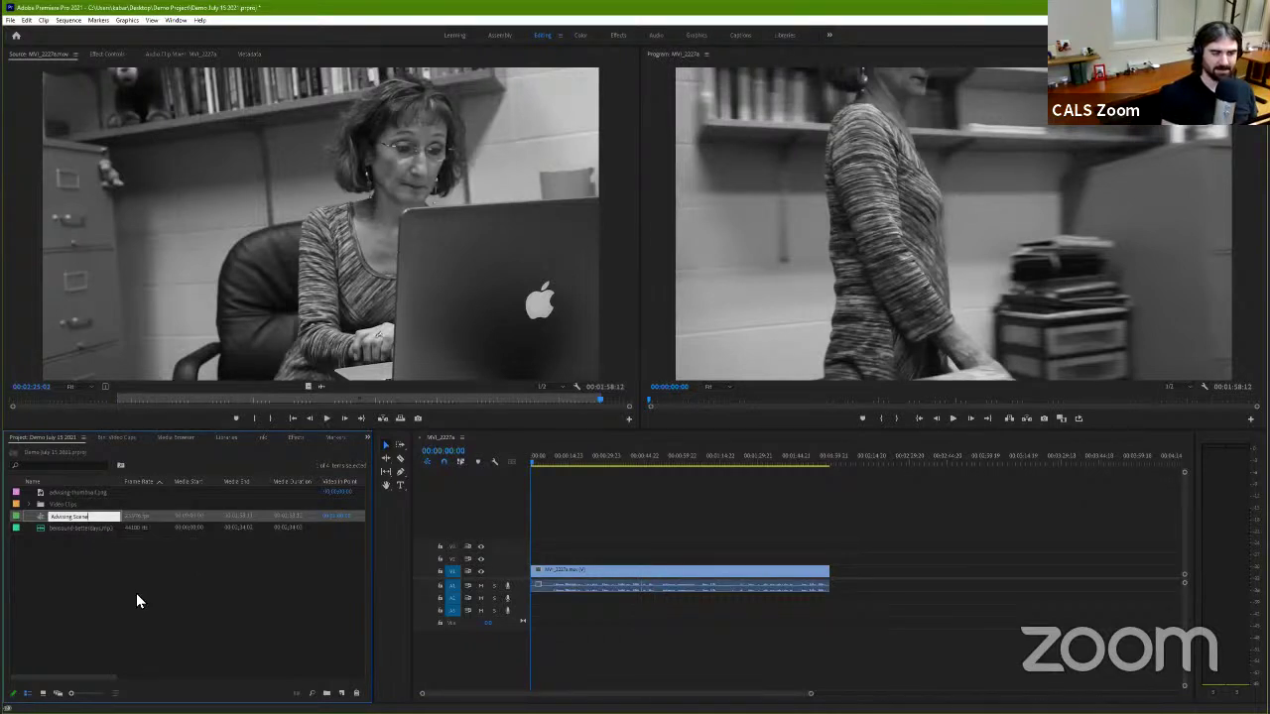
left_click(108, 568)
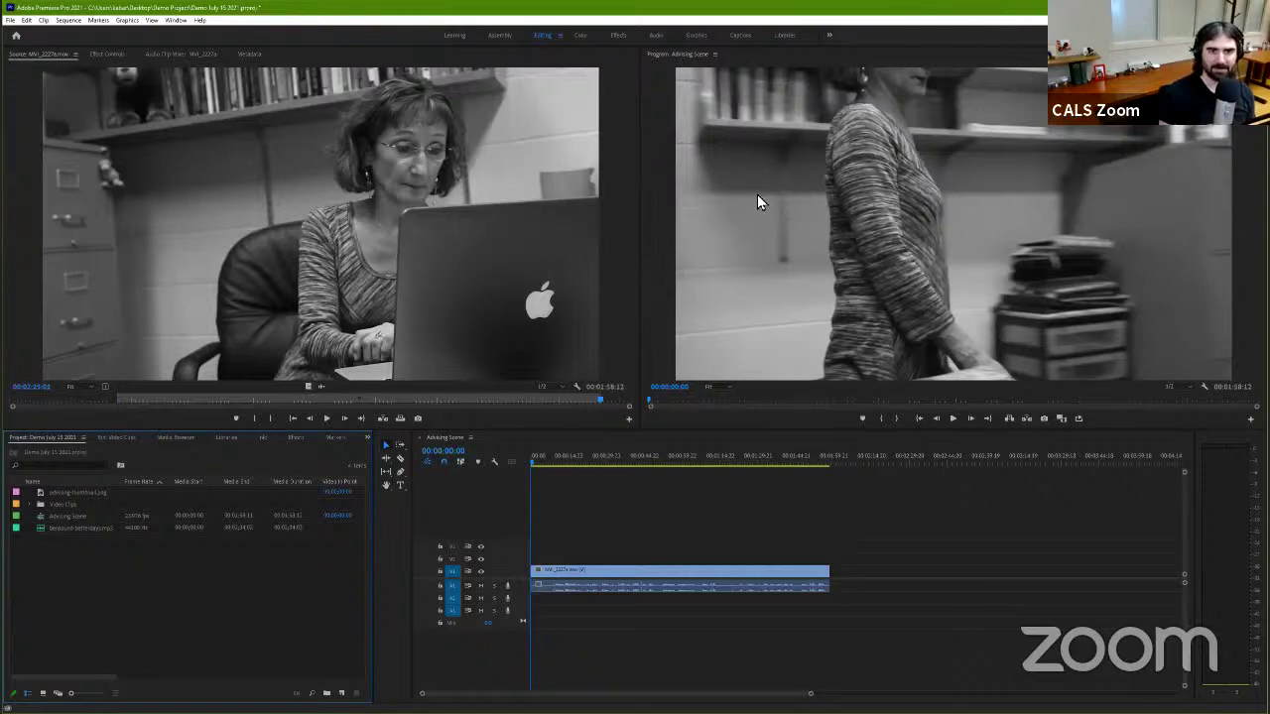
Step: Play back the Advising Scene sequence, then reopen the Video Clips bin as thumbnails
left_click(750, 227)
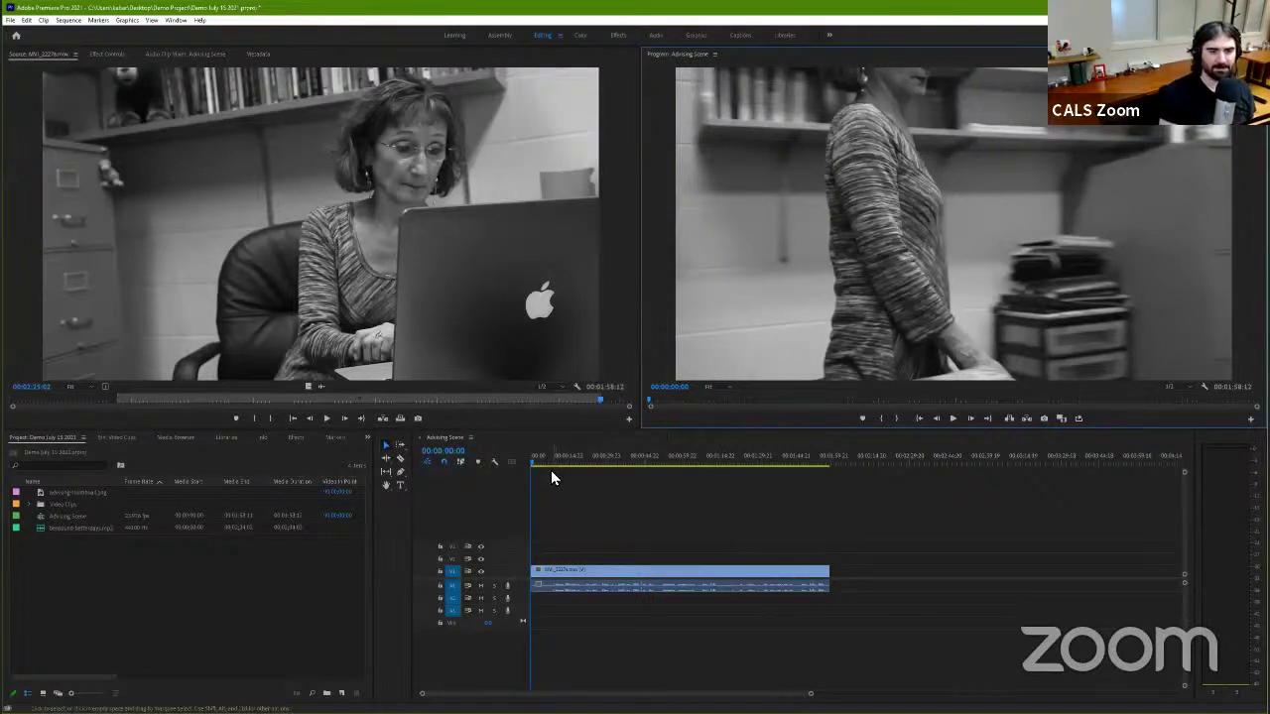
key("space")
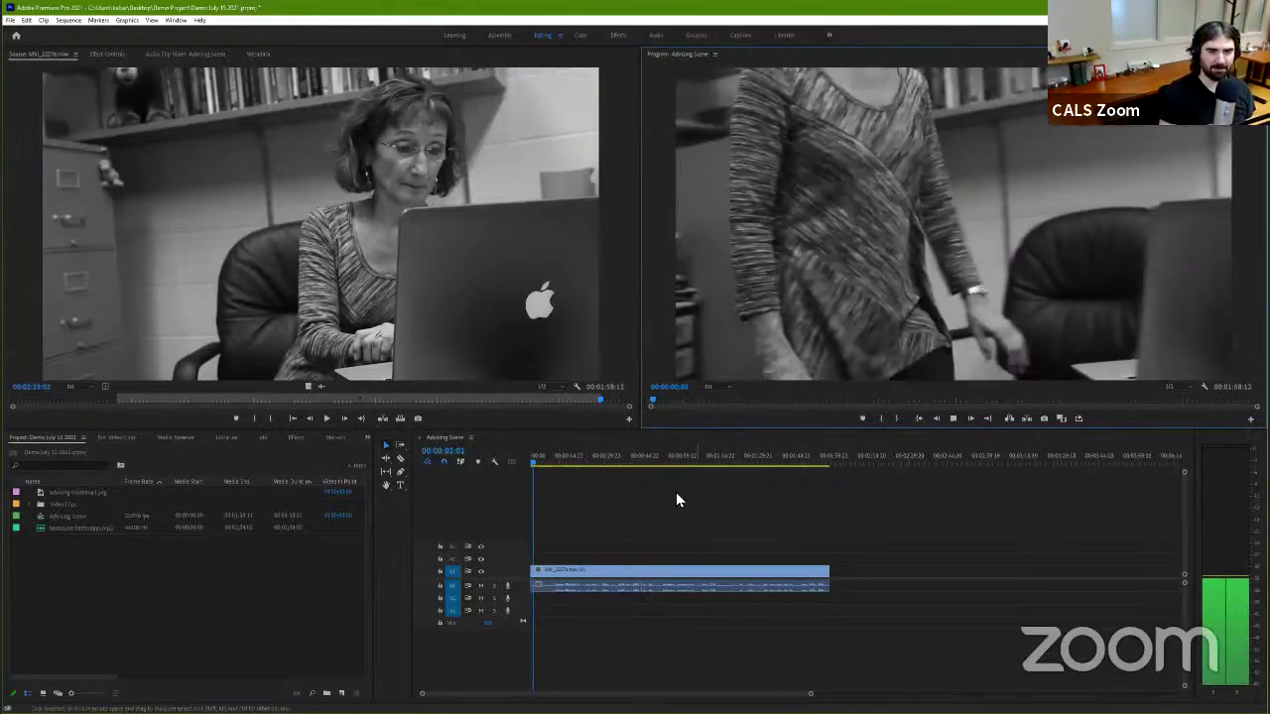
key("space")
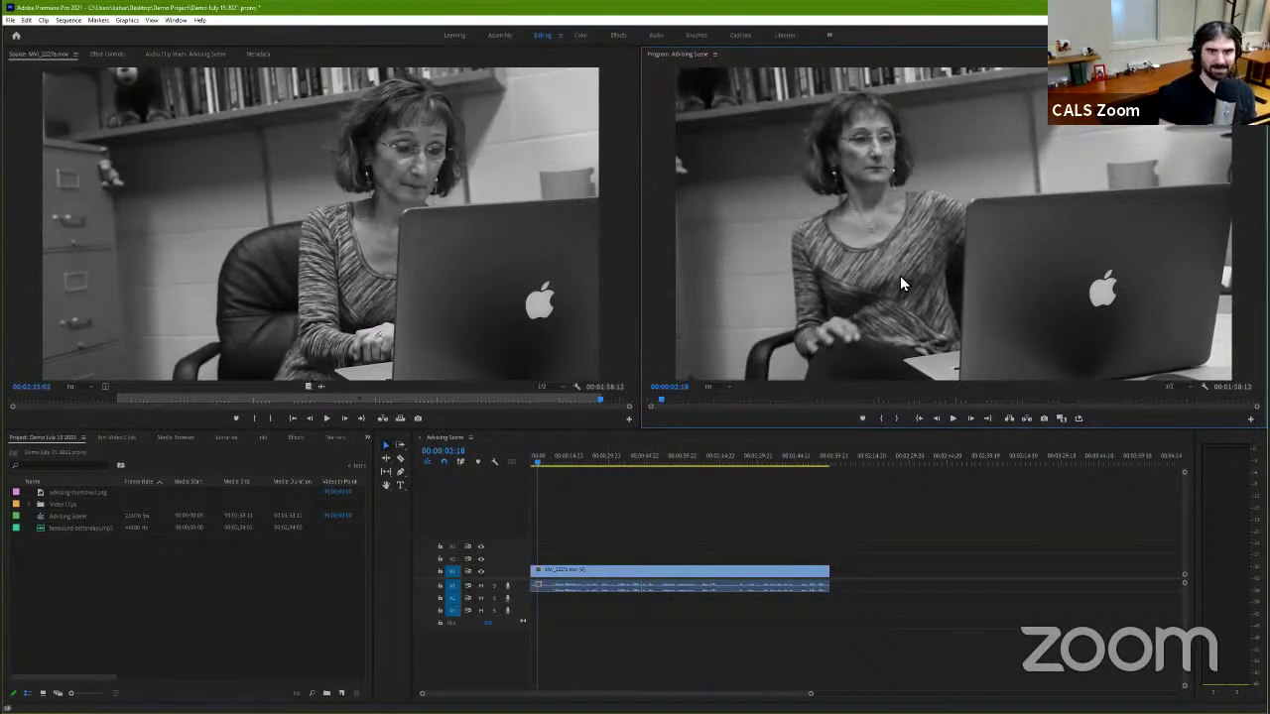
left_click(28, 505)
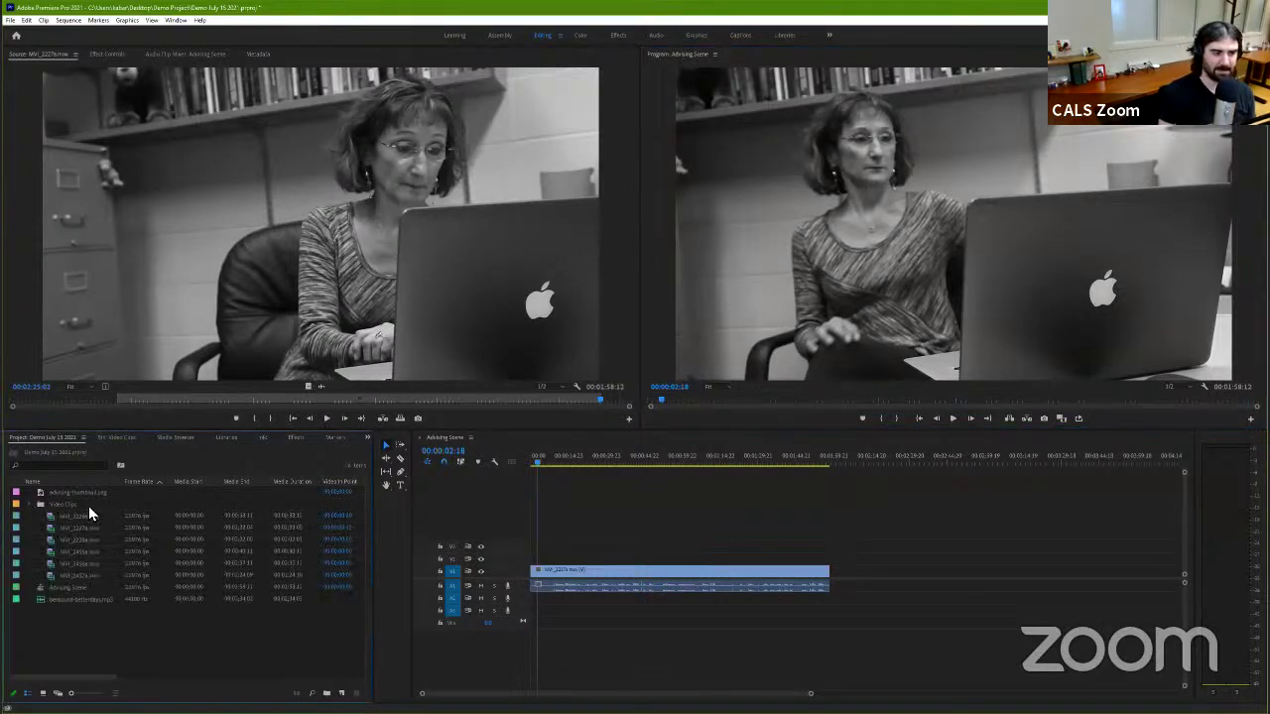
left_click(116, 437)
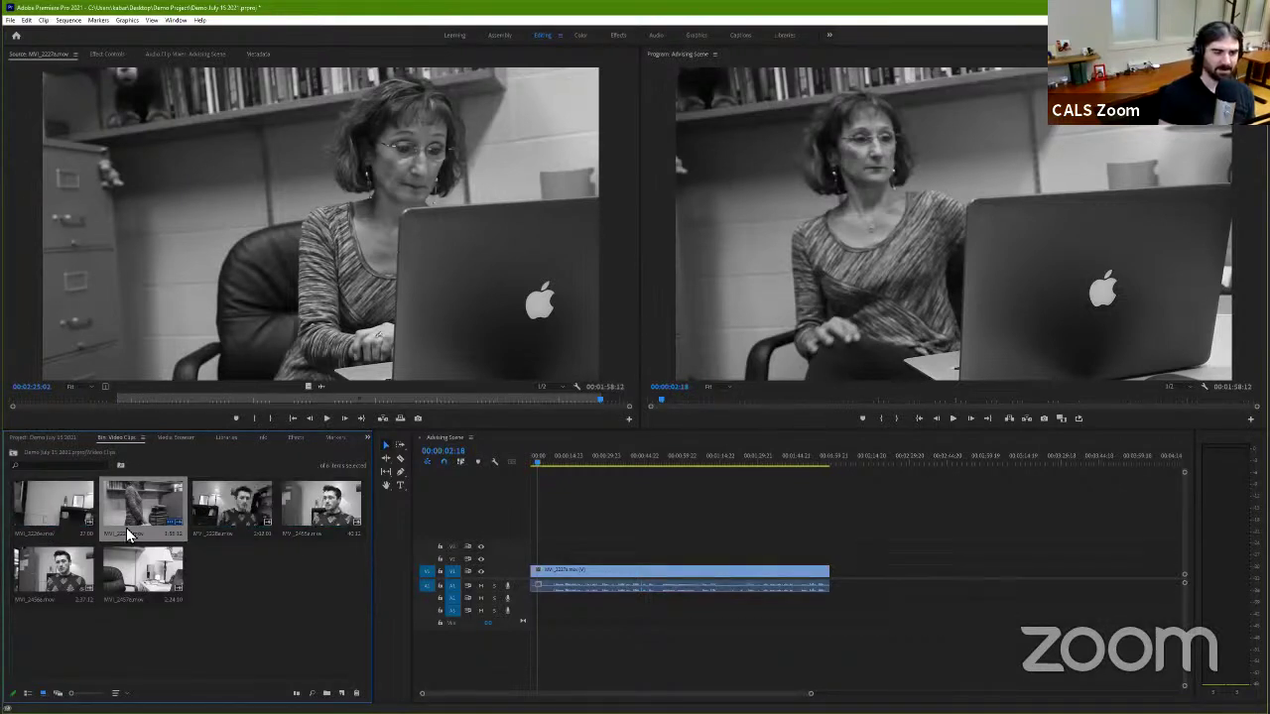
Step: Load MVI_2228a.mov from its start and set an In point about two seconds in
double_click(230, 511)
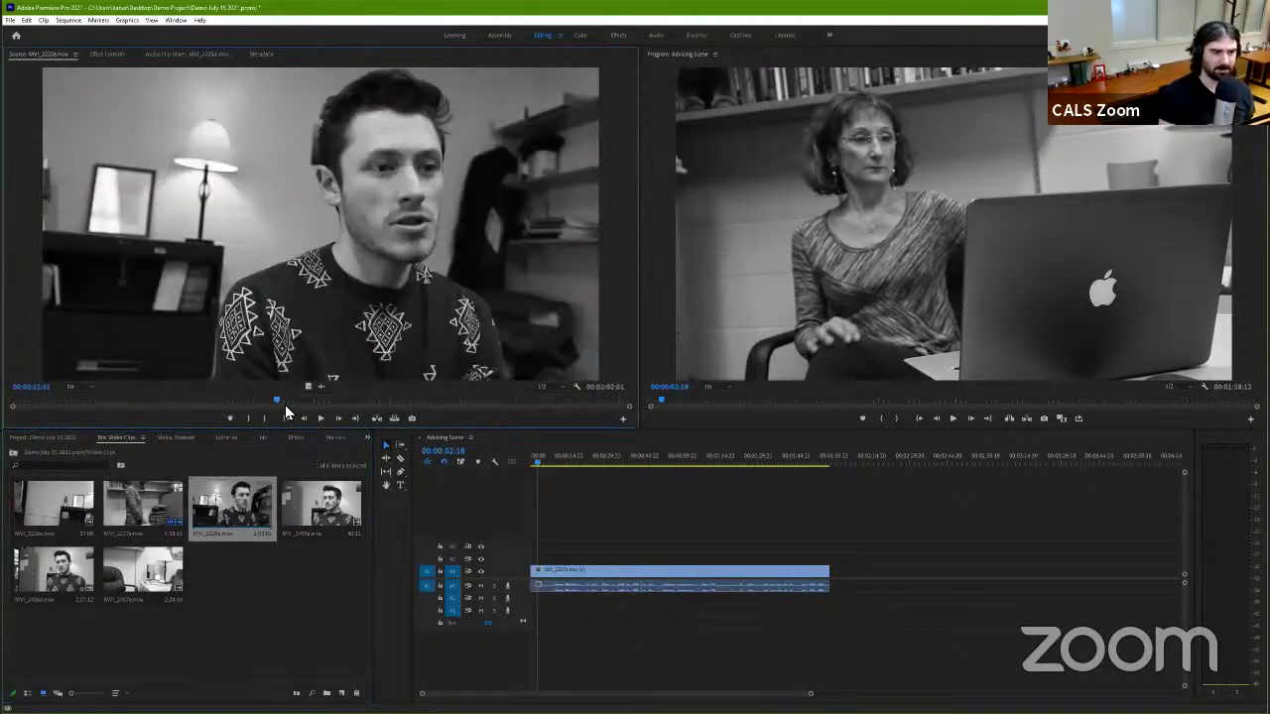
left_click_drag(278, 403, 14, 404)
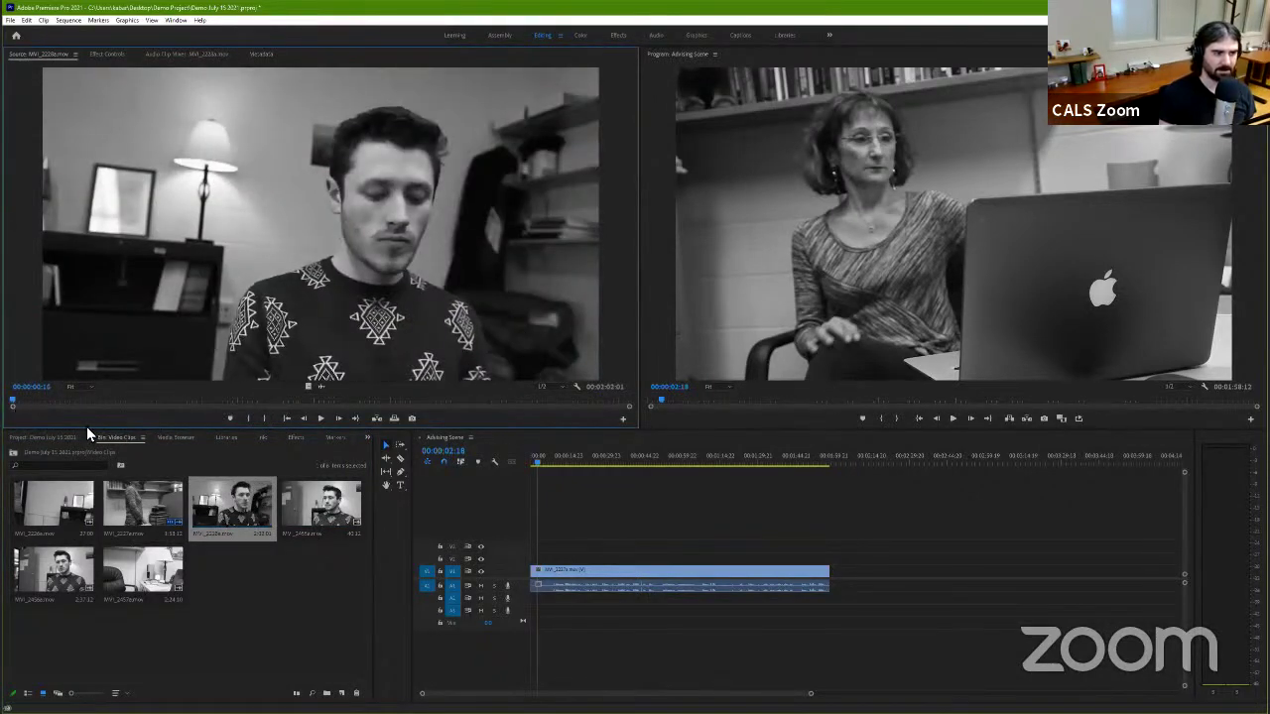
key("space")
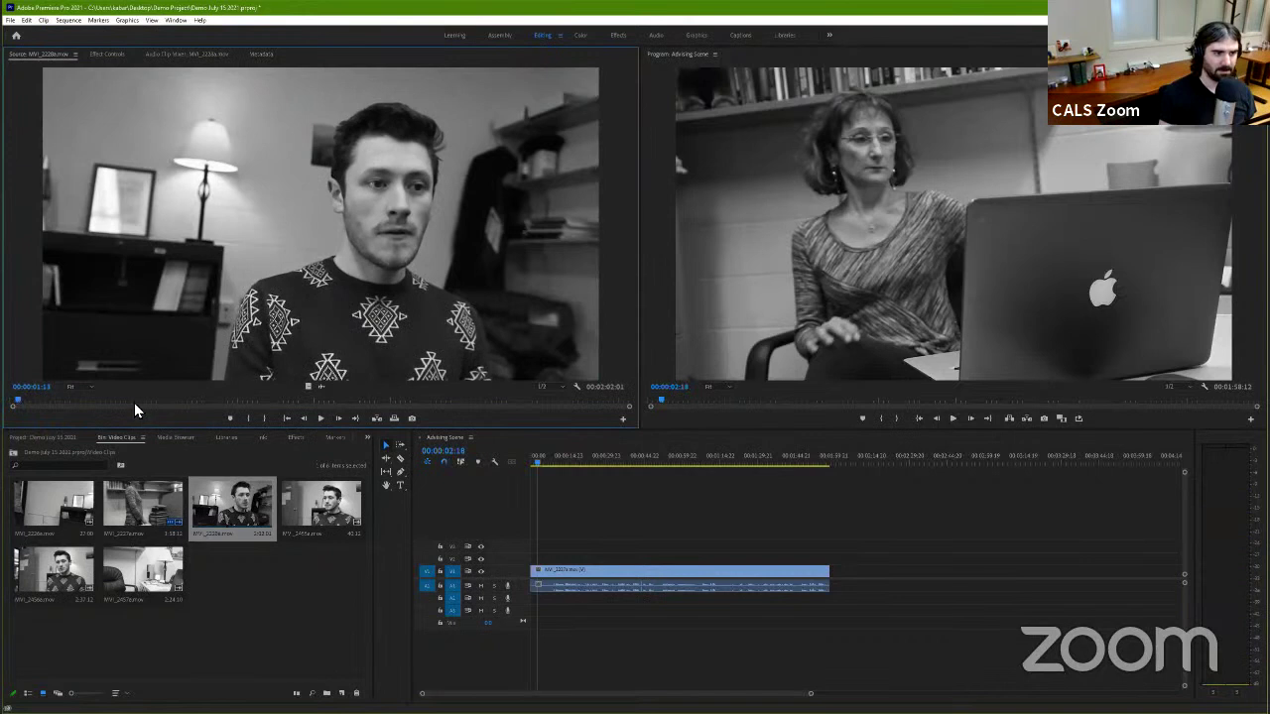
key("space")
key("i")
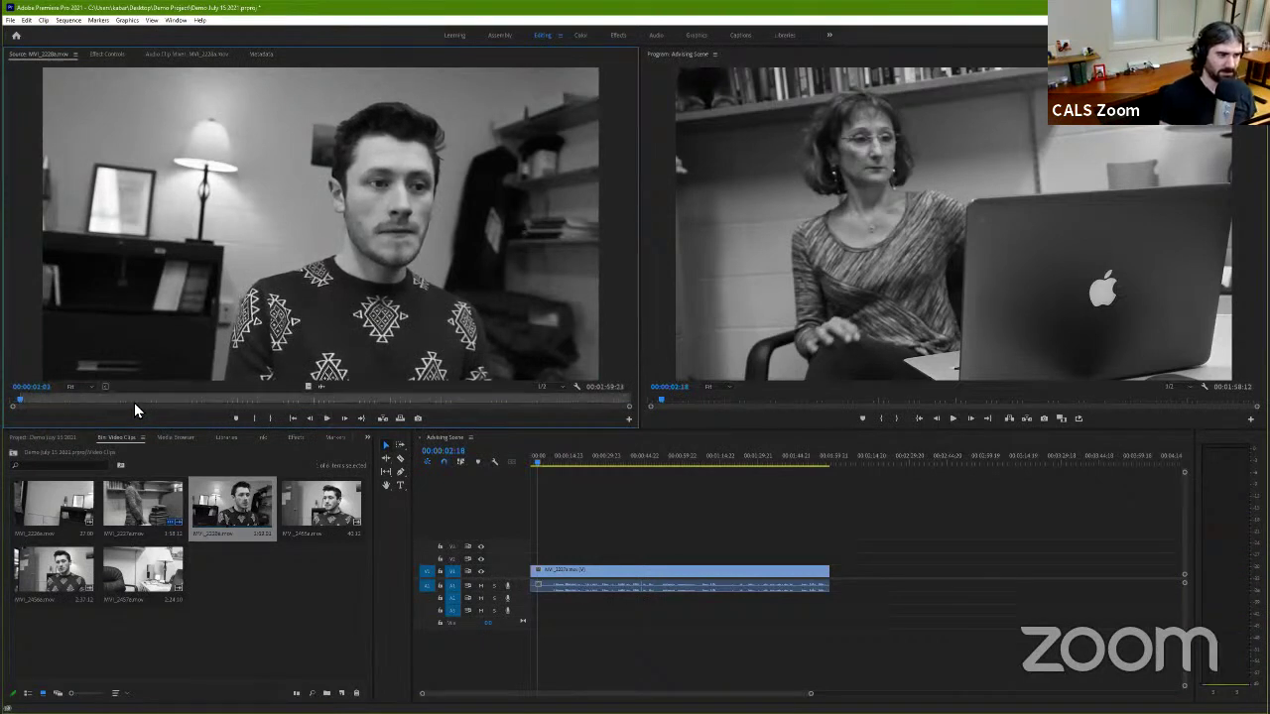
Step: Play further through the clip of the man at his desk to review it
key("space")
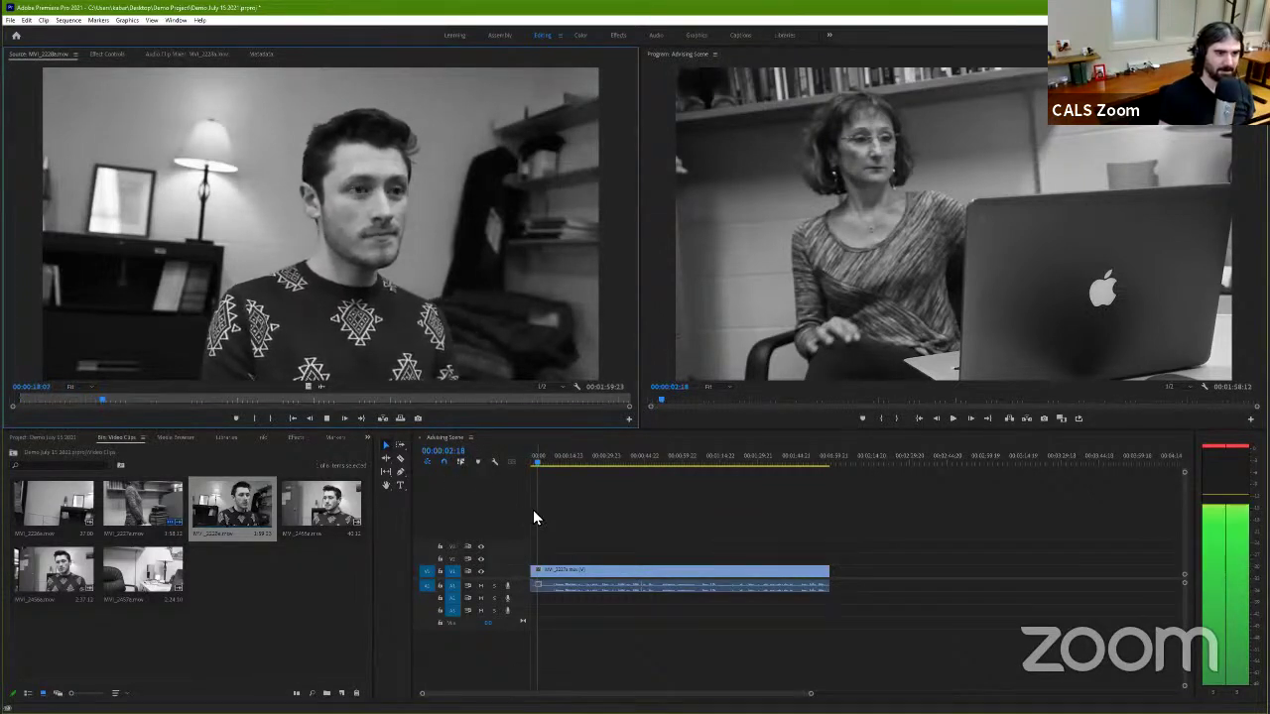
left_click(326, 418)
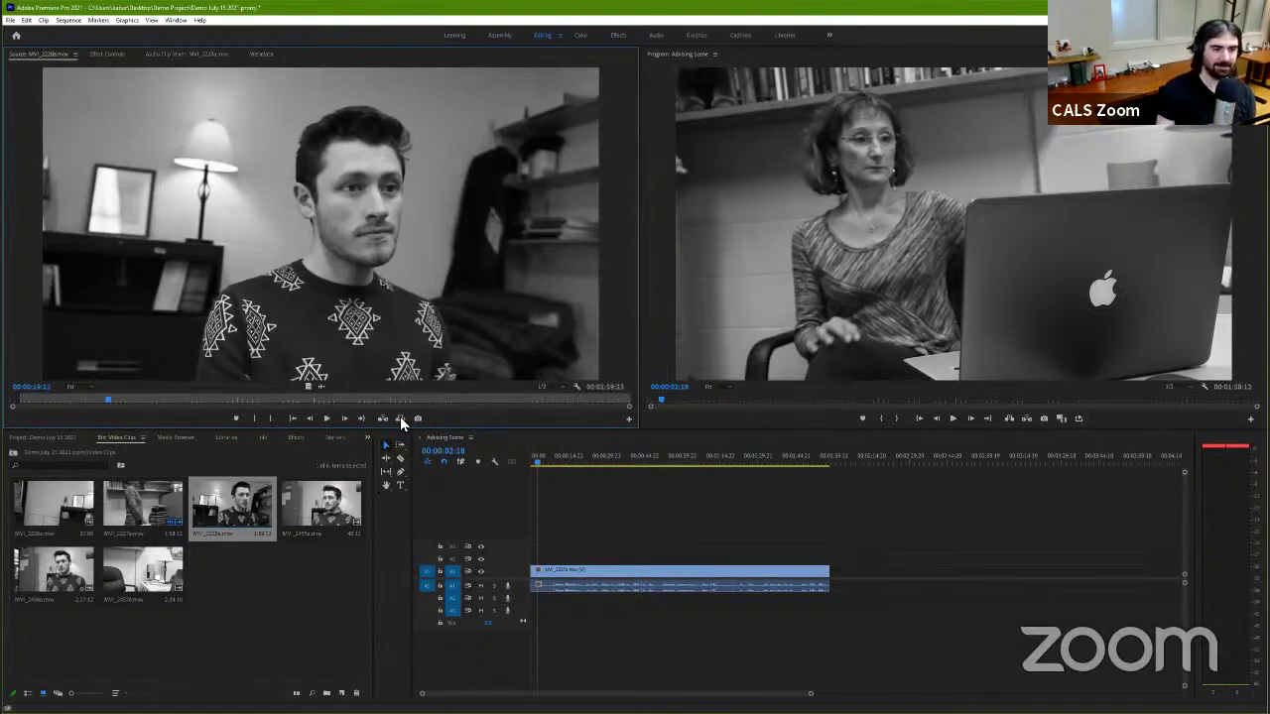
key("space")
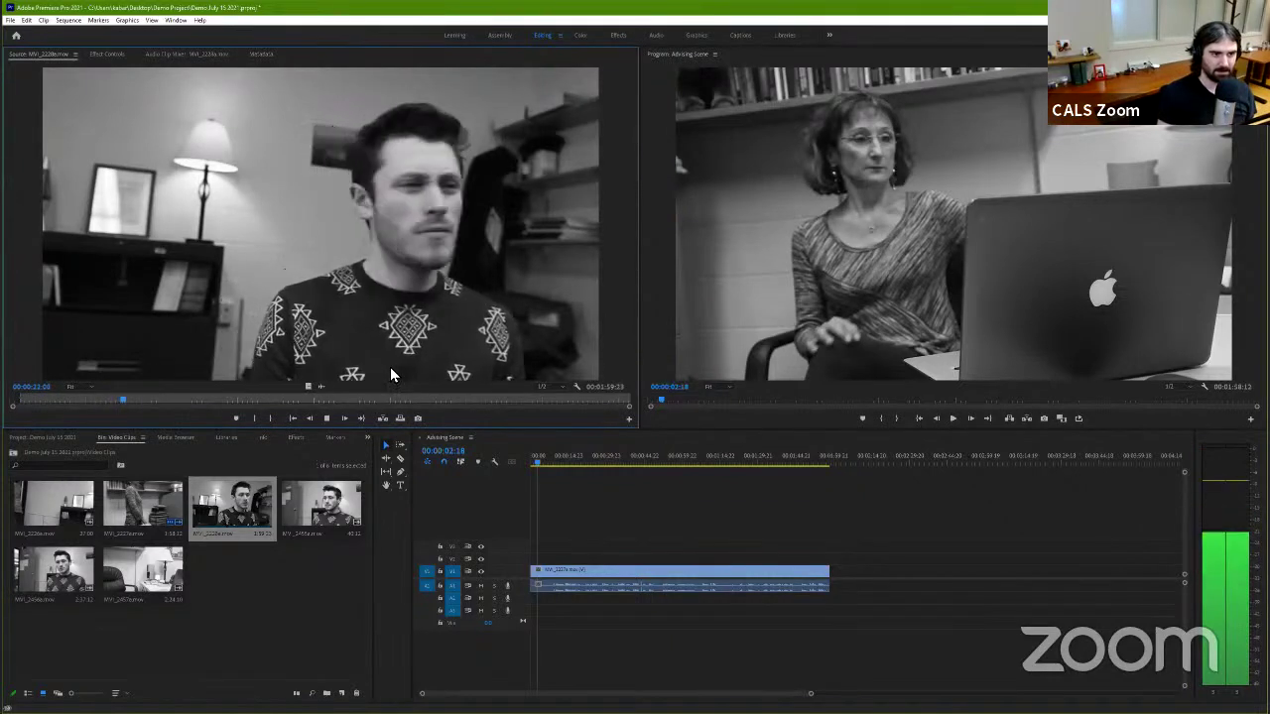
key("space")
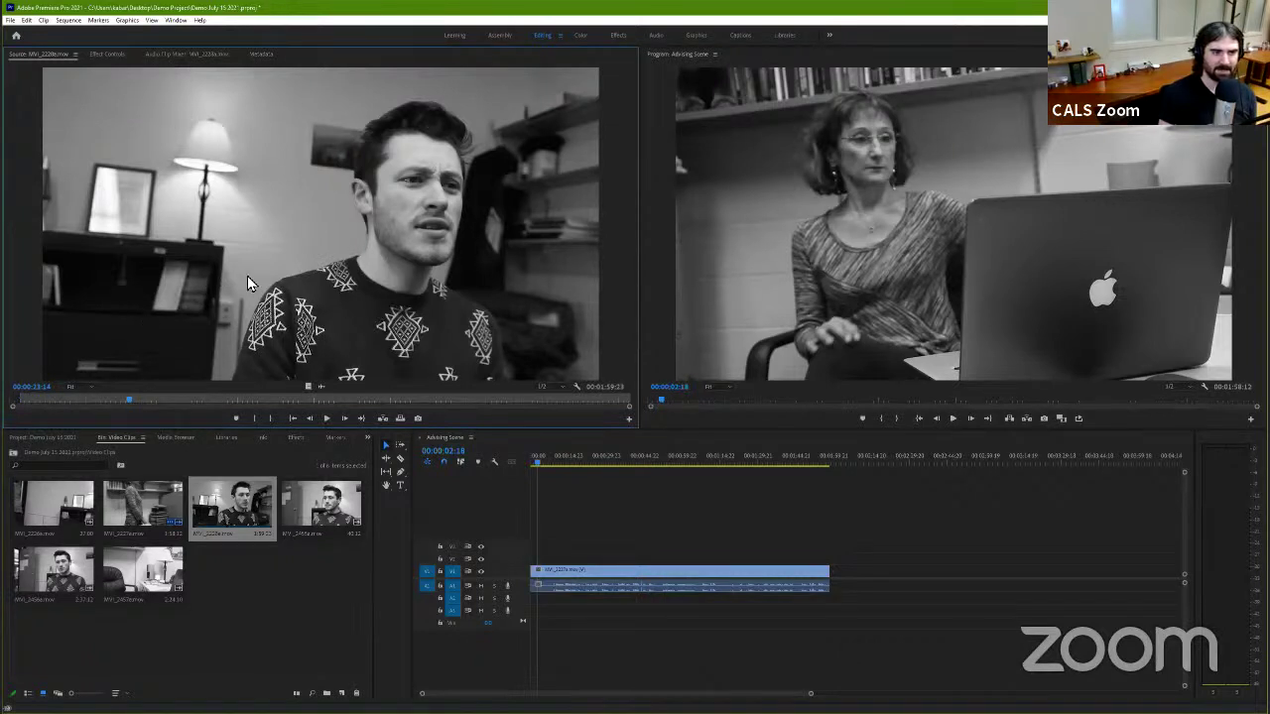
Step: Place the trimmed MVI_2228a clip on V2 at 00:00:00:00 and retarget the V1 track
mouse_move(253, 283)
left_mouse_down()
mouse_move(539, 557)
mouse_move(560, 560)
mouse_move(517, 567)
left_mouse_up()
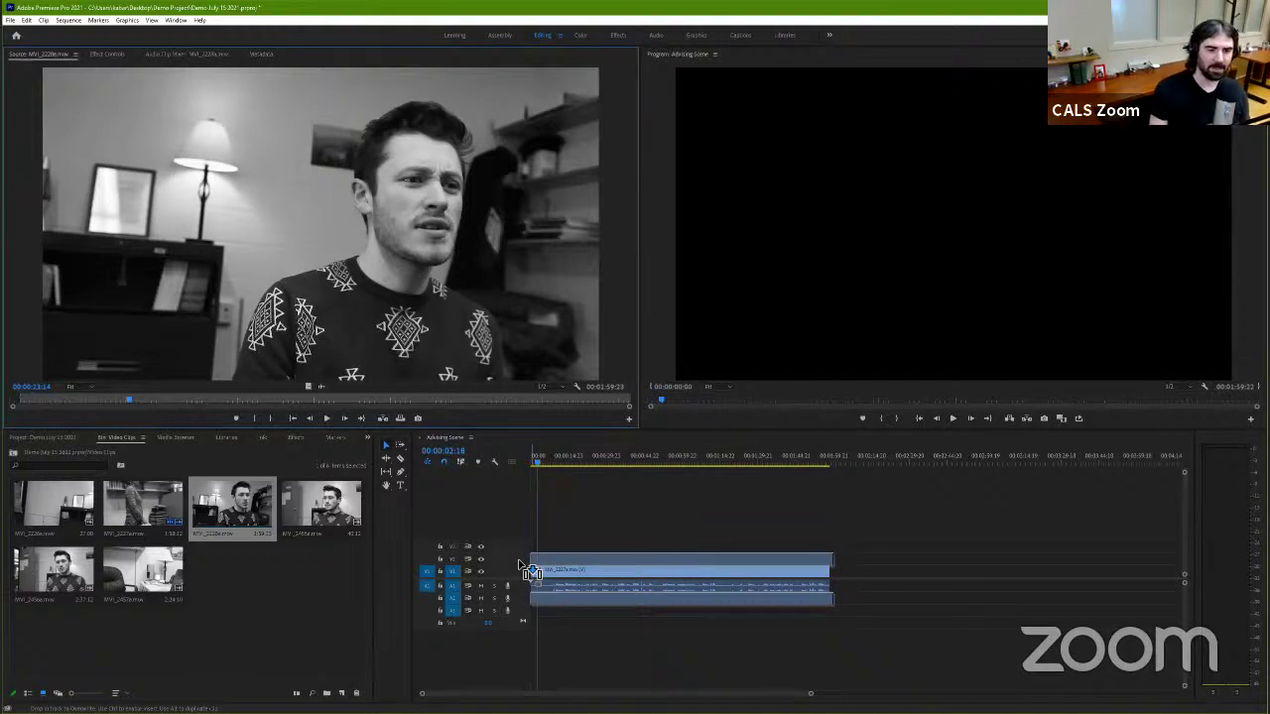
left_click_drag(517, 567, 540, 561)
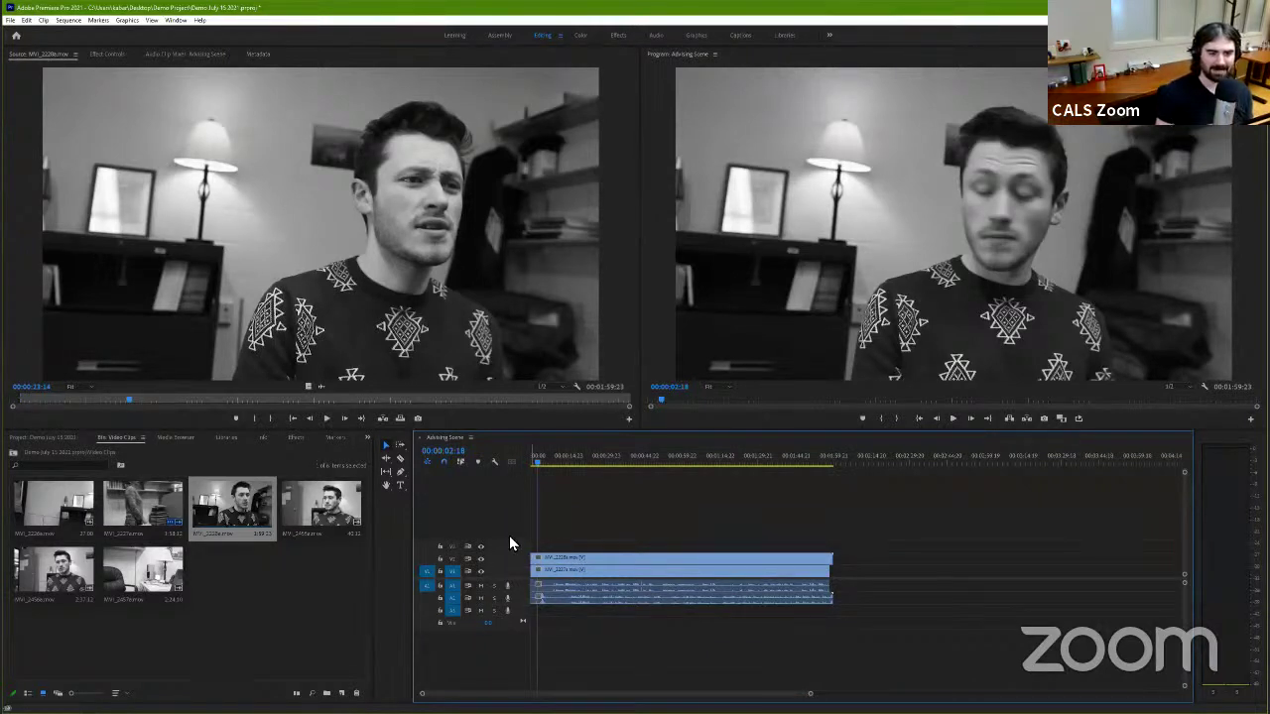
left_click(452, 573)
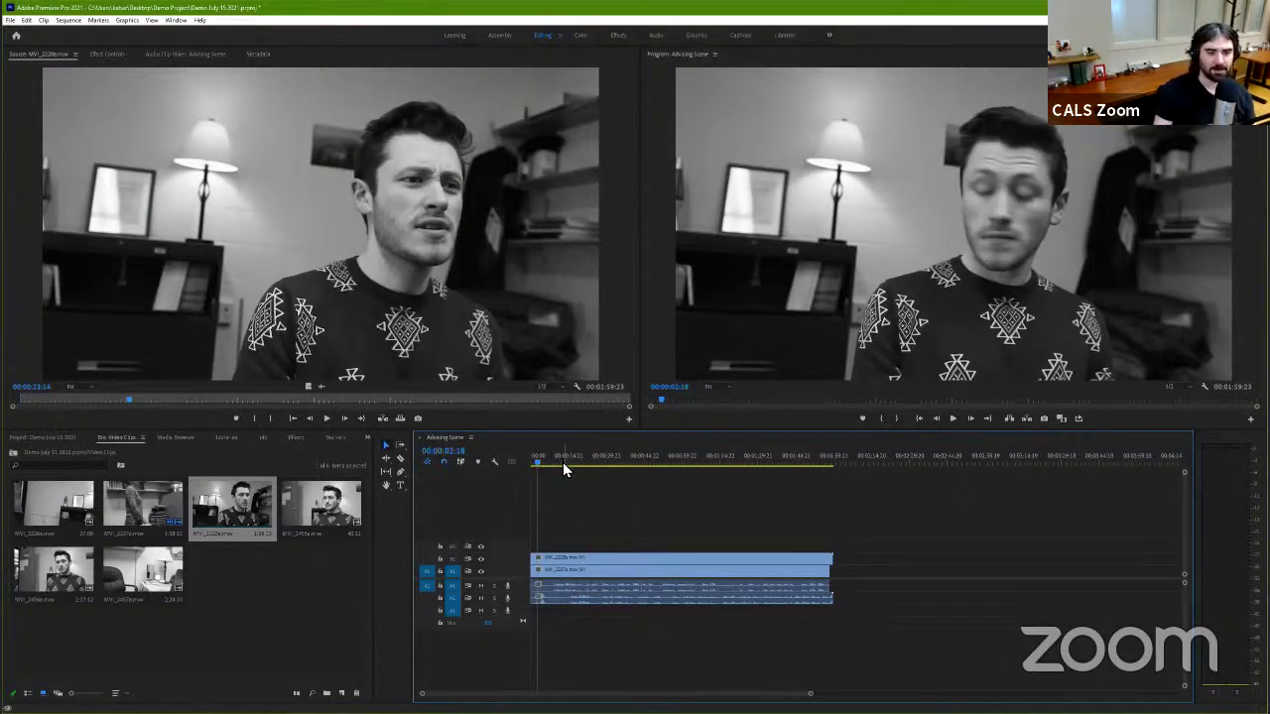
left_click_drag(569, 460, 517, 459)
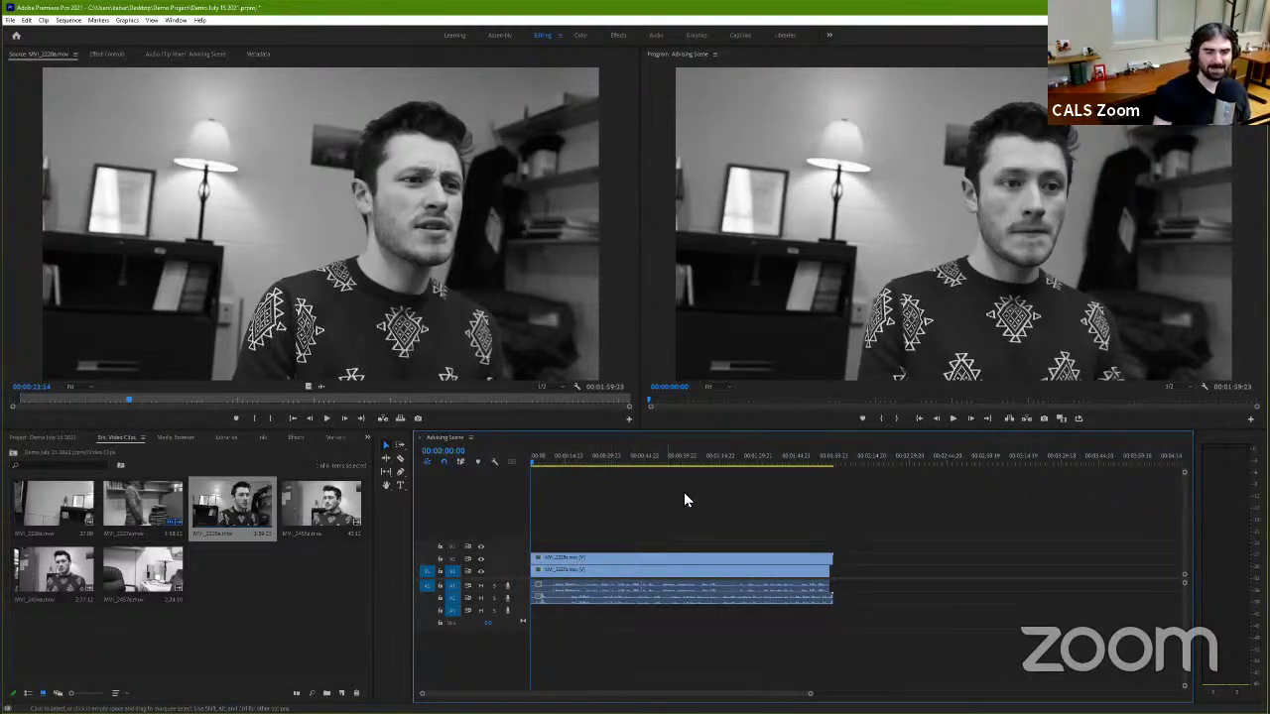
left_click(568, 558)
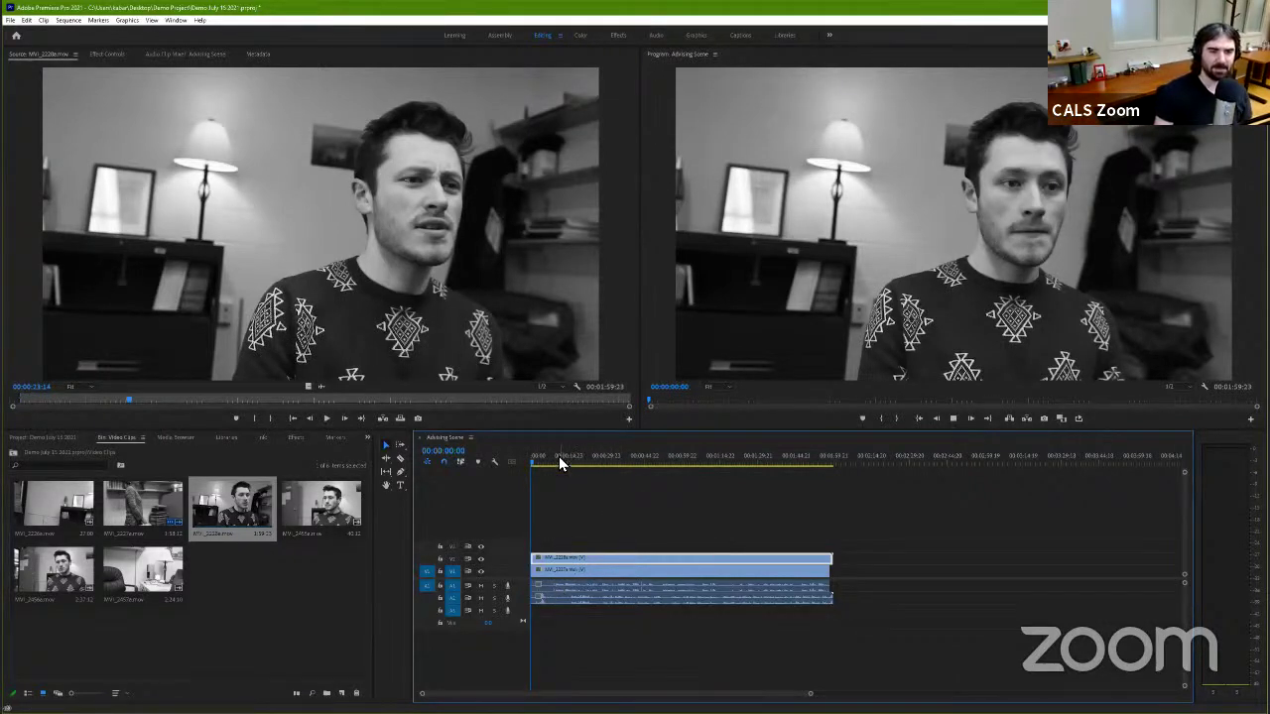
key("space")
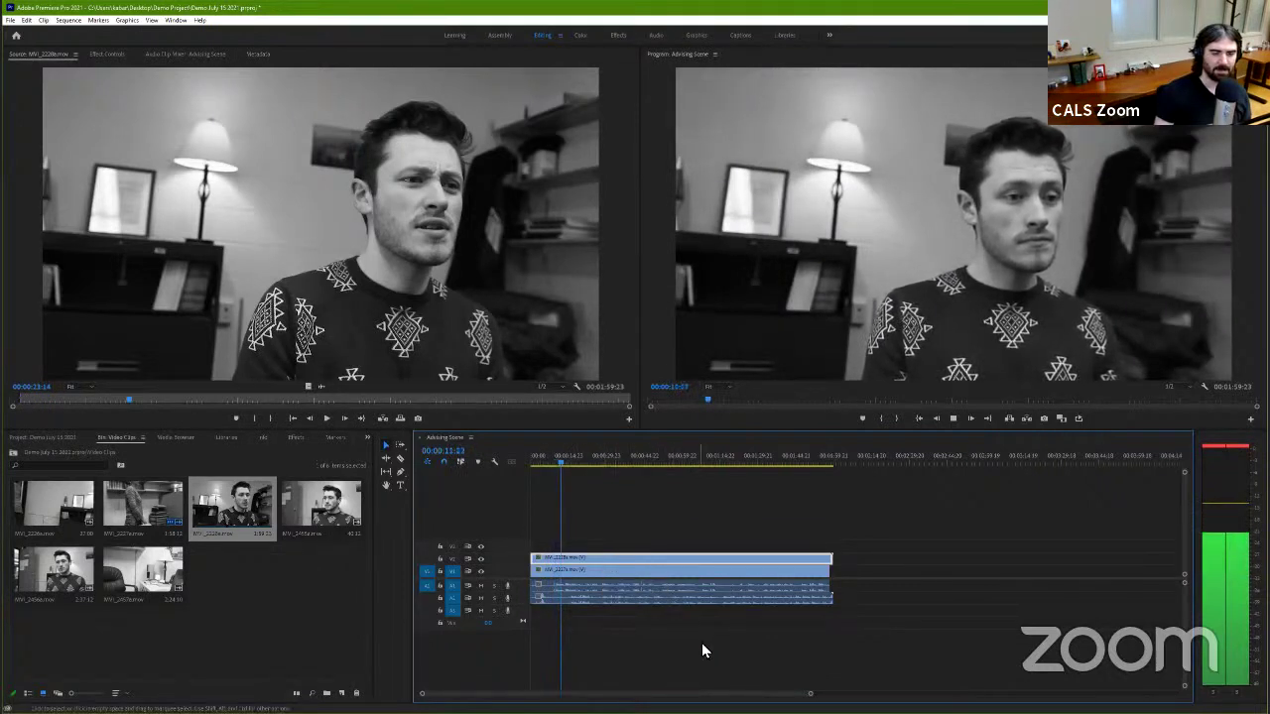
key("space")
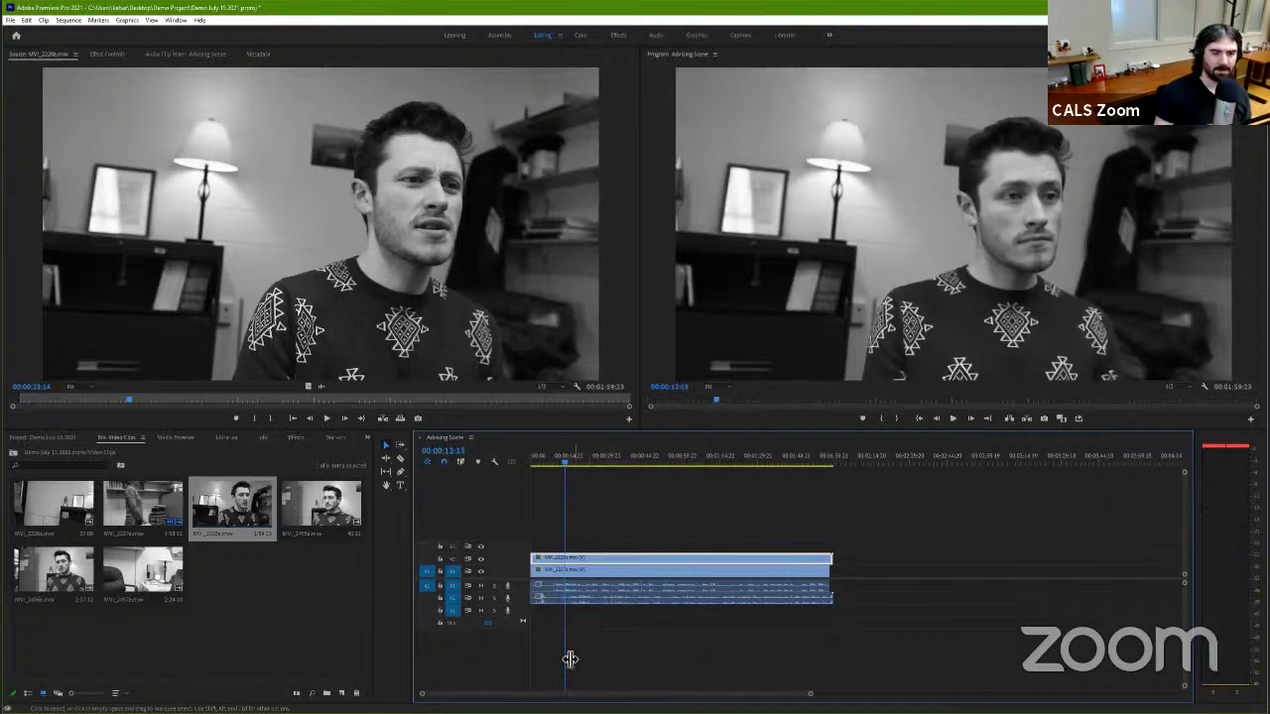
left_click(648, 583)
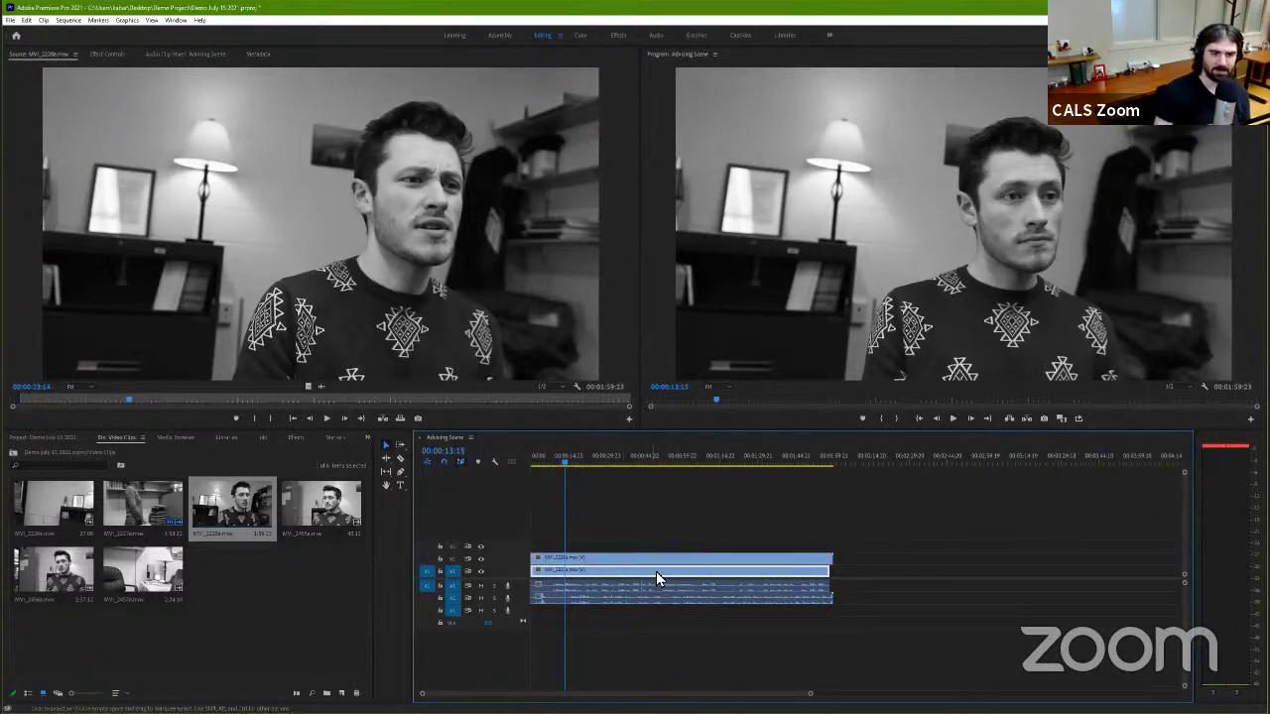
left_click(632, 593)
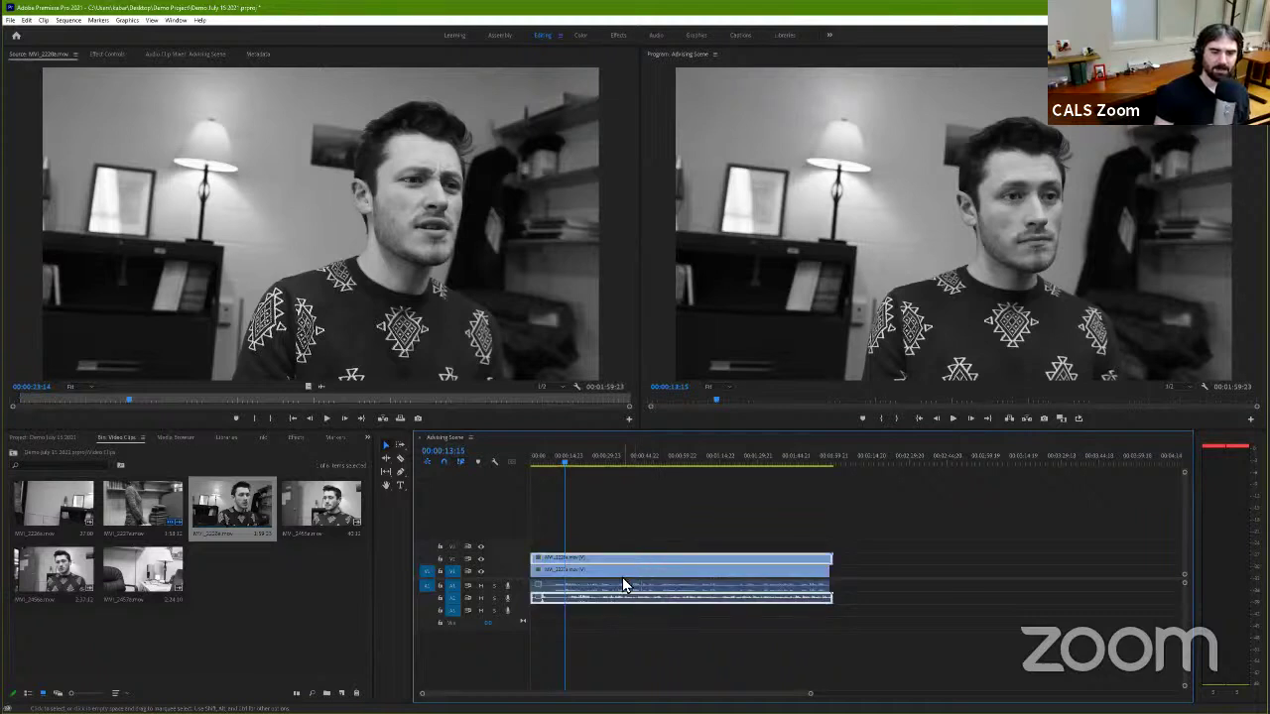
left_click(620, 570)
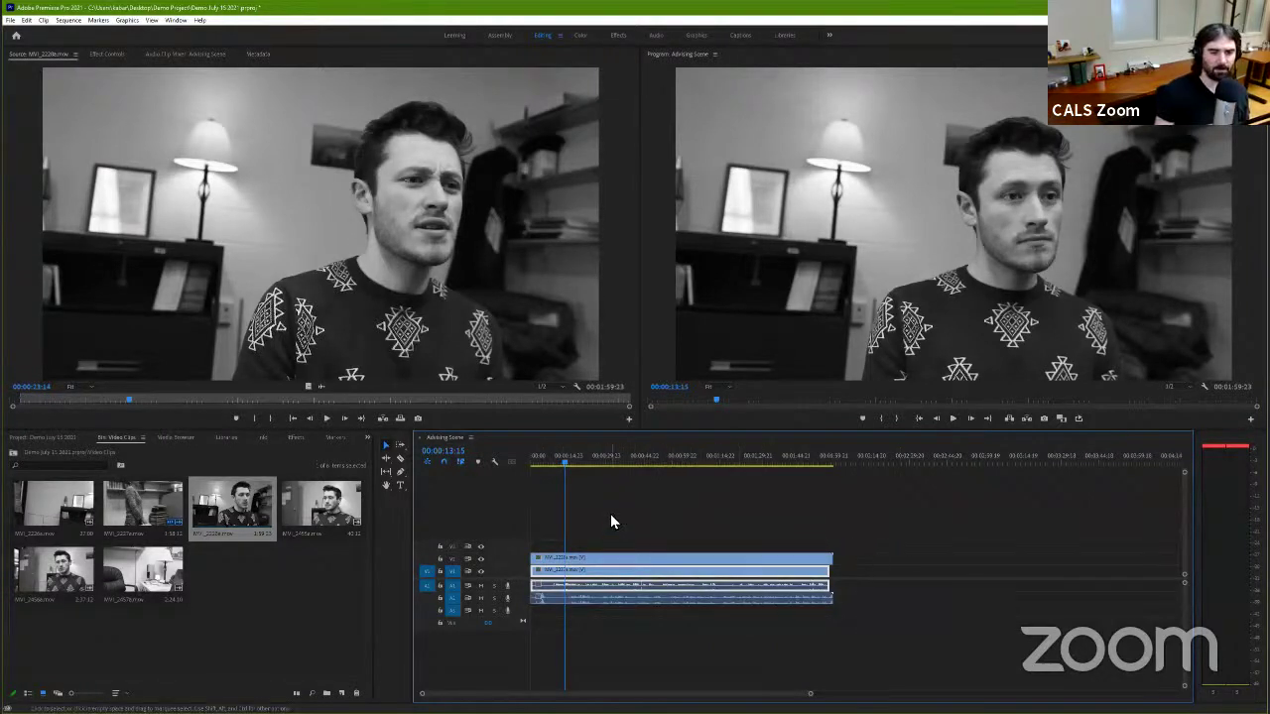
left_click(566, 561)
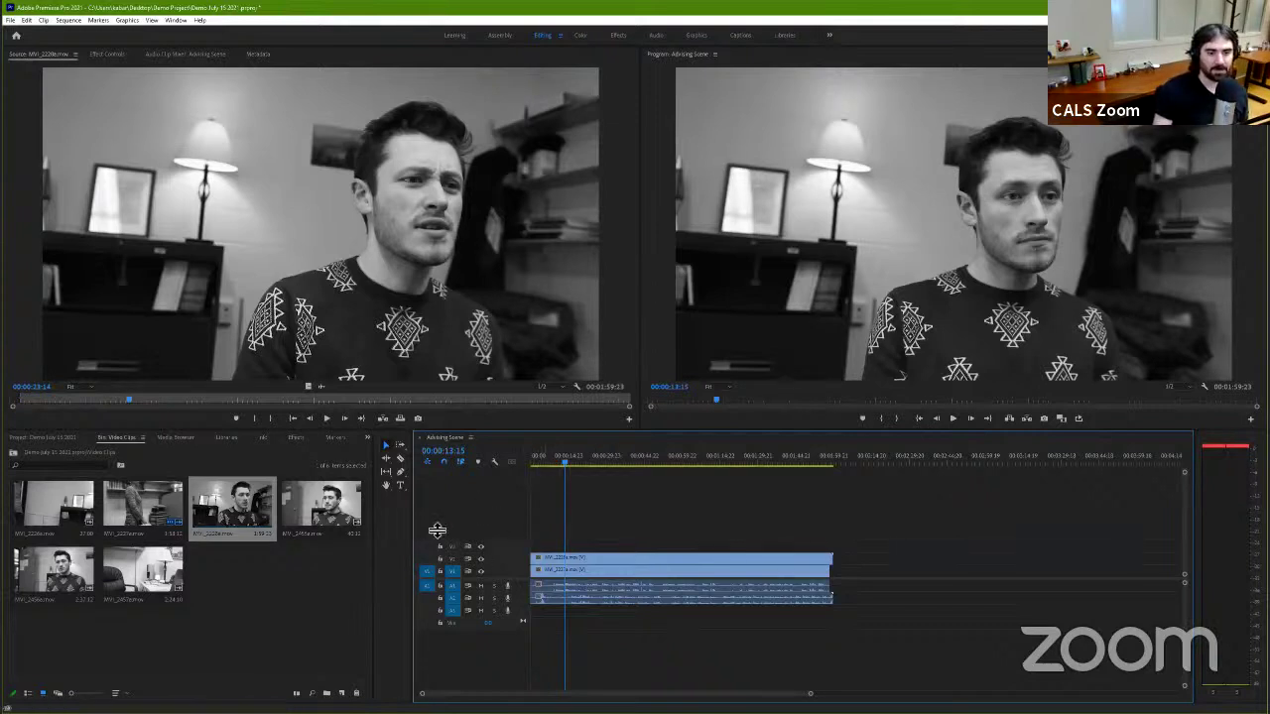
left_click(598, 573)
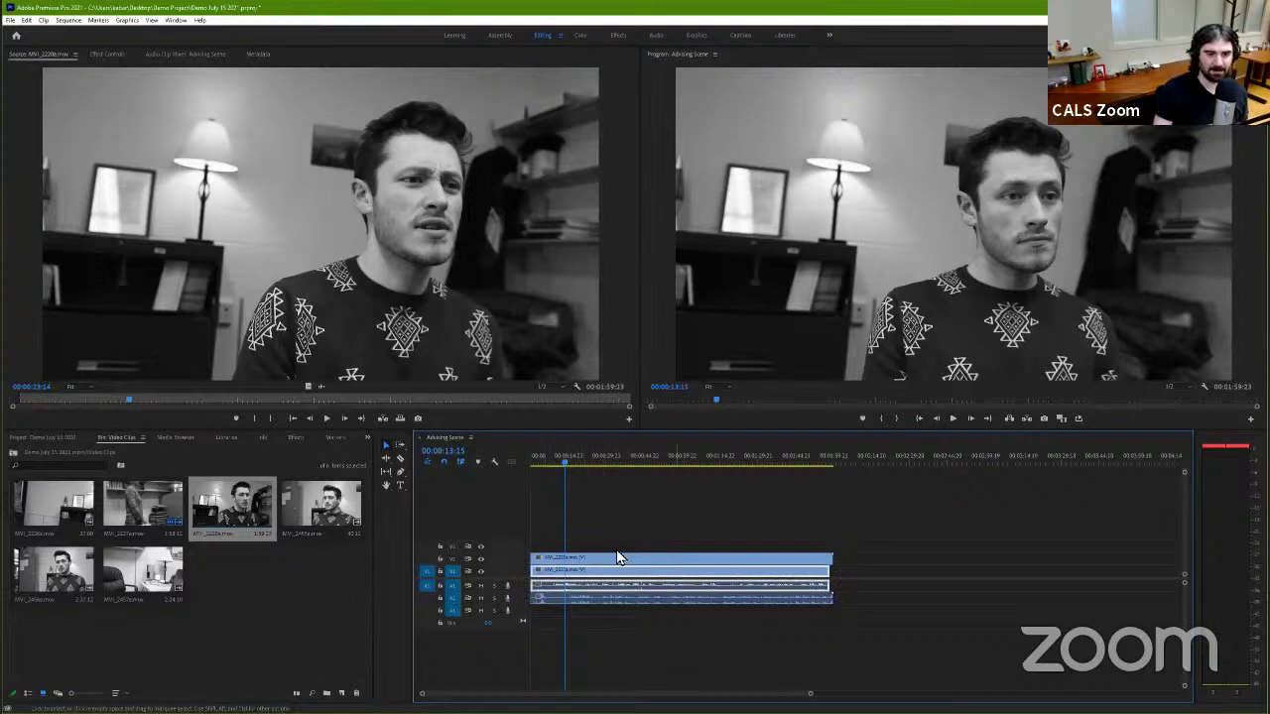
left_click_drag(560, 460, 517, 460)
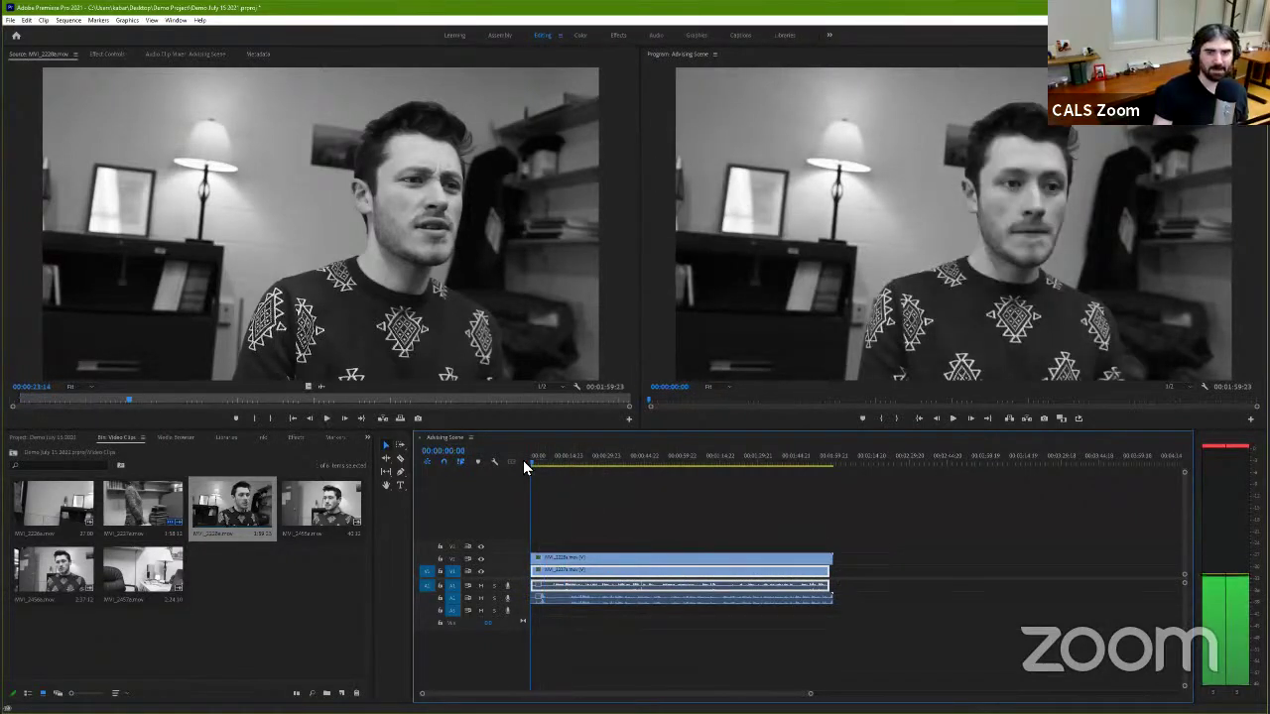
left_click(531, 460)
left_click(517, 460)
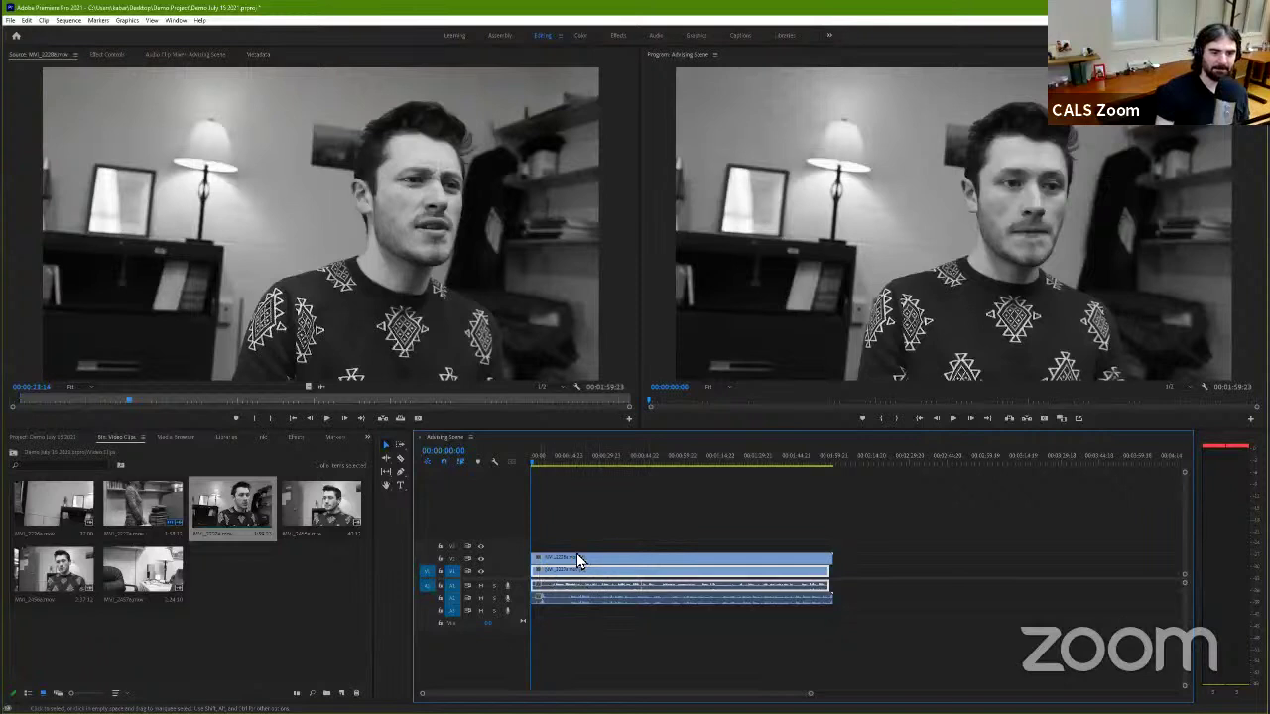
key("space")
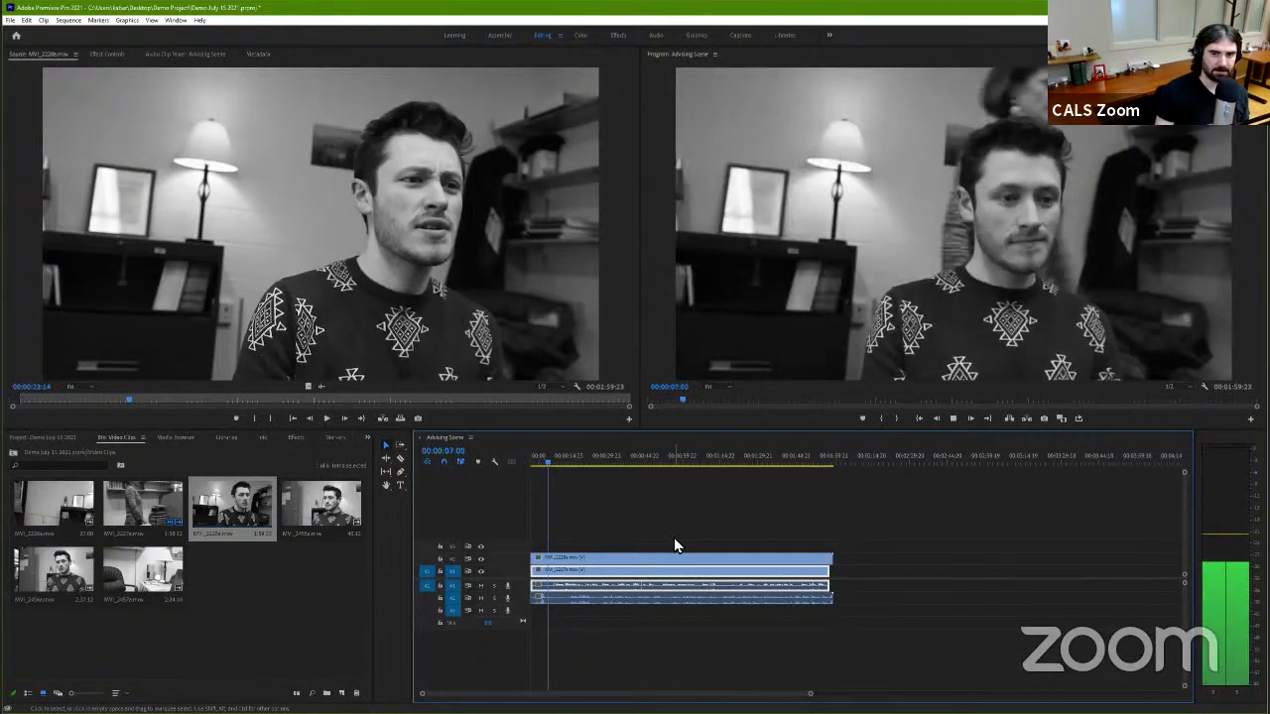
key("space")
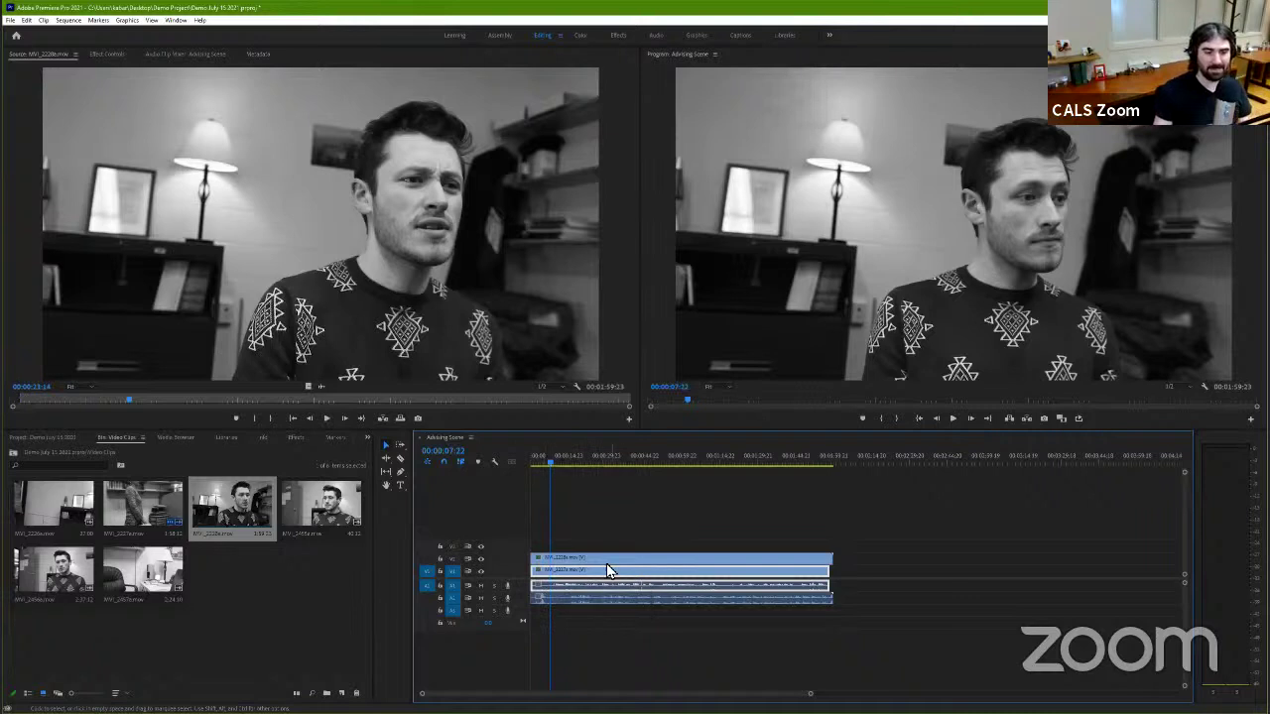
left_click(559, 559)
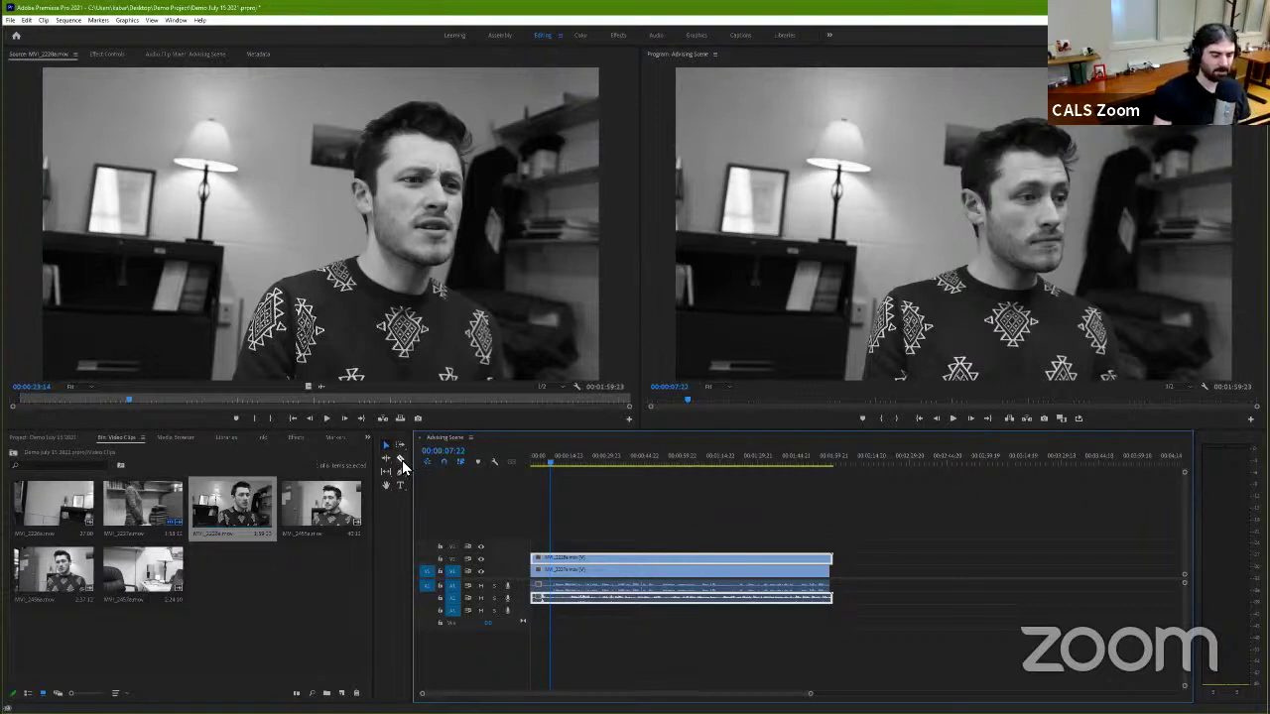
Step: Switch to the Razor tool, return to Selection, and select the stacked clips at the start
left_click(404, 459)
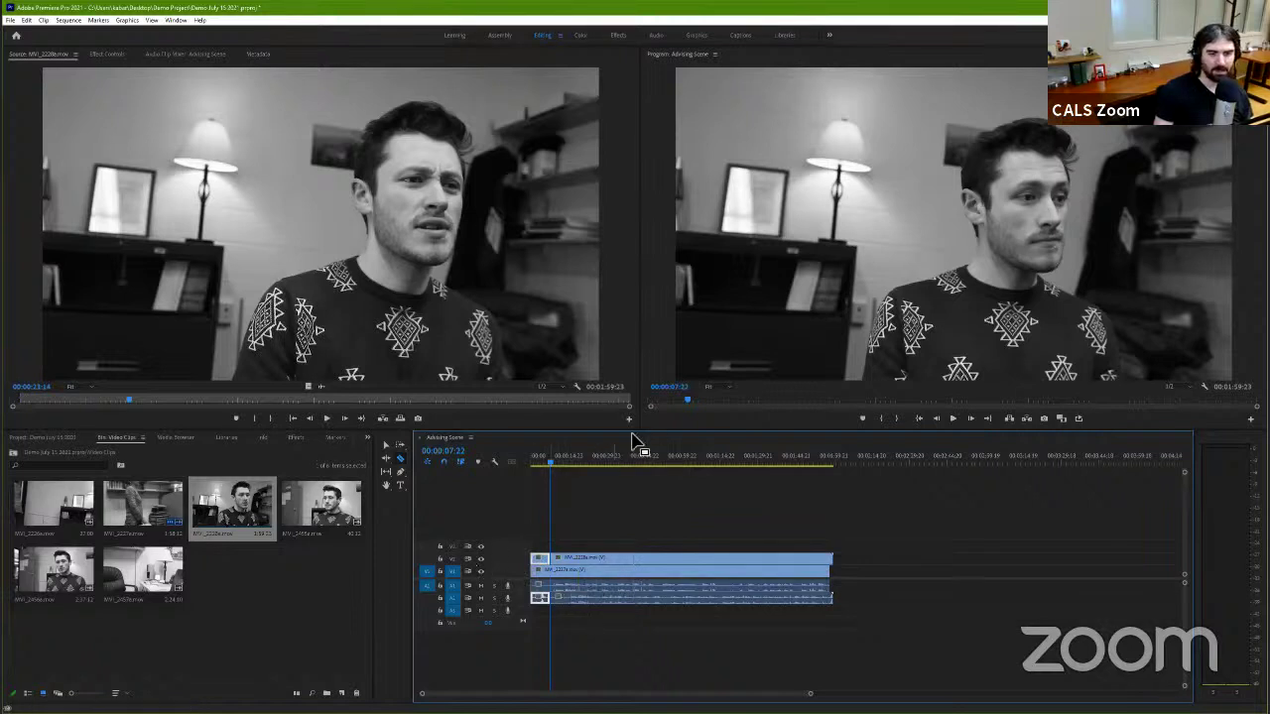
left_click(389, 456)
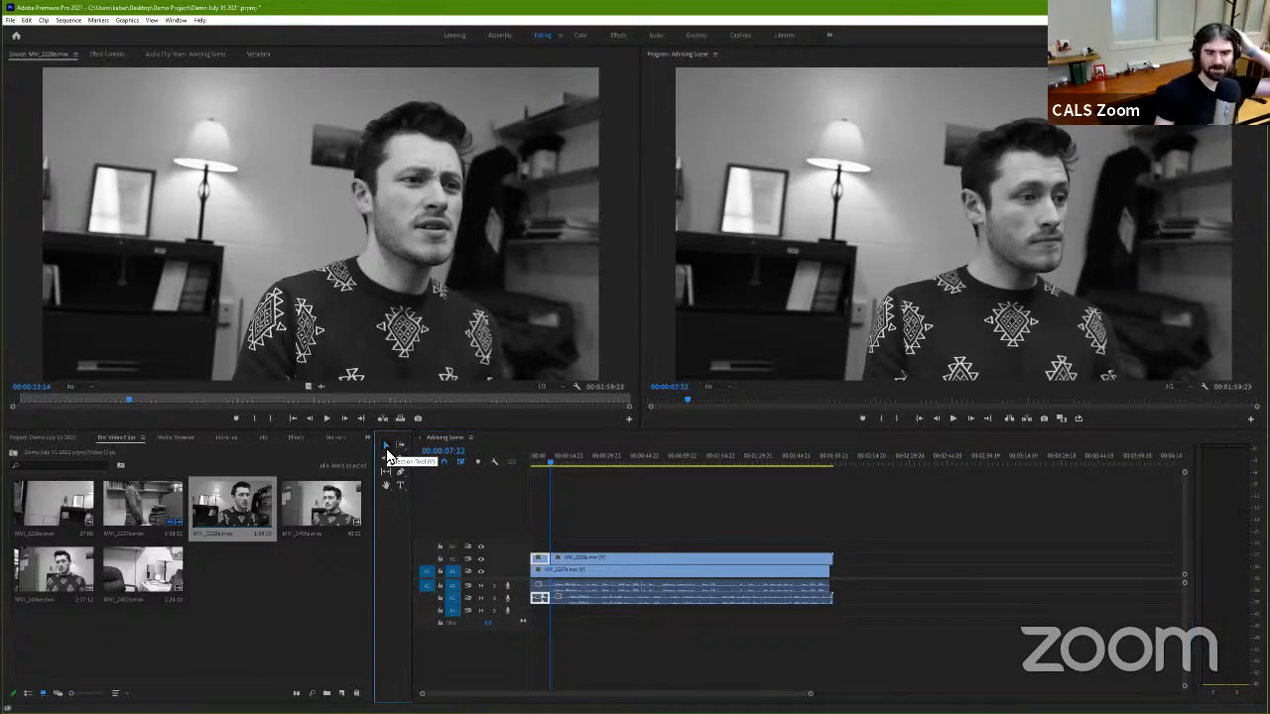
left_click(595, 560)
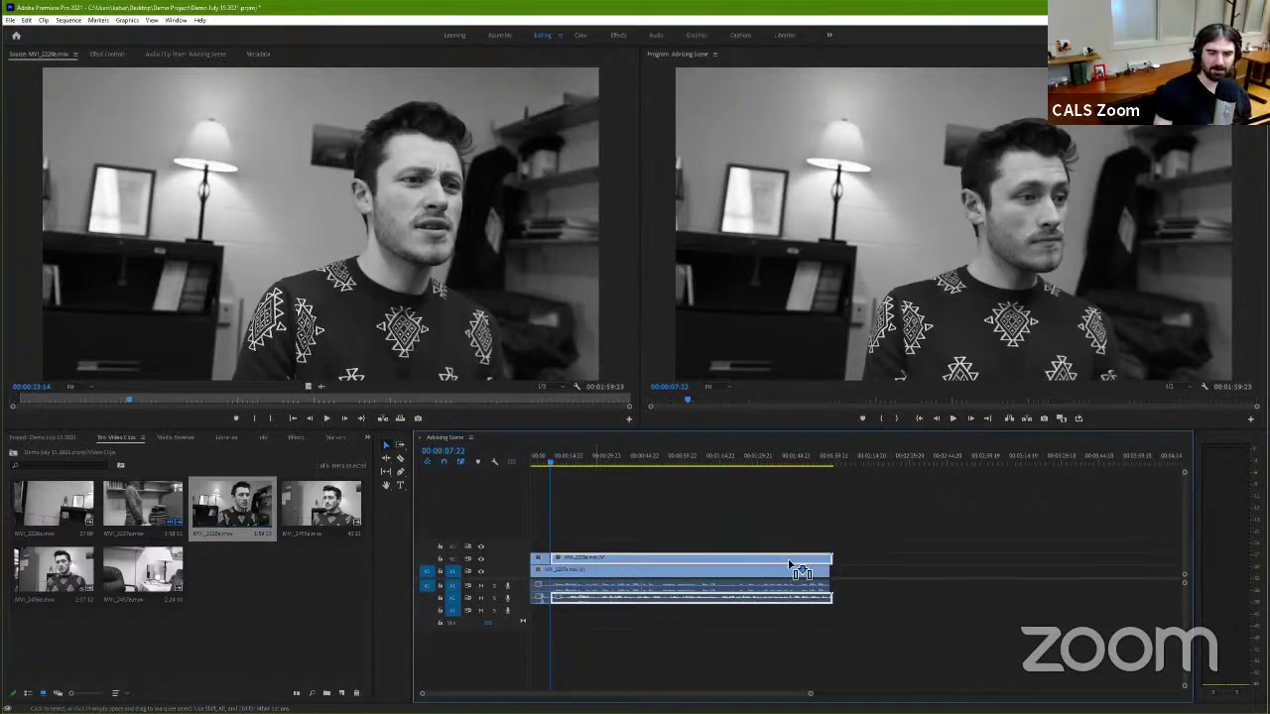
Step: Move MVI_2228a past the end of MVI_2227a, then nudge MVI_2227a slightly later
left_click_drag(798, 572, 1119, 573)
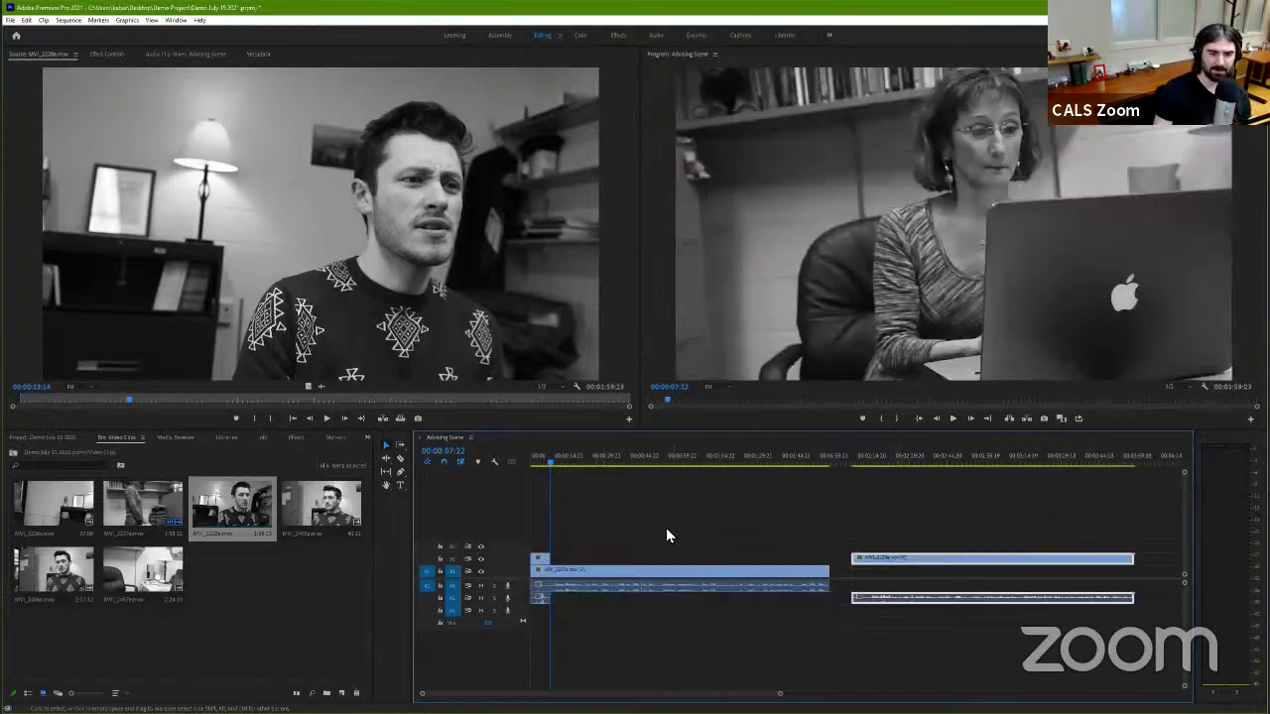
left_click(536, 460)
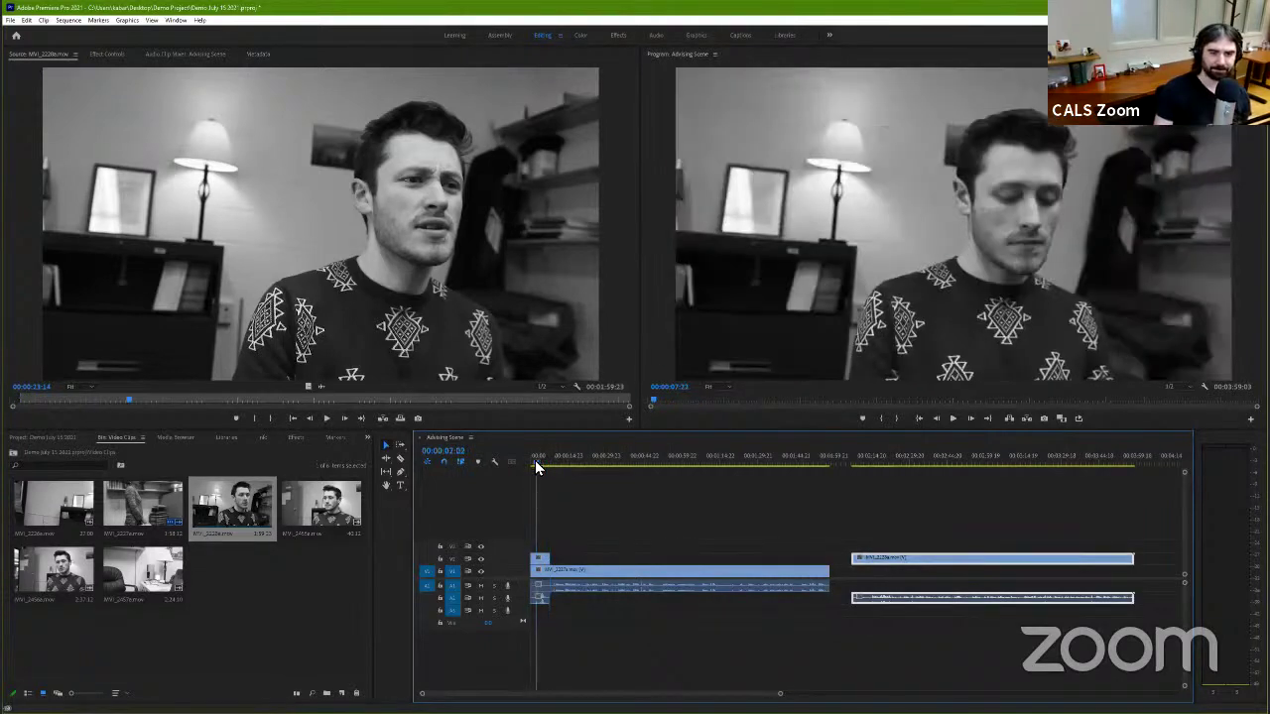
left_click(579, 570)
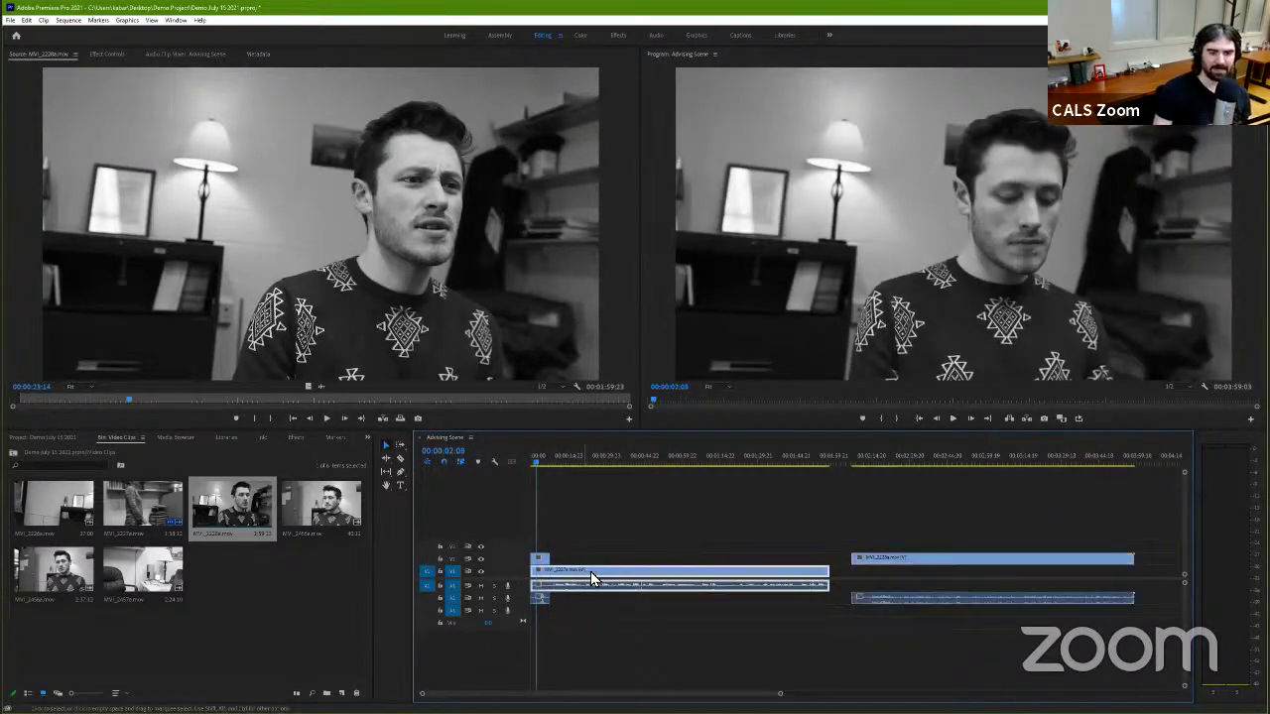
left_click_drag(611, 575, 611, 580)
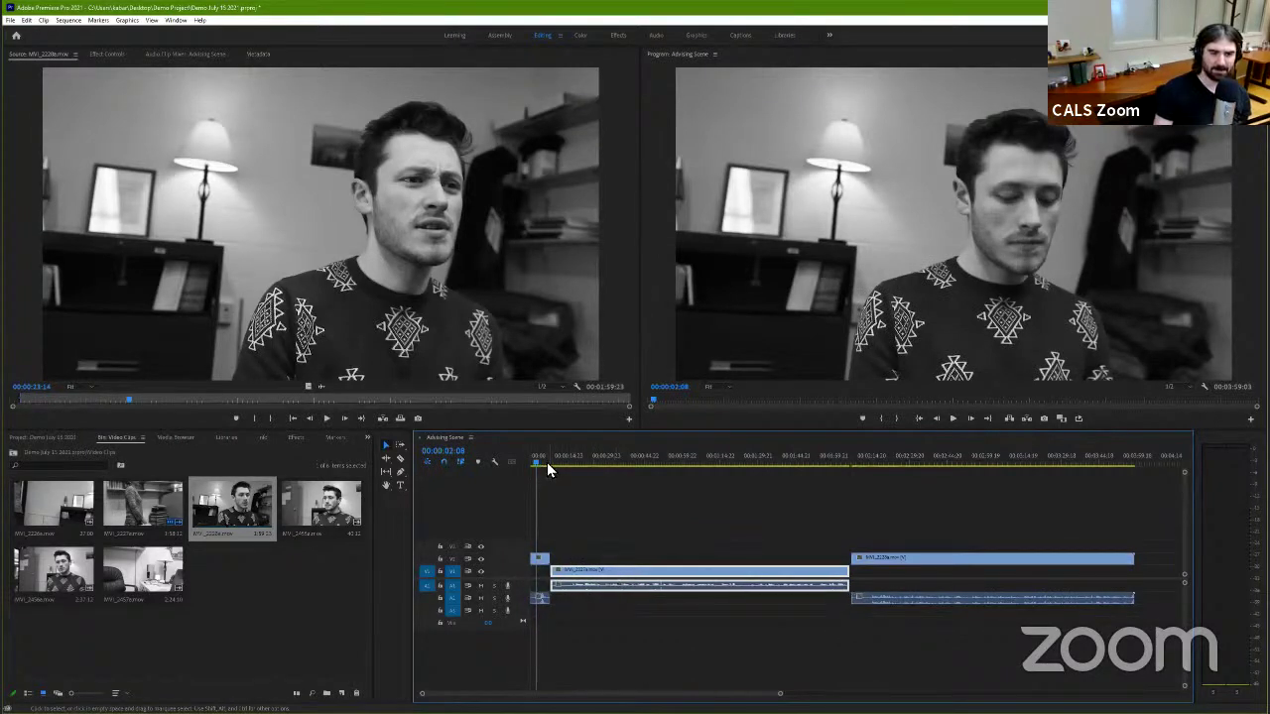
Step: Play back the sequence from about five seconds to check the new placement
left_click_drag(541, 464, 548, 462)
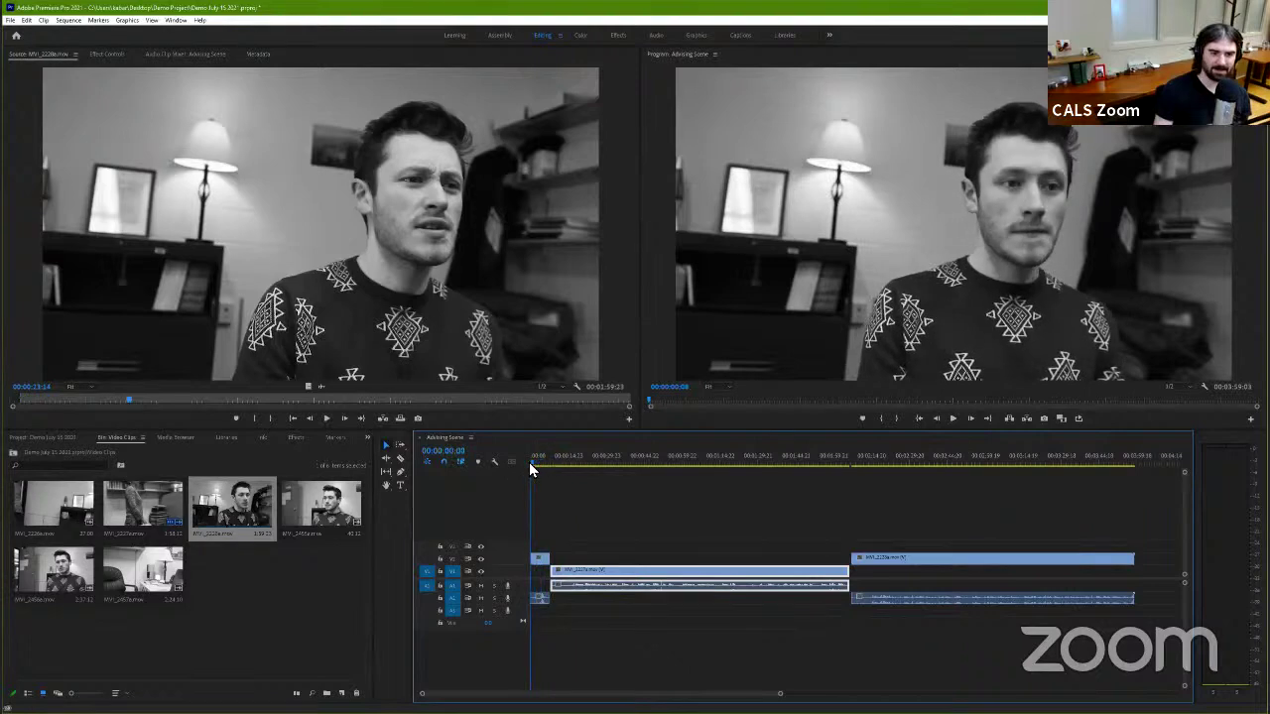
key("space")
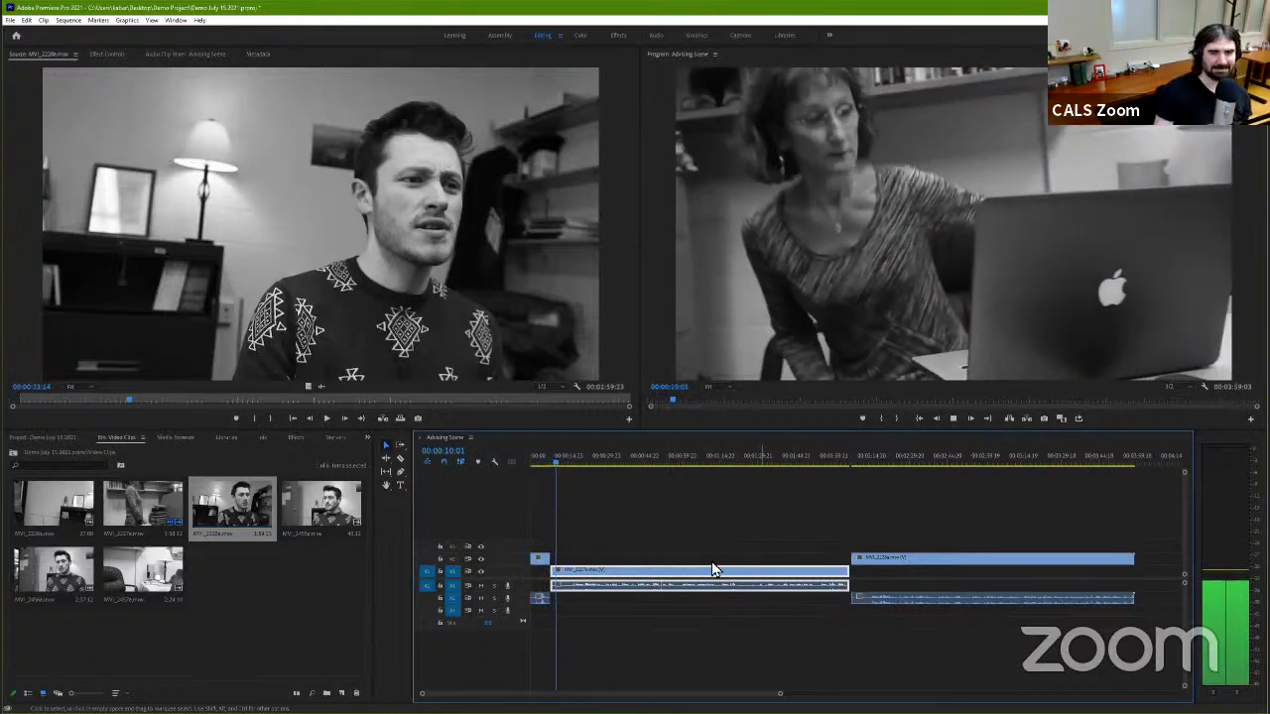
key("space")
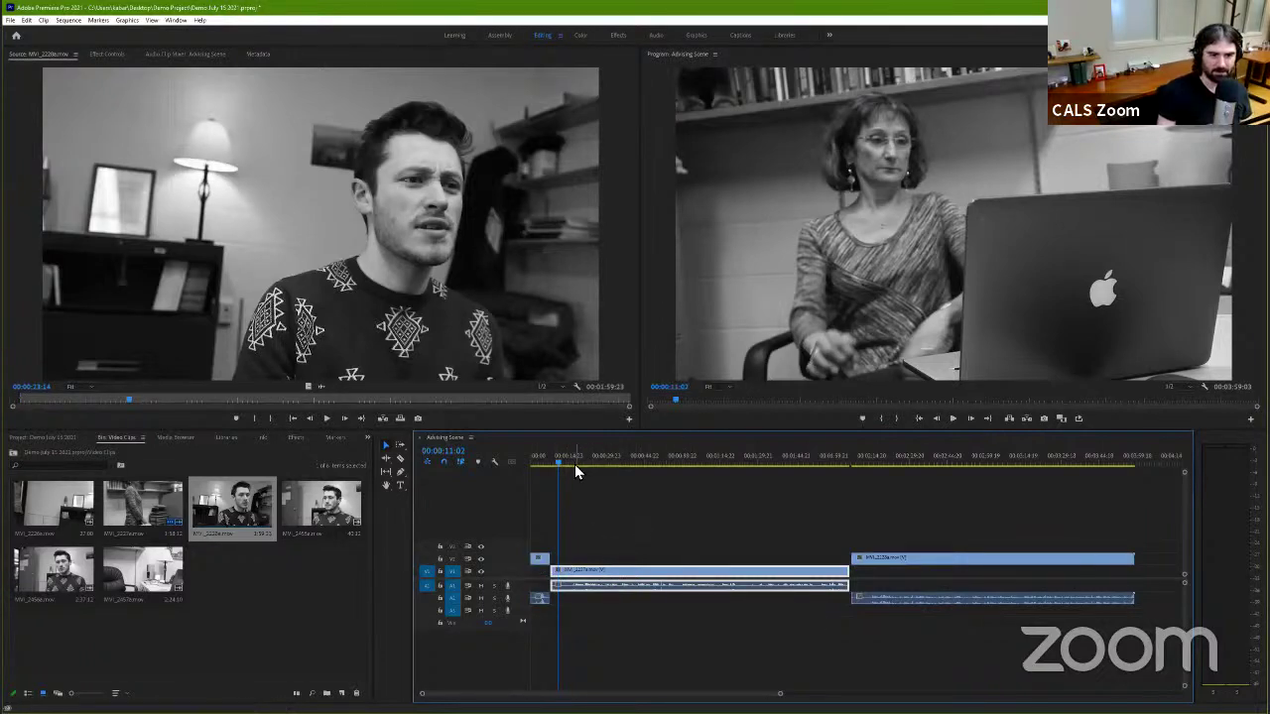
Step: Extend the short opening MVI_2228a piece to overlap MVI_2227a's start, then preview from five seconds
left_click_drag(558, 469, 547, 475)
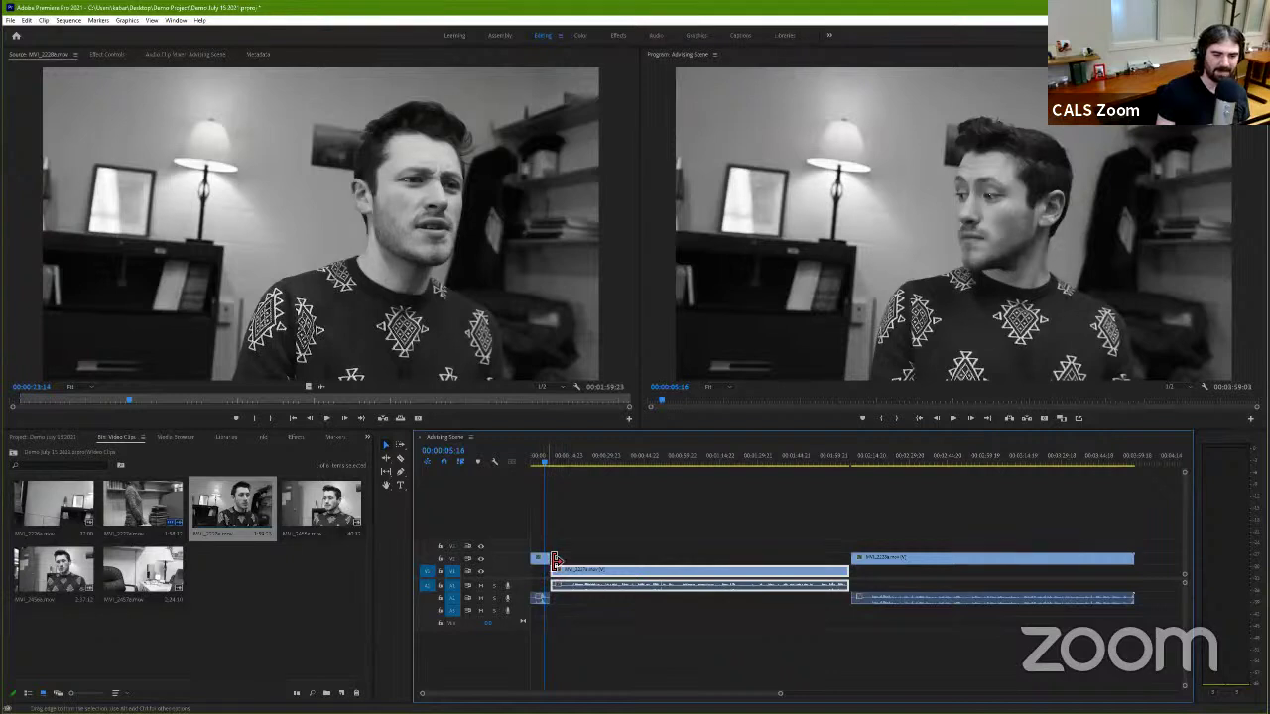
left_click_drag(545, 460, 541, 466)
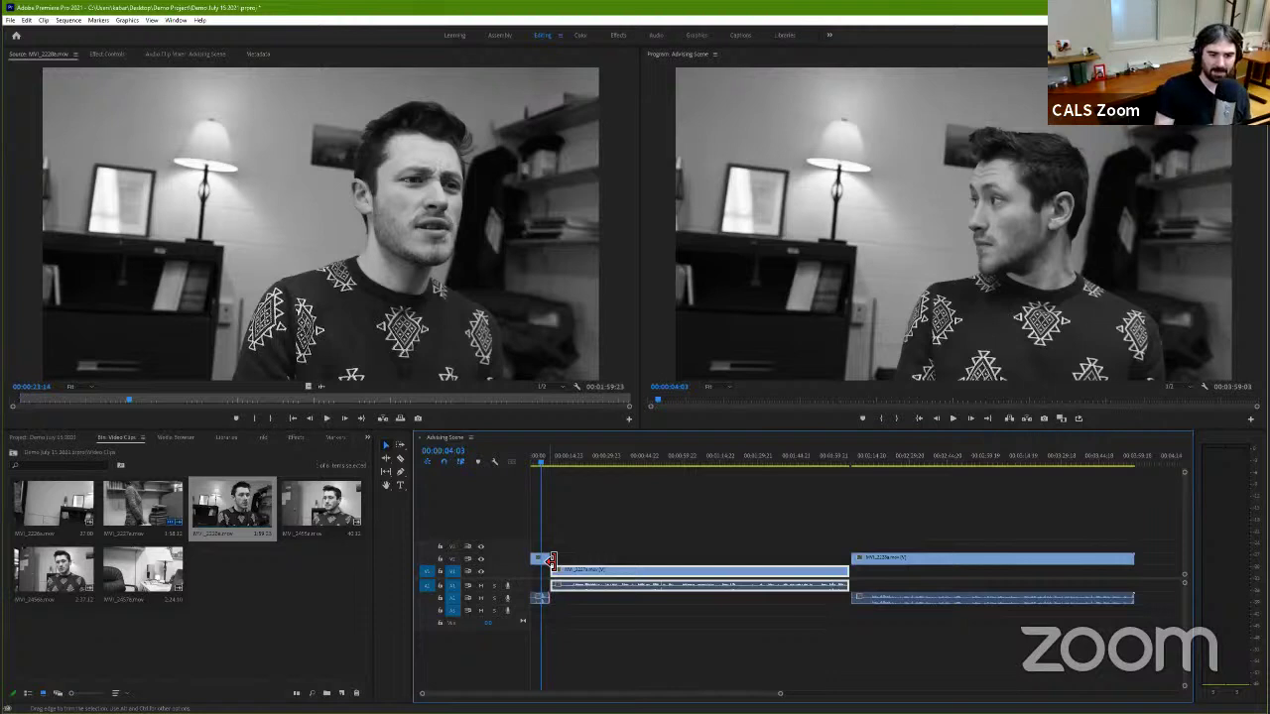
left_click_drag(552, 561, 565, 558)
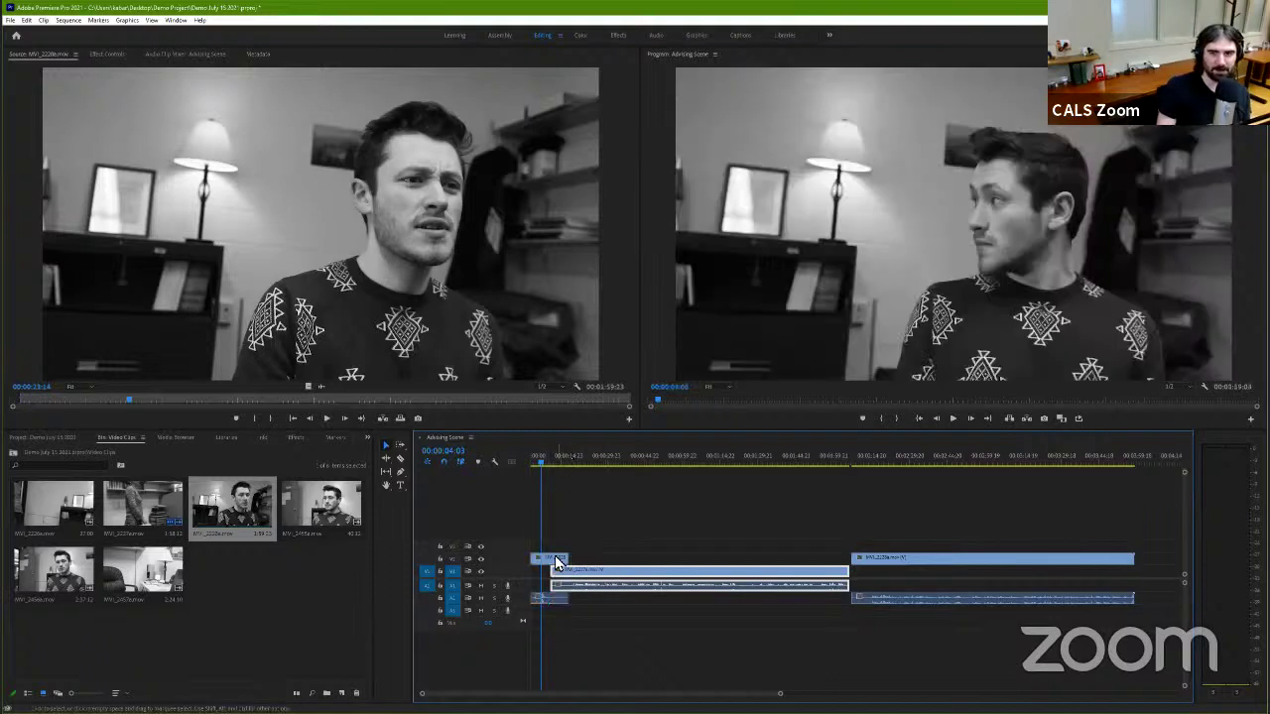
left_click_drag(555, 464, 541, 472)
key("space")
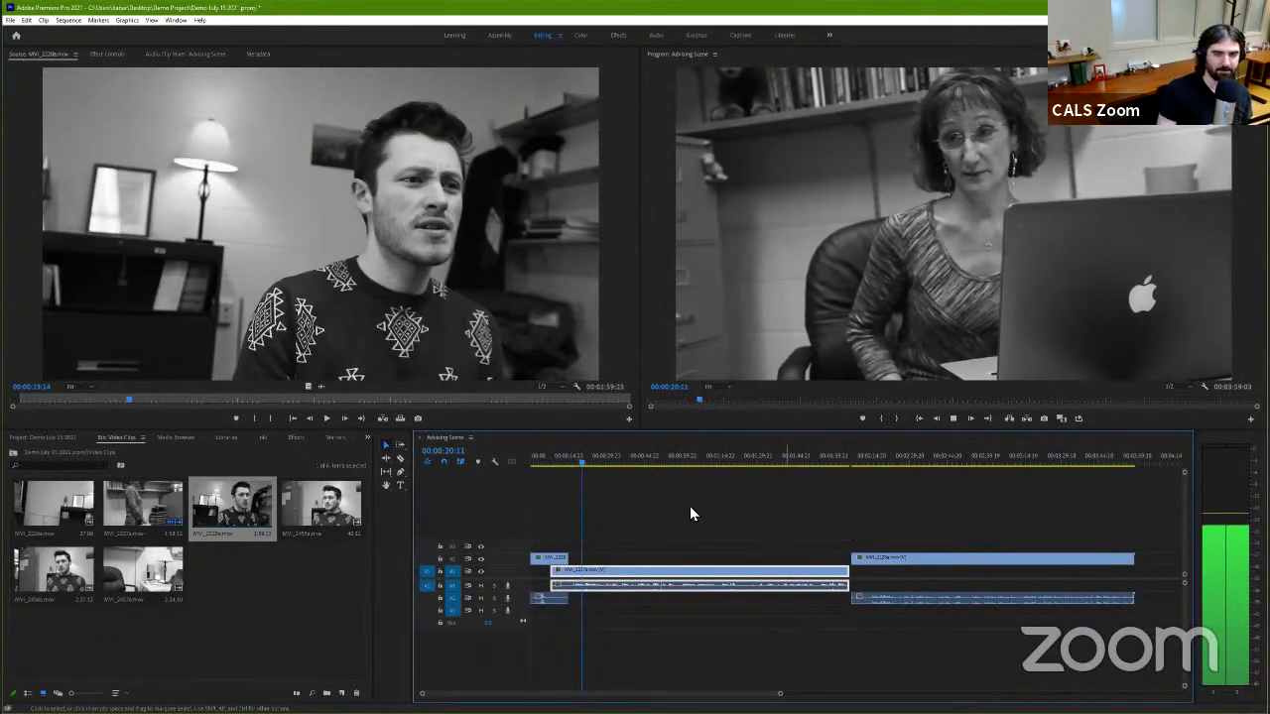
Step: Trim the start of MVI_2227a at the cut and replay from just before it
key("space")
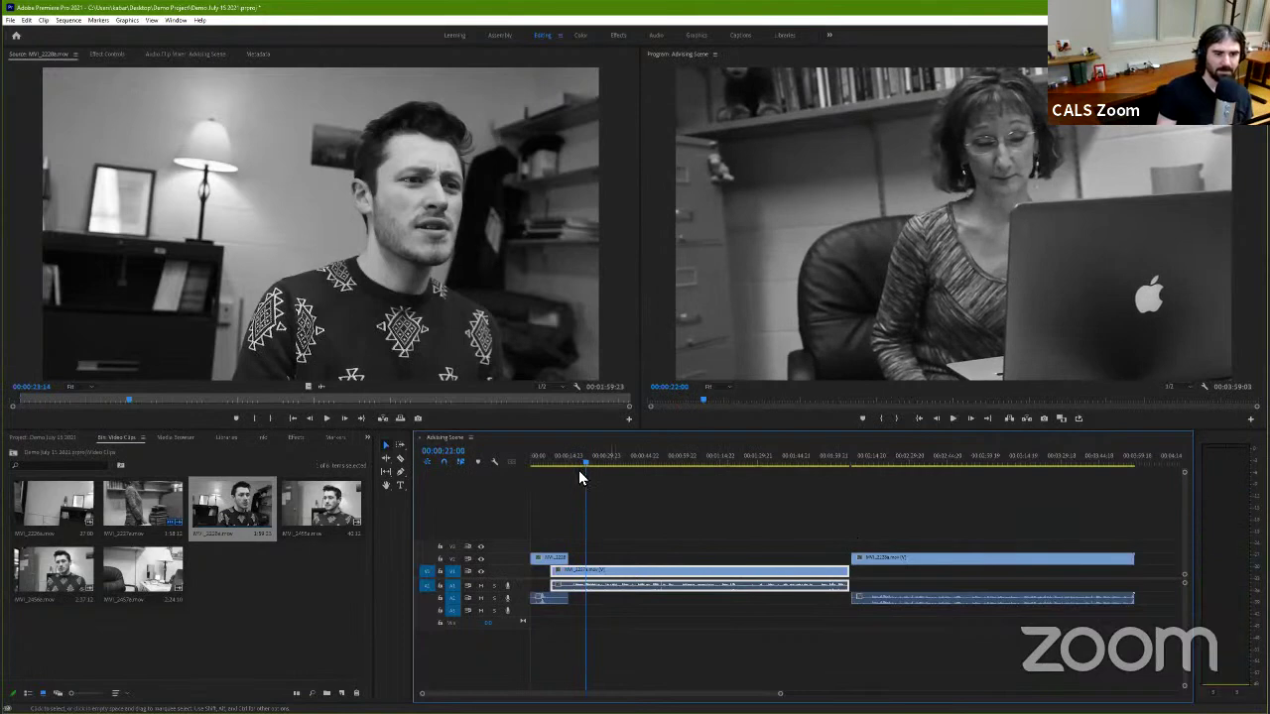
left_click_drag(573, 464, 551, 478)
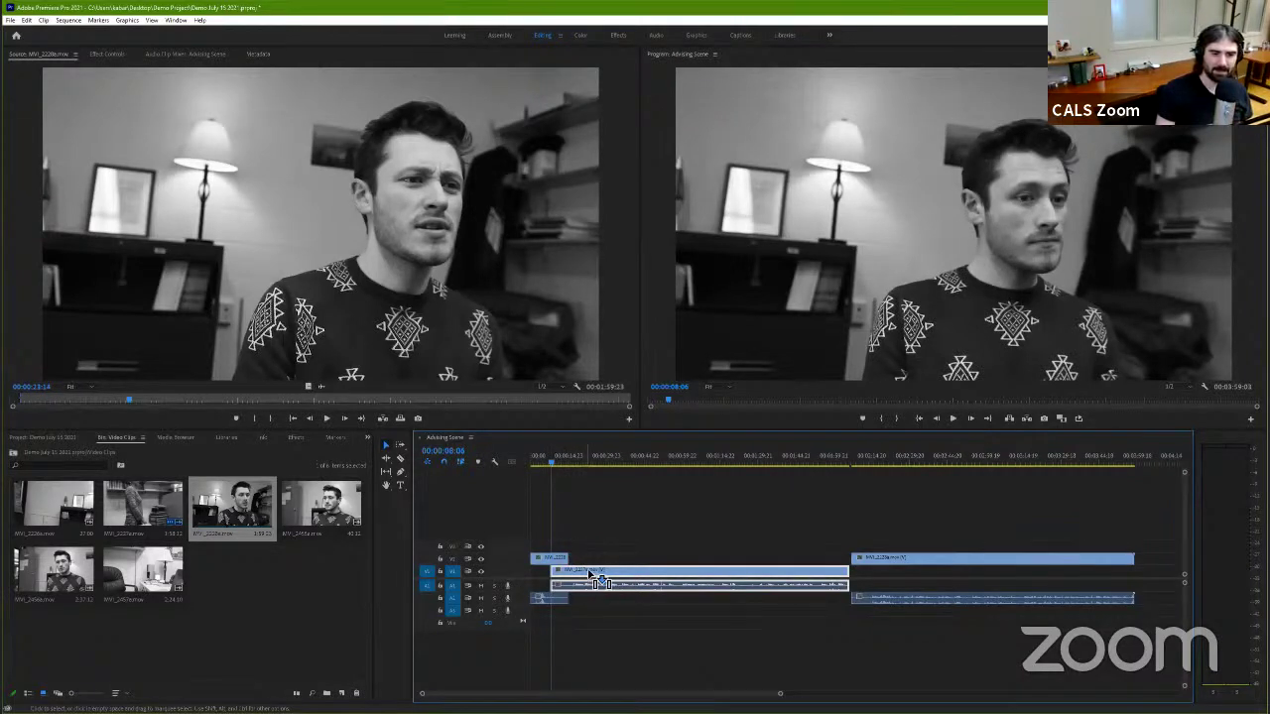
left_click_drag(561, 568, 553, 560)
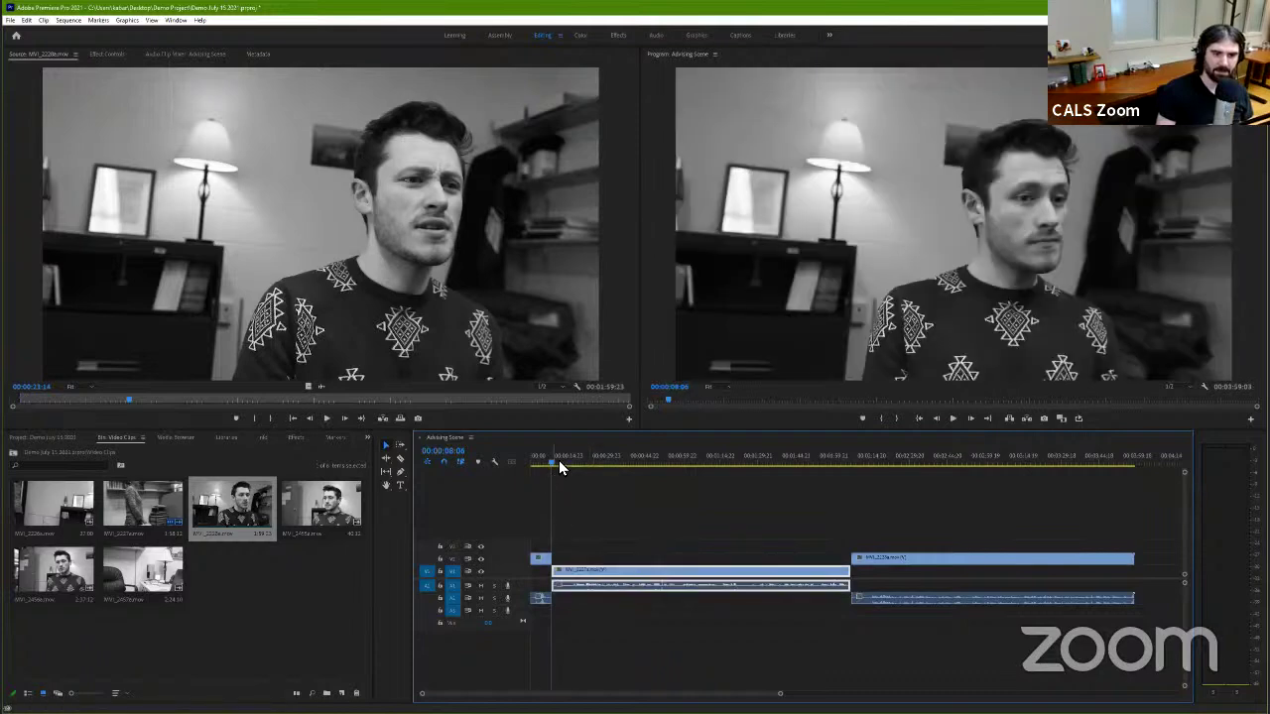
key("space")
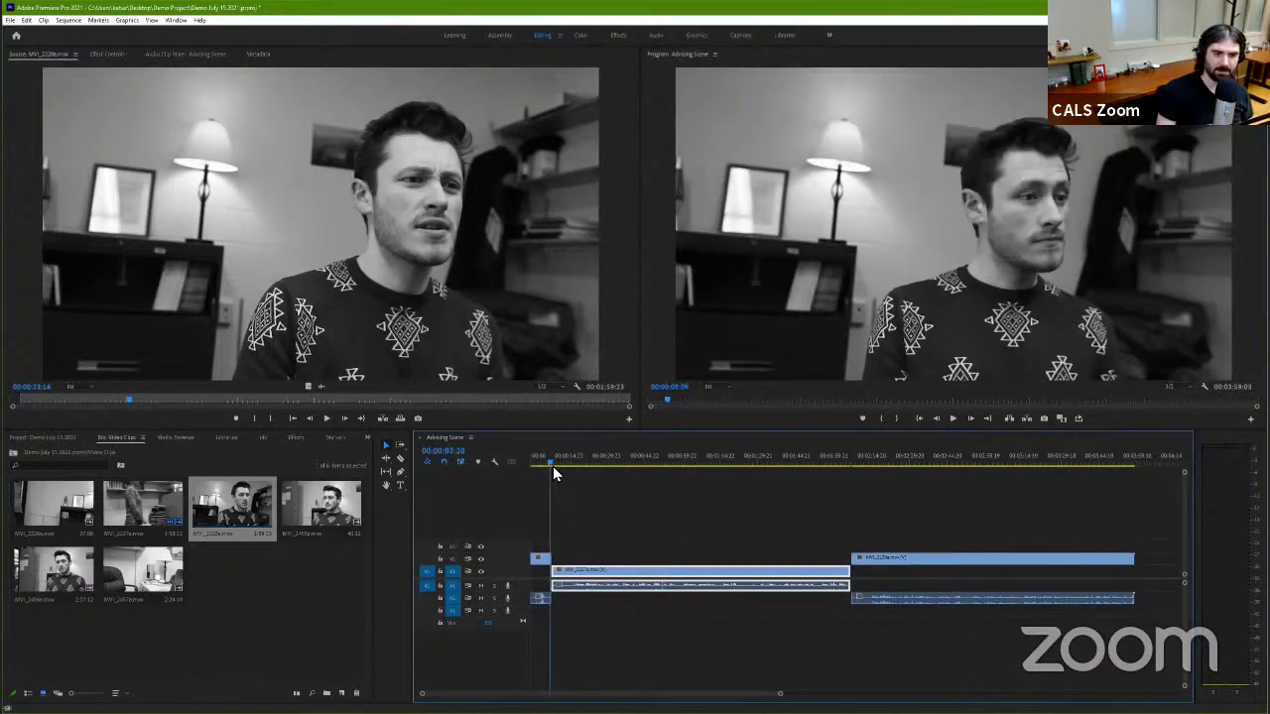
left_click(547, 471)
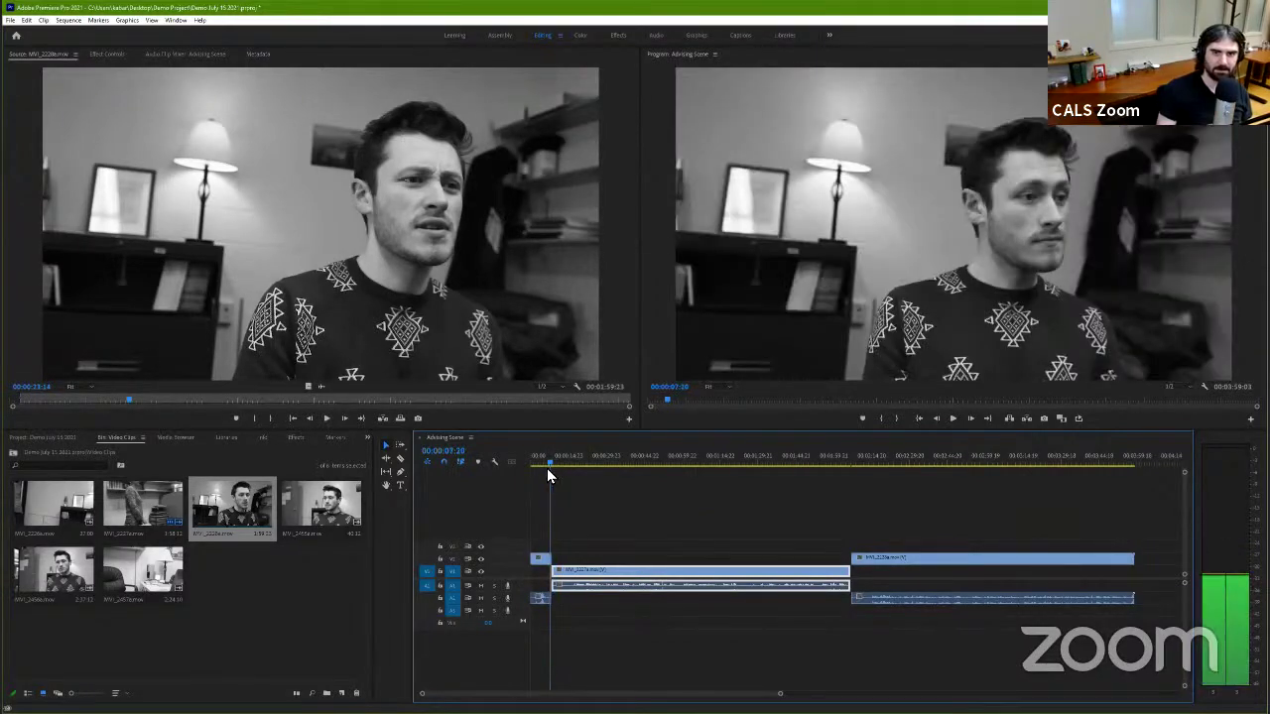
left_click(544, 468)
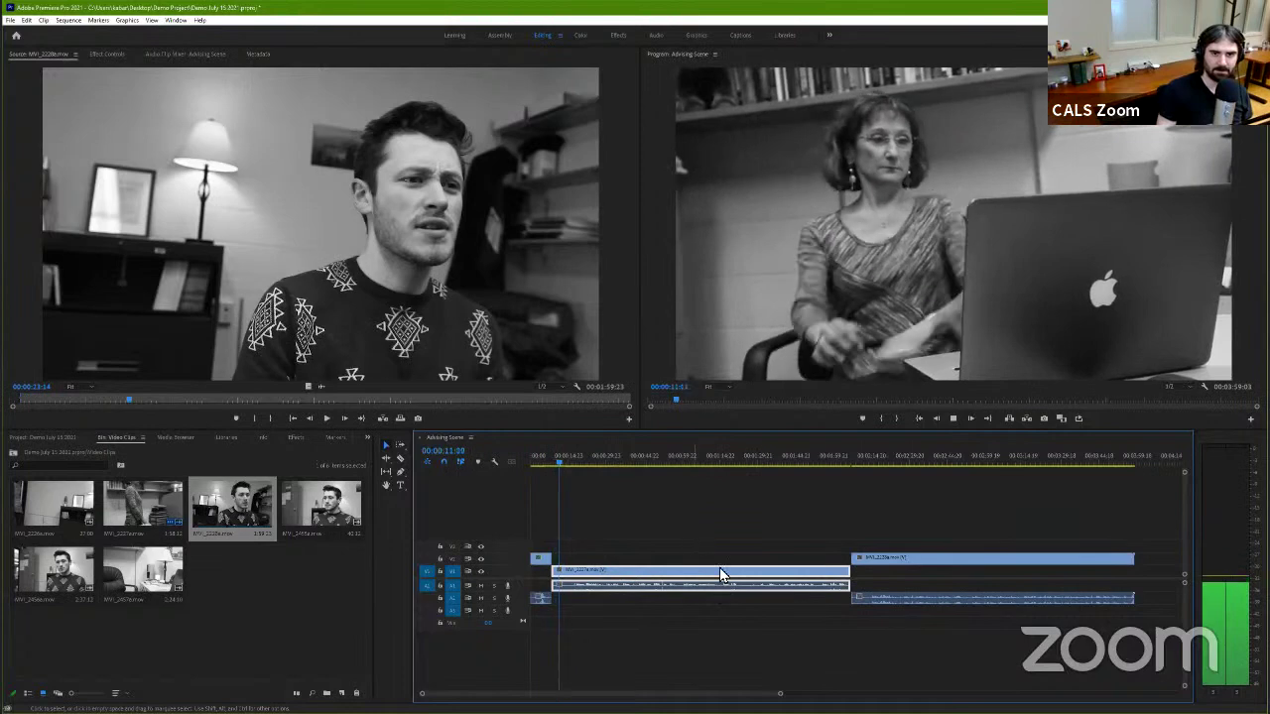
key("space")
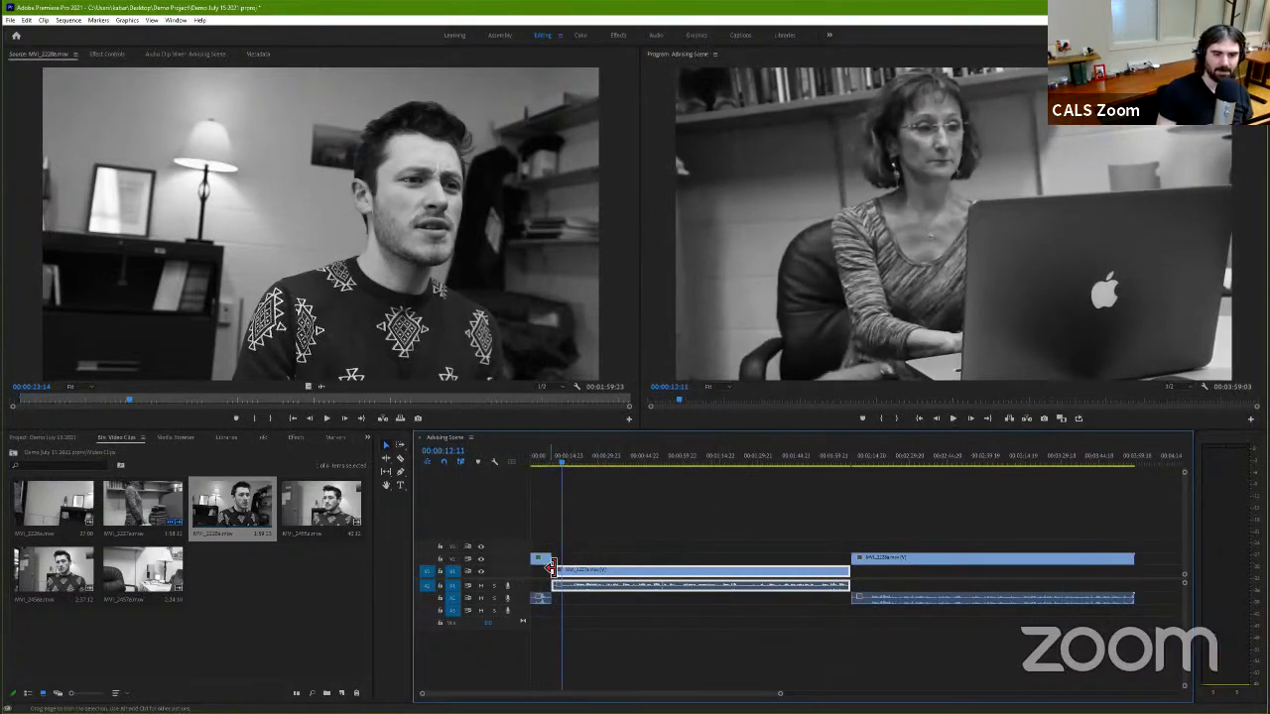
Step: Trim MVI_2227a's start a little more and review from around six seconds
left_click_drag(552, 565, 553, 565)
left_click(546, 459)
key("space")
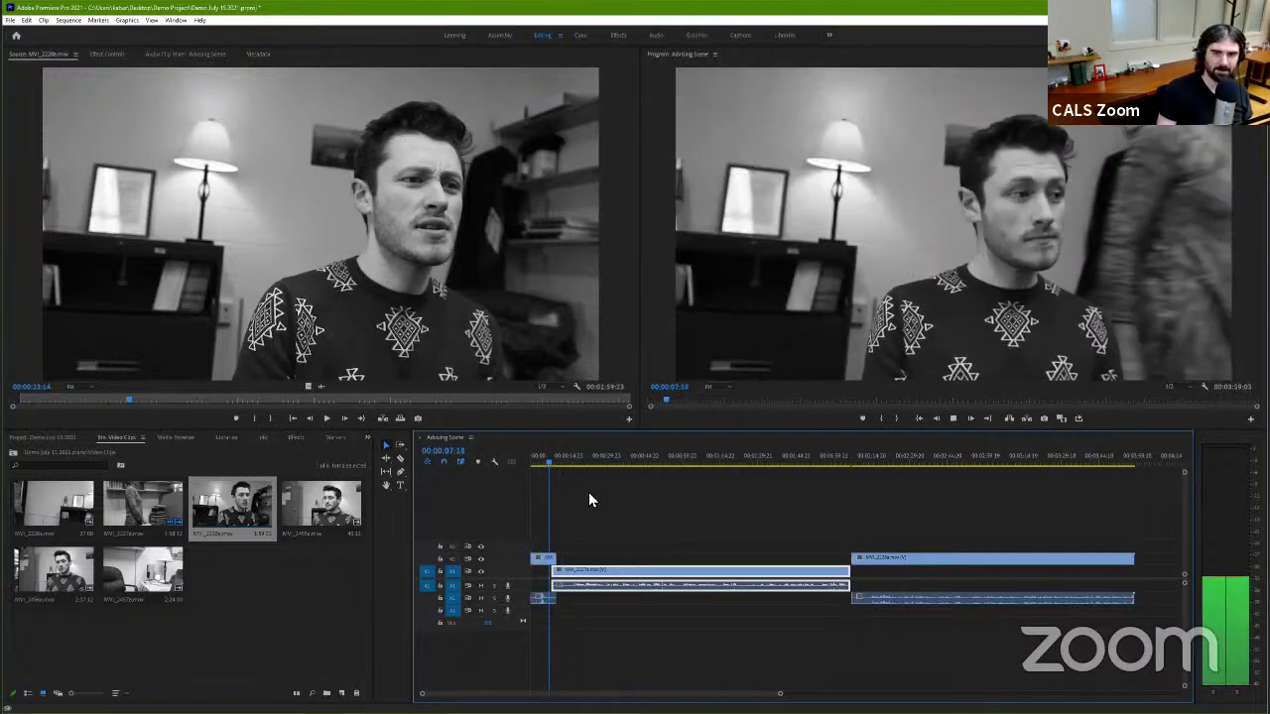
key("space")
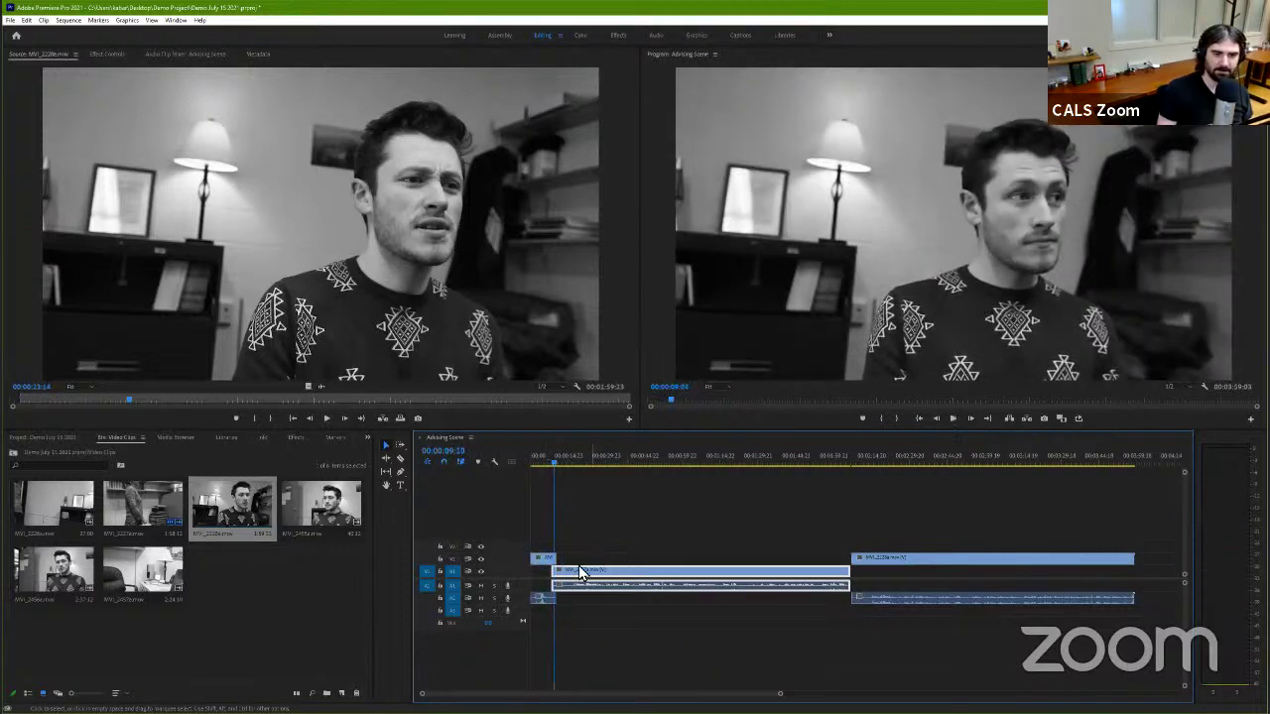
Step: Shift MVI_2227a slightly later and readjust its start beneath the short opening clip
left_click_drag(577, 576, 578, 575)
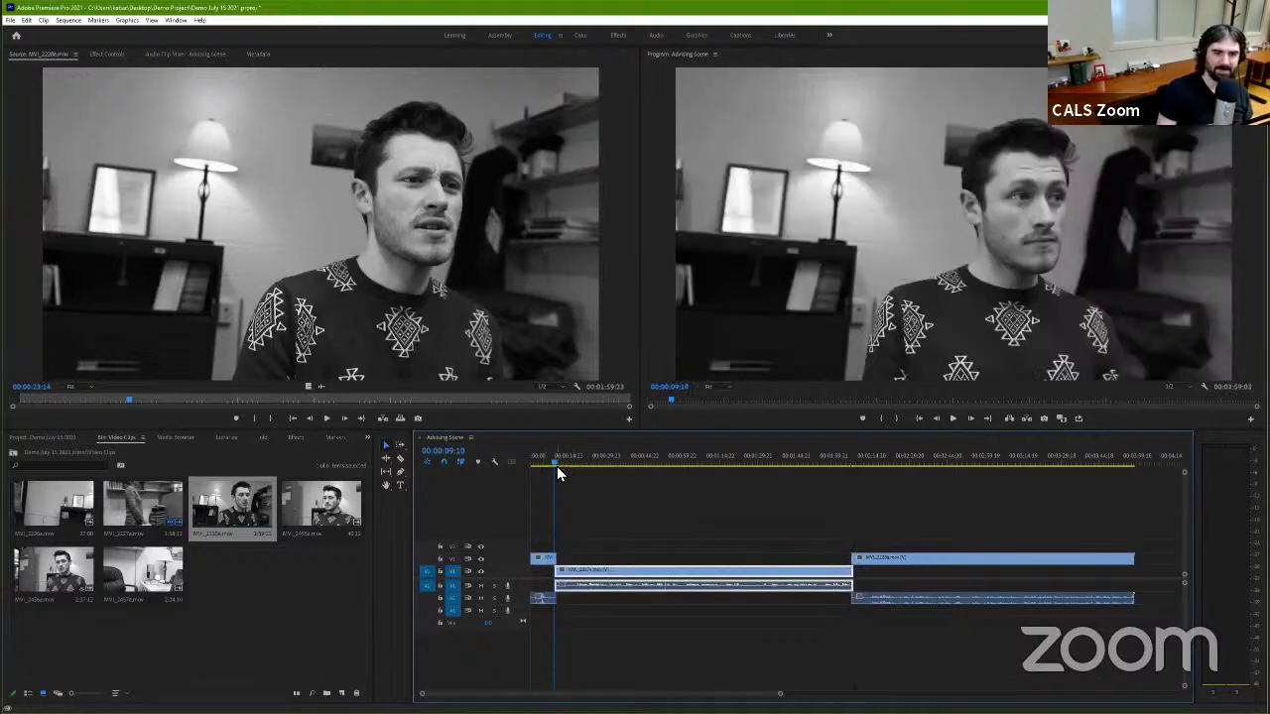
left_click(545, 561)
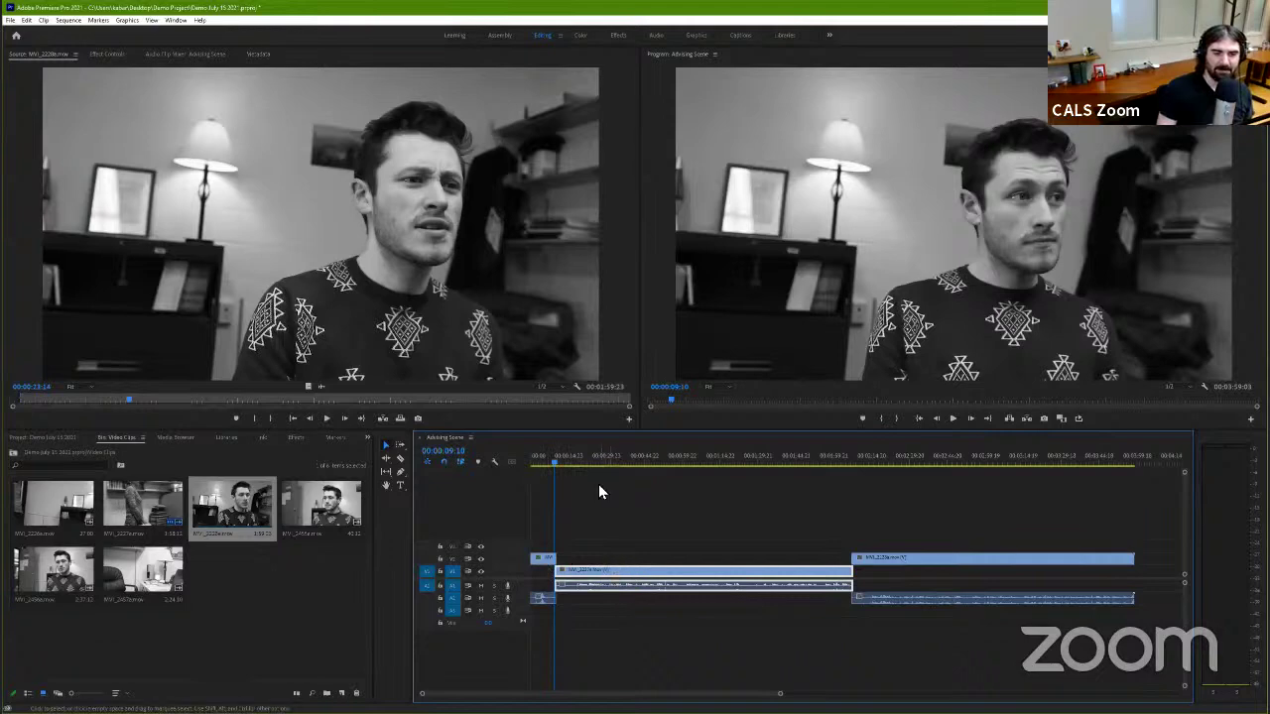
left_click_drag(560, 468, 561, 464)
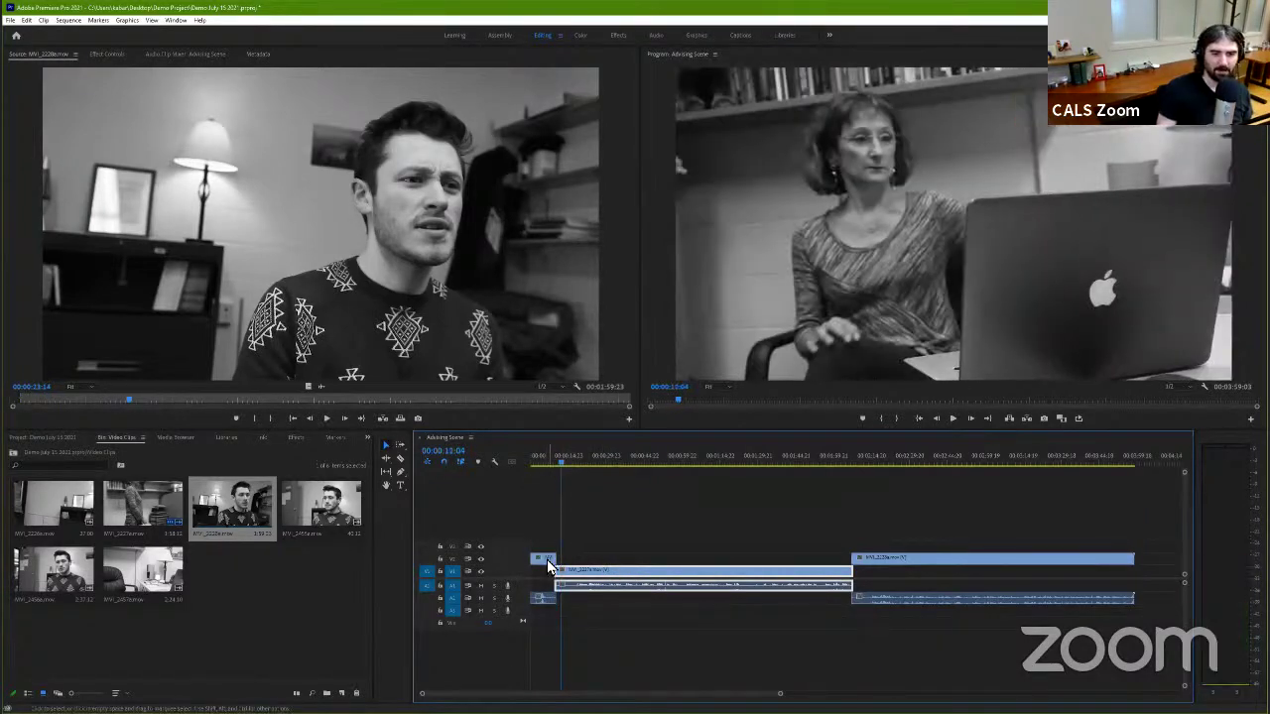
left_click(545, 560)
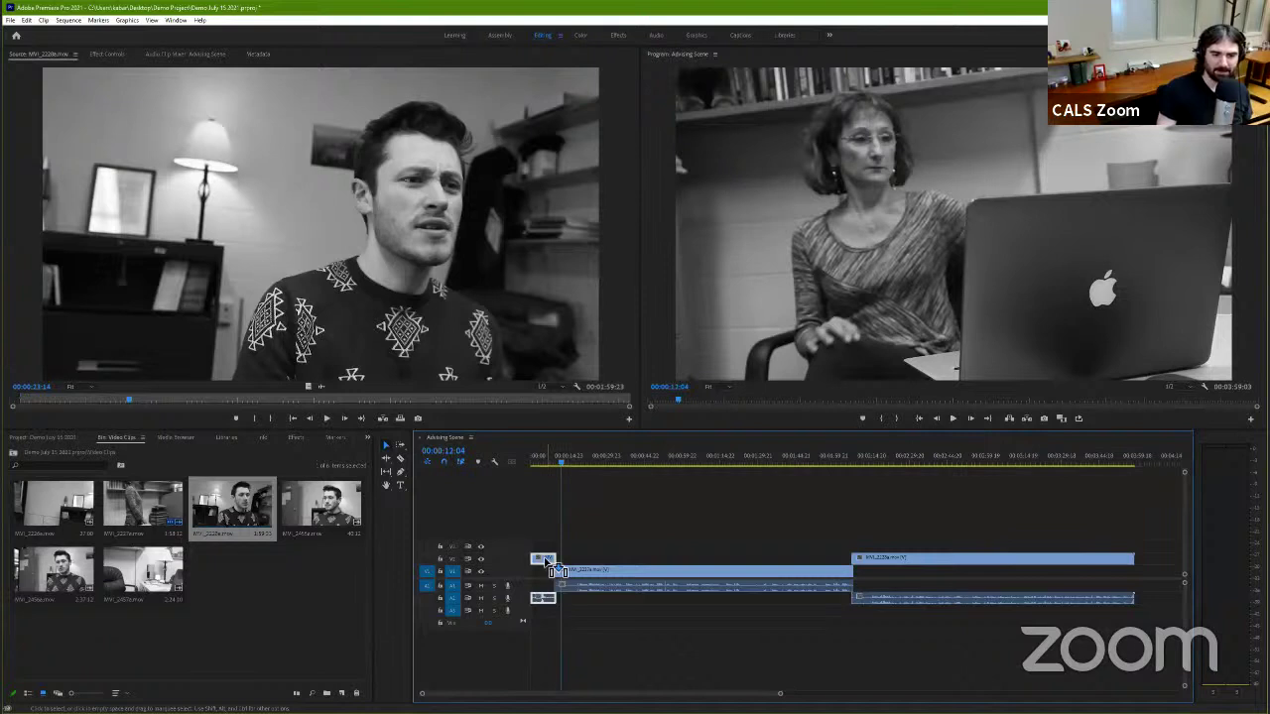
left_click_drag(552, 582, 553, 580)
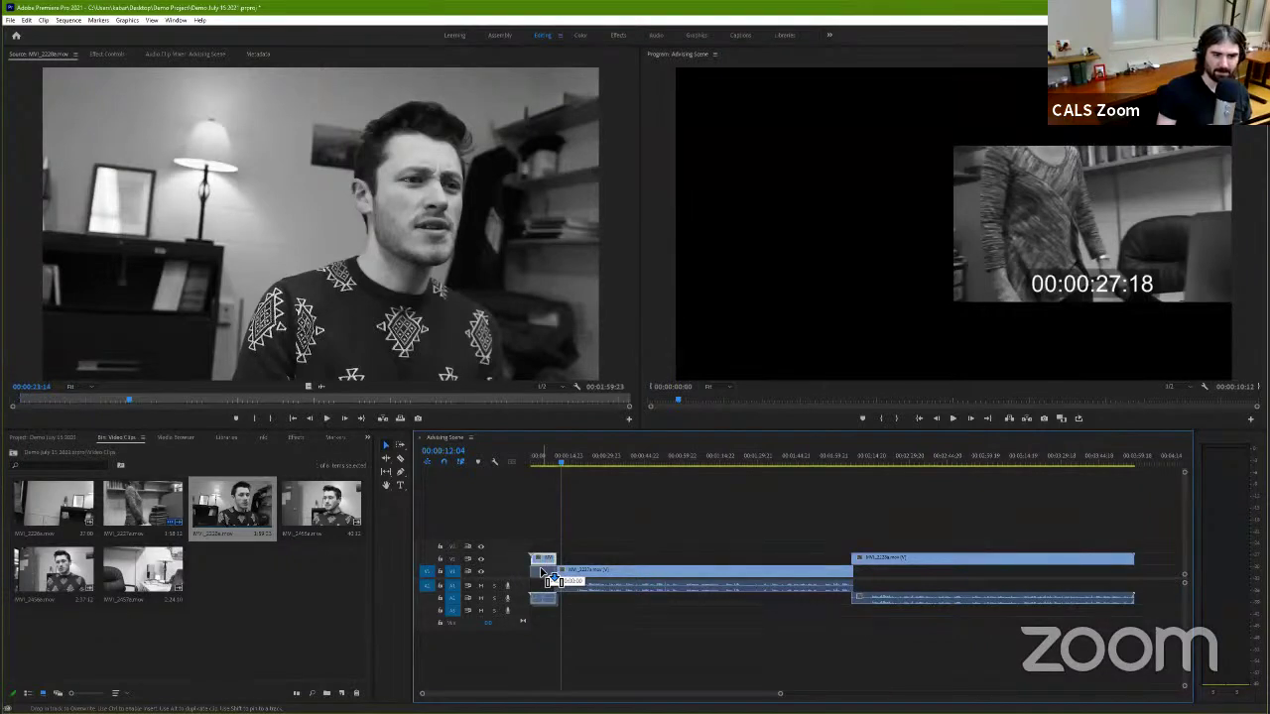
left_click_drag(552, 581, 555, 580)
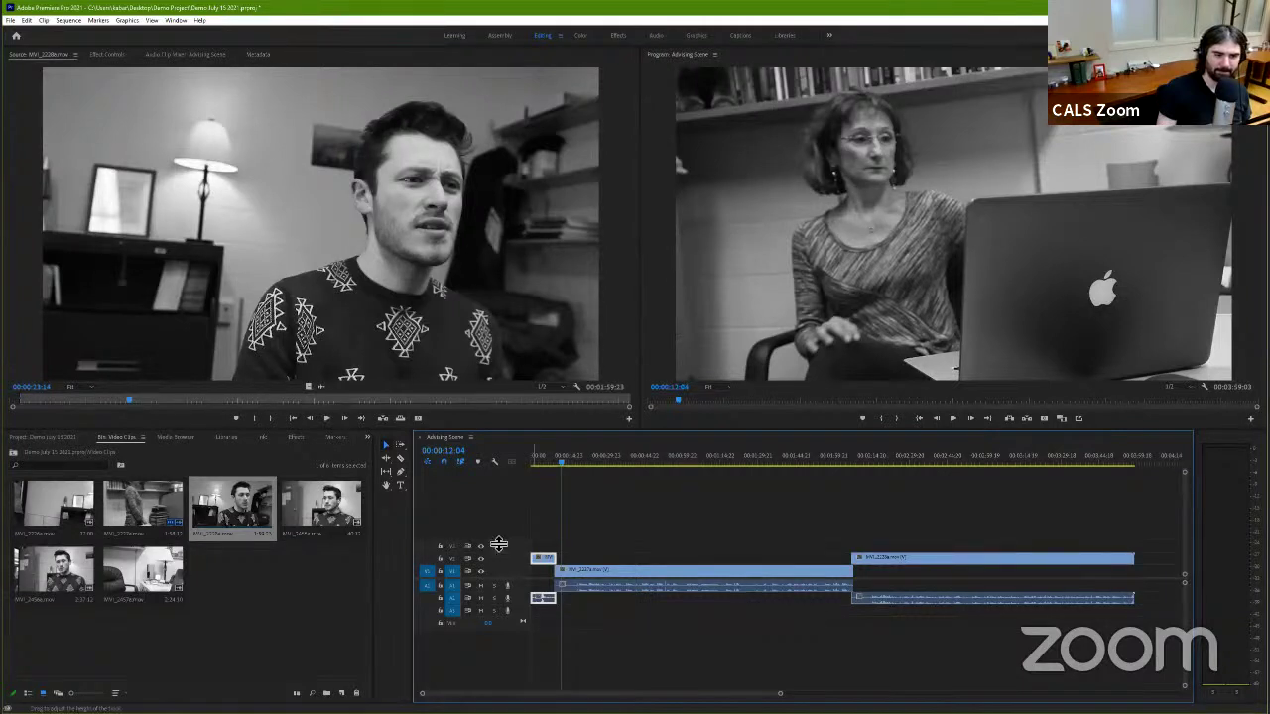
Step: Enlarge the V1 and A2 tracks and move MVI_2228a down onto V1 at the sequence start
left_click_drag(493, 541, 514, 550)
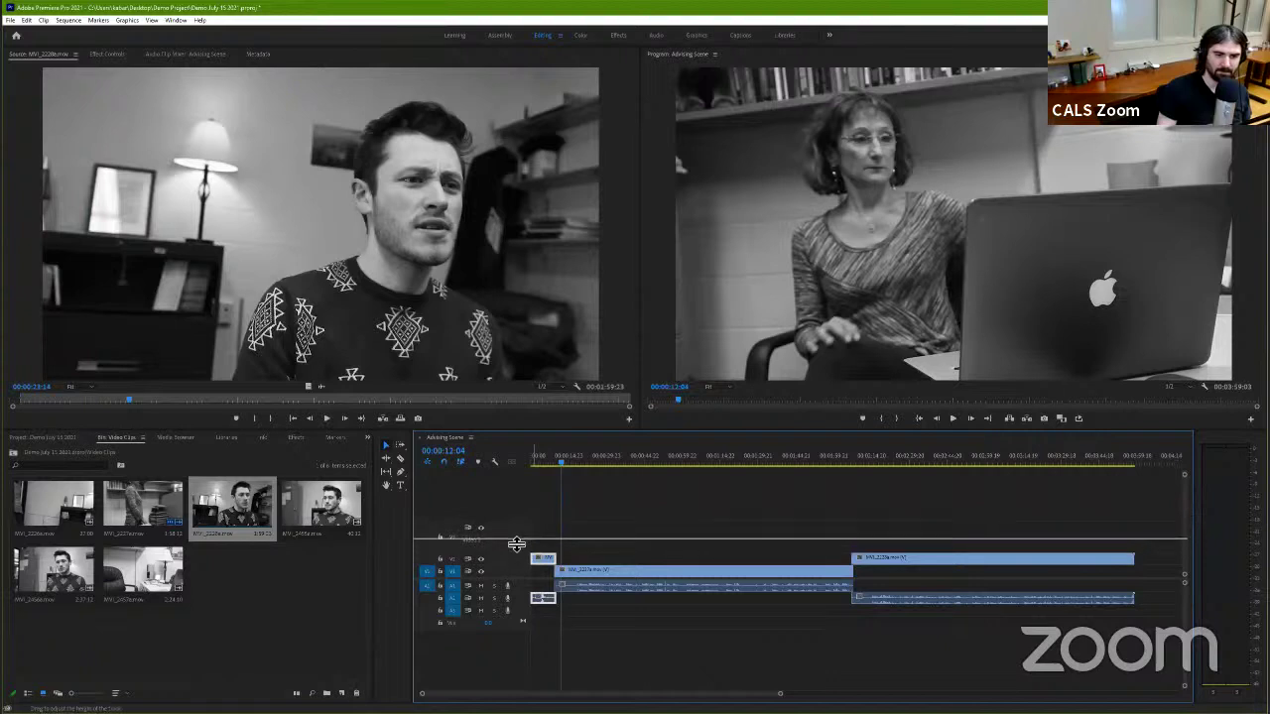
left_click_drag(514, 550, 513, 538)
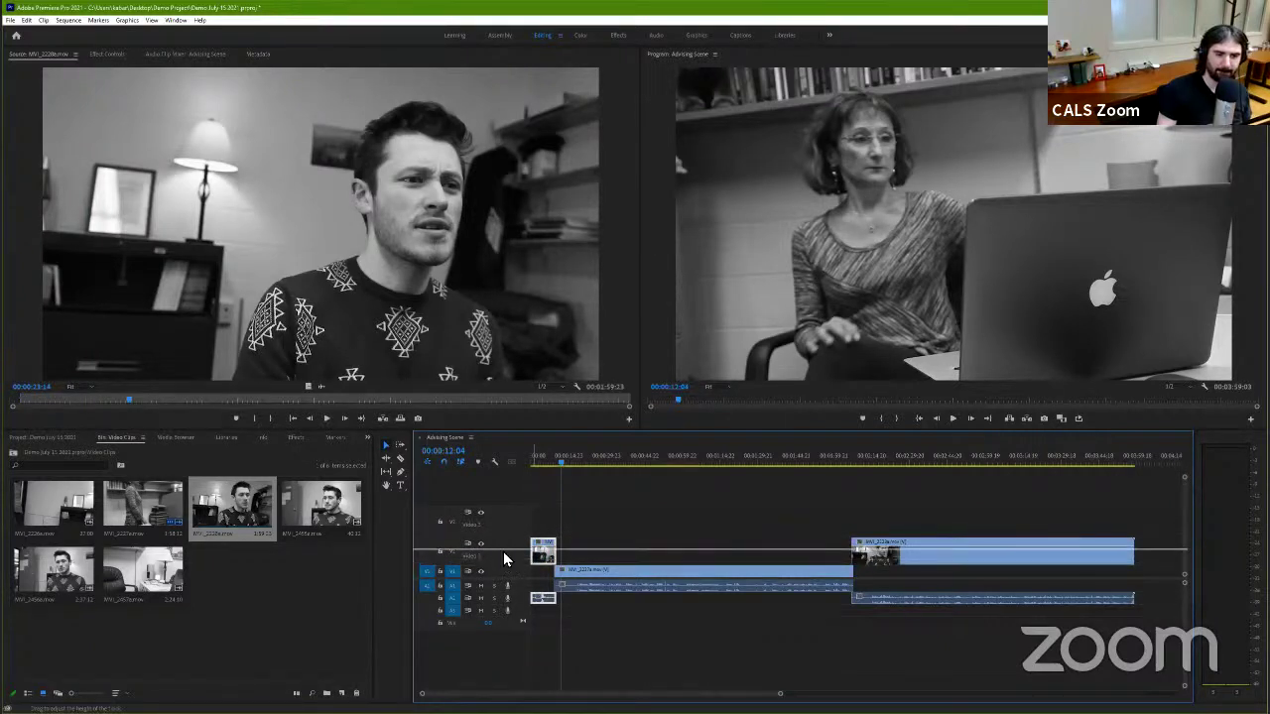
left_click_drag(506, 561, 516, 617)
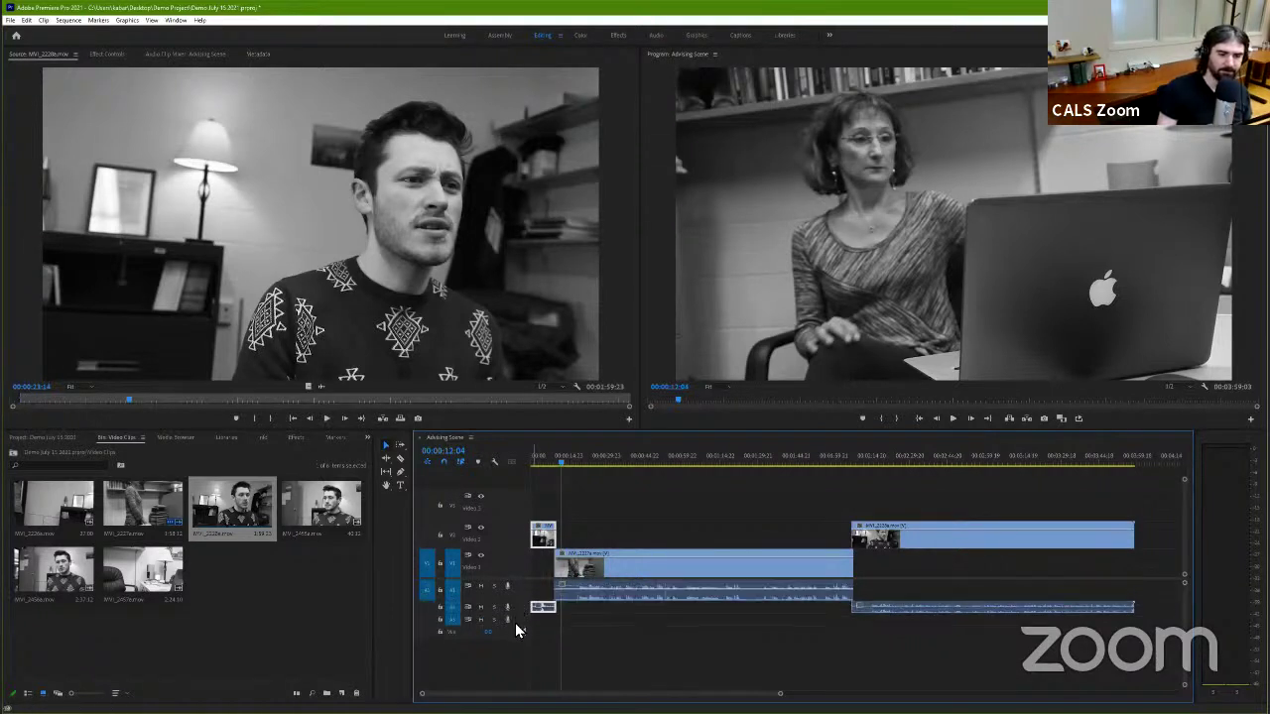
left_click_drag(516, 612, 517, 647)
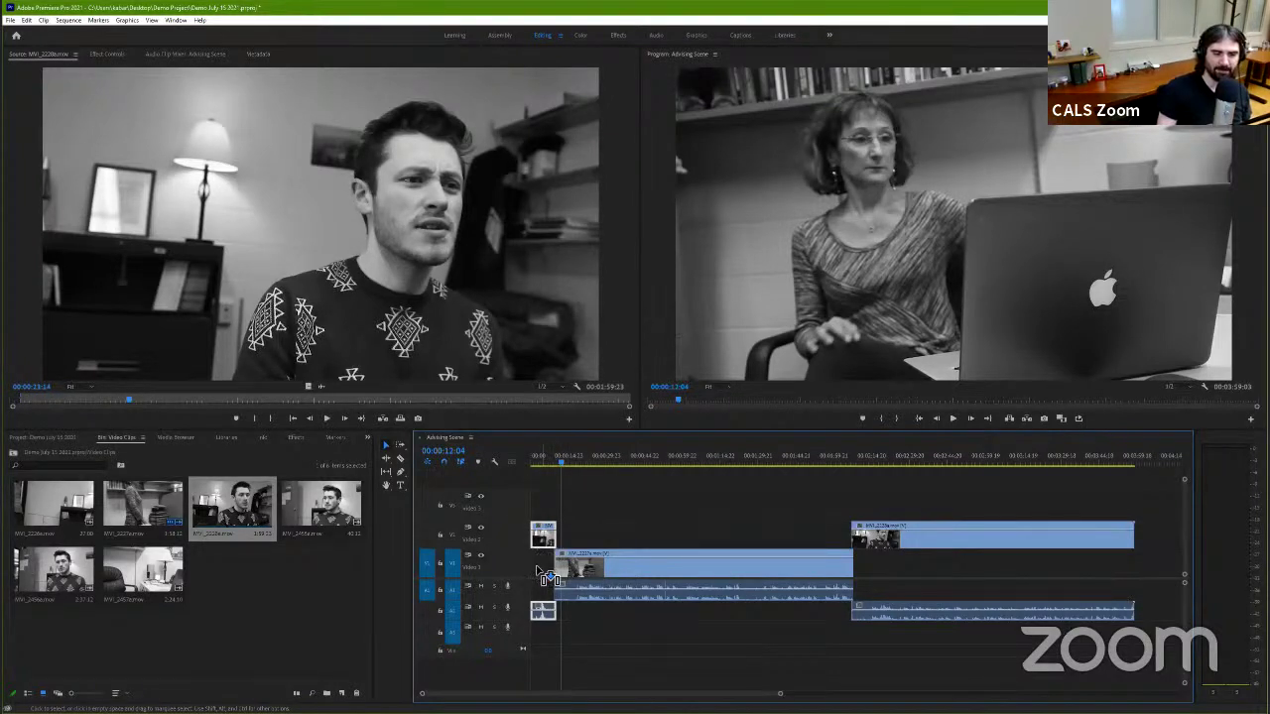
left_click_drag(544, 567, 561, 518)
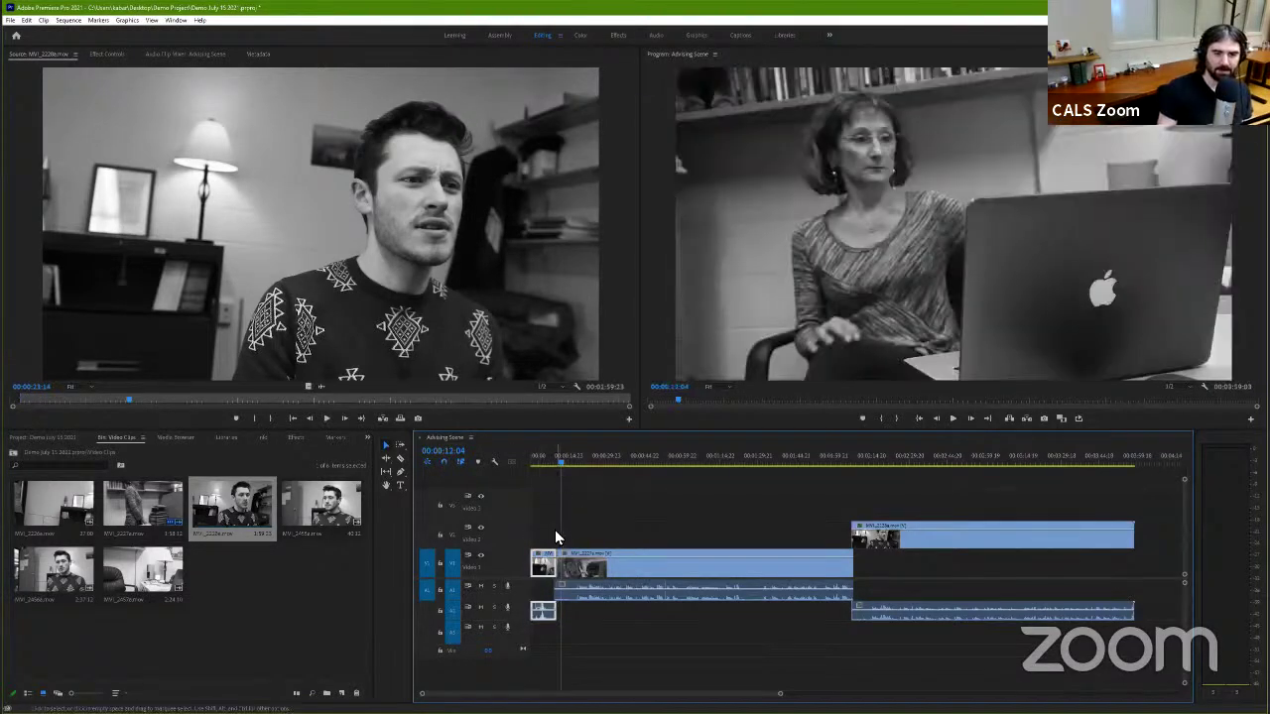
left_click_drag(561, 465, 549, 467)
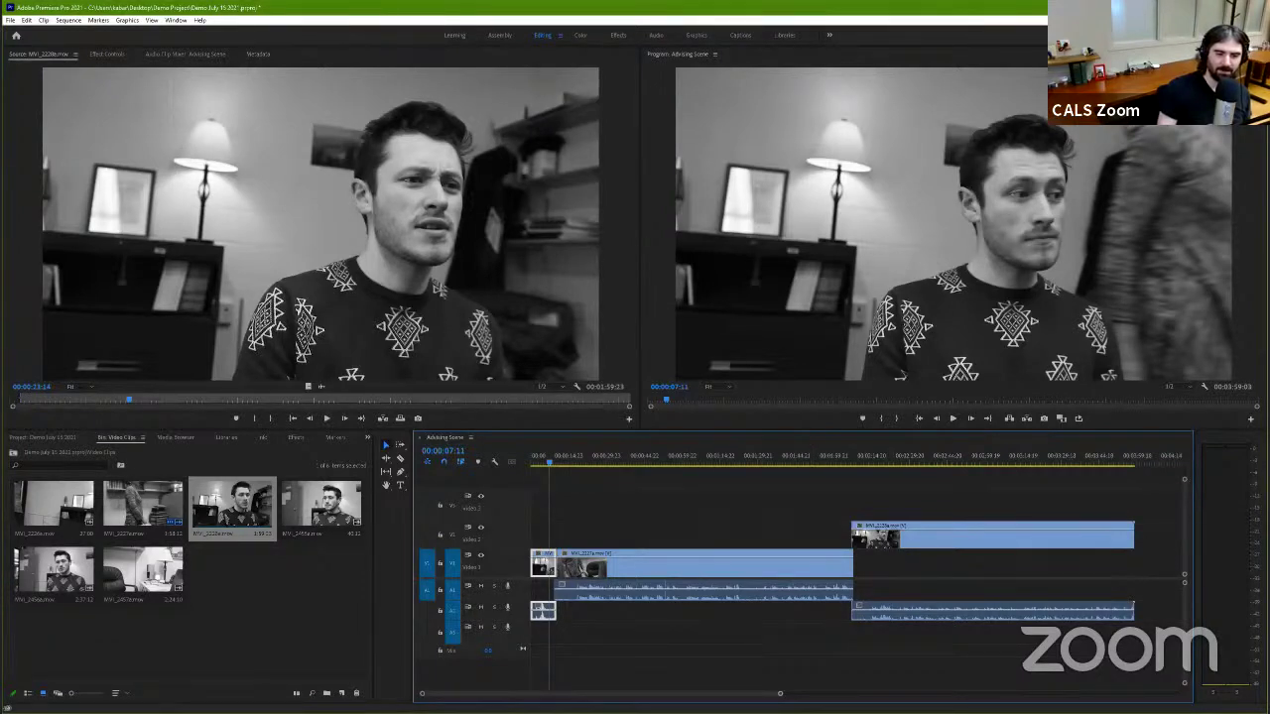
left_click_drag(779, 694, 824, 694)
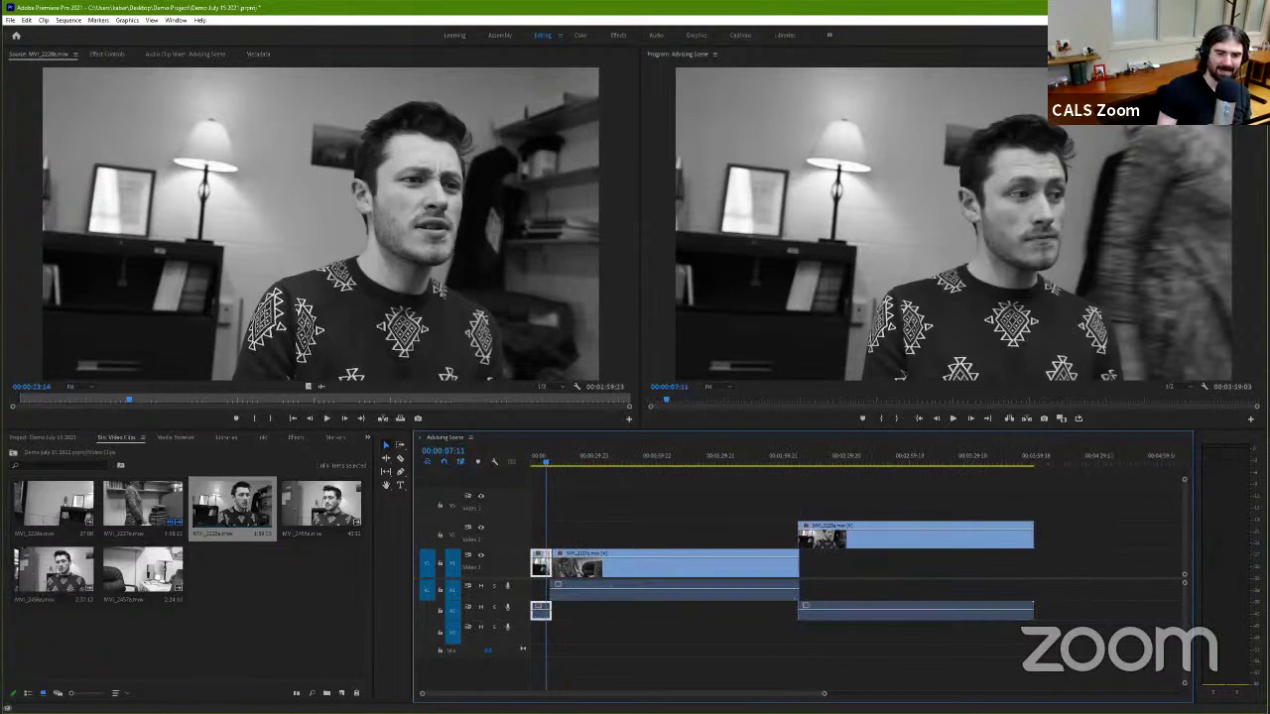
key("ctrl+z")
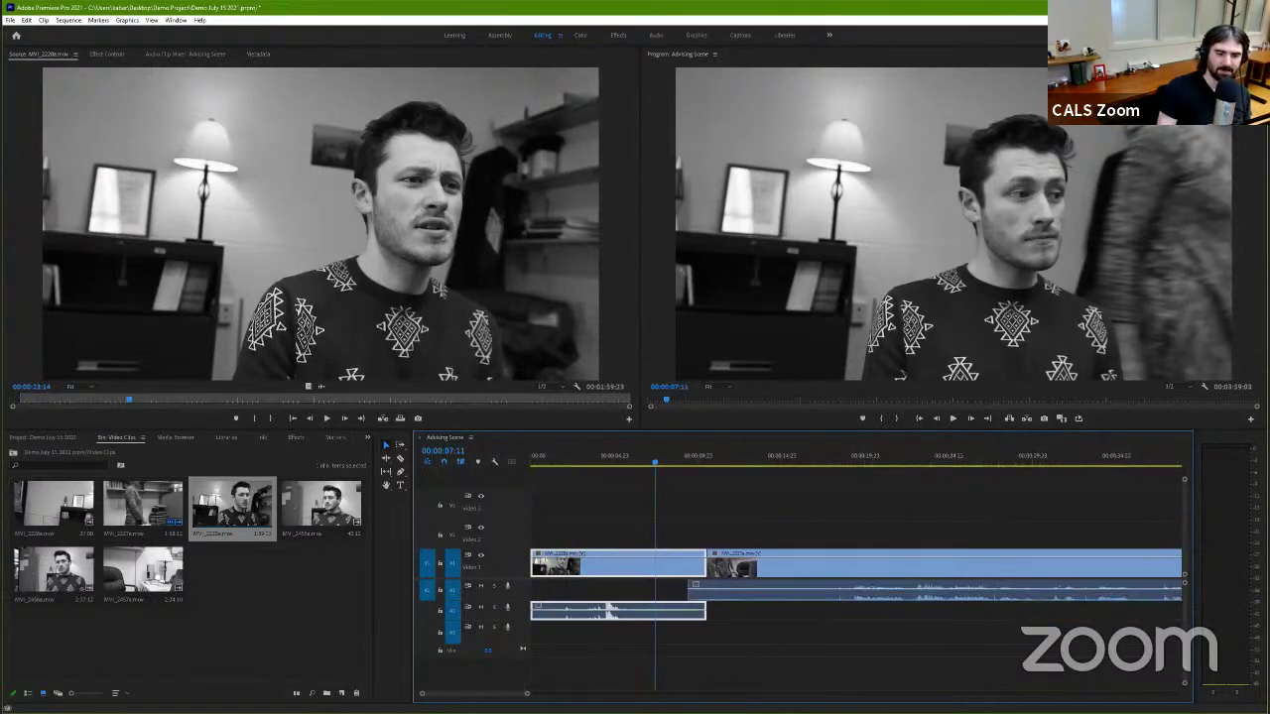
left_click_drag(527, 693, 517, 693)
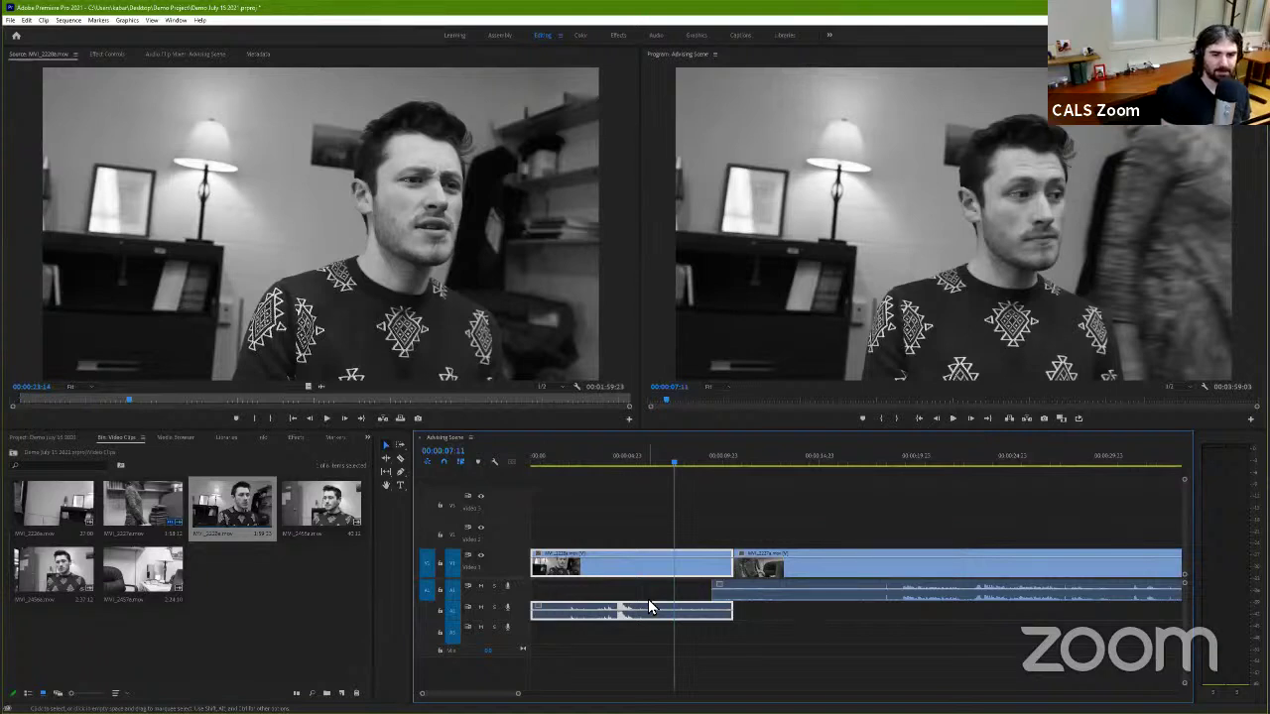
key("equal")
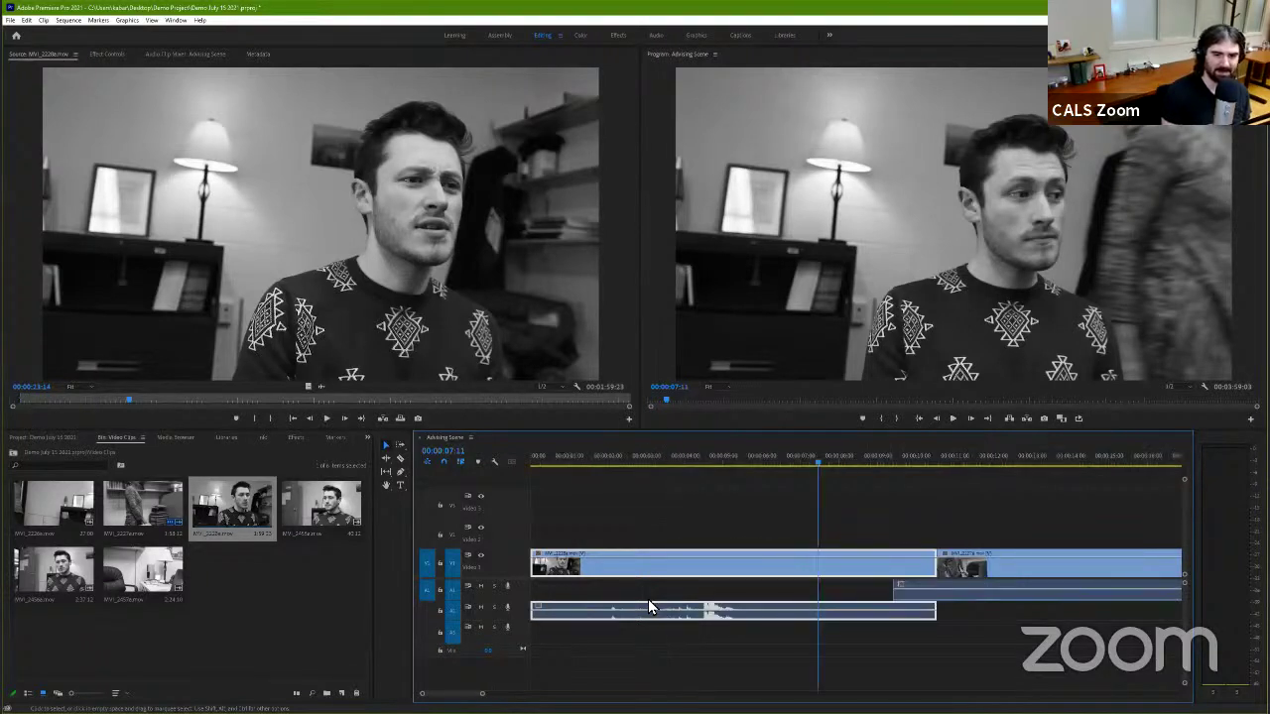
key("equal")
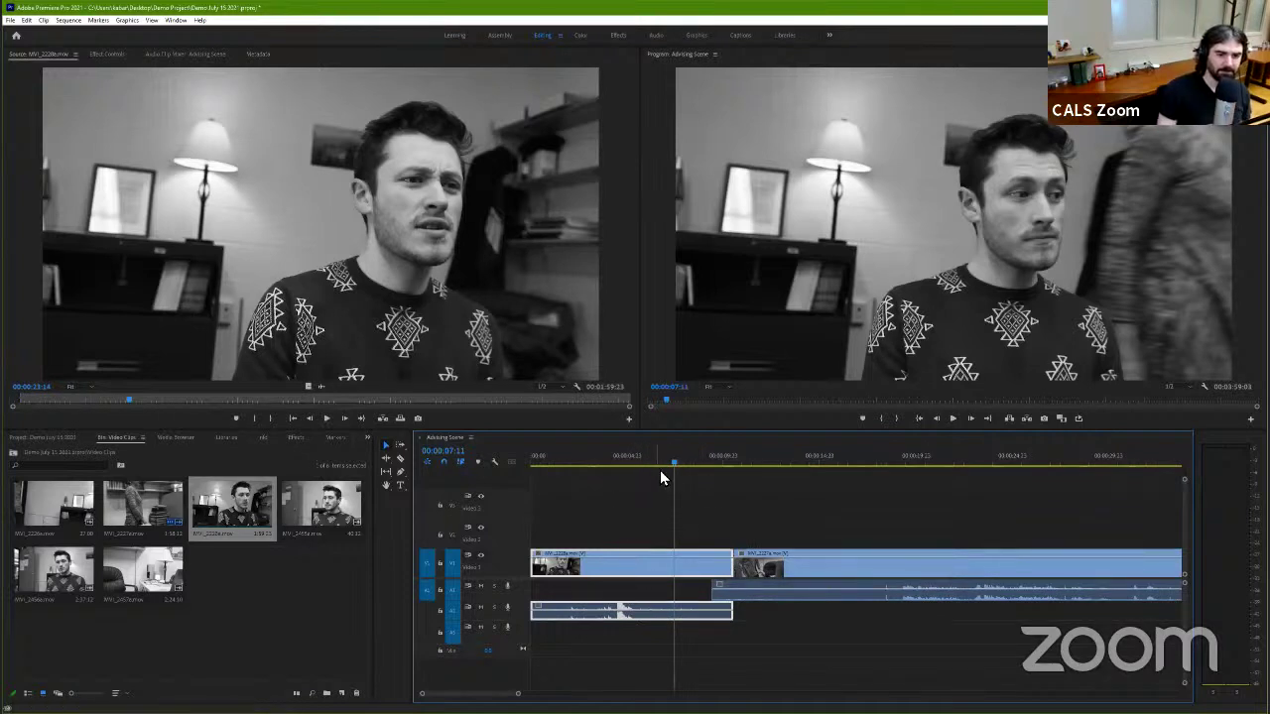
key("space")
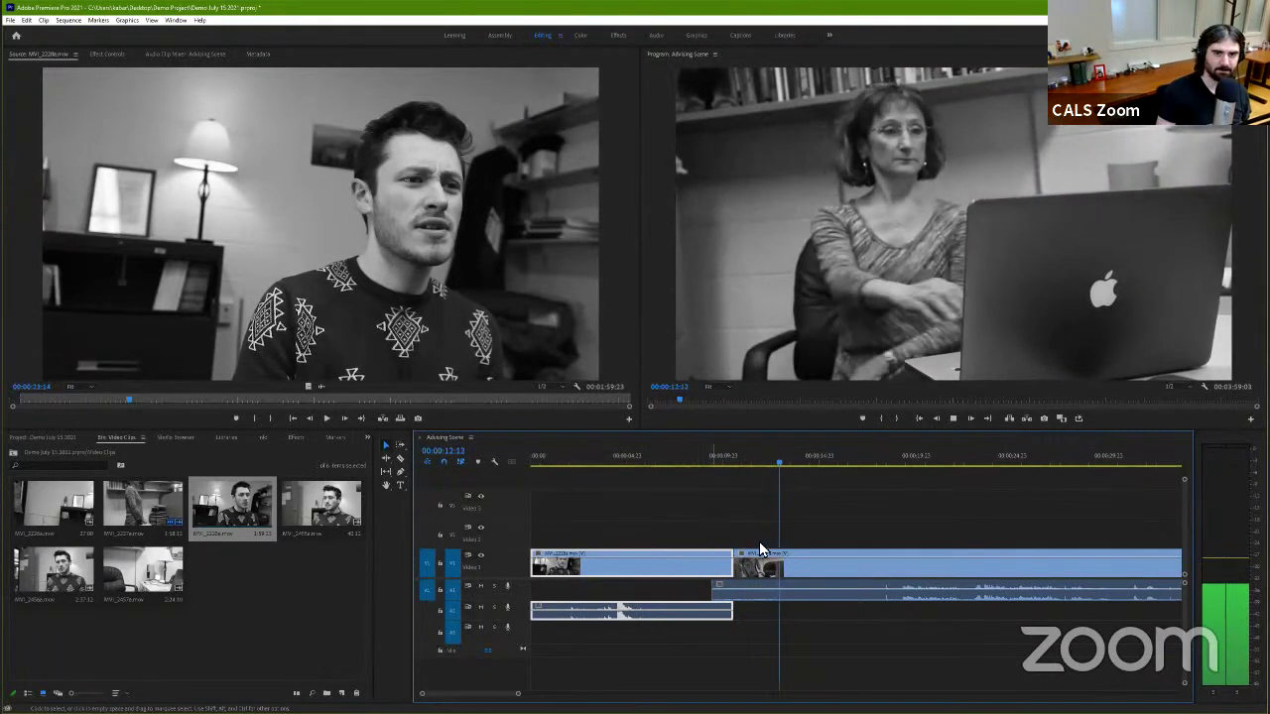
key("space")
mouse_move(743, 465)
left_mouse_down()
mouse_move(709, 464)
mouse_move(721, 471)
left_mouse_up()
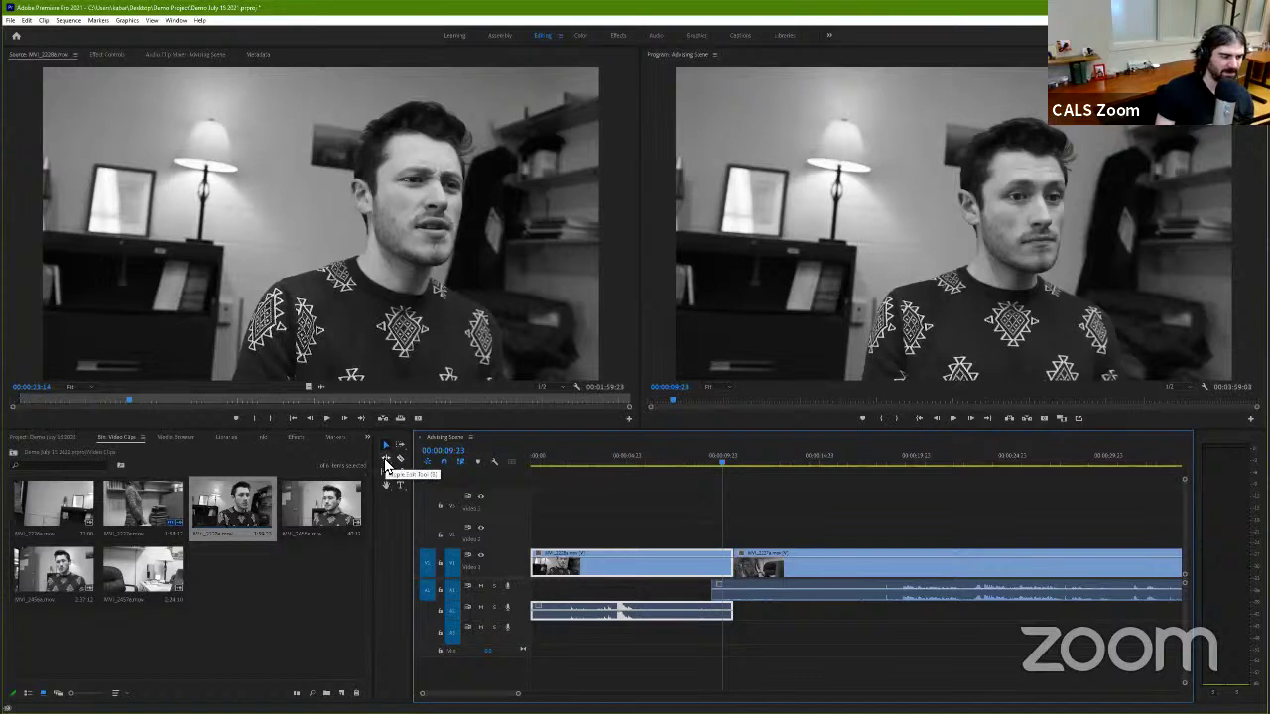
Step: Roll the V1 edit point between MVI_2228a and MVI_2227a slightly earlier with the Rolling Edit Tool
left_click(387, 465)
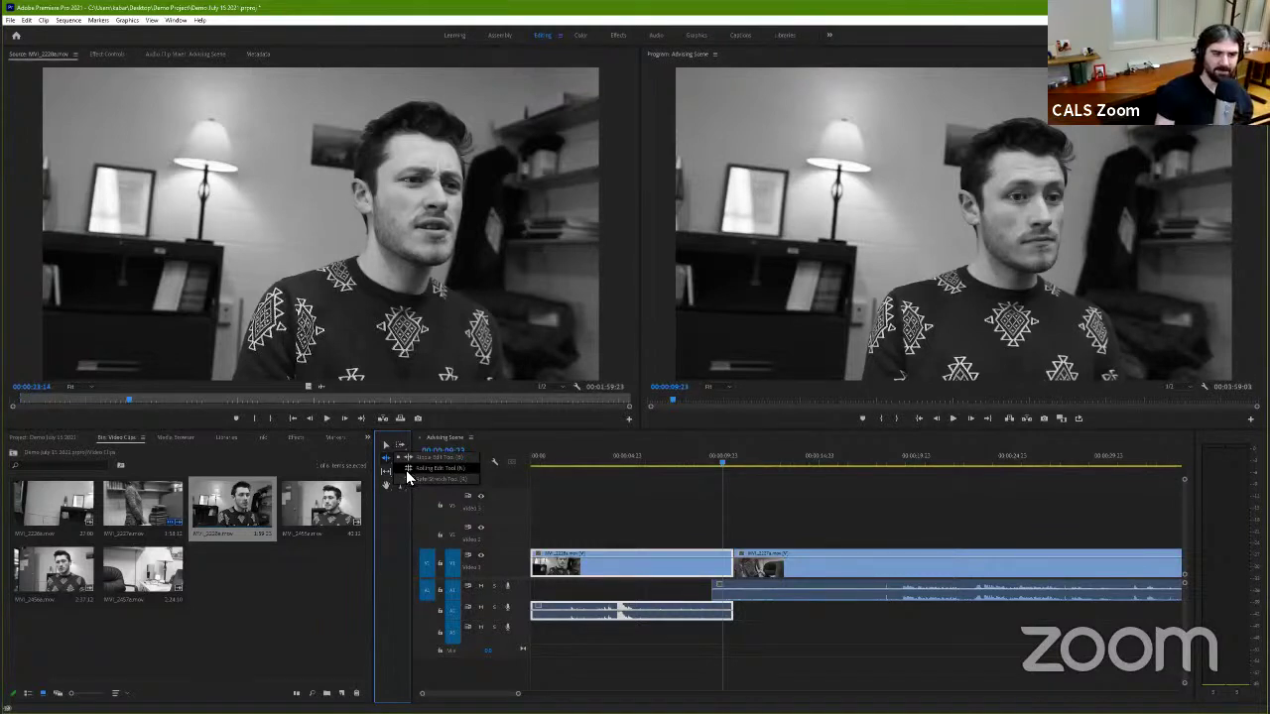
left_click(405, 470)
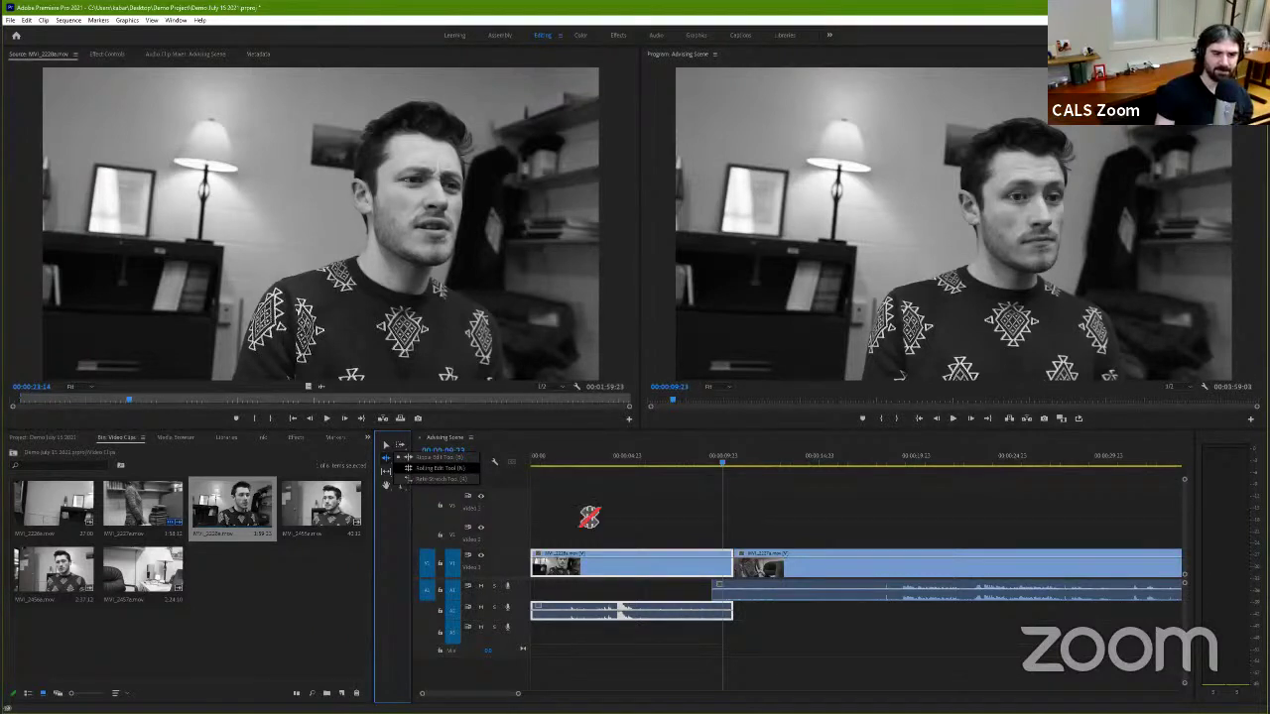
left_click(739, 564)
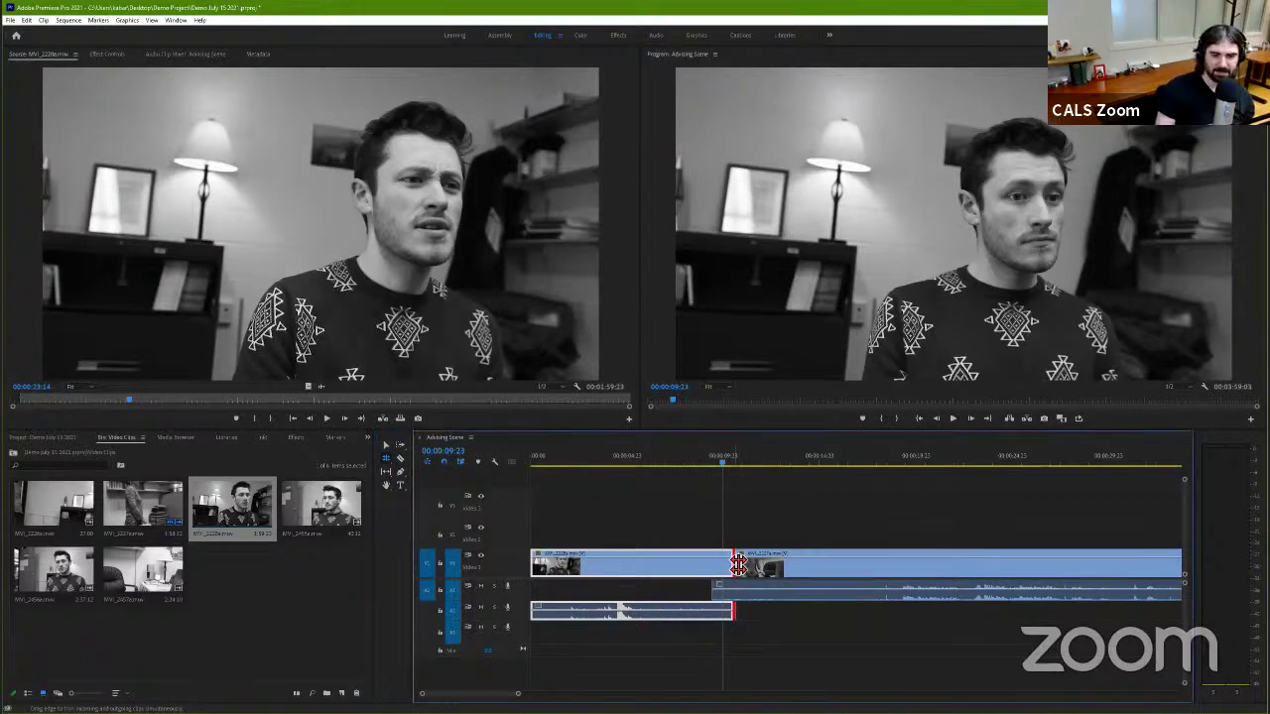
mouse_move(739, 564)
left_mouse_down()
mouse_move(739, 576)
mouse_move(697, 573)
left_mouse_up()
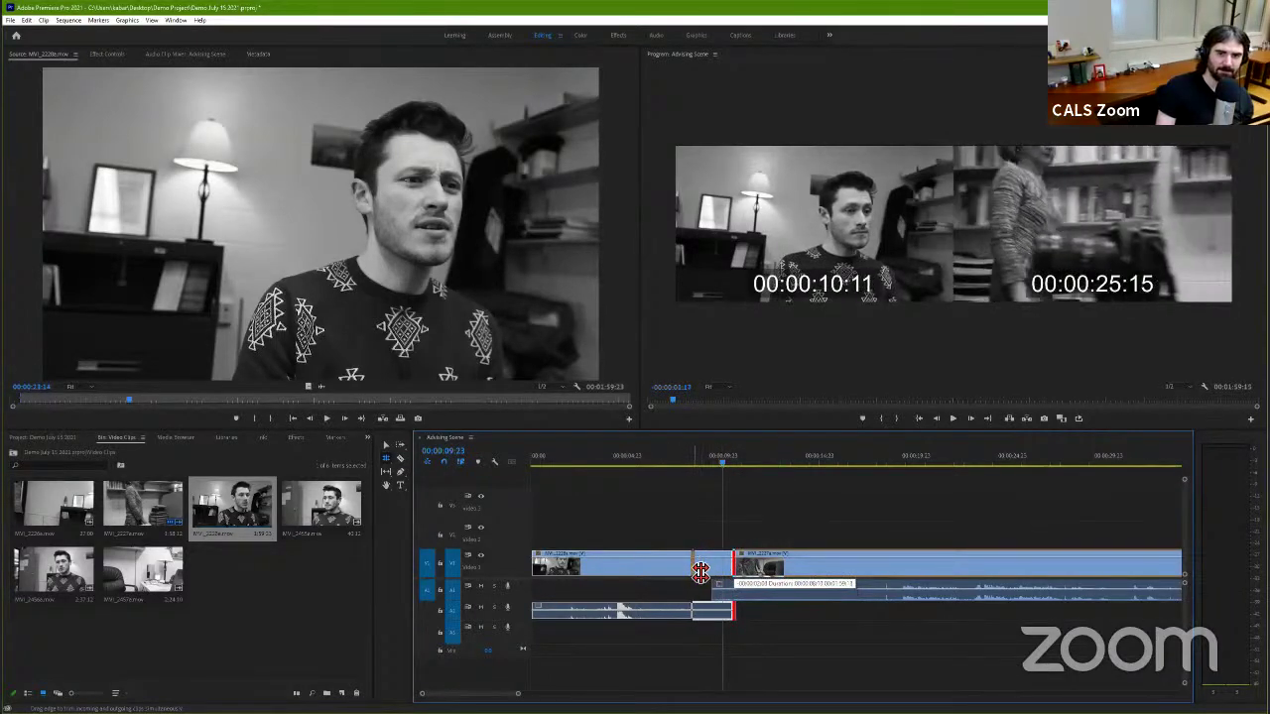
left_click_drag(696, 572, 717, 574)
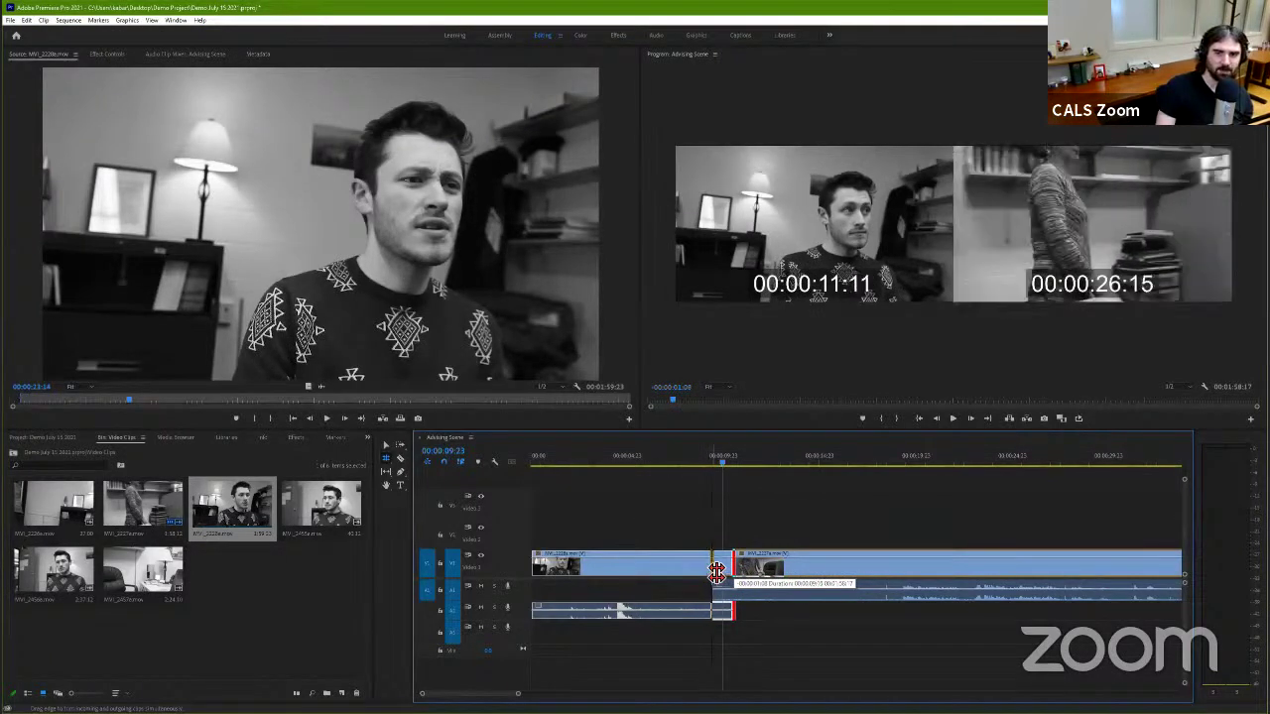
left_click_drag(716, 574, 722, 575)
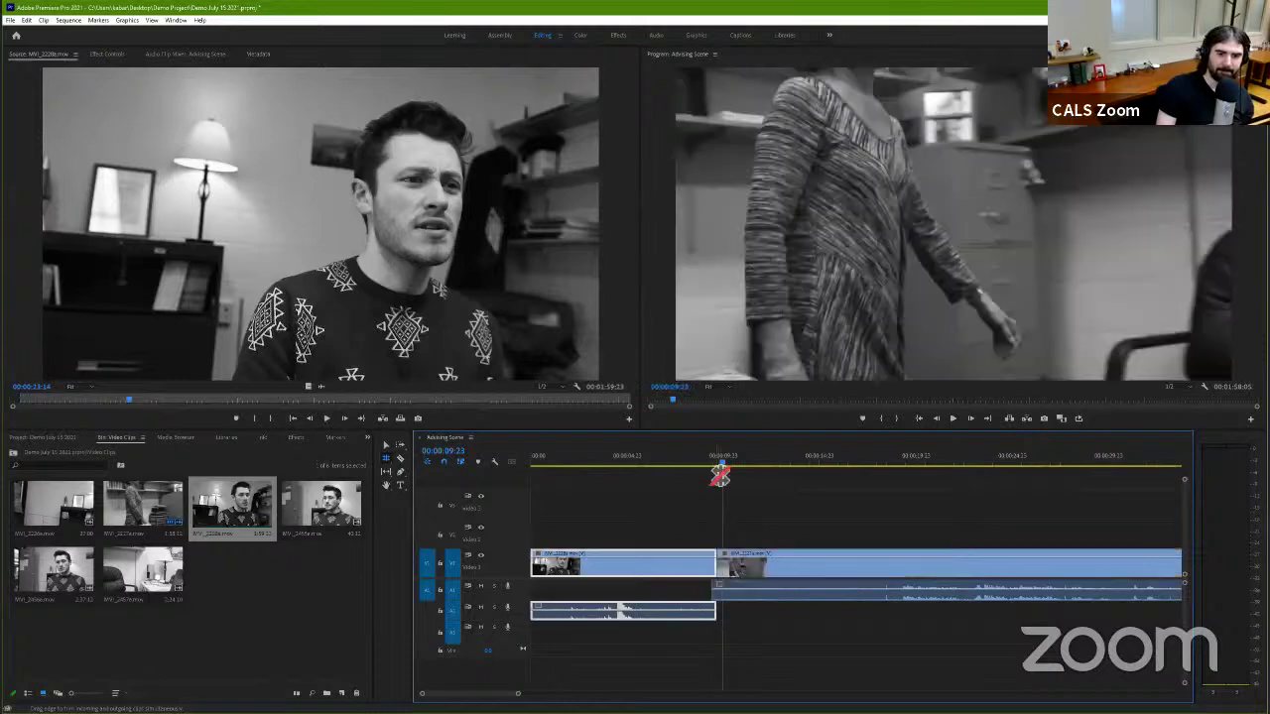
Step: Replay from just before the new cut near ten seconds to review it
left_click(683, 463)
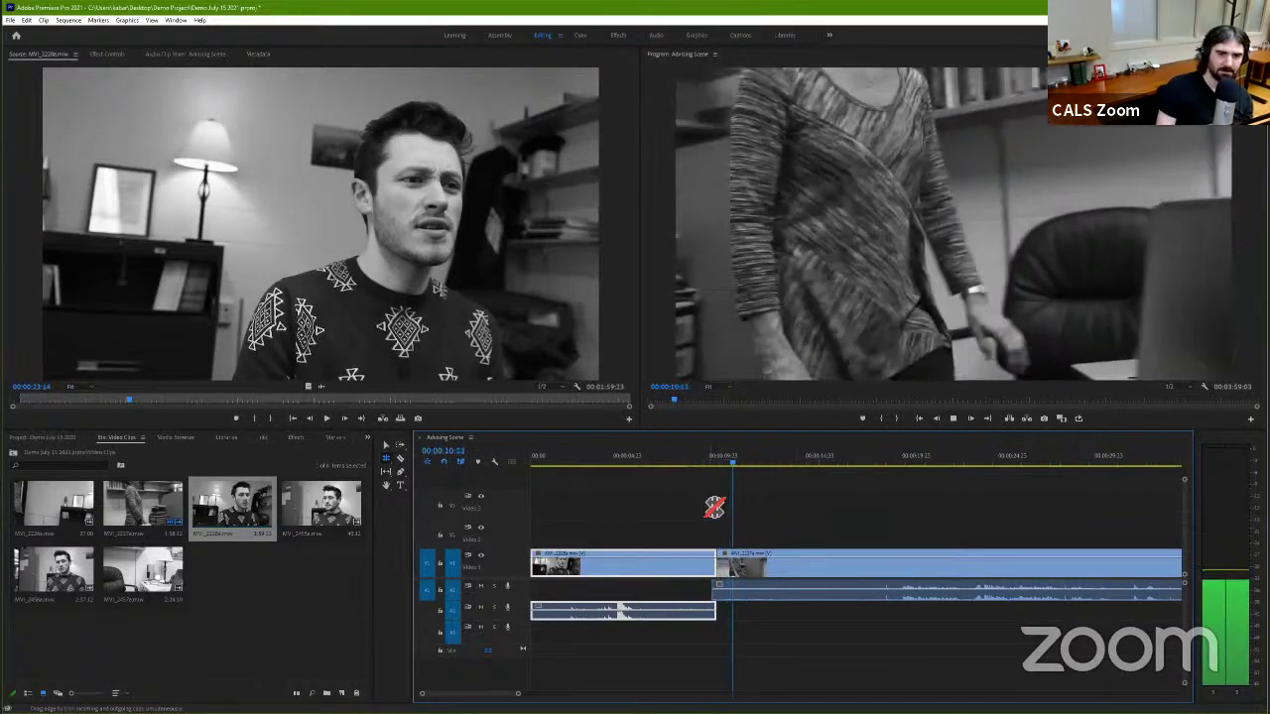
left_click(651, 463)
key("space")
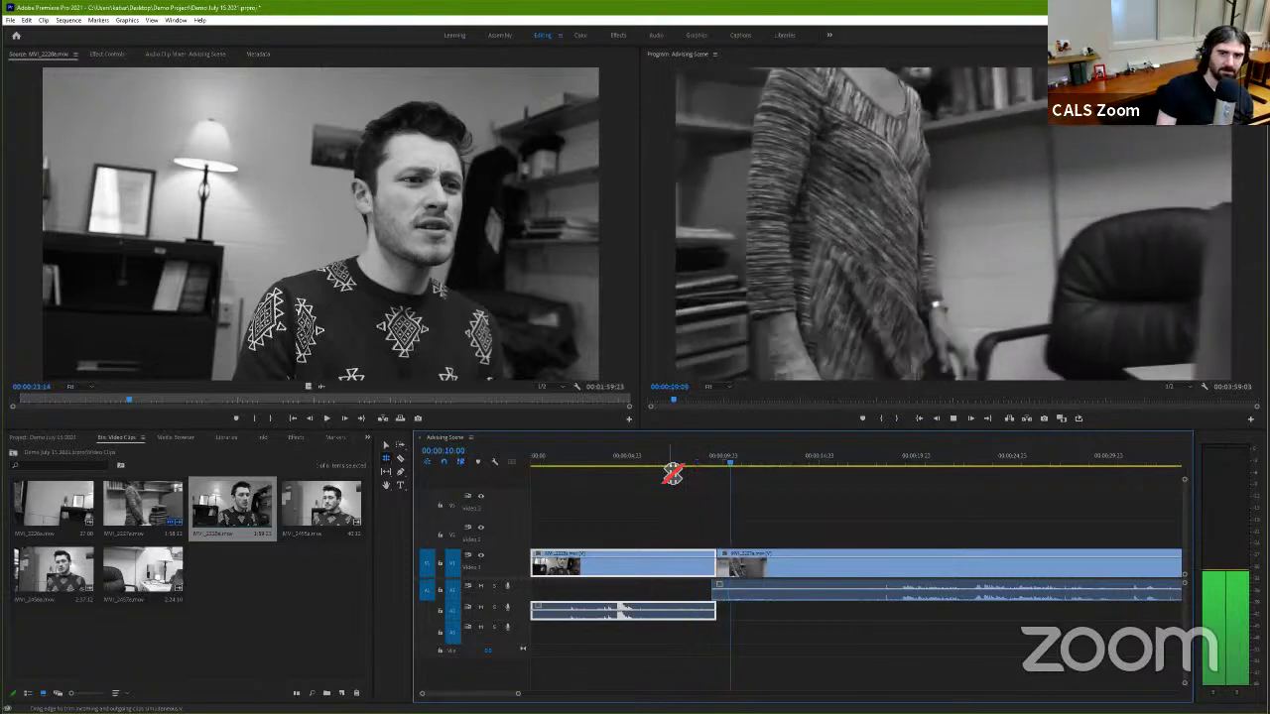
left_click(714, 548)
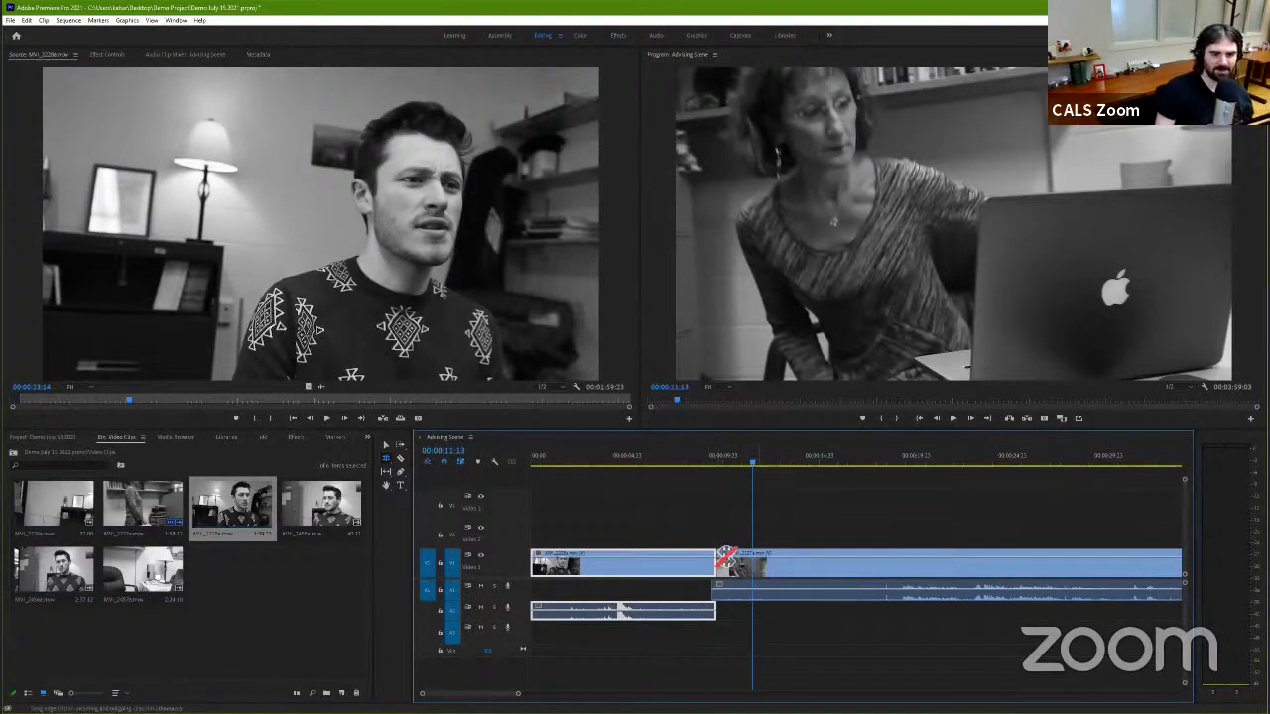
left_click(711, 463)
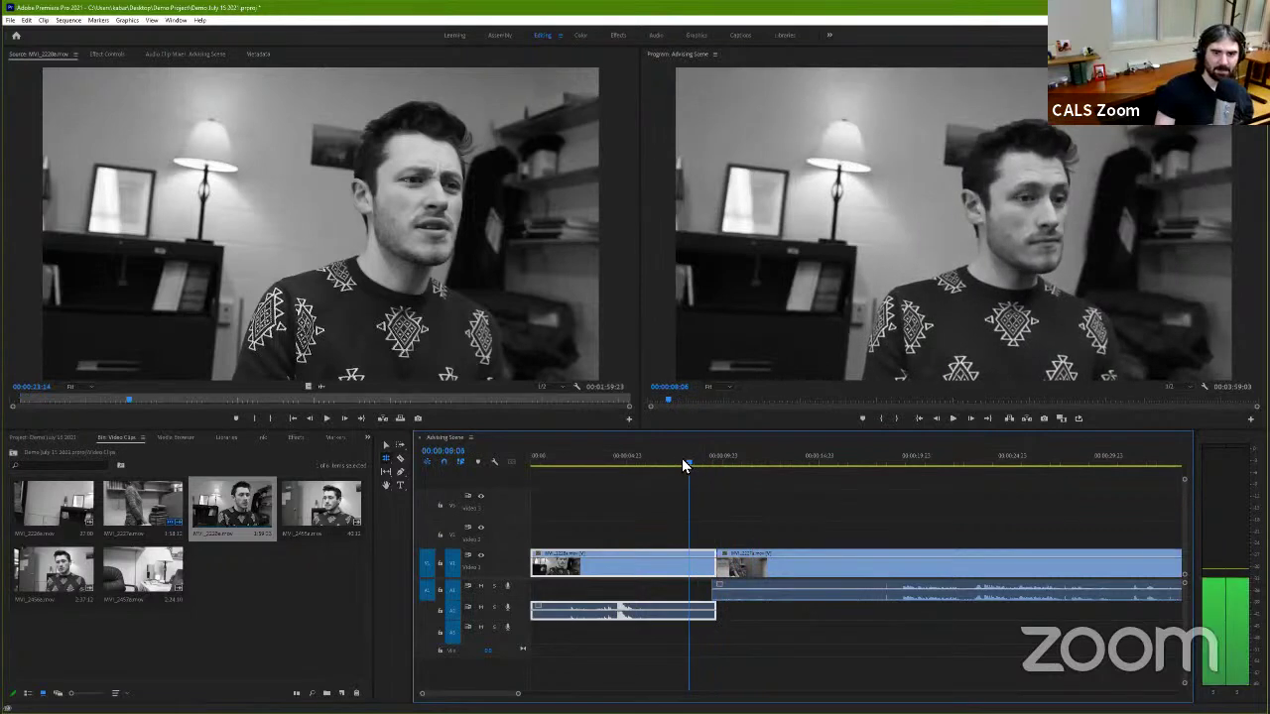
Step: Park at 00:00:09:03 and ripple-trim about a second off MVI_2227a's start with the Ripple Edit Tool
left_click_drag(706, 464, 706, 462)
mouse_move(668, 511)
left_mouse_down()
mouse_move(718, 533)
mouse_move(703, 524)
left_mouse_up()
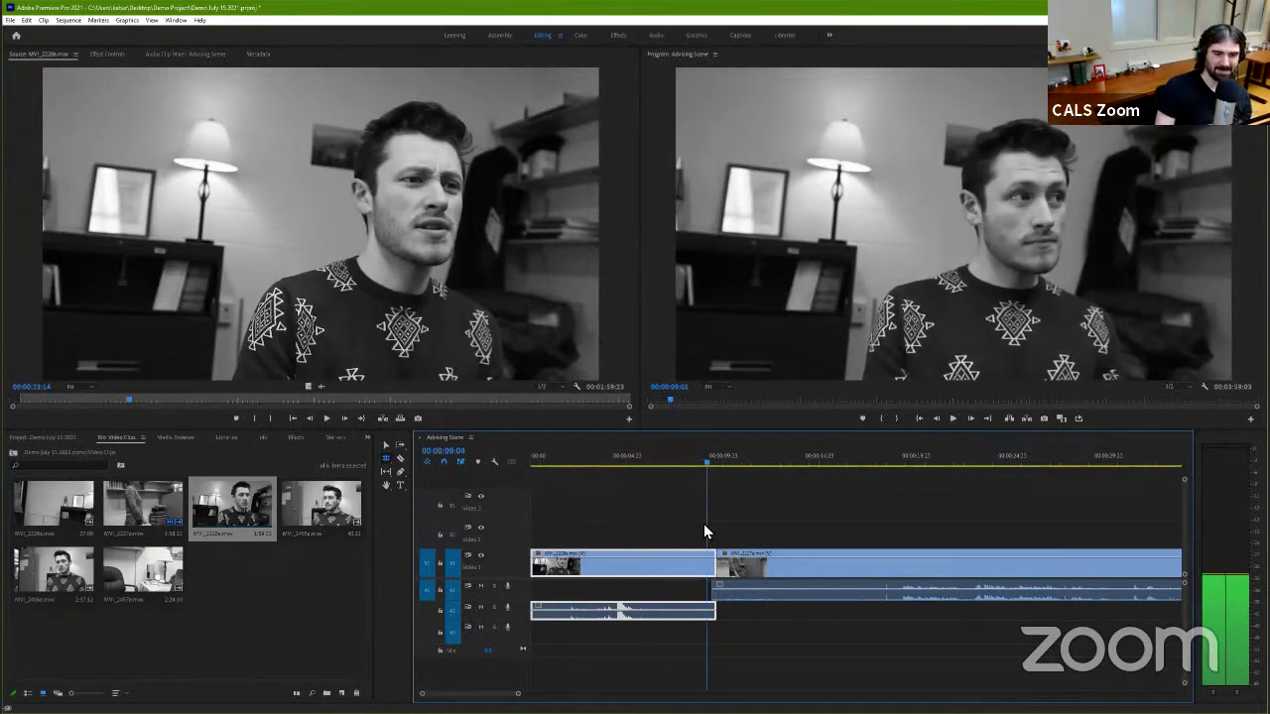
left_click(385, 467)
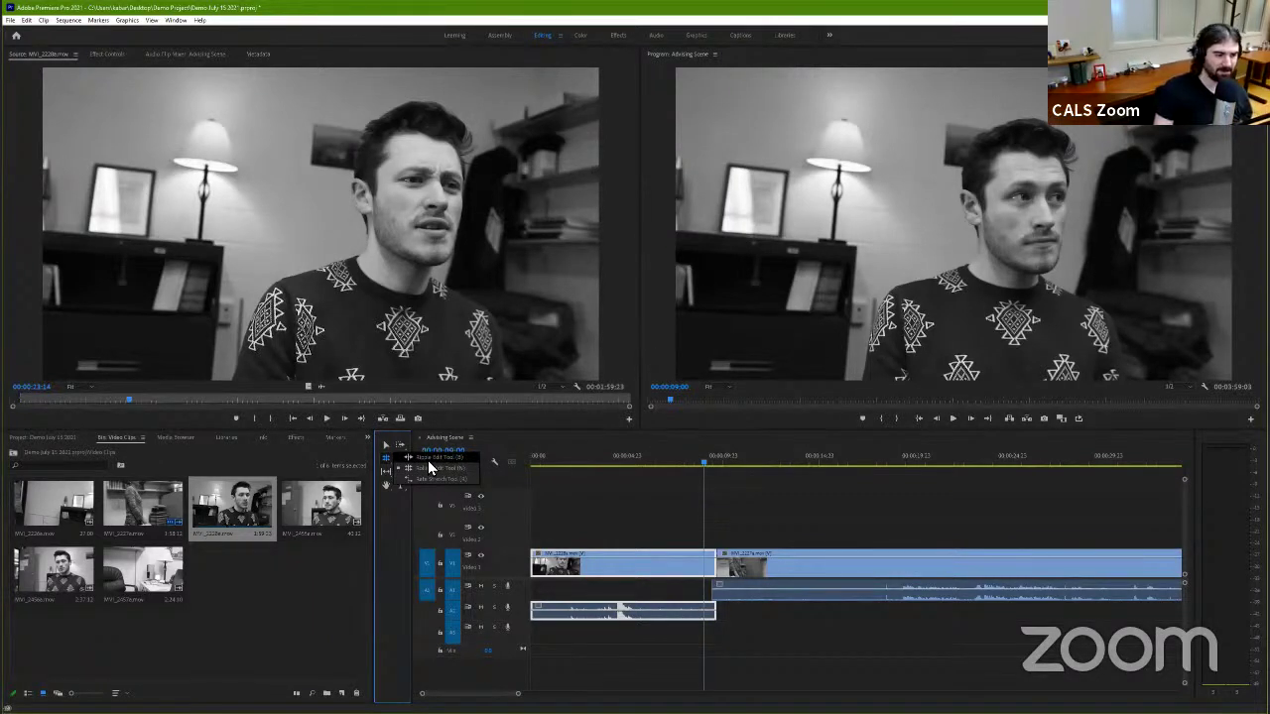
left_click(428, 460)
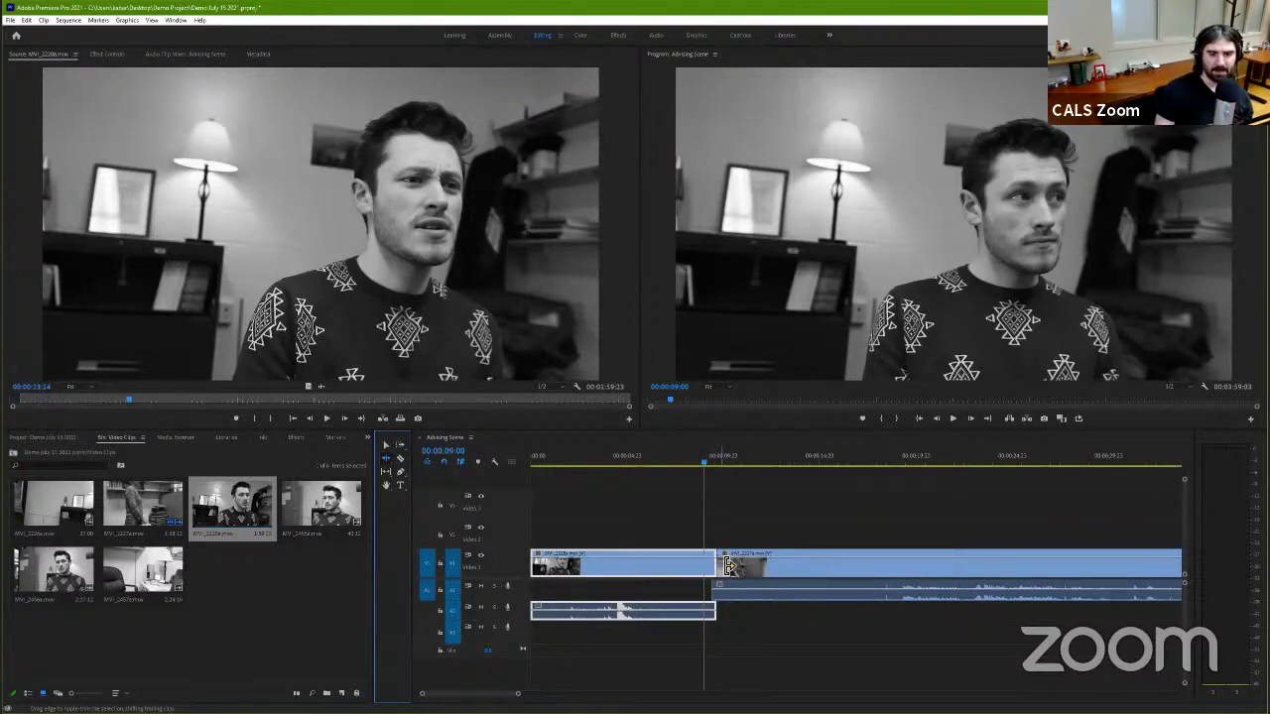
left_click(729, 566)
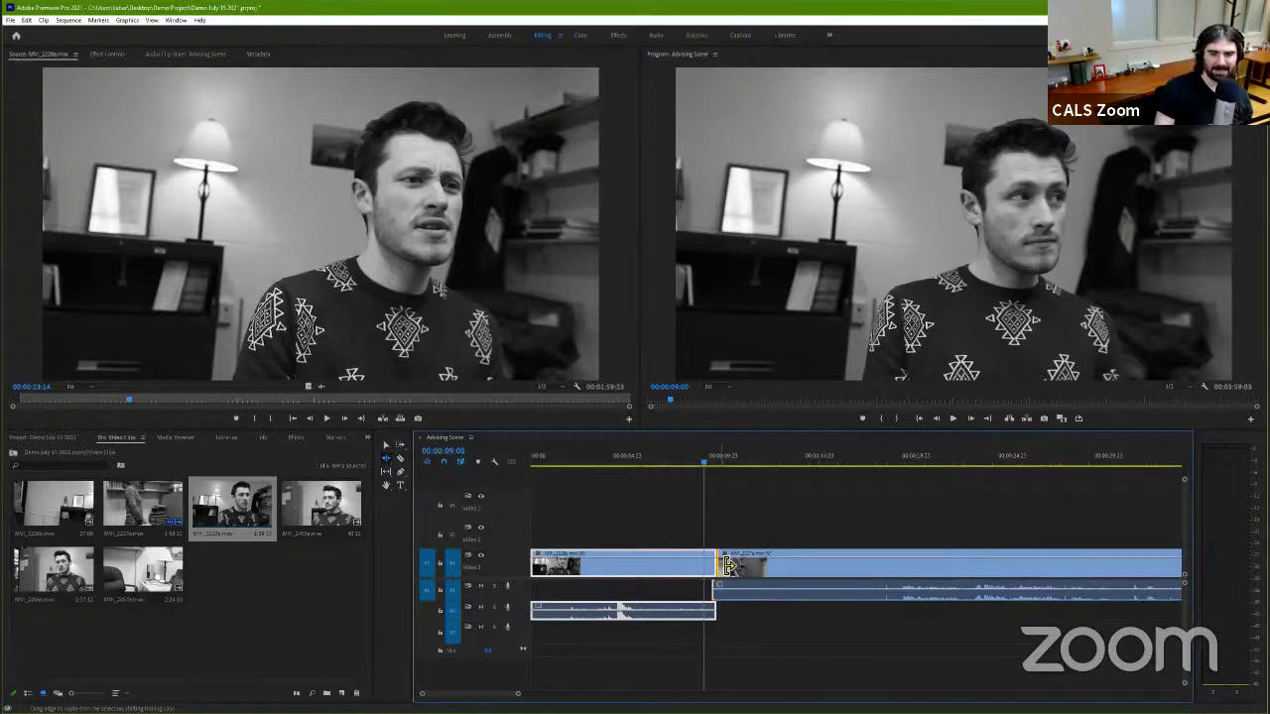
left_click_drag(728, 565, 732, 565)
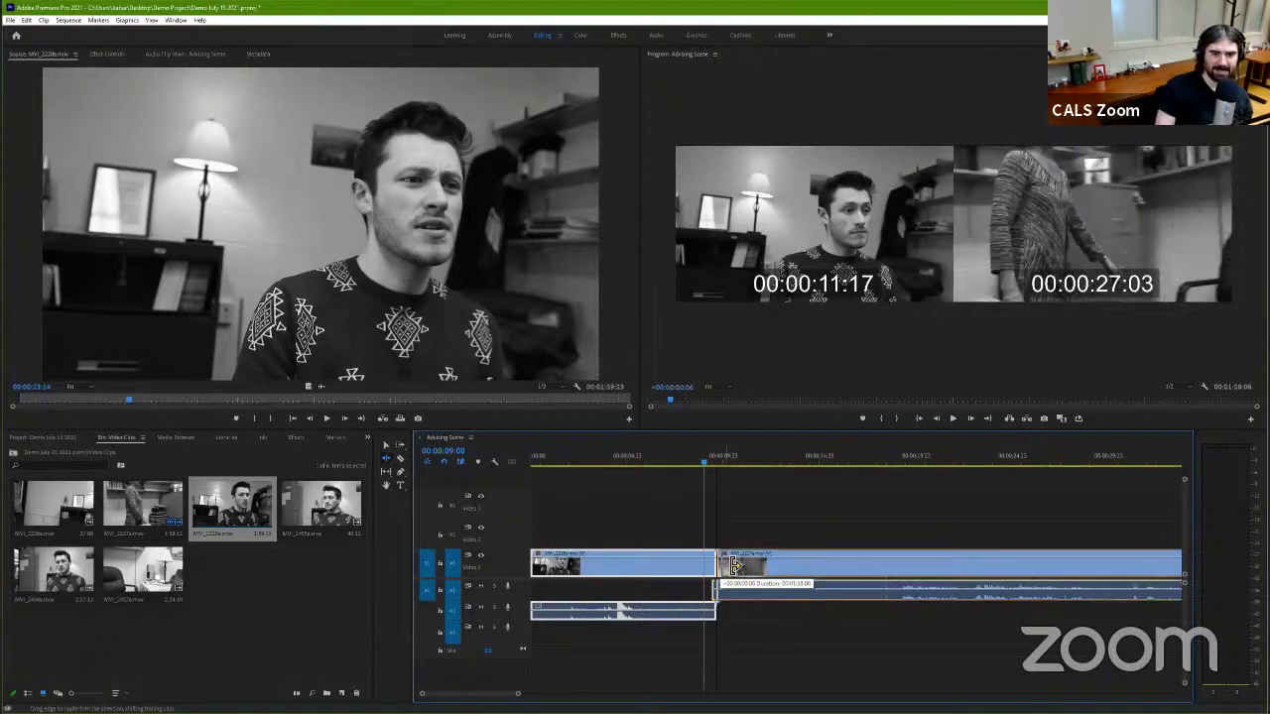
left_click_drag(738, 566, 760, 568)
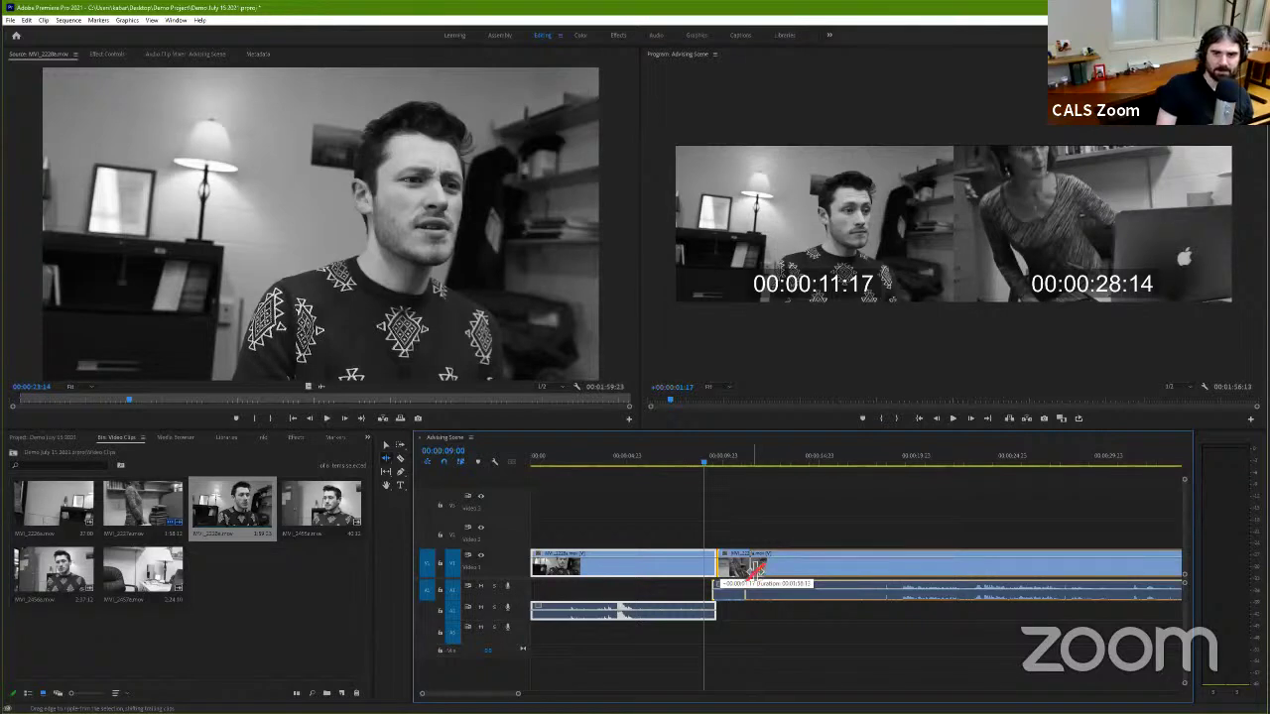
left_click_drag(756, 568, 756, 569)
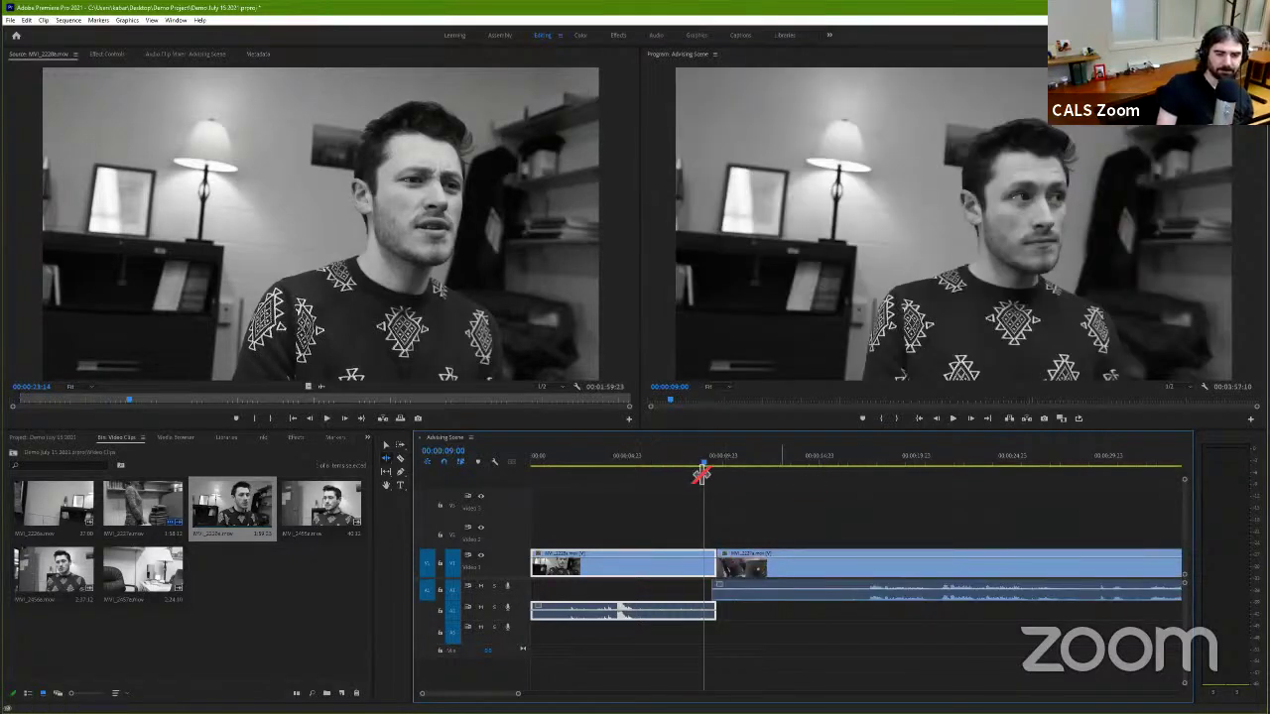
scroll(856, 576, "down", 5)
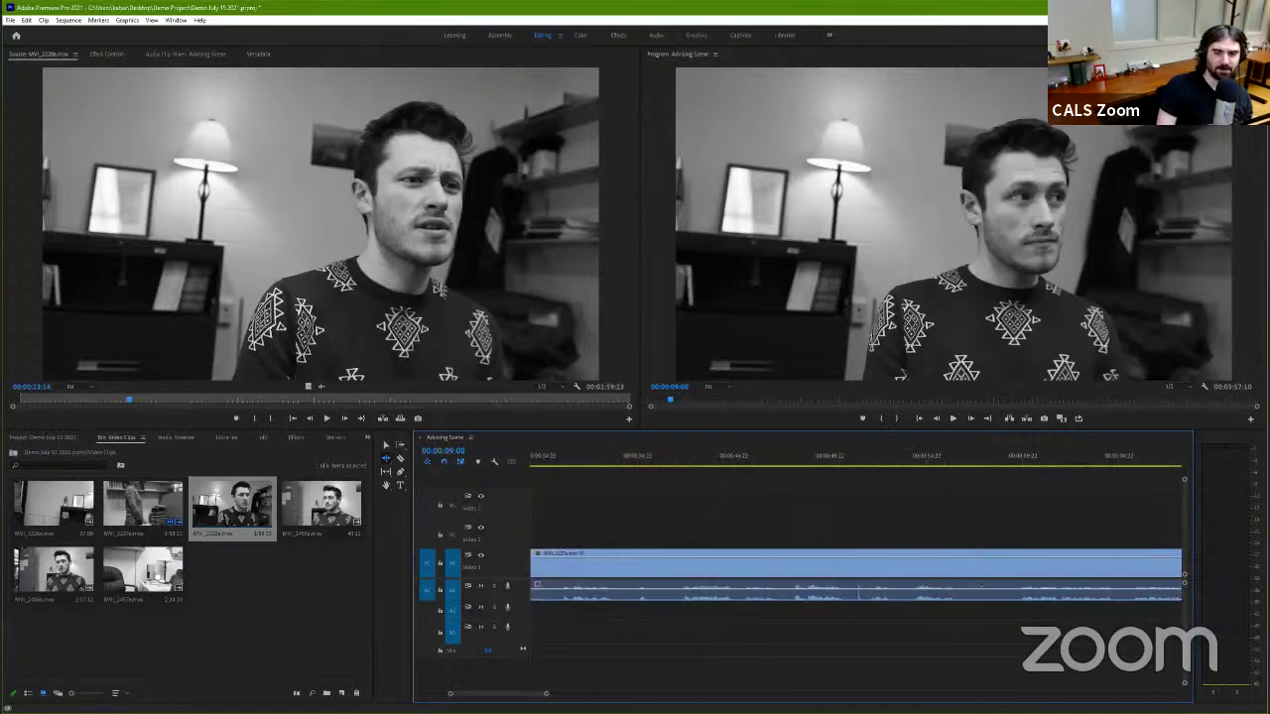
scroll(856, 575, "up", 5)
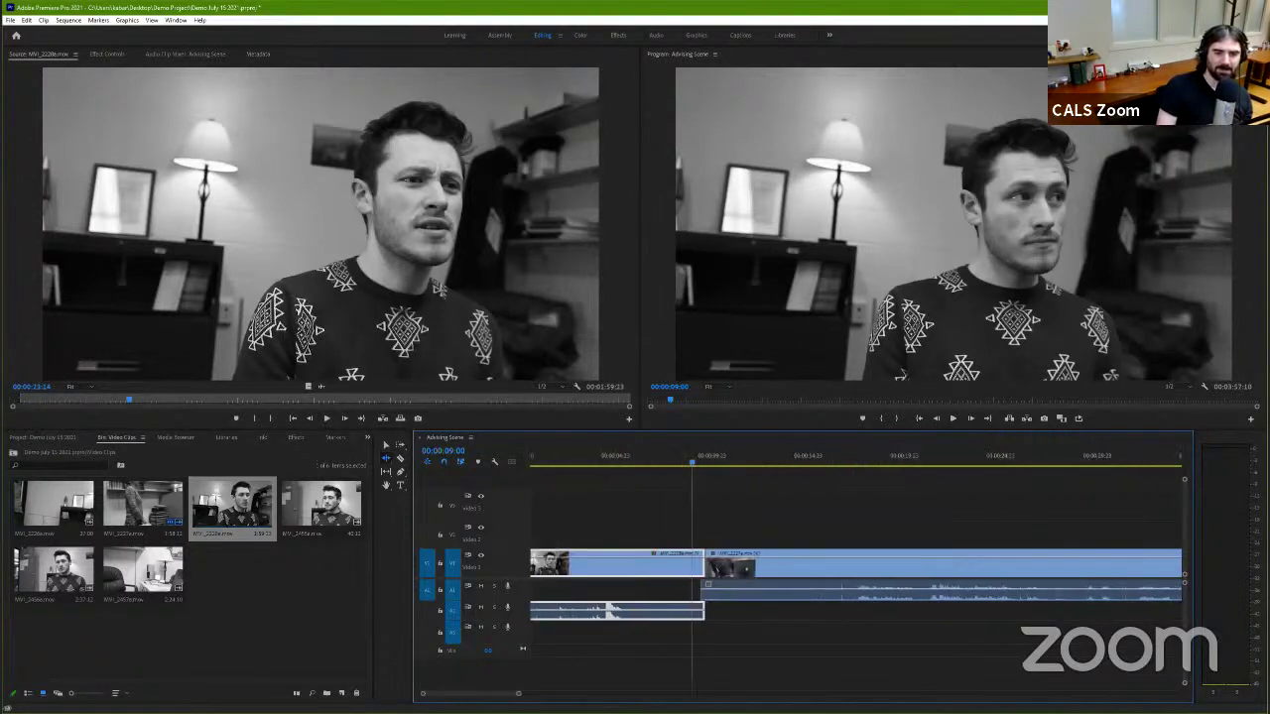
scroll(628, 571, "down", 1)
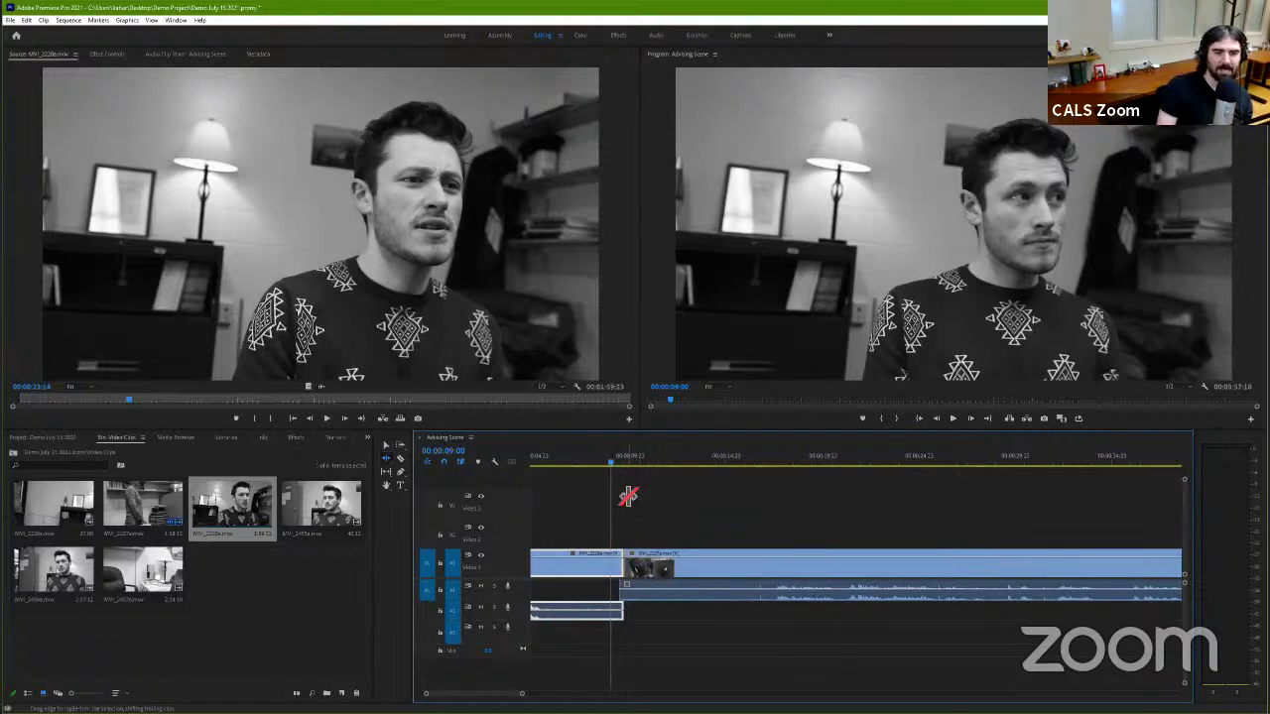
left_click(386, 449)
left_click_drag(625, 566, 718, 572)
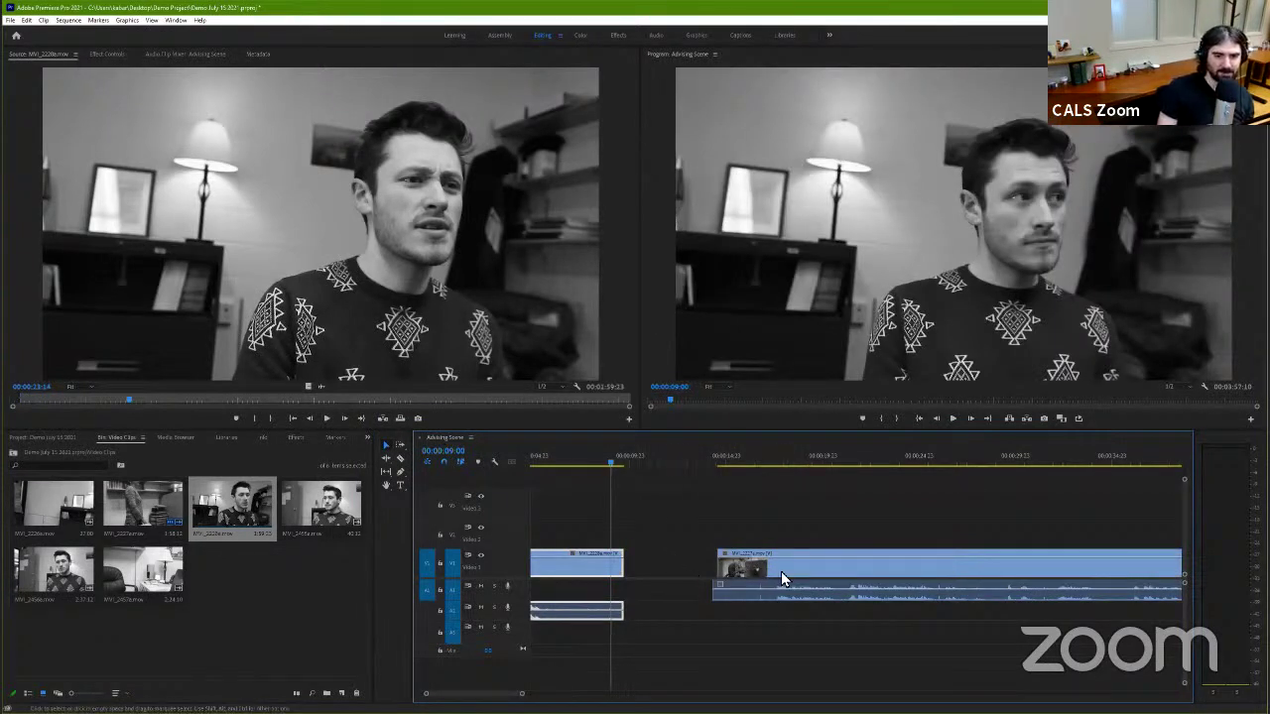
left_click(29, 20)
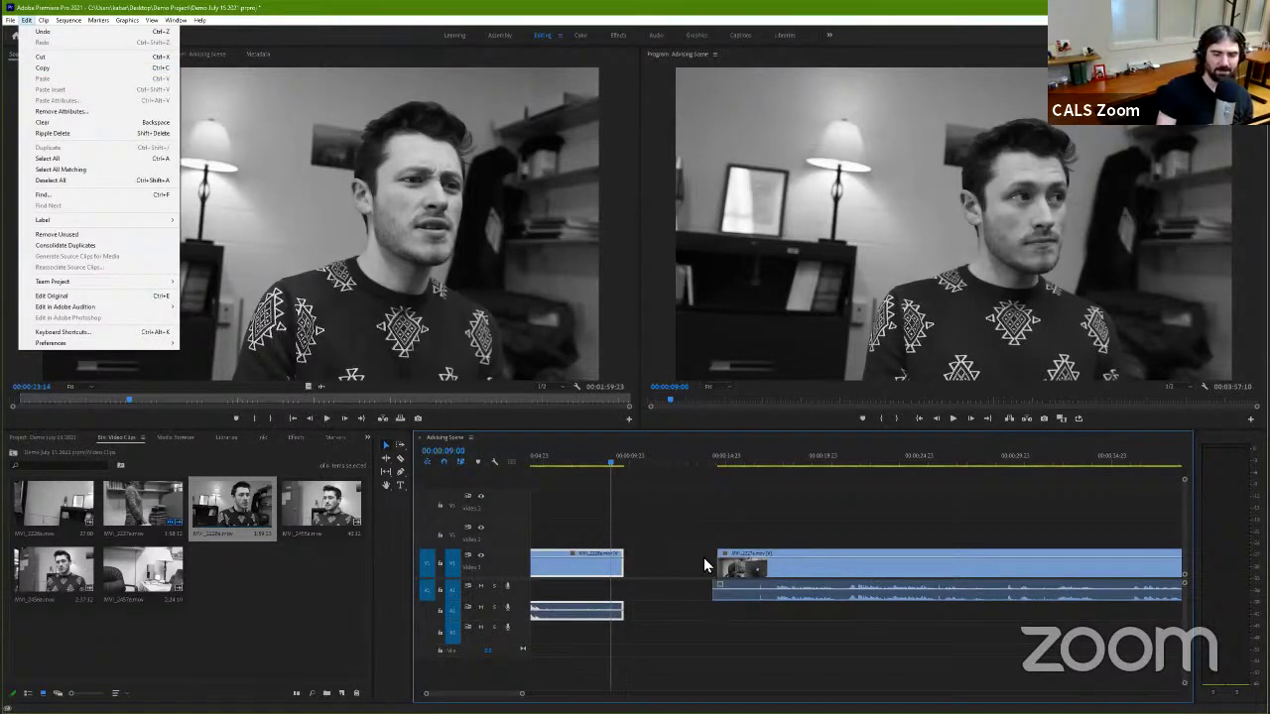
left_click(56, 31)
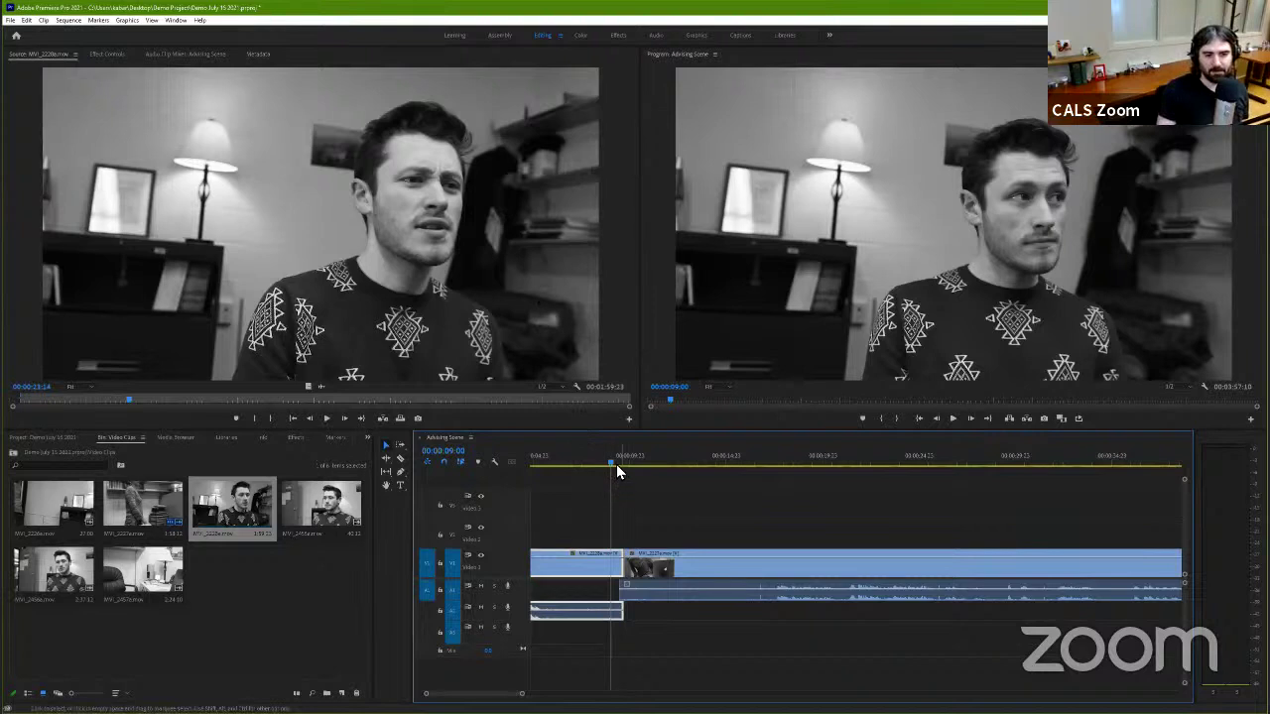
Step: Scrub to just past the cut and play back the sequence from there
left_click_drag(616, 464, 599, 476)
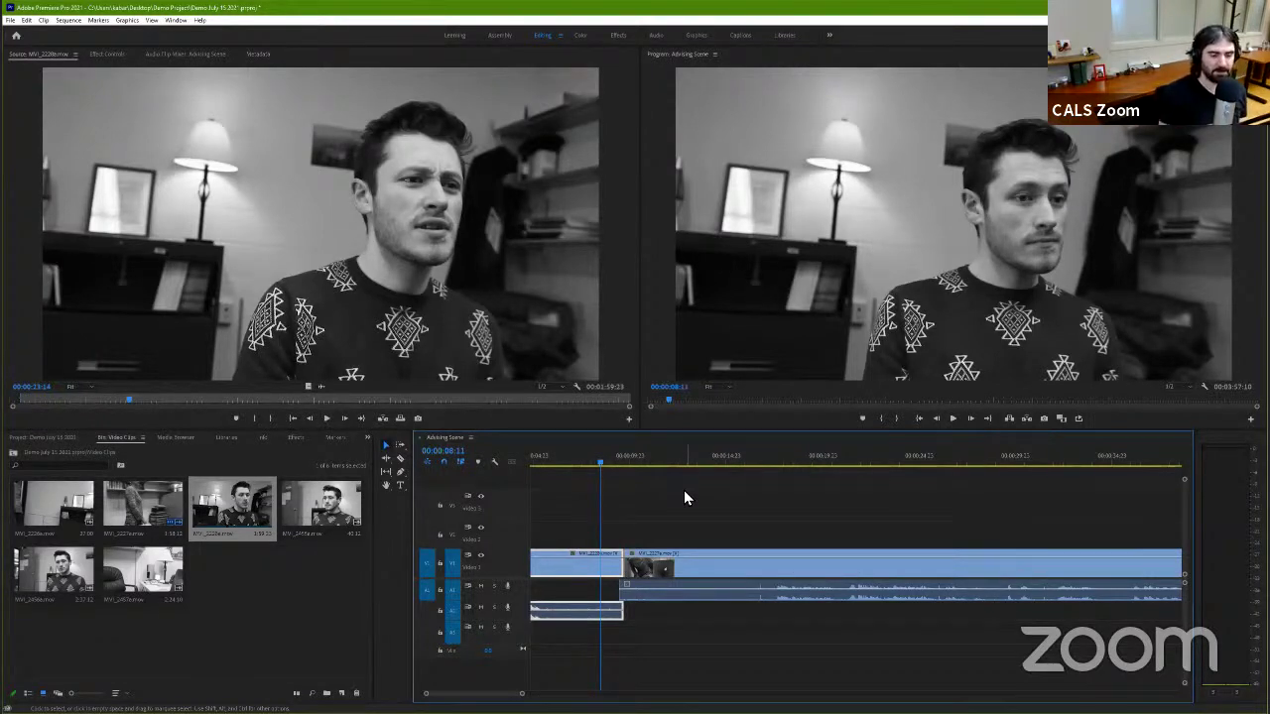
key("space")
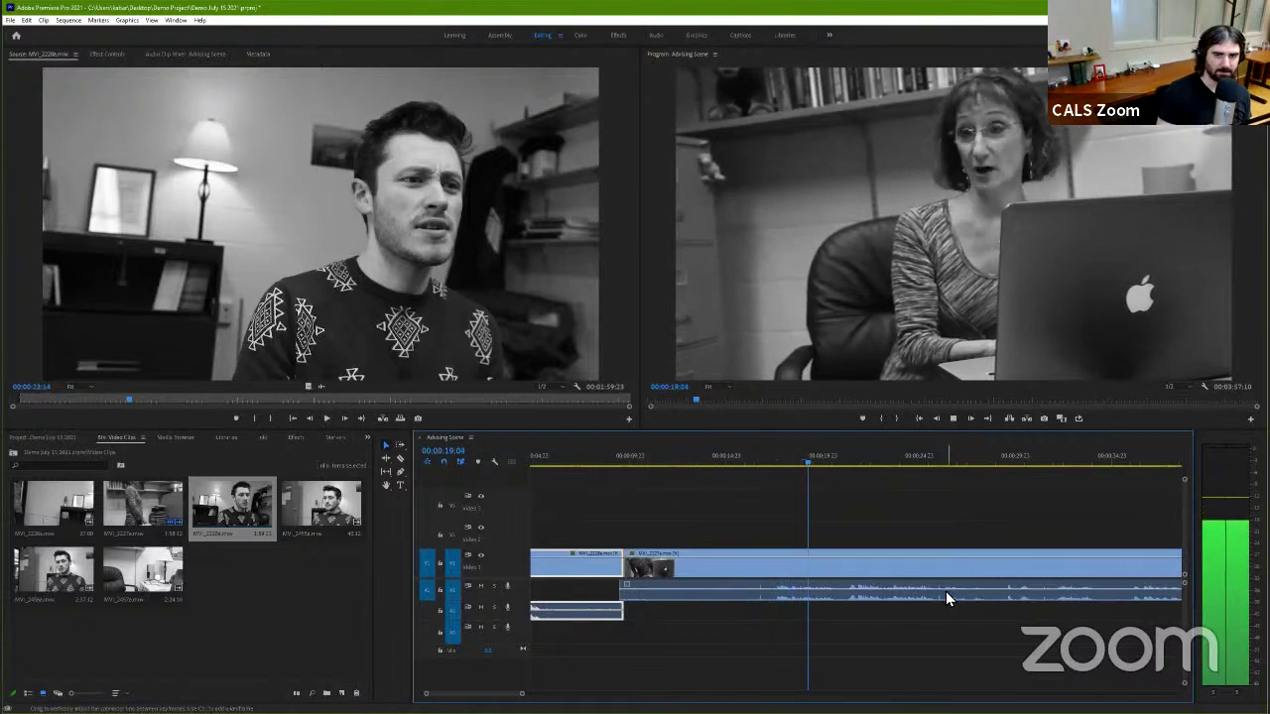
key("space")
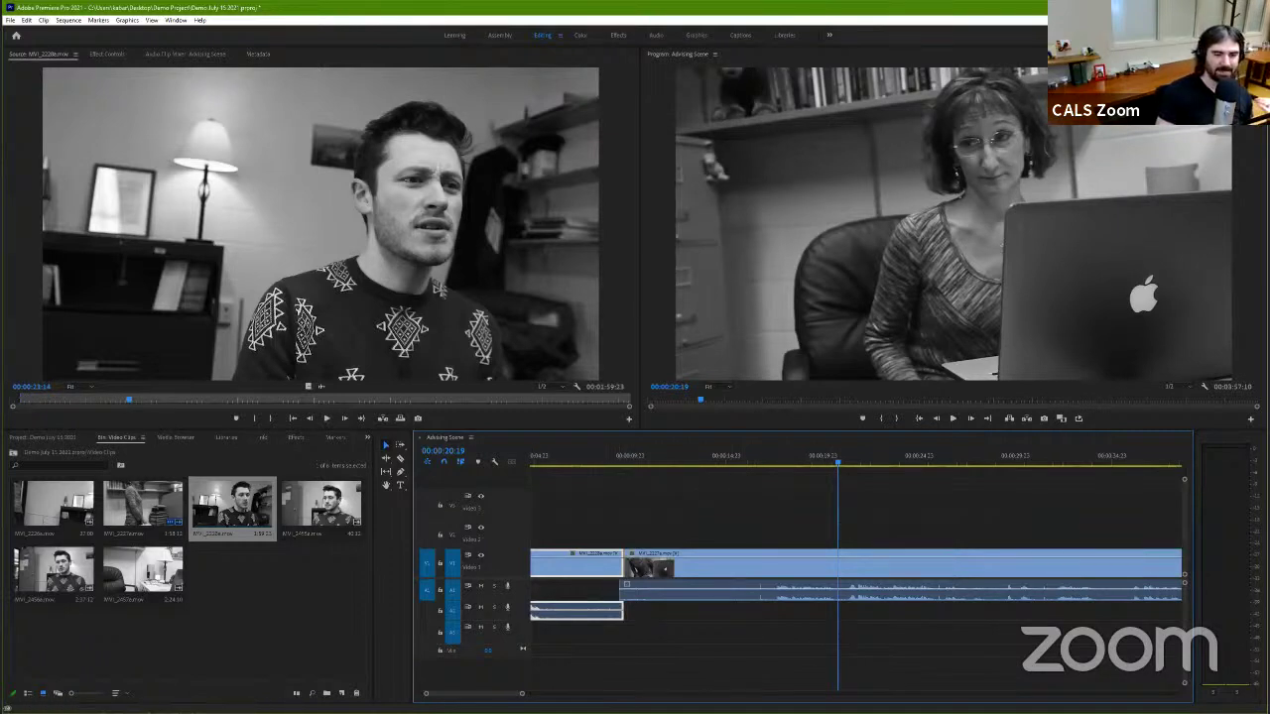
Step: Move the clip up to V2 with Alt+Up, undo it, and zoom out to the whole sequence
scroll(853, 575, "right", 10)
scroll(853, 575, "left", 4)
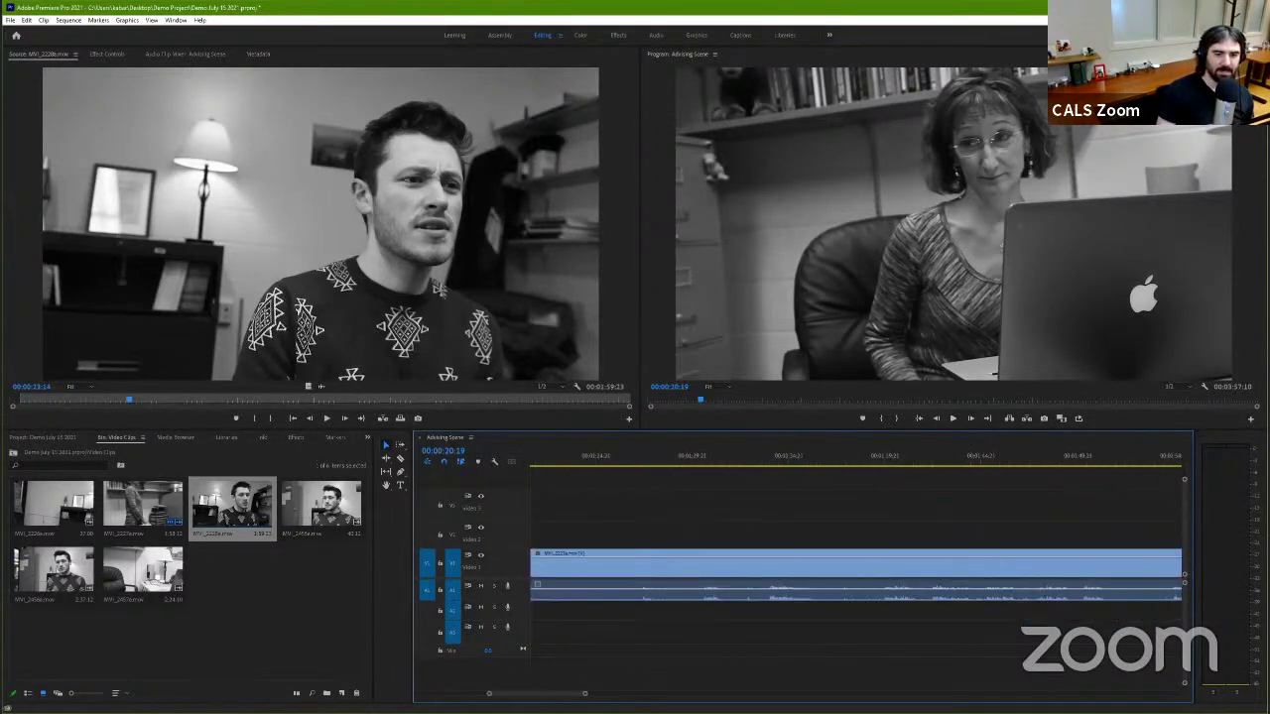
key("alt+Up")
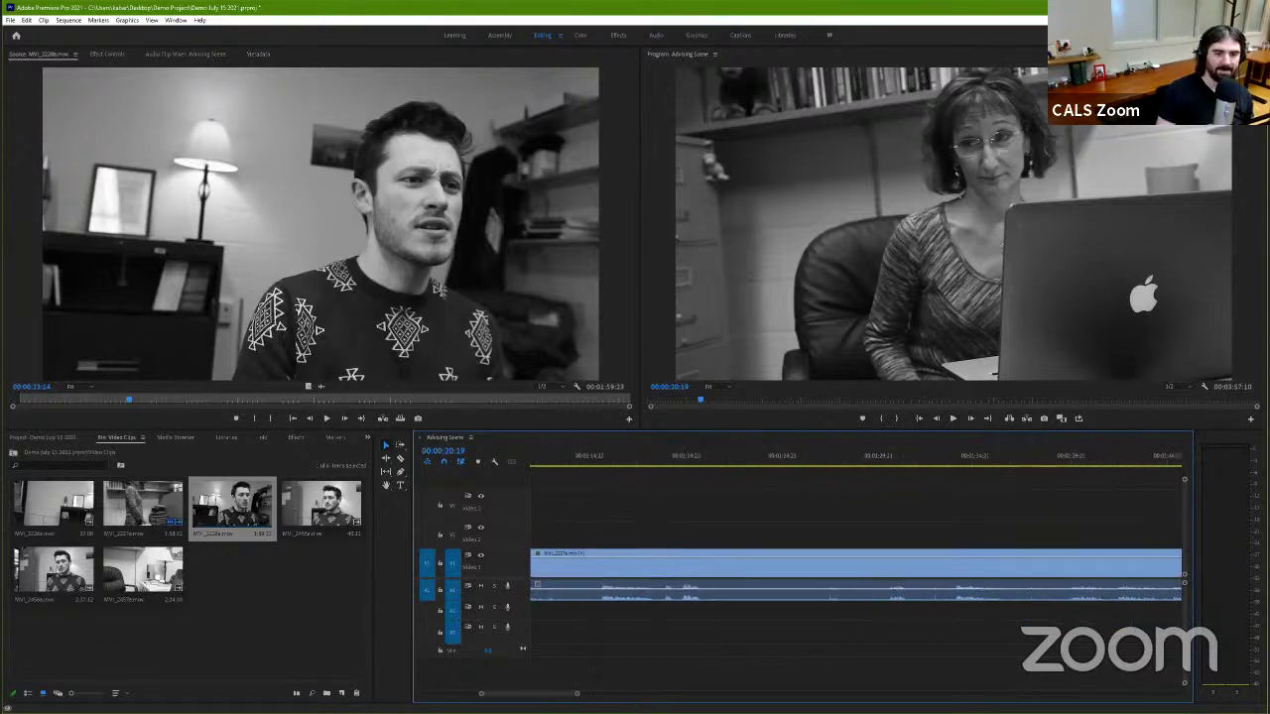
key("ctrl+z")
scroll(828, 581, "right", 5)
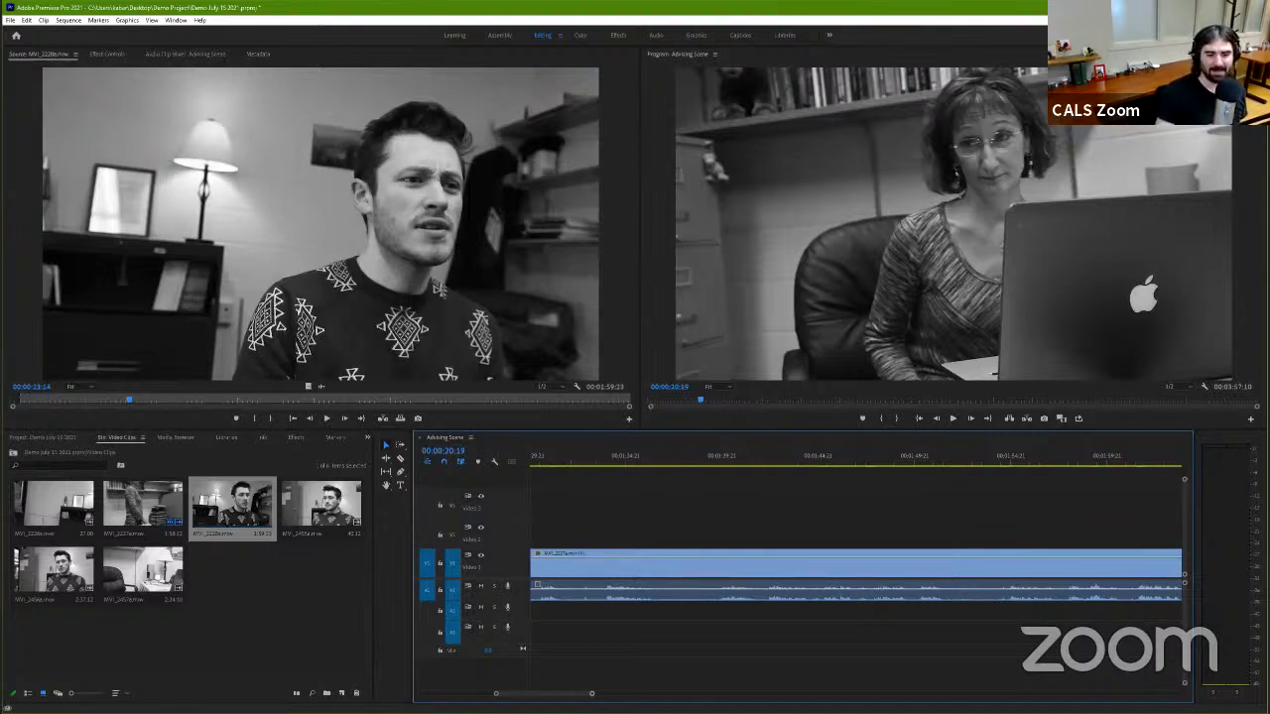
key("minus")
key("minus")
key("minus")
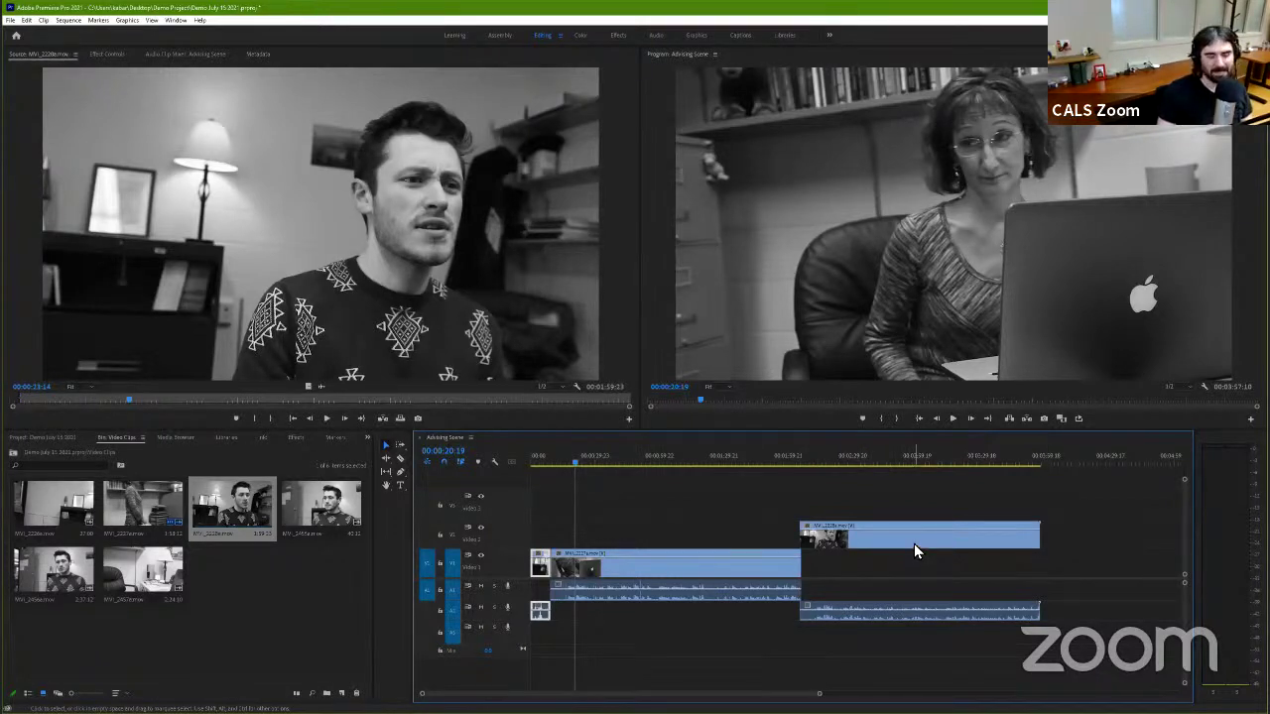
Step: Slide MVI_2228a on V2 earlier to overlap MVI_2227a, then adjust the audio track heights
left_click(907, 539)
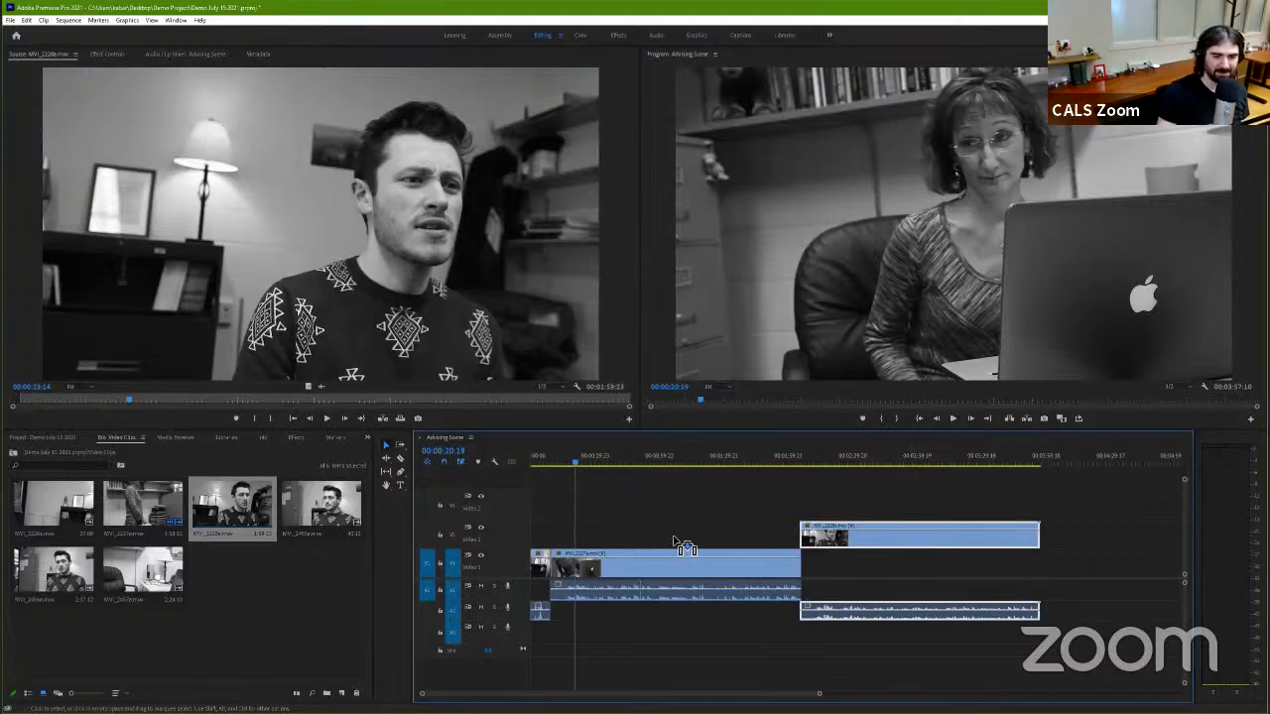
left_click_drag(674, 541, 676, 543)
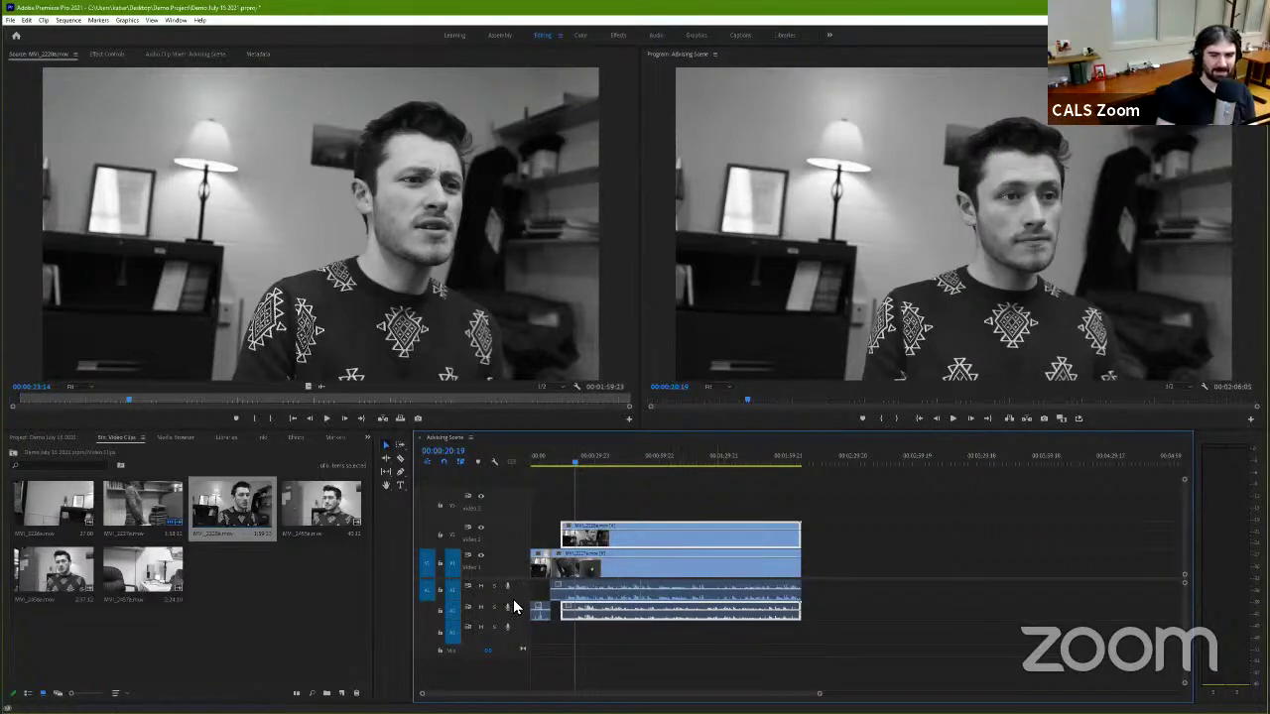
left_click_drag(1184, 682, 1187, 689)
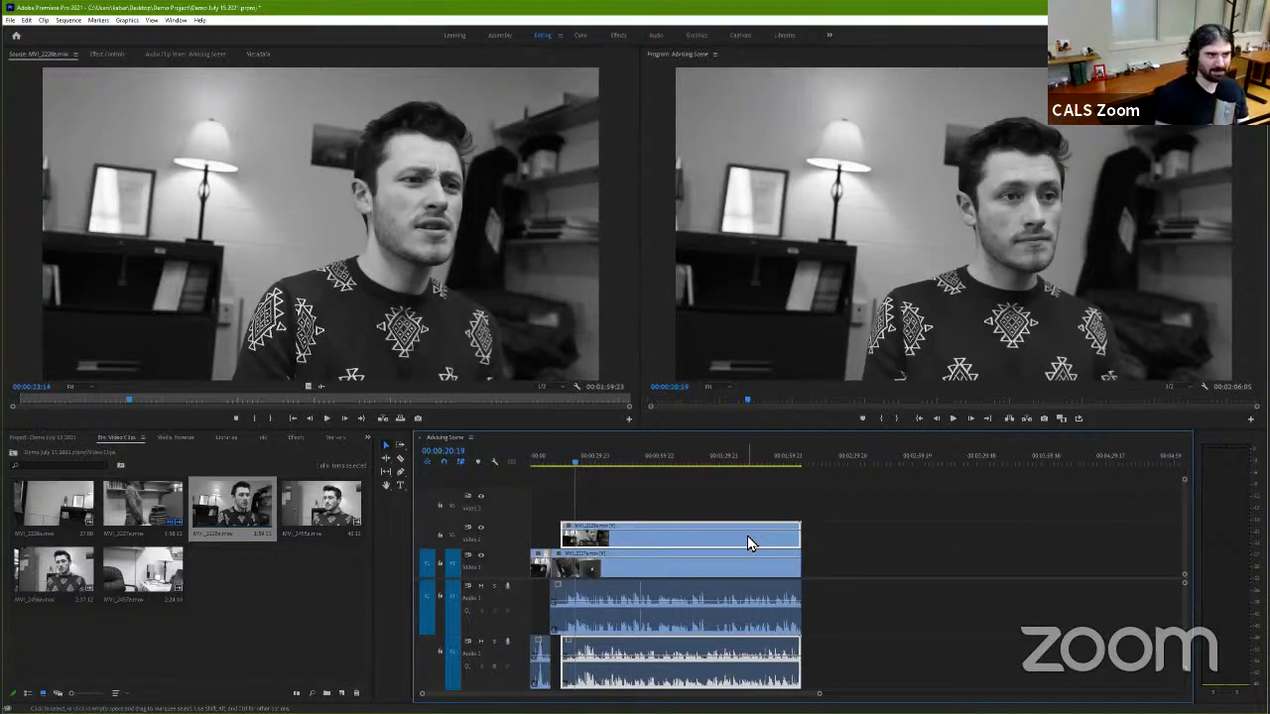
Step: Maximize the Timeline panel, enlarge the A1, A3 and A2 tracks, and zoom in on the clips
key("grave")
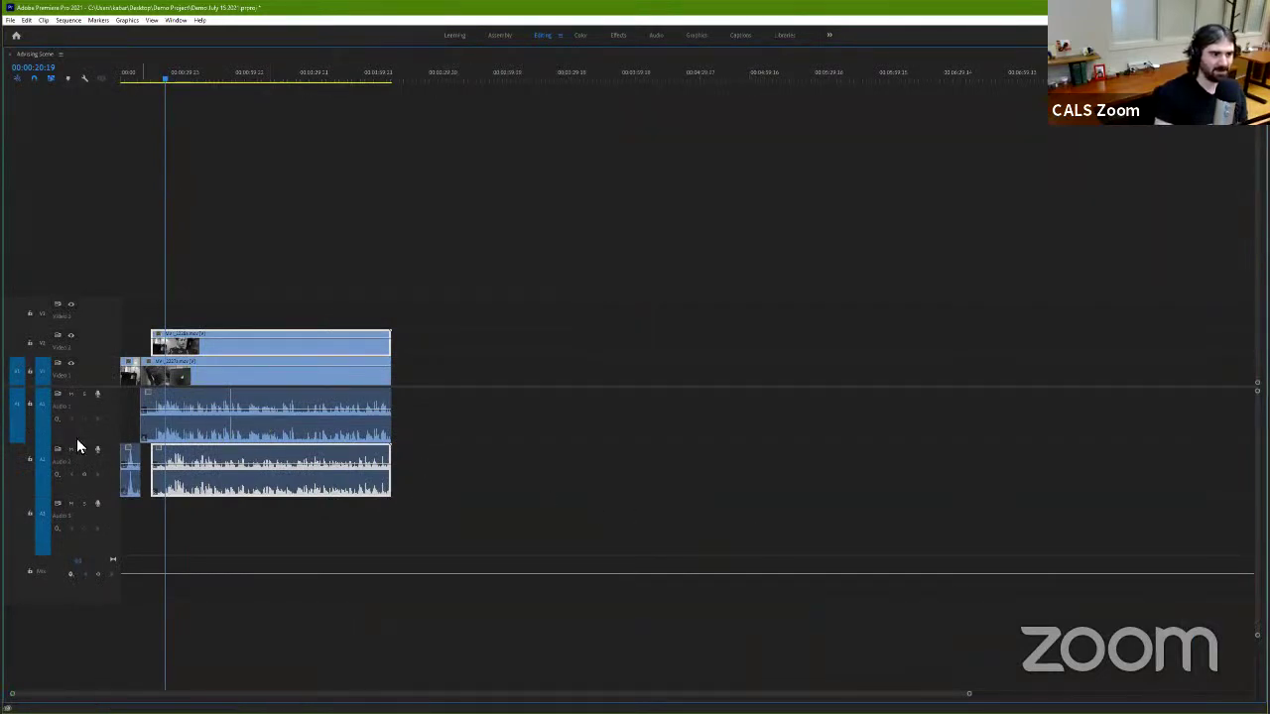
left_click_drag(106, 477, 101, 514)
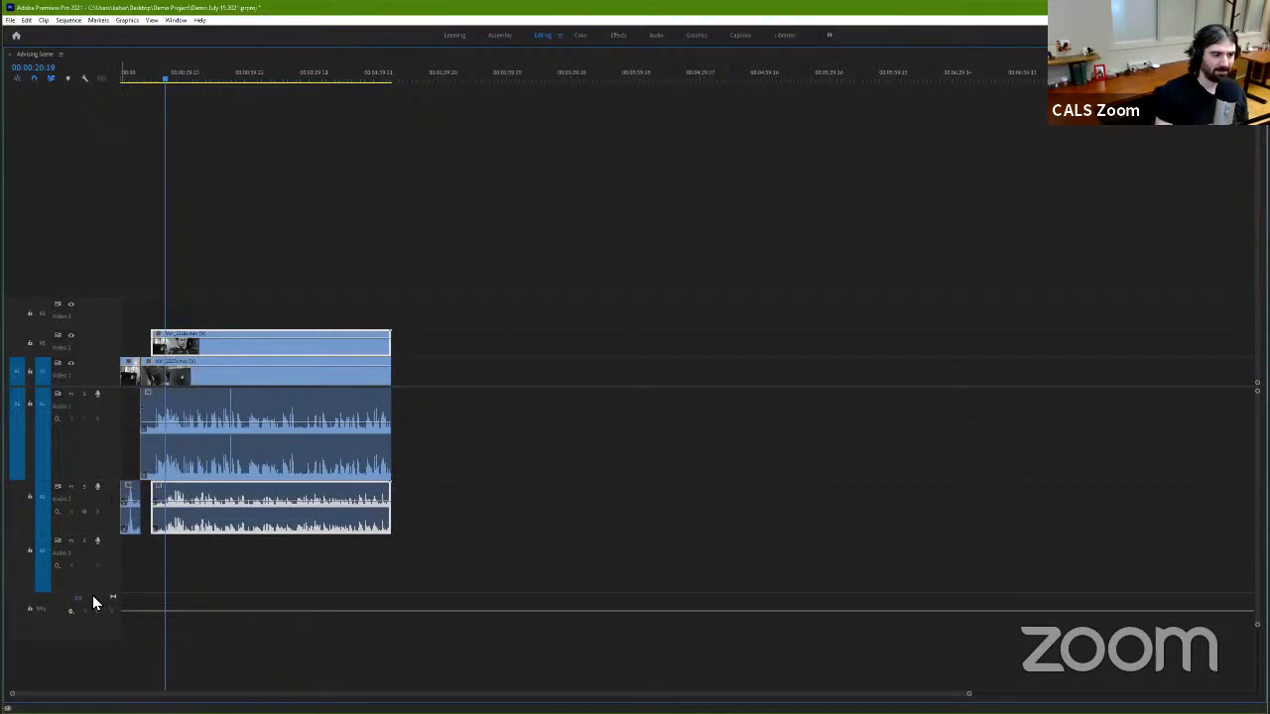
left_click_drag(95, 596, 94, 629)
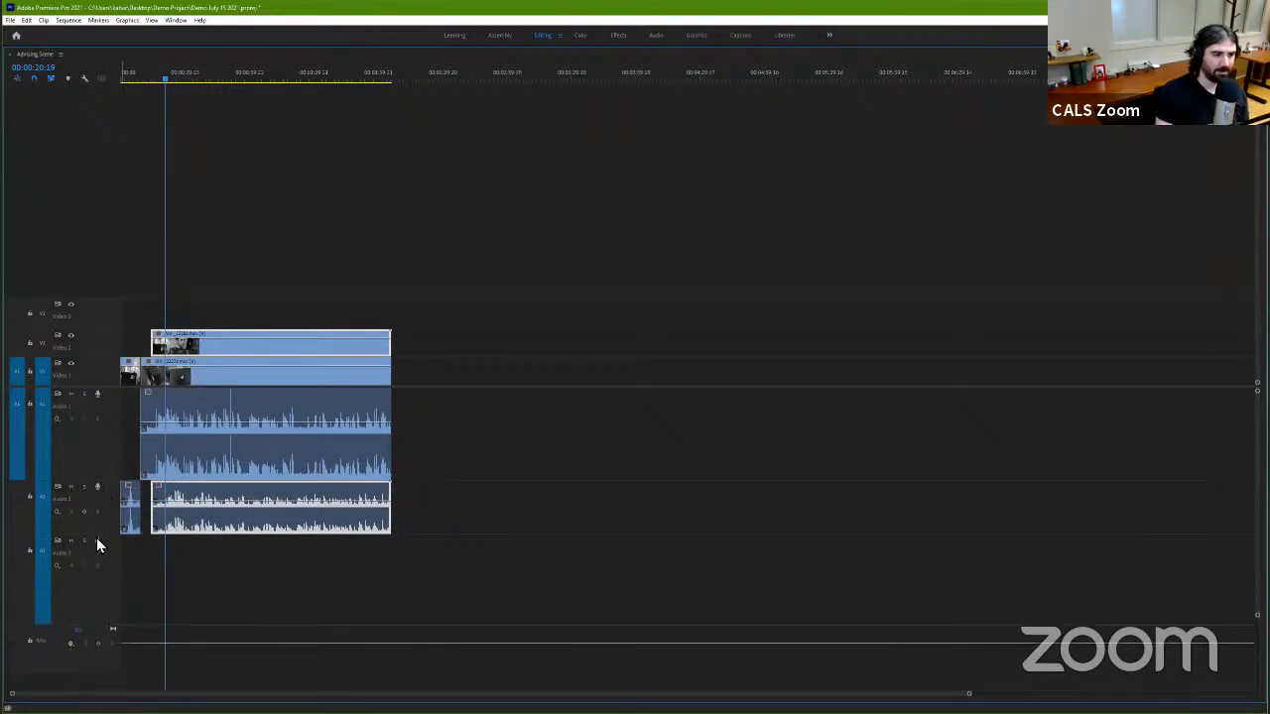
left_click_drag(96, 603, 150, 496)
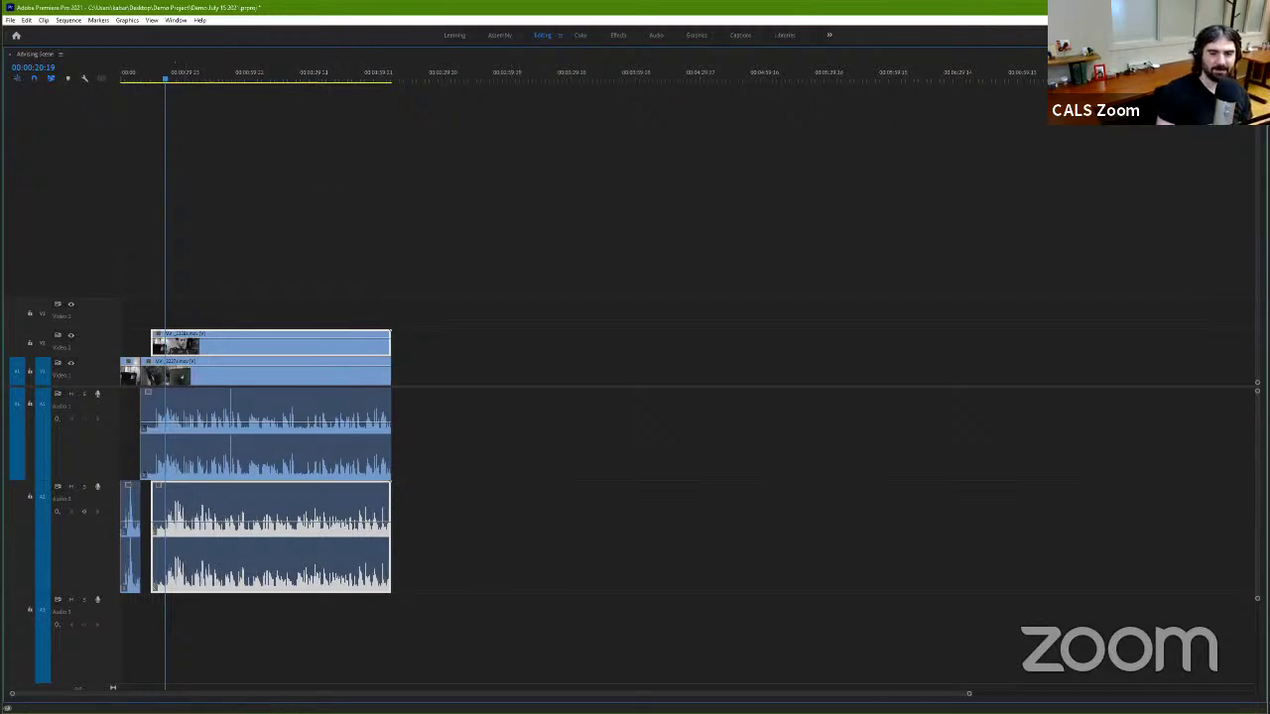
left_click_drag(968, 692, 326, 693)
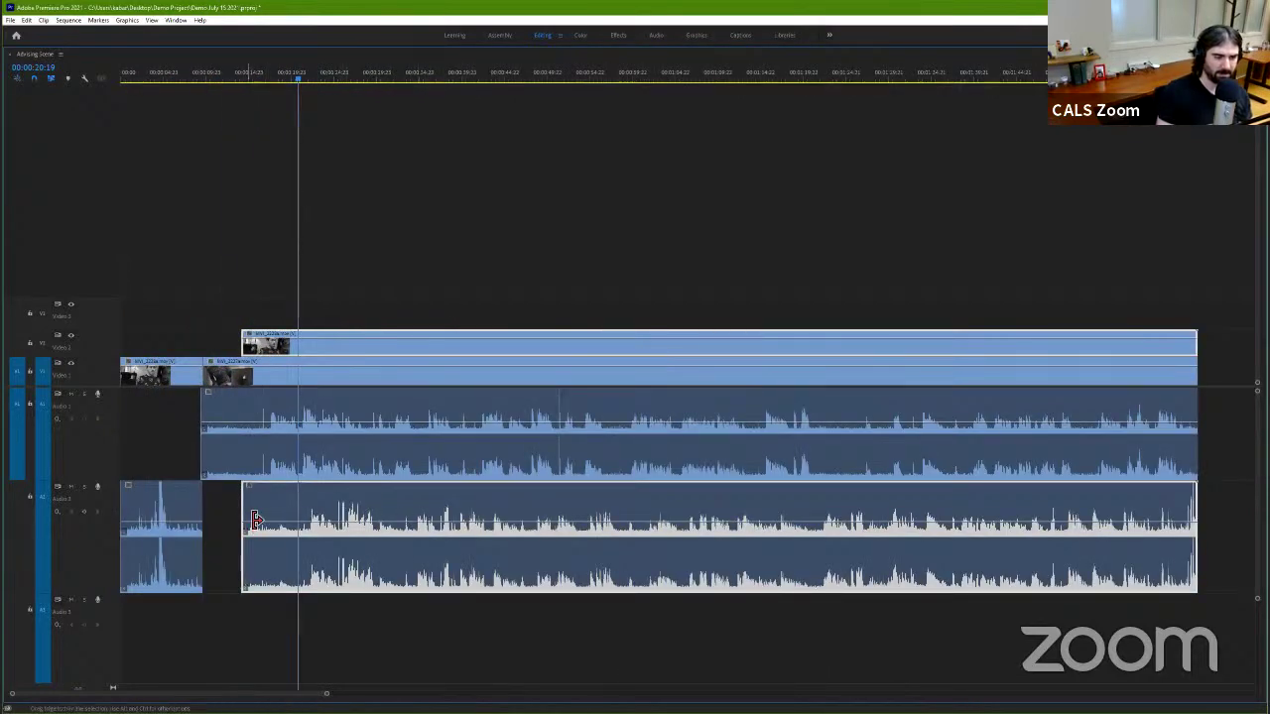
Step: Try trimming the start of the Audio 2 clip later, then undo the trim
left_click_drag(254, 519, 292, 520)
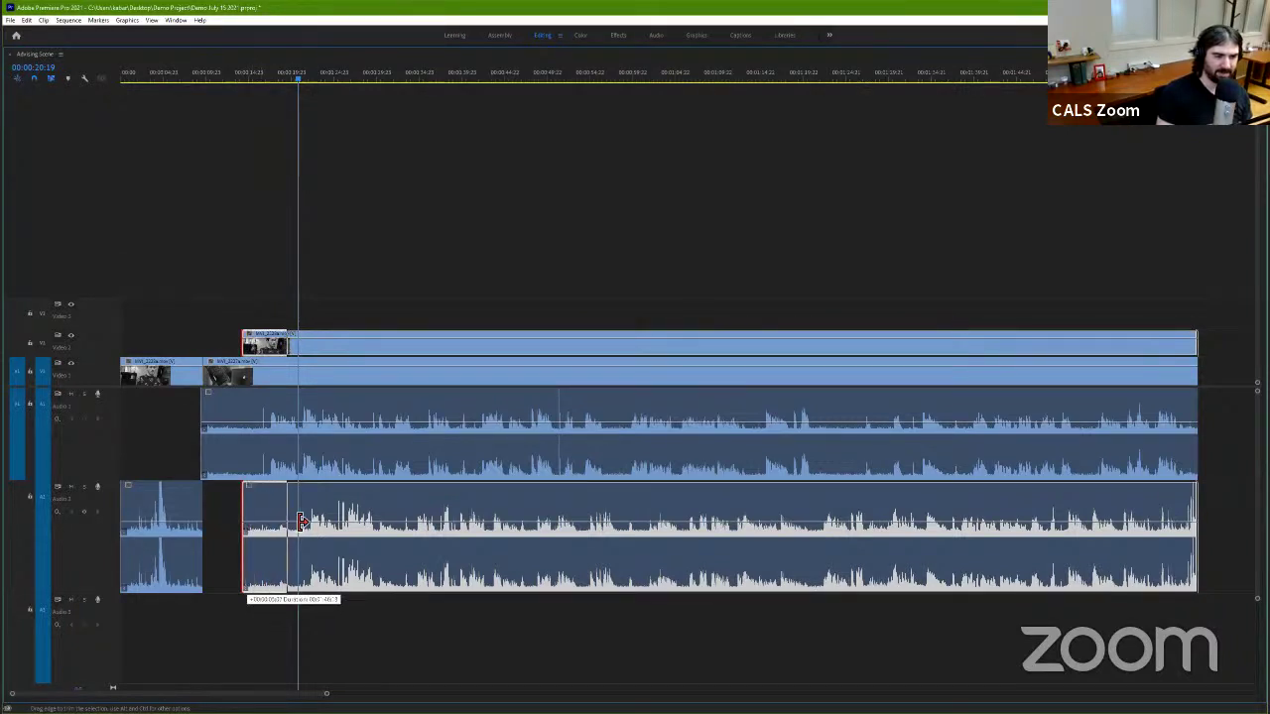
left_click_drag(293, 520, 289, 520)
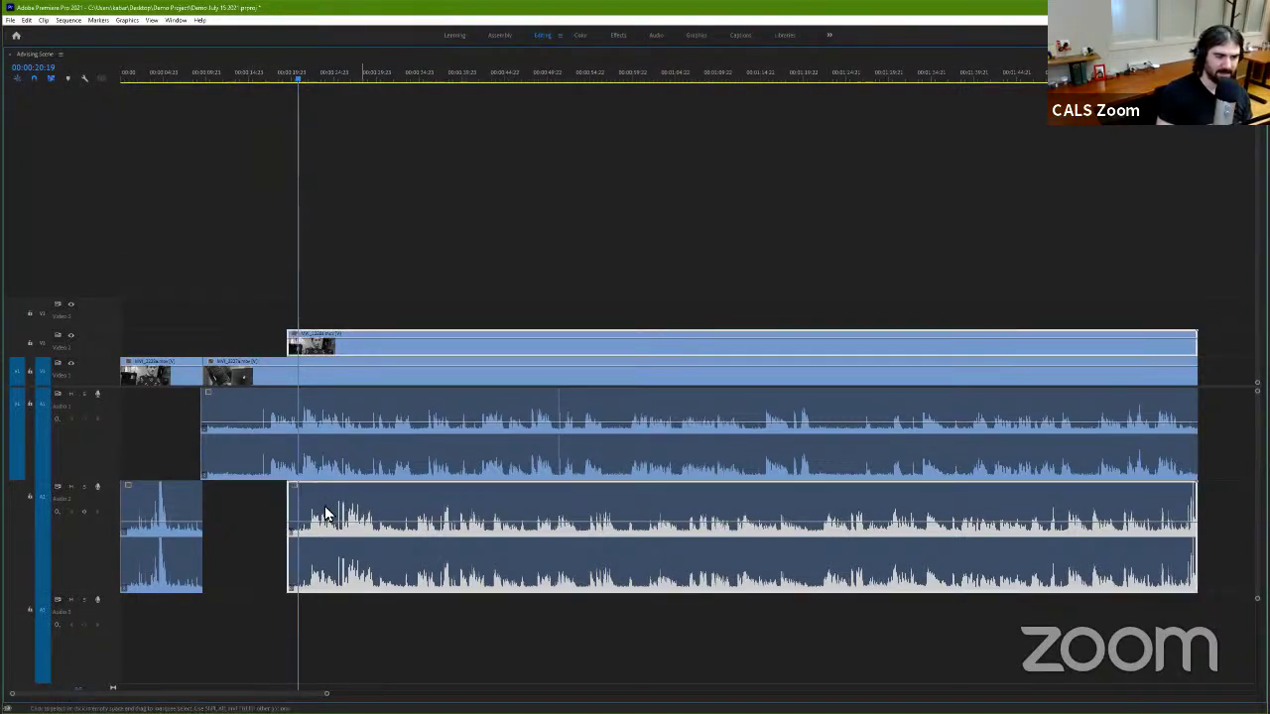
key("ctrl+z")
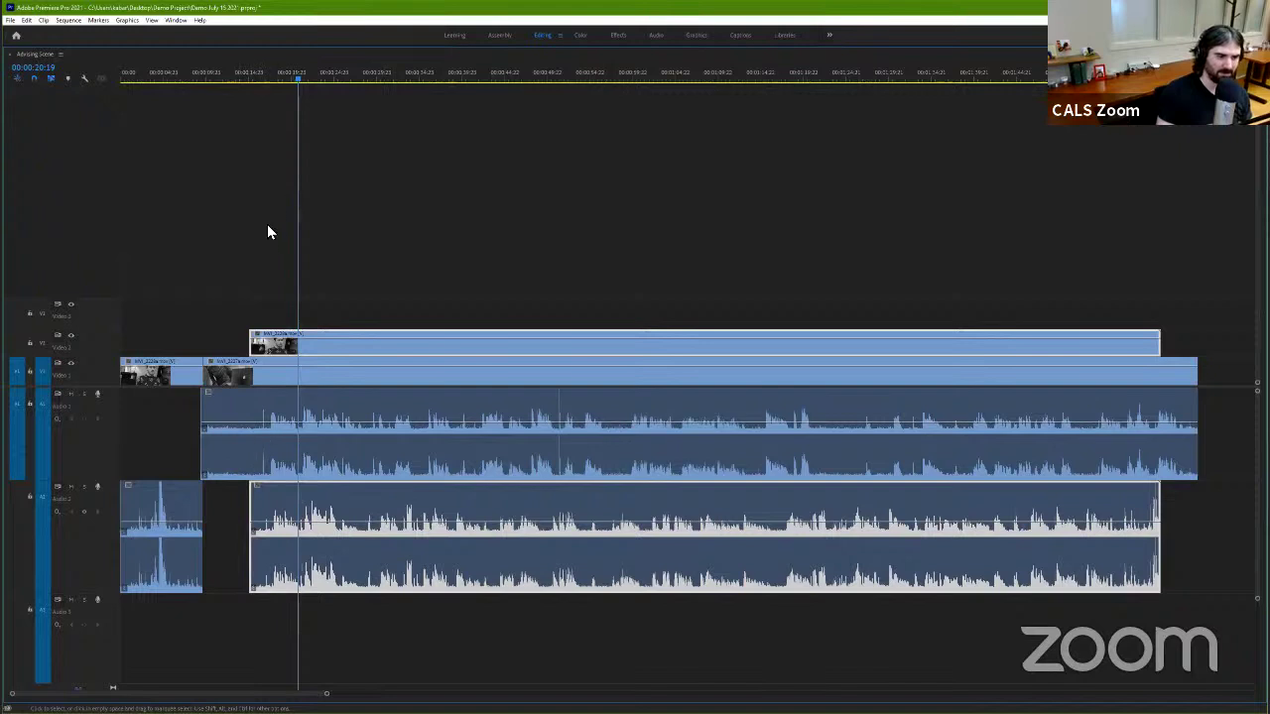
Step: Shift the MVI_2228a clip on Video 2 and its audio slightly earlier over MVI_2227a
left_click_drag(265, 71, 273, 88)
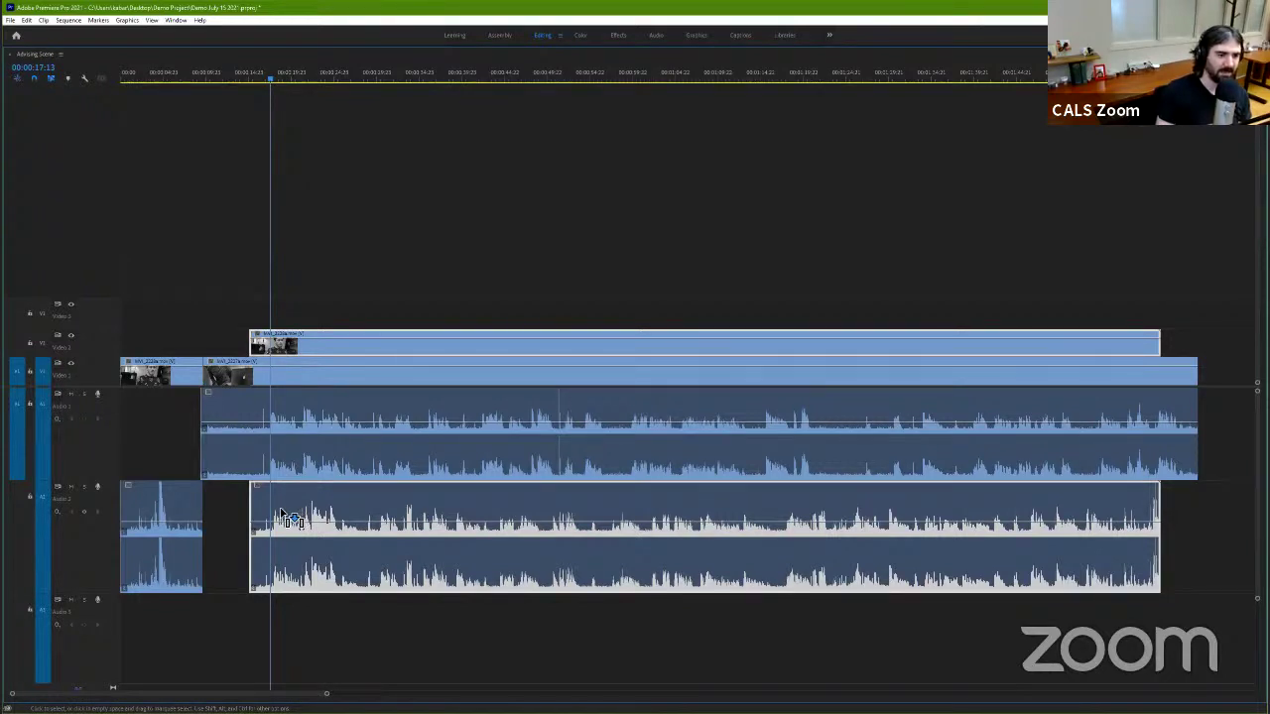
left_click_drag(281, 523, 274, 523)
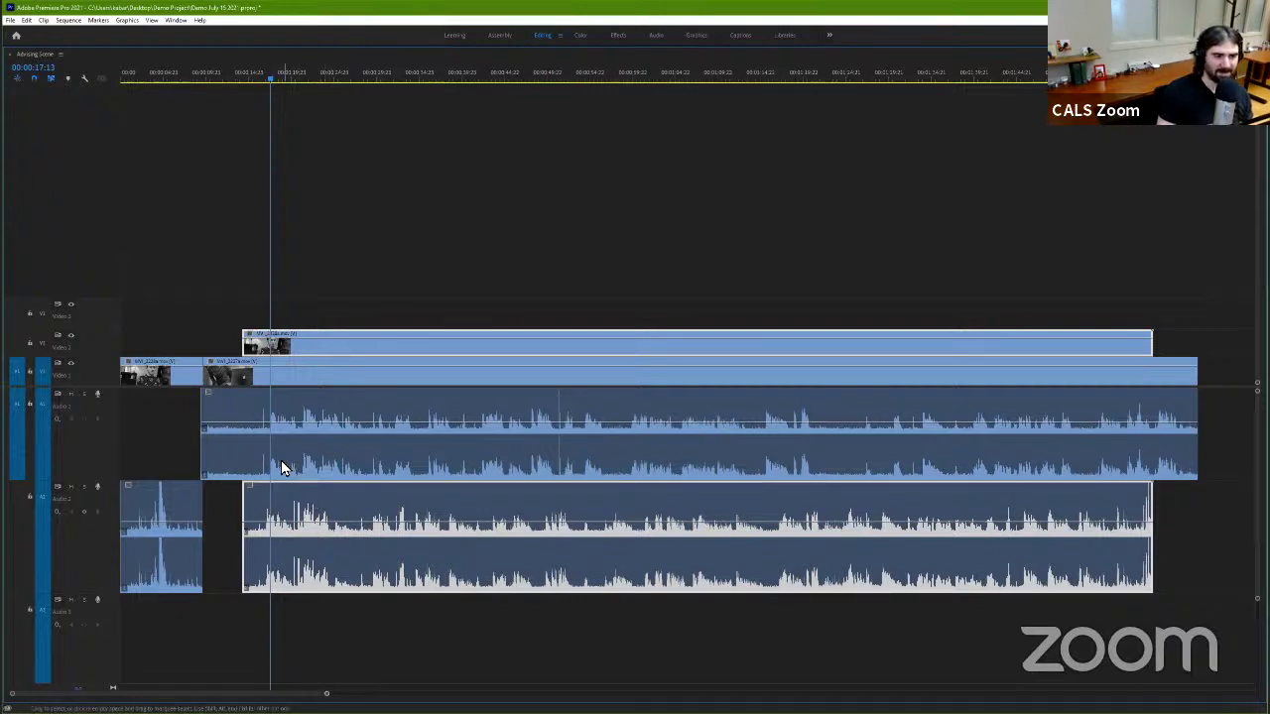
key("equal")
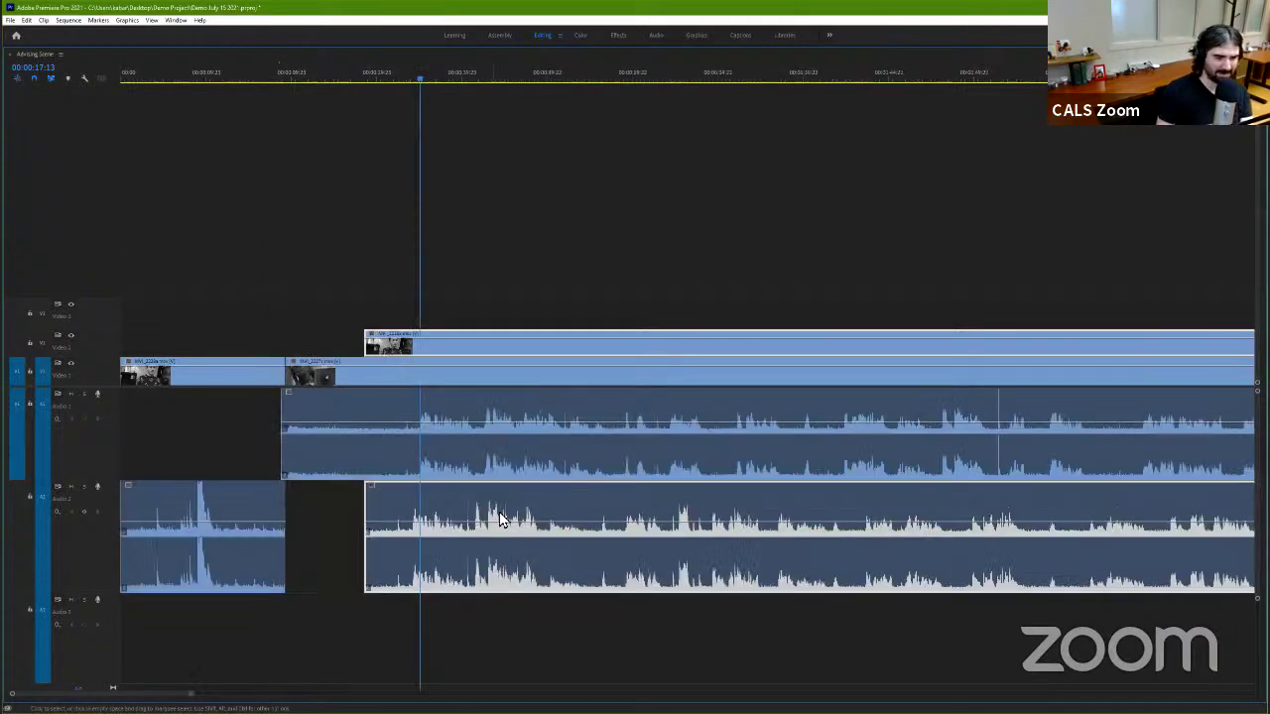
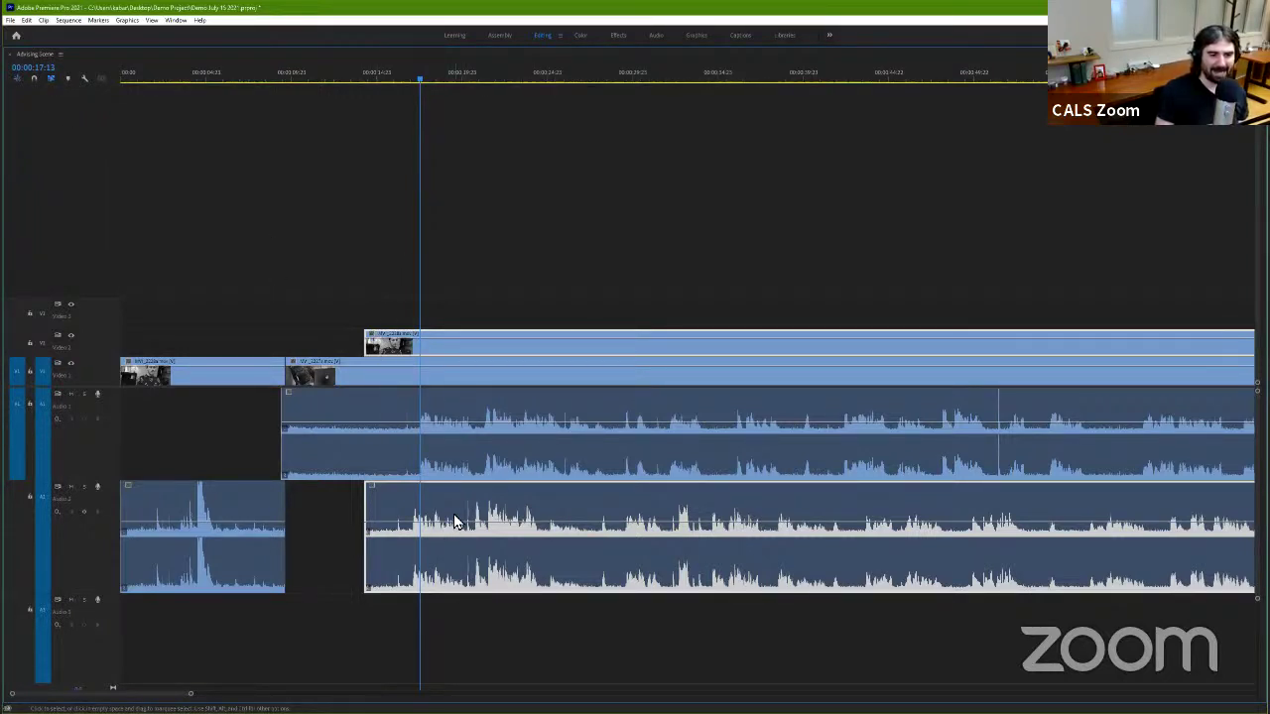
Step: Slide the V2 clip and its linked audio a few frames, then play back to check sync
left_click_drag(456, 523, 462, 519)
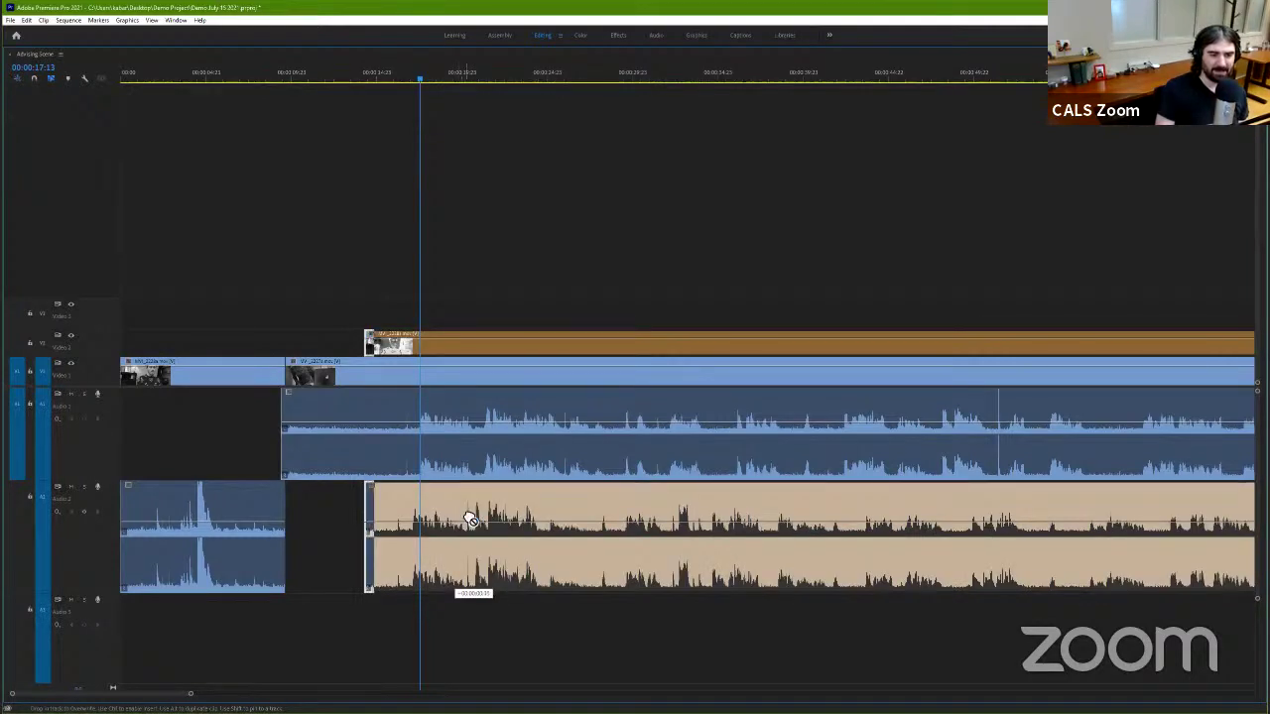
left_click_drag(466, 521, 465, 517)
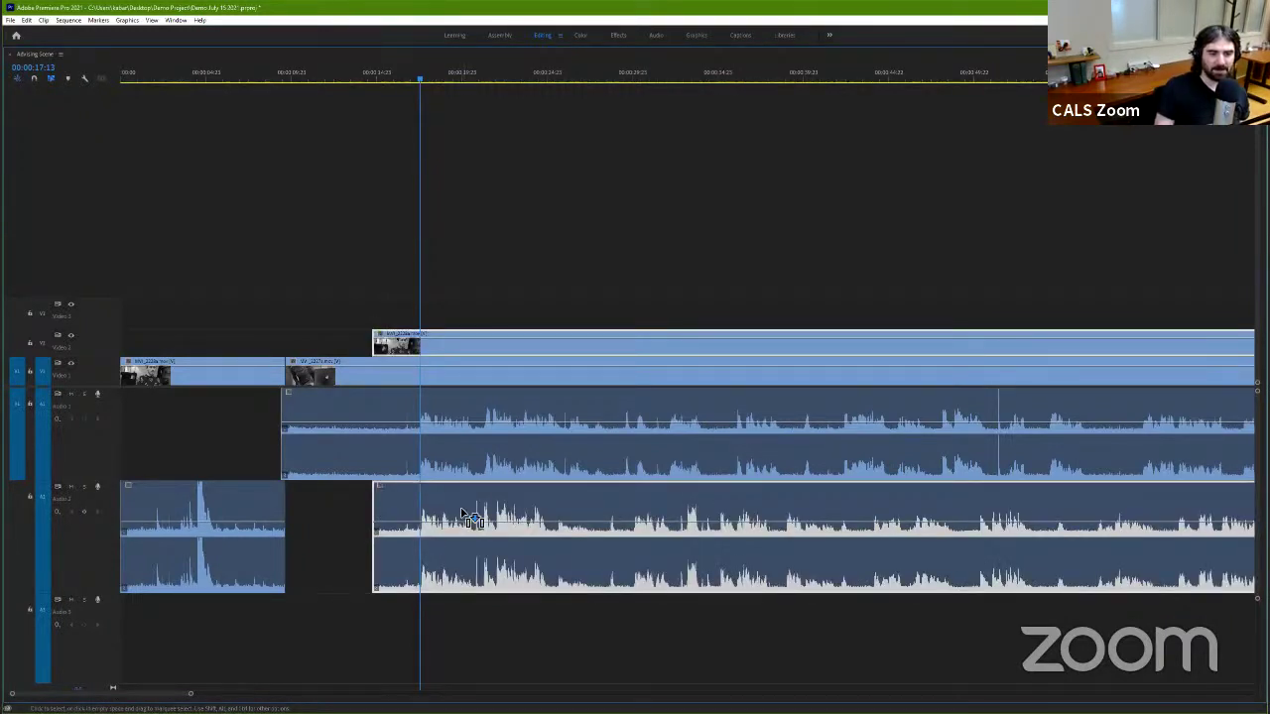
left_click_drag(466, 517, 462, 509)
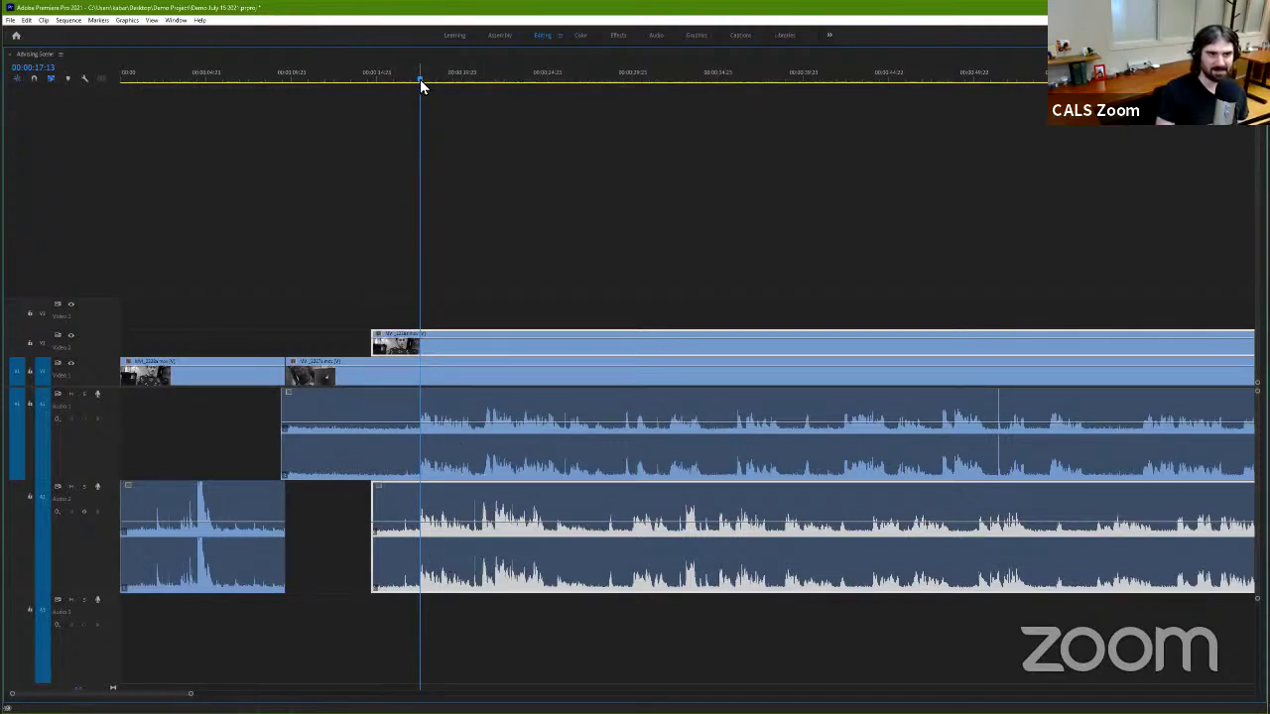
left_click_drag(419, 79, 394, 79)
key("space")
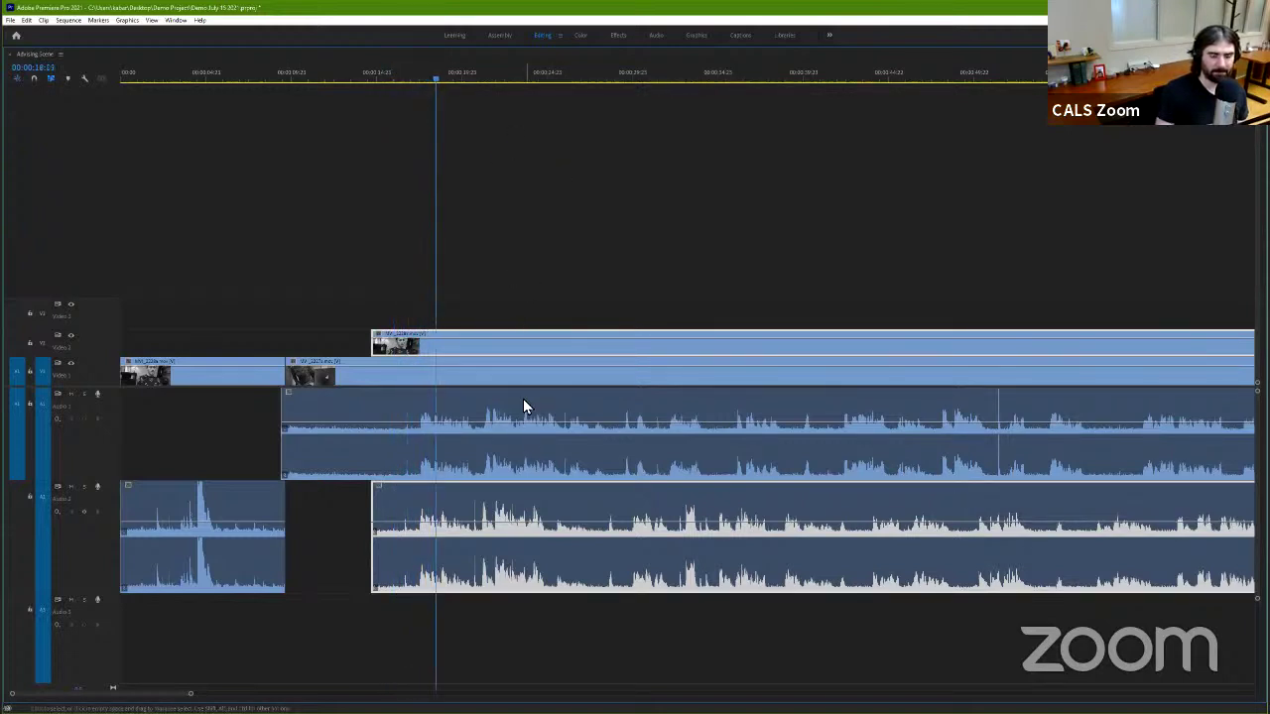
key("space")
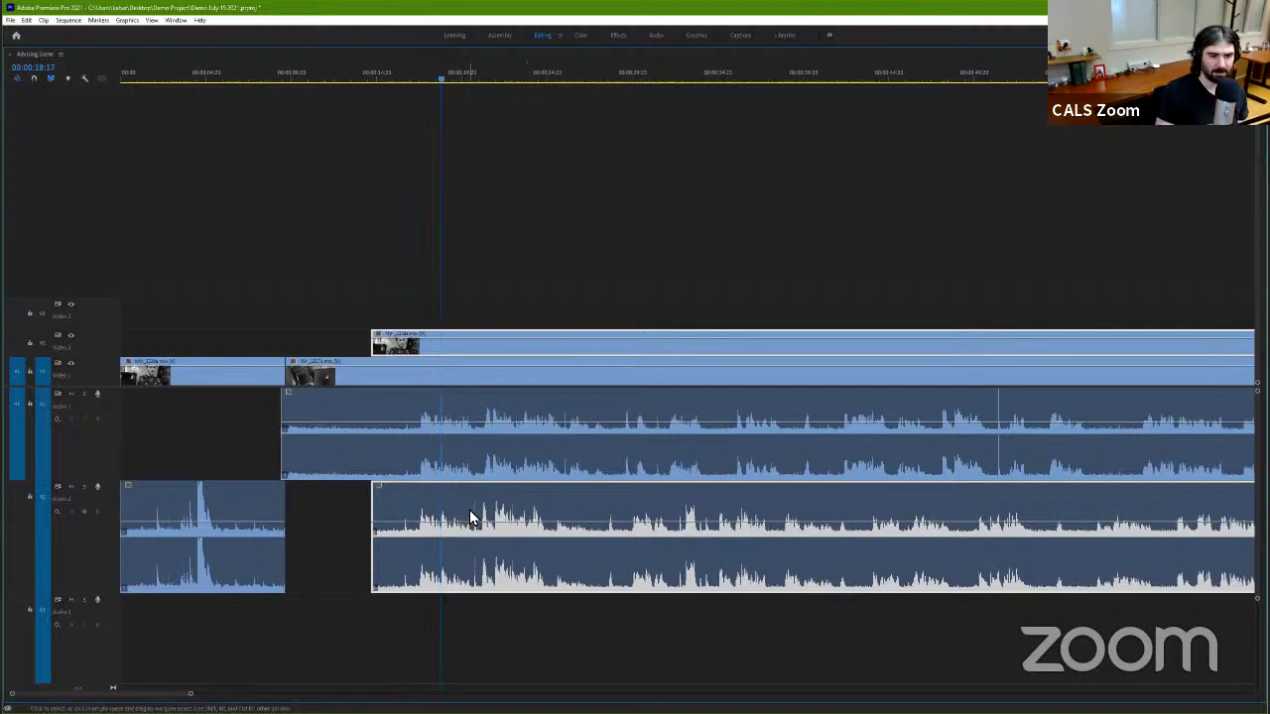
Step: Nudge the V2 clip and audio slightly later, then replay and scrub to recheck the sync
left_click_drag(470, 513, 473, 513)
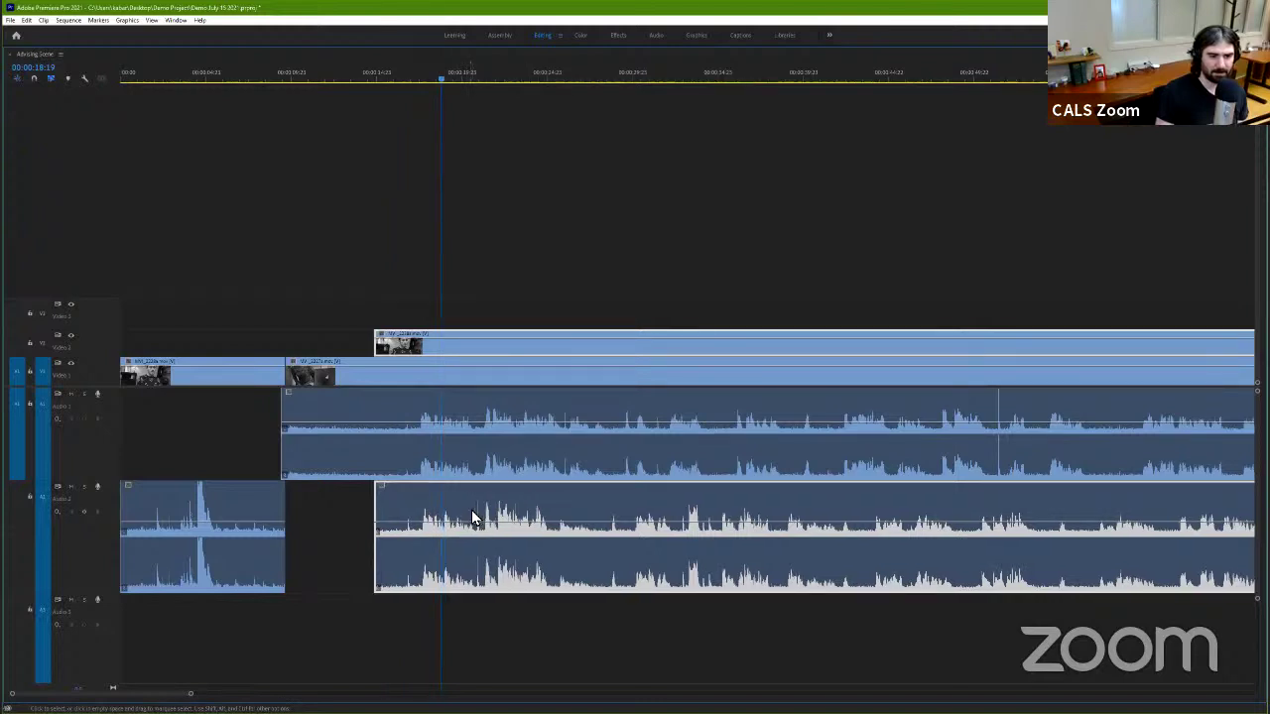
left_click(385, 79)
key("space")
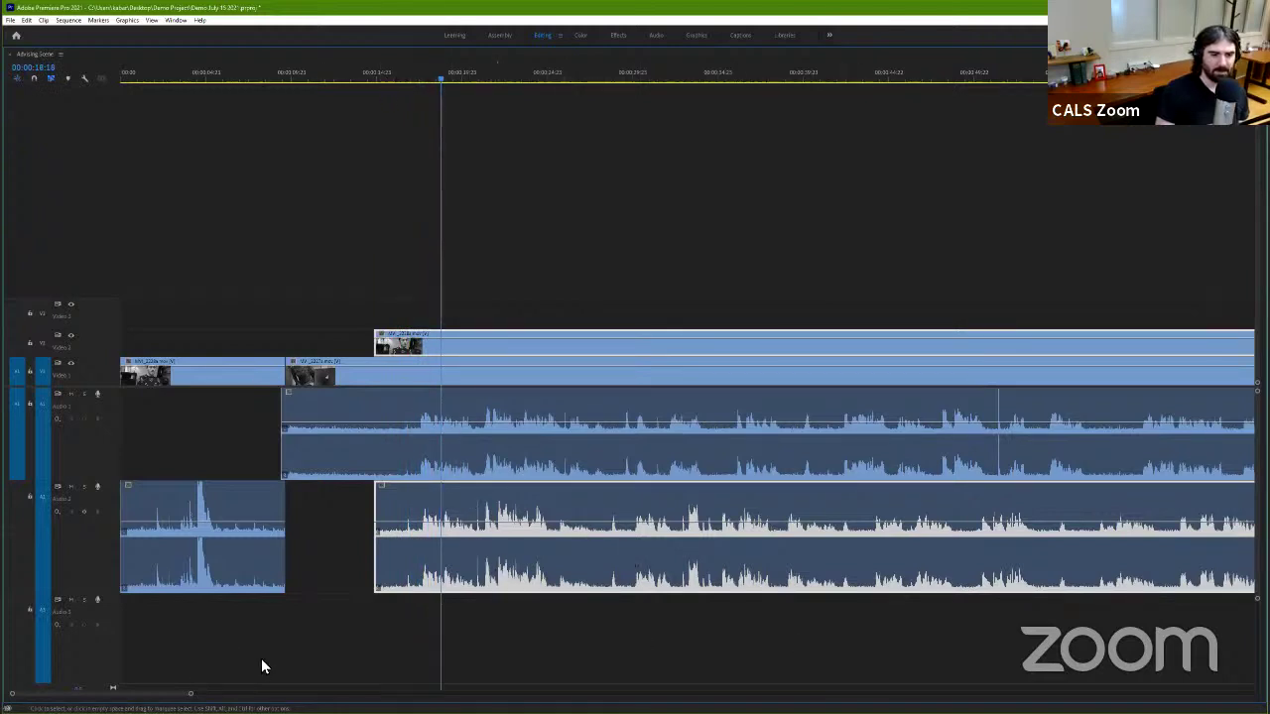
left_click(624, 80)
left_click_drag(625, 81, 609, 81)
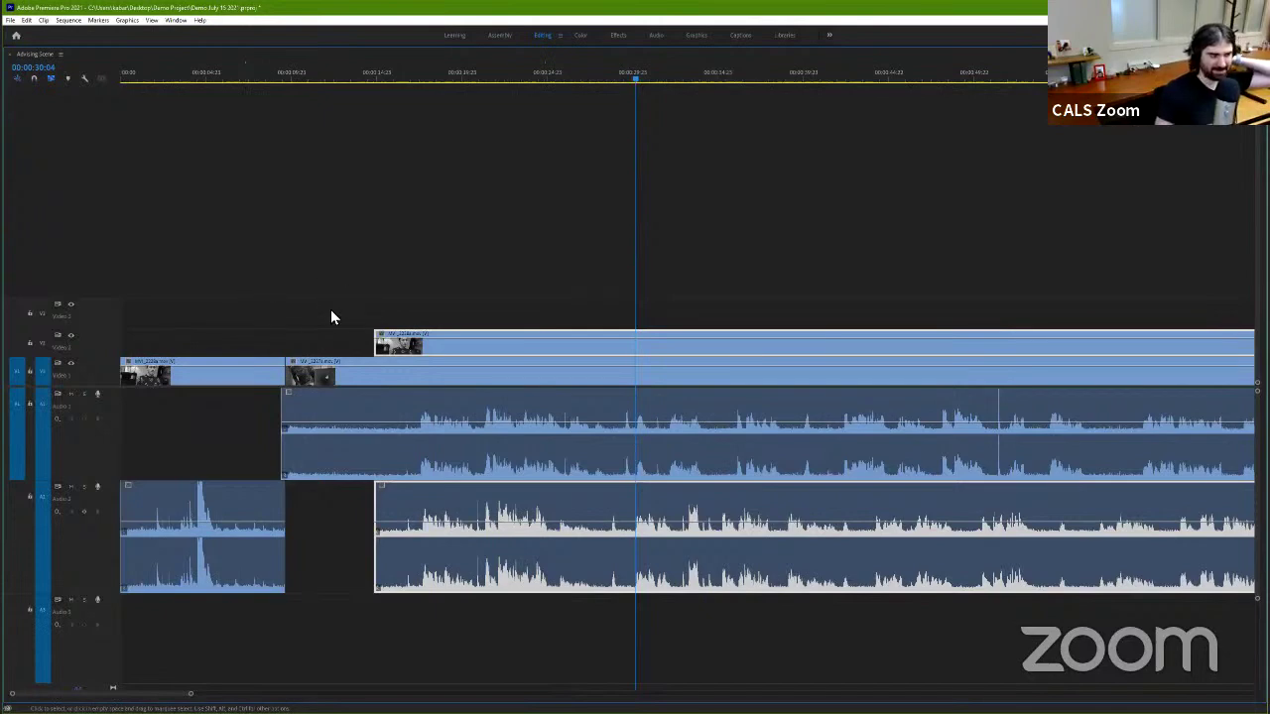
Step: Restore the full editing workspace and drop another interview clip from the bin onto V3
key("grave")
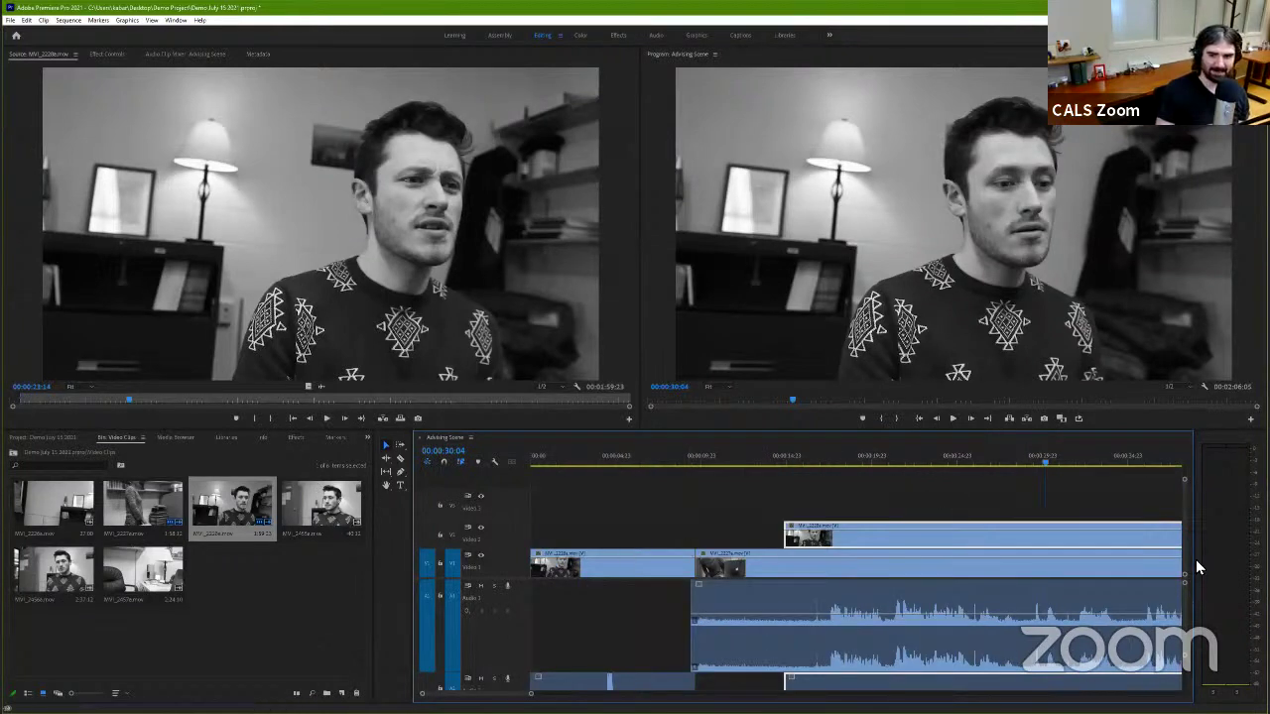
scroll(1181, 612, "down", 4)
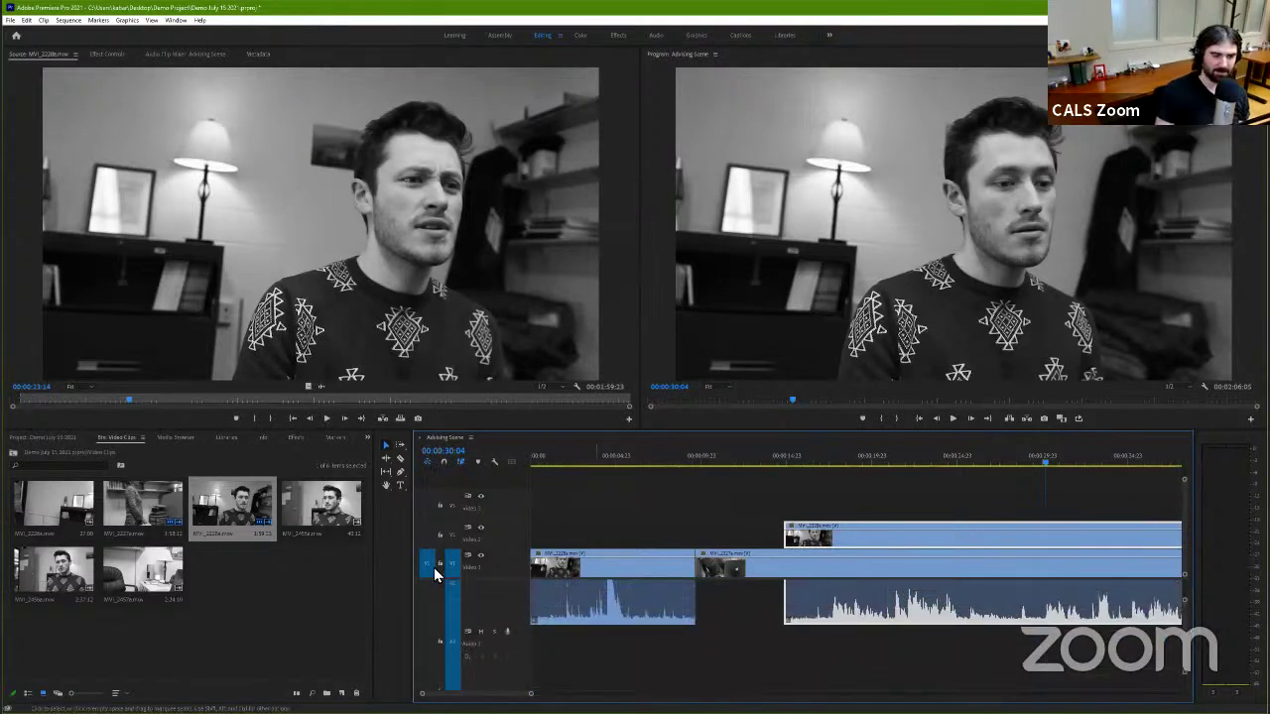
left_click(343, 508)
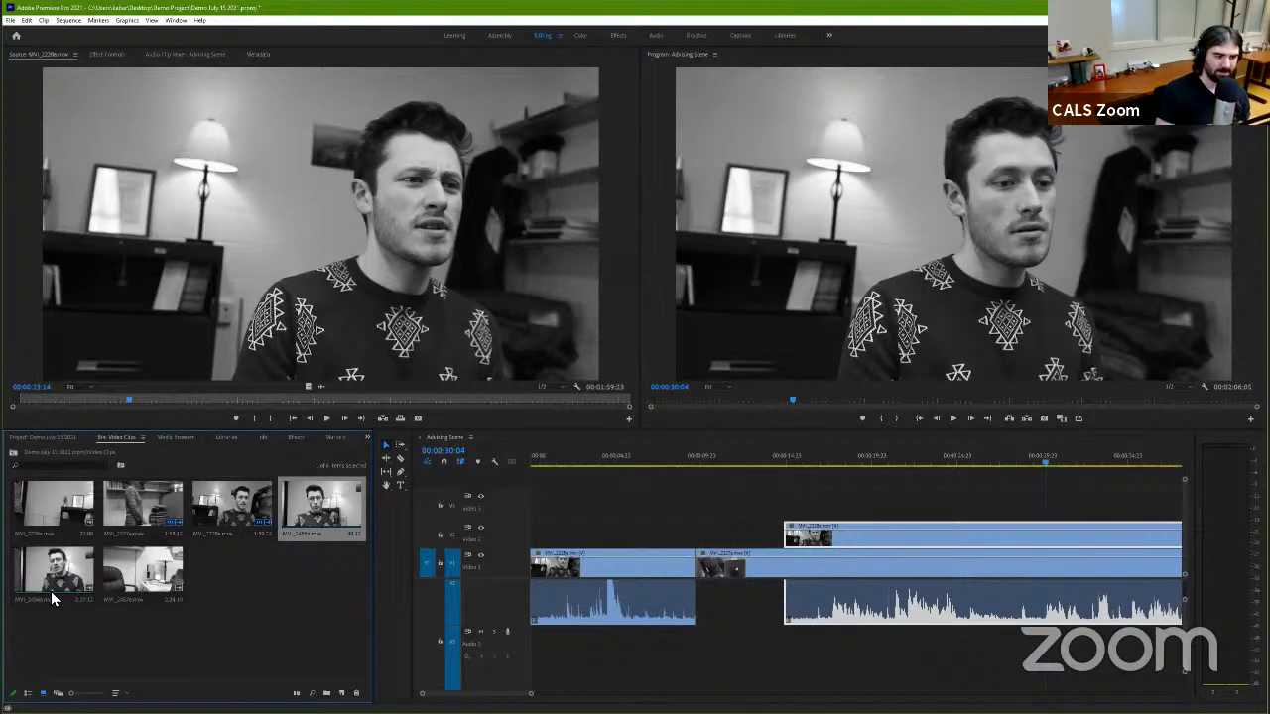
left_click(58, 577)
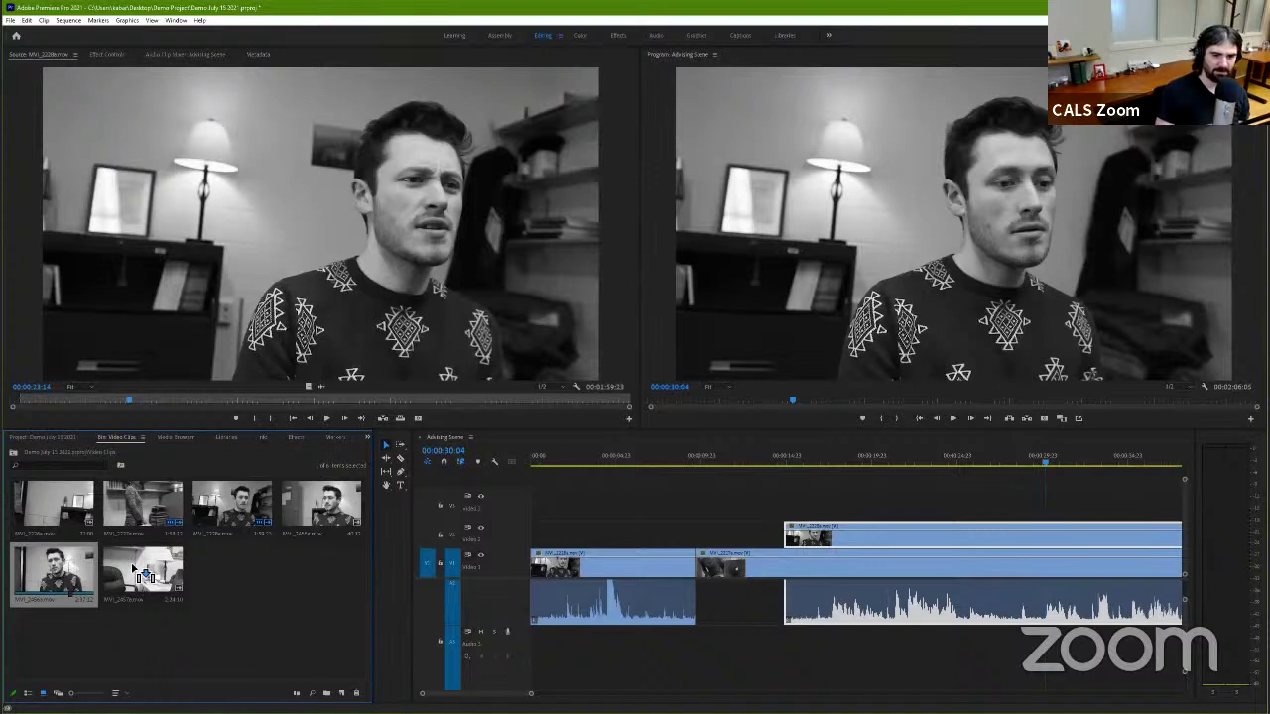
mouse_move(139, 573)
left_mouse_down()
mouse_move(790, 536)
mouse_move(791, 518)
left_mouse_up()
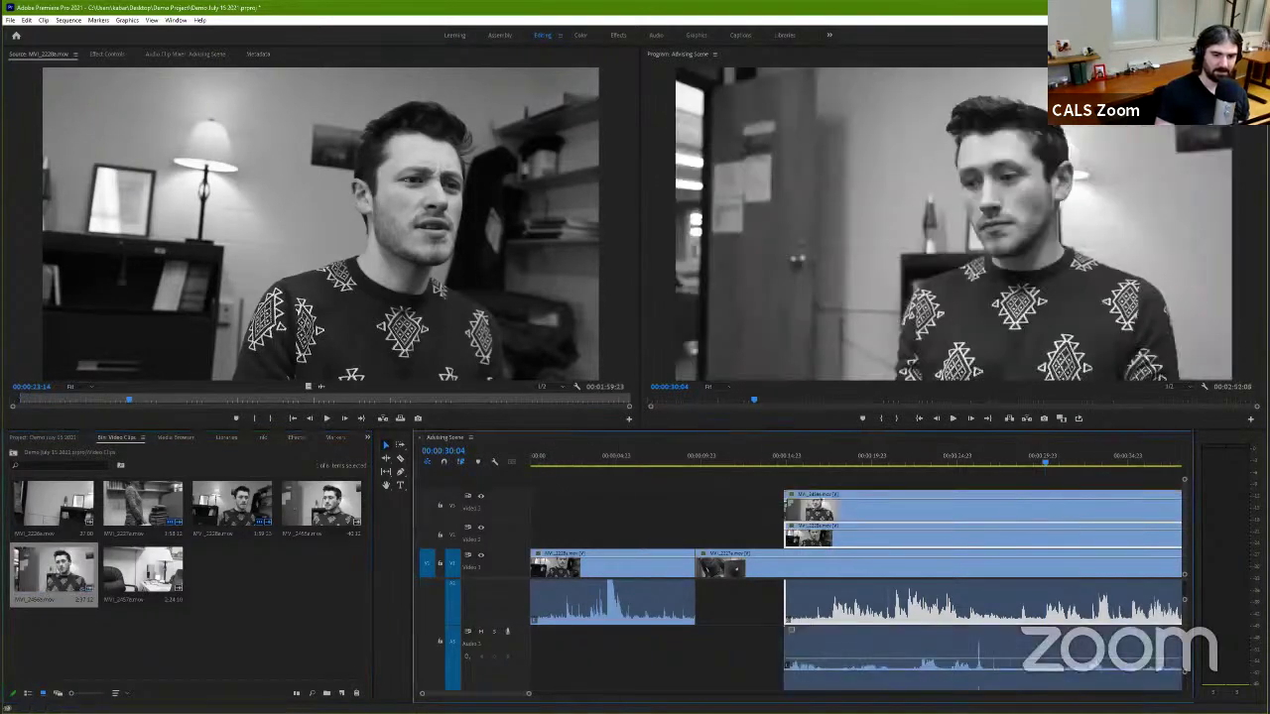
Step: Delete the added V3 clip and its audio, then scrub to the man's shot
scroll(547, 683, "down", 5)
scroll(619, 600, "down", 5)
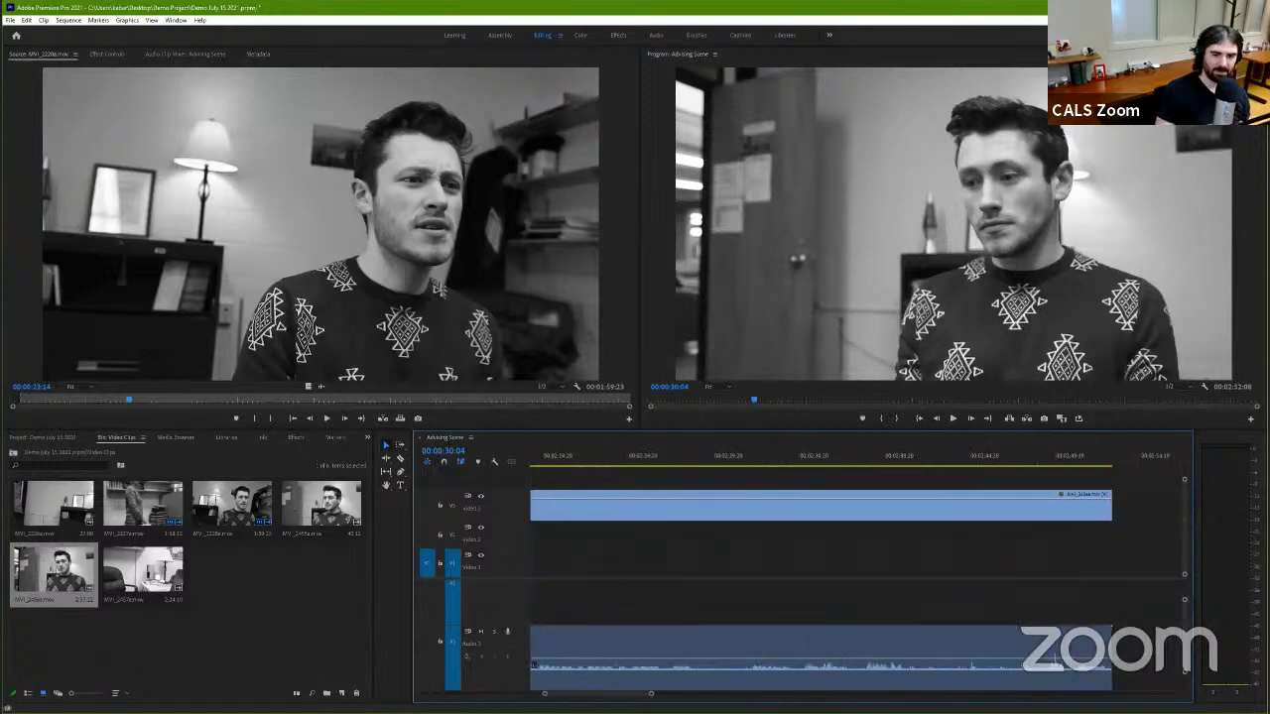
left_click_drag(600, 693, 497, 692)
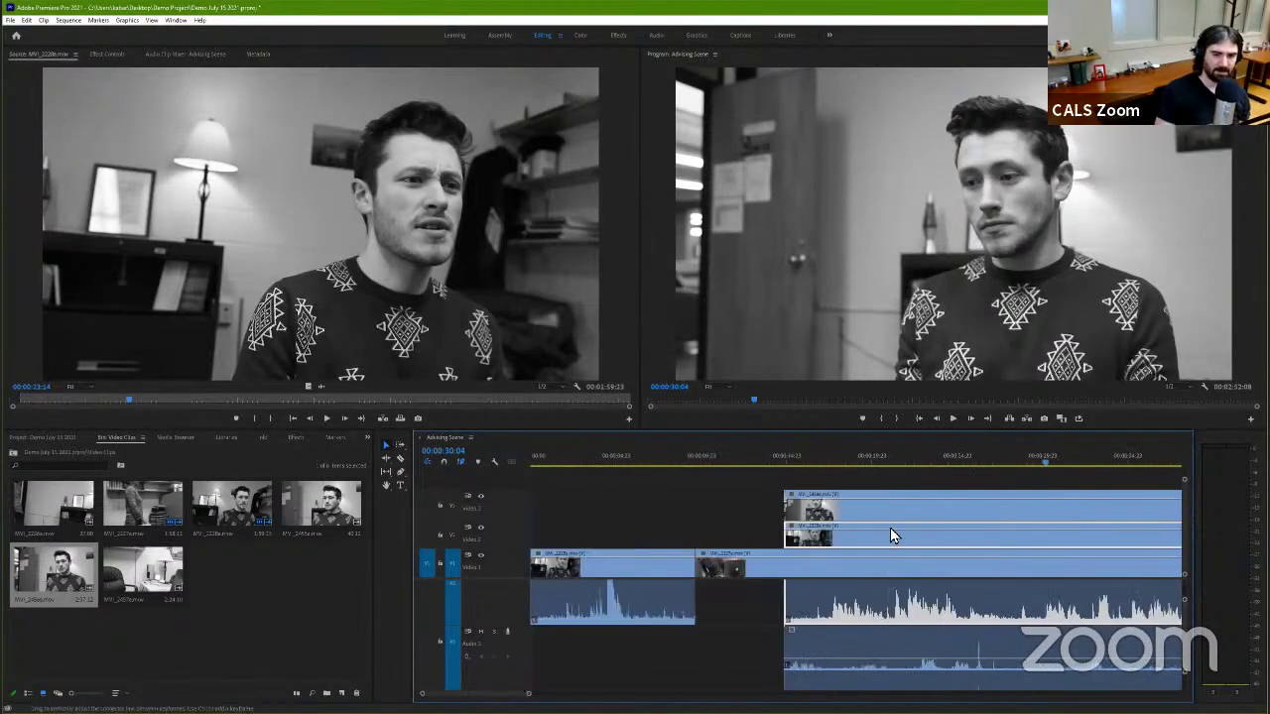
left_click(880, 512)
key("Delete")
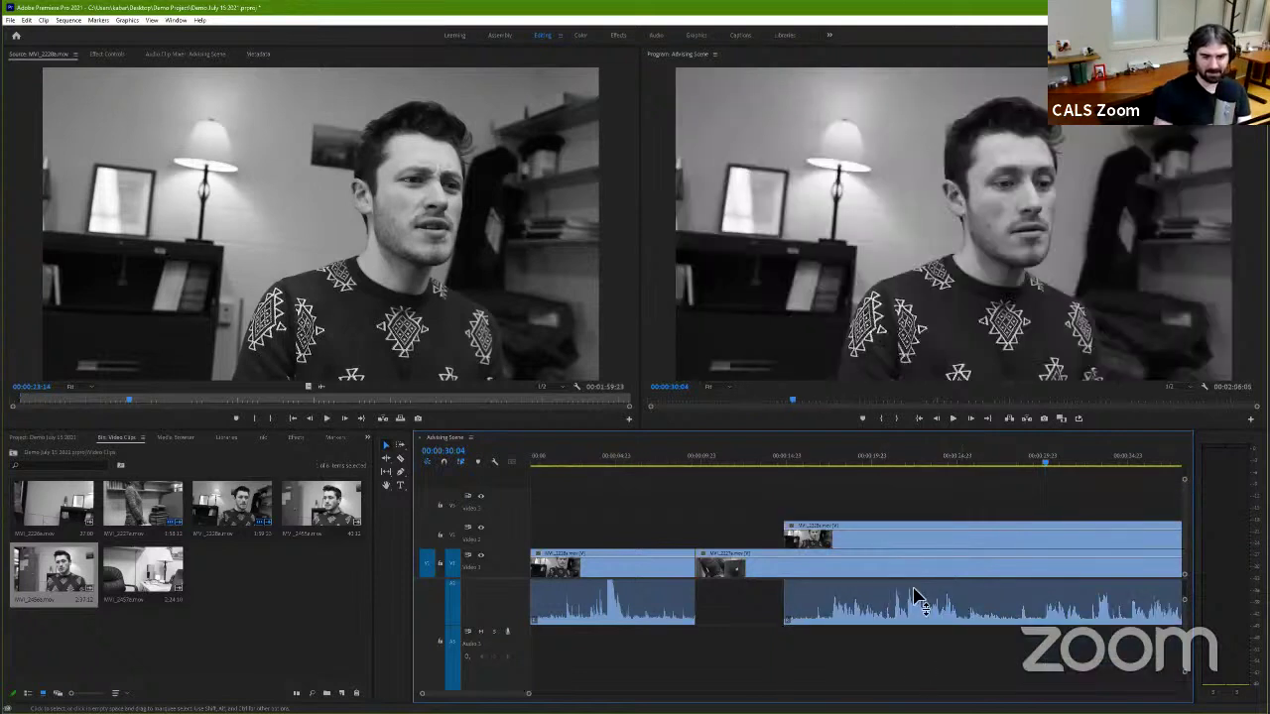
left_click(760, 463)
left_click_drag(800, 462, 761, 468)
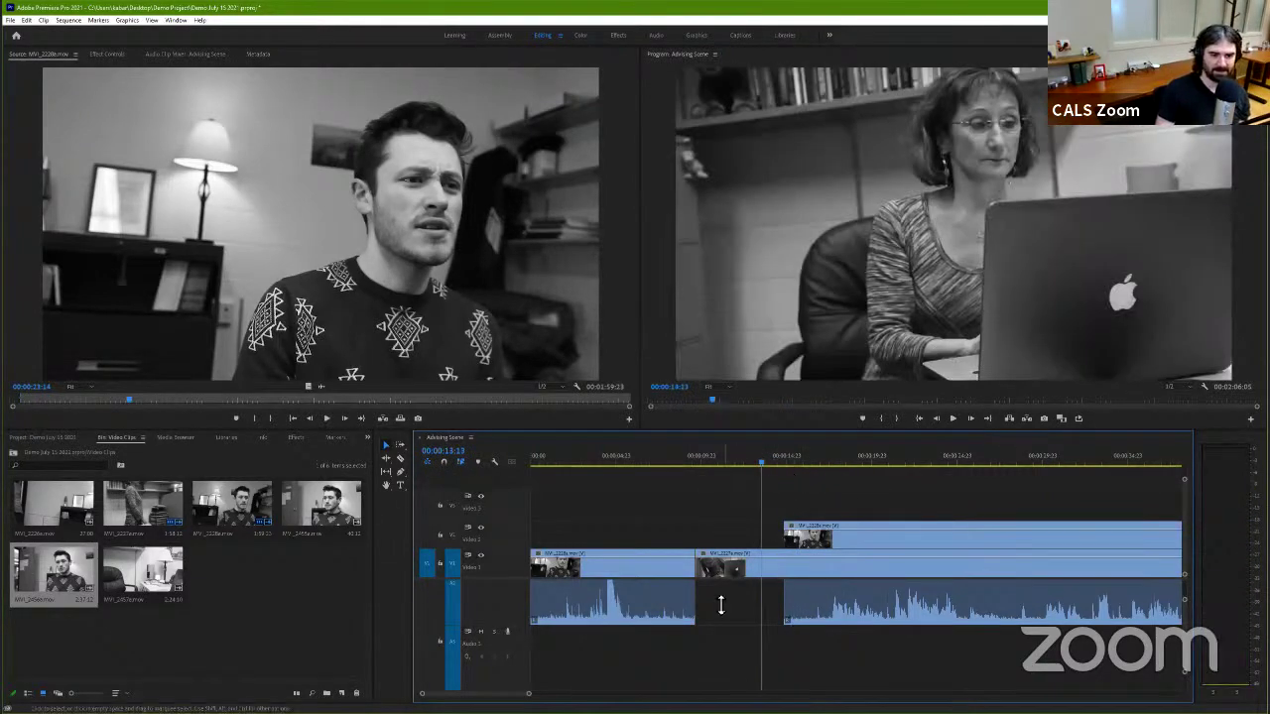
Step: Scrub to just before the cut and play it back for review
scroll(532, 691, "right", 2)
left_click_drag(531, 693, 537, 692)
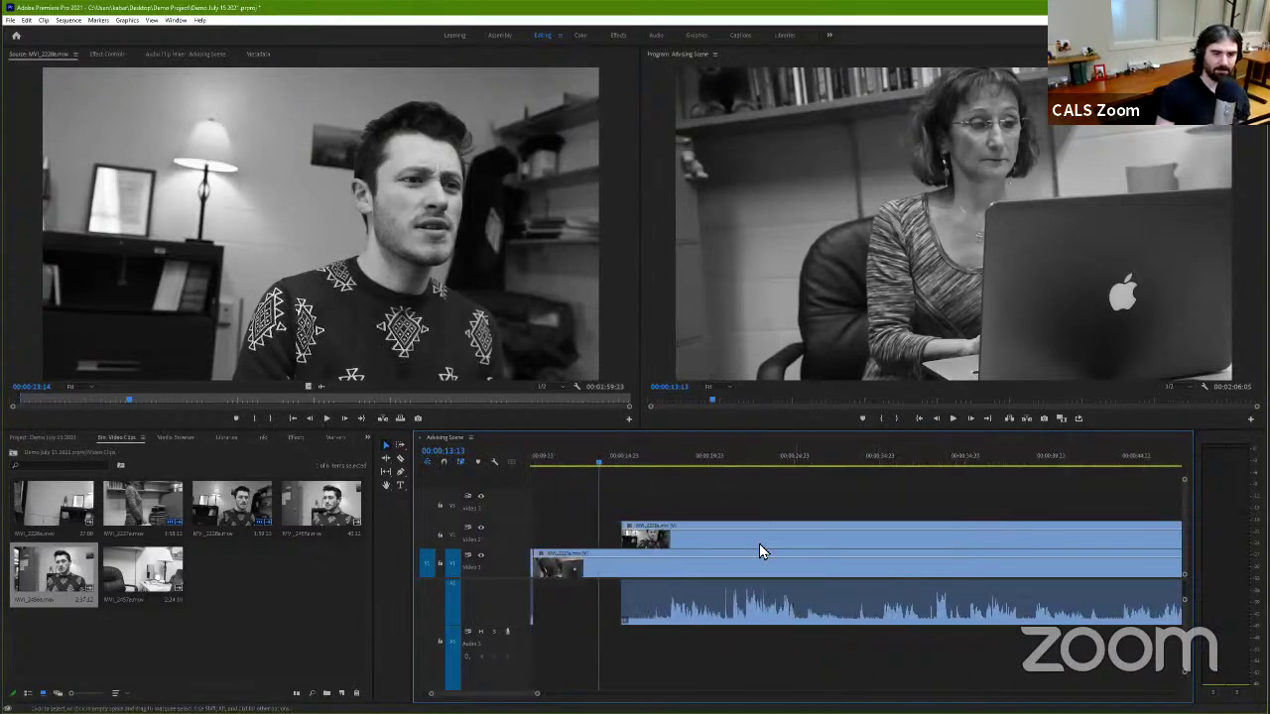
left_click(689, 461)
left_click_drag(668, 458, 613, 458)
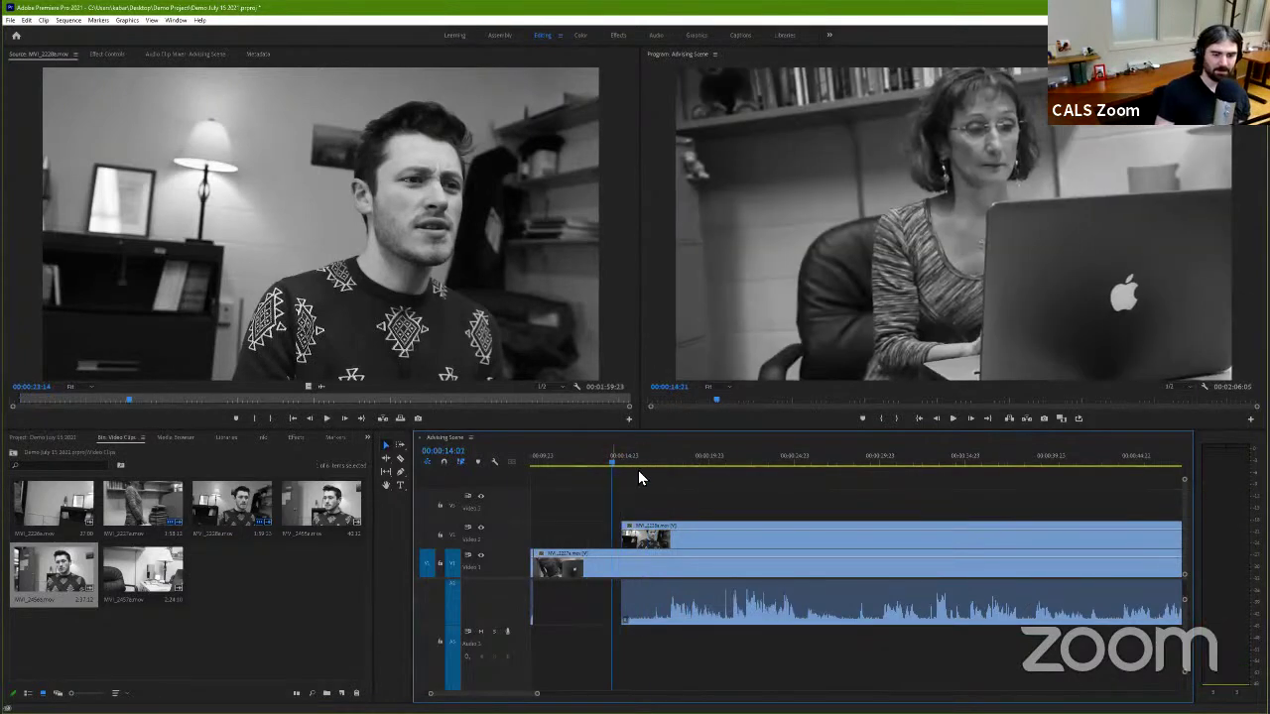
key("space")
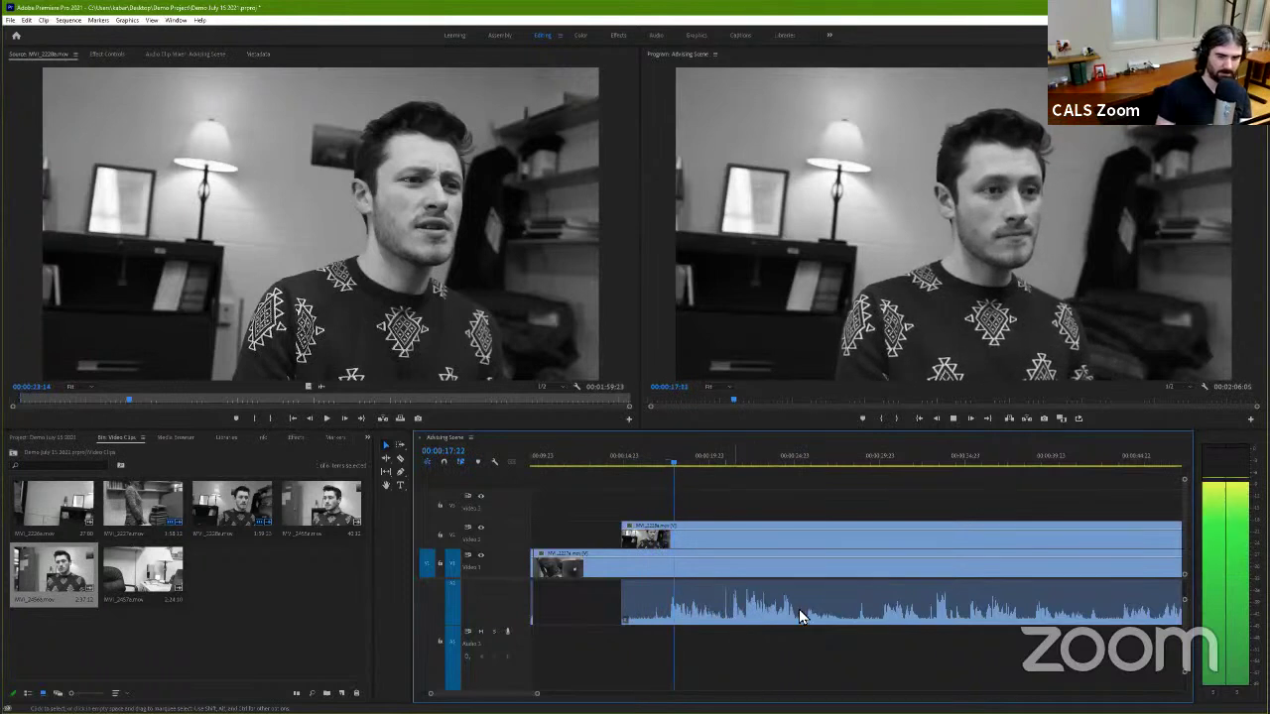
key("space")
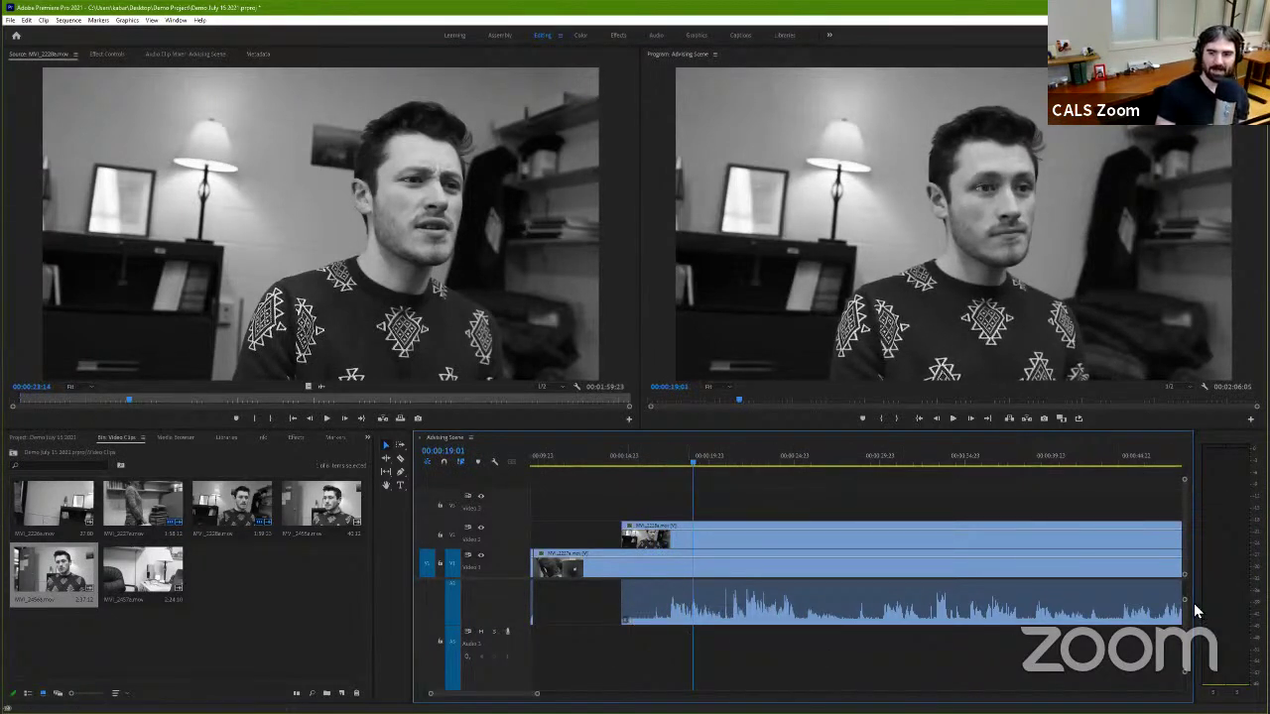
Step: Resize the A1 and A2 tracks to hide the waveforms, leaving mainly V1 and V2 visible
left_click_drag(1187, 604, 1183, 635)
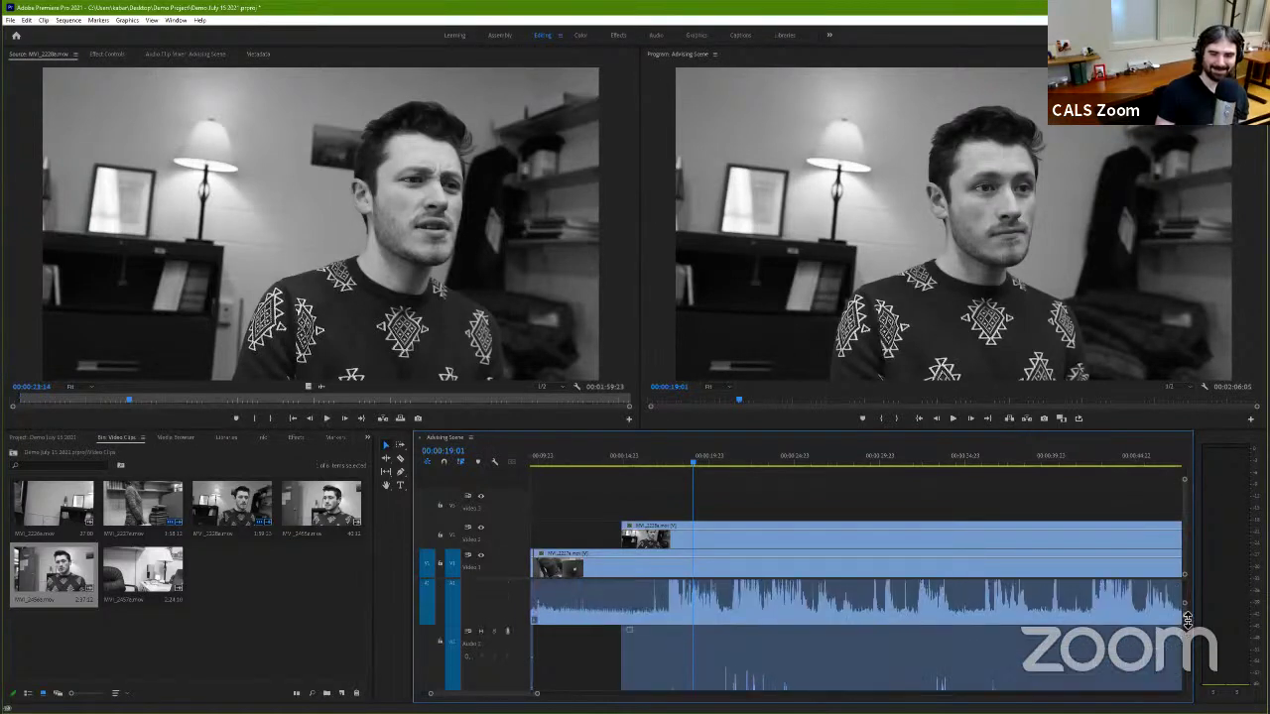
left_click_drag(1188, 628, 1186, 640)
left_click_drag(526, 640, 518, 595)
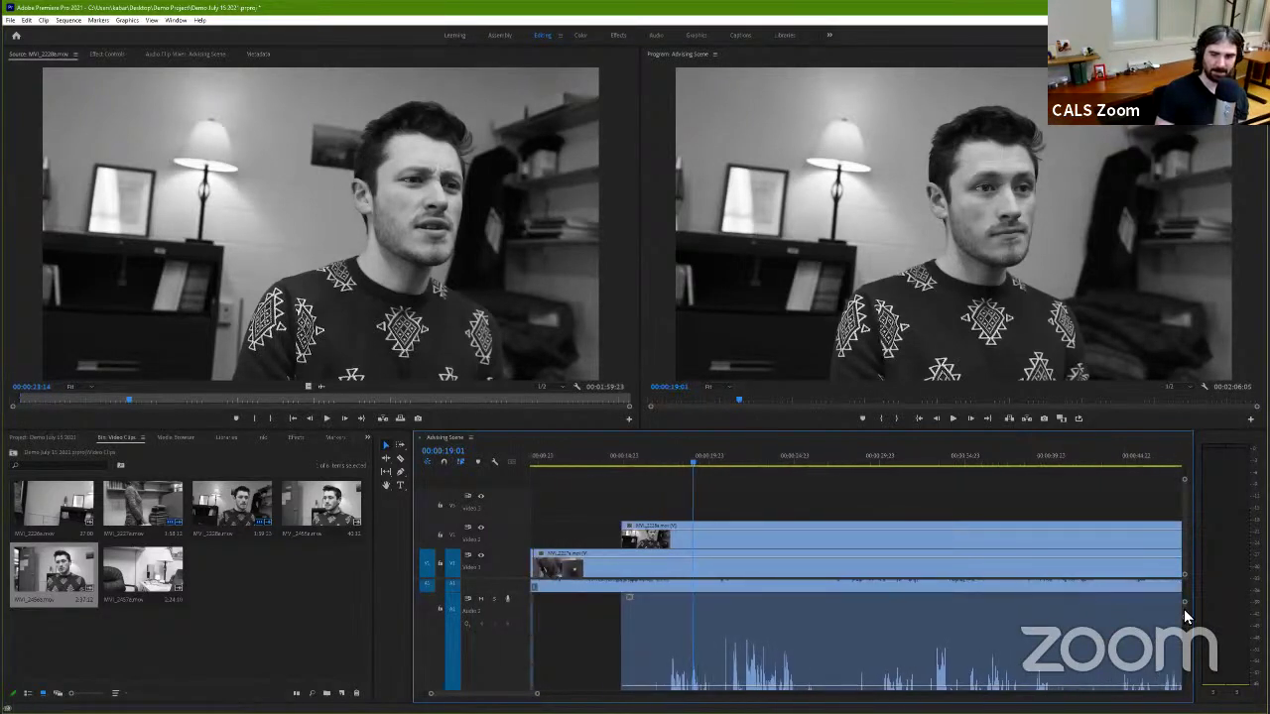
left_click_drag(1183, 615, 1181, 655)
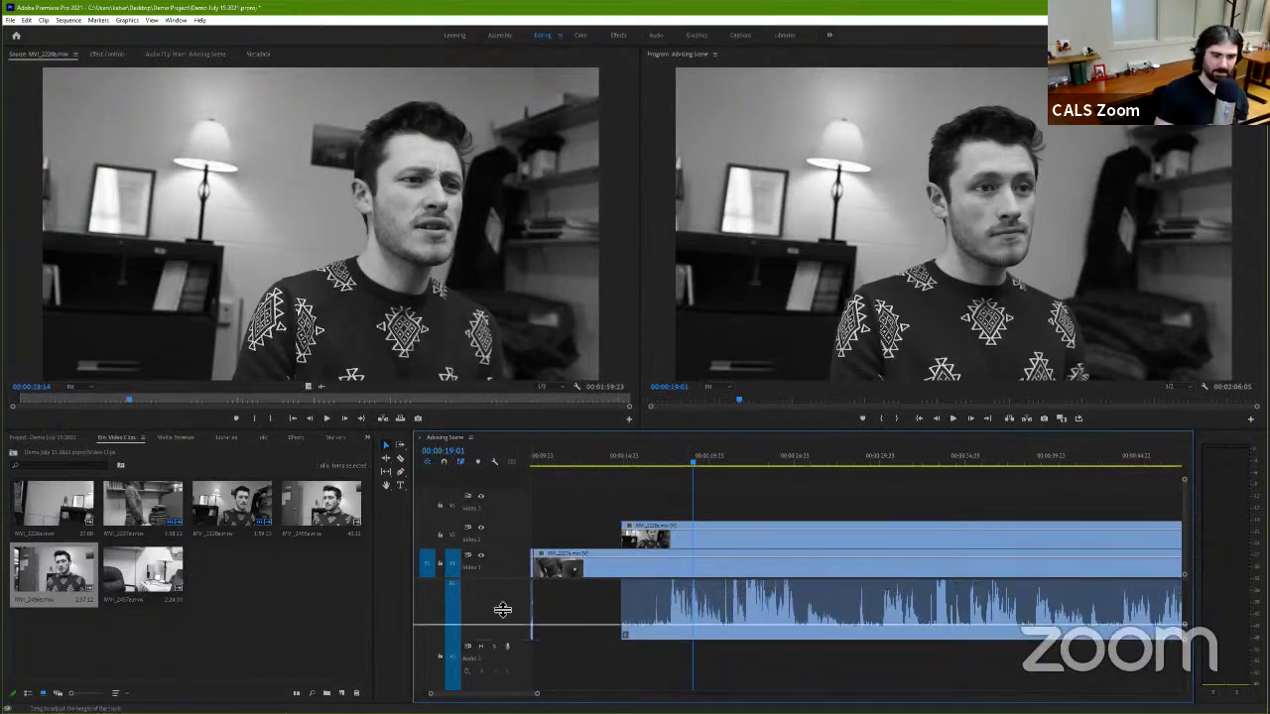
left_click_drag(502, 609, 499, 586)
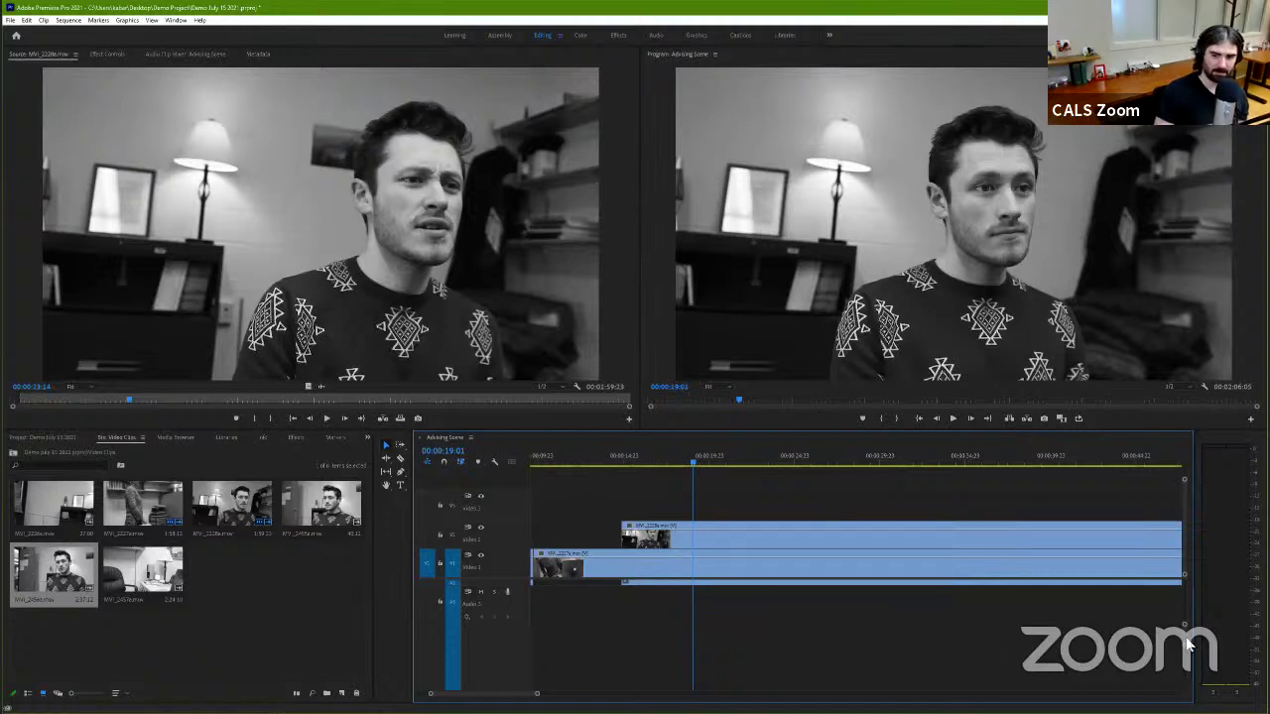
scroll(1181, 646, "down", 1)
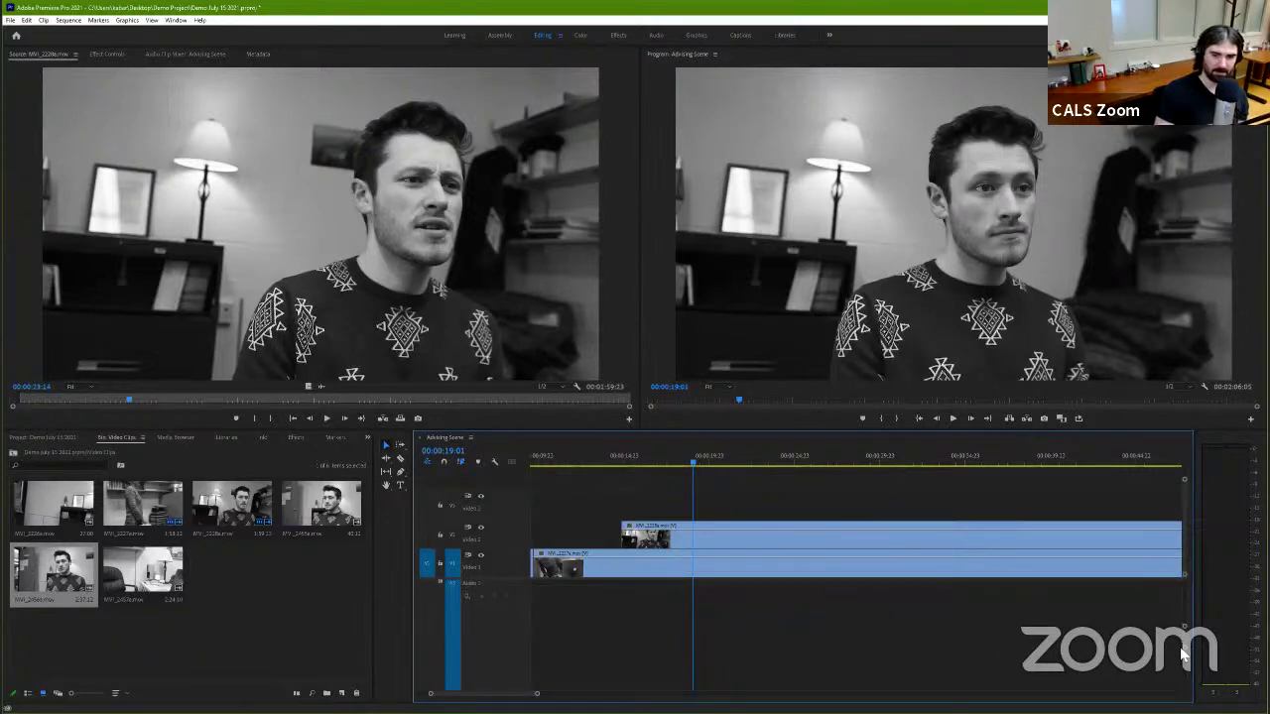
scroll(1181, 673, "down", 2)
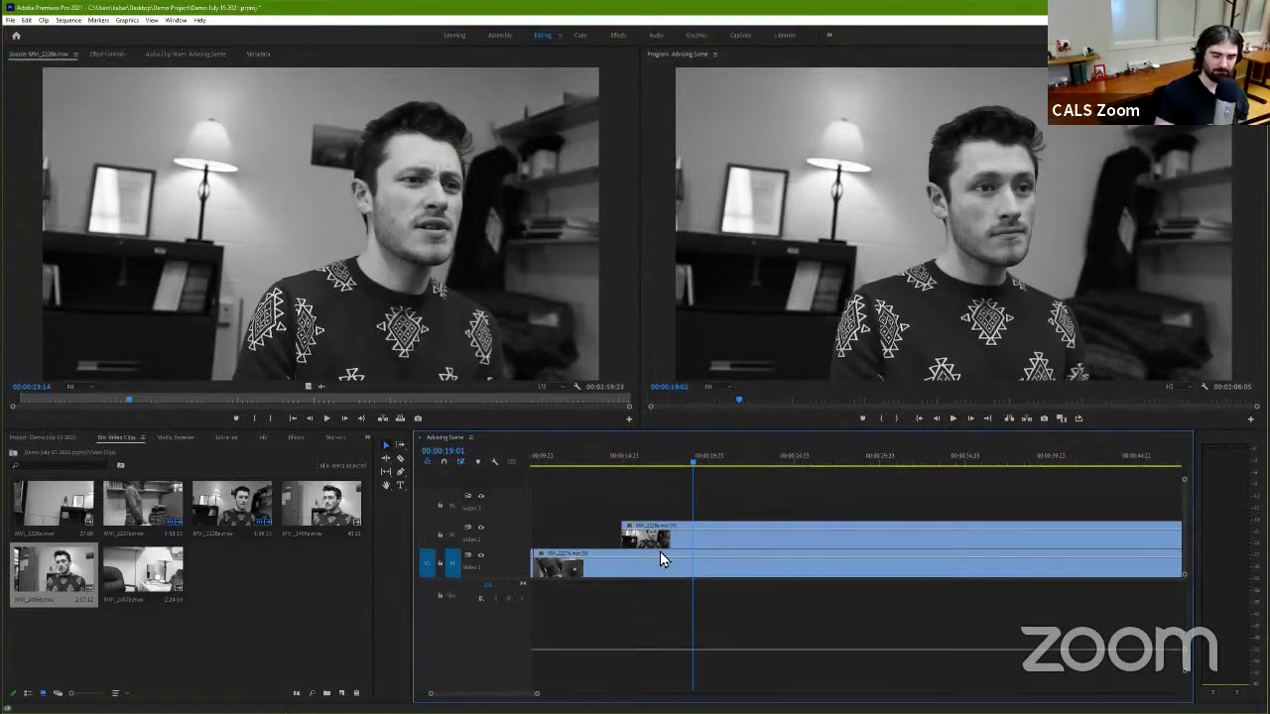
Step: Maximize the timeline and make the A1 audio track tall enough to show its waveform
key("grave")
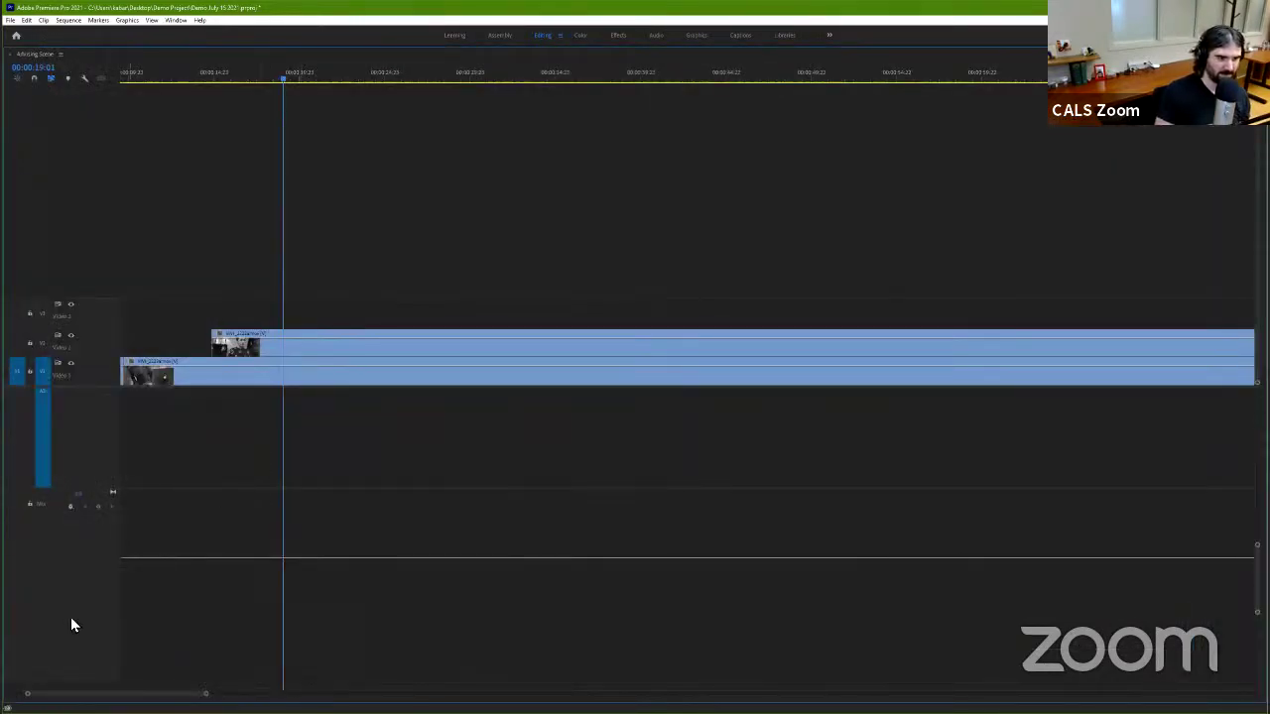
scroll(94, 597, "down", 2)
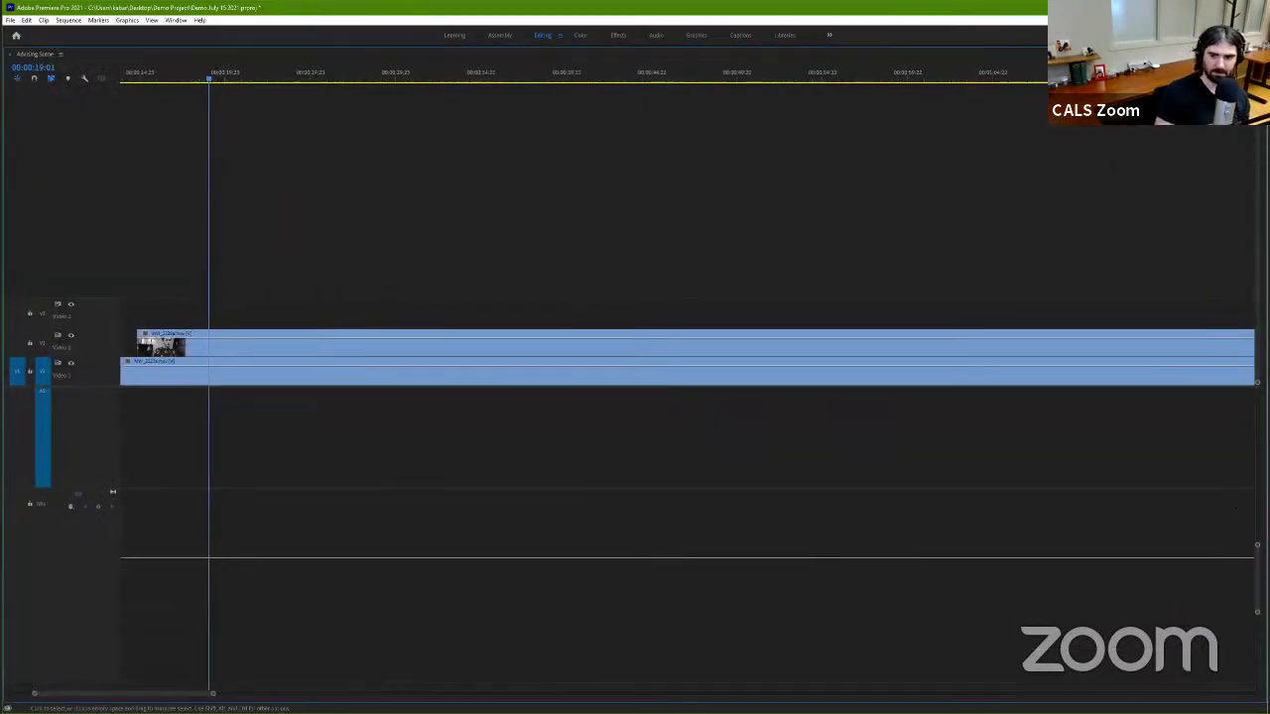
scroll(635, 496, "down", 2)
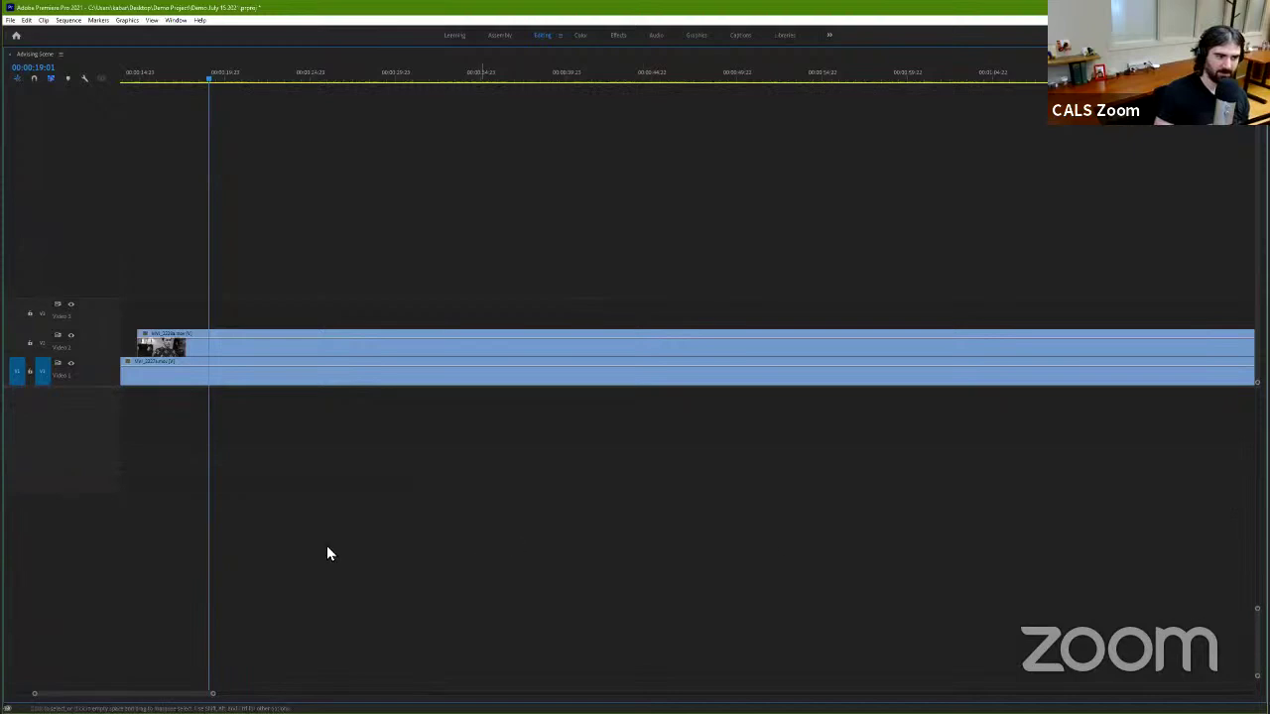
left_click_drag(107, 463, 80, 416)
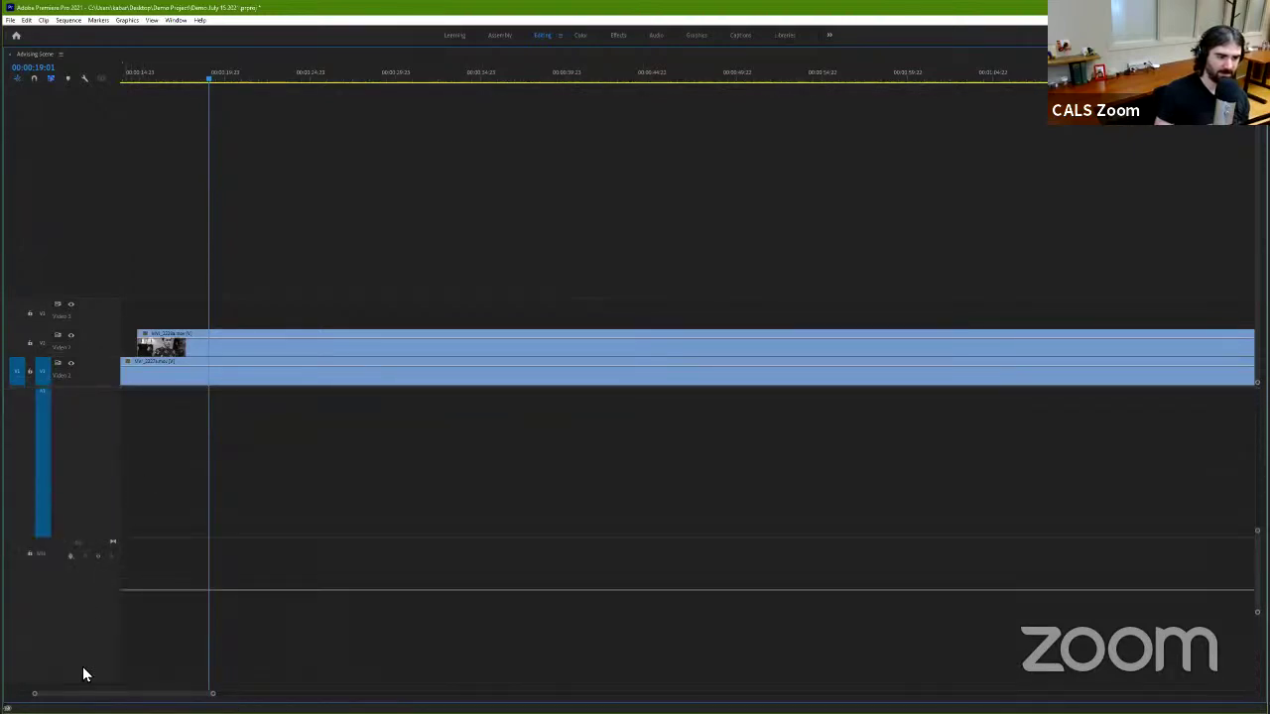
left_click_drag(73, 680, 79, 581)
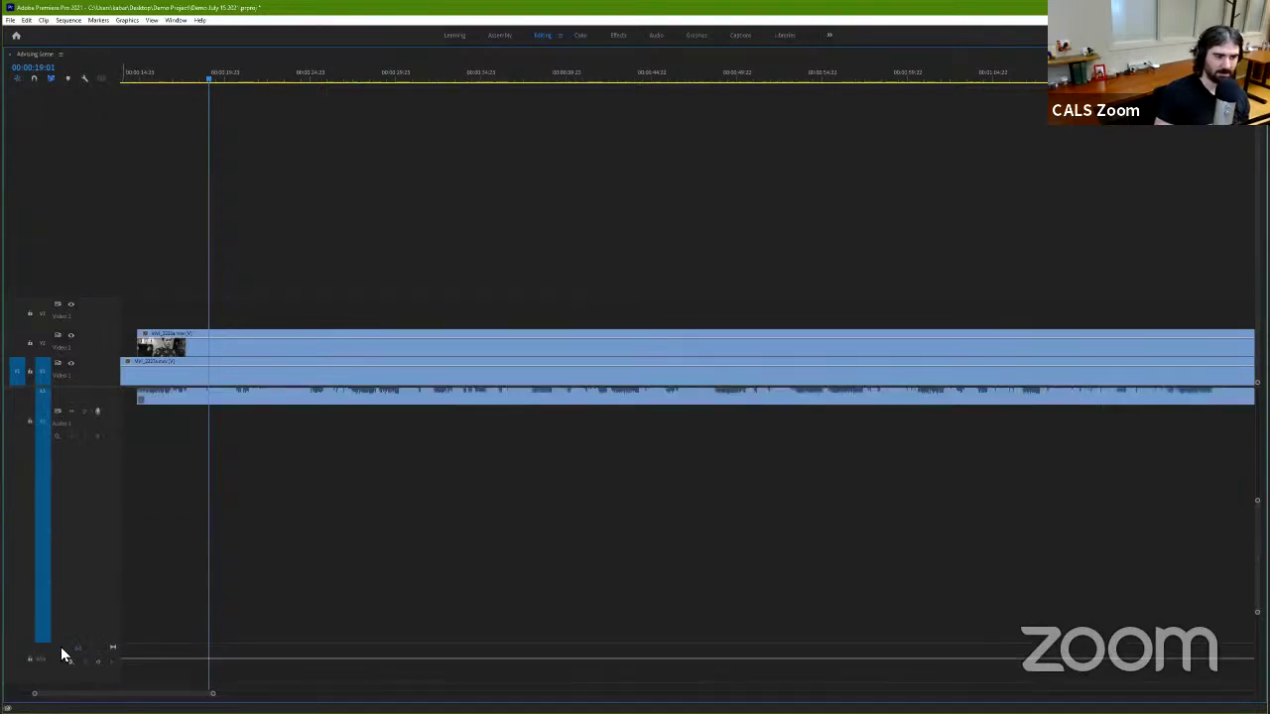
left_click_drag(74, 647, 102, 472)
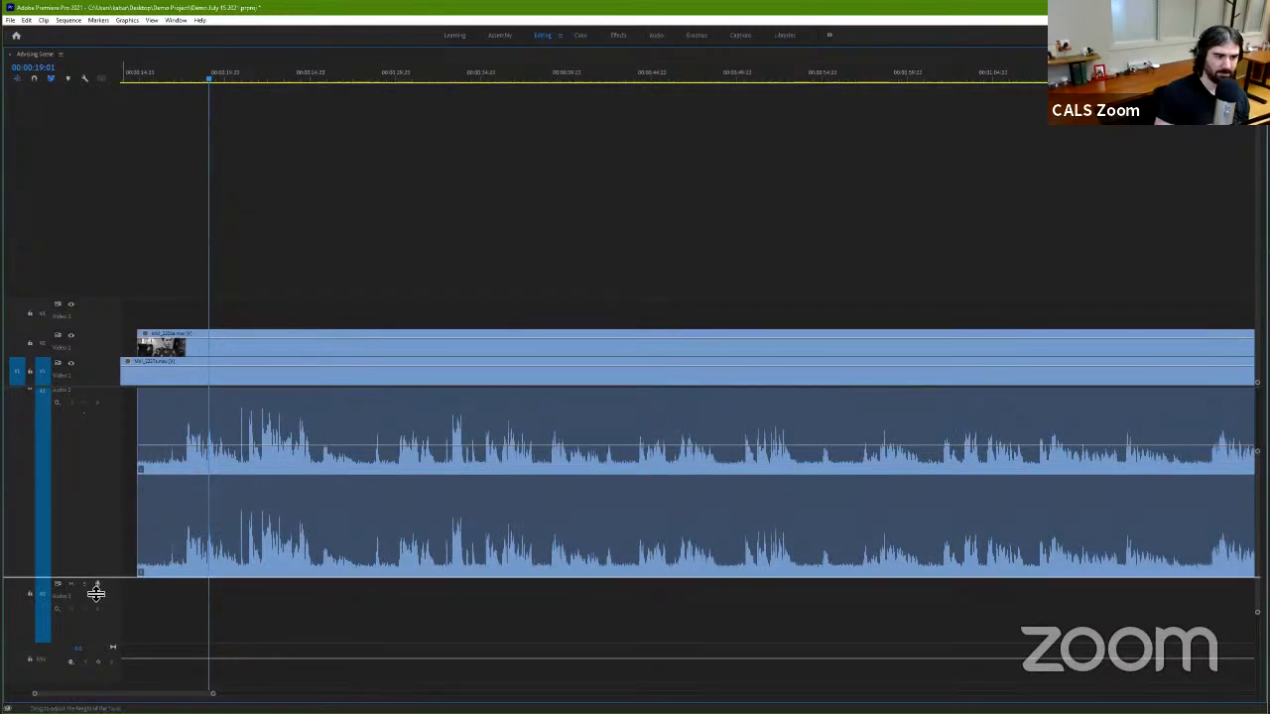
Step: Balance the A1 and A2 track heights so both waveforms fit, then restore the normal layout
left_click_drag(92, 581, 90, 601)
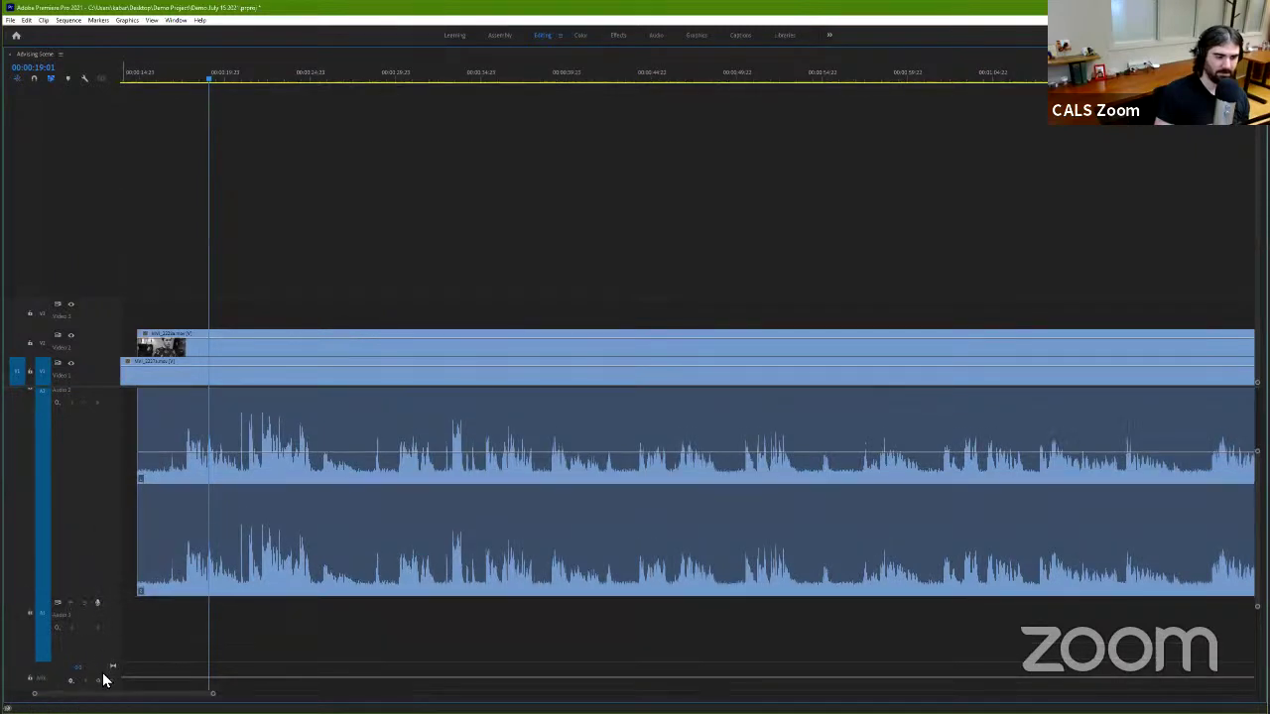
left_click_drag(106, 665, 101, 647)
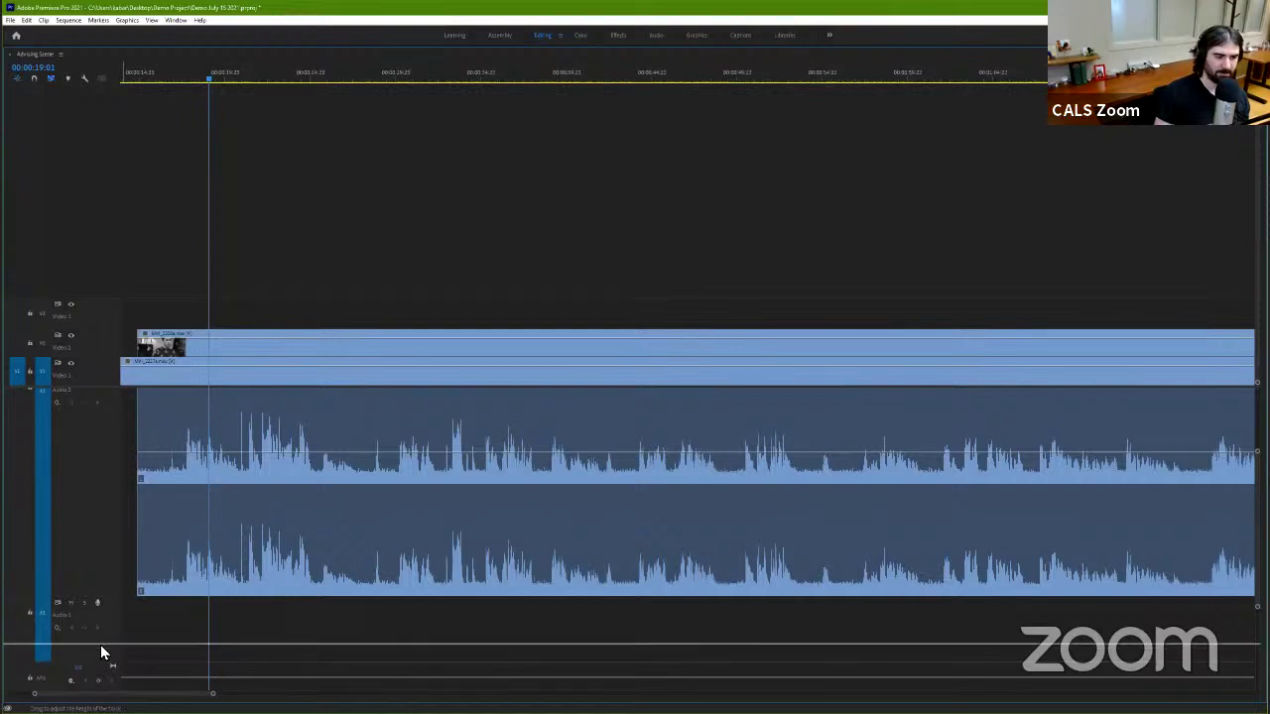
left_click_drag(111, 600, 119, 440)
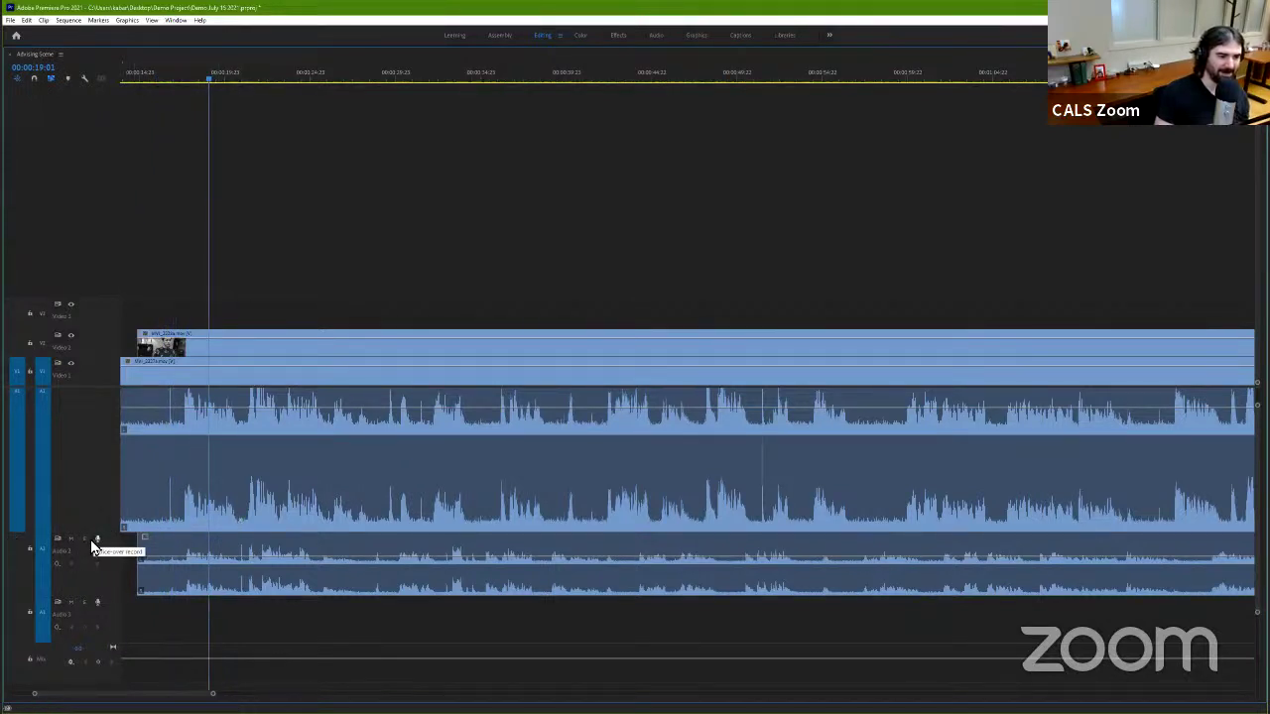
left_click(27, 21)
left_click(26, 24)
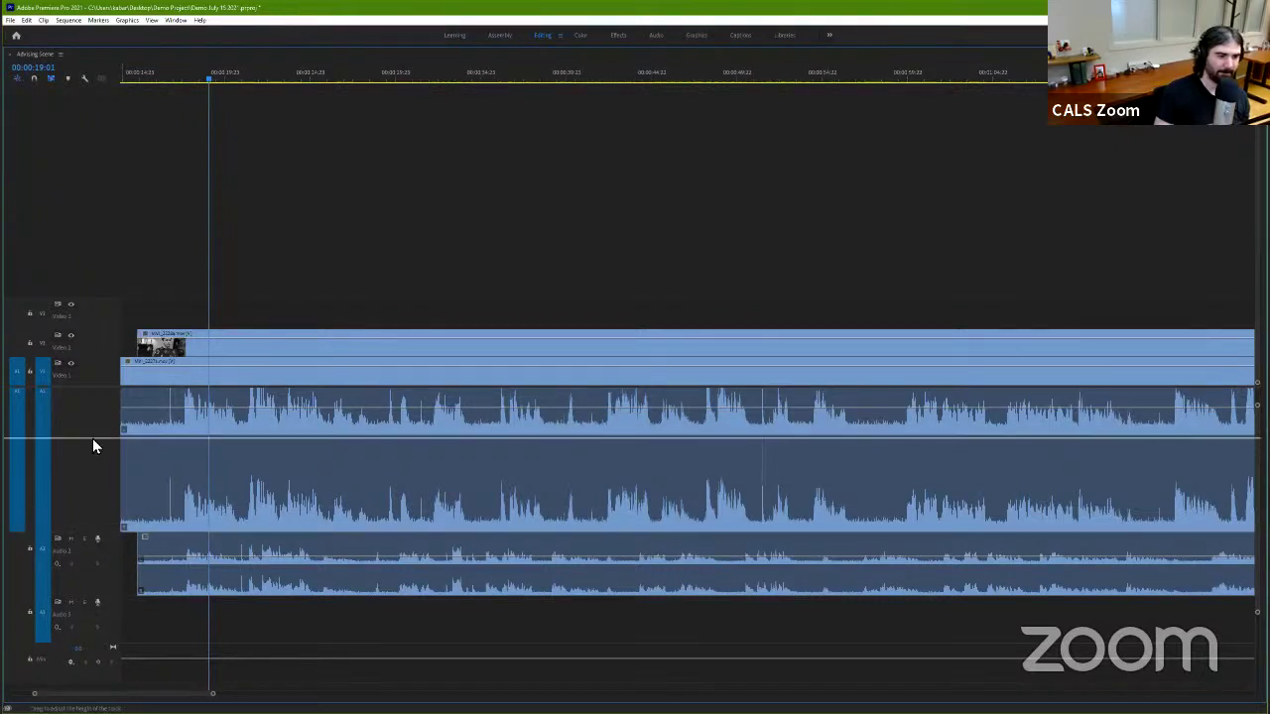
mouse_move(94, 446)
left_mouse_down()
mouse_move(90, 488)
mouse_move(92, 446)
left_mouse_up()
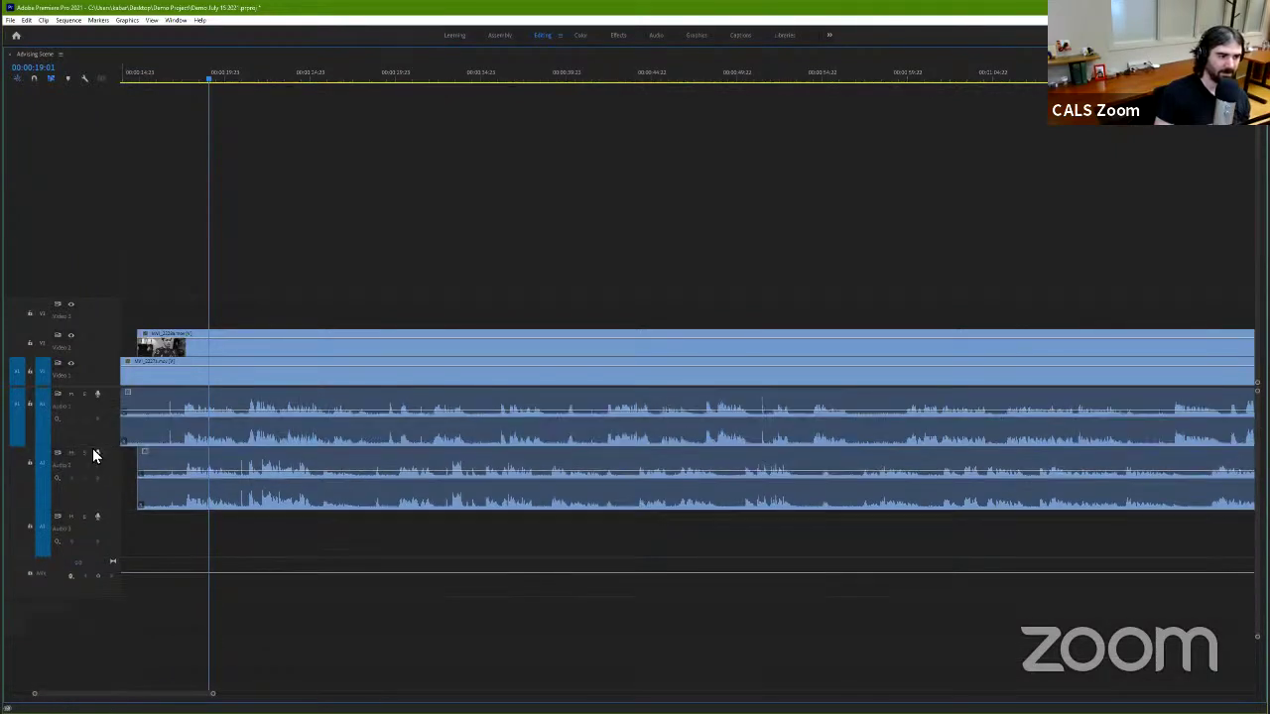
scroll(454, 569, "up", 2)
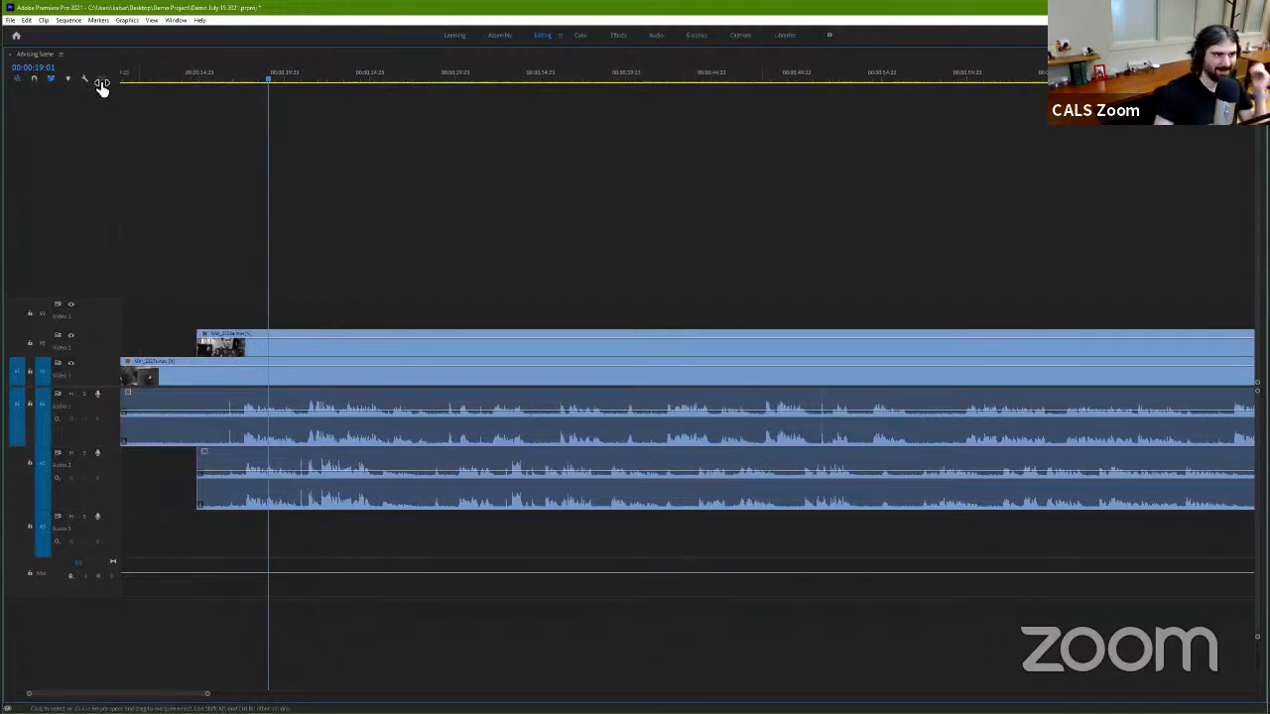
key("grave")
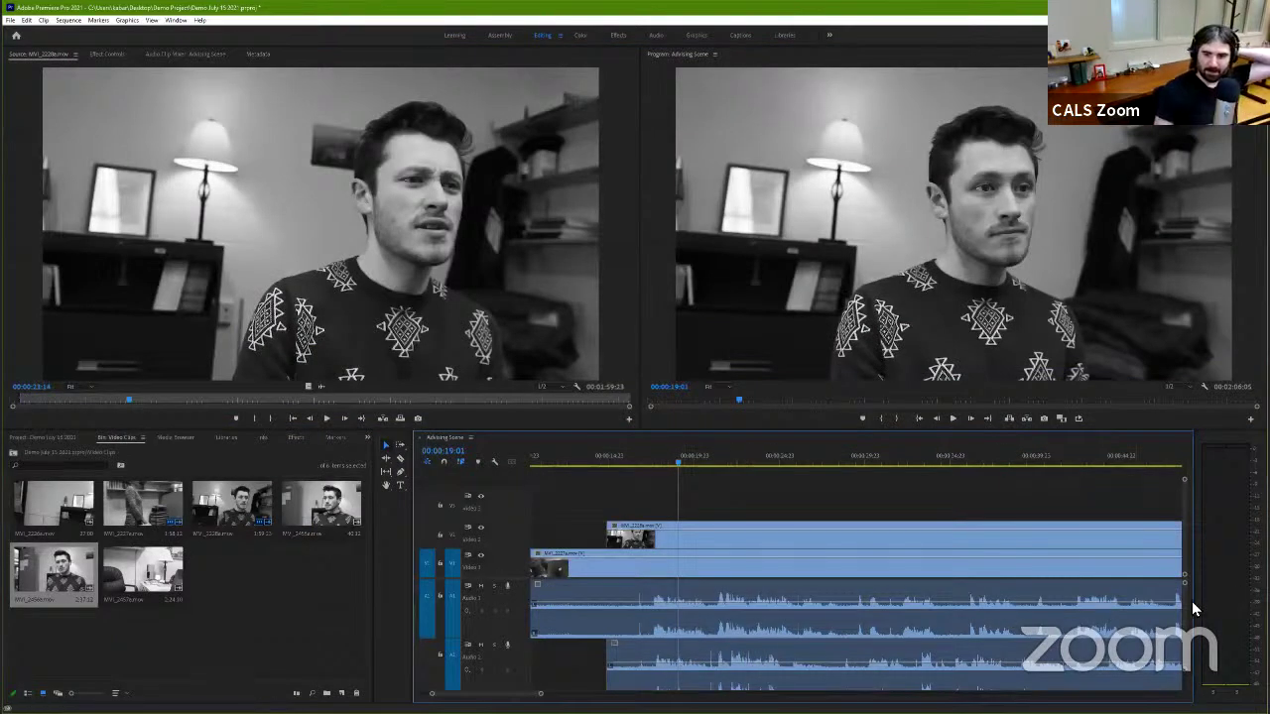
Step: Play the sequence from about 14 seconds, then scrub back to review the footage
mouse_move(1184, 601)
left_mouse_down()
mouse_move(1175, 613)
mouse_move(1176, 601)
left_mouse_up()
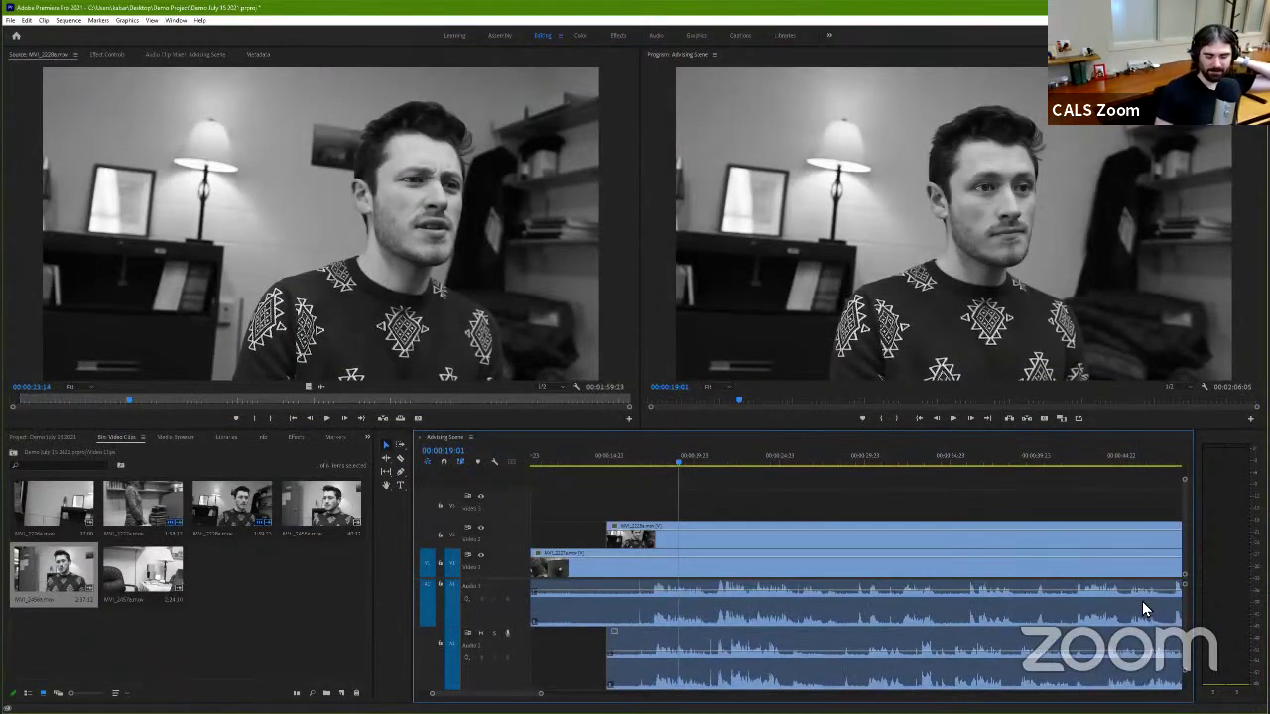
mouse_move(646, 457)
left_mouse_down()
mouse_move(603, 459)
mouse_move(682, 466)
left_mouse_up()
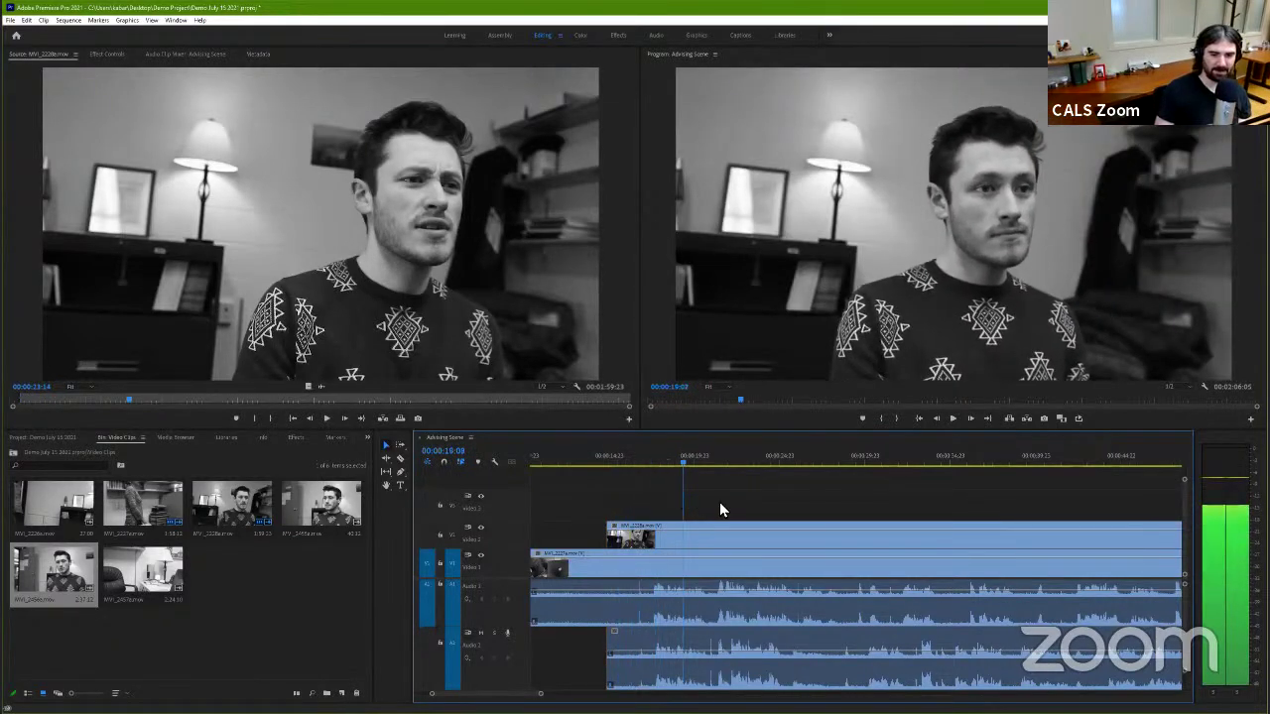
key("space")
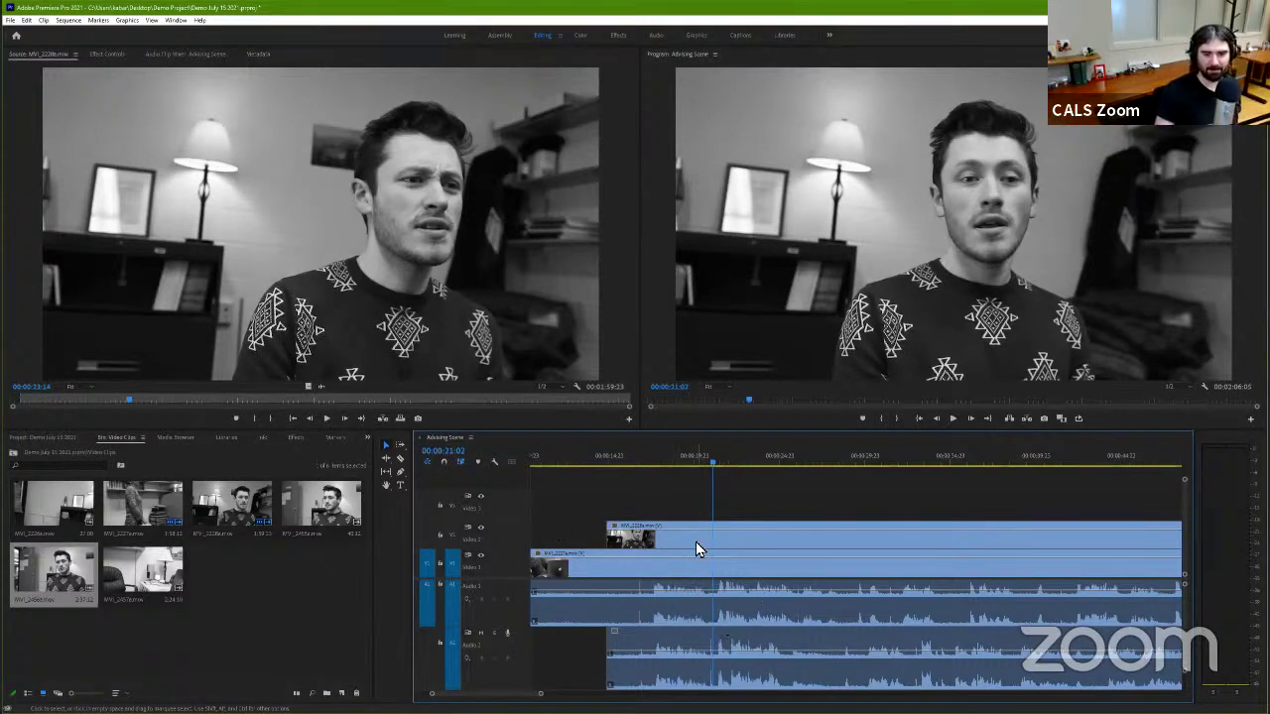
left_click_drag(598, 459, 654, 480)
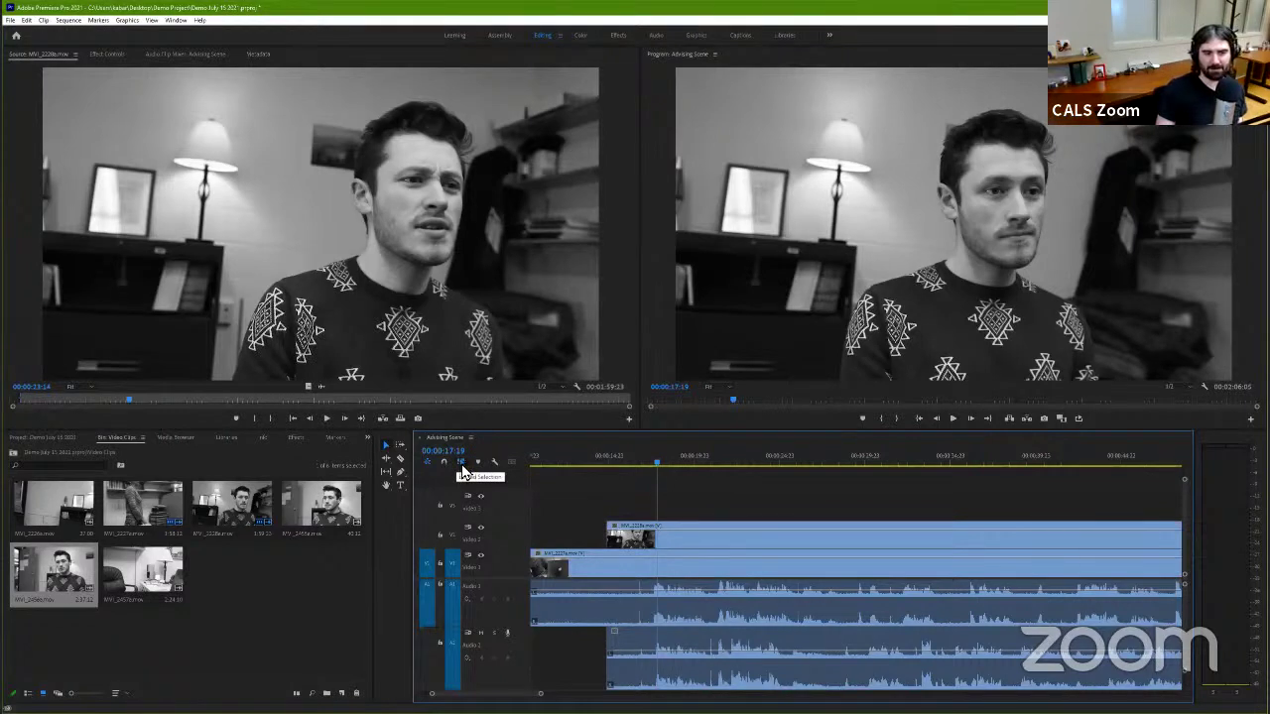
Step: Toggle Linked Selection and select the V2 clip together with its linked audio
left_click(462, 472)
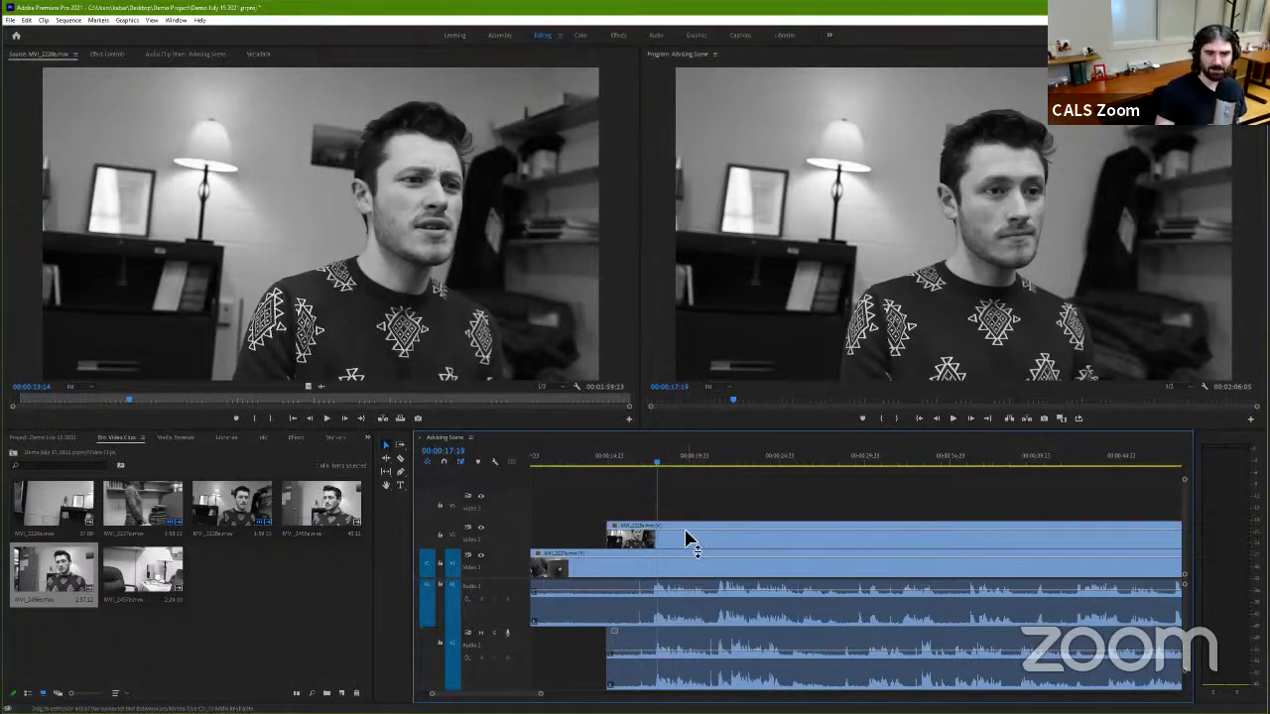
left_click(686, 539)
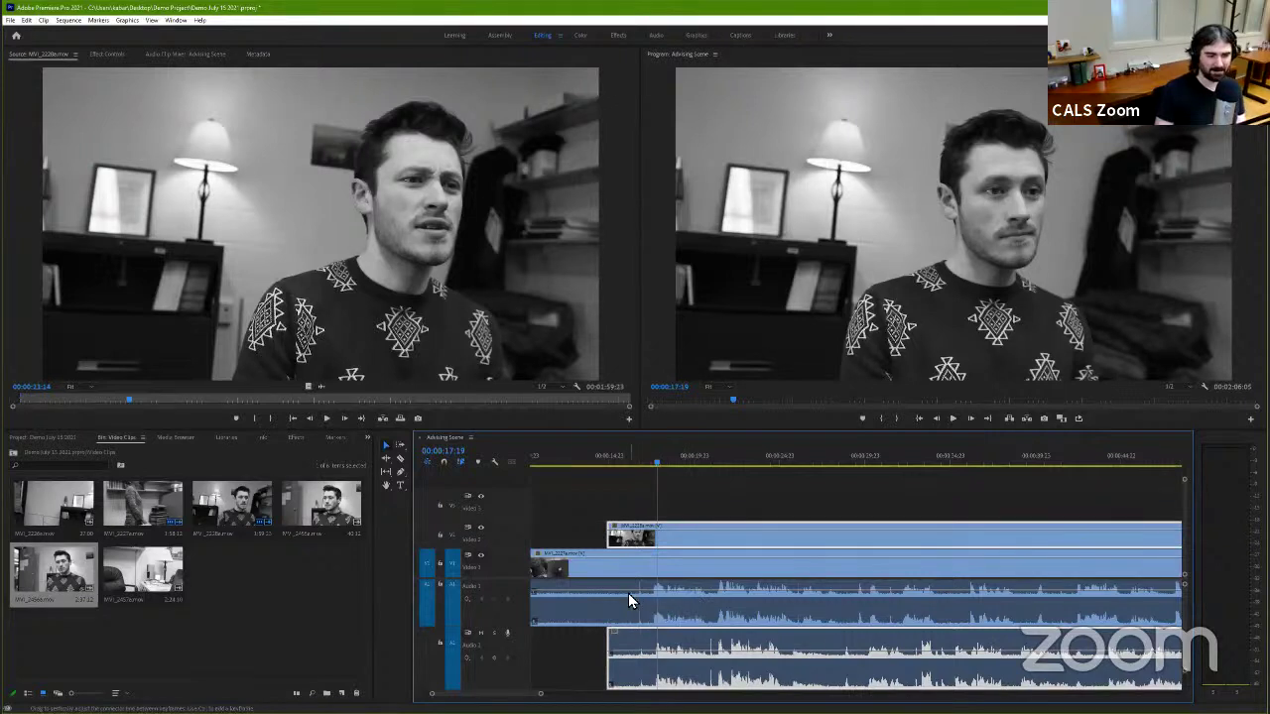
left_click(462, 463)
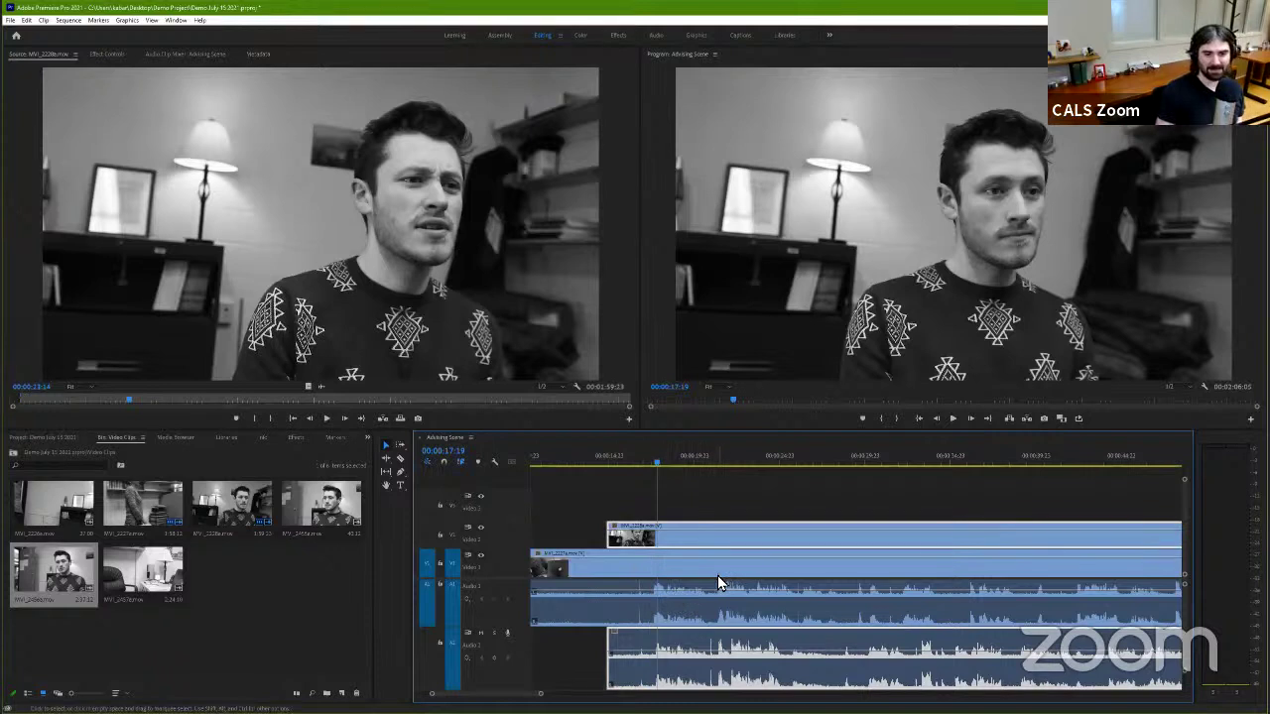
mouse_move(705, 569)
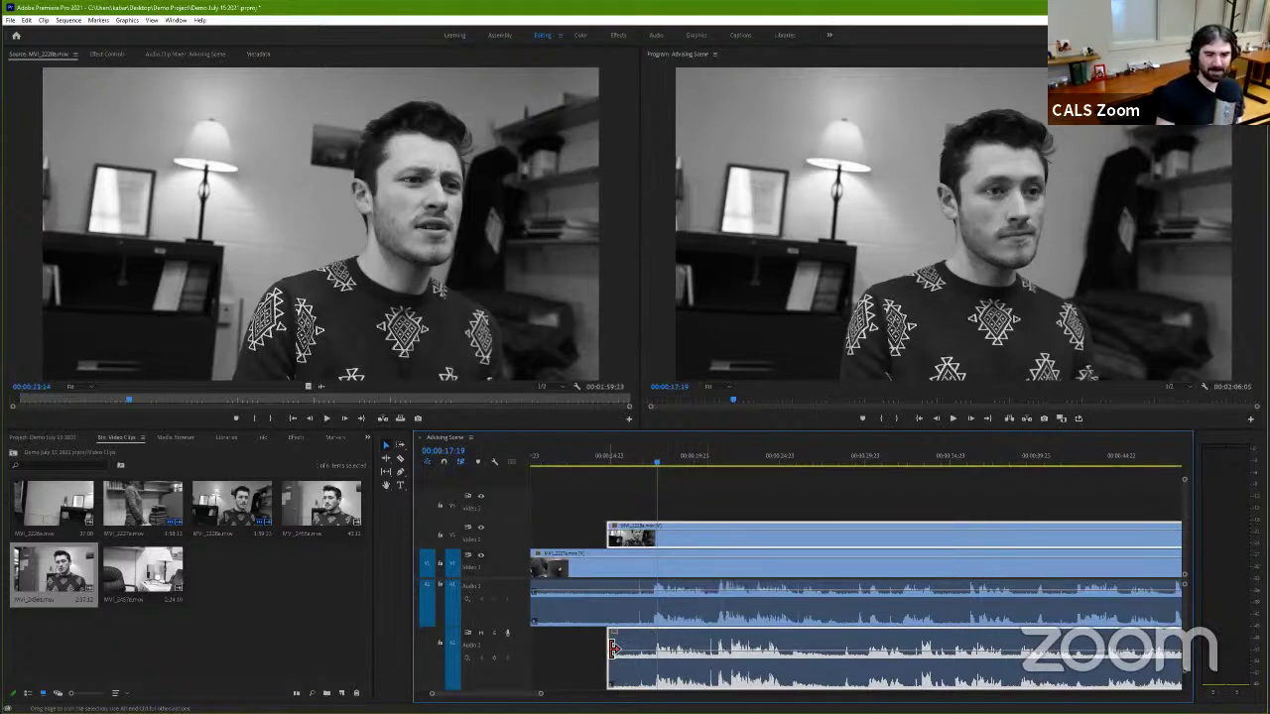
mouse_move(612, 647)
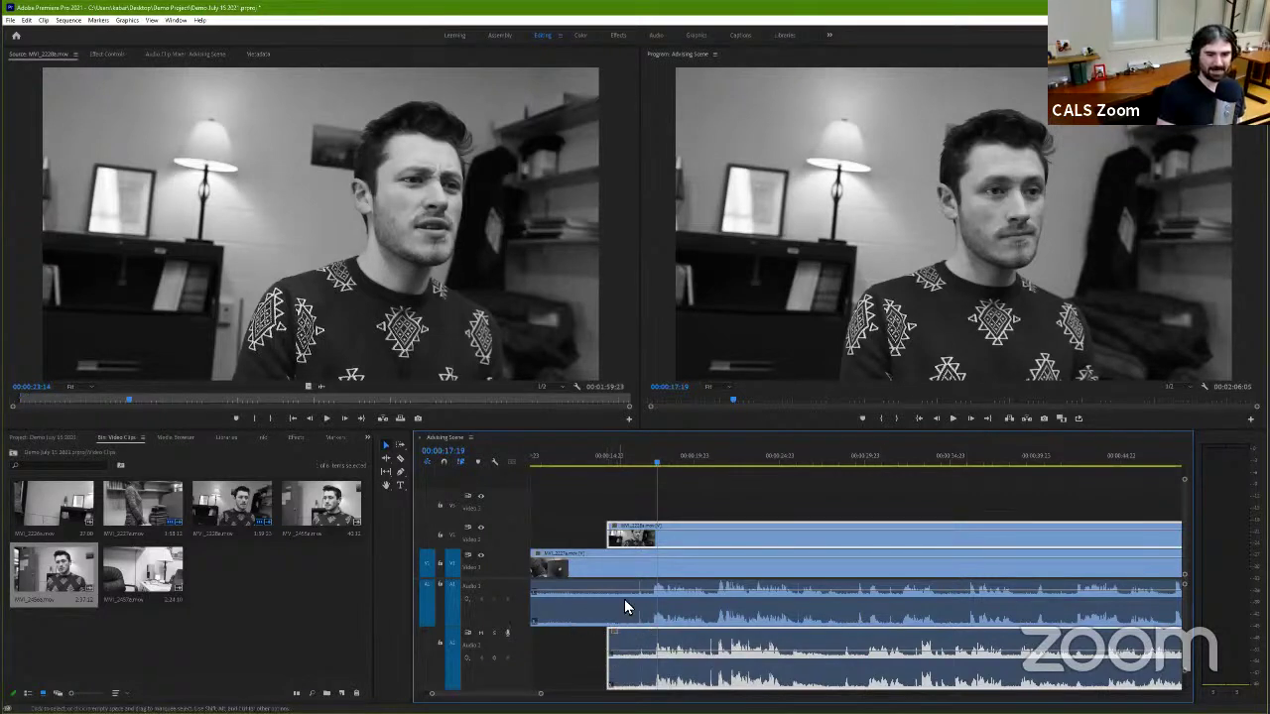
Step: Deselect everything, turn Linked Selection off, select only the A2 clip and replay from about 14 seconds
left_click(604, 492)
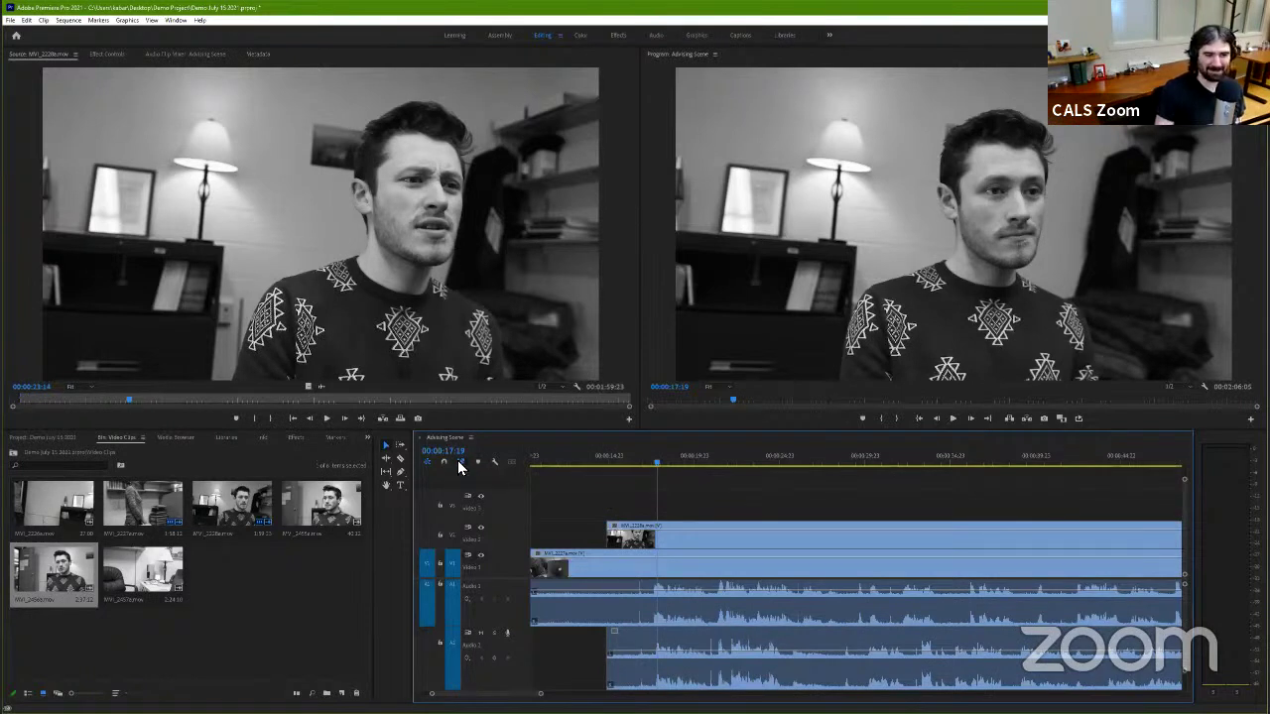
left_click(461, 464)
left_click(673, 648)
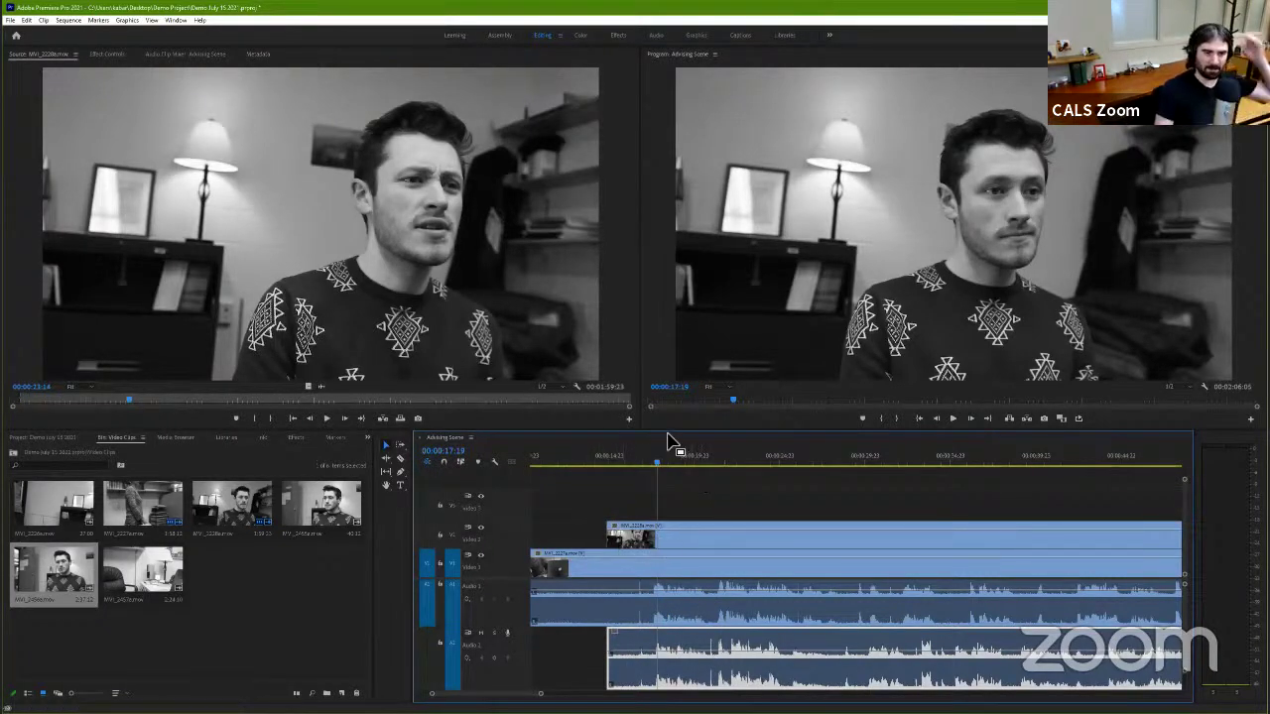
key("space")
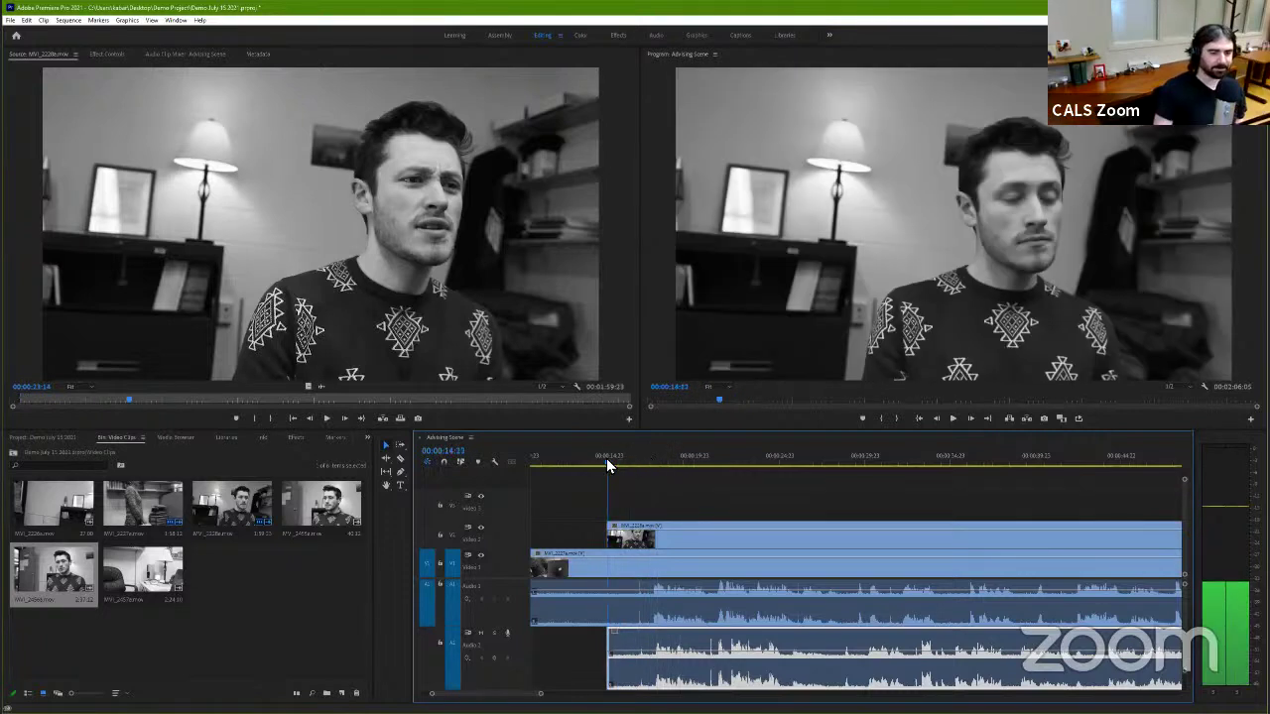
left_click(606, 458)
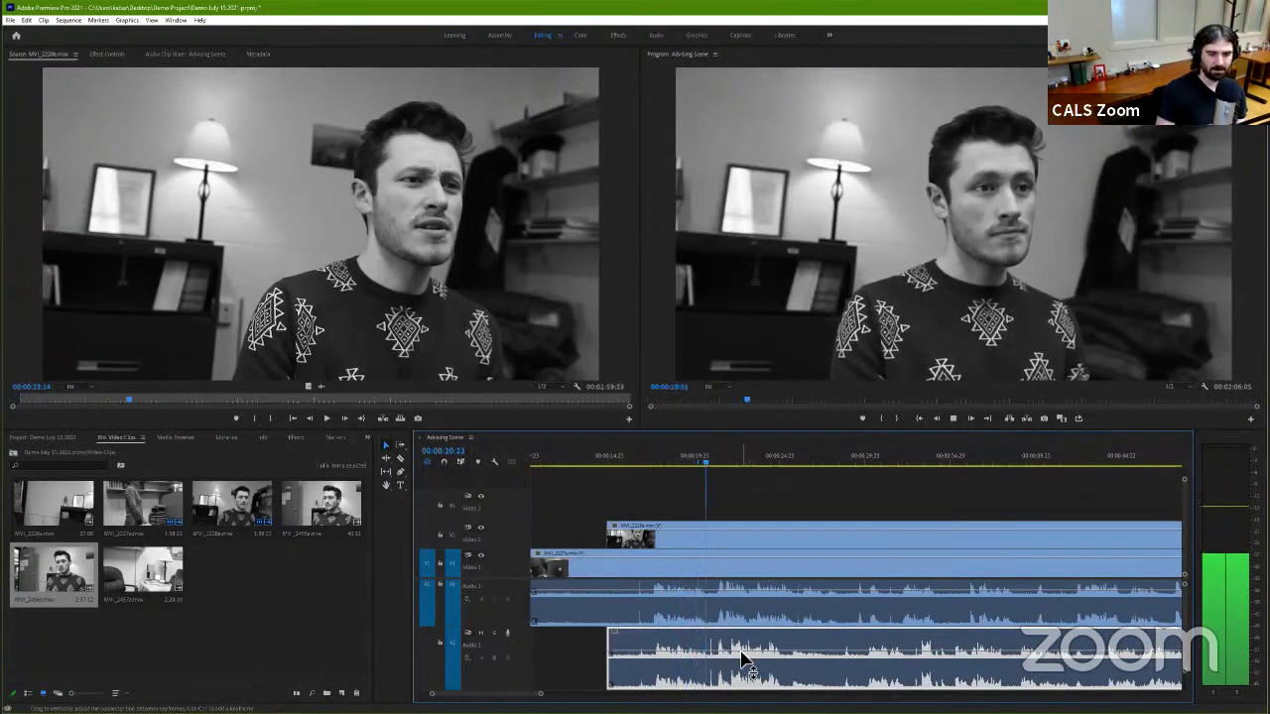
key("space")
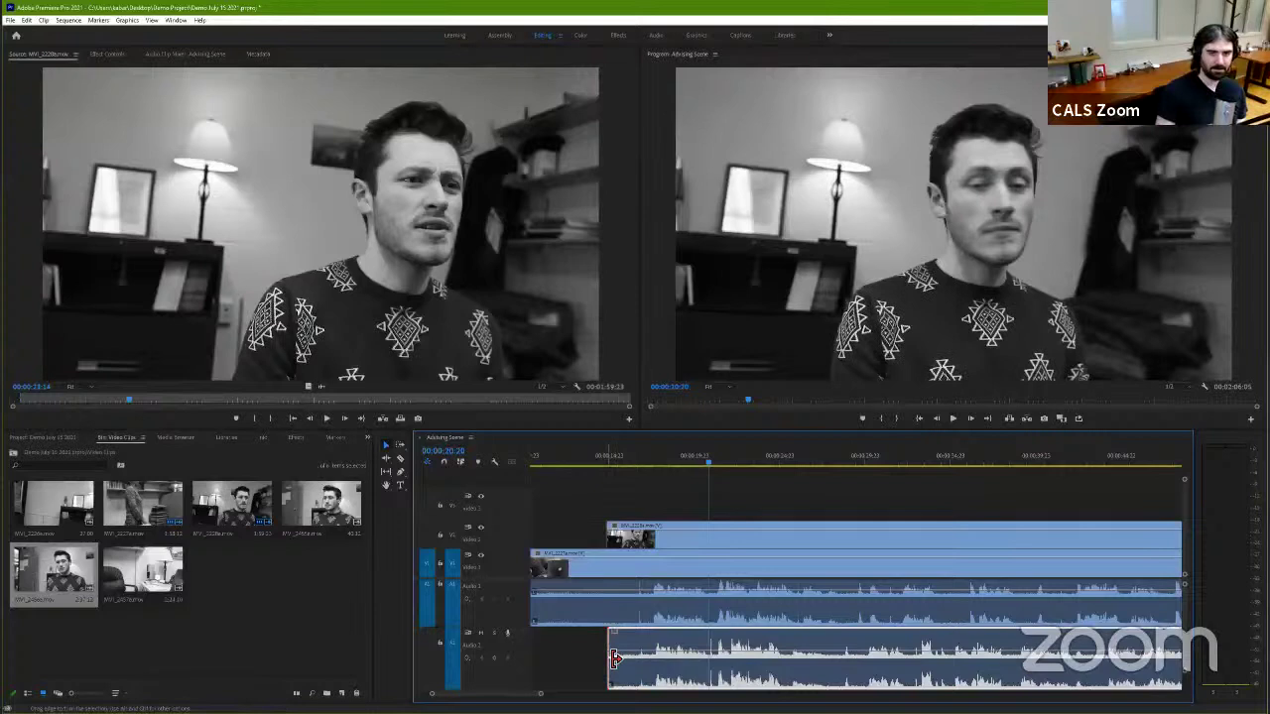
left_click_drag(613, 658, 716, 673)
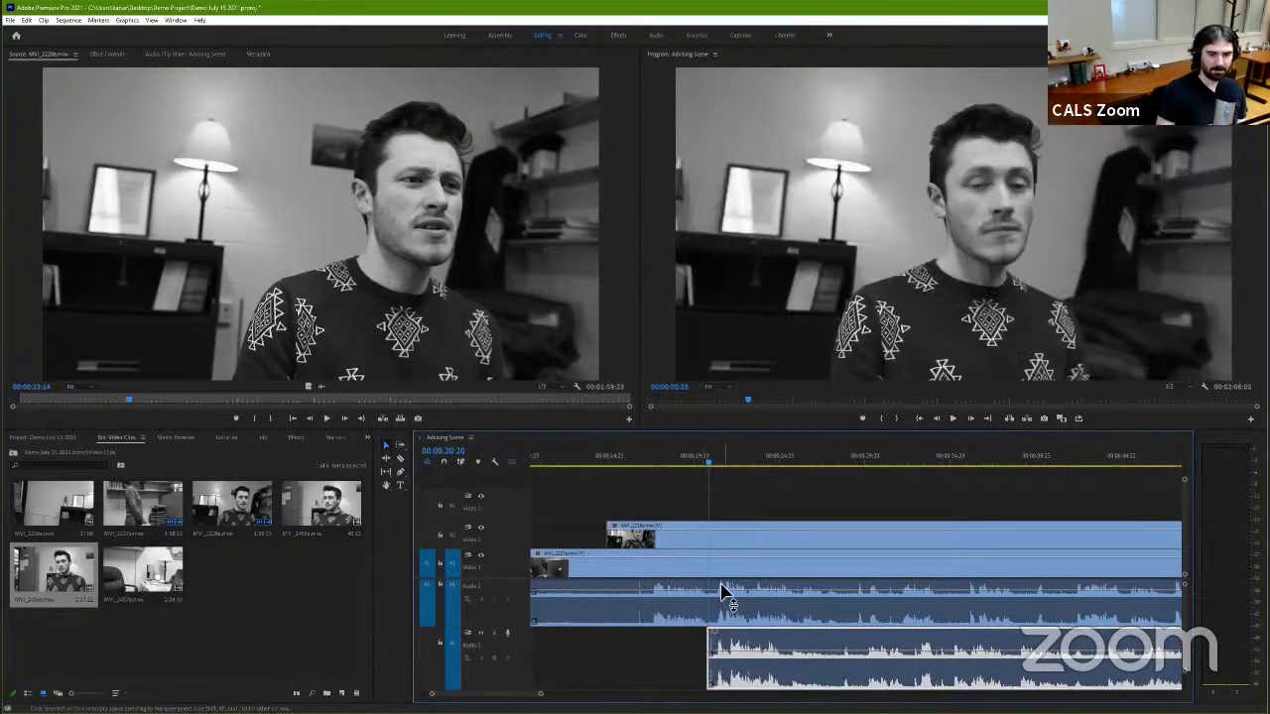
left_click_drag(687, 459, 683, 460)
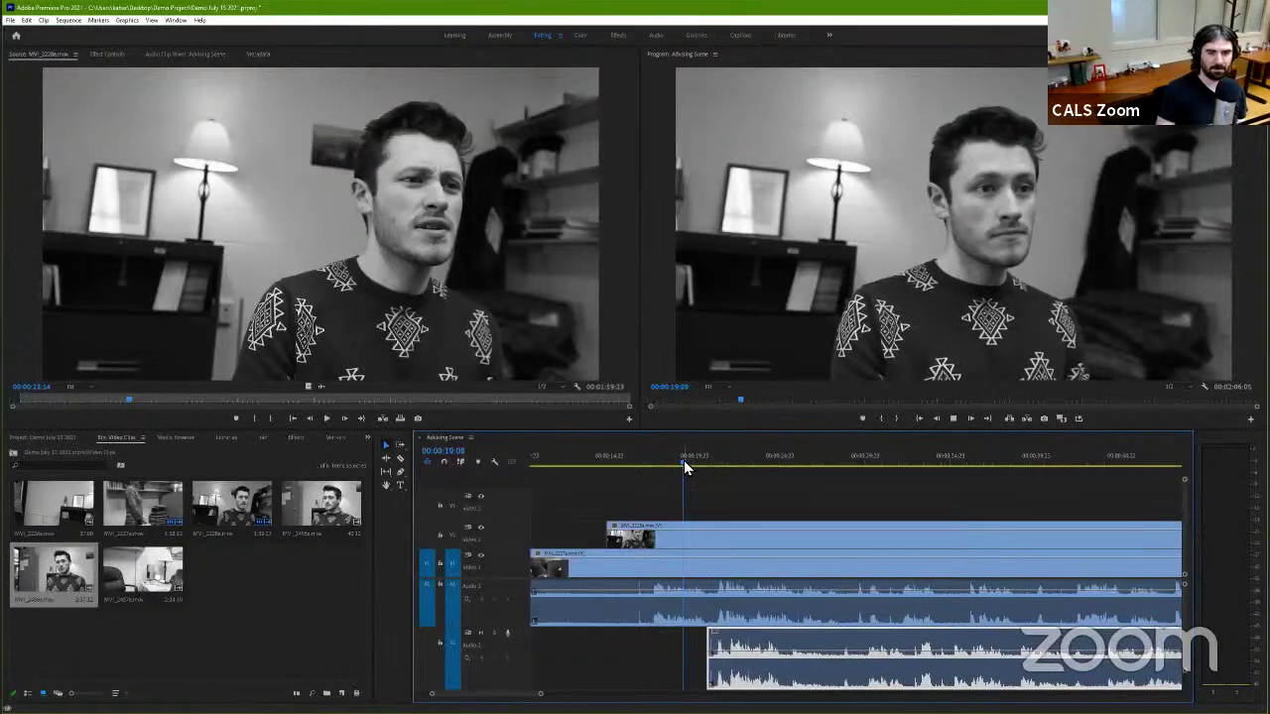
key("space")
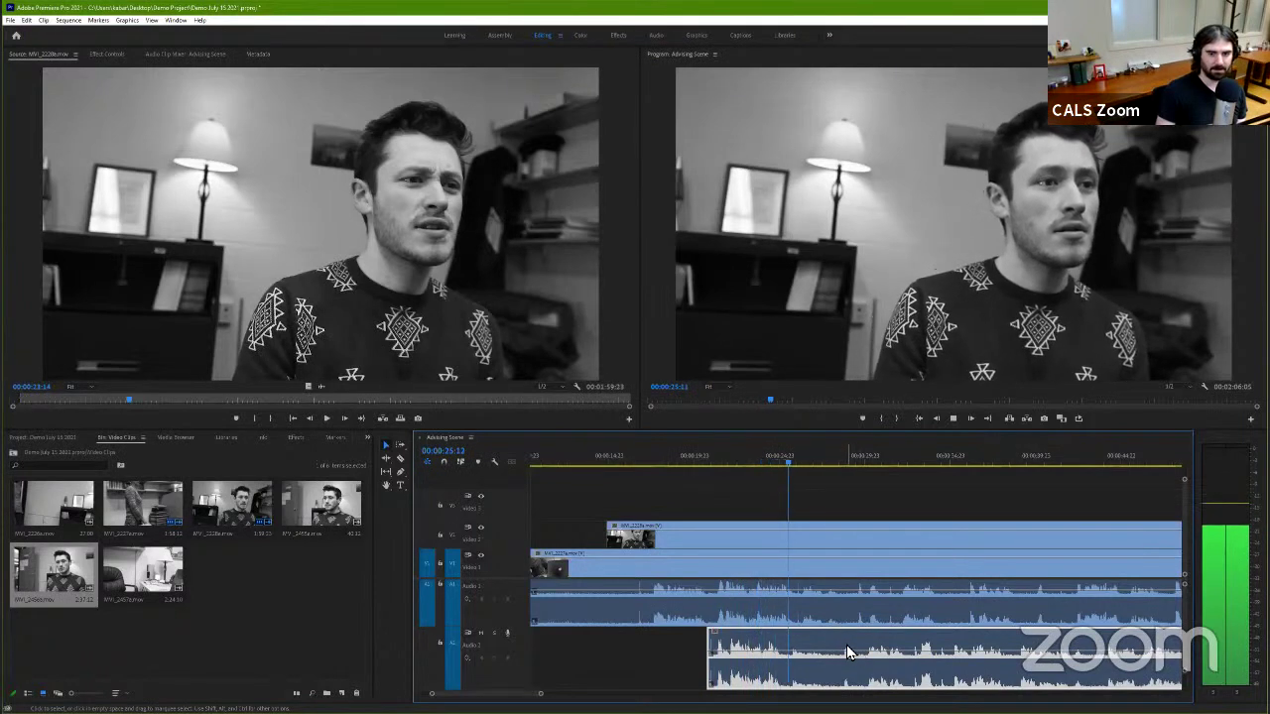
key("space")
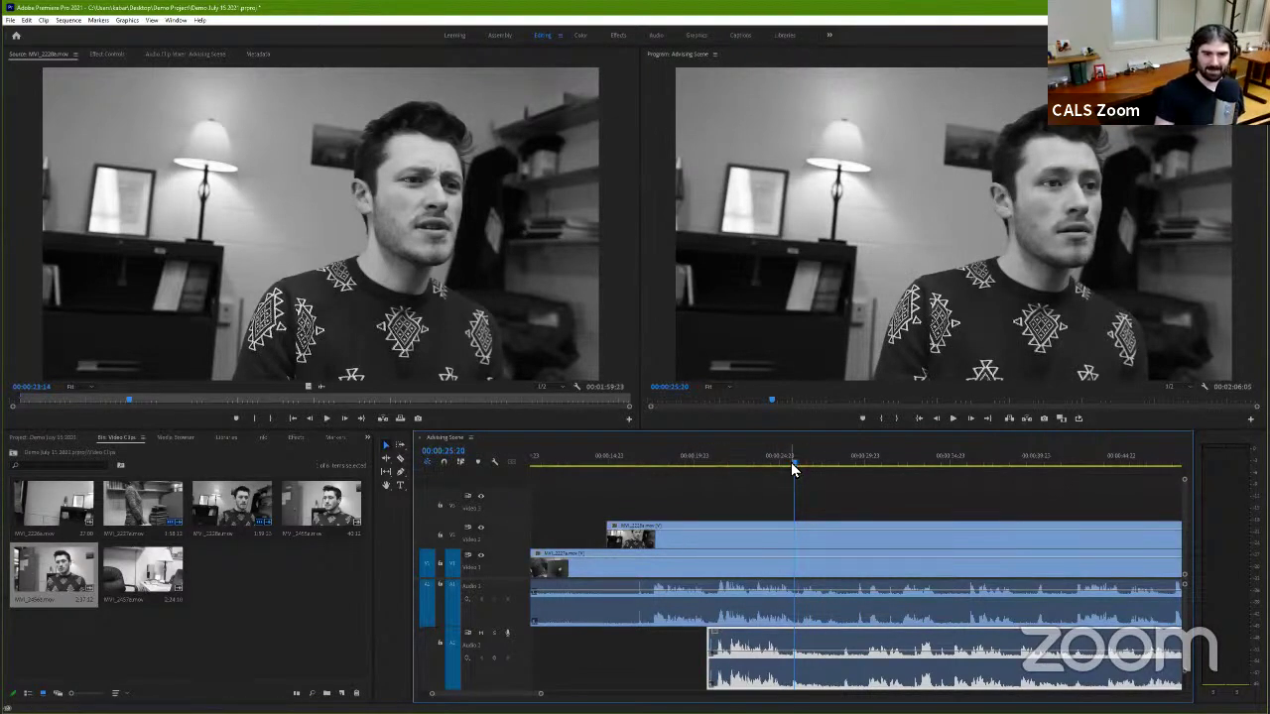
left_click_drag(792, 466, 768, 477)
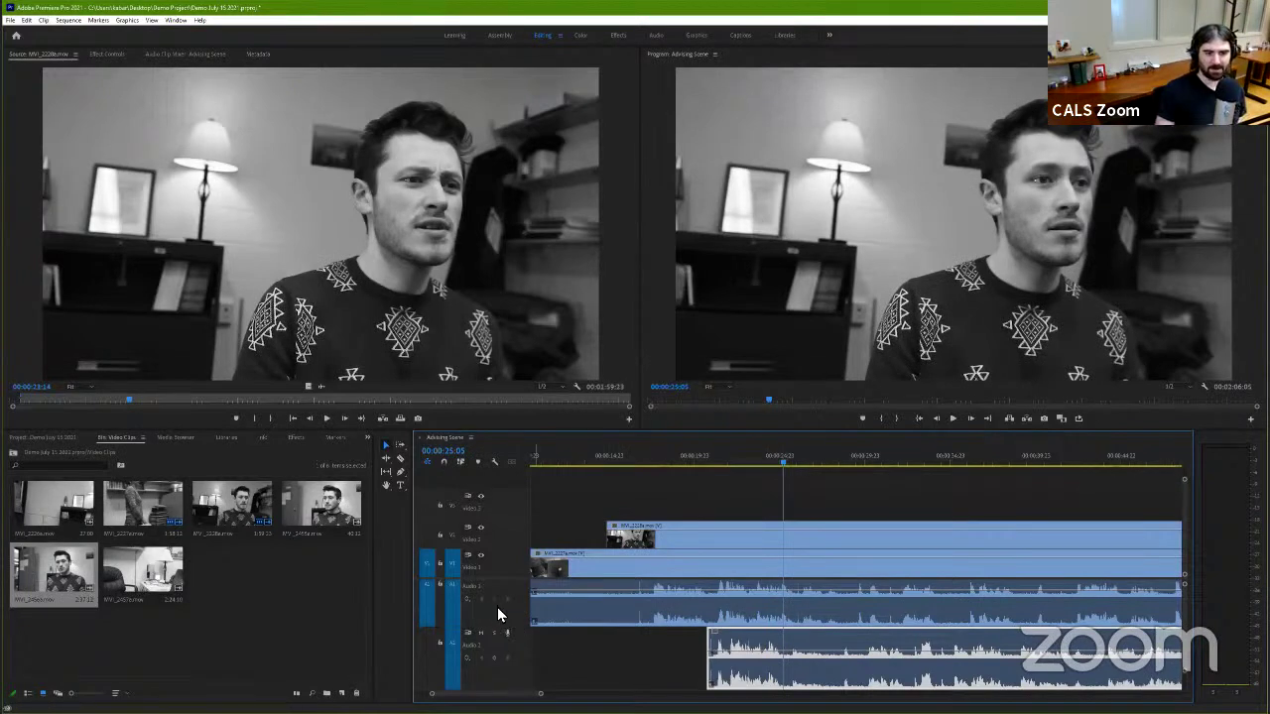
scroll(497, 607, "up", 1)
scroll(499, 607, "down", 1)
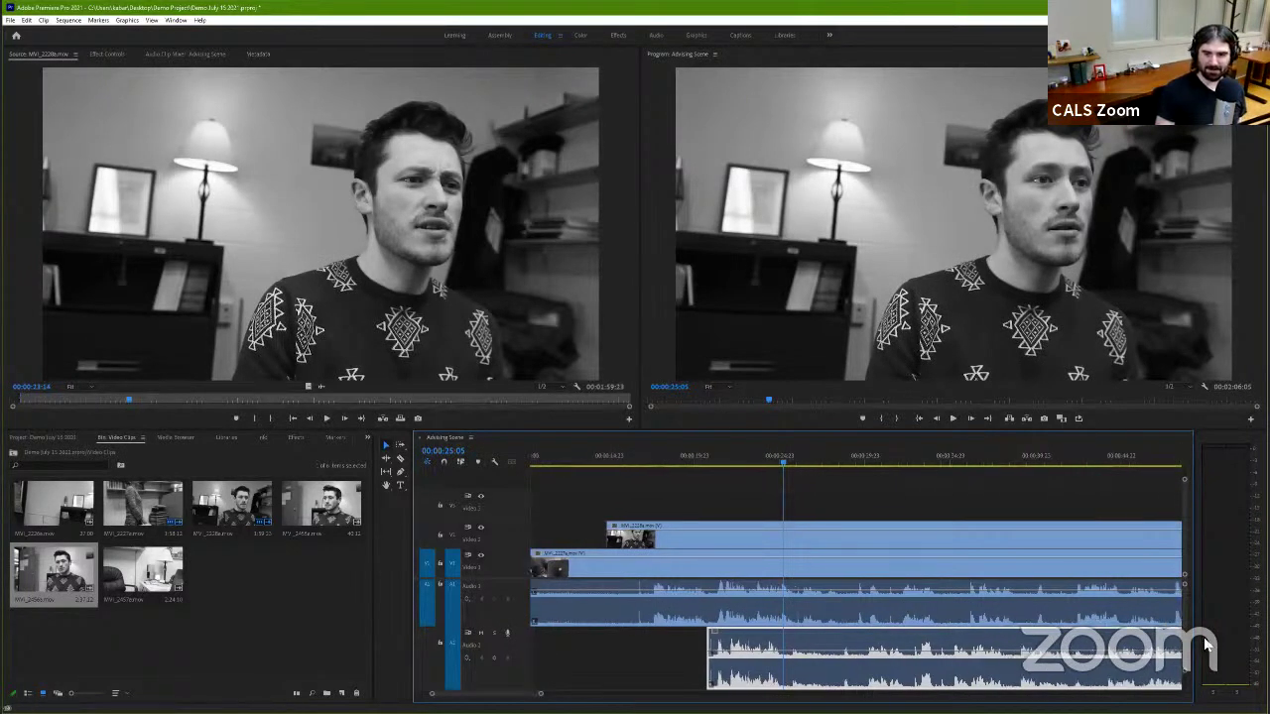
Step: Expand the A1 track and toggle its Mute on and off
left_click_drag(1183, 643, 1181, 625)
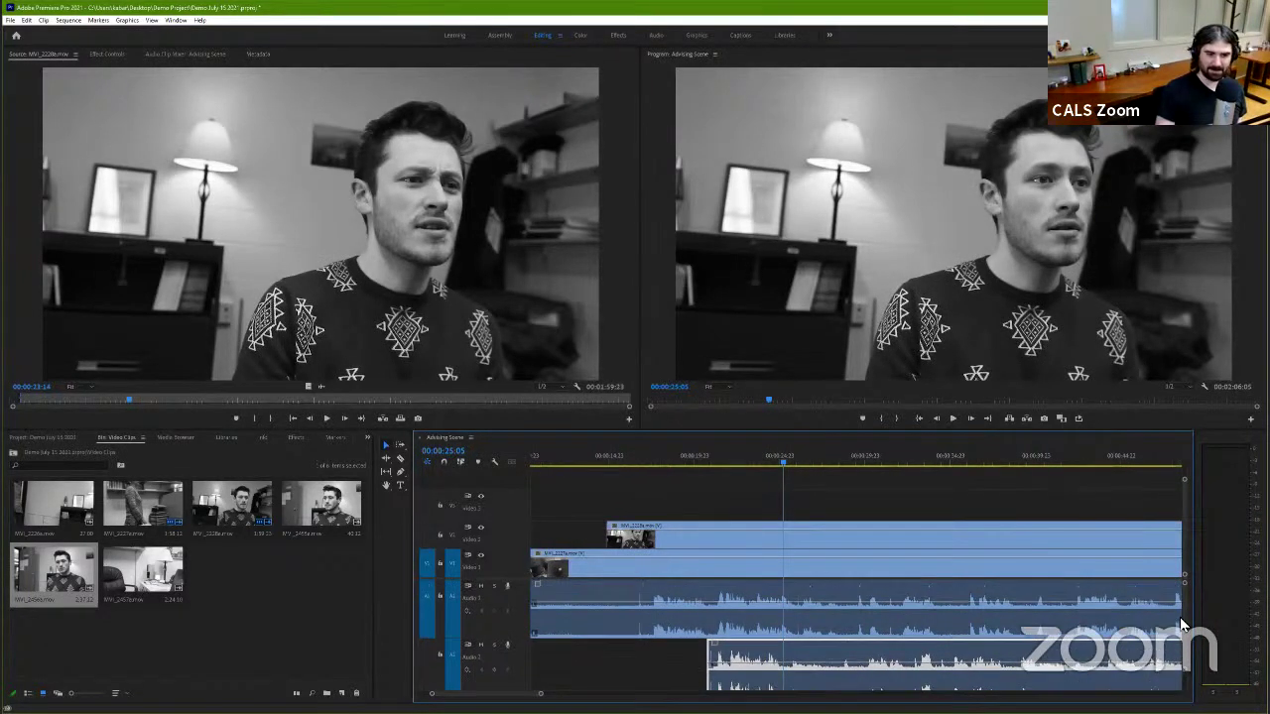
left_click(481, 590)
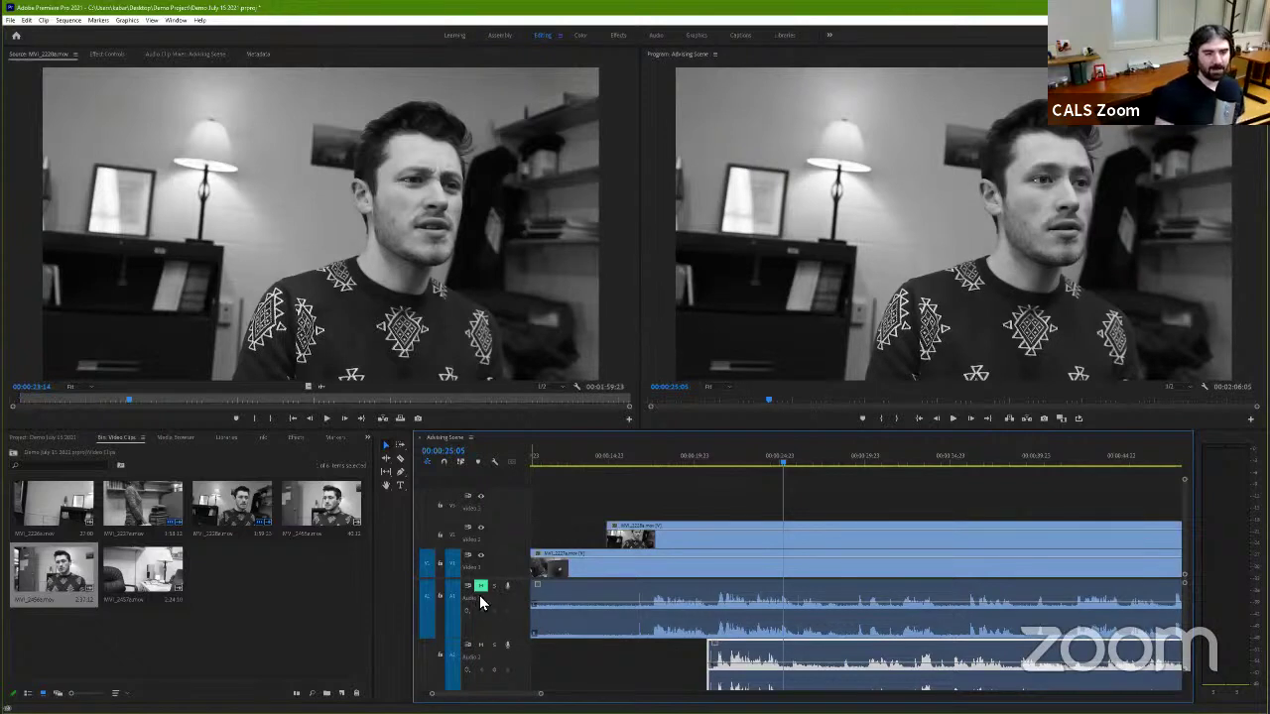
left_click(481, 591)
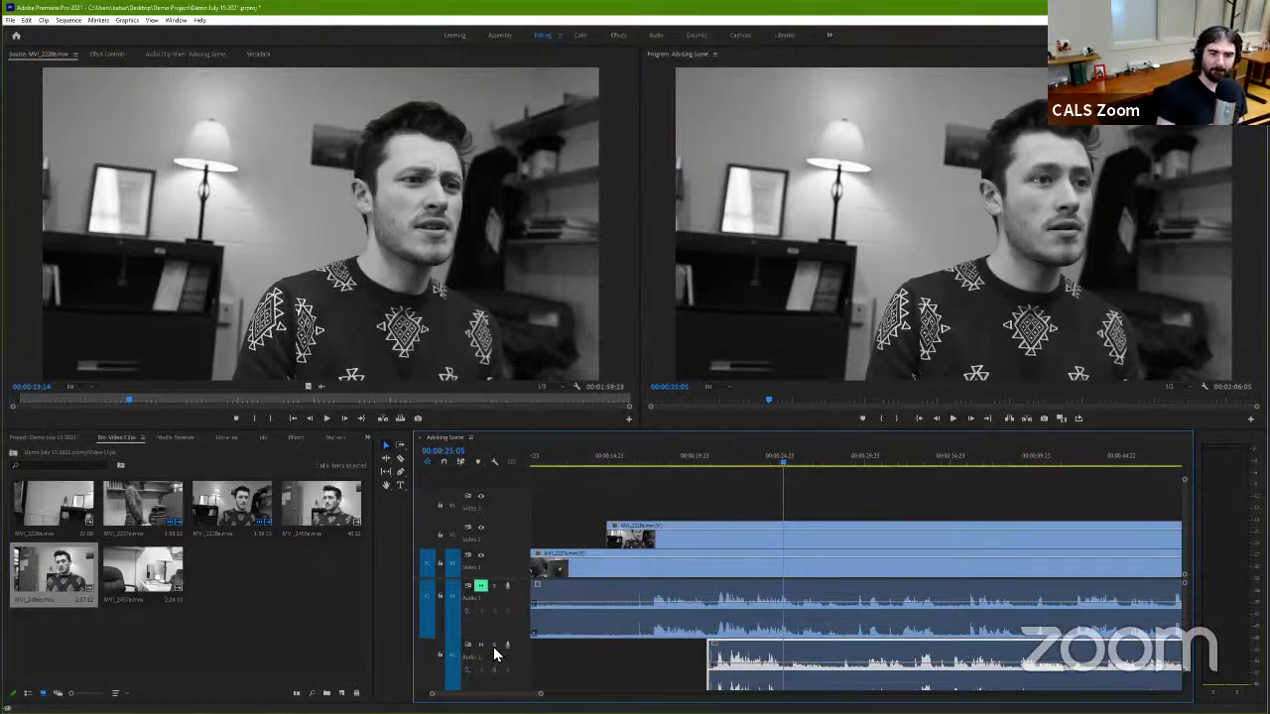
left_click(481, 587)
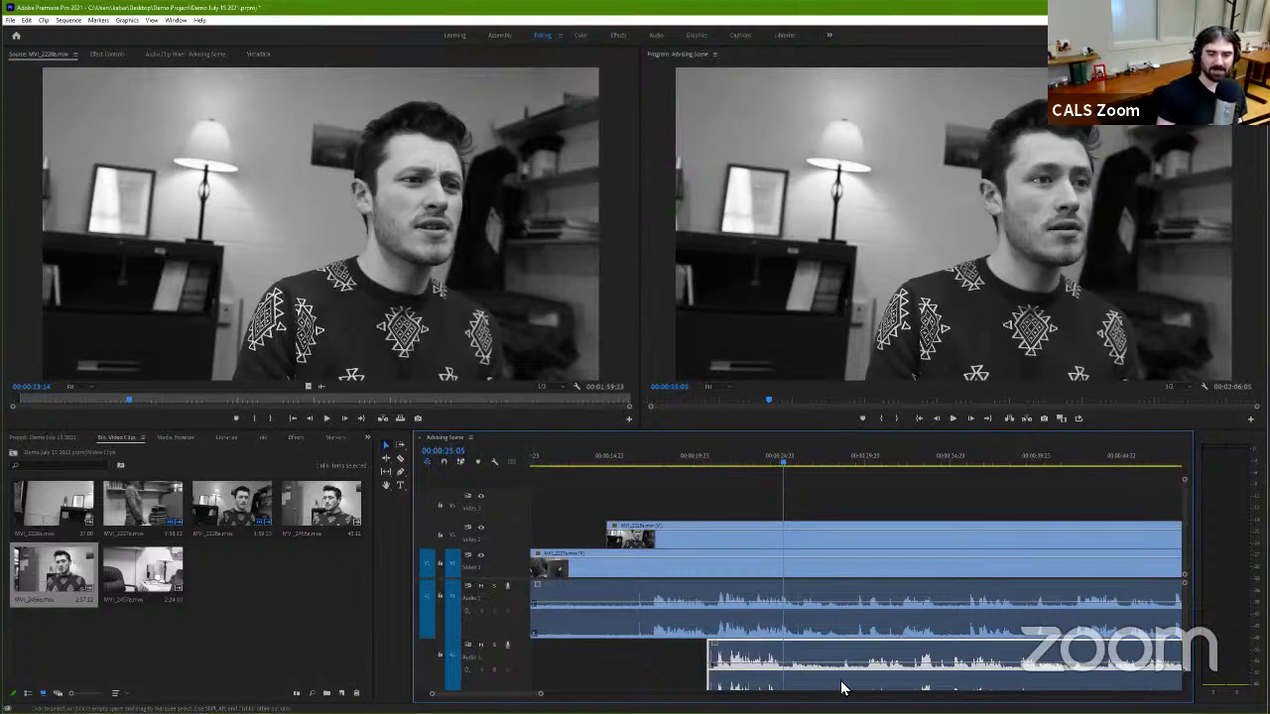
Step: Solo Audio 2 and play back from 00:00:20:09 to hear only its sound
left_click(495, 645)
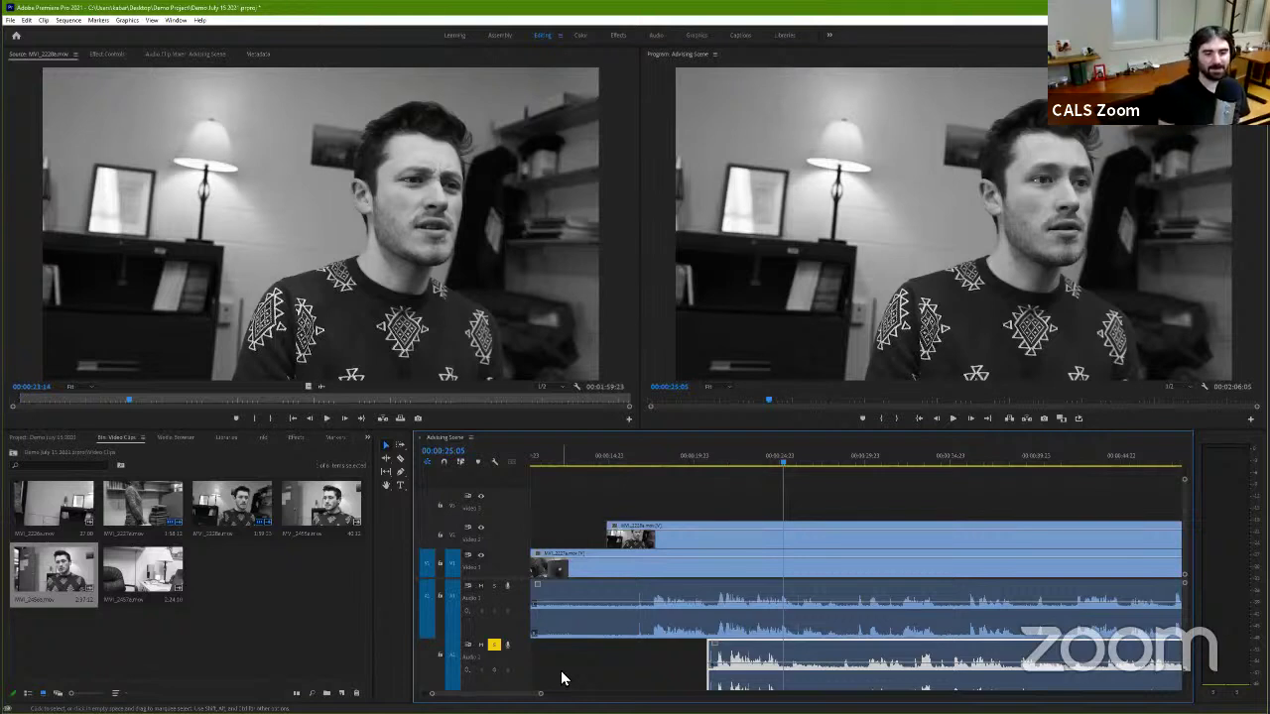
left_click(700, 463)
key("space")
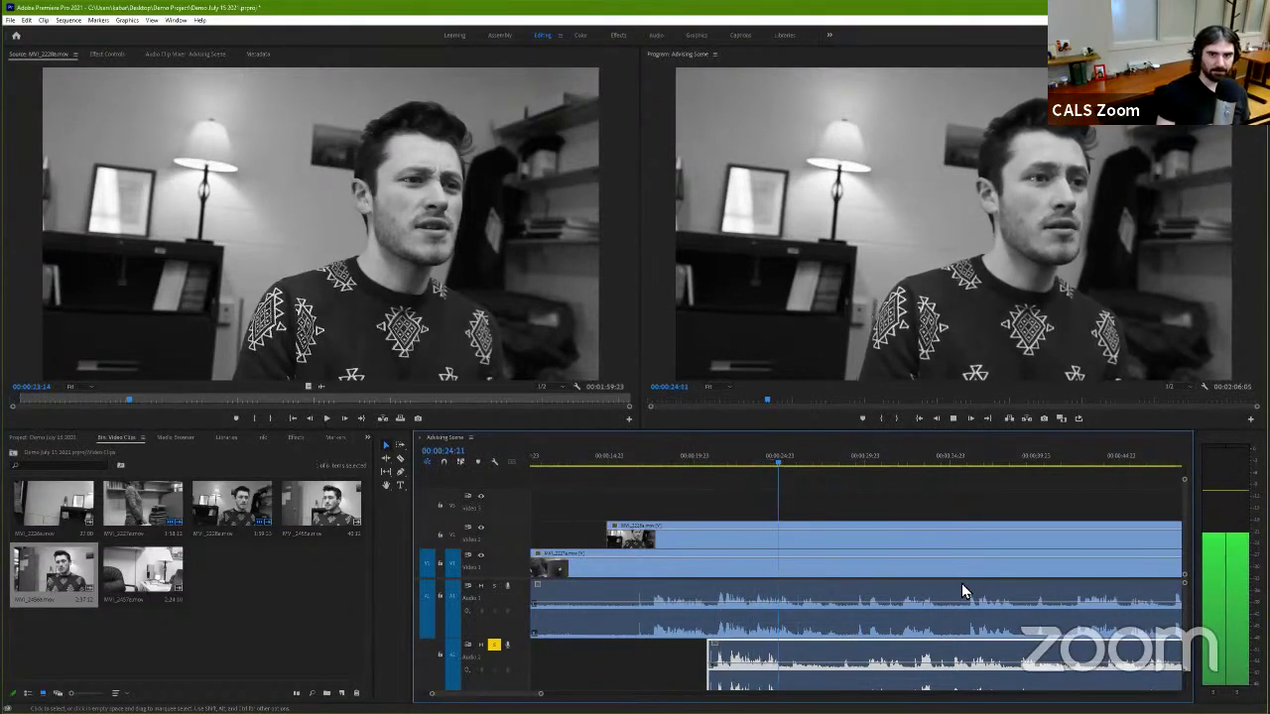
key("space")
key("space")
key("space")
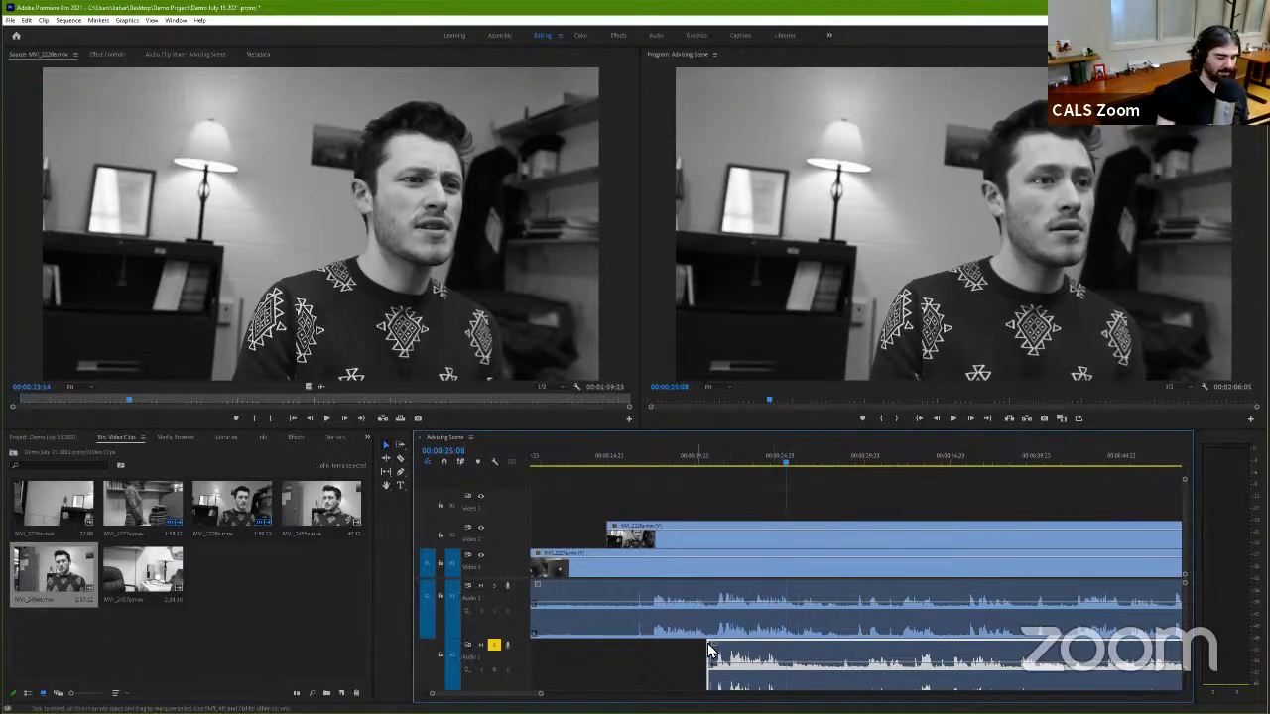
left_click(402, 459)
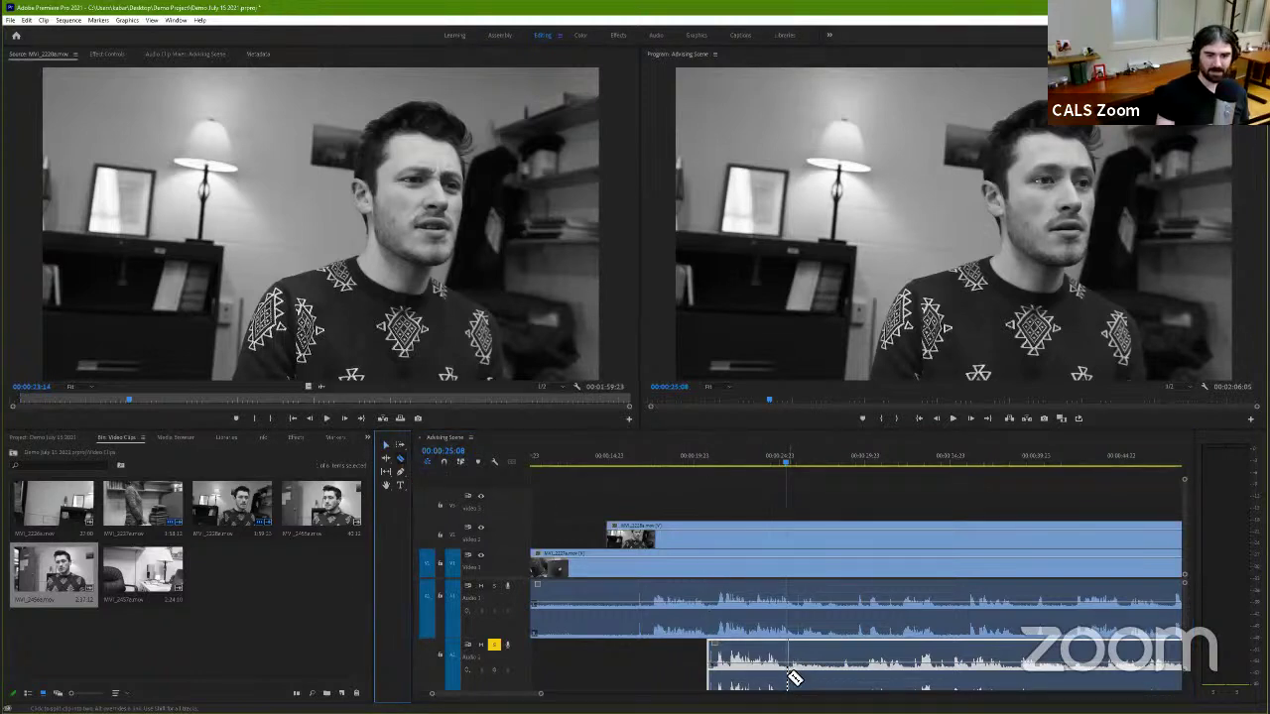
Step: With snapping on, razor-cut the V2 clip and its A2 audio at about 00:00:25:08
left_click(444, 463)
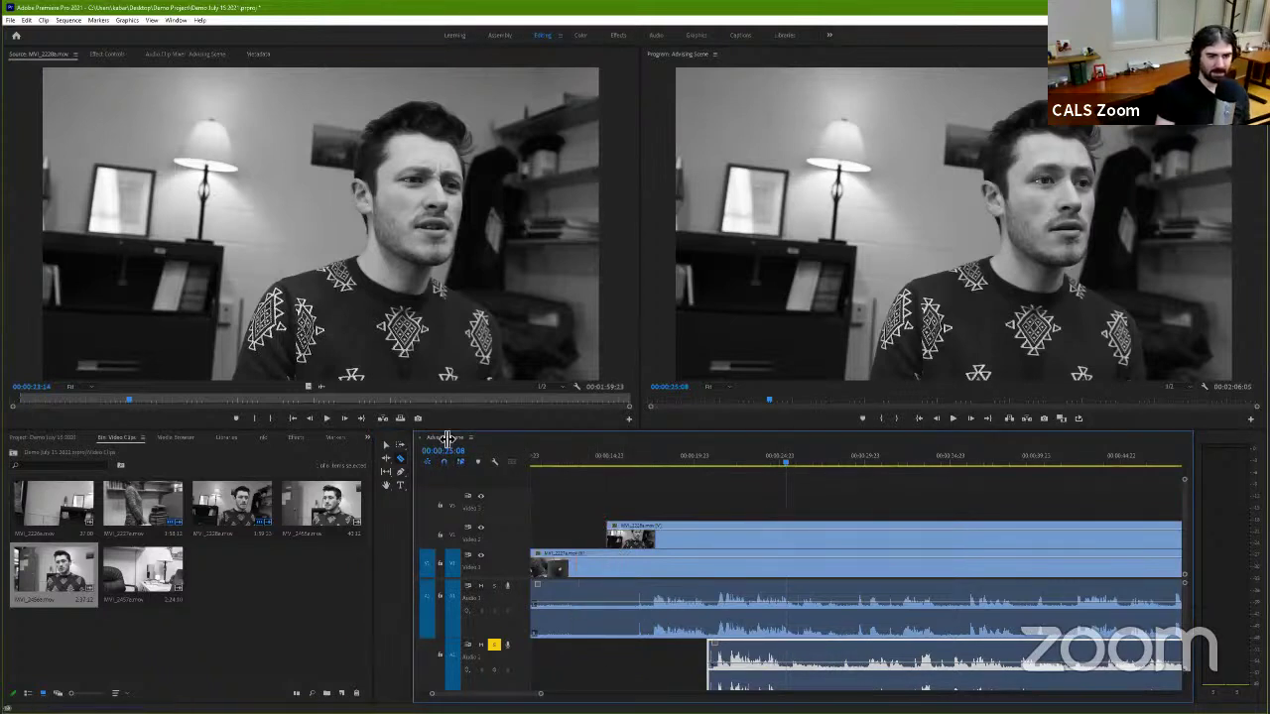
left_click(386, 445)
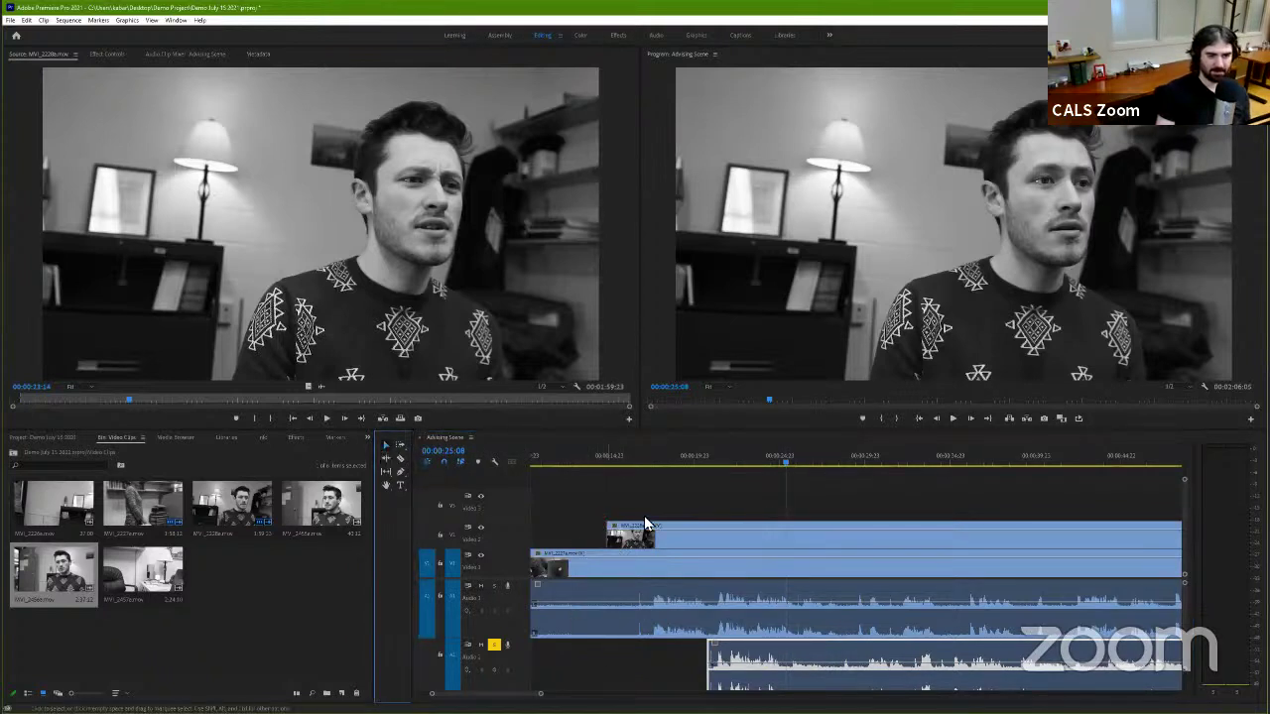
left_click(729, 543)
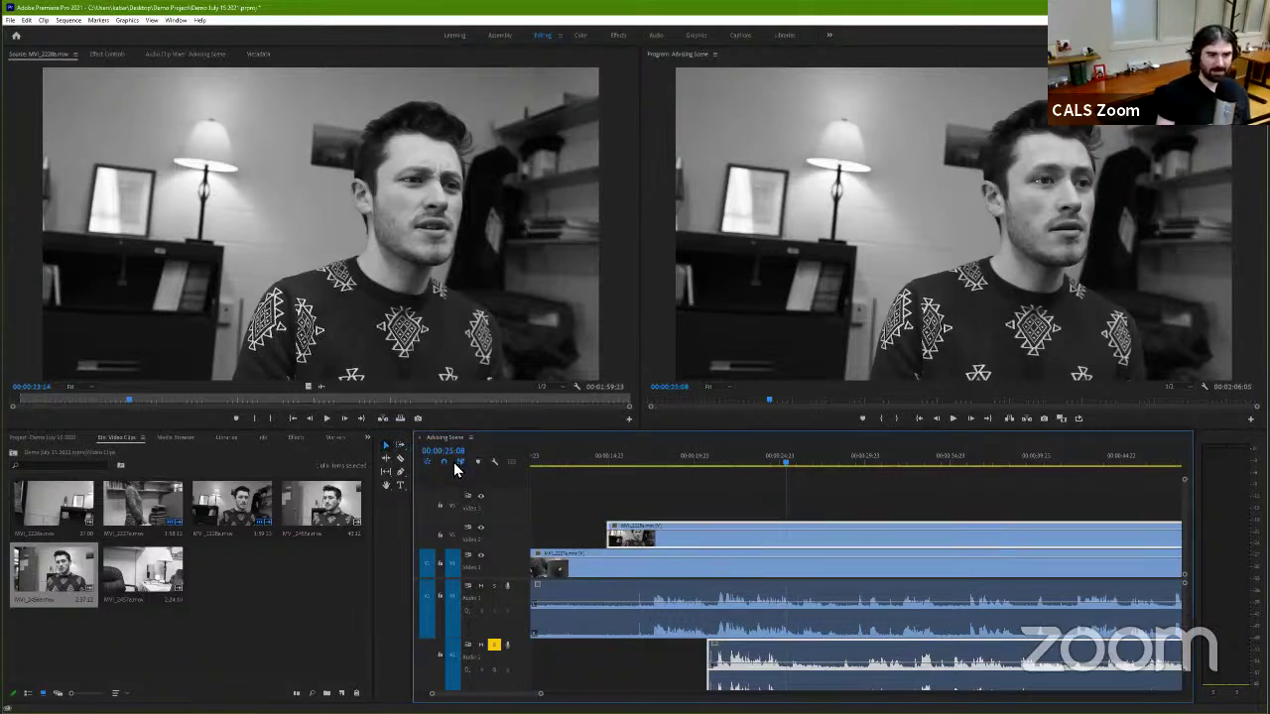
left_click(400, 458)
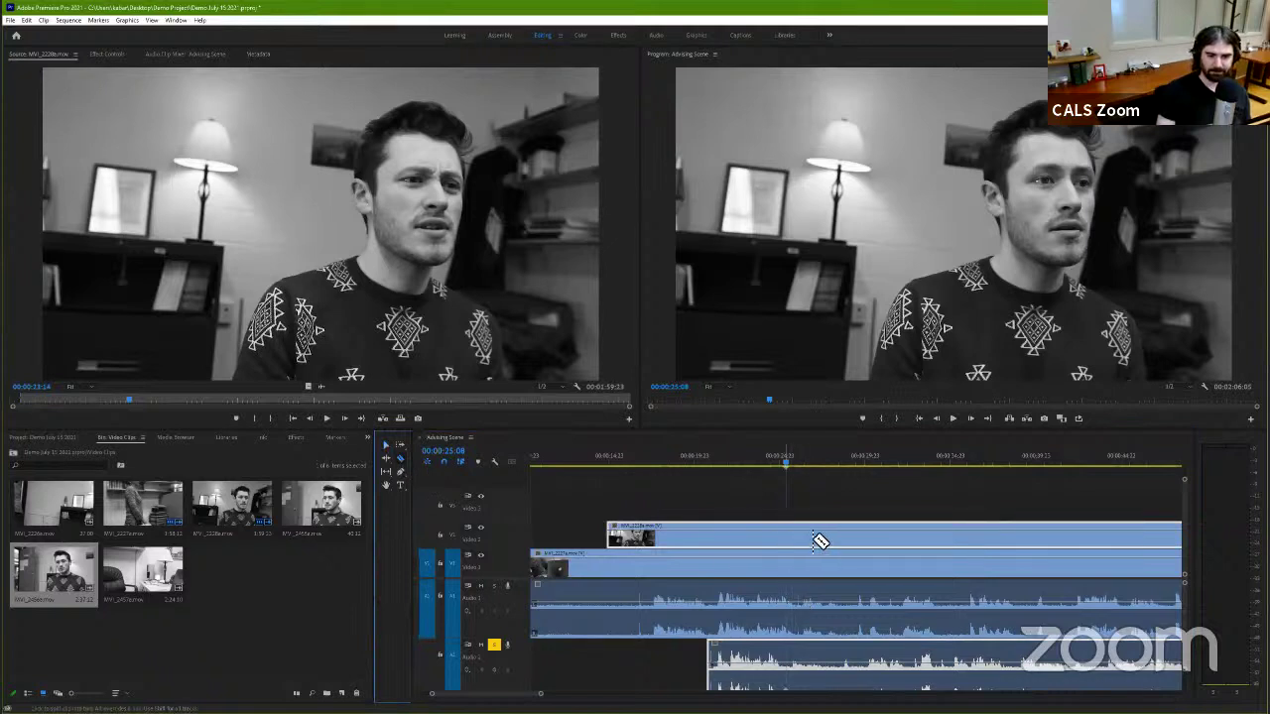
left_click(771, 536)
left_click(790, 536)
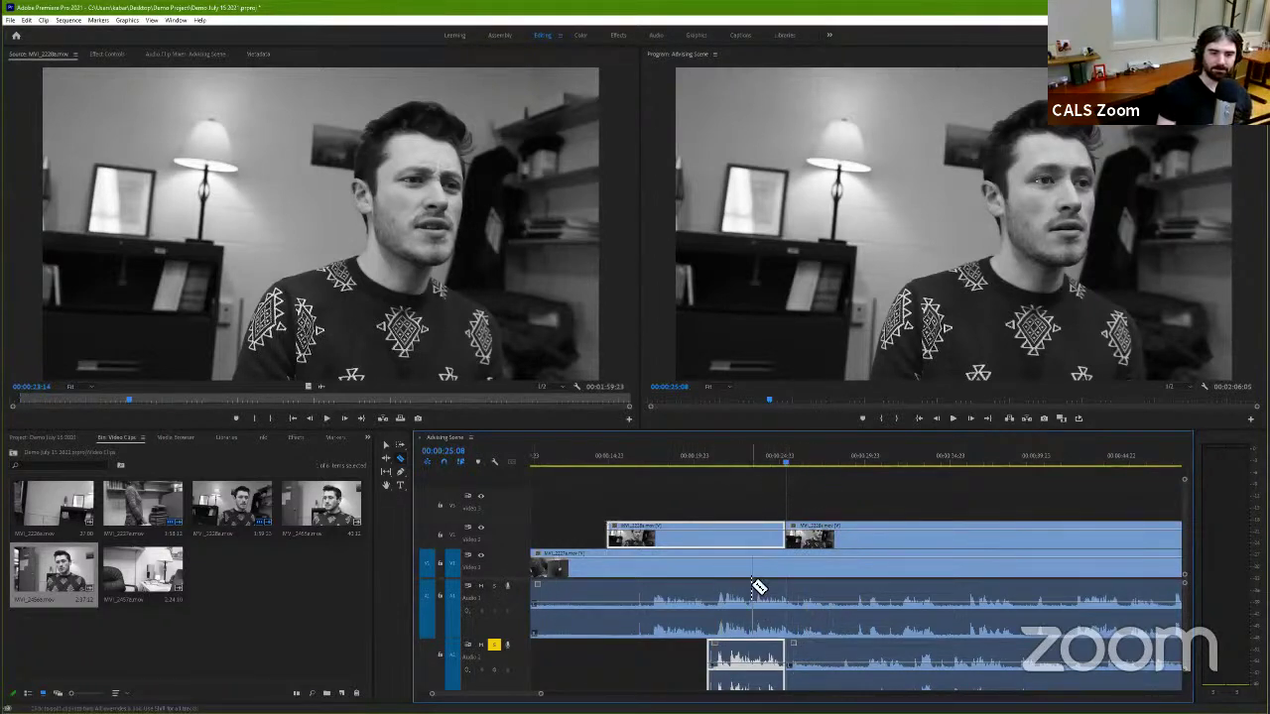
left_click(831, 559)
left_click(684, 559)
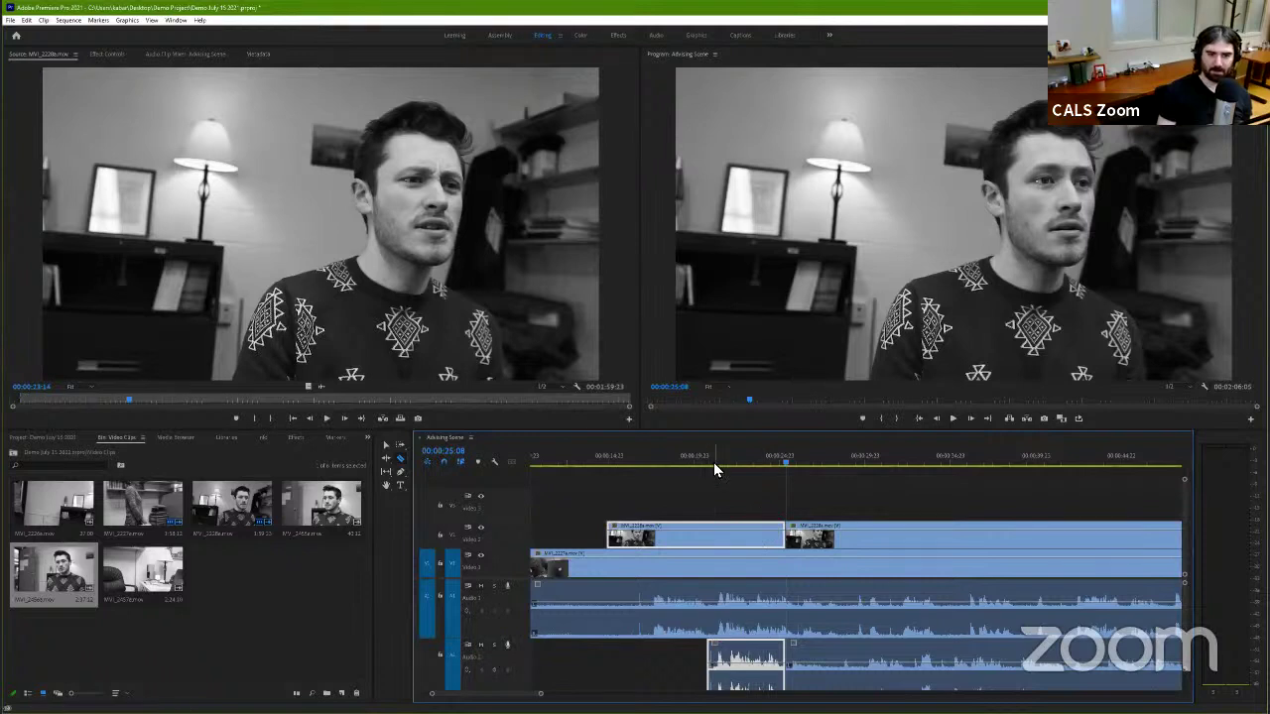
Step: Play from about 00:00:20:11, then razor the V1 clip and A1 audio at two points
left_click_drag(713, 462, 702, 473)
key("space")
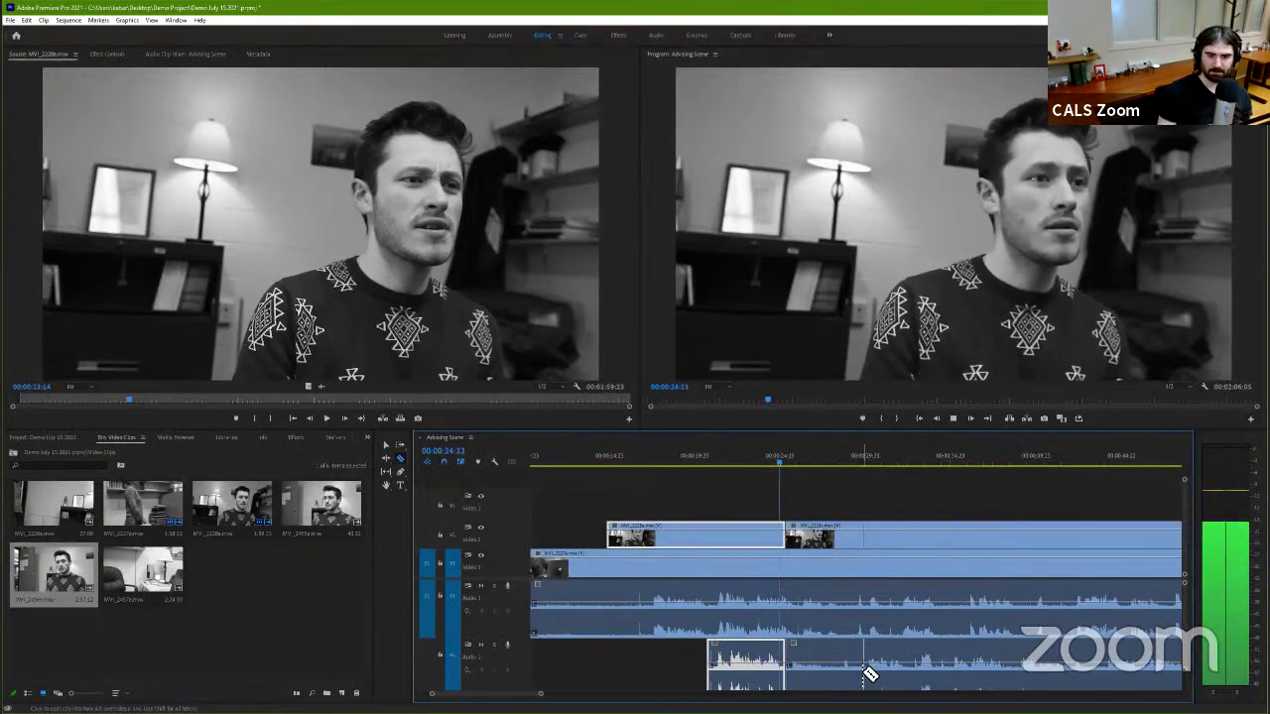
key("space")
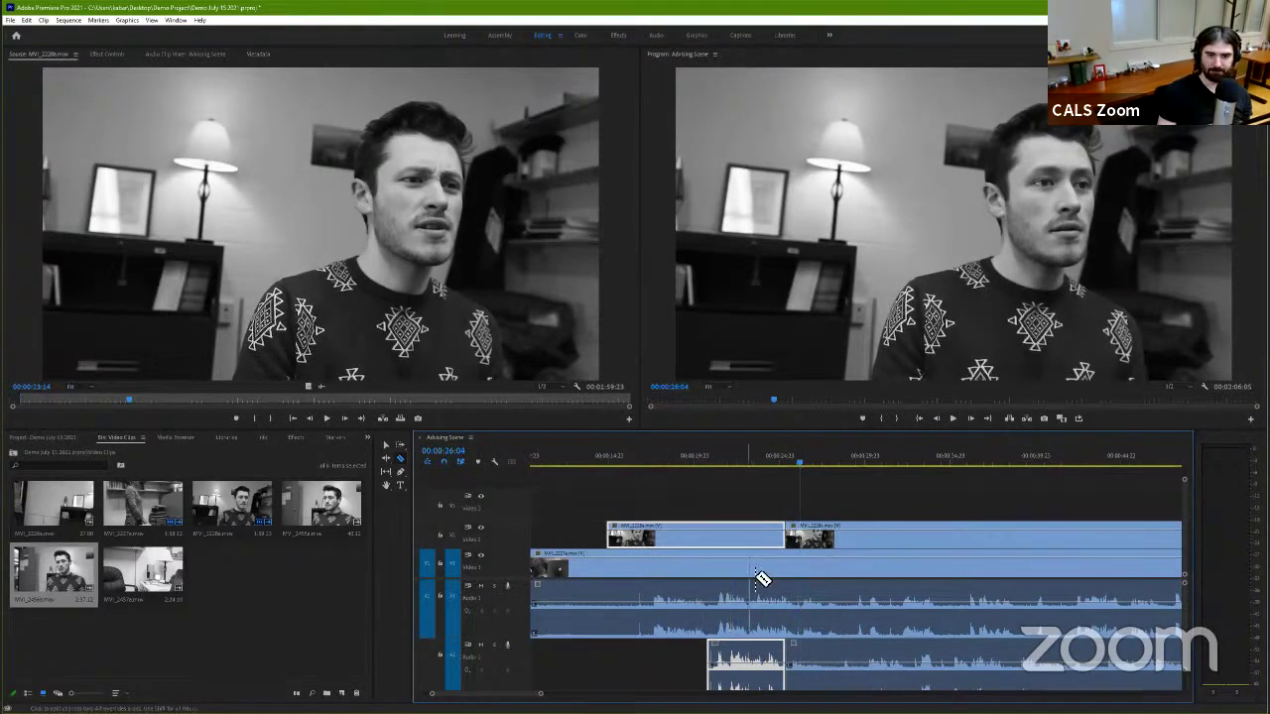
left_click(713, 603)
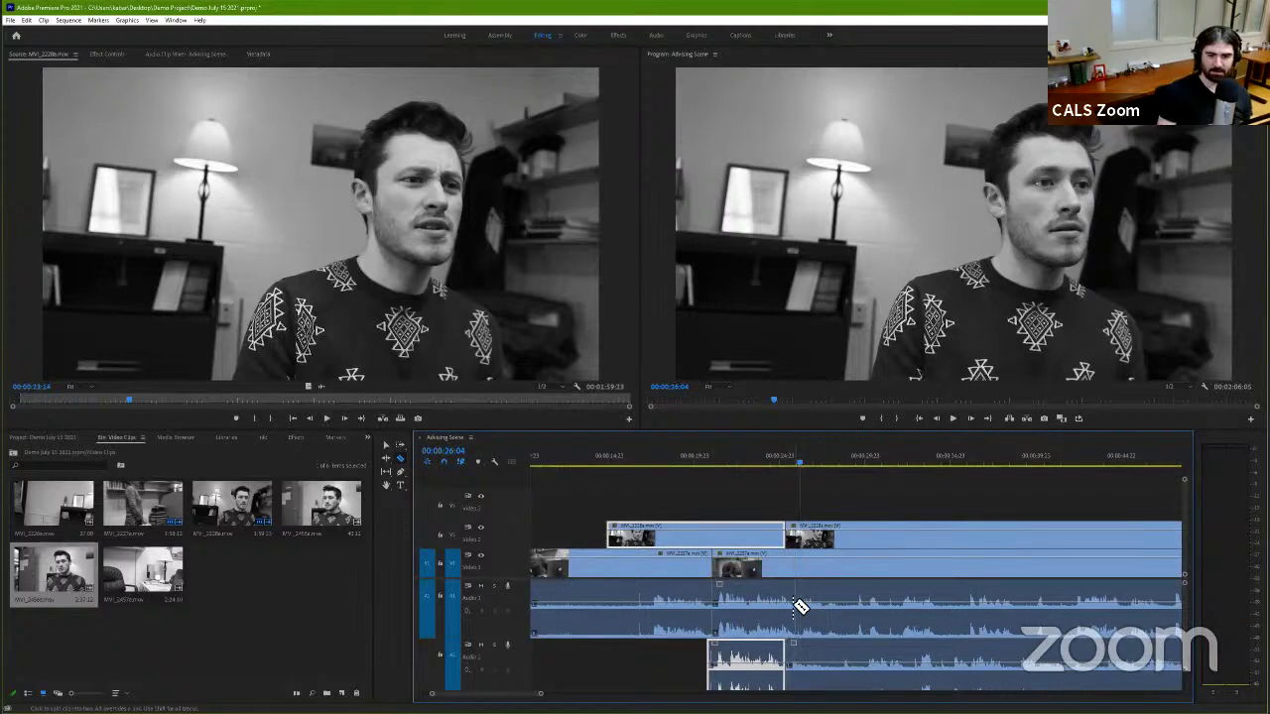
left_click(796, 605)
Step: Delete the V1/A1 piece between the cuts, play across the gap and zoom out
key("v")
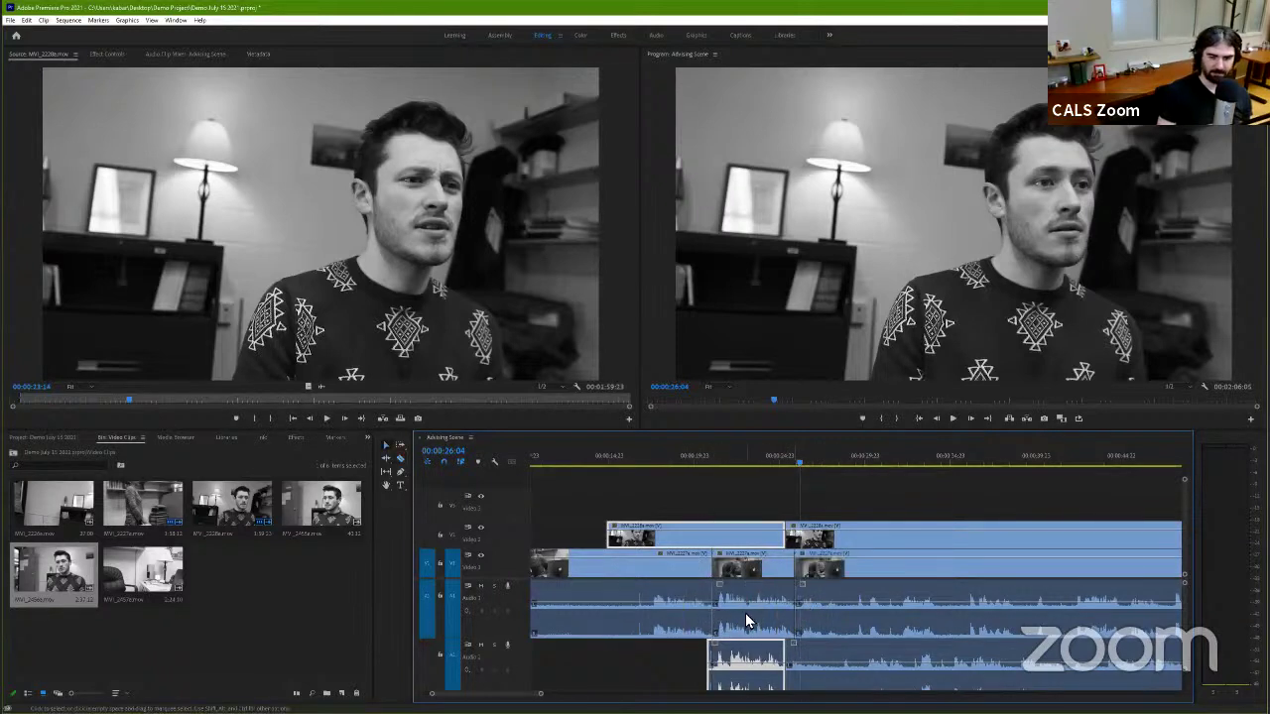
left_click(762, 599)
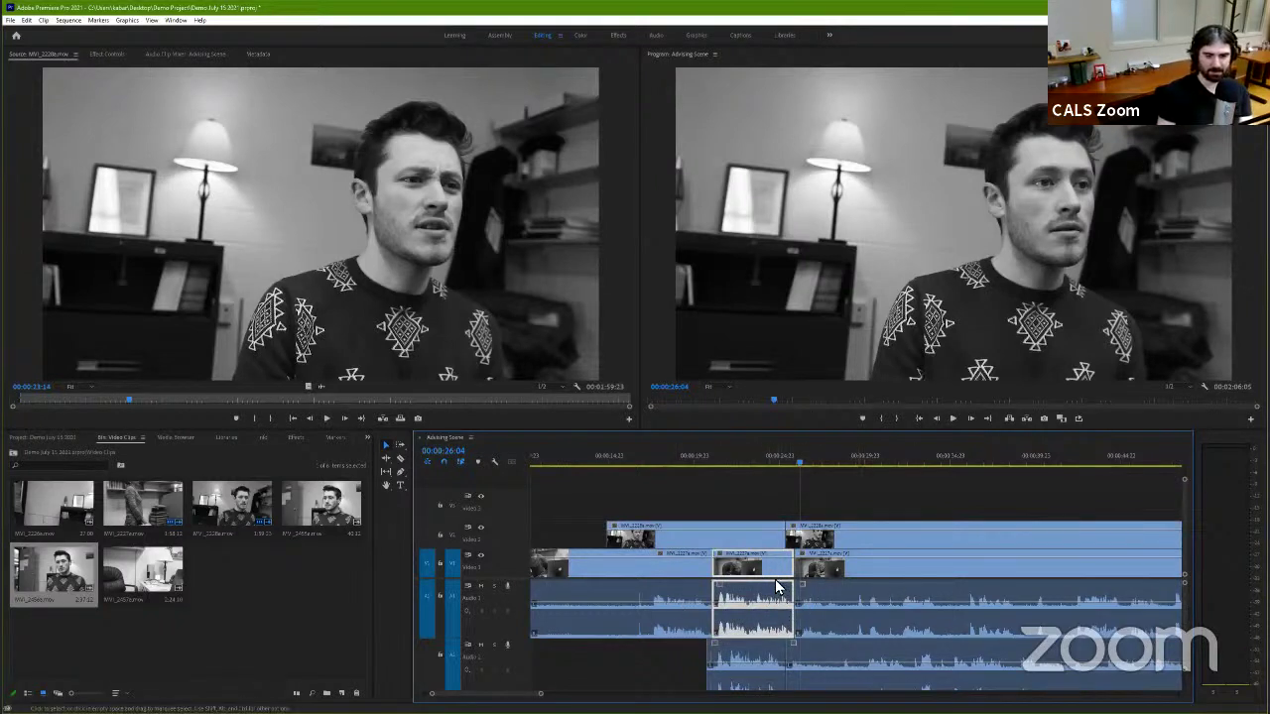
key("Delete")
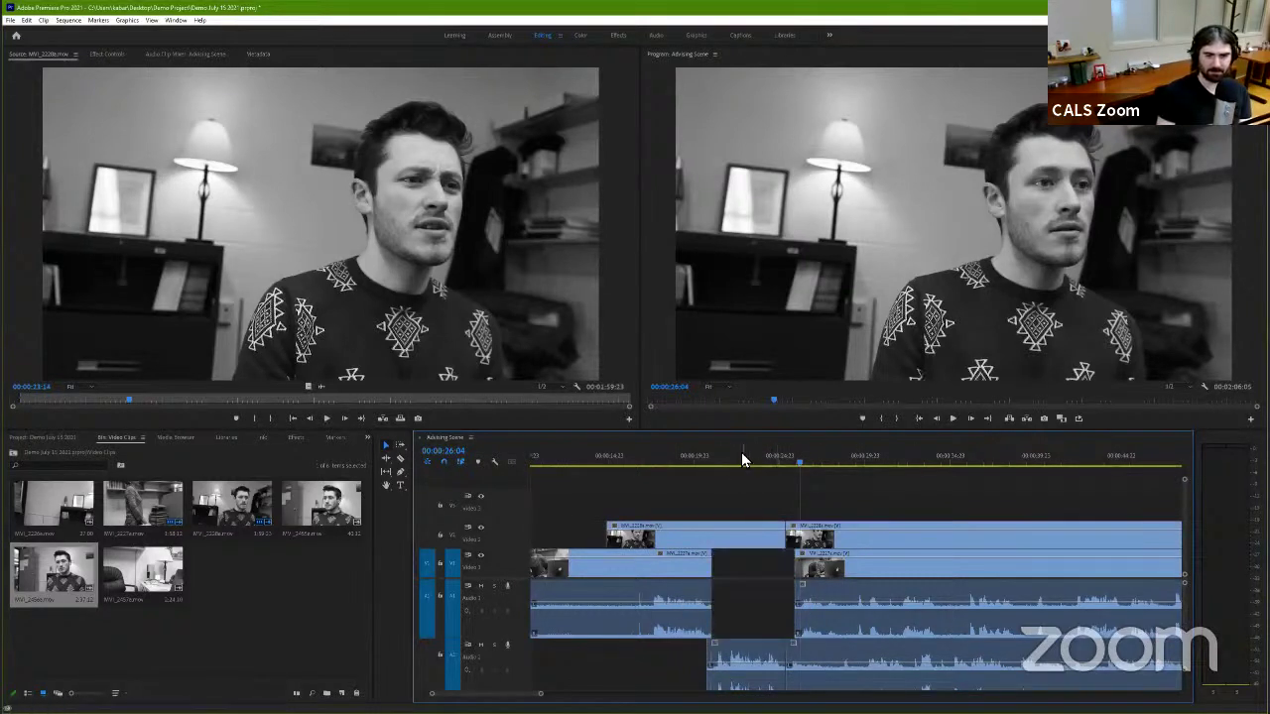
left_click(684, 458)
key("space")
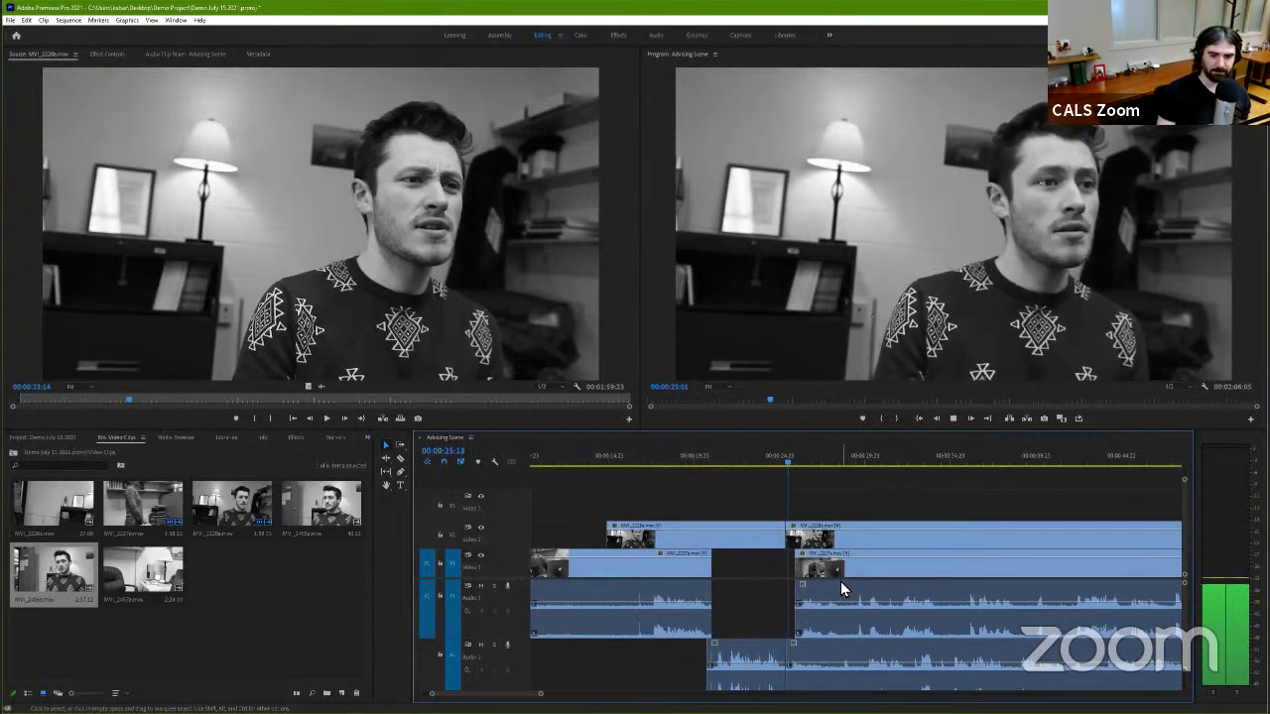
key("space")
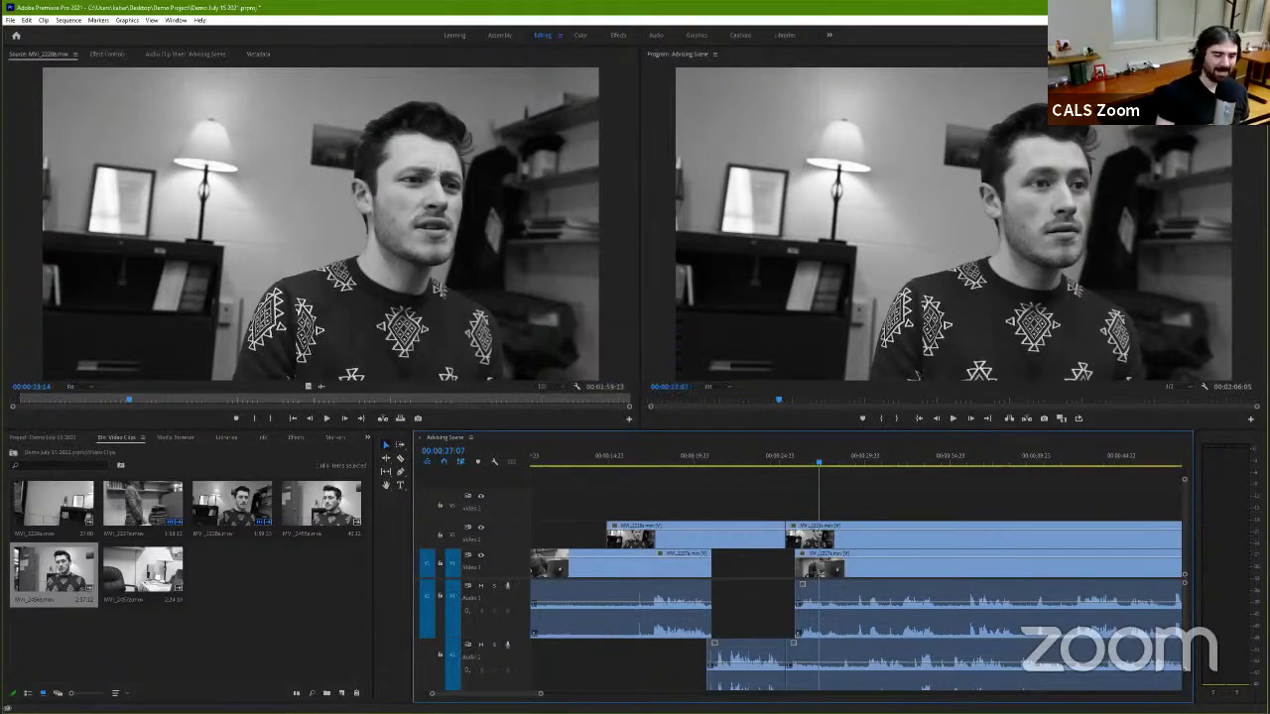
key("minus")
key("minus")
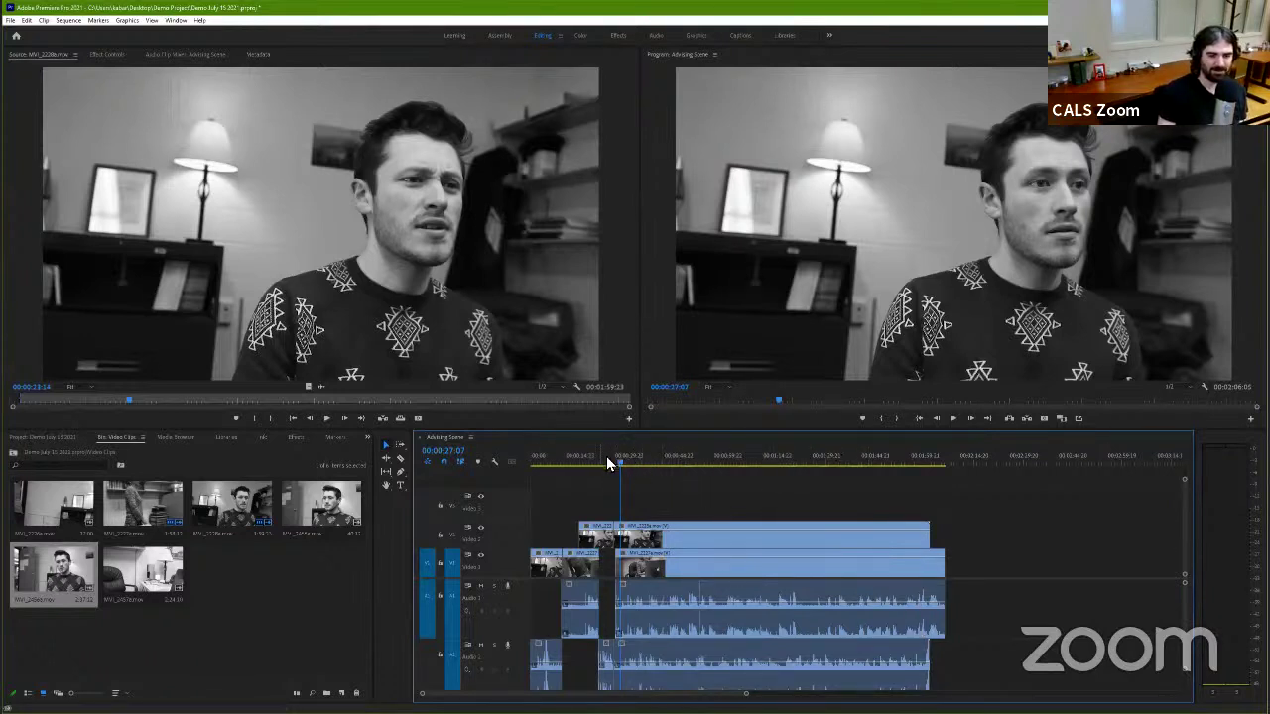
mouse_move(623, 469)
left_mouse_down()
mouse_move(607, 471)
mouse_move(645, 472)
left_mouse_up()
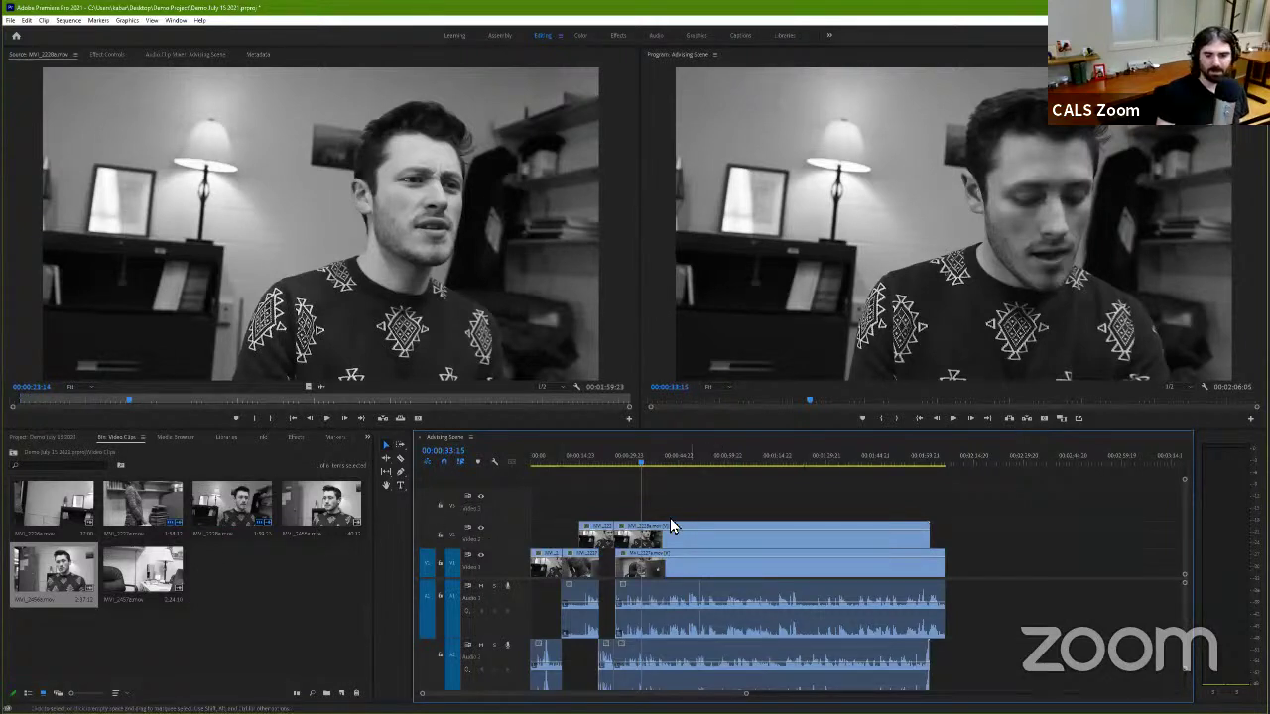
left_click(600, 555)
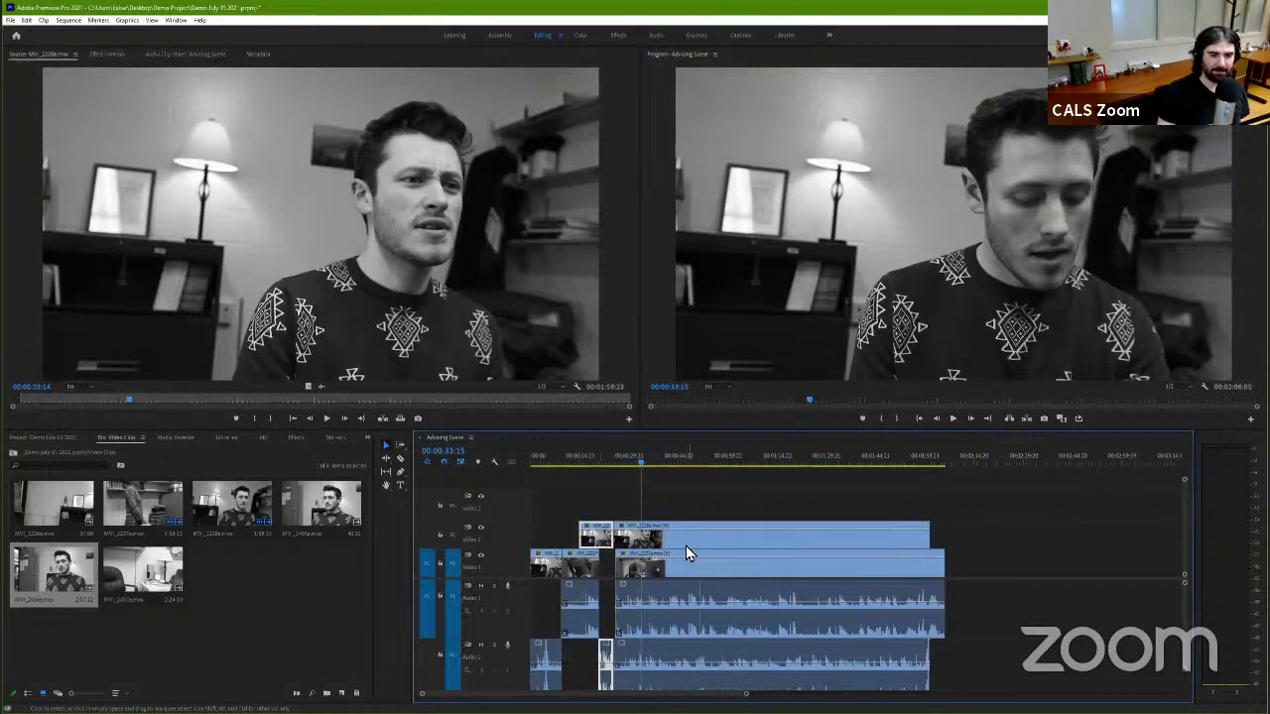
left_click(770, 458)
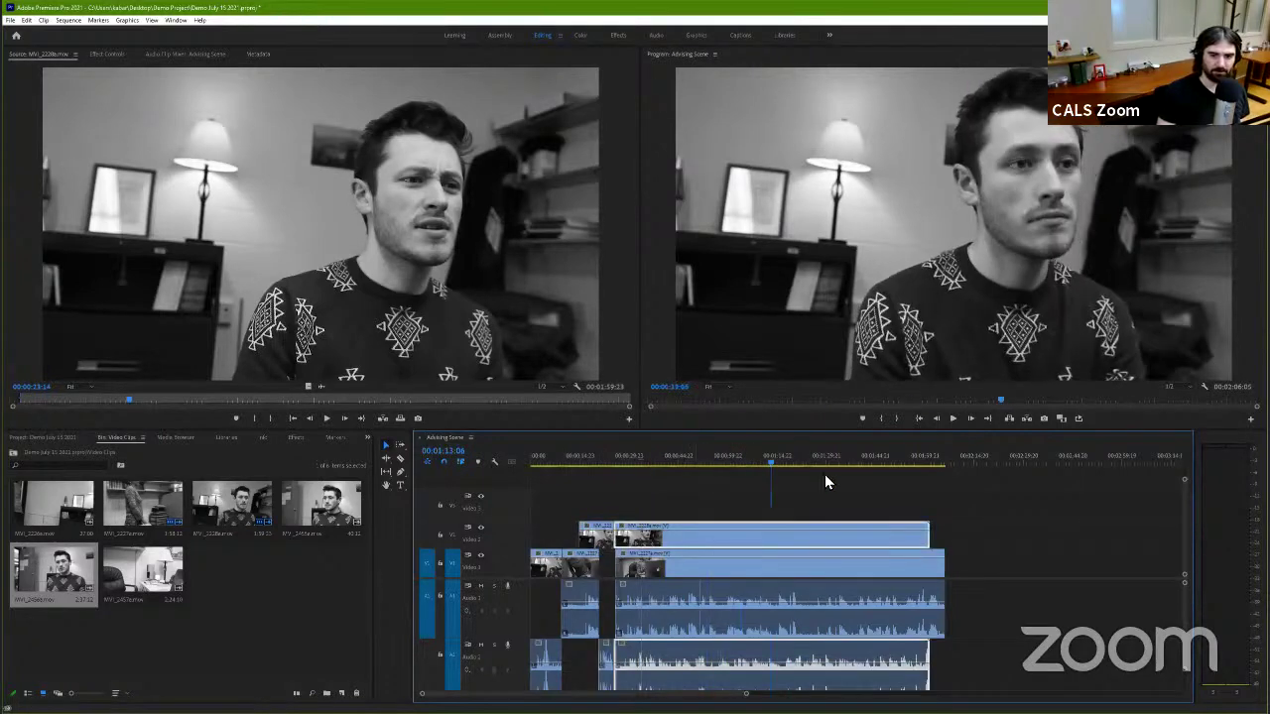
left_click_drag(771, 458, 677, 458)
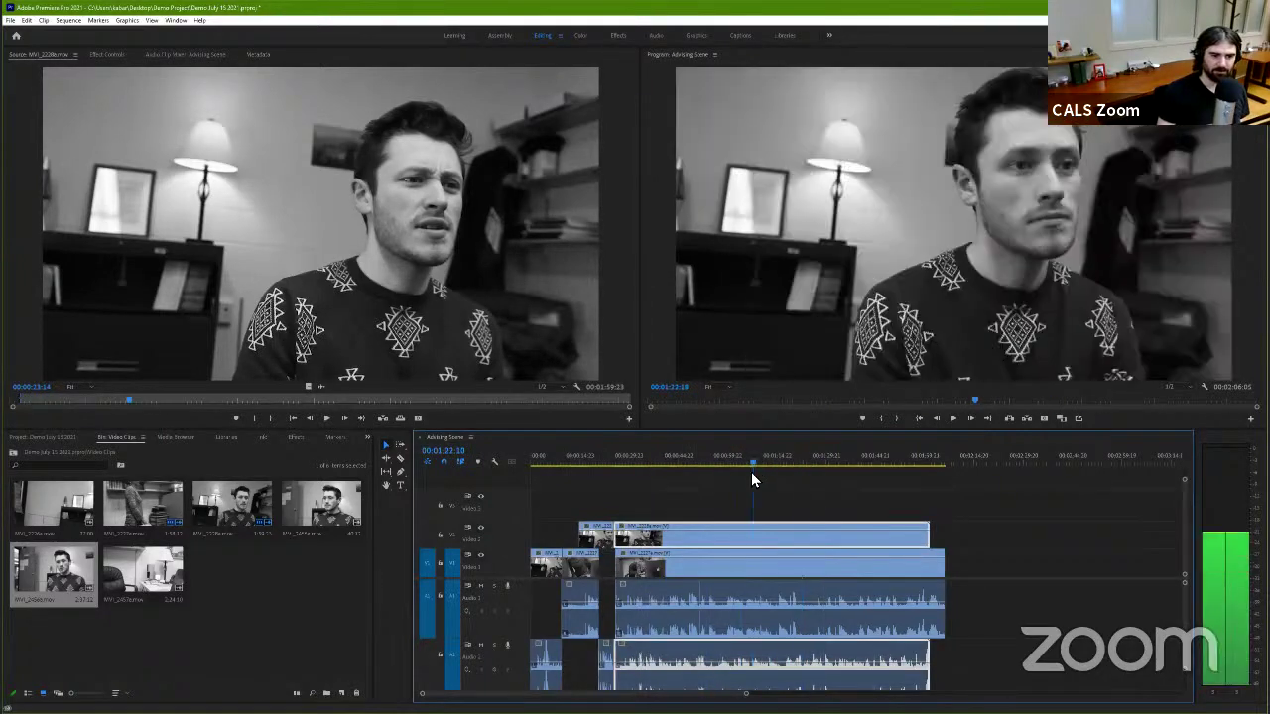
left_click(238, 507)
double_click(332, 509)
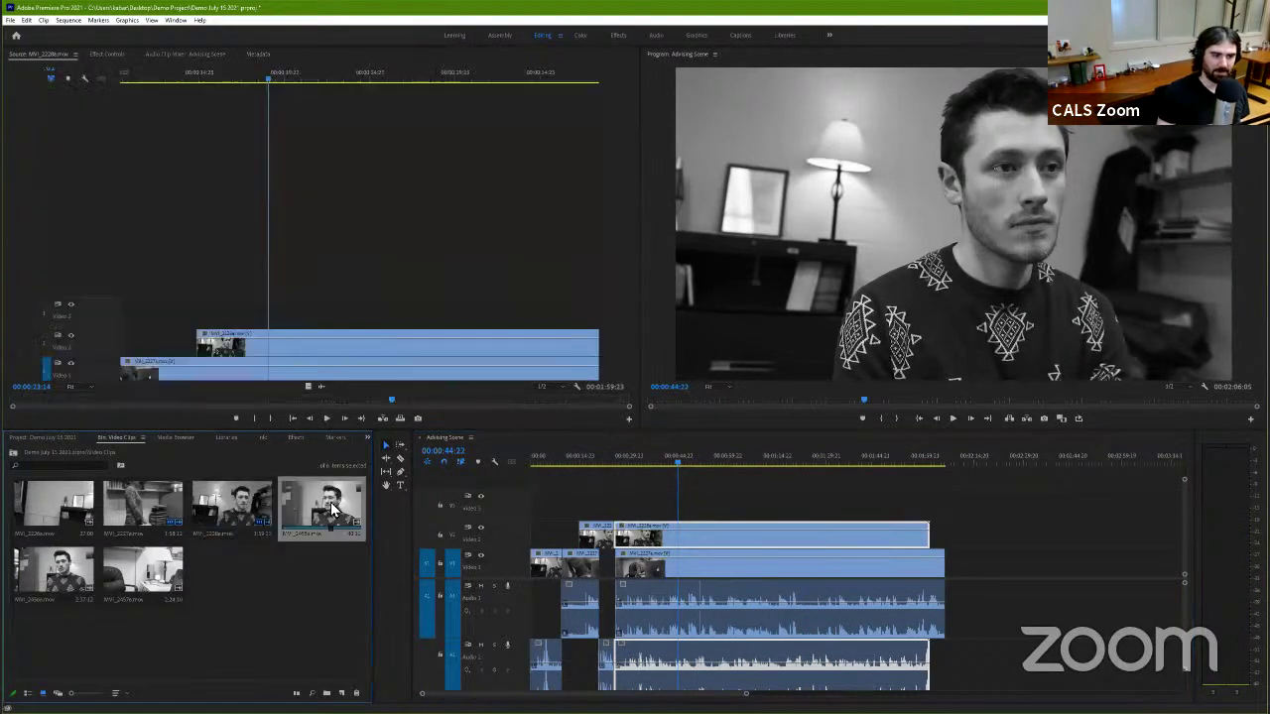
key("Home")
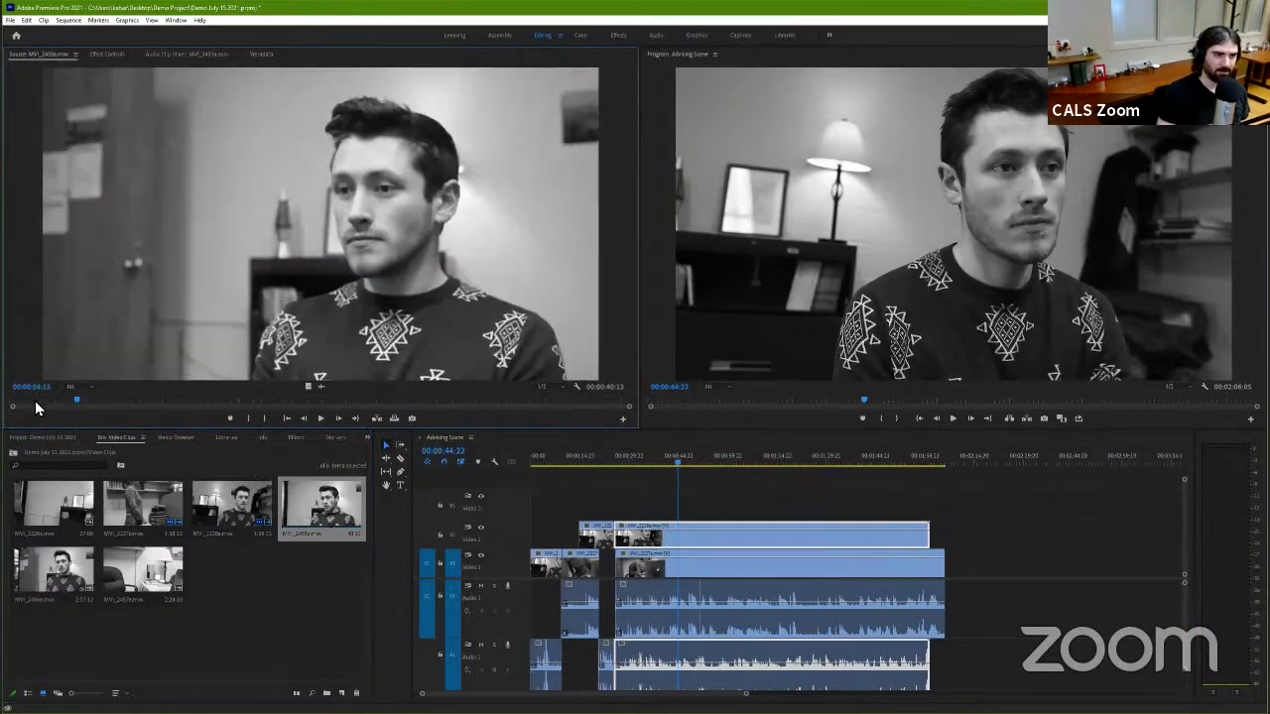
key("space")
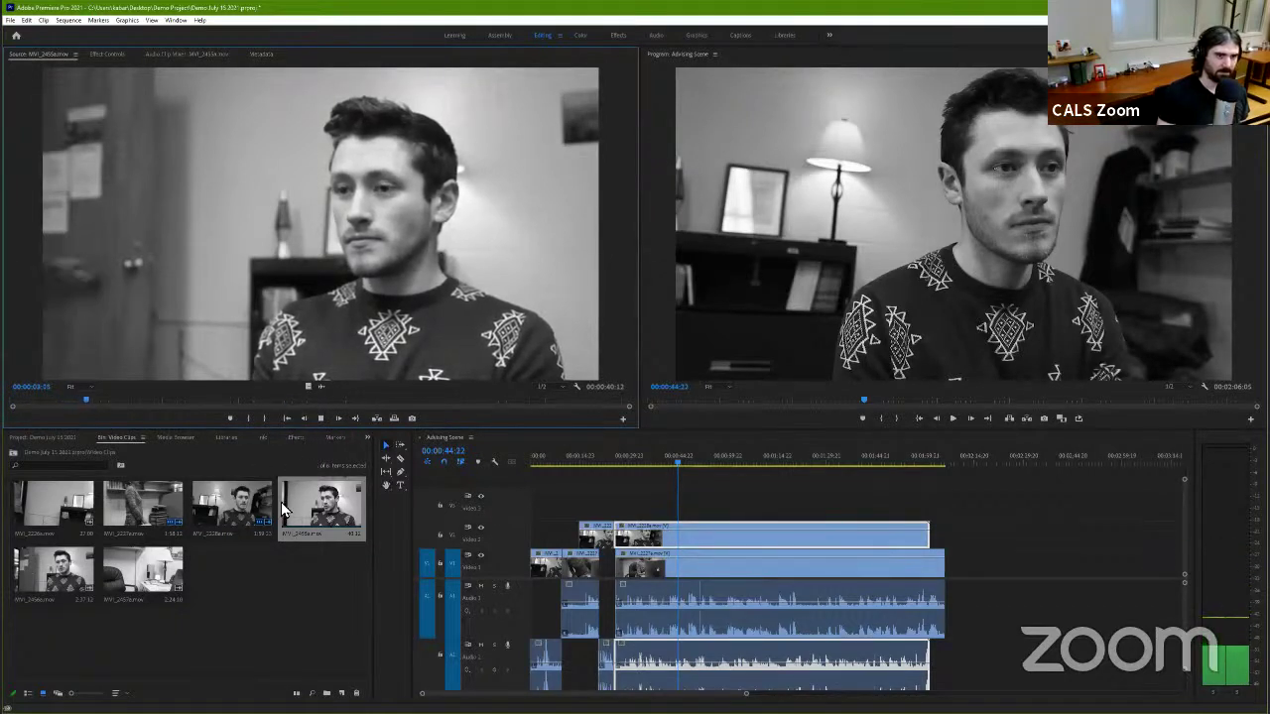
key("space")
key("space")
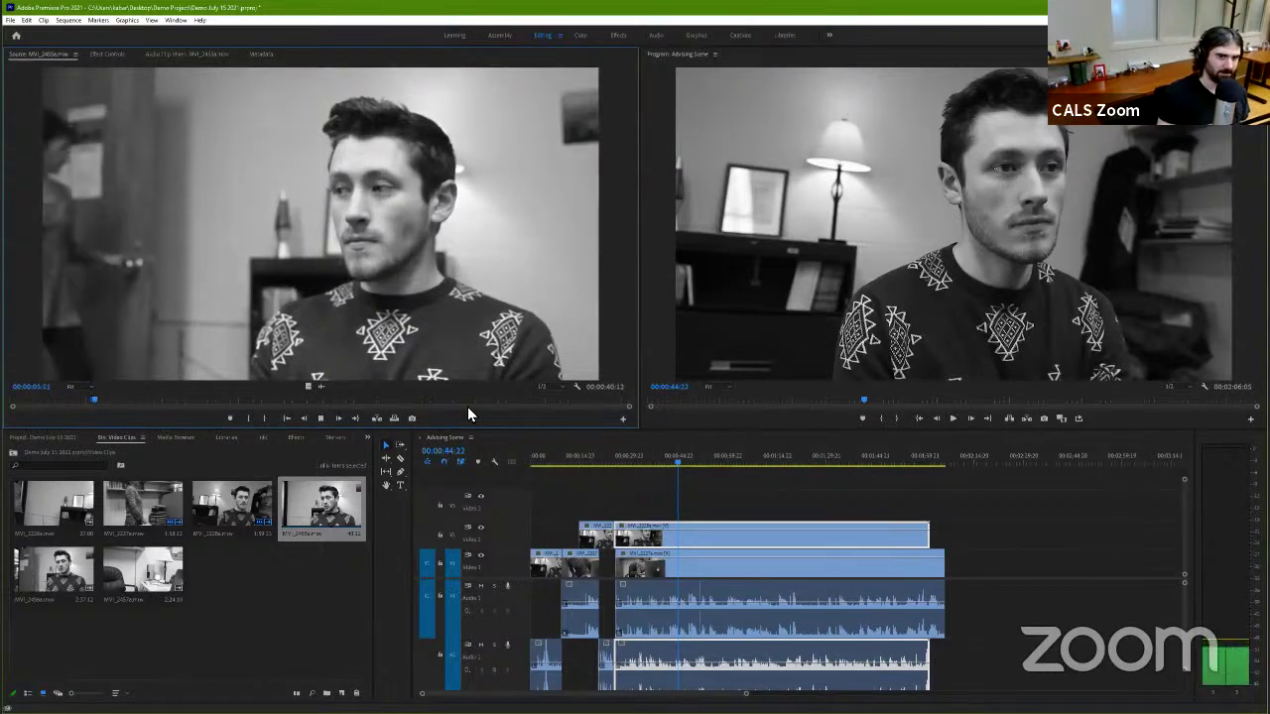
left_click(223, 512)
Step: Load MVI_2228 in the Source monitor, scrub to its first frame and play its opening seconds
double_click(248, 508)
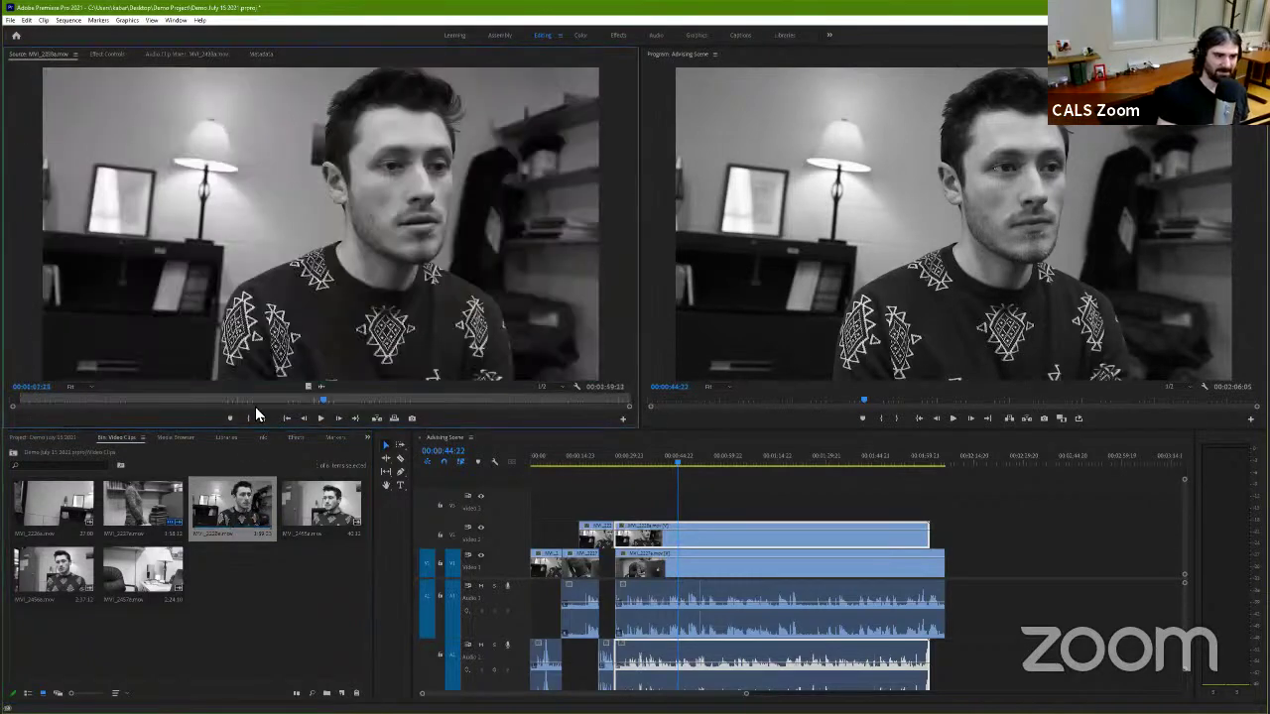
mouse_move(368, 399)
left_mouse_down()
mouse_move(136, 399)
mouse_move(600, 403)
left_mouse_up()
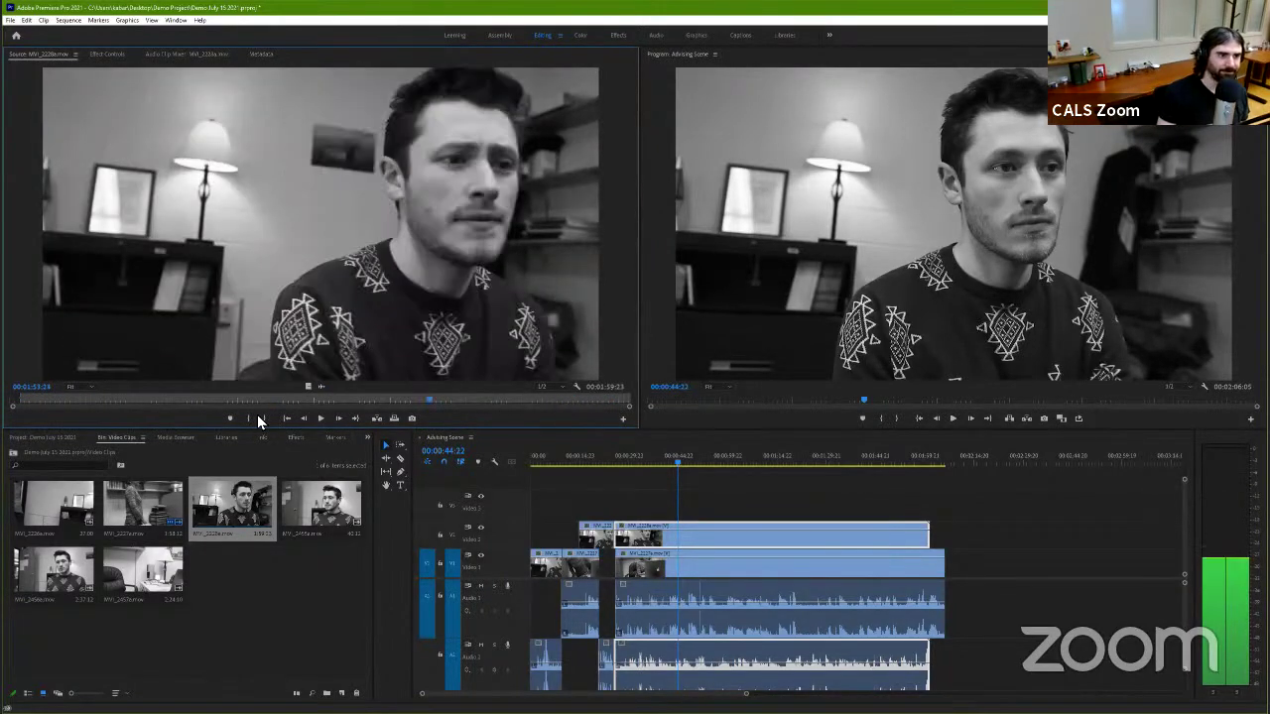
left_click_drag(600, 403, 12, 401)
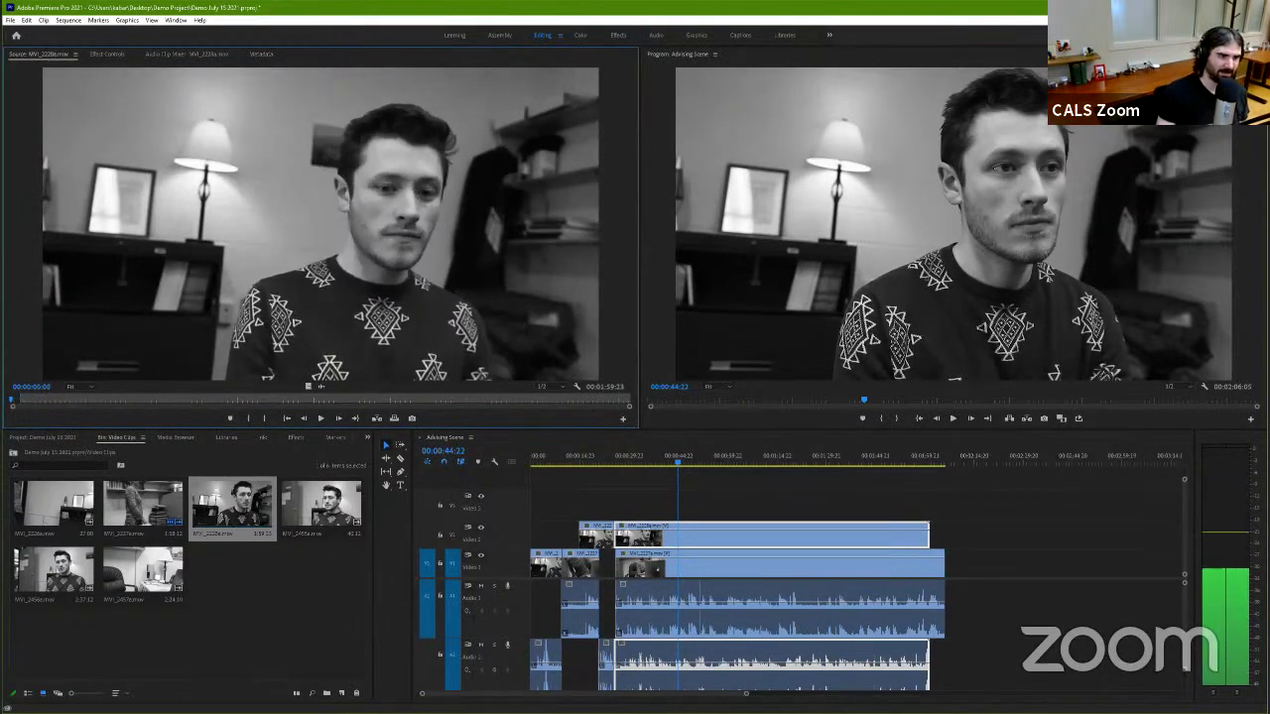
key("space")
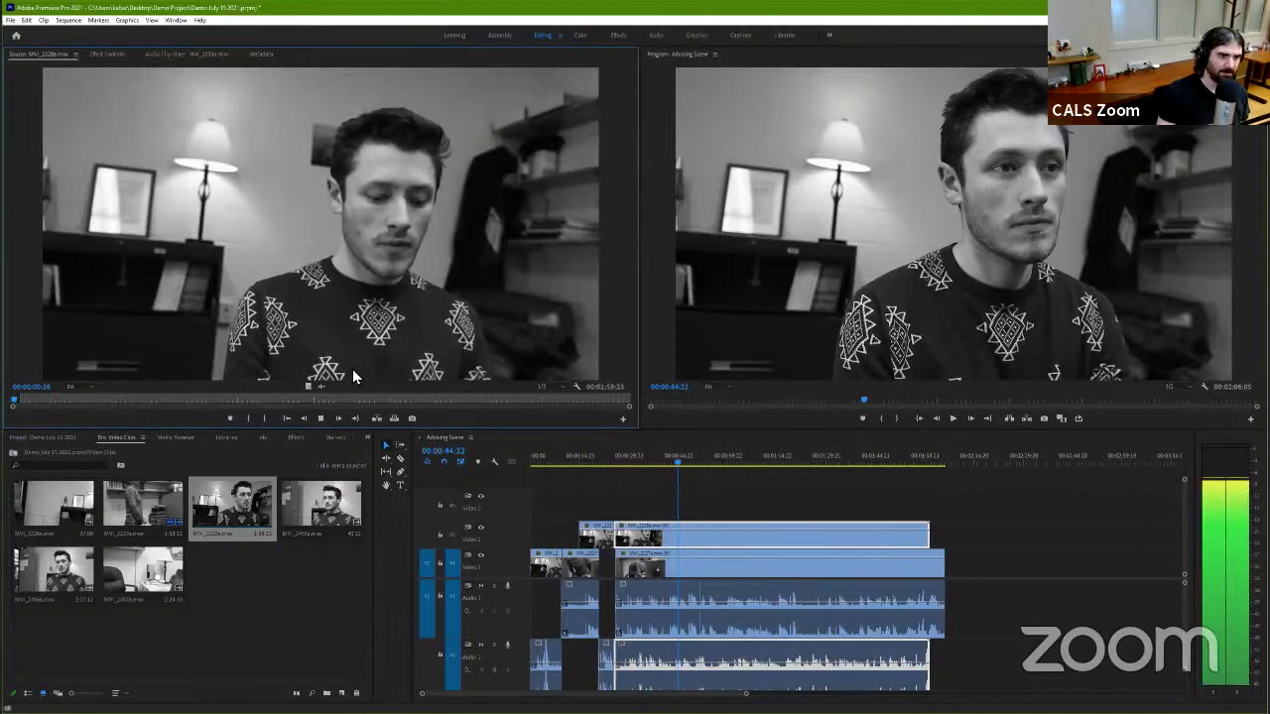
key("space")
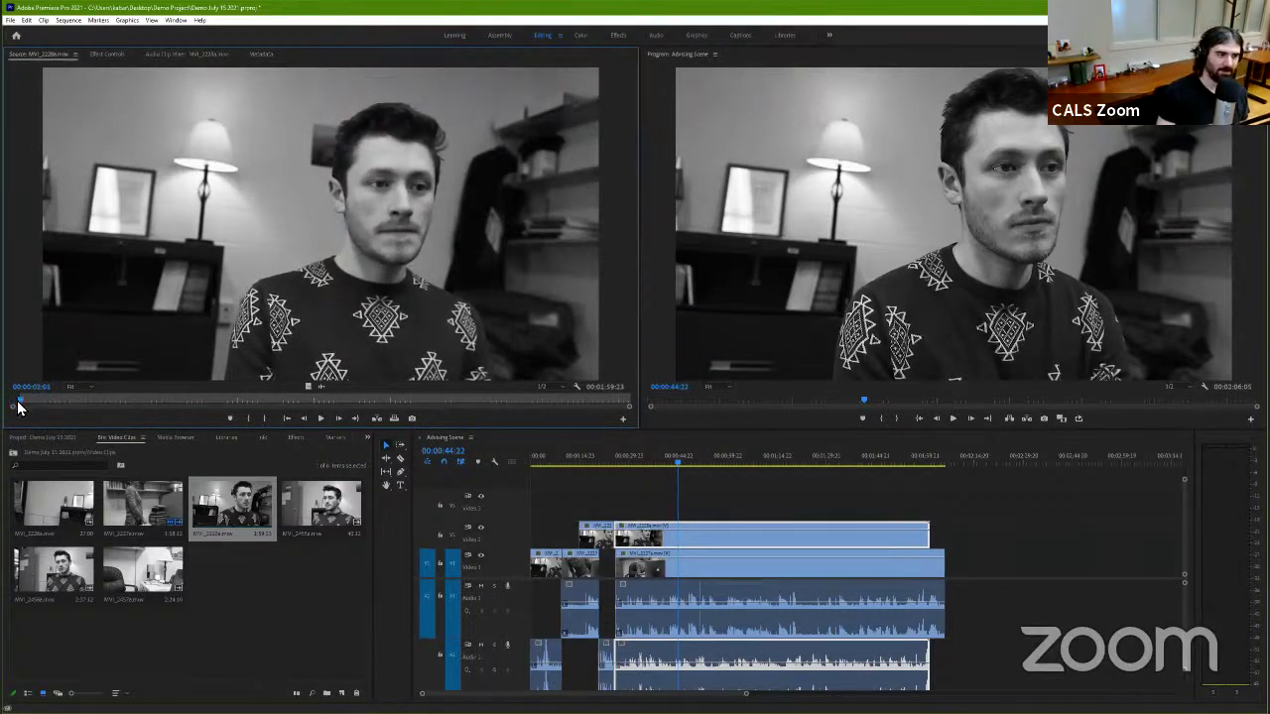
left_click_drag(17, 404, 10, 404)
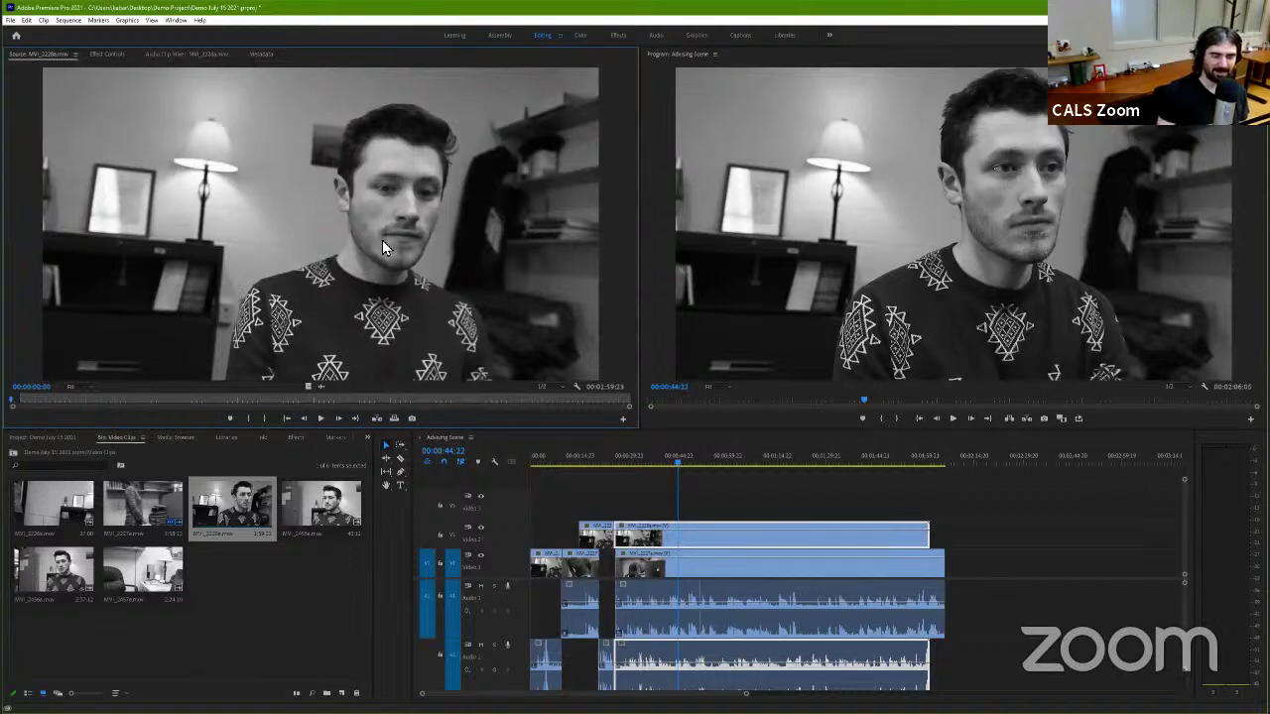
key("space")
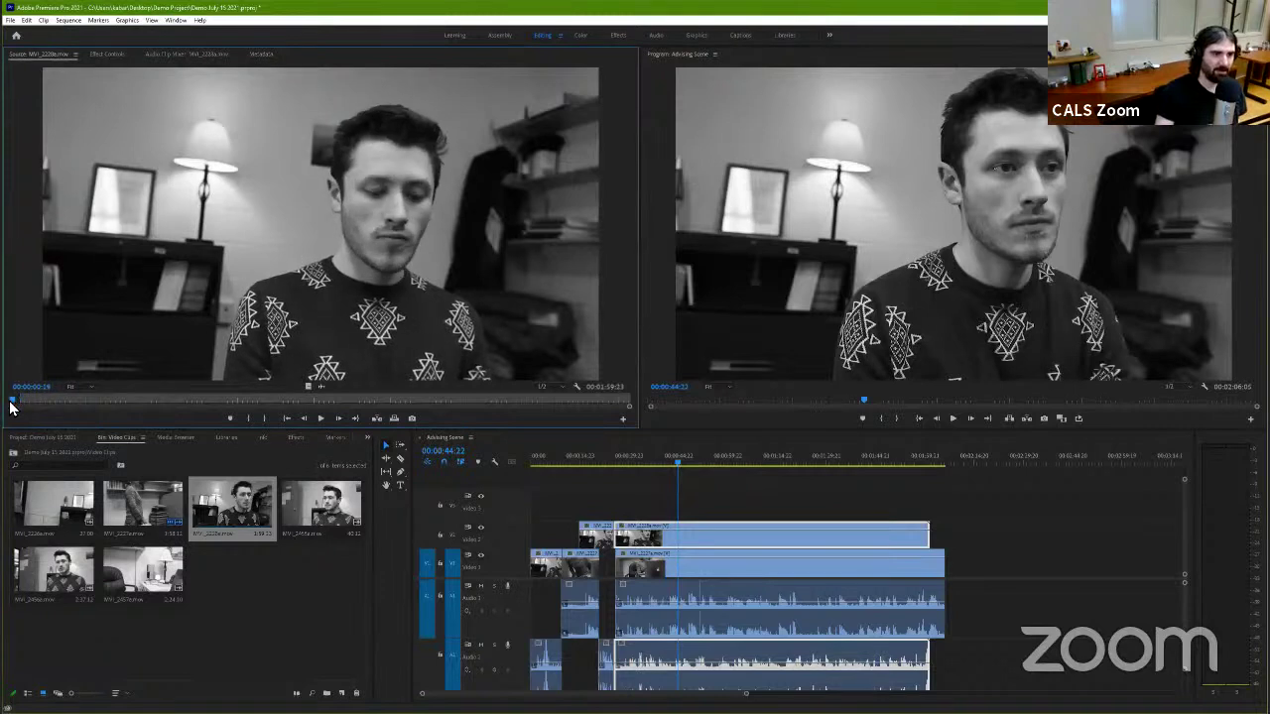
left_click(14, 405)
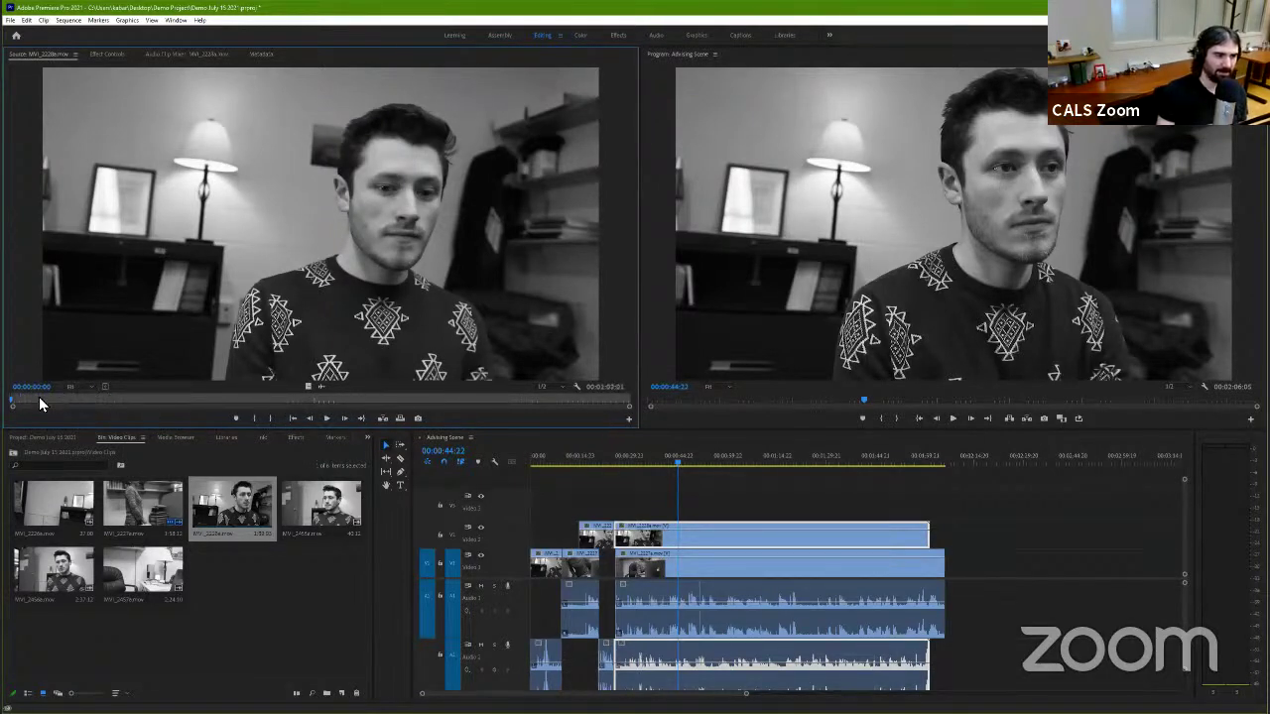
Step: Play MVI_2228, stop at about 00:00:04:12 and mark the Out point there
key("space")
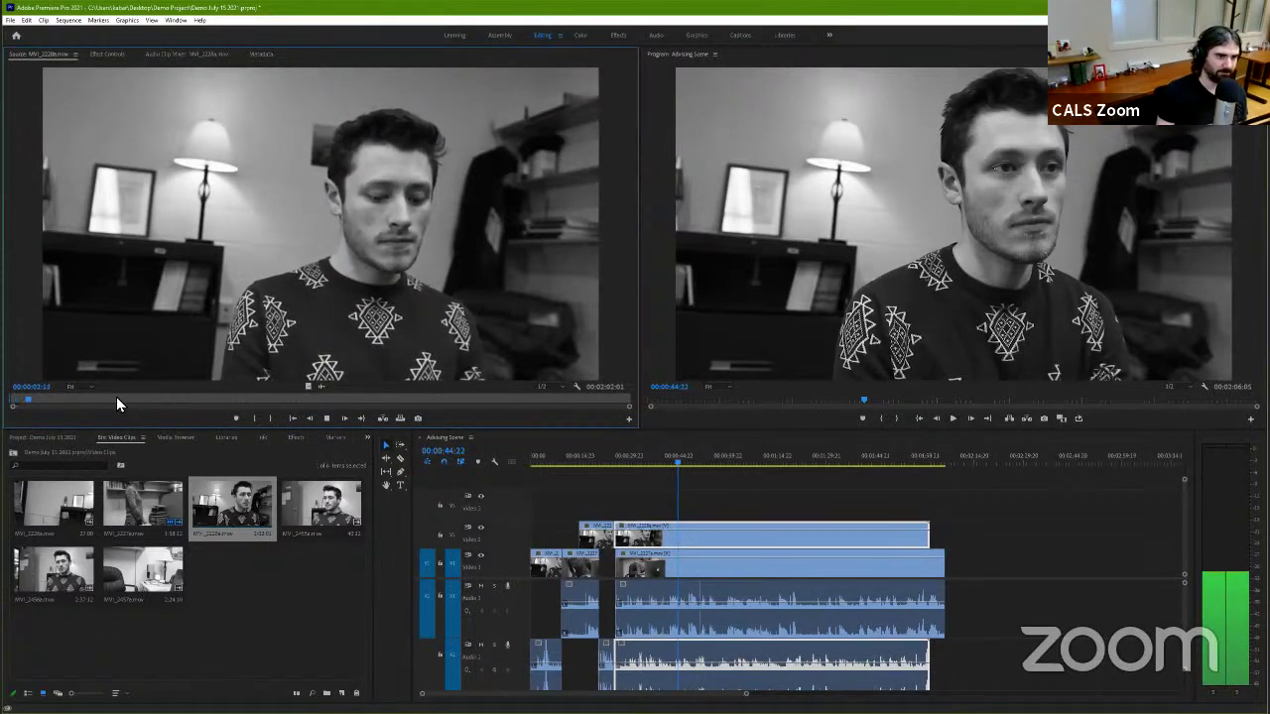
key("space")
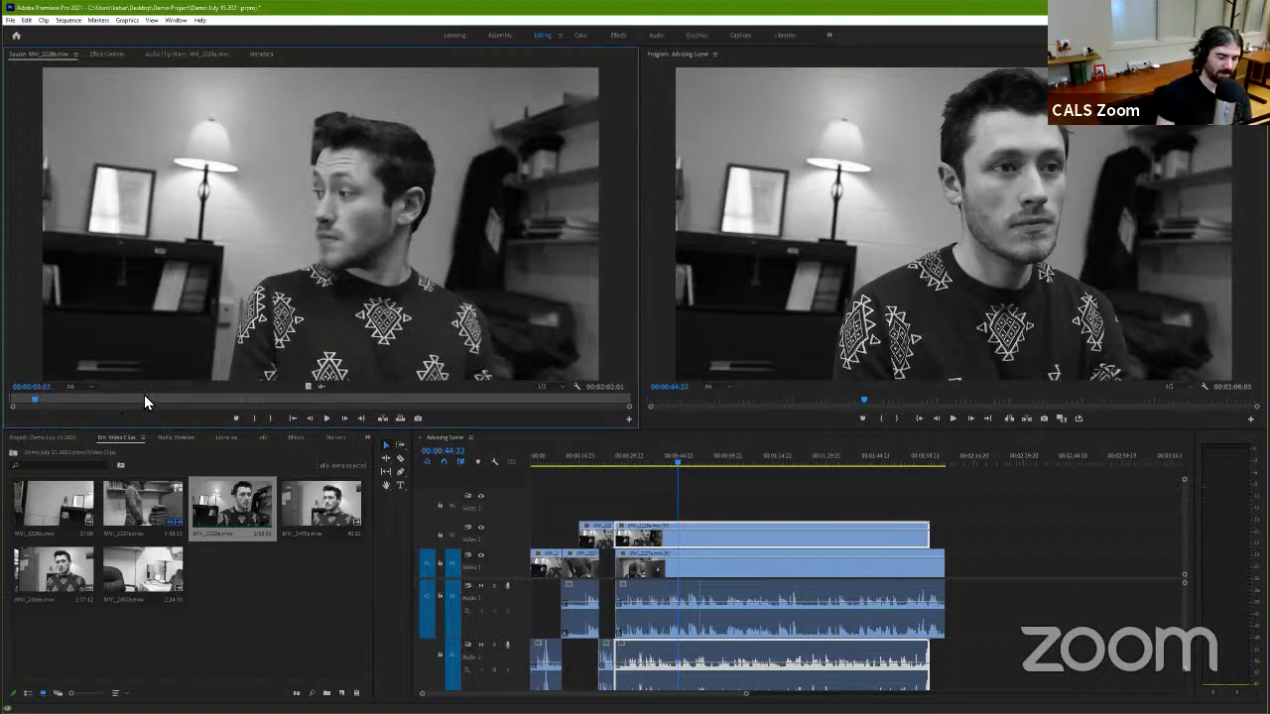
key("j")
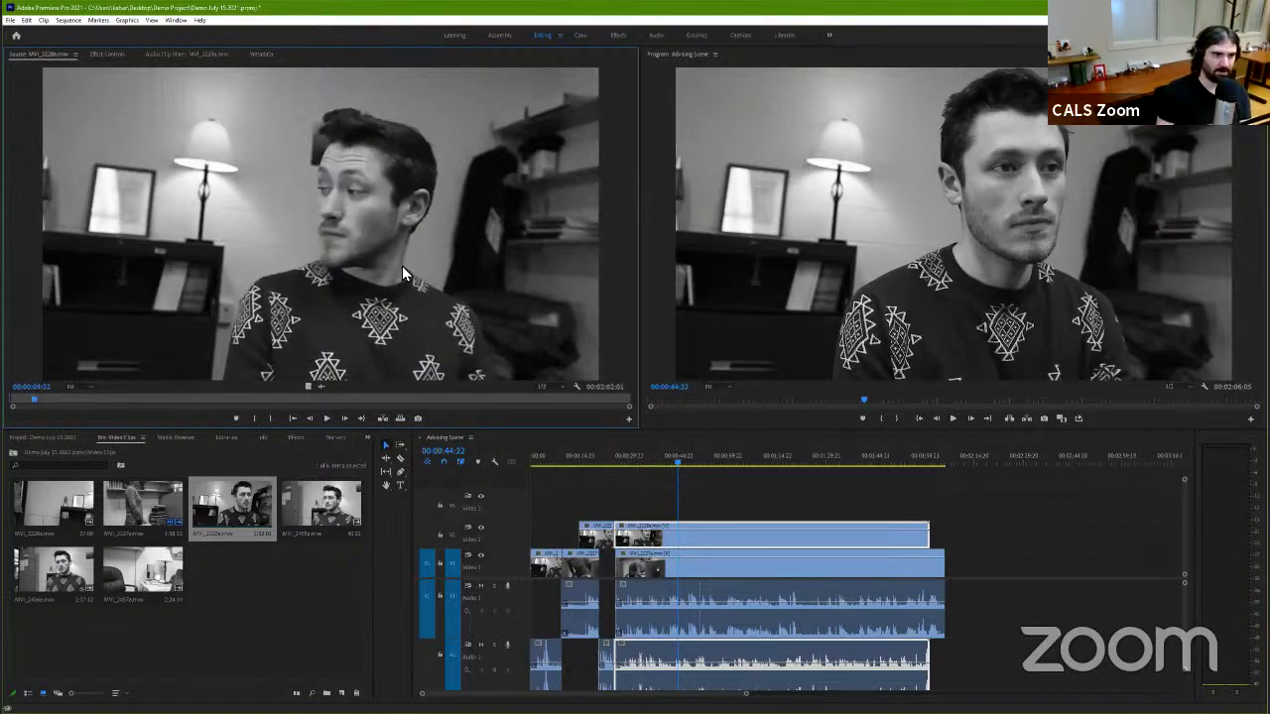
key("k")
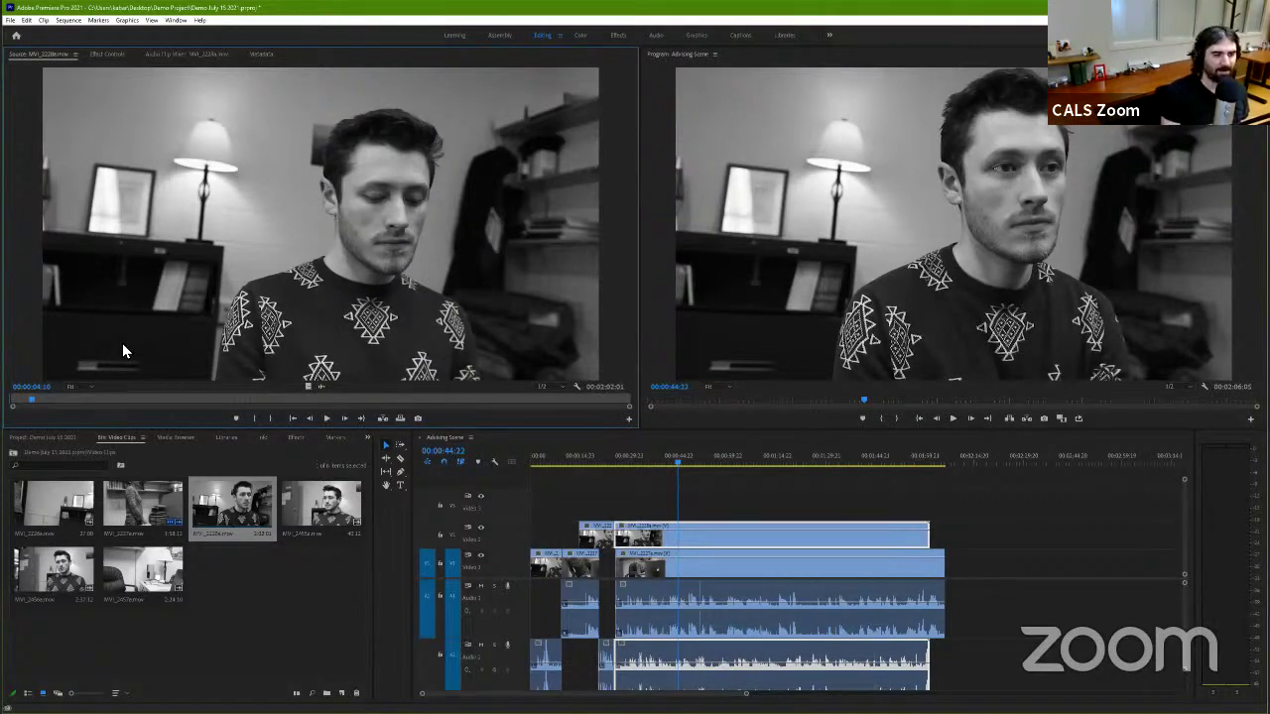
key("o")
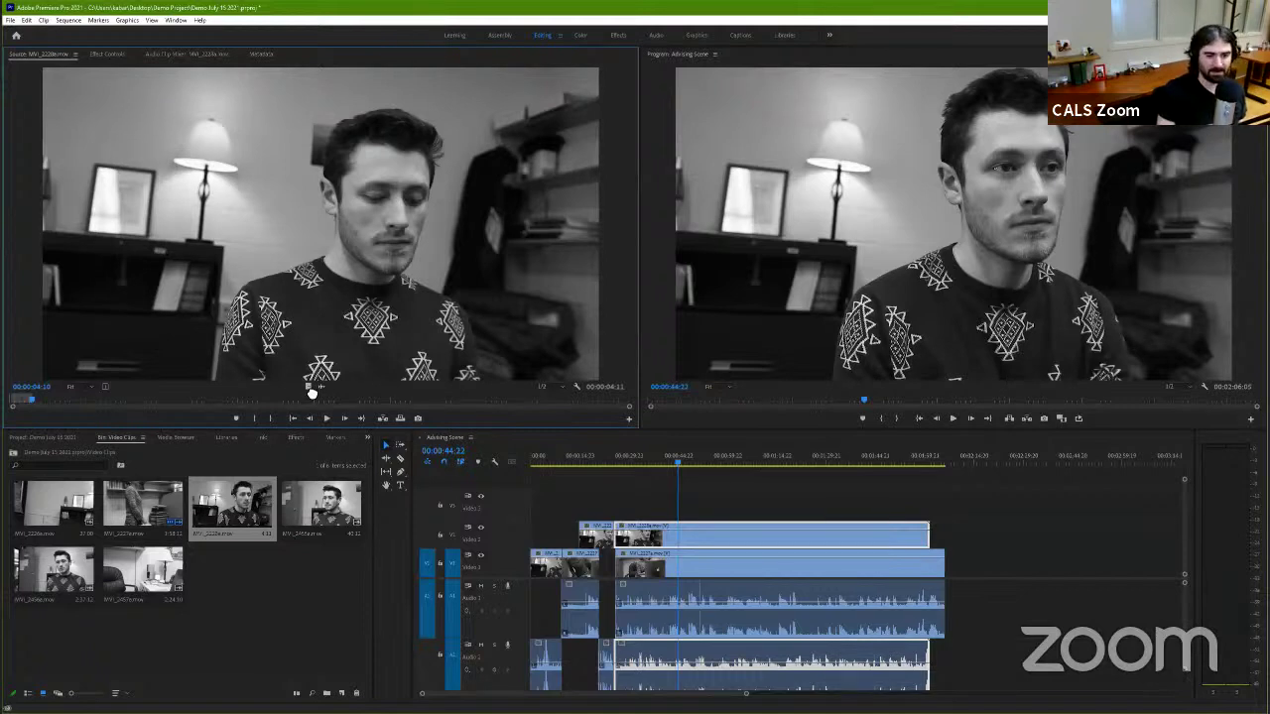
Step: Place MVI_2228's picture only on Video 3 at about 00:00:44, then play it back to review
left_click_drag(310, 395, 682, 506)
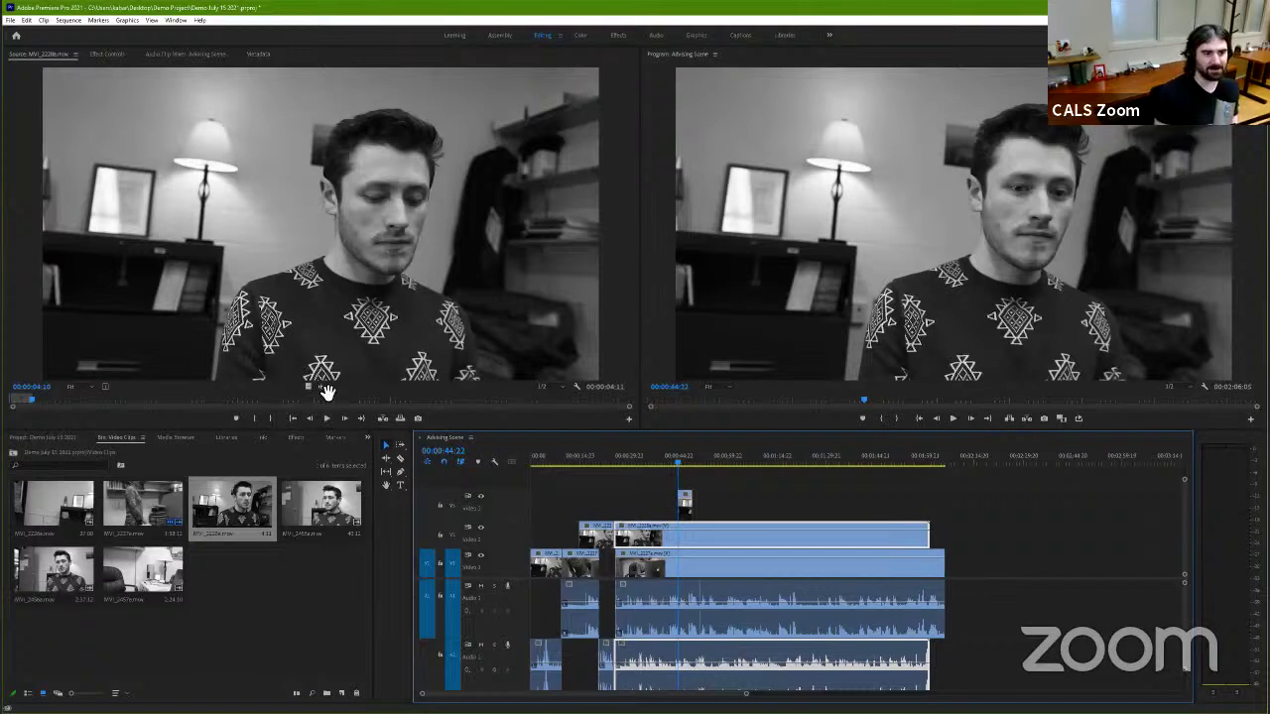
left_click(676, 464)
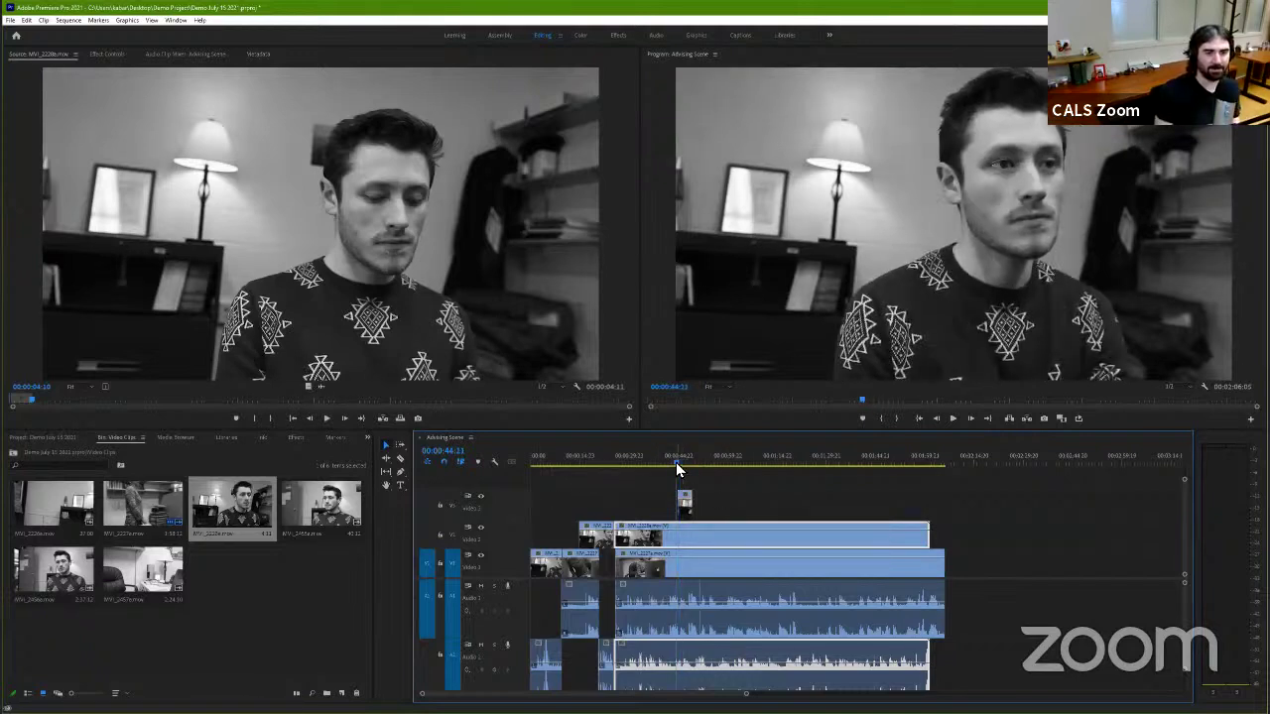
key("space")
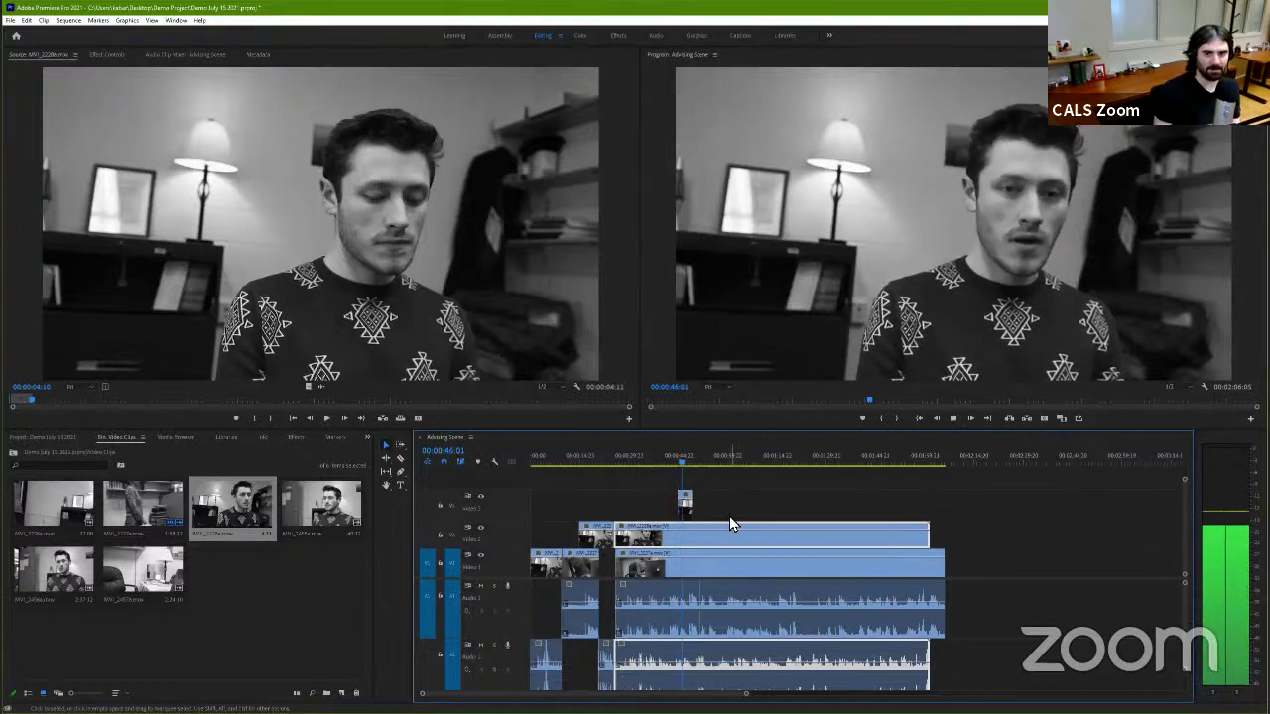
key("space")
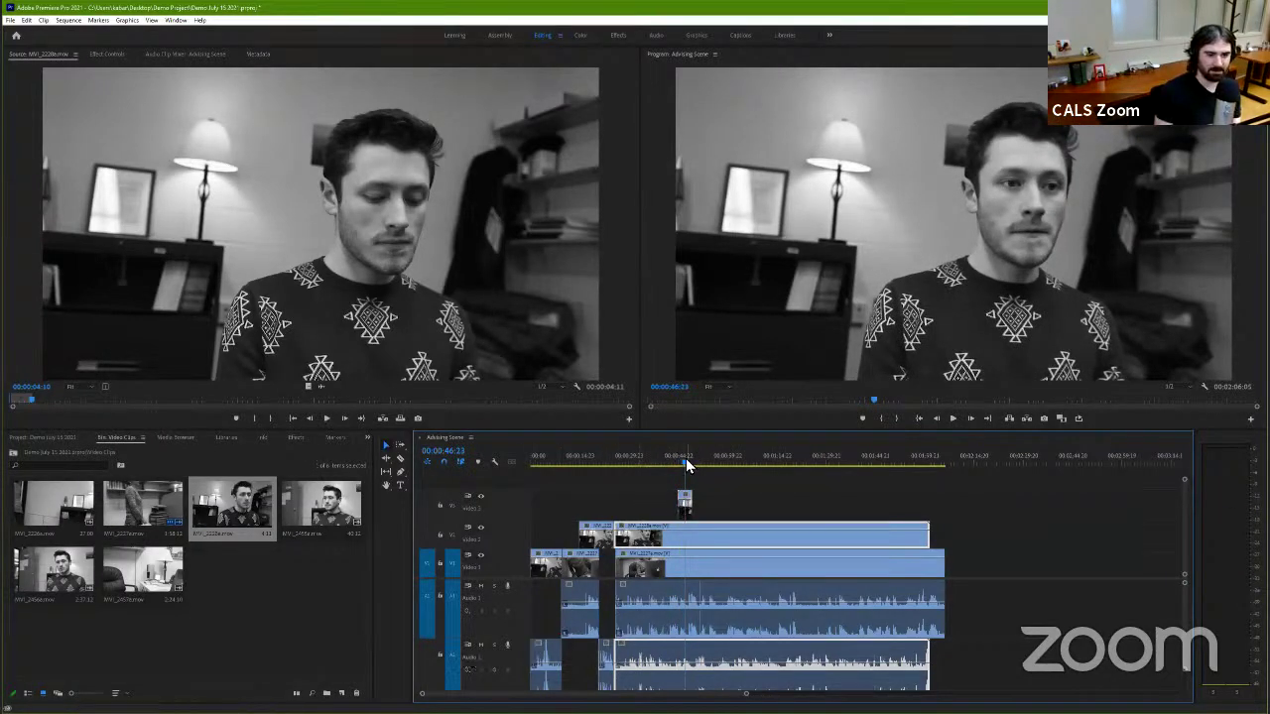
left_click_drag(648, 458, 602, 462)
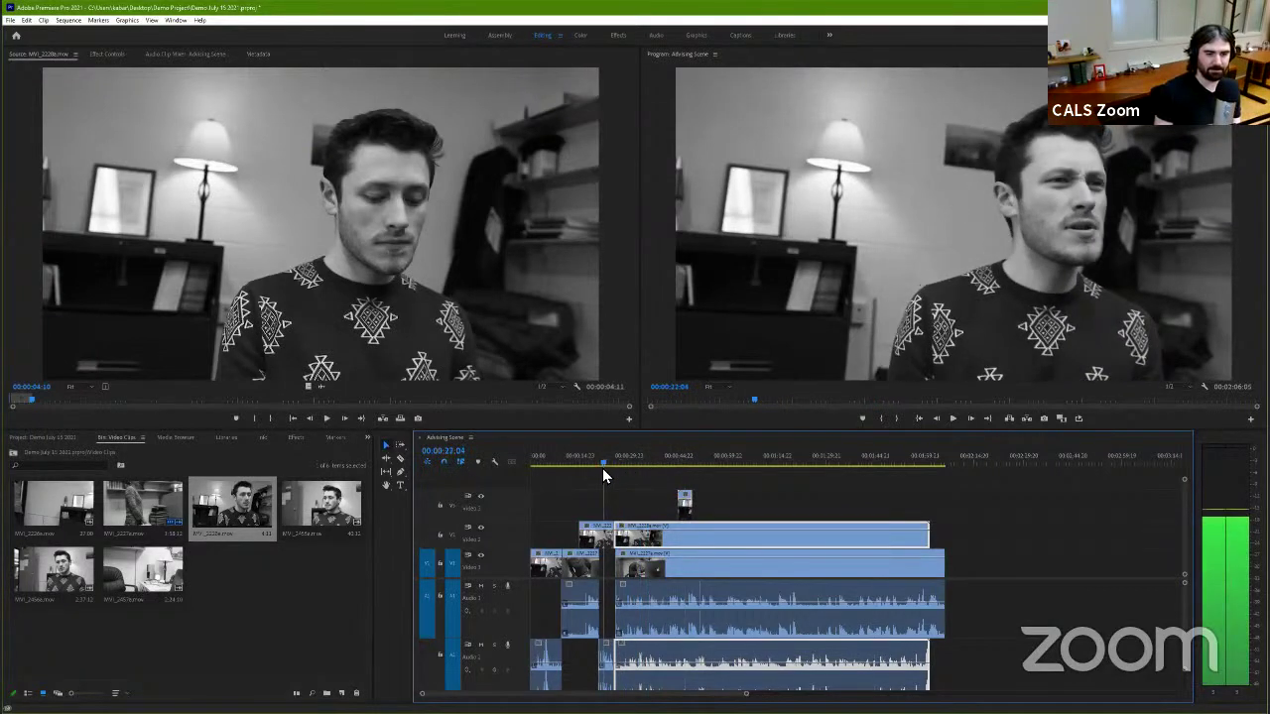
Step: Mute track A2, toggle A1's track height, and park the playhead at 00:00:12:20
left_click(482, 645)
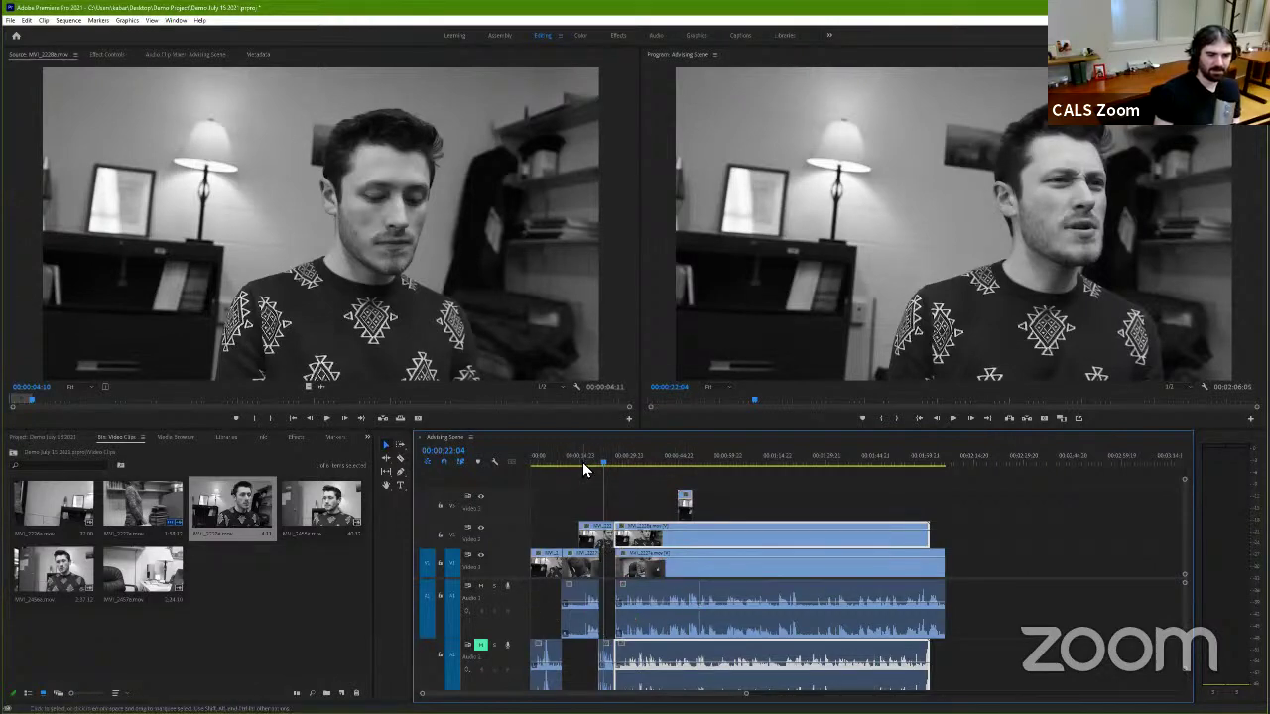
left_click_drag(582, 463, 593, 464)
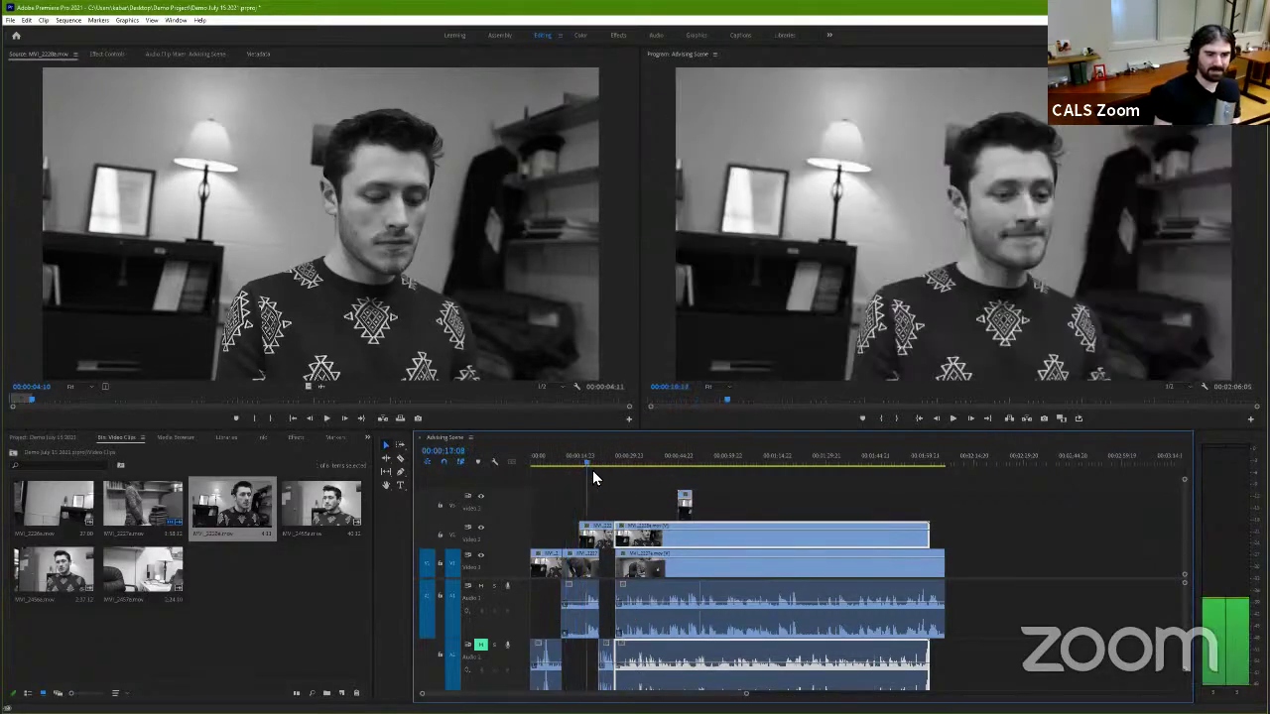
double_click(469, 601)
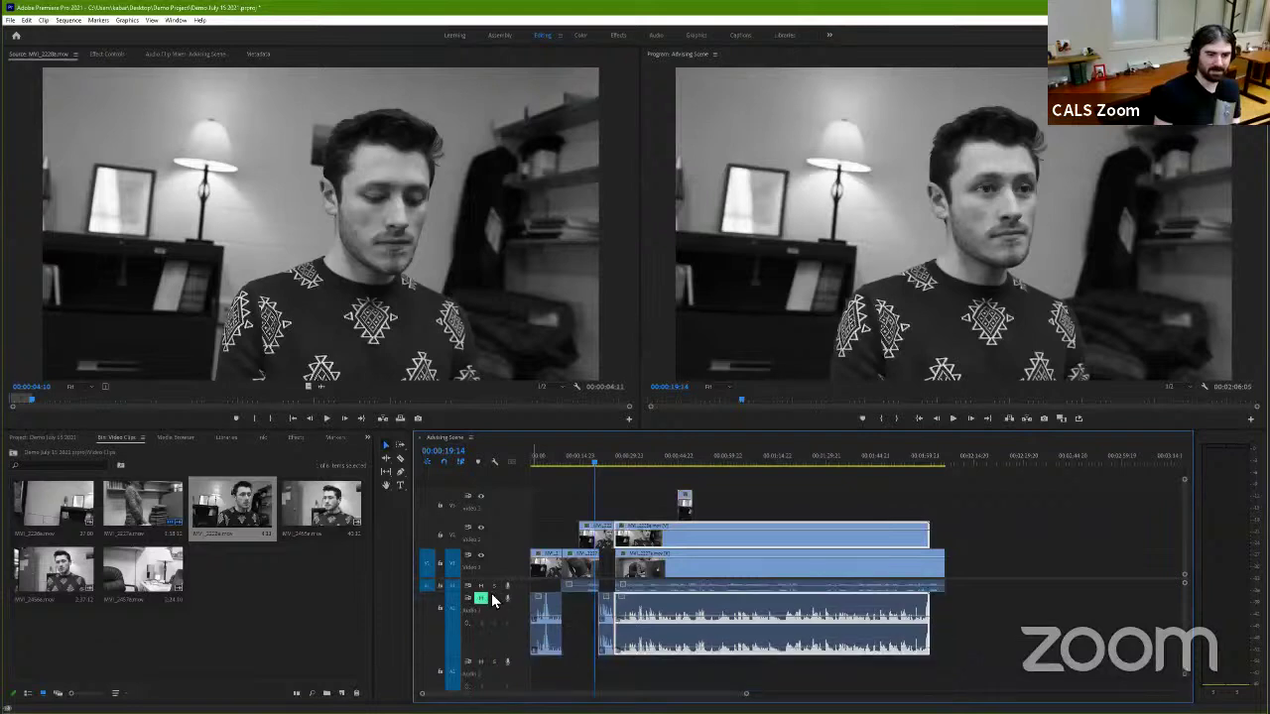
double_click(519, 587)
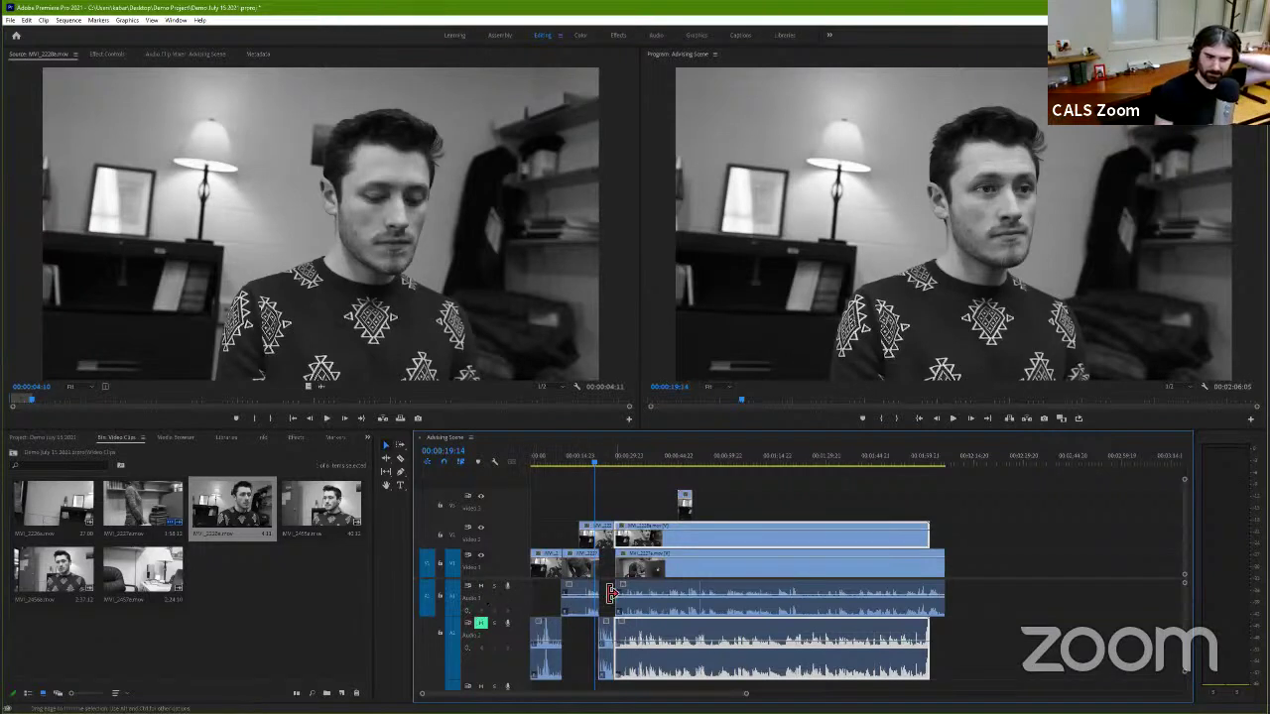
left_click(583, 462)
left_click(570, 464)
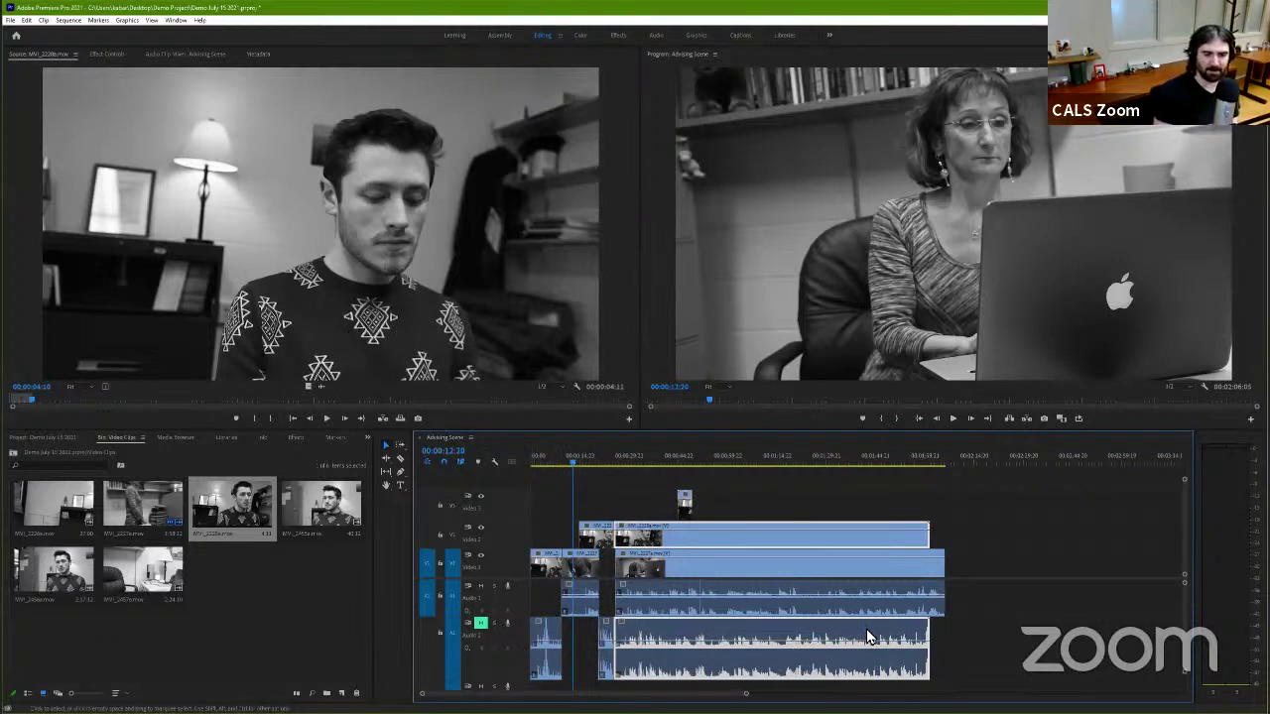
Step: Select the V2 clip, apply the Blue label, and add its A2 audio clips to the selection
left_click_drag(995, 641, 532, 663)
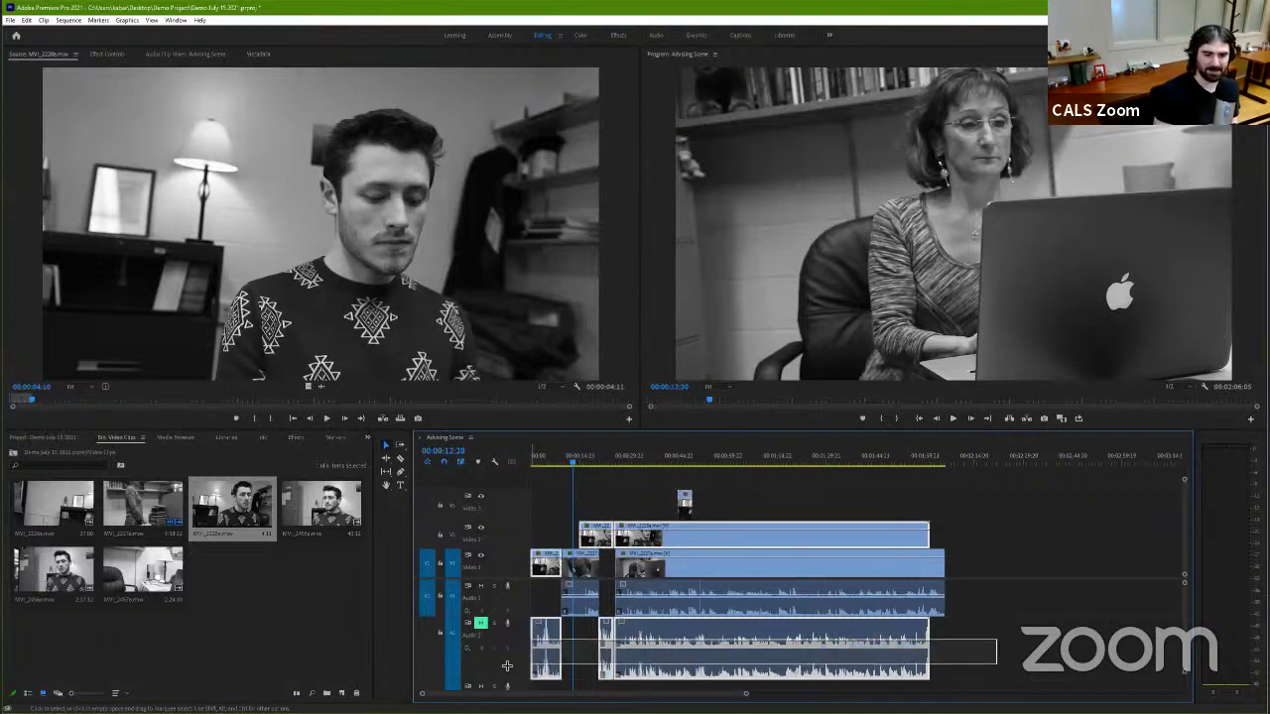
left_click(977, 651)
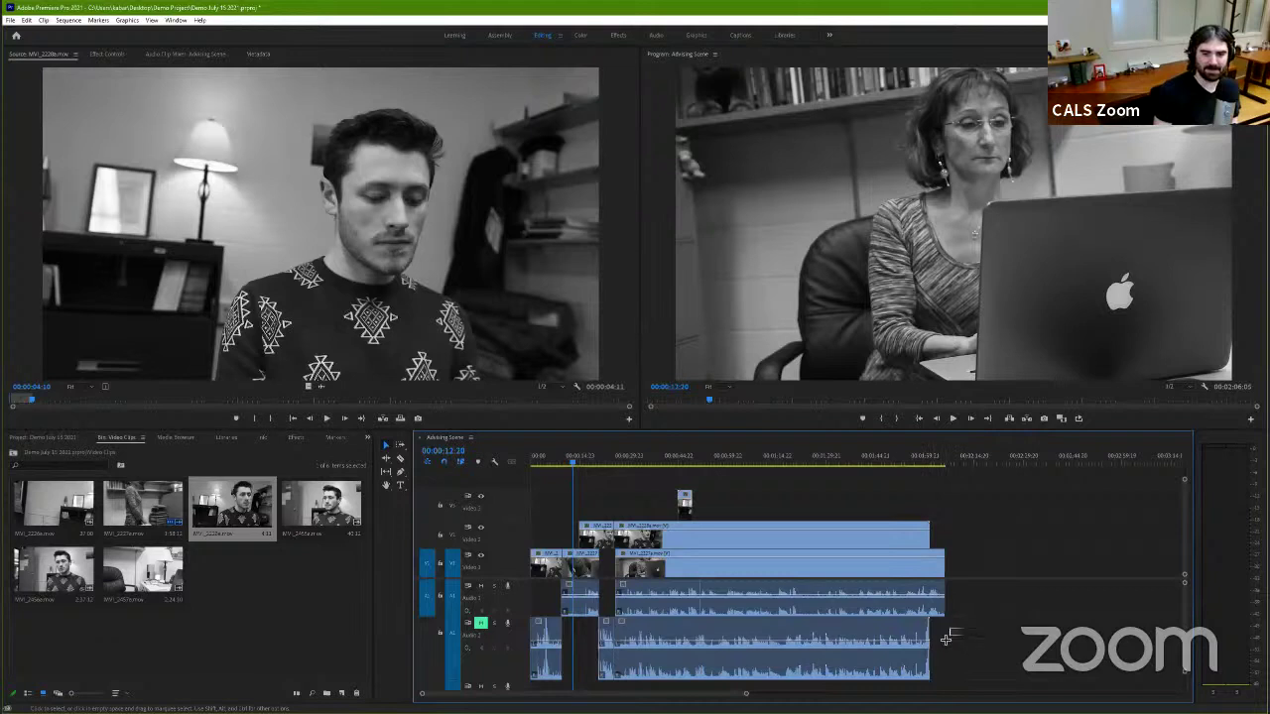
mouse_move(959, 629)
left_mouse_down()
mouse_move(719, 672)
mouse_move(530, 672)
left_mouse_up()
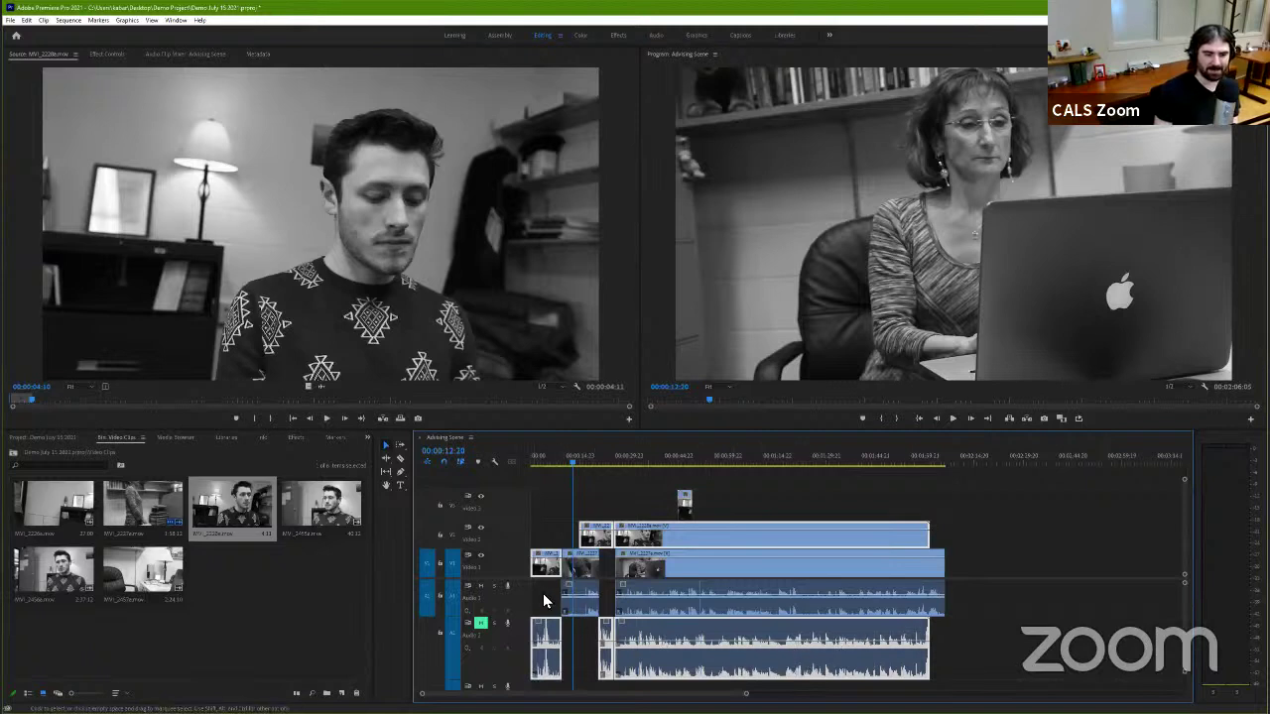
right_click(691, 668)
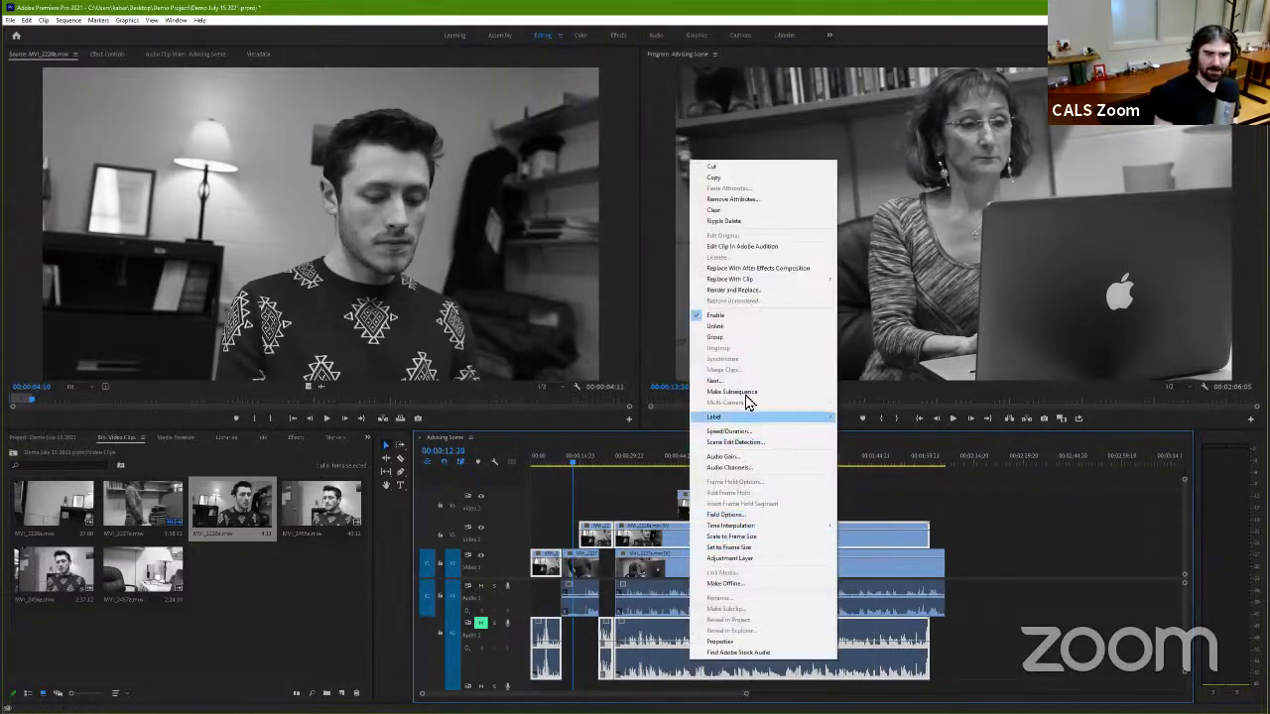
mouse_move(760, 422)
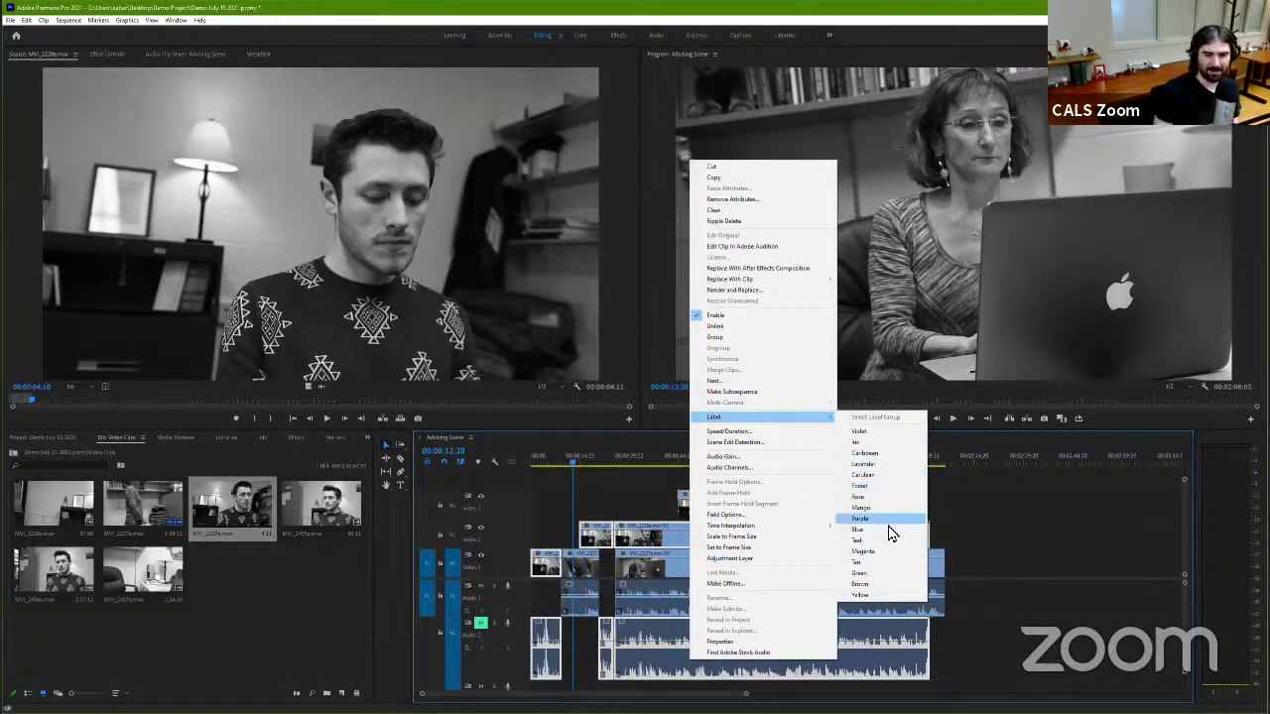
left_click(888, 530)
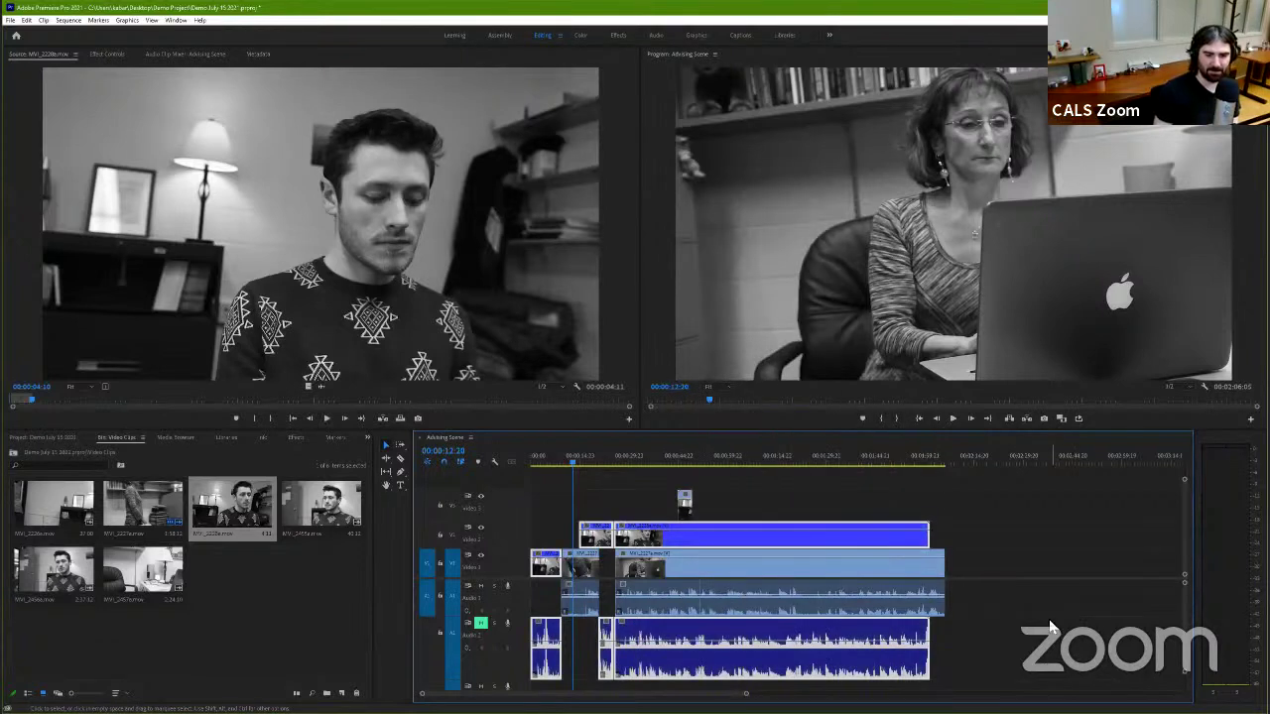
left_click(924, 655)
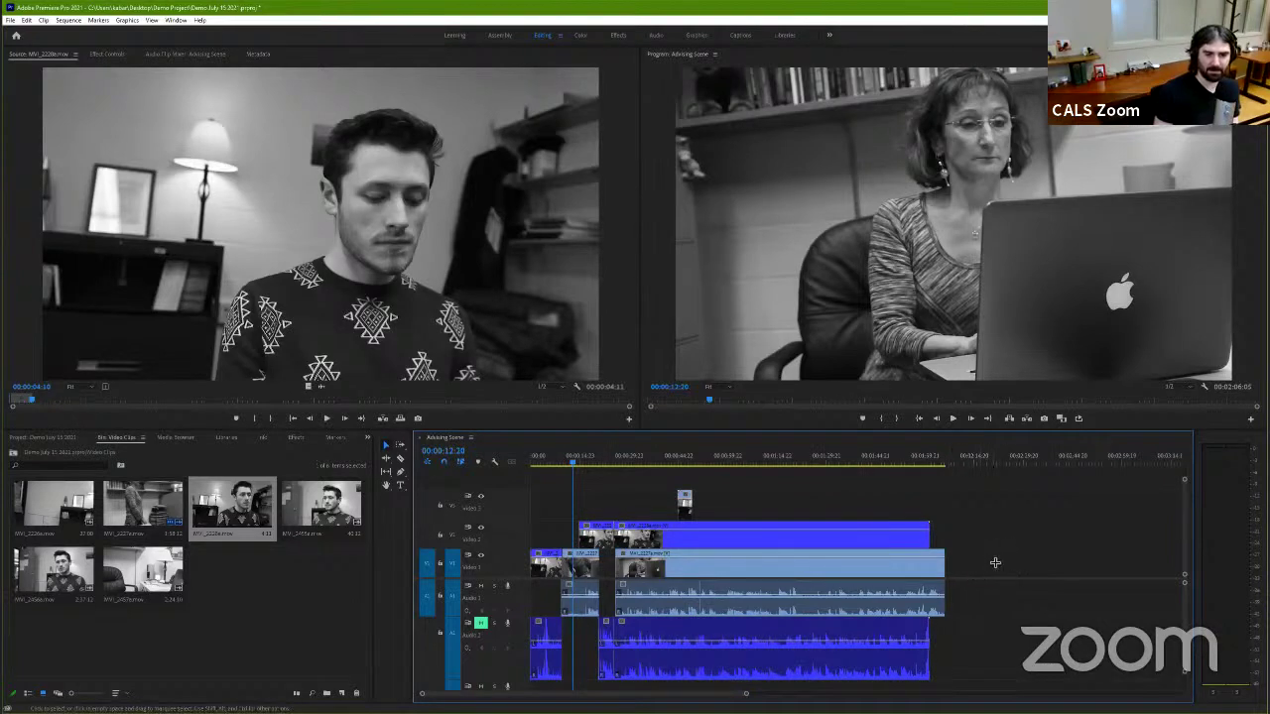
Step: Apply the Teal label to the V1 clips and their A1 audio, then deselect them
left_click_drag(995, 563, 565, 599)
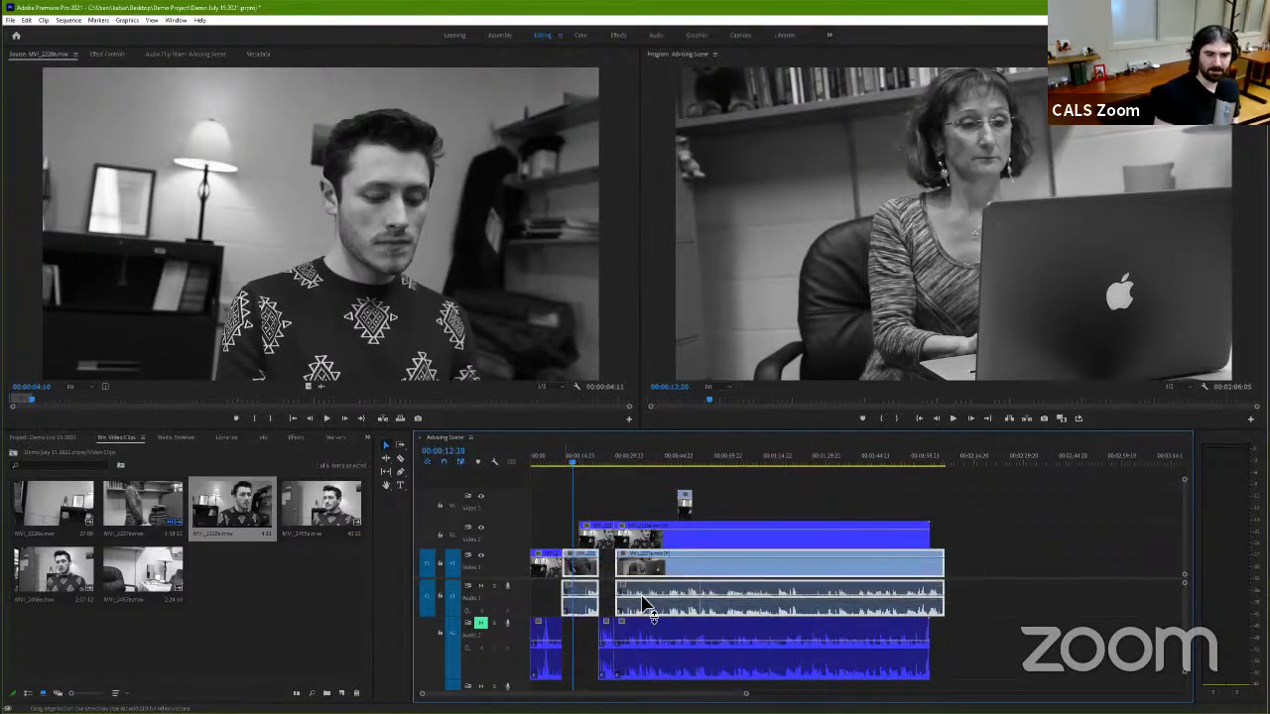
right_click(850, 614)
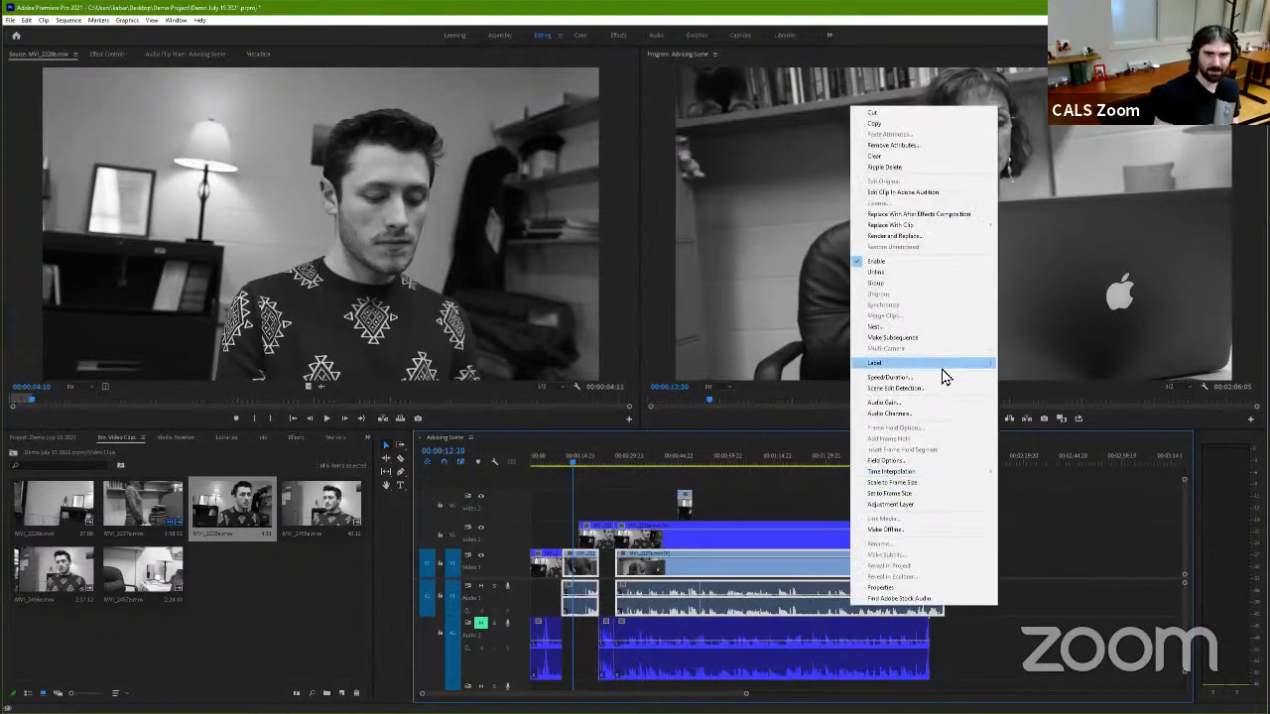
mouse_move(945, 377)
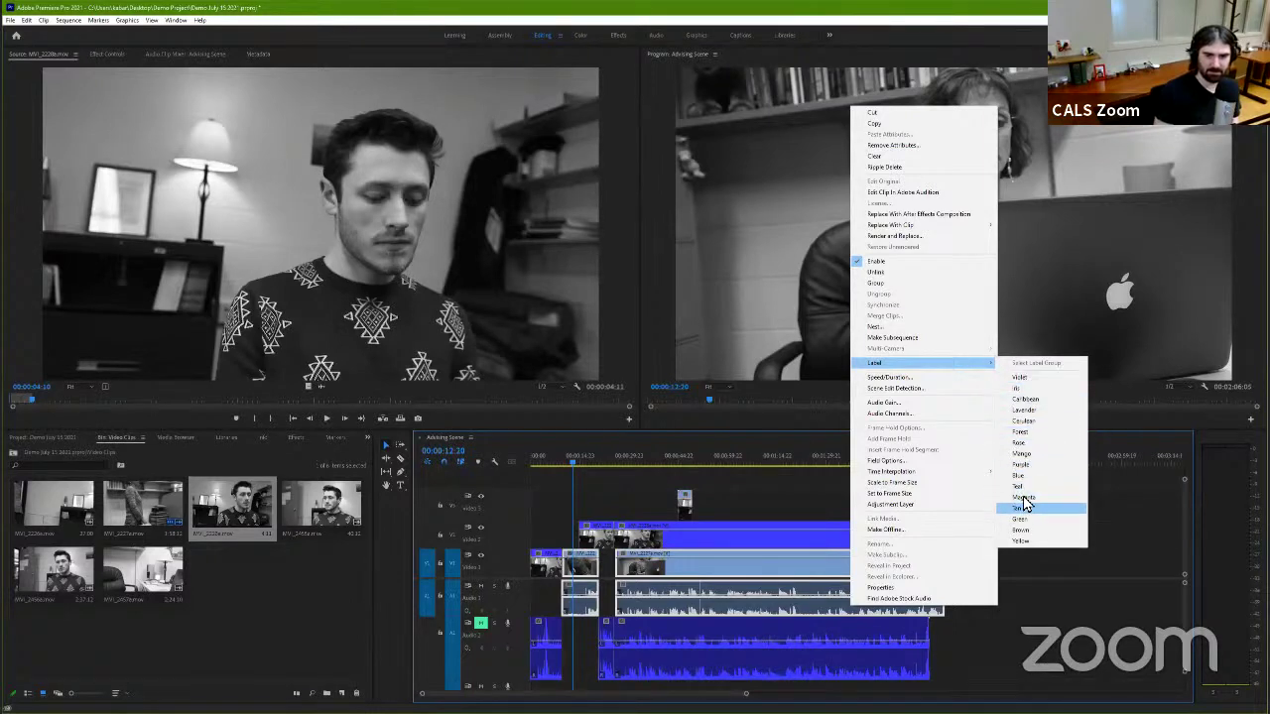
left_click(1024, 487)
left_click(999, 560)
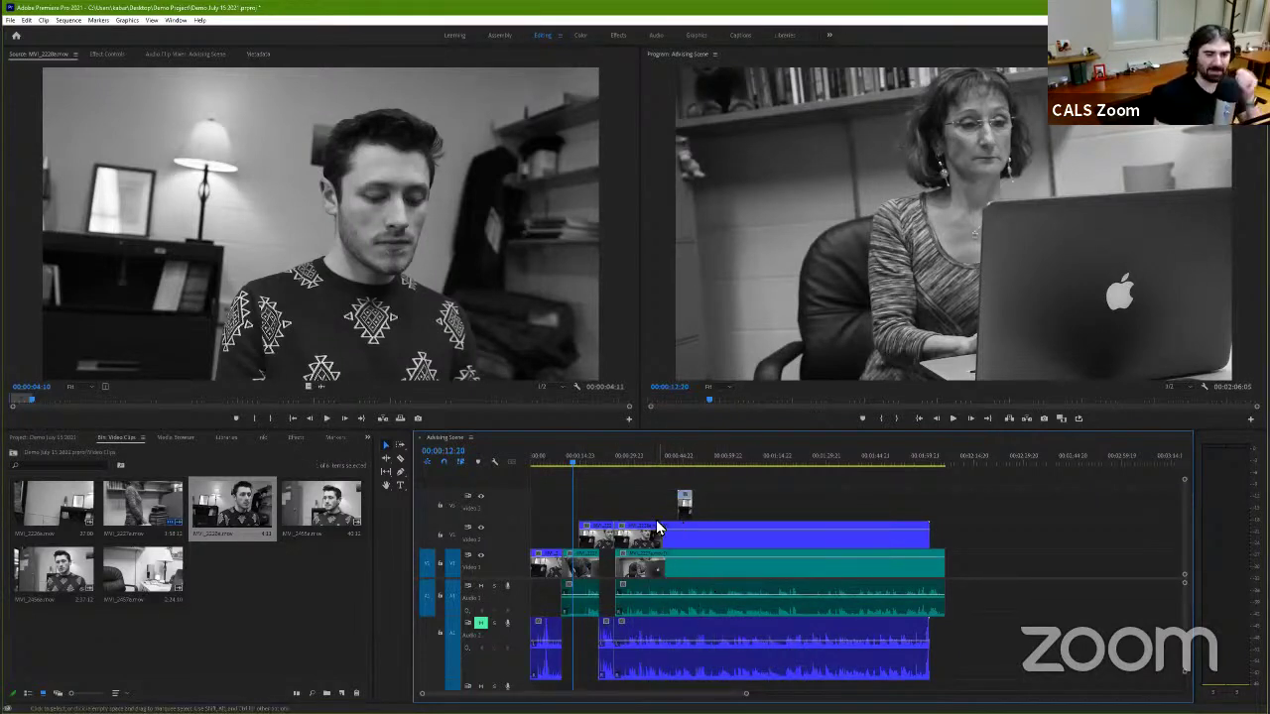
Step: Play through the man's clip from about 18 seconds, stopping at 00:00:22:12 and 00:00:31:03
mouse_move(624, 458)
left_mouse_down()
mouse_move(596, 458)
mouse_move(618, 458)
left_mouse_up()
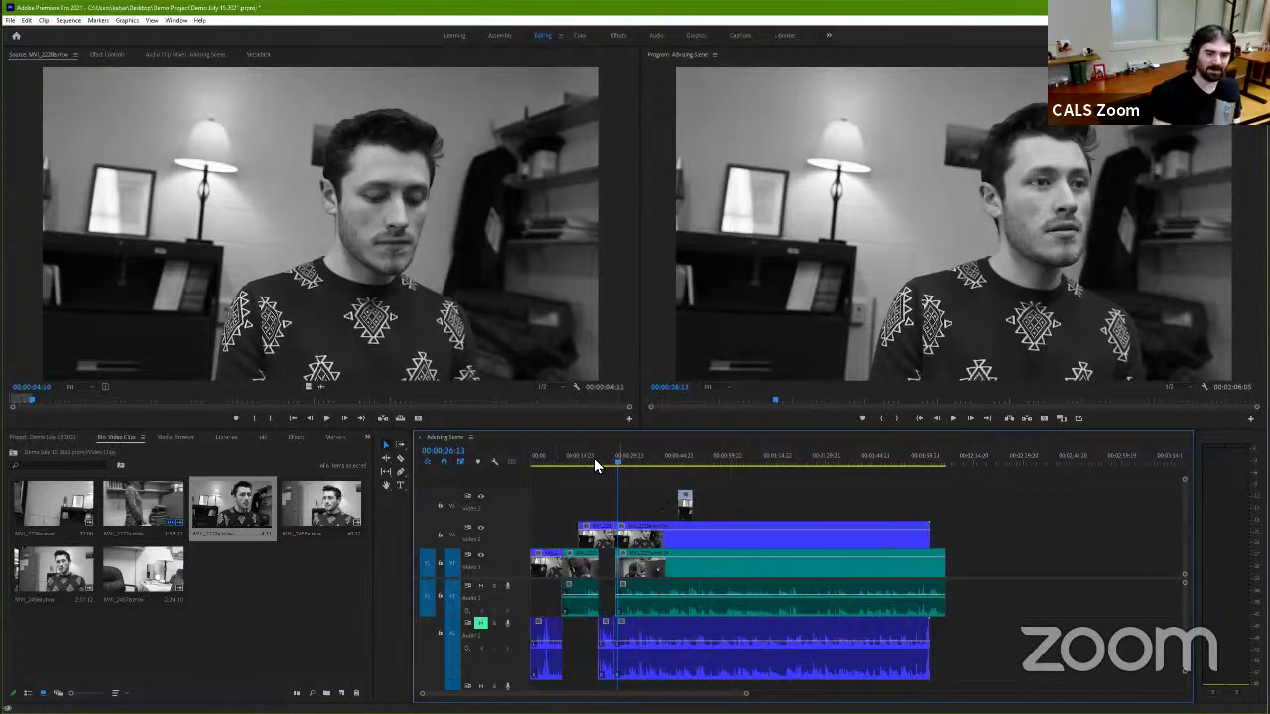
left_click(596, 458)
key("space")
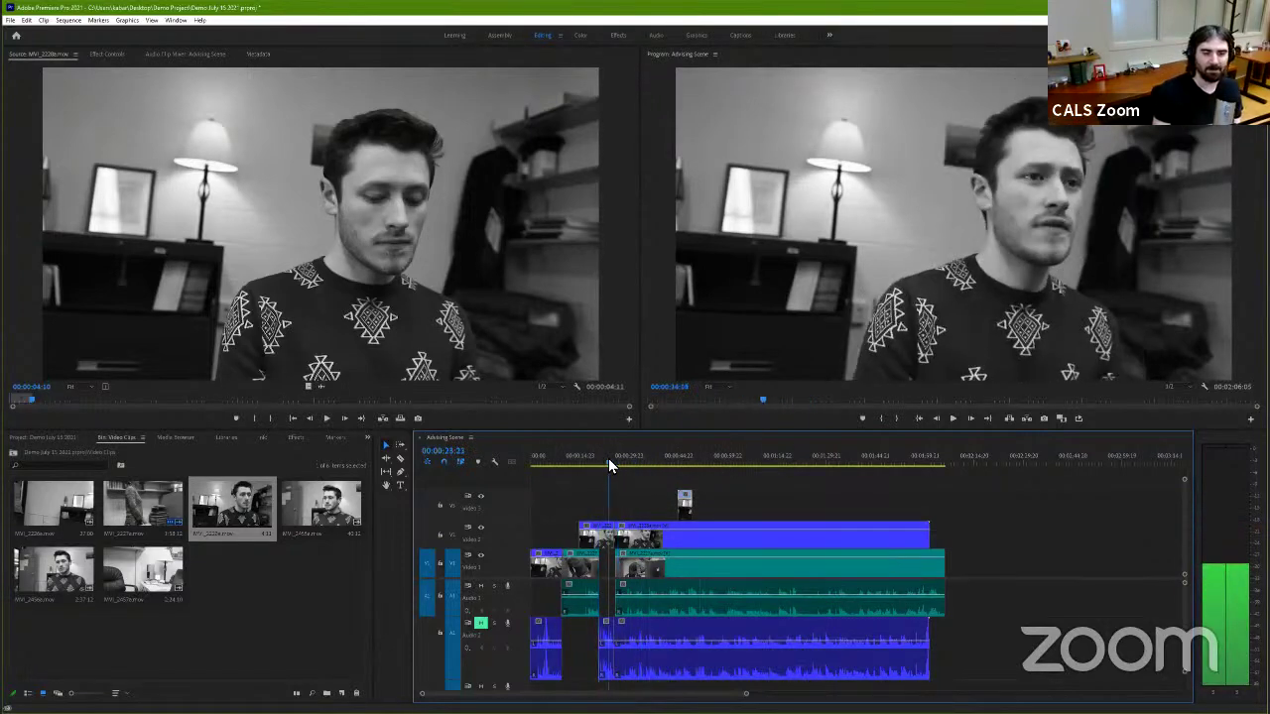
left_click(590, 458)
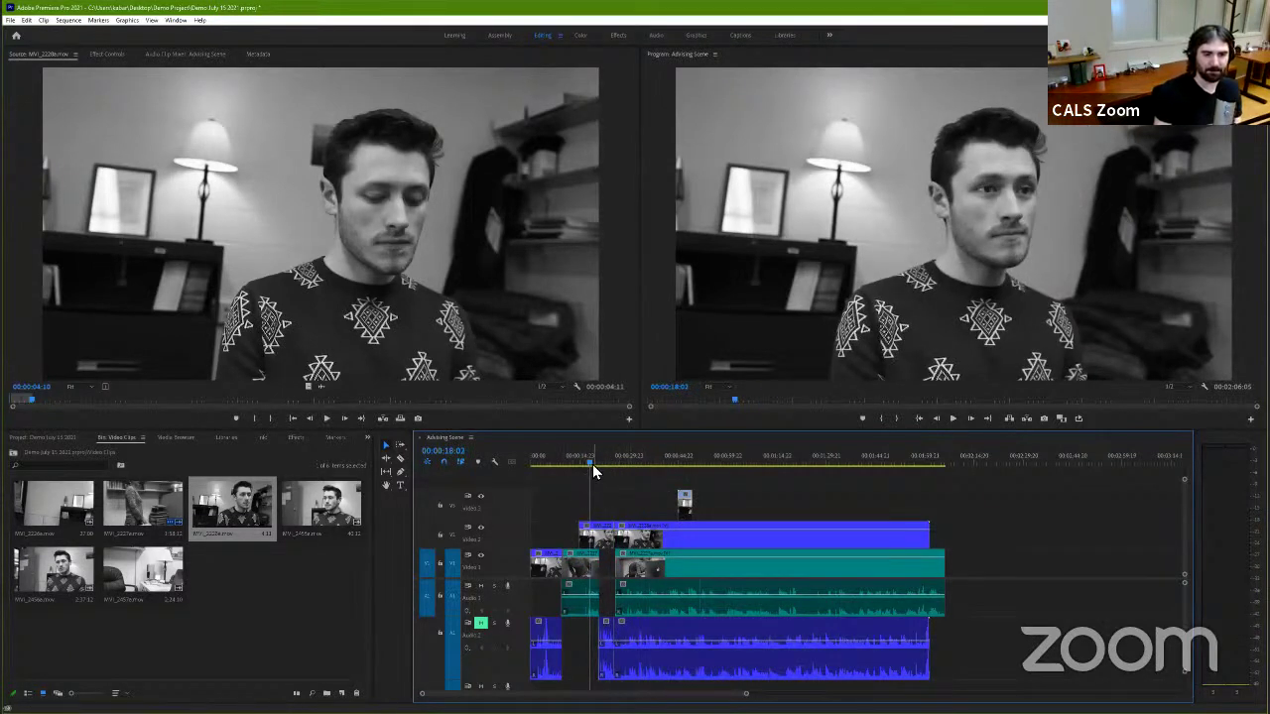
key("space")
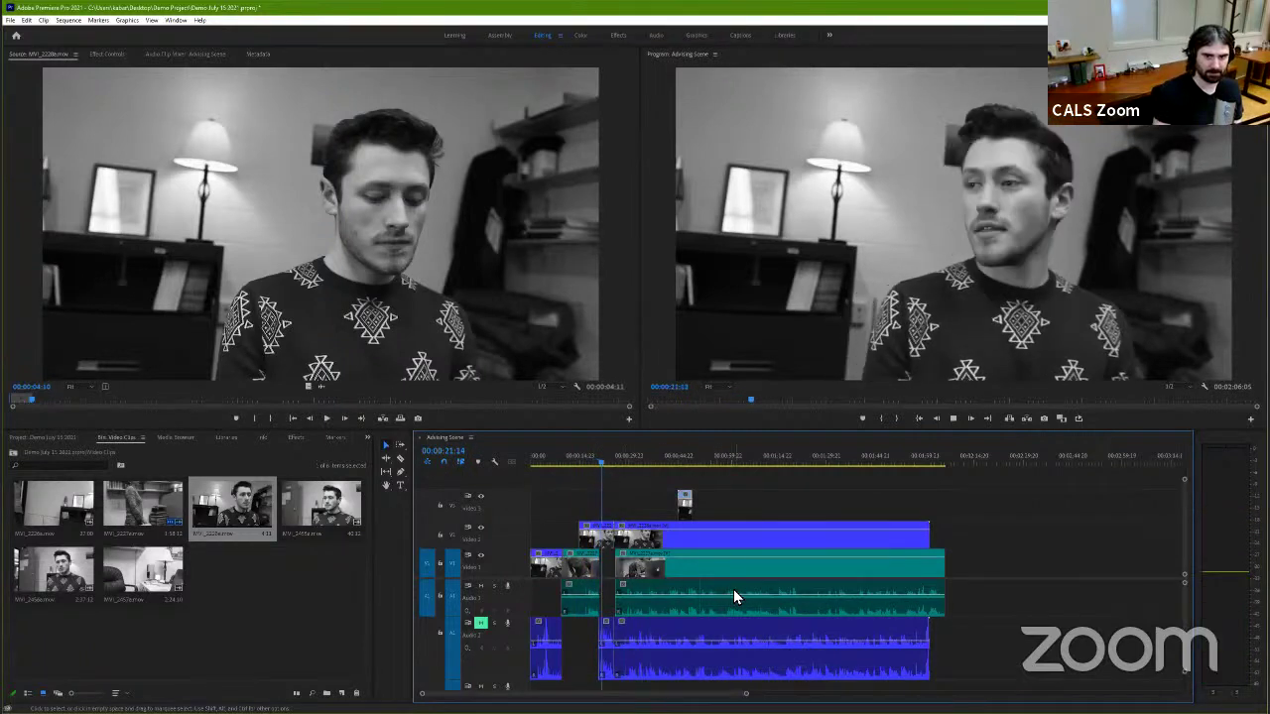
key("space")
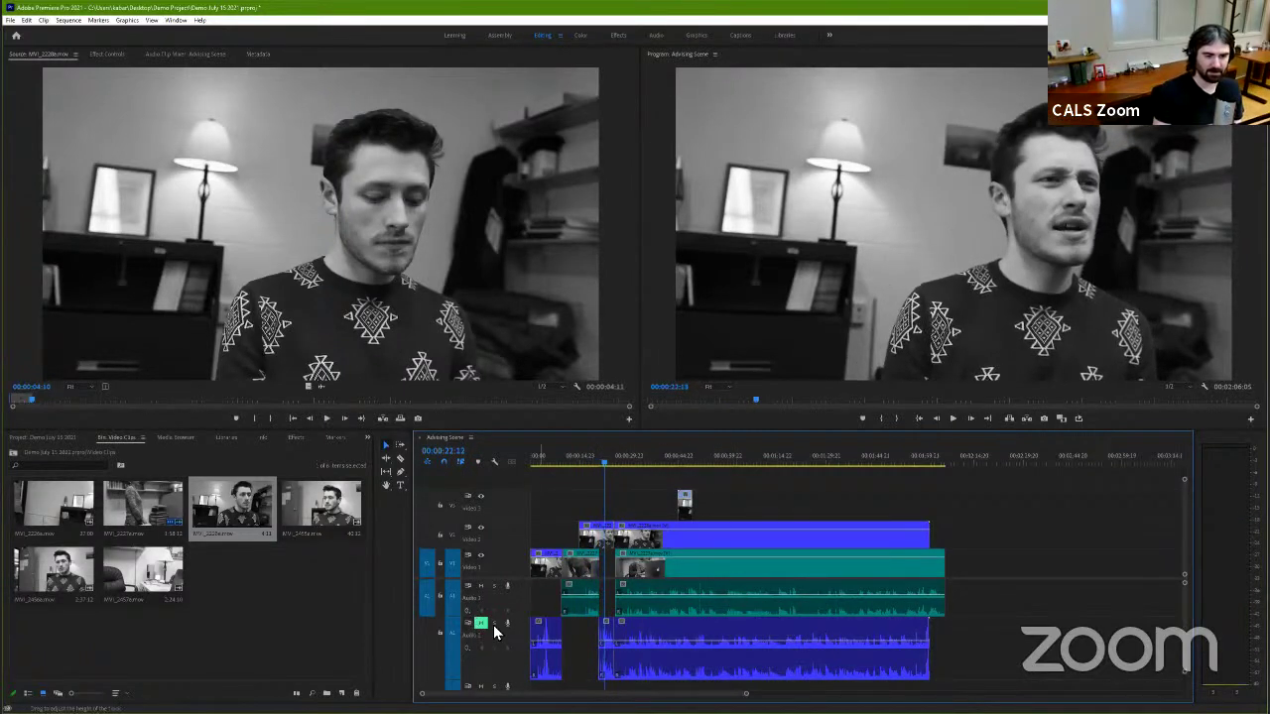
key("space")
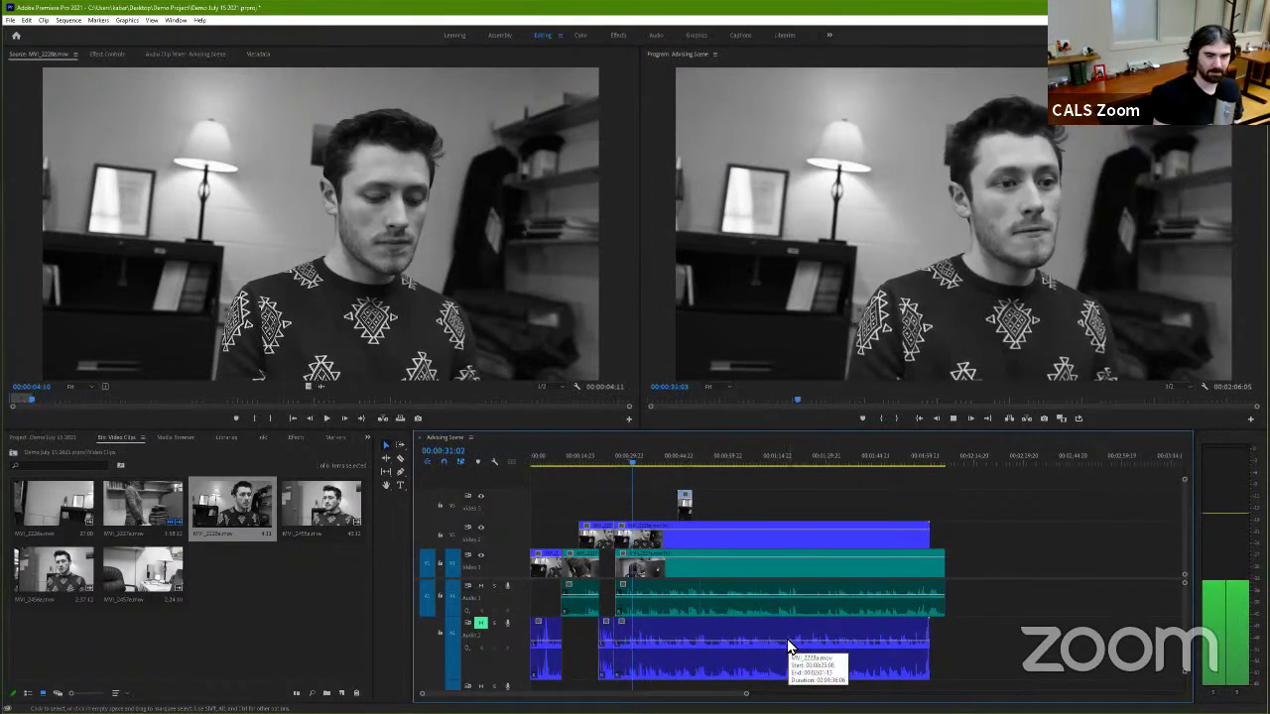
key("space")
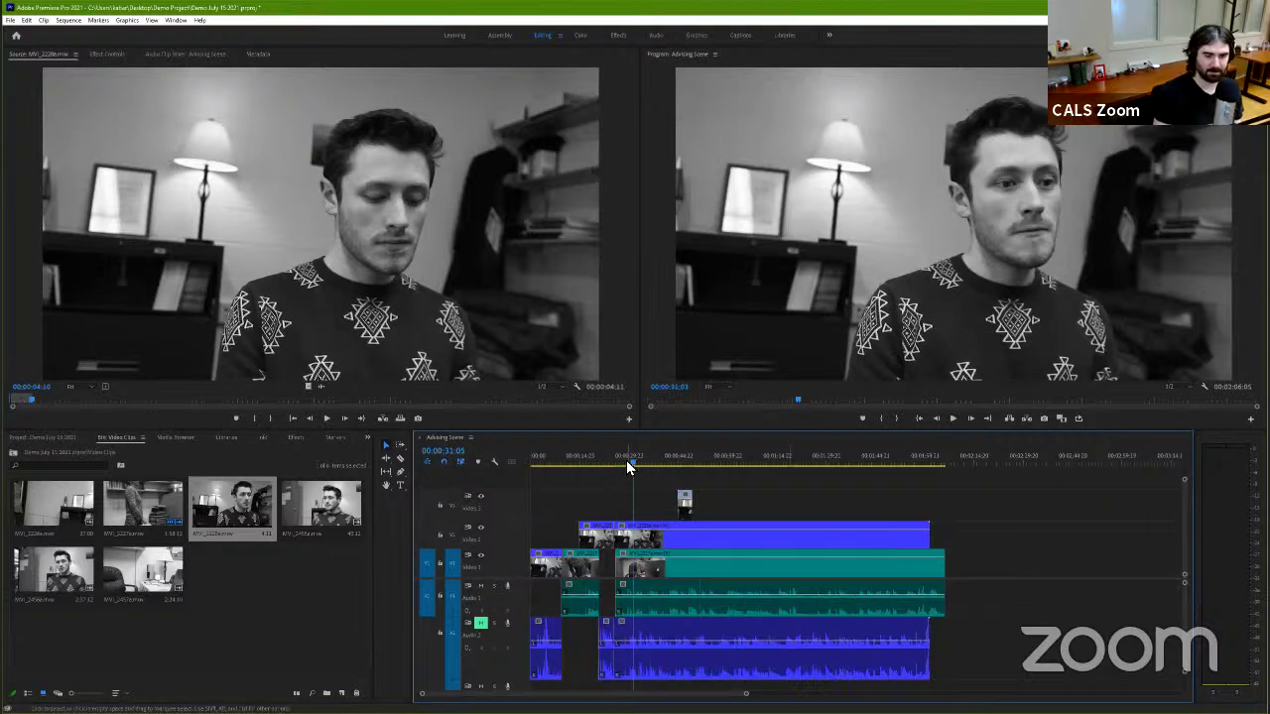
Step: Zoom the timeline in, replay from 25 seconds, and step frame by frame to 00:00:29:13
scroll(675, 498, "up", 2)
scroll(734, 500, "up", 2)
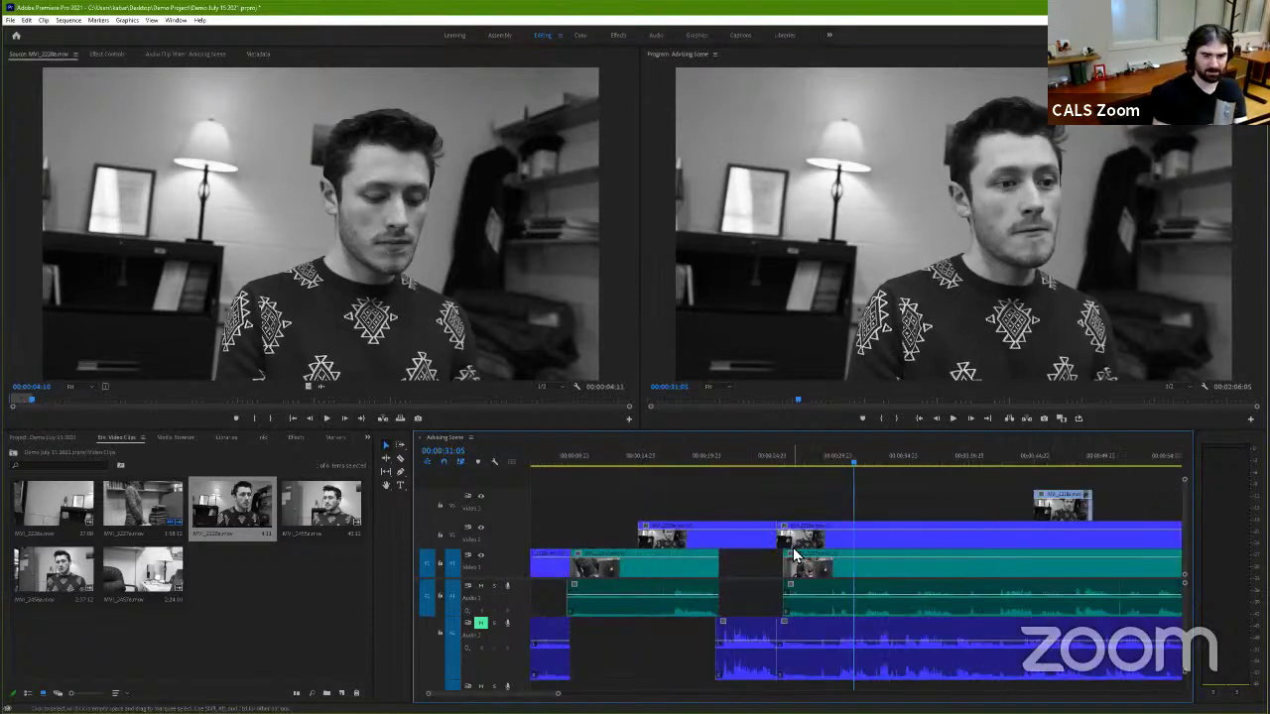
scroll(810, 503, "up", 2)
left_click_drag(808, 459, 713, 470)
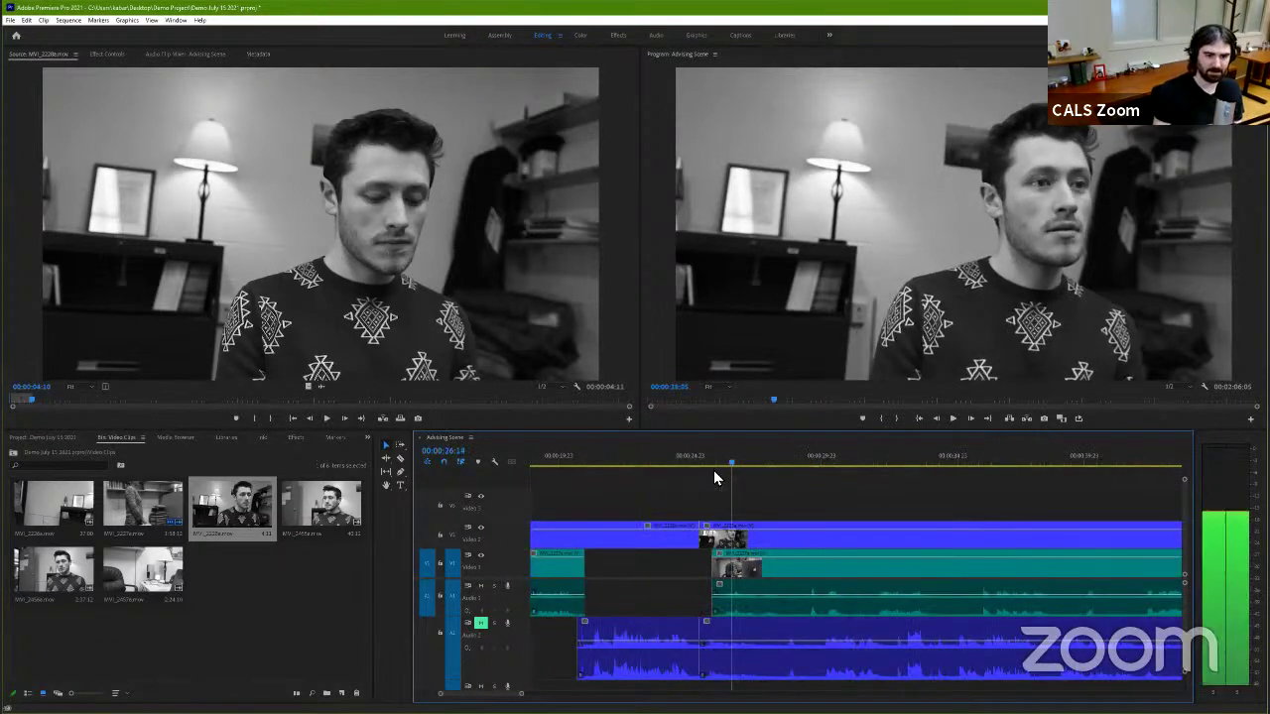
key("space")
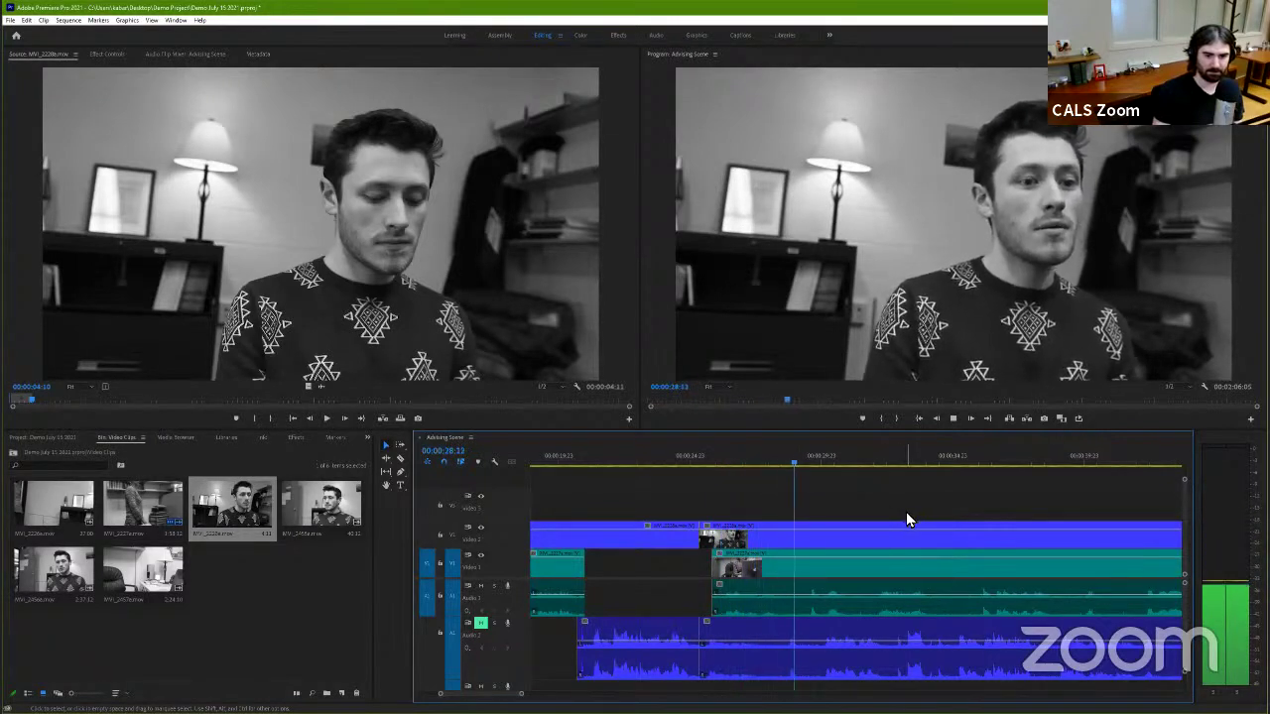
key("space")
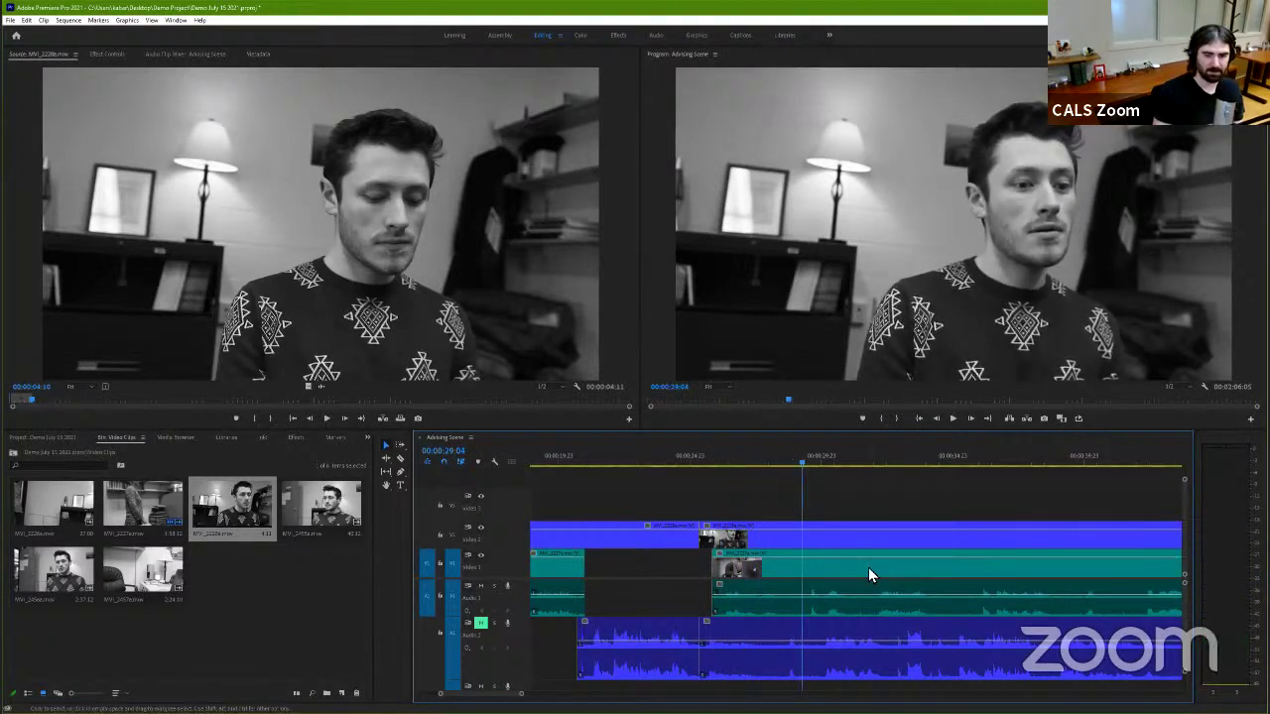
key("Right")
key("Right")
key("Right")
key("Right")
key("Right")
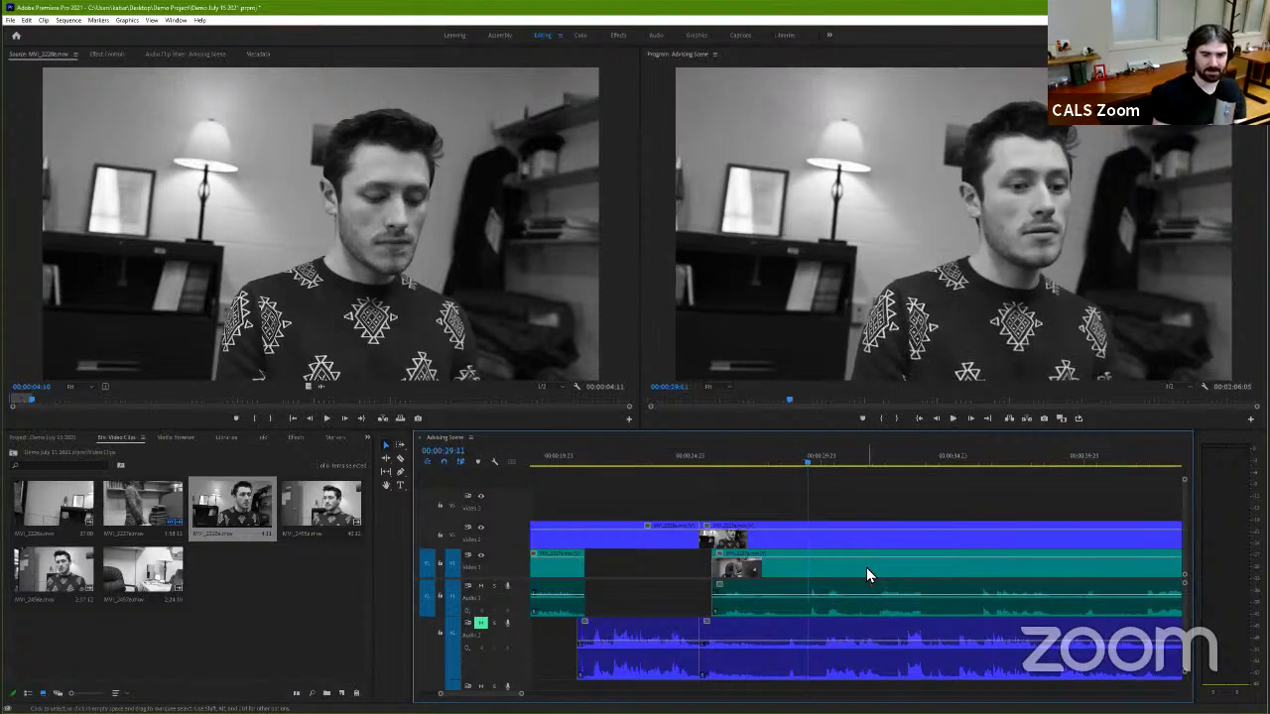
key("Right")
key("Right")
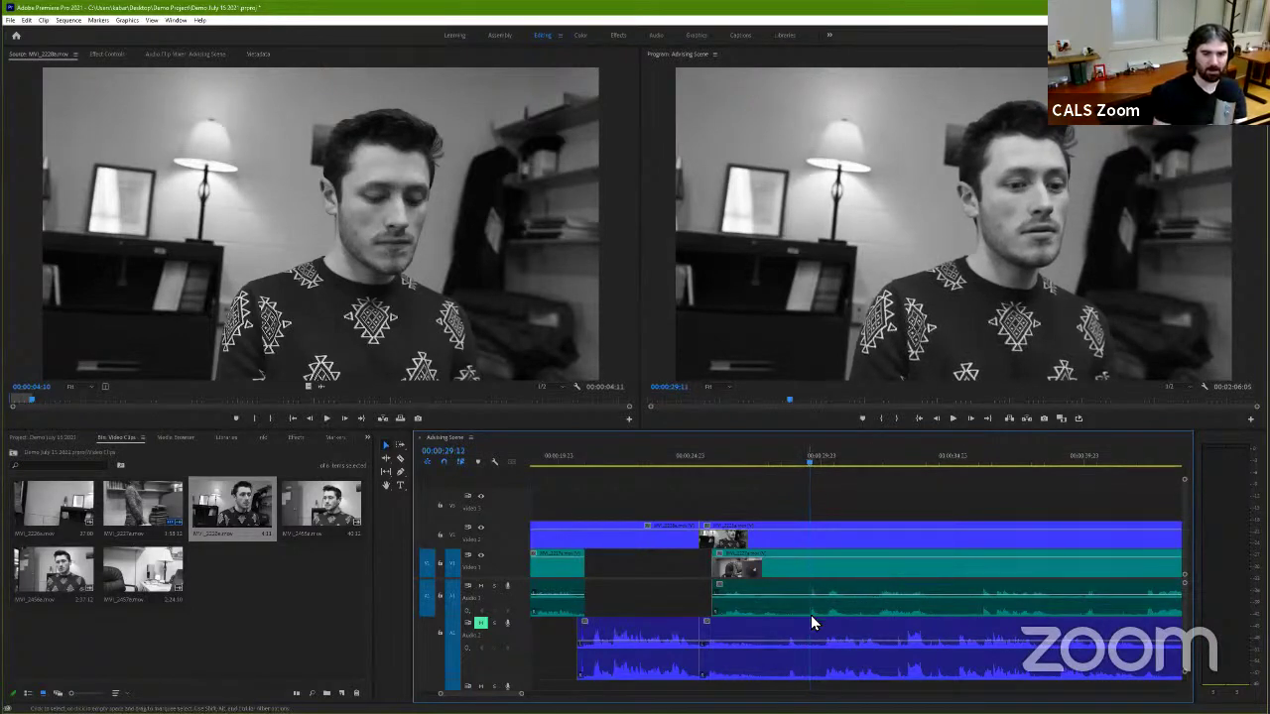
key("Right")
key("Right")
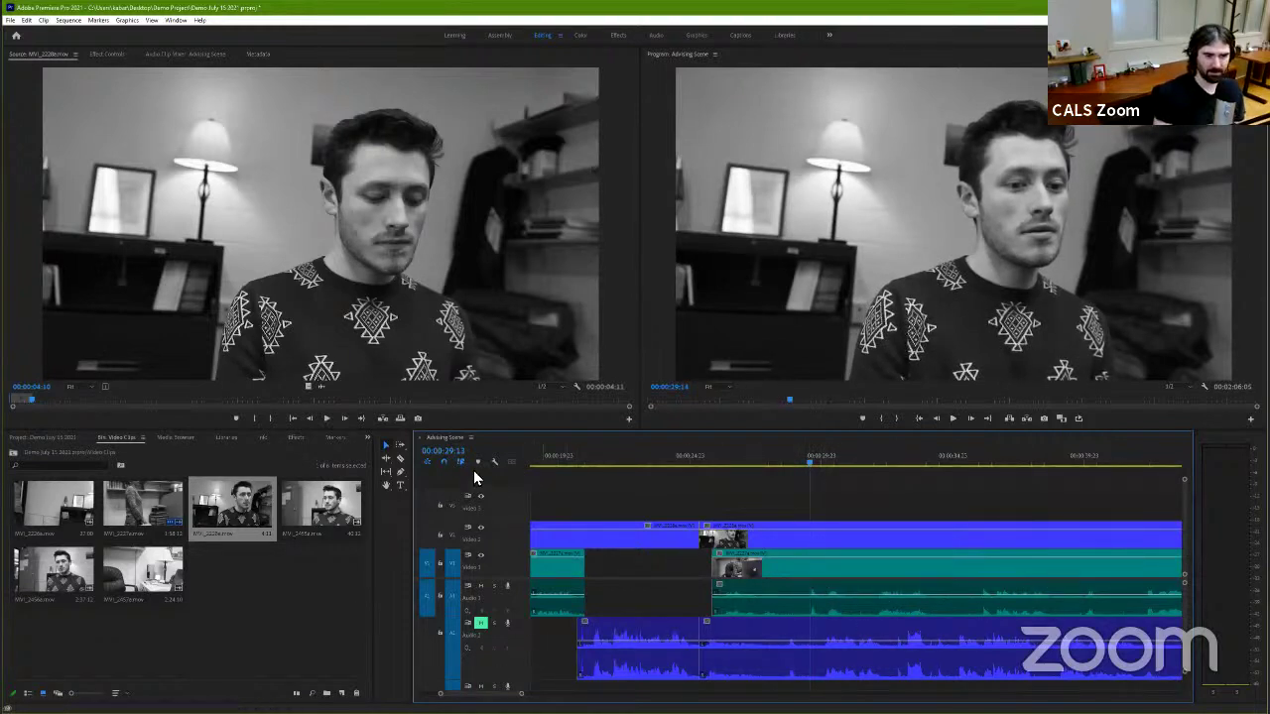
key("Left")
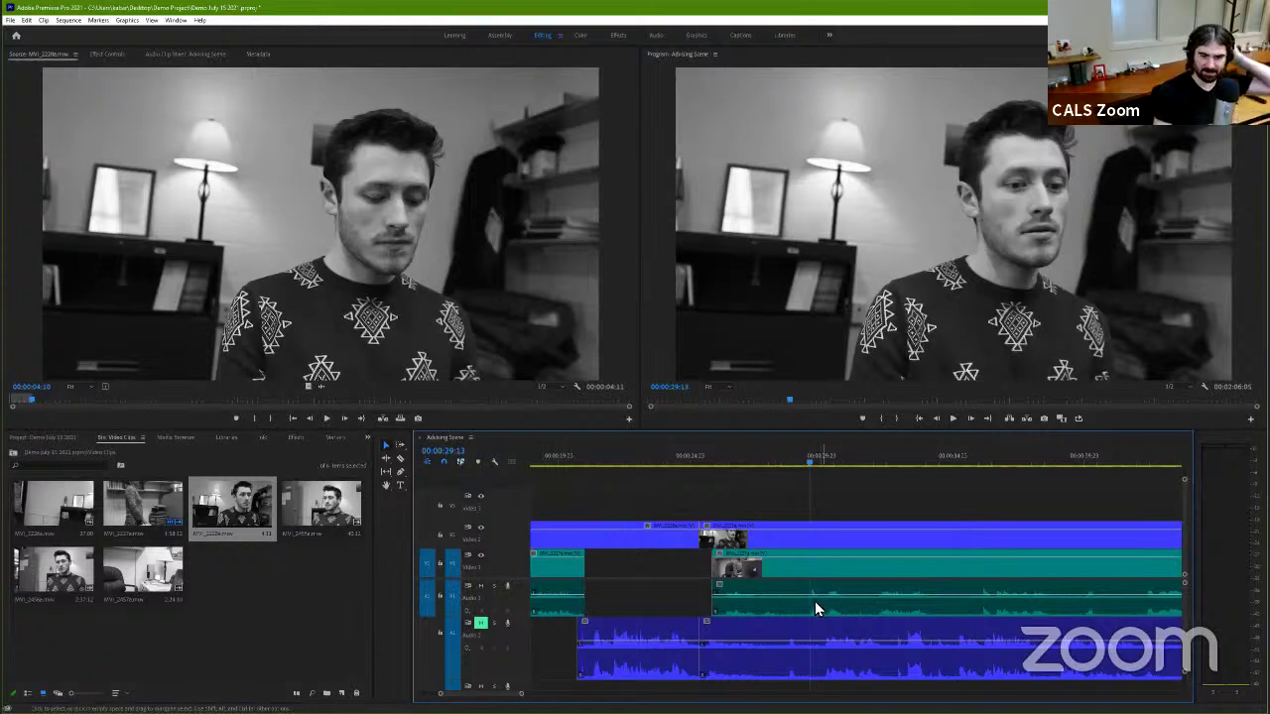
Step: Cut the A1 audio at 00:00:29:13 with the Razor tool and review past the cut
left_click(398, 459)
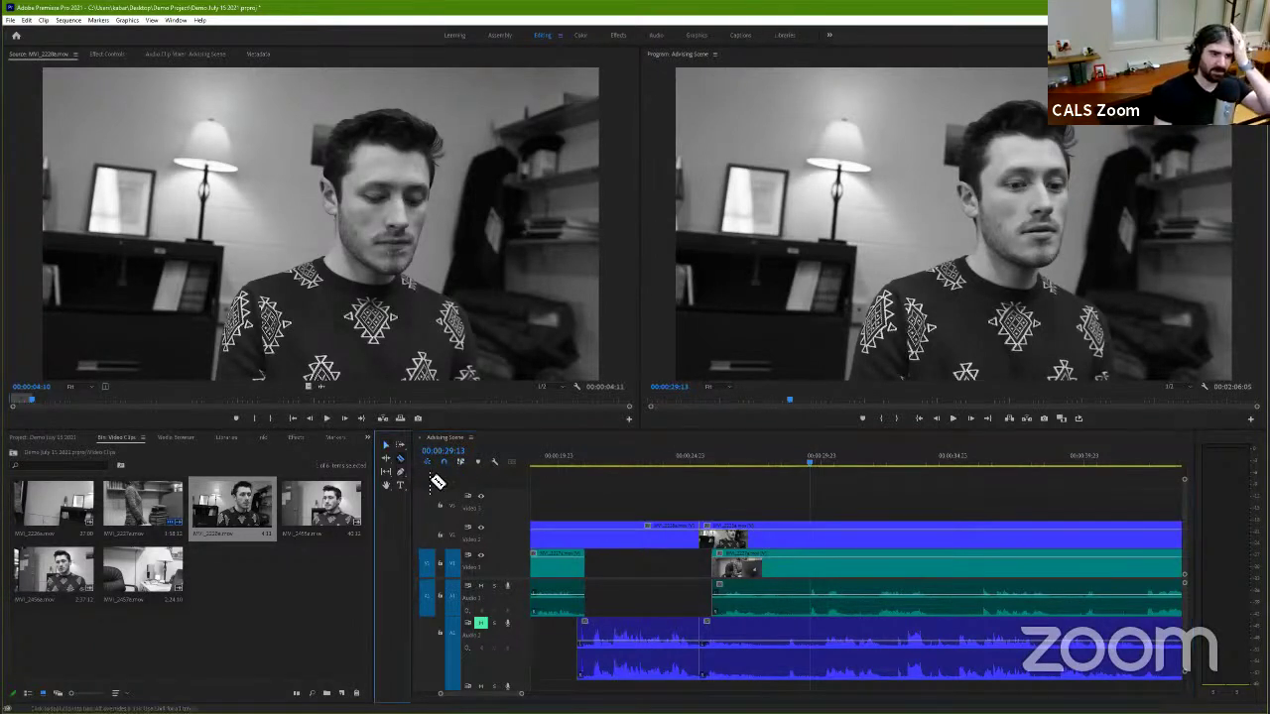
left_click(817, 595)
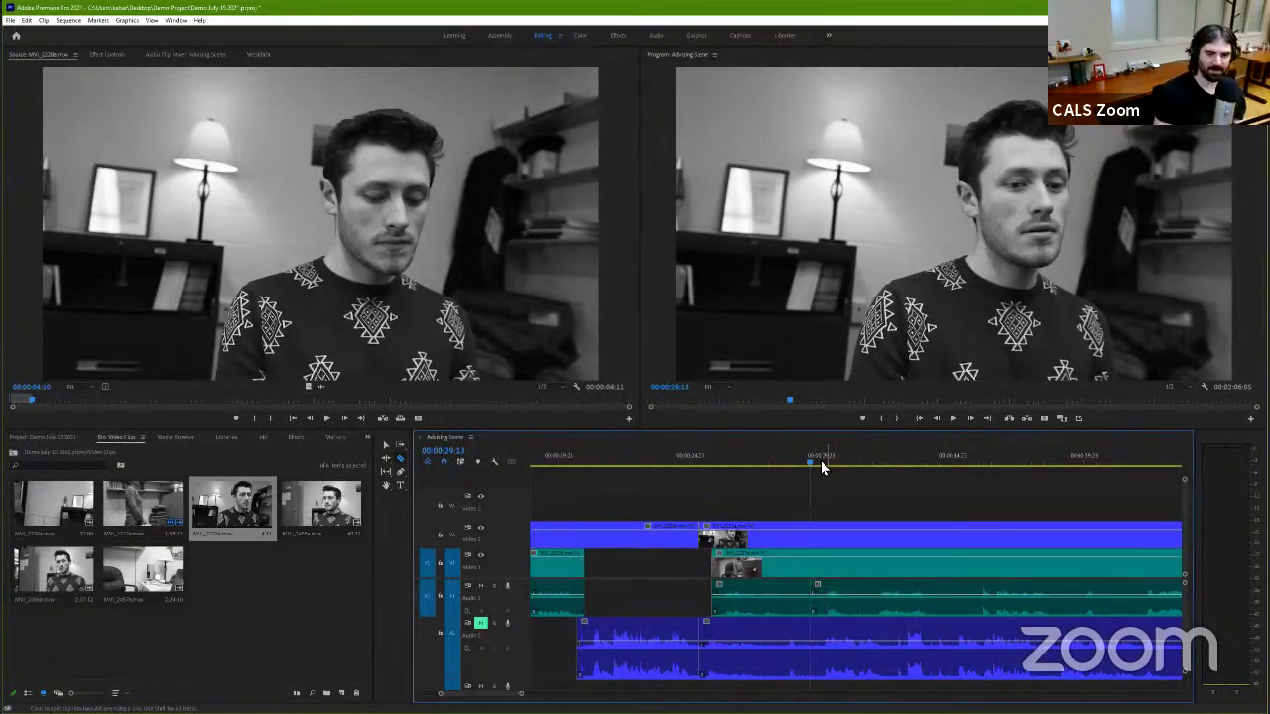
key("space")
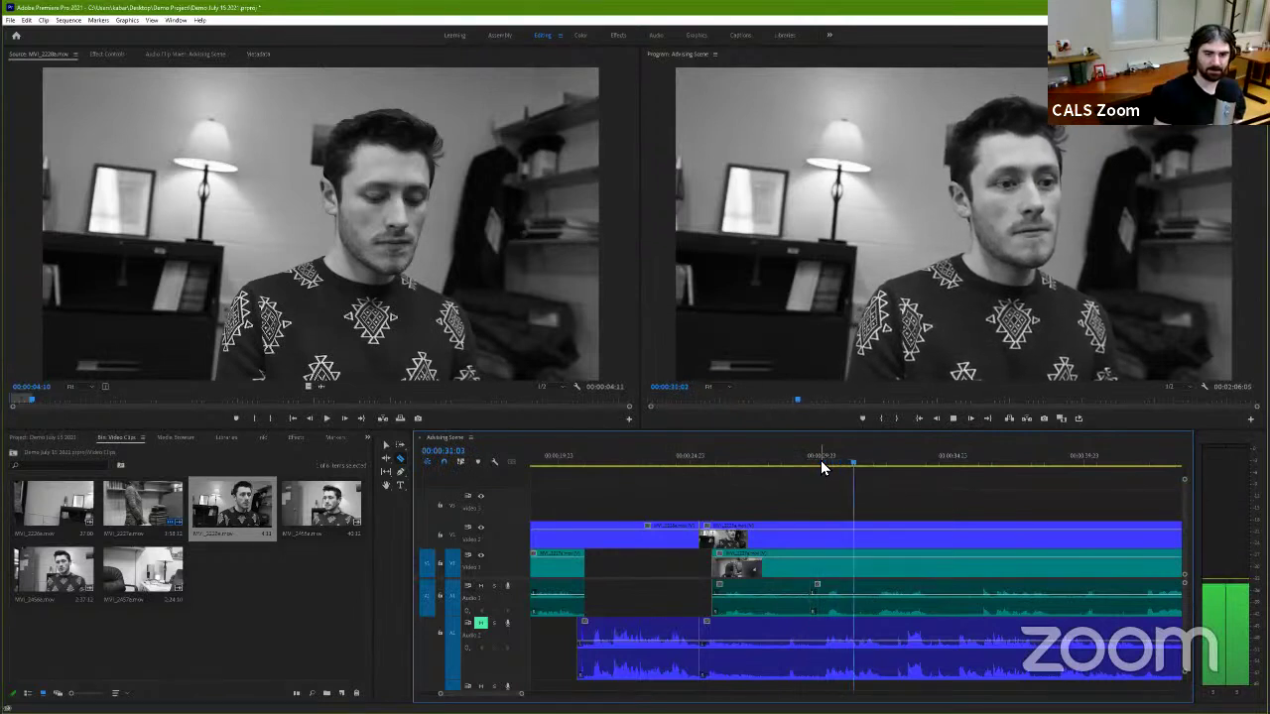
key("space")
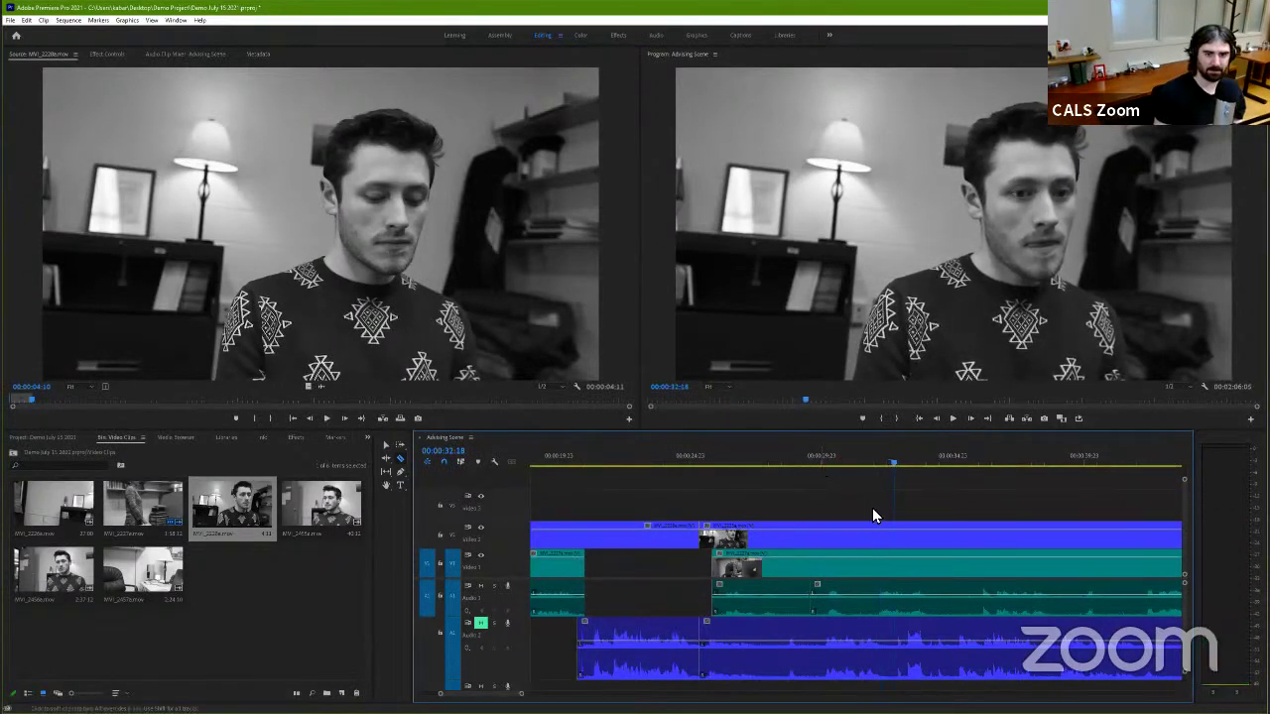
mouse_move(878, 461)
left_mouse_down()
mouse_move(795, 476)
mouse_move(827, 486)
mouse_move(785, 502)
mouse_move(876, 500)
left_mouse_up()
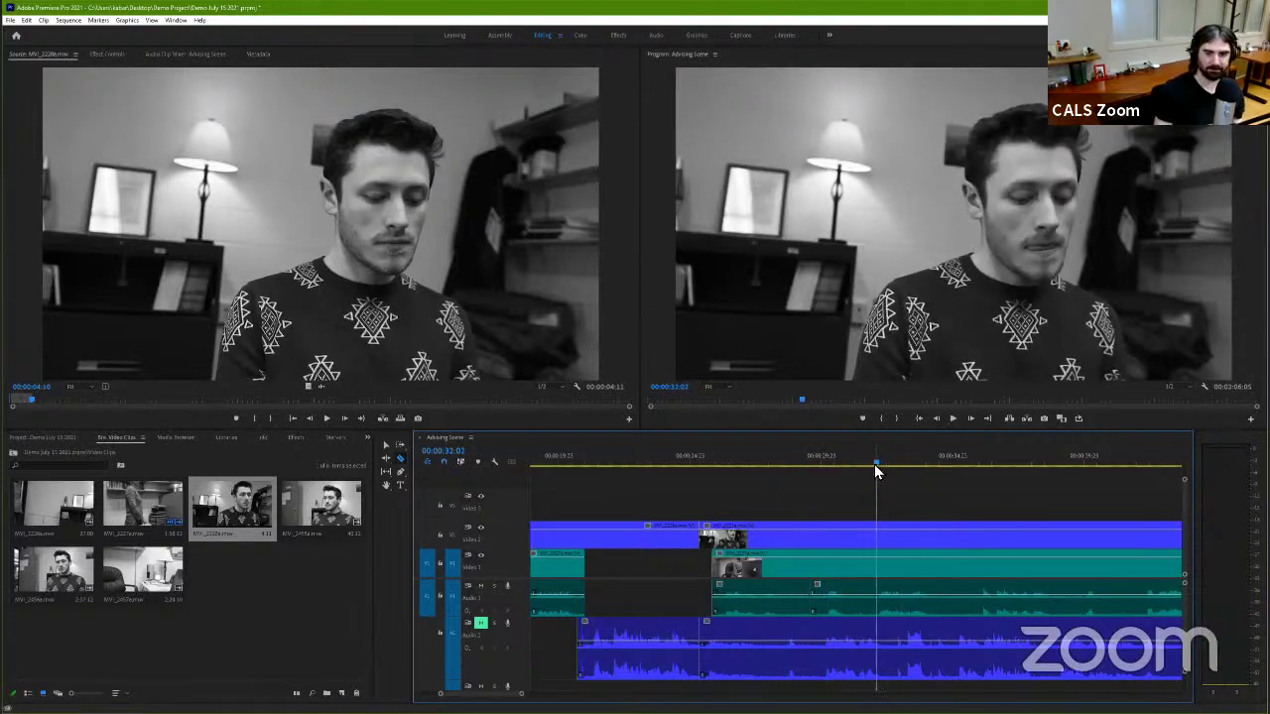
left_click_drag(874, 464, 865, 467)
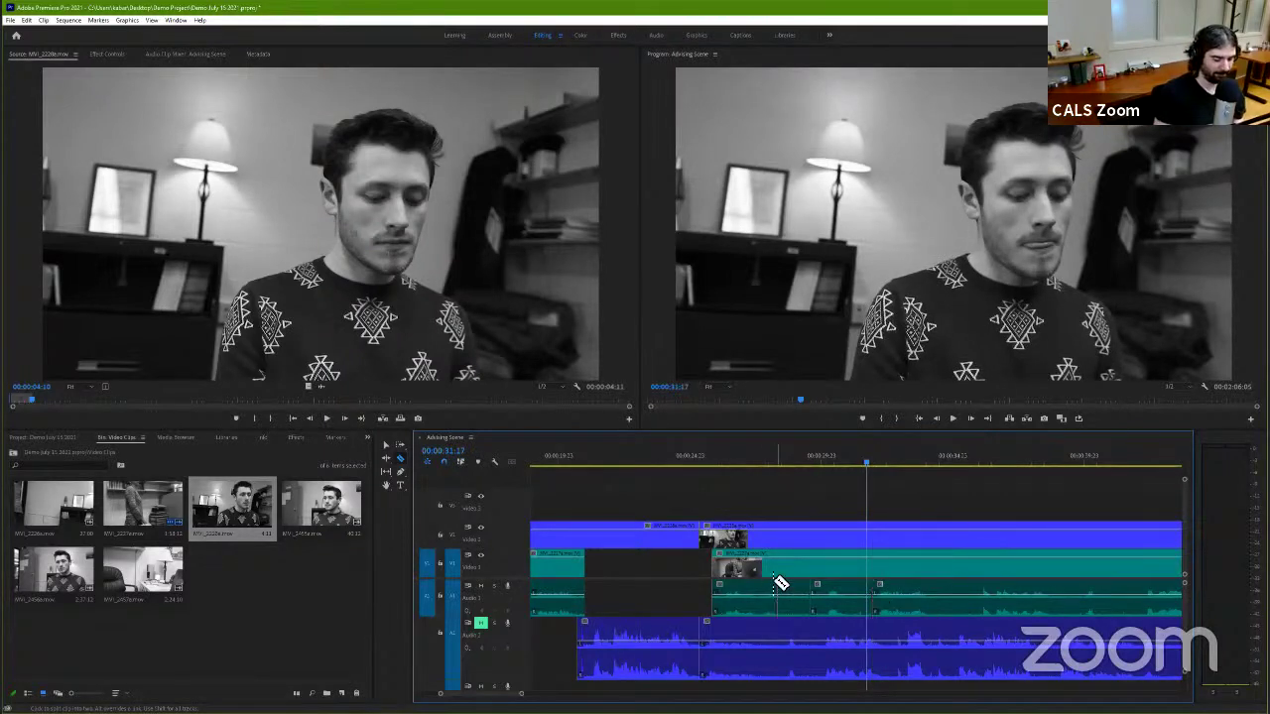
Step: Delete the short A1 audio piece near 00:00:30, then play across the gap to check it
key("v")
left_click(863, 599)
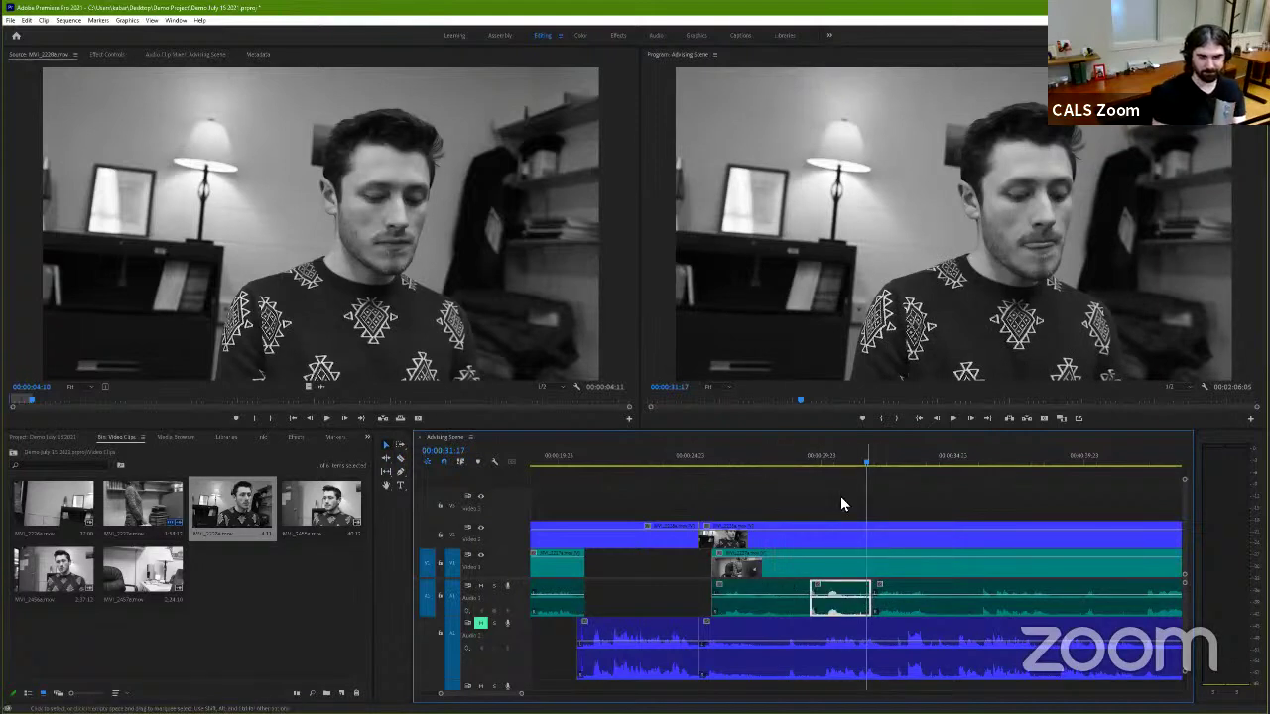
key("Delete")
left_click(674, 474)
key("space")
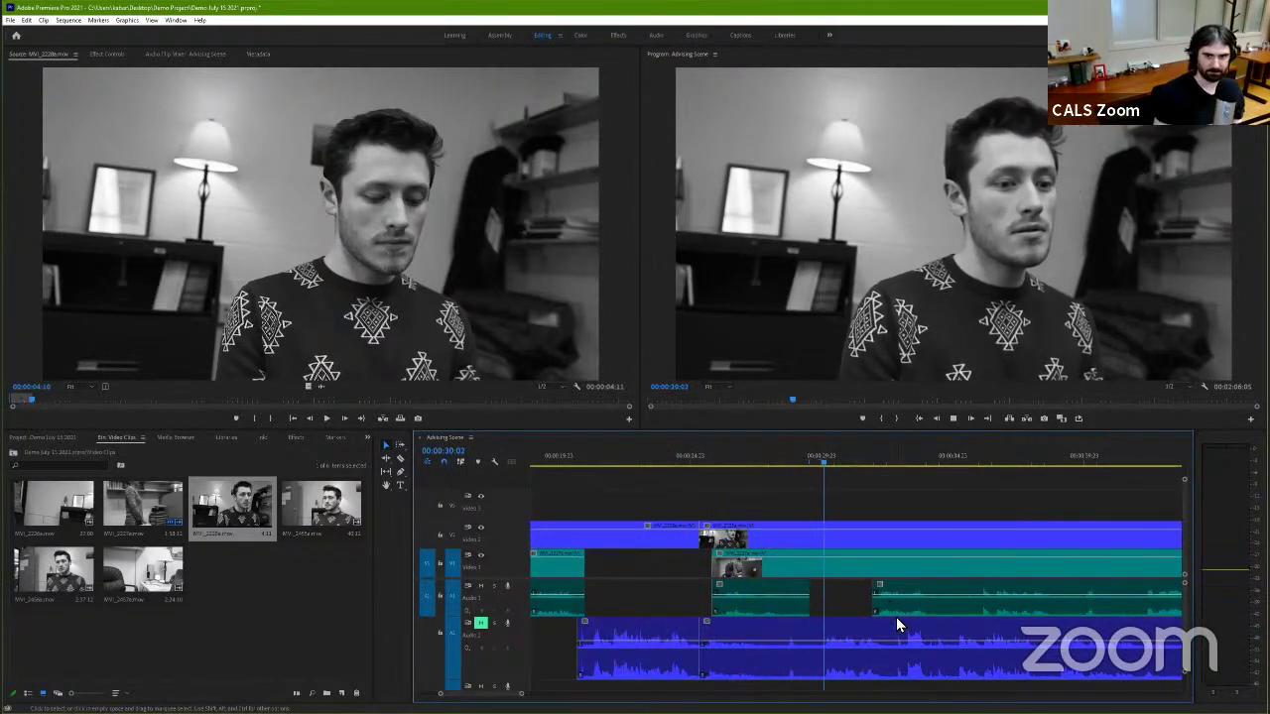
key("space")
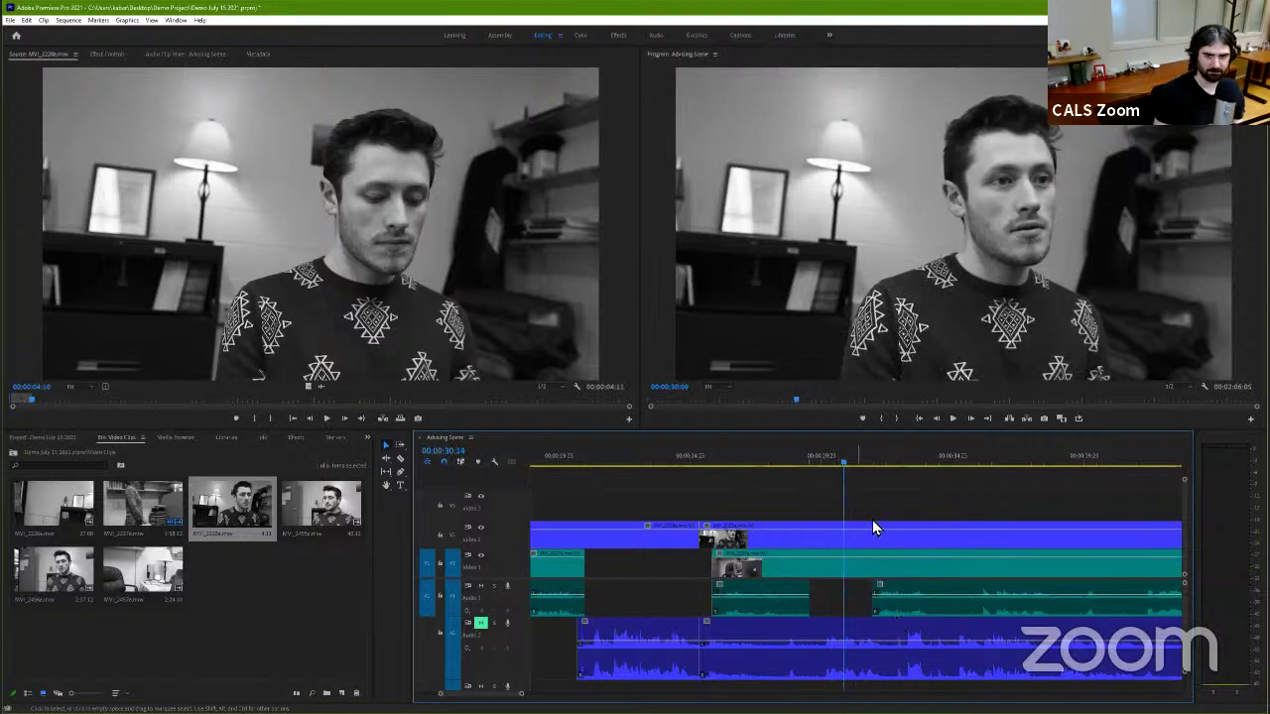
Step: With linked selection on, move the V2 clip and audio later and slide the V1 clip left to the playhead
left_click(707, 456)
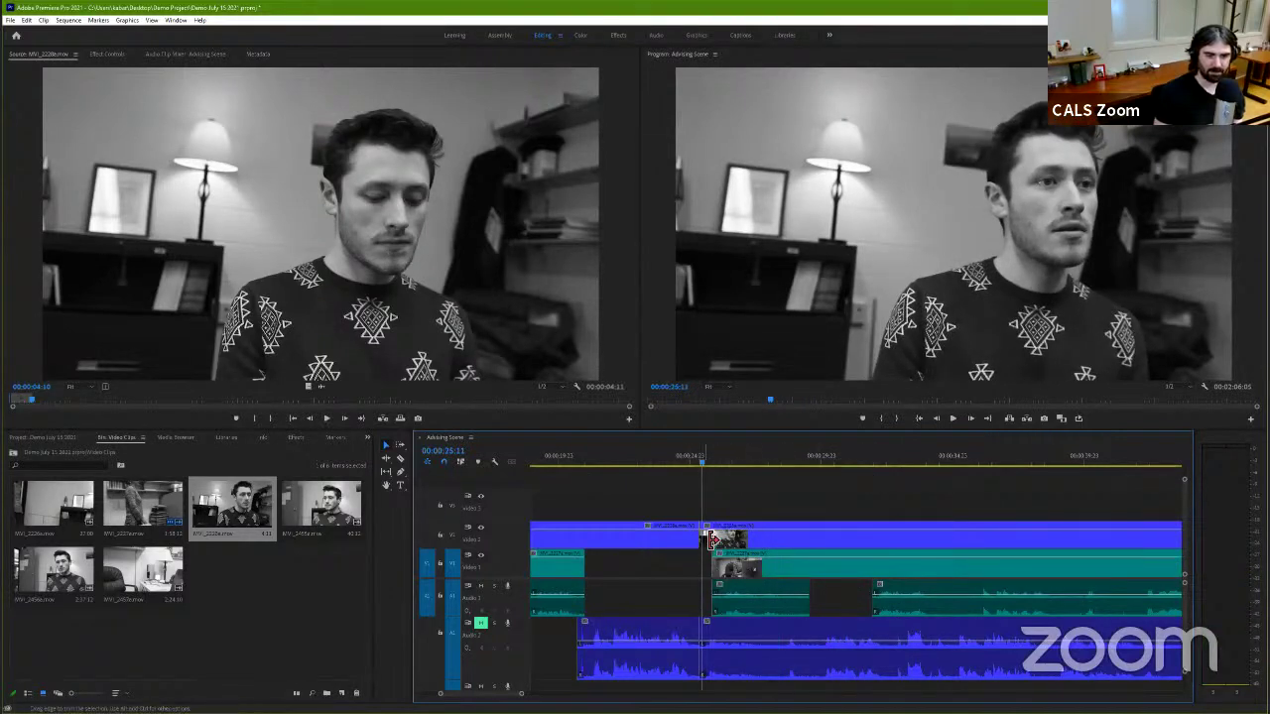
left_click(753, 536)
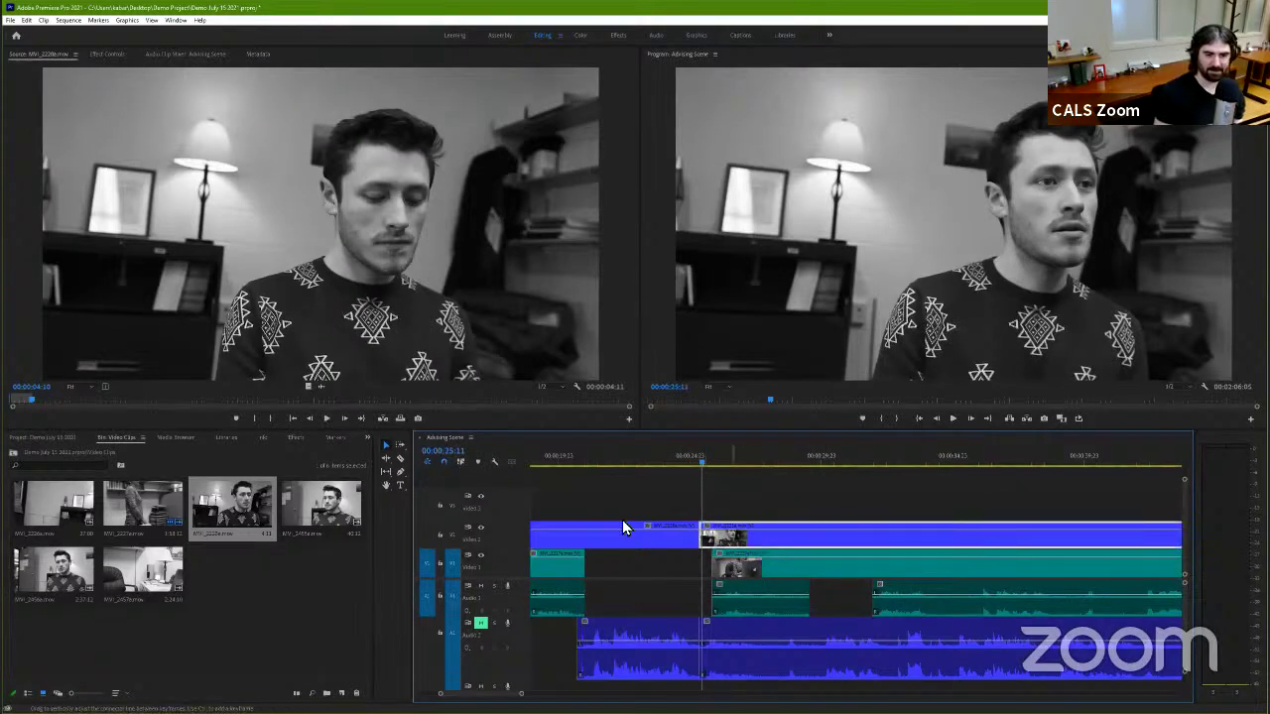
left_click(460, 463)
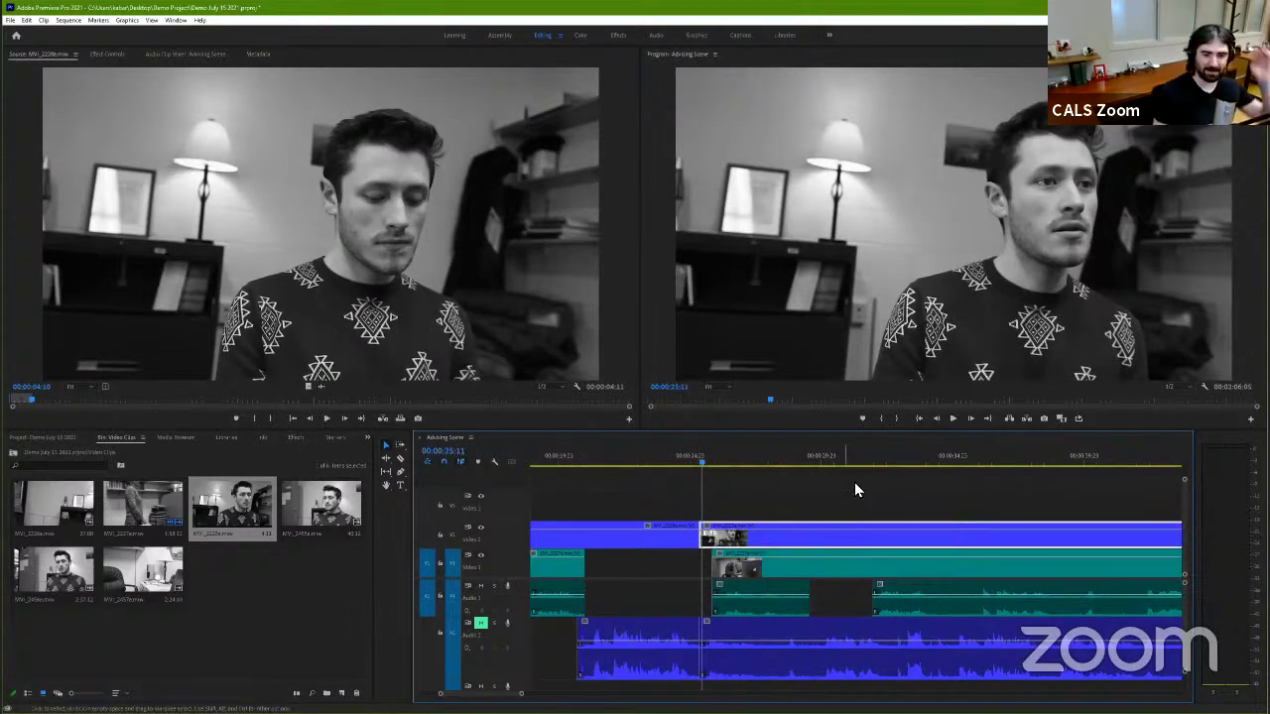
left_click(839, 533)
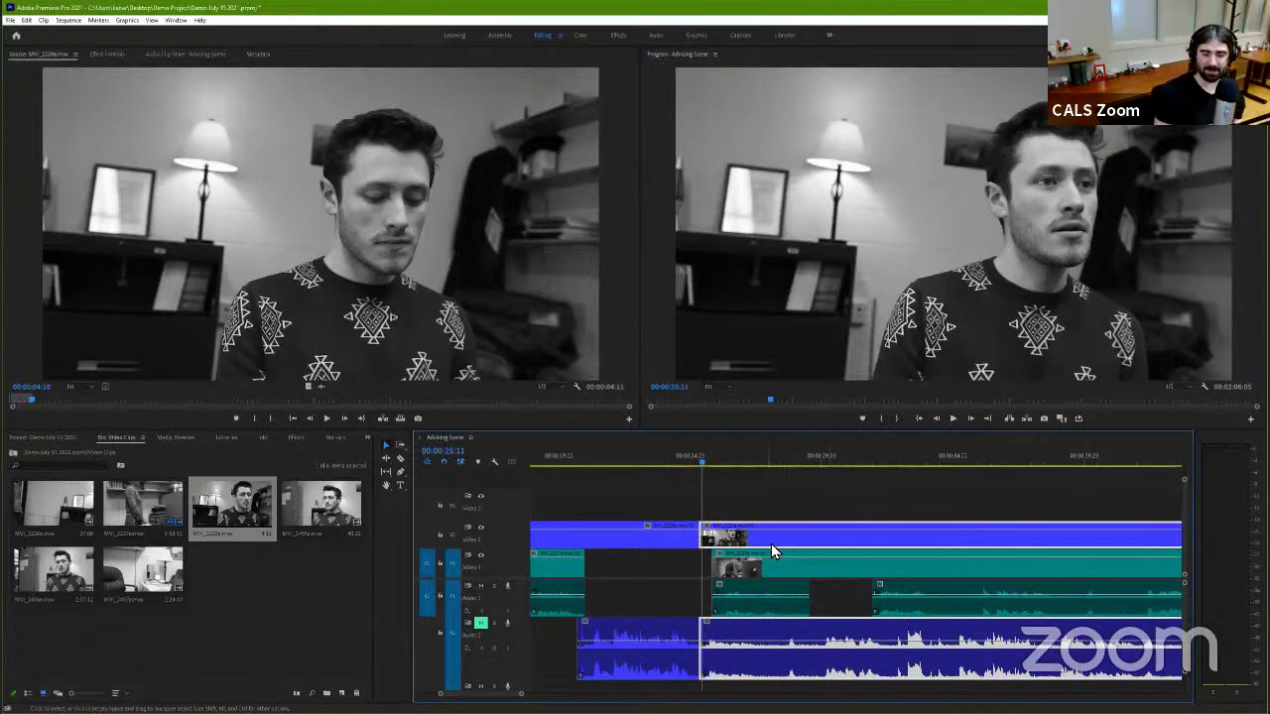
left_click_drag(962, 553, 1155, 553)
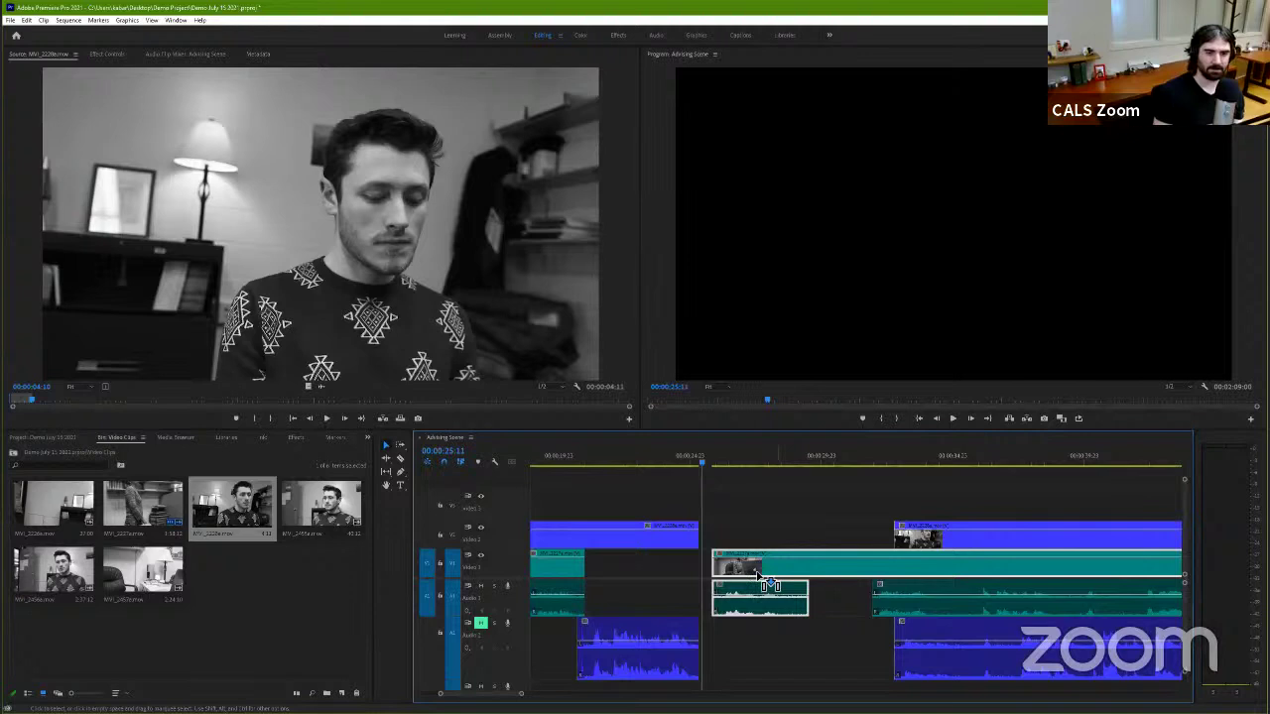
left_click_drag(757, 575, 745, 575)
left_click(675, 462)
key("space")
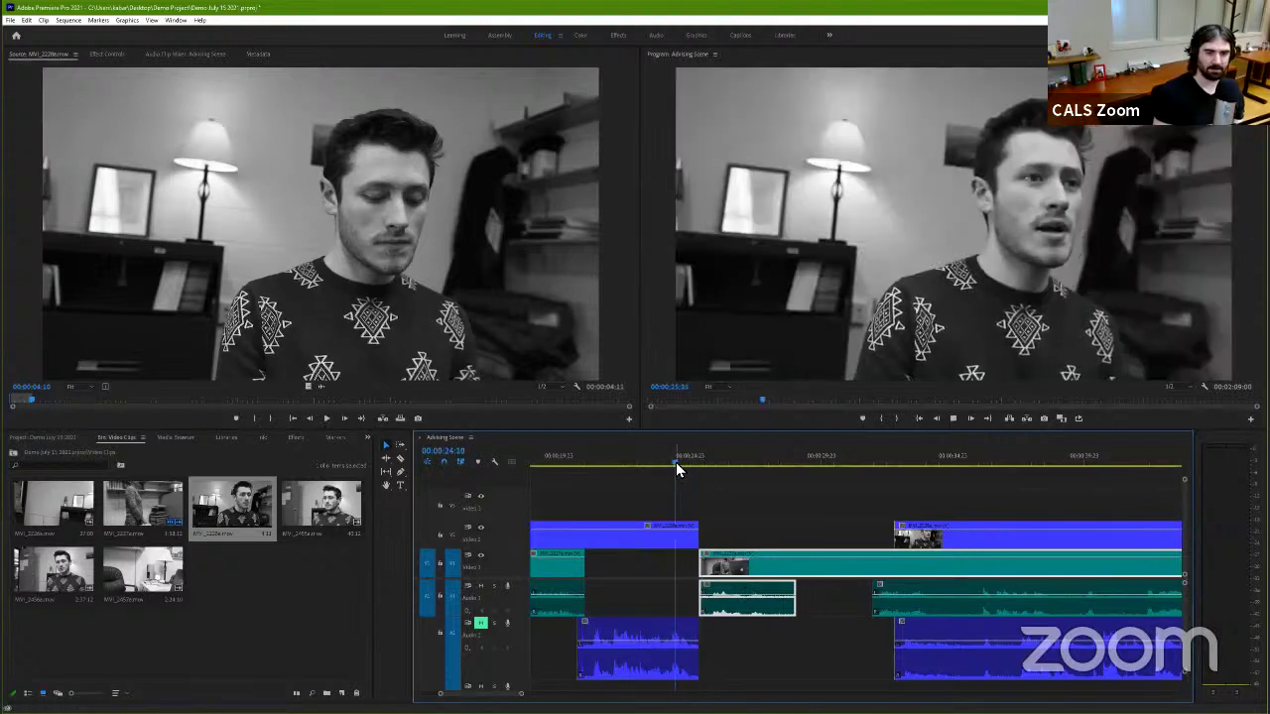
key("space")
Step: Unmute track A2 and play the edit back from about 00:00:22 and 00:00:26:12
left_click(630, 546)
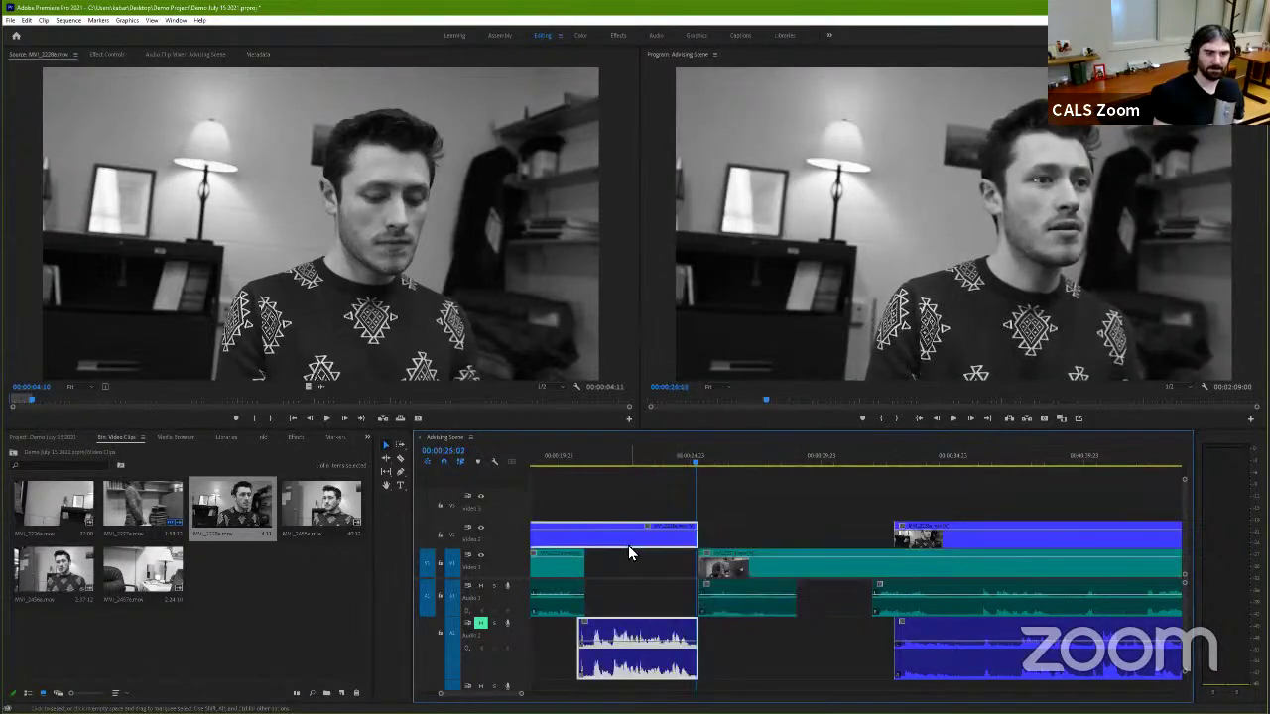
left_click(480, 623)
left_click(629, 462)
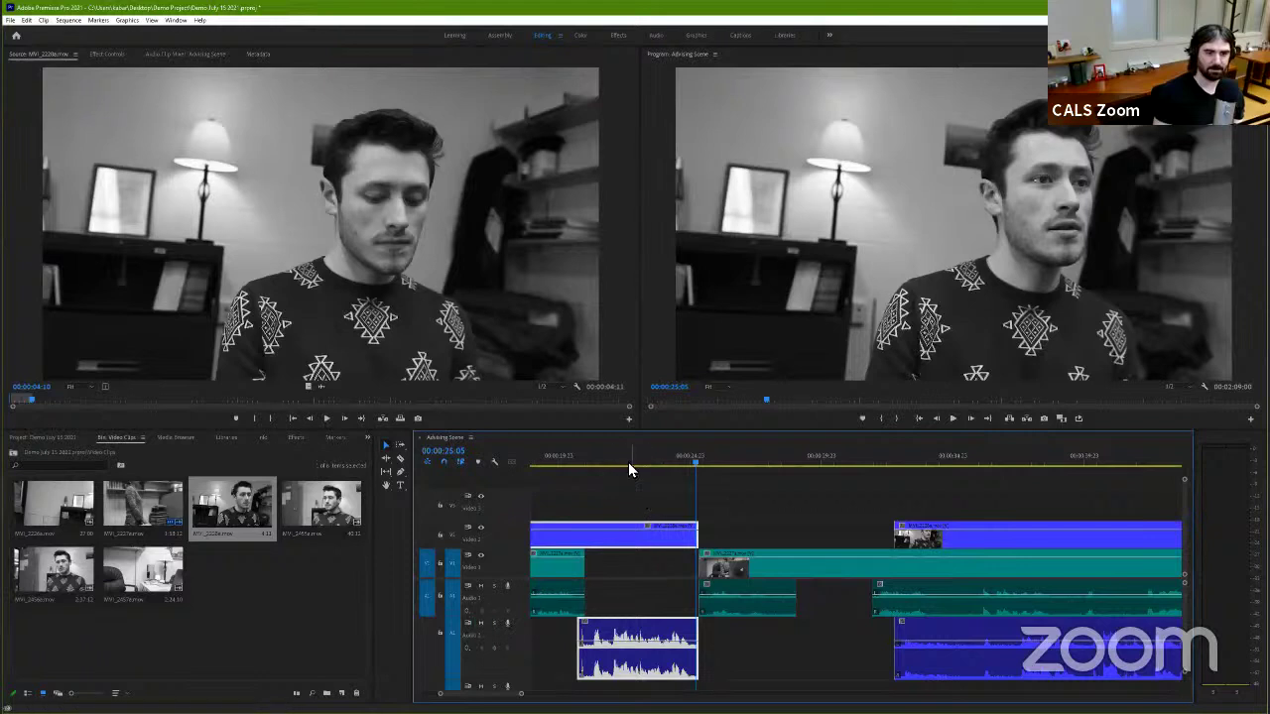
key("space")
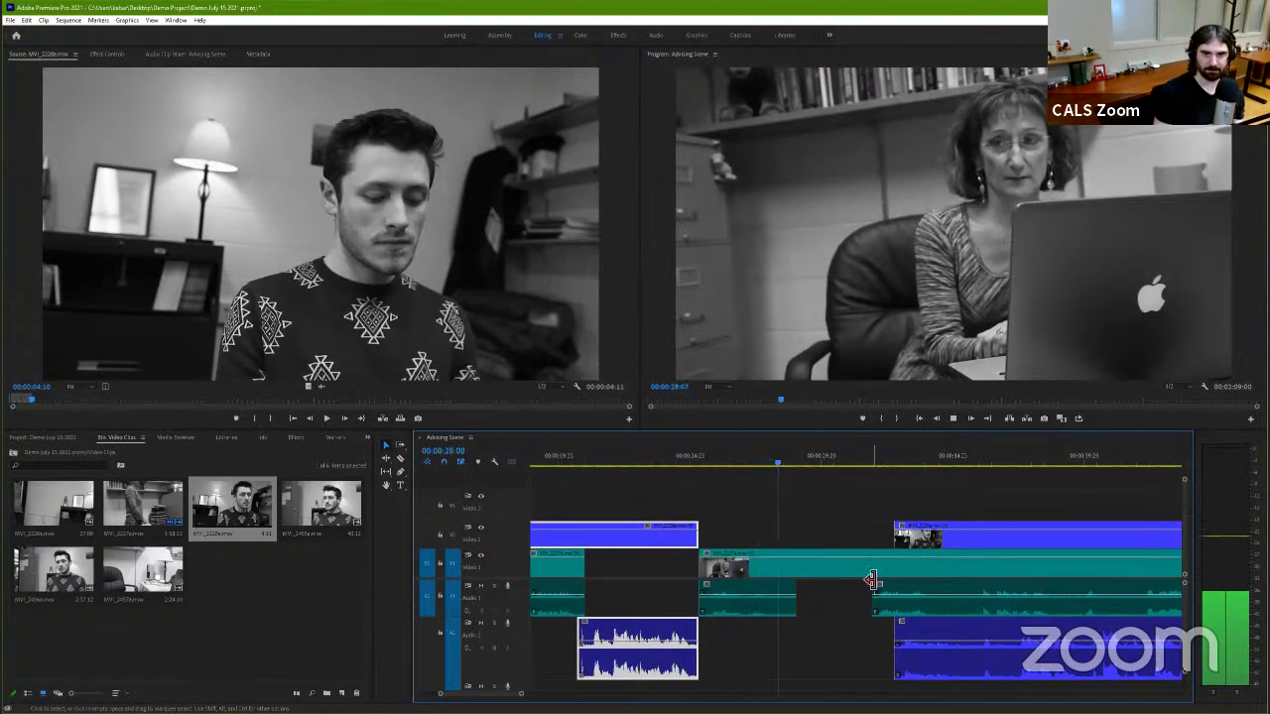
key("space")
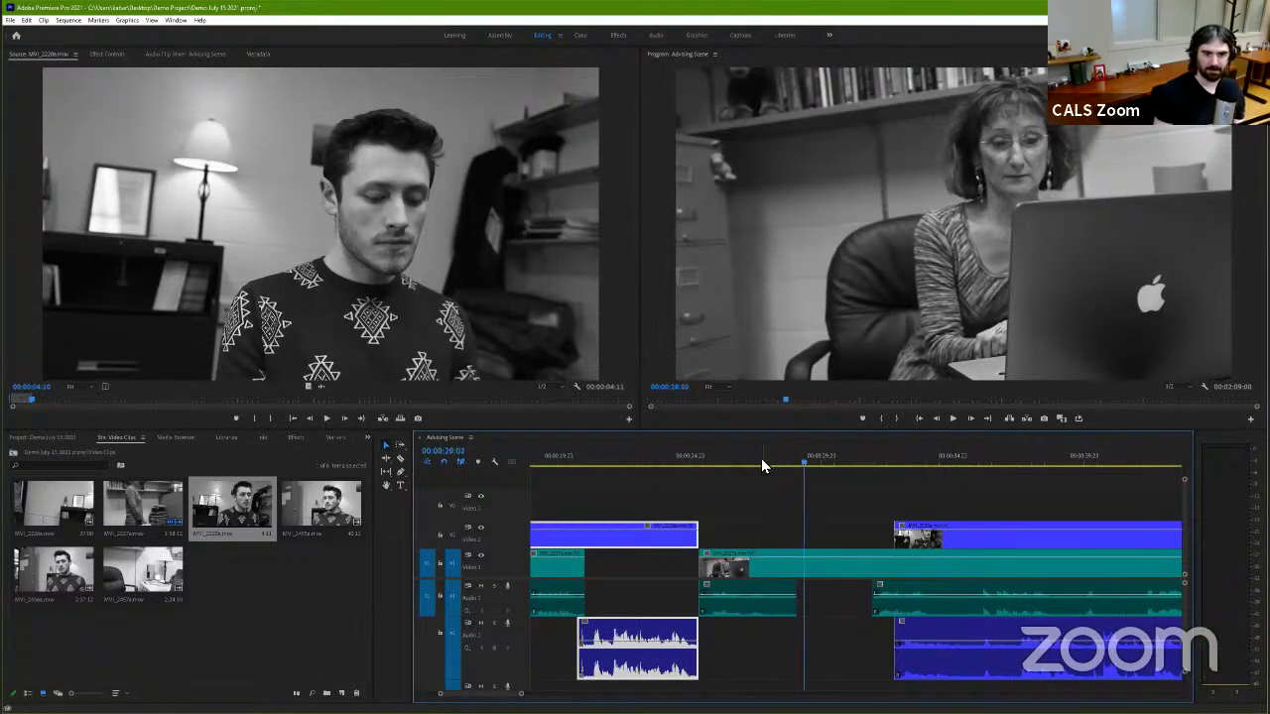
left_click_drag(758, 462, 724, 478)
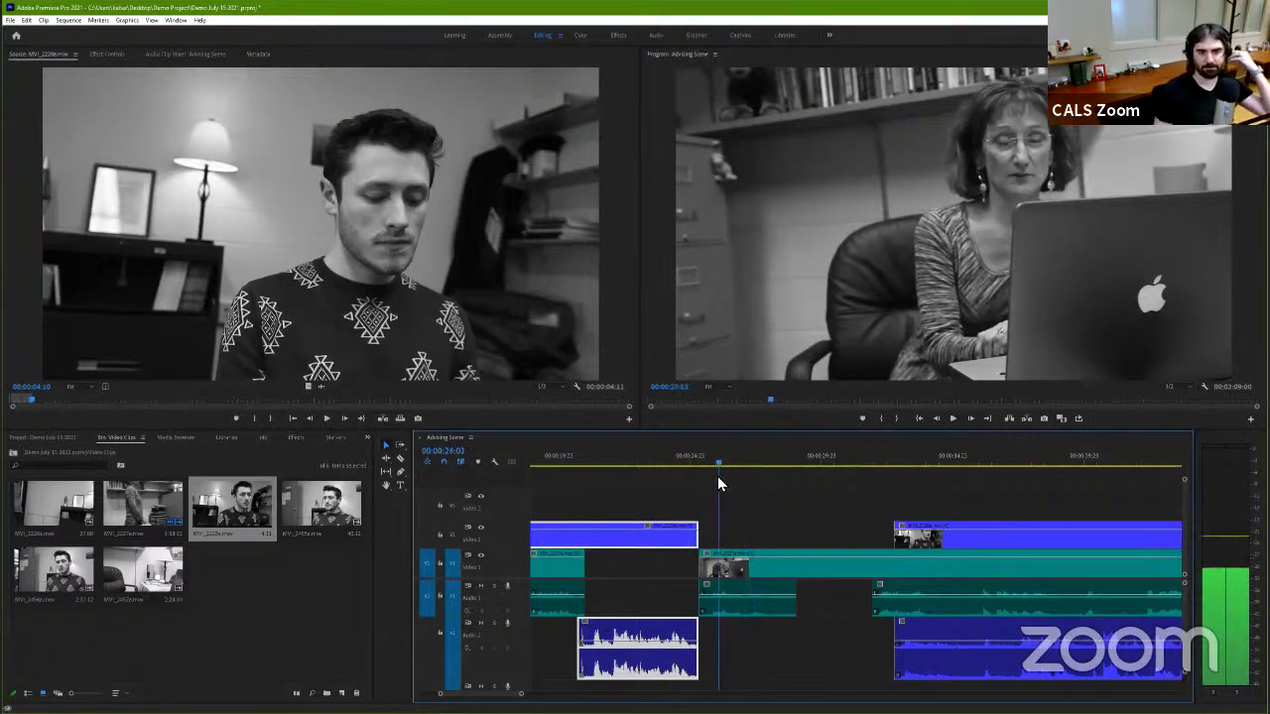
key("space")
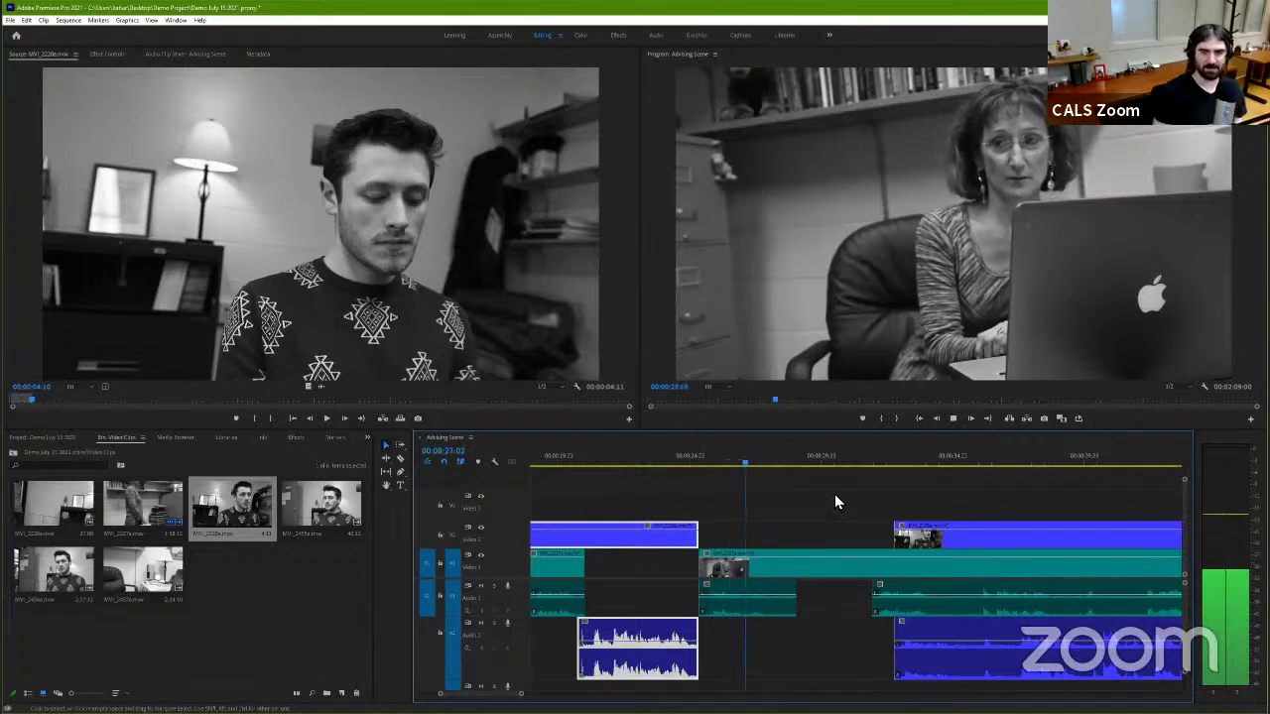
key("space")
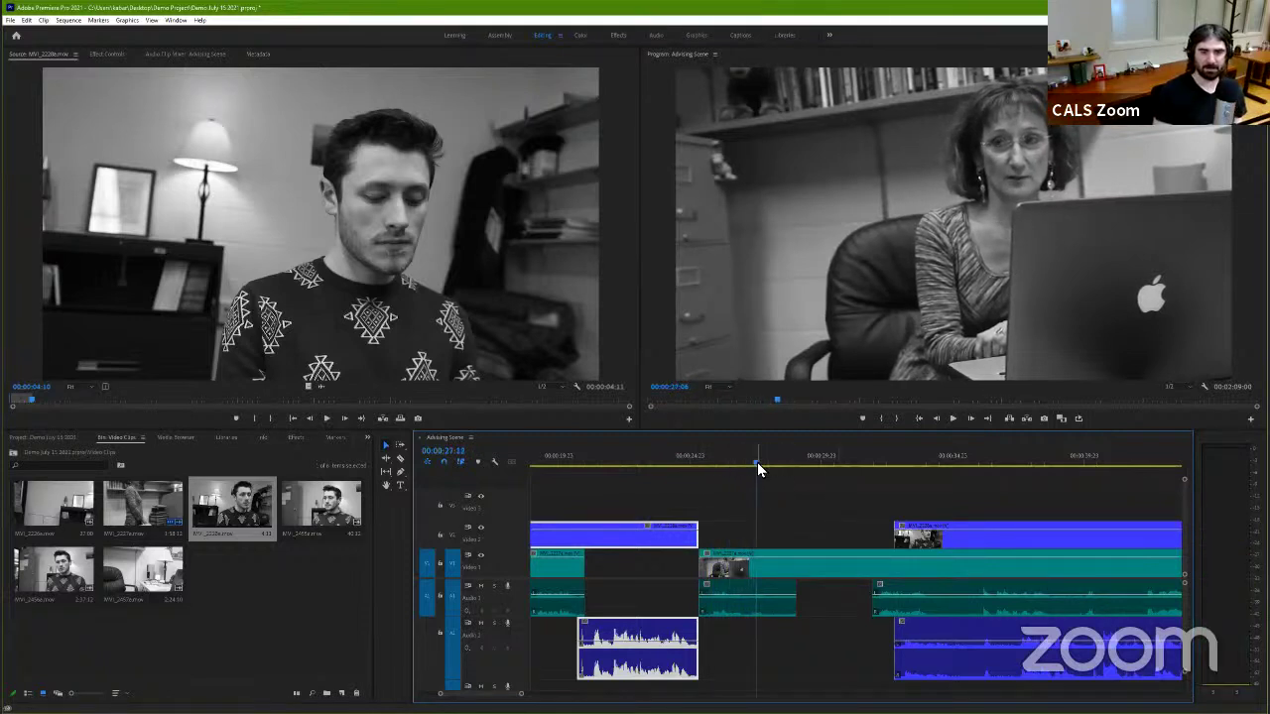
left_click(729, 462)
key("space")
key("space")
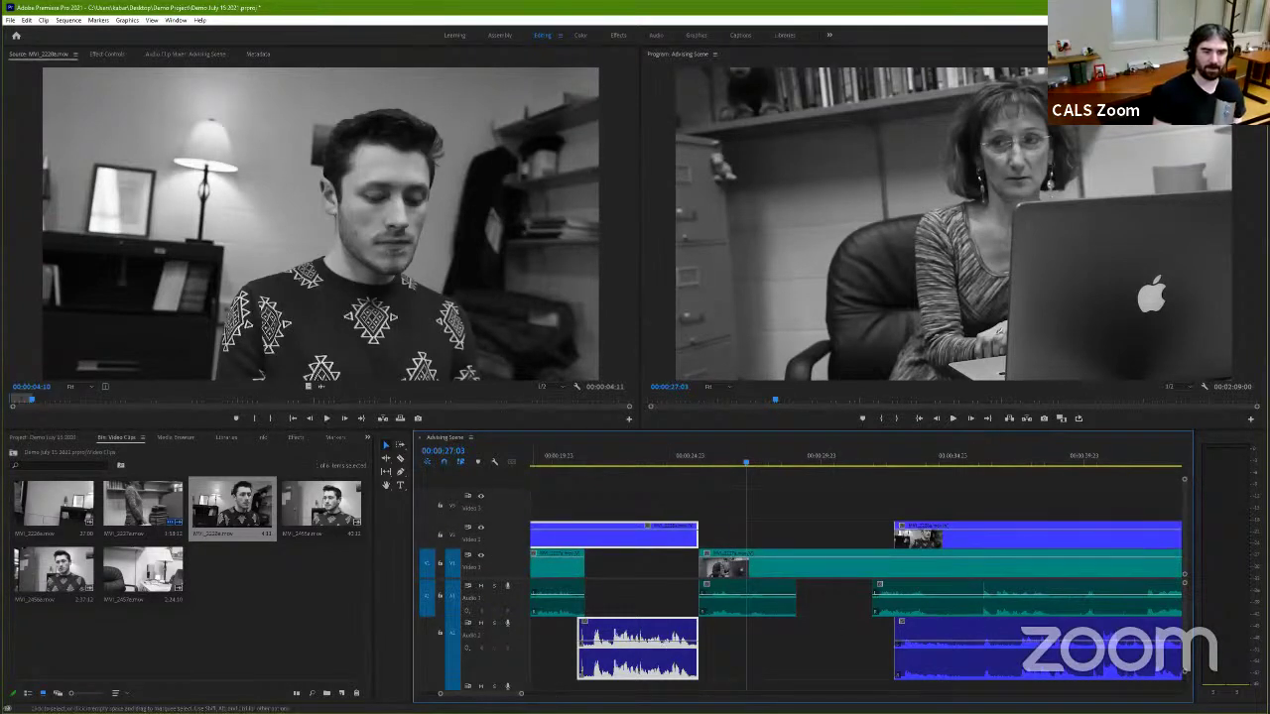
Step: Move the short V3 clip left to the playhead and play into it, stopping at 00:00:28:11
scroll(833, 600, "down", 5)
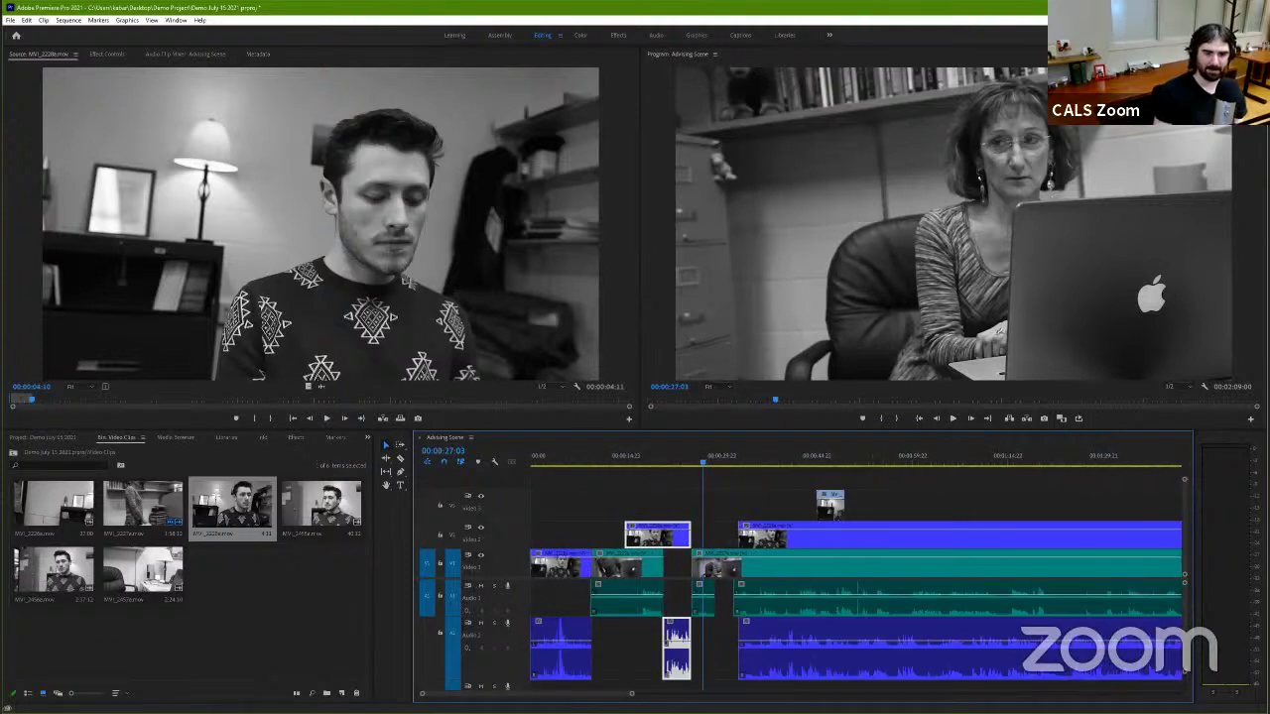
scroll(863, 524, "up", 1)
left_click(838, 514)
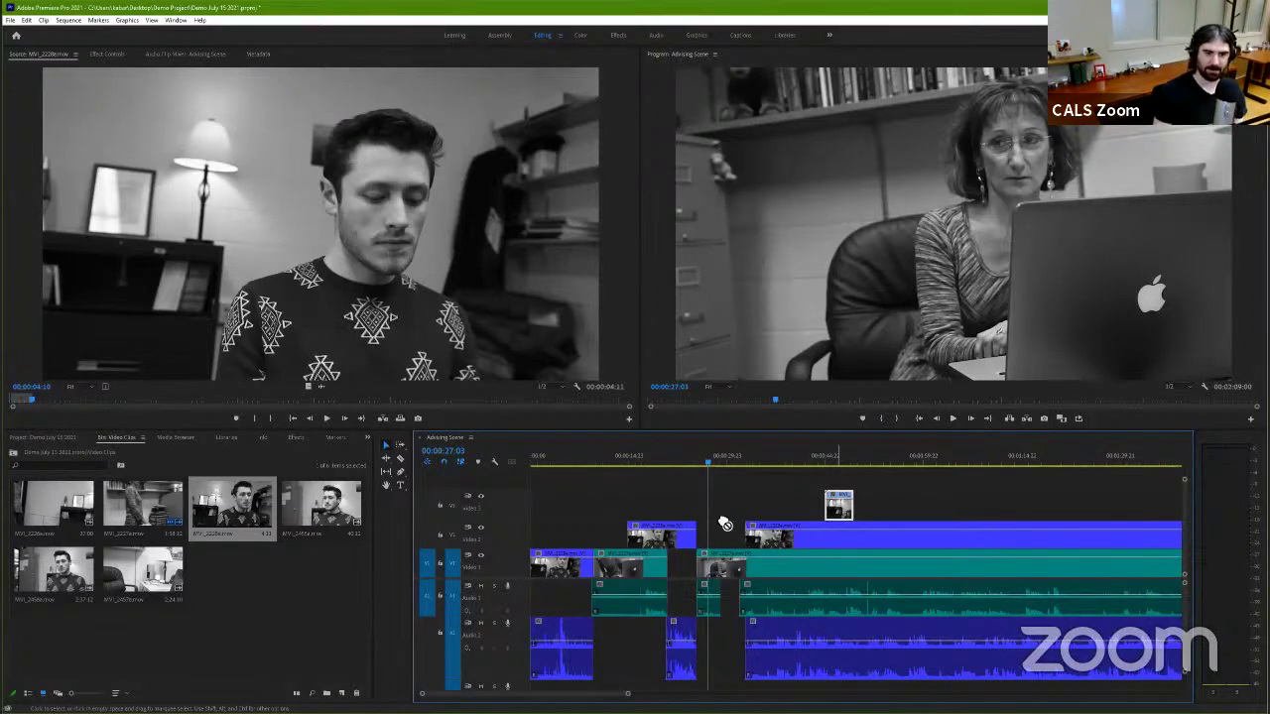
left_click_drag(722, 518, 722, 508)
left_click(690, 458)
key("space")
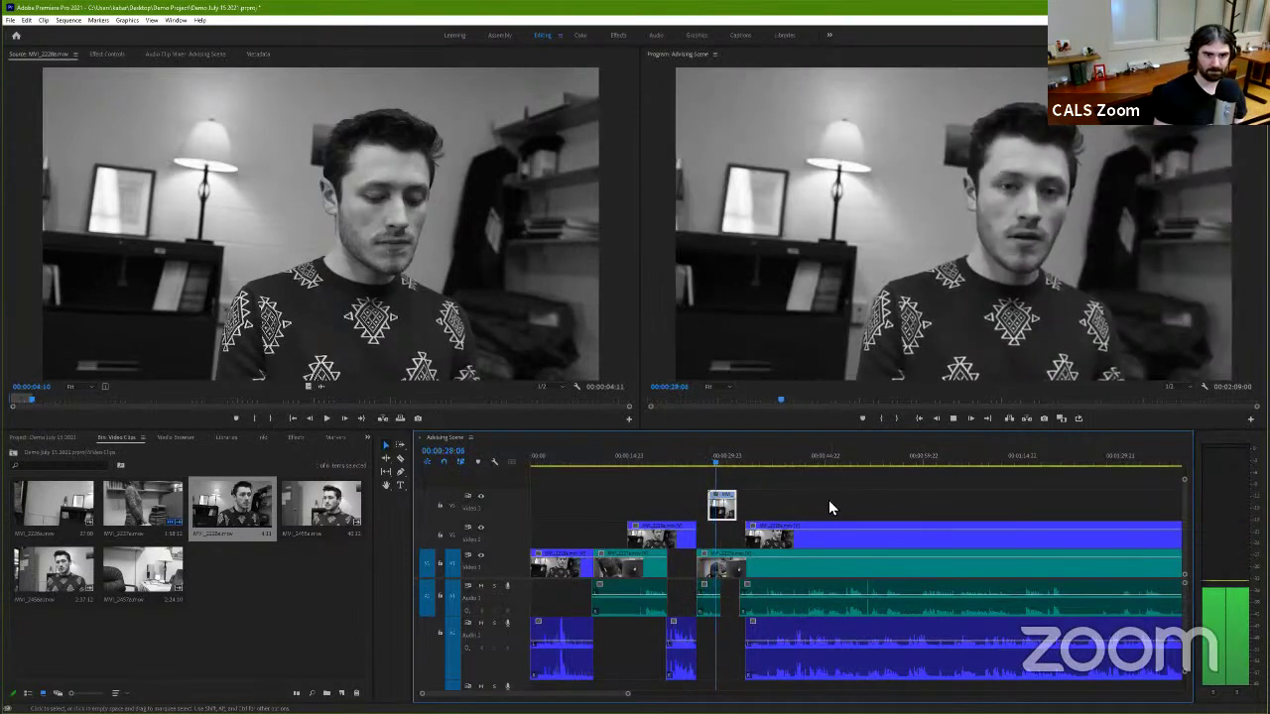
key("space")
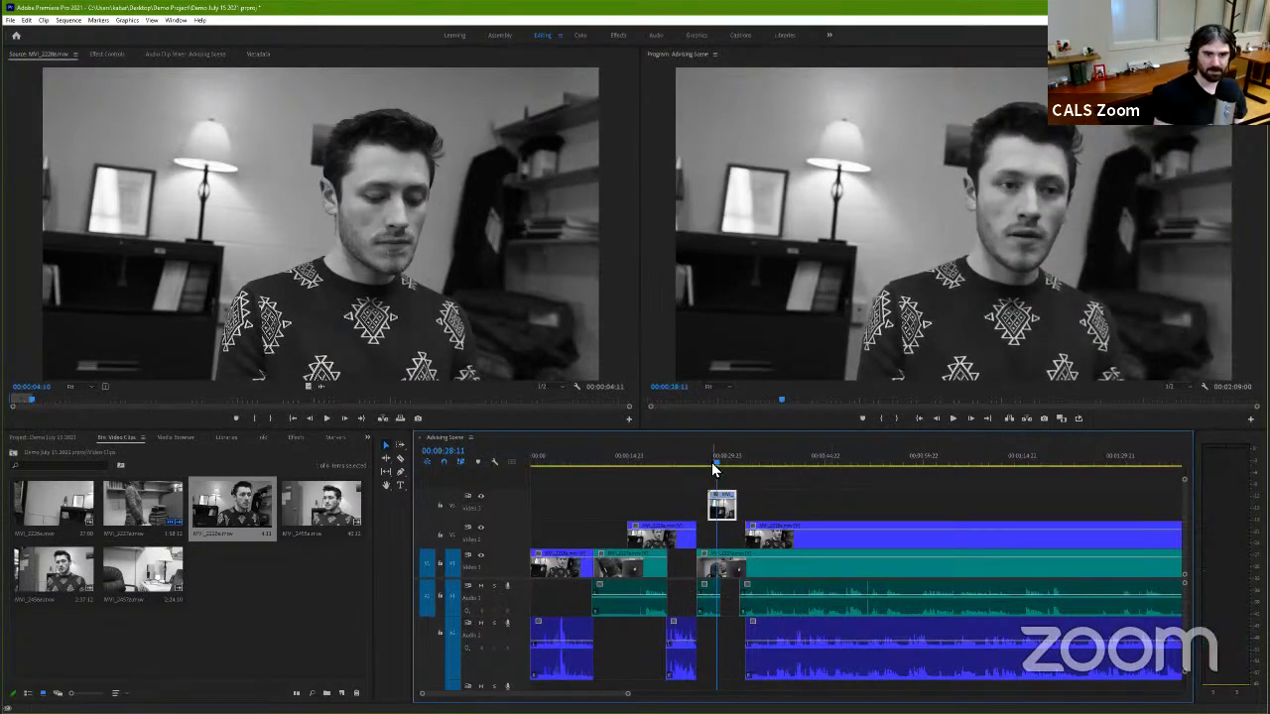
Step: Zoom in, nudge the V3 clip slightly later, and trim its end to about 00:00:30
key("=")
key("=")
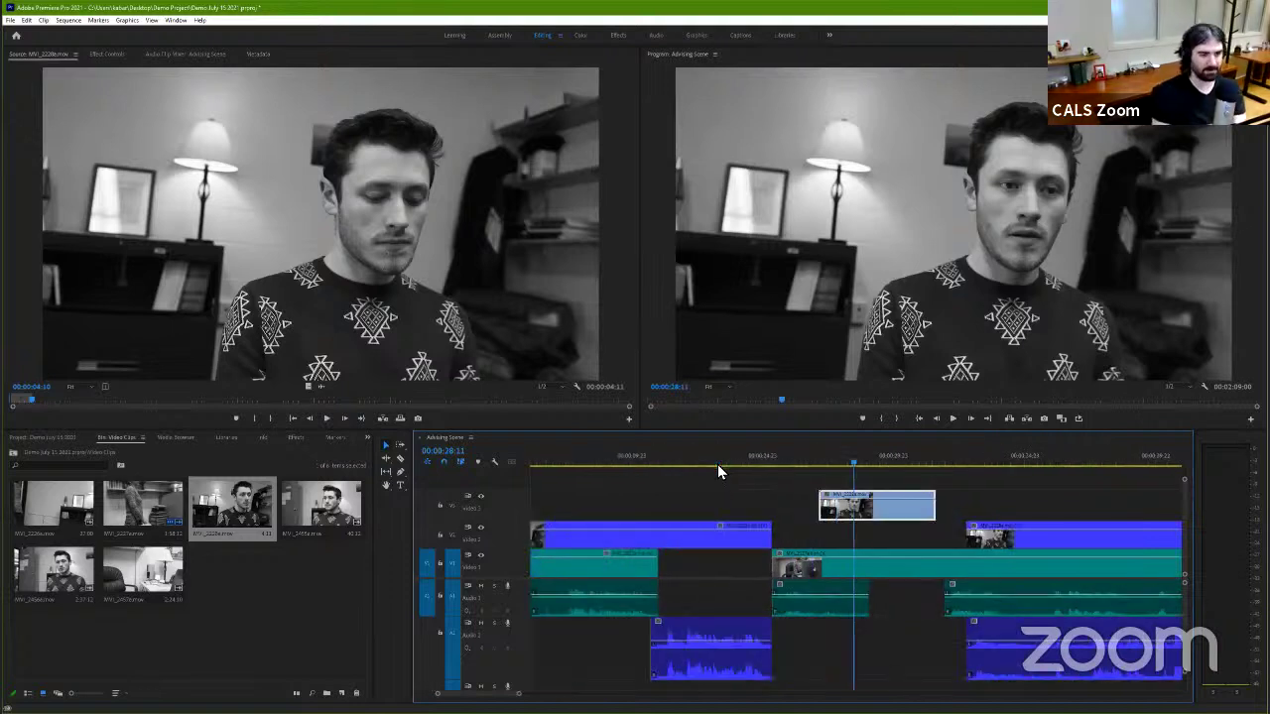
key("=")
key("=")
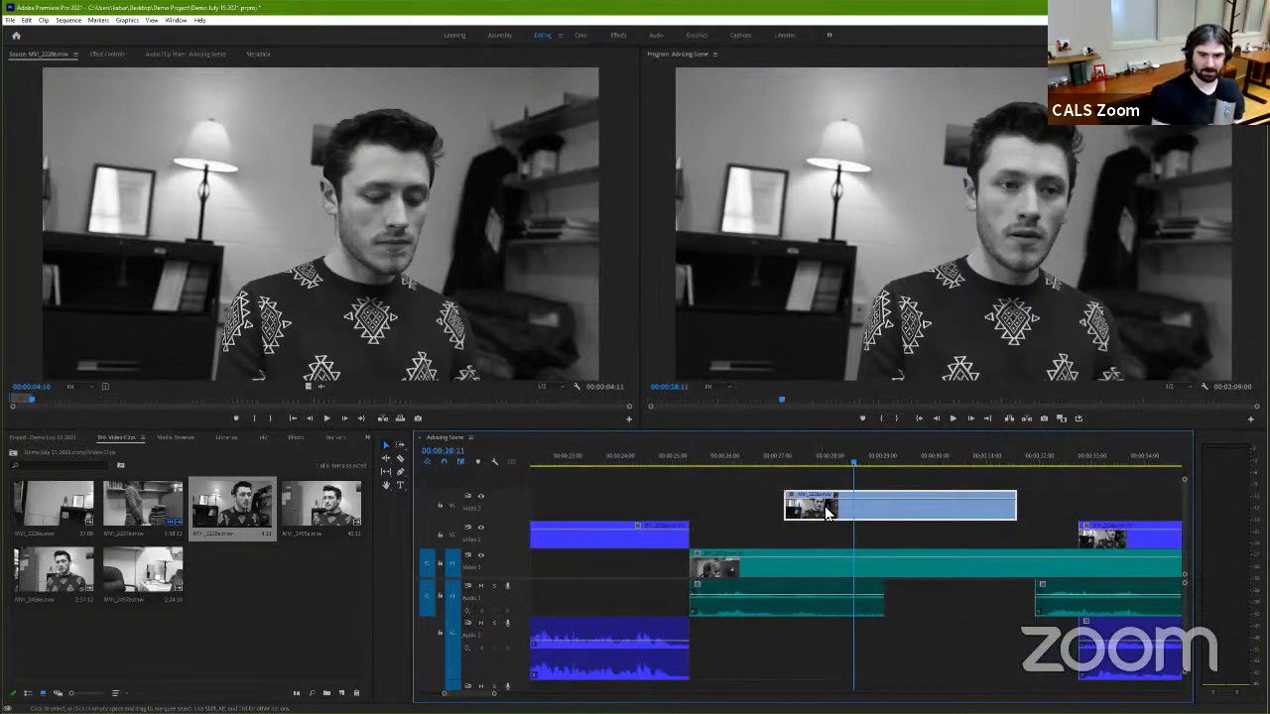
left_click_drag(835, 513, 860, 513)
left_click_drag(793, 465, 771, 460)
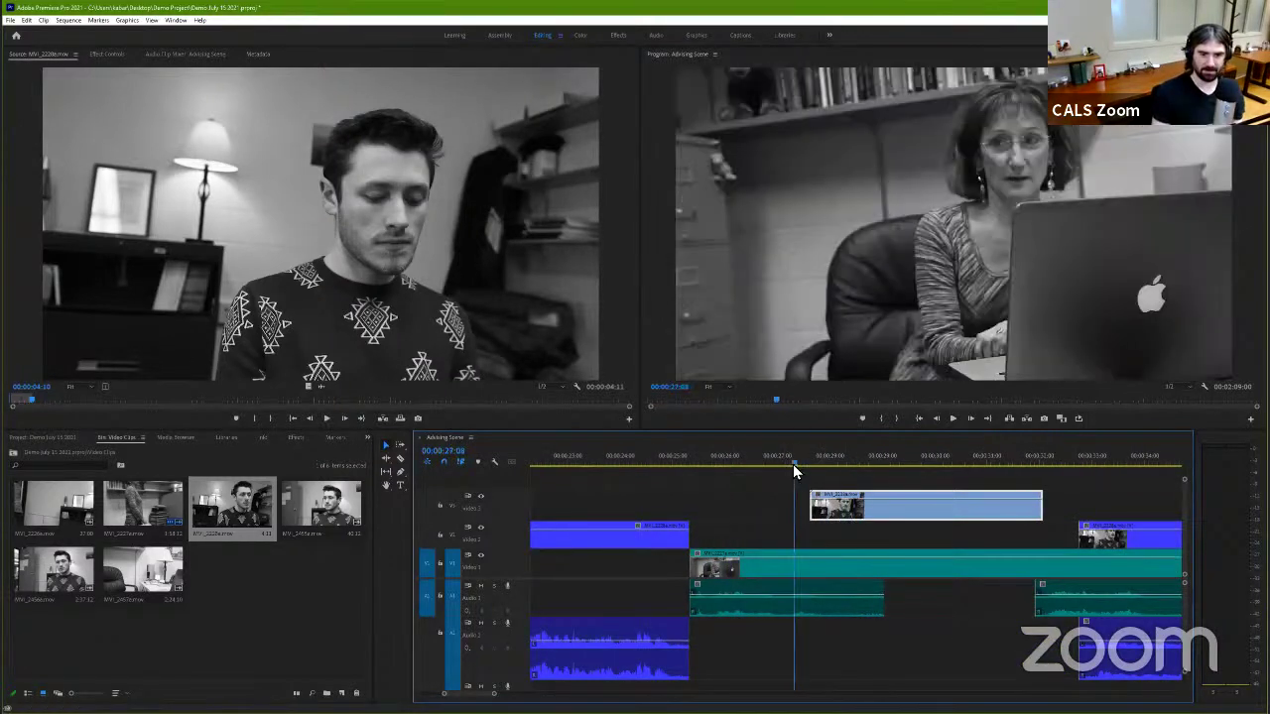
key("space")
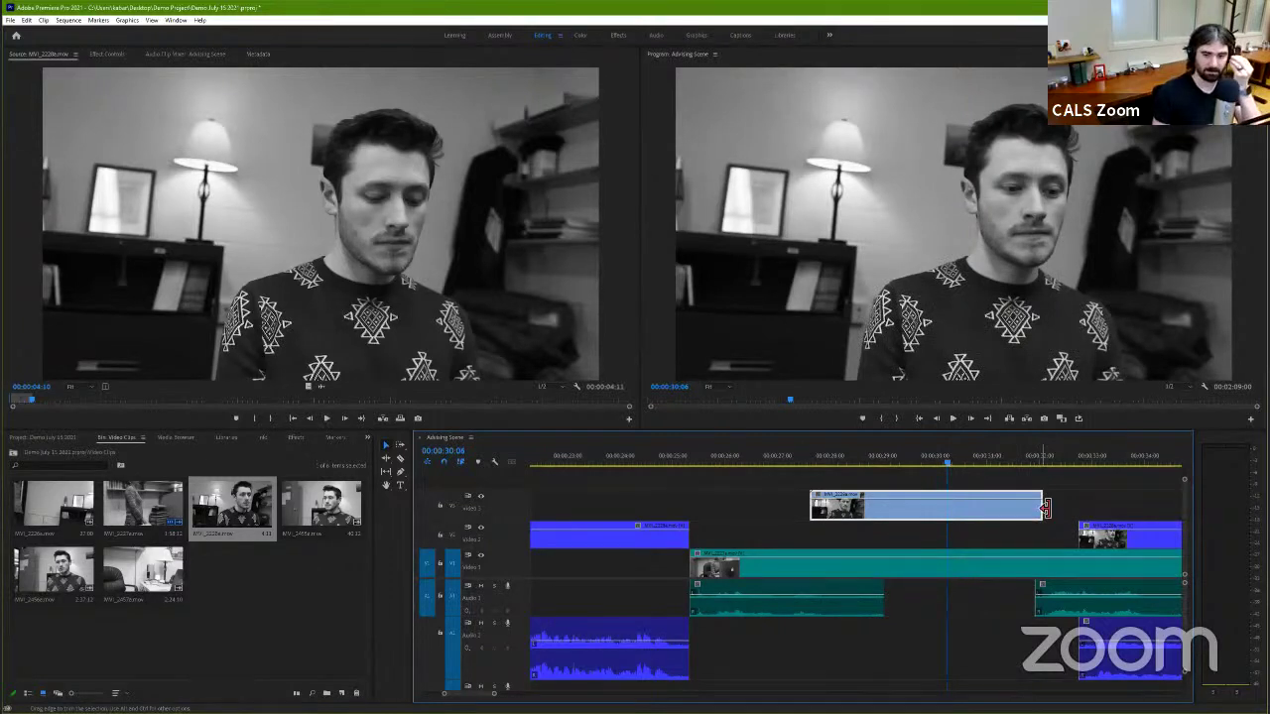
left_click_drag(1044, 507, 911, 511)
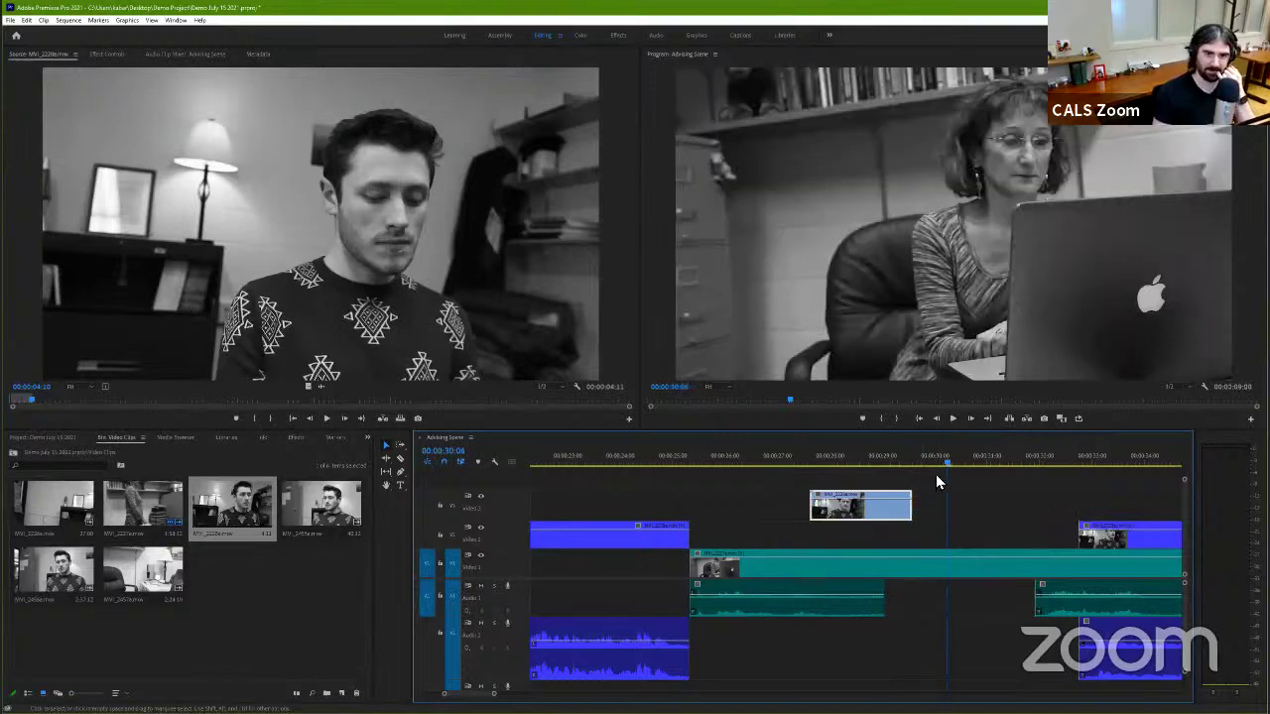
Step: Review the man's shot, then drag the V2/A2 clip's start edge left so it begins earlier
left_click_drag(934, 460, 896, 456)
key("space")
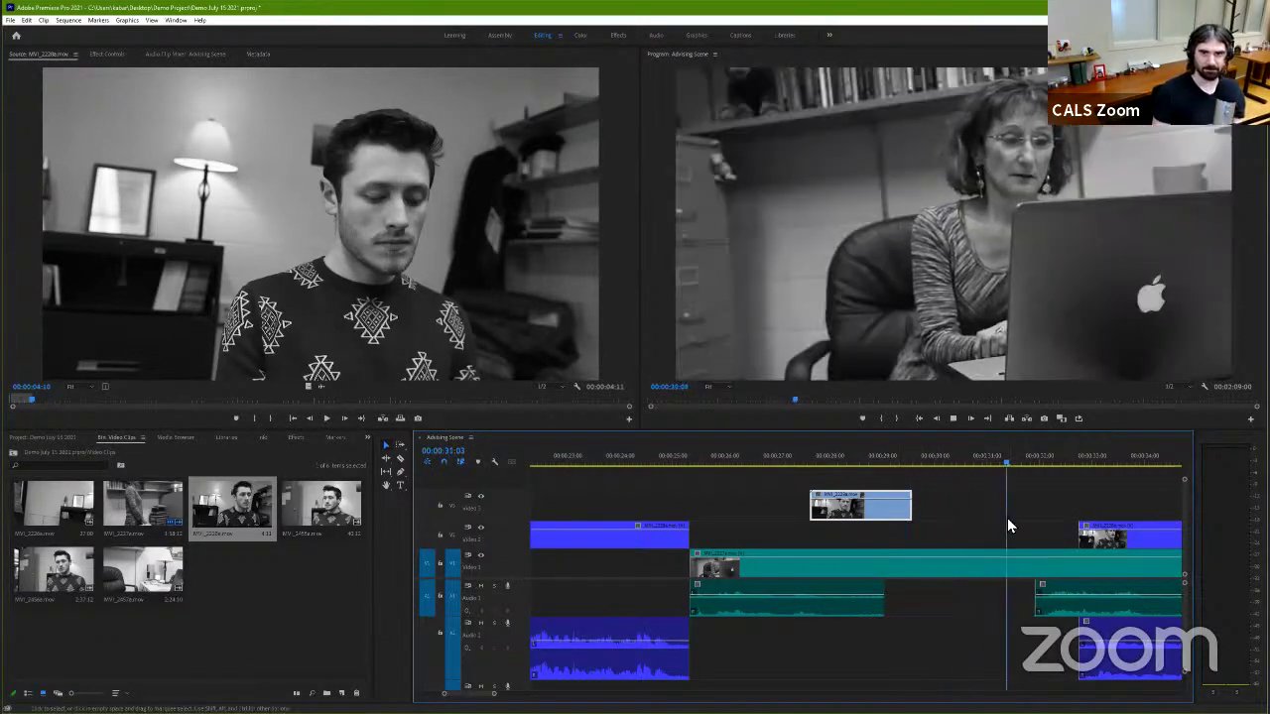
key("space")
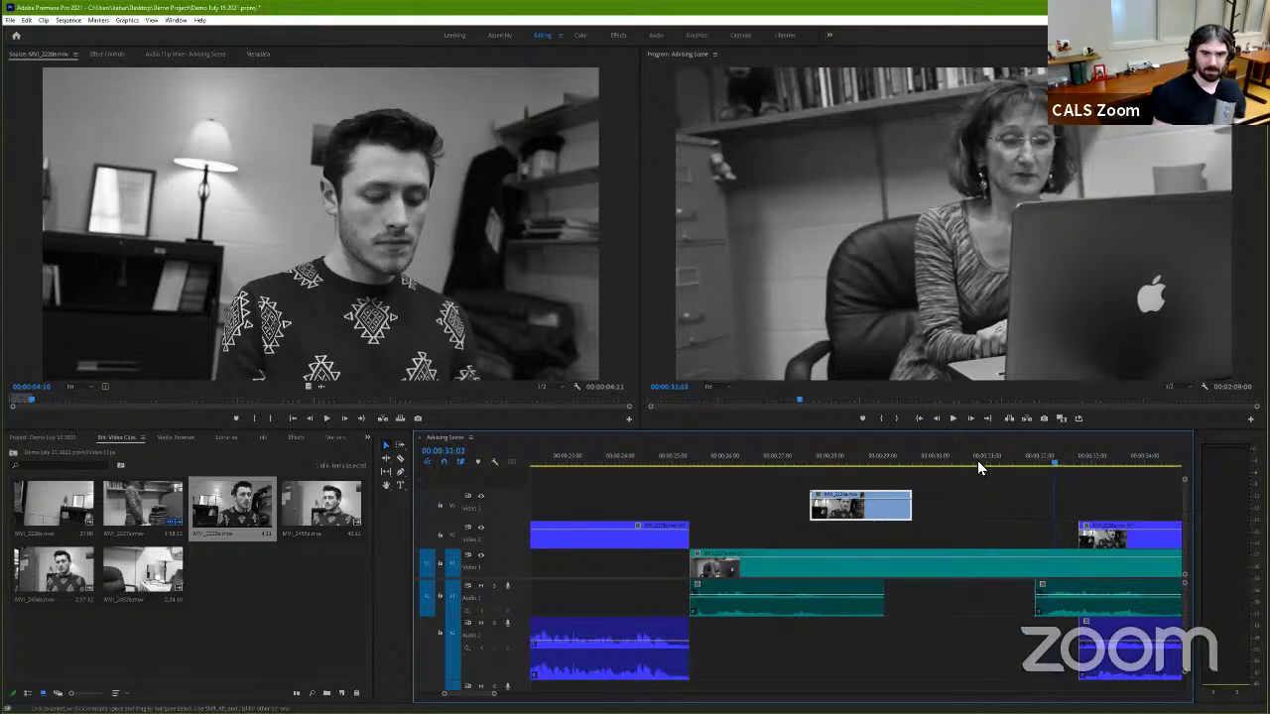
left_click_drag(977, 461, 921, 458)
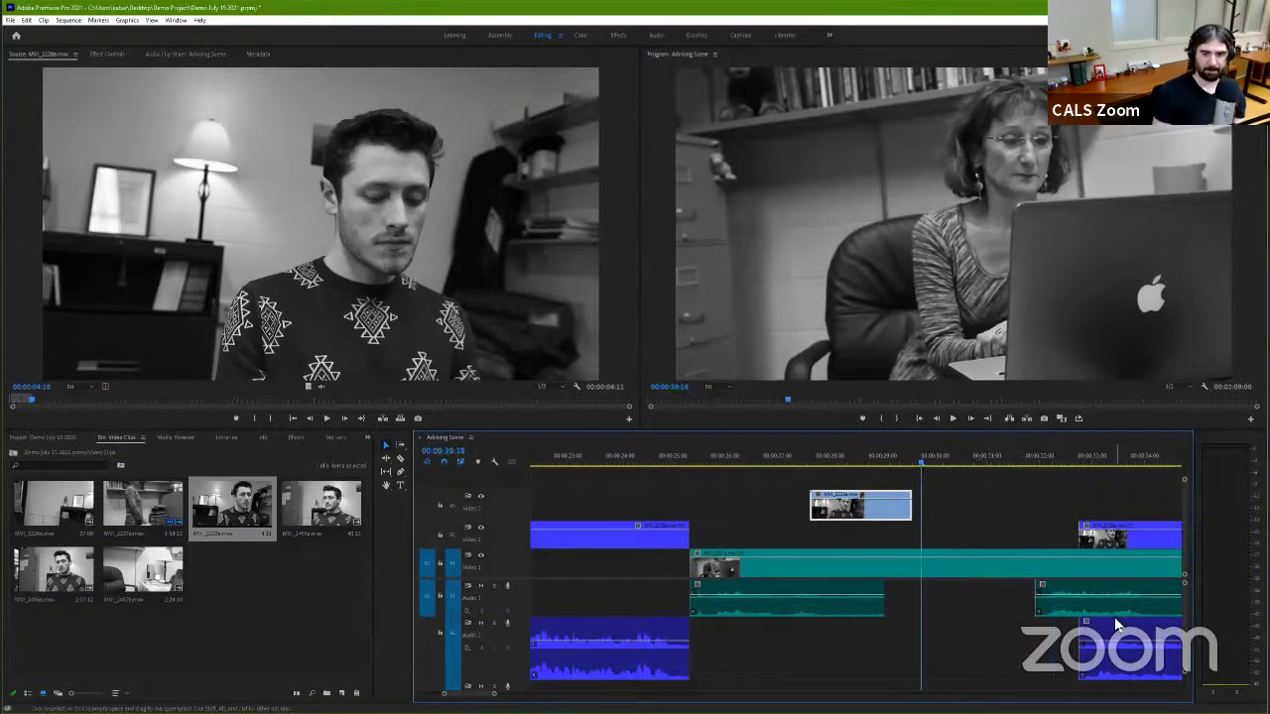
left_click(1128, 538)
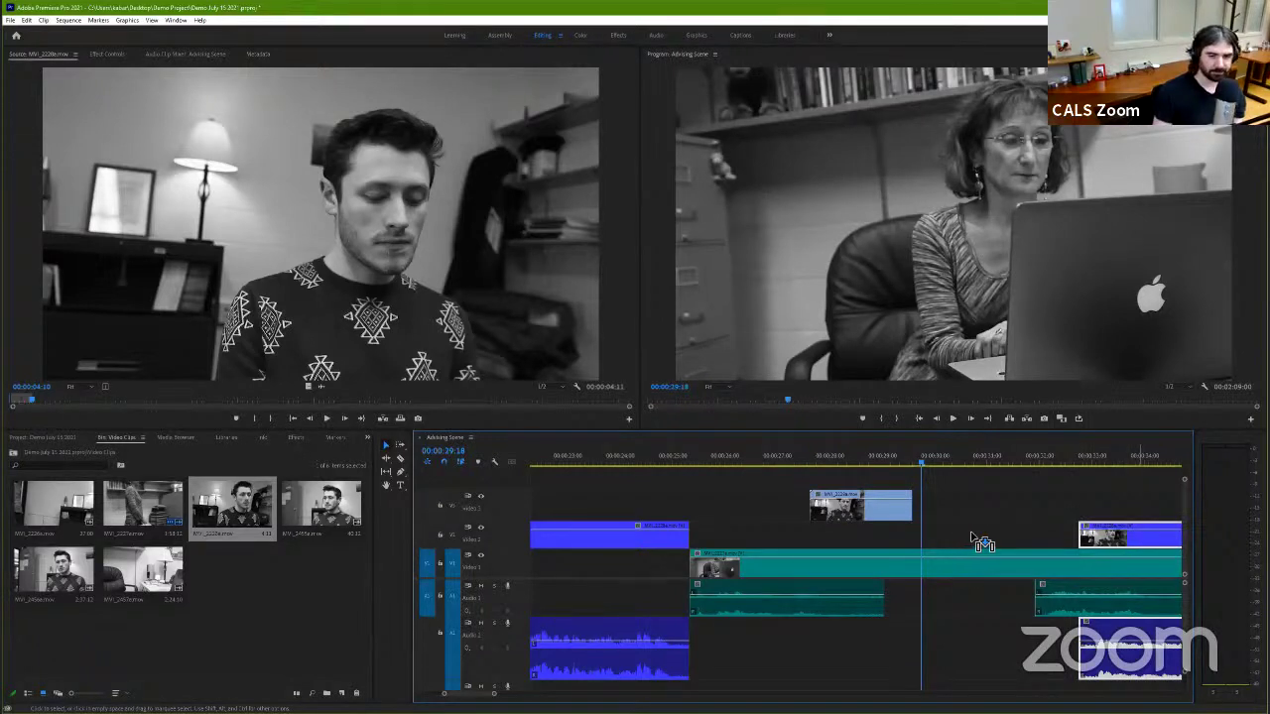
left_click_drag(982, 542, 964, 540)
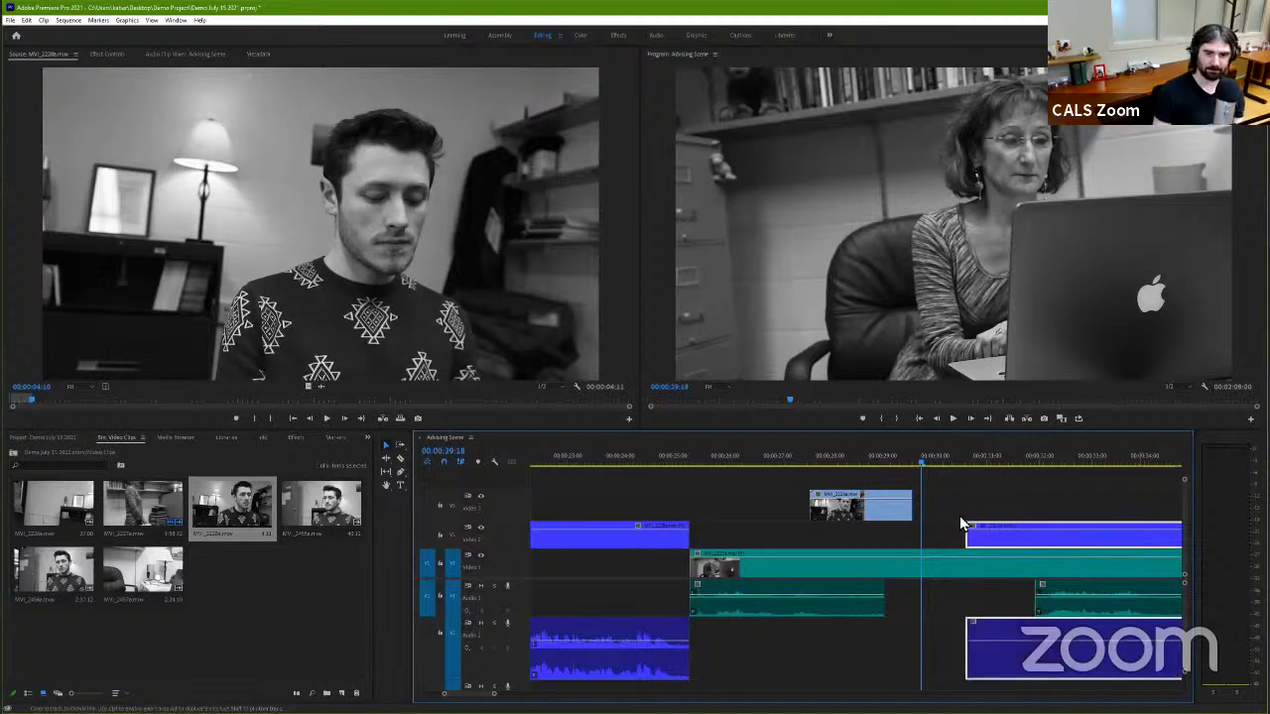
Step: Play back the extended V2 clip from around 00:00:28, undo one change, and review the edit again
left_click(862, 452)
left_click(826, 454)
key("space")
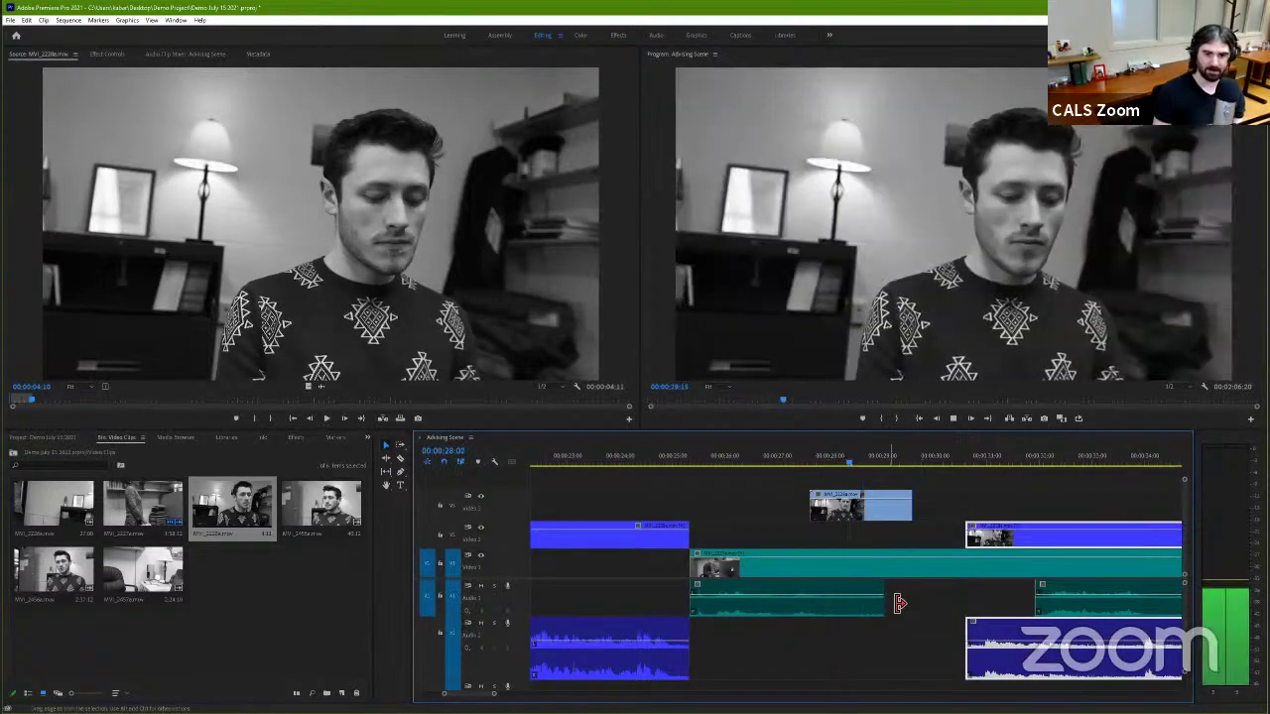
key("space")
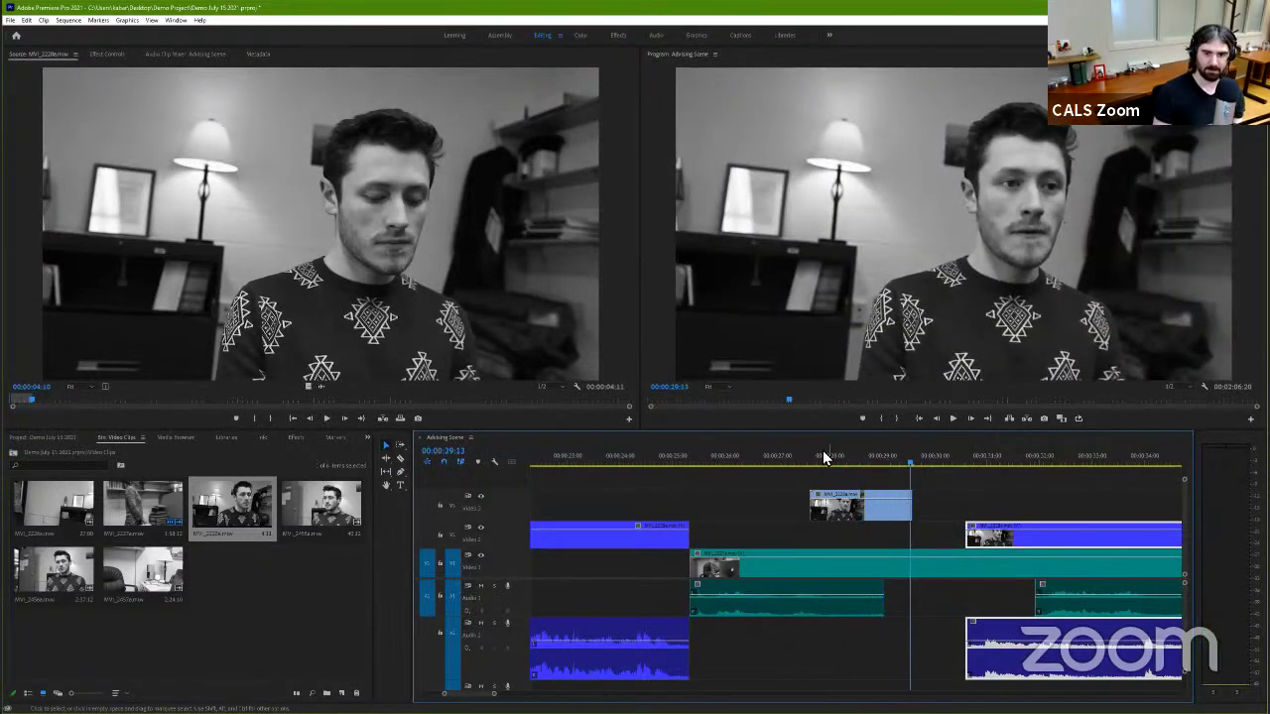
left_click_drag(874, 460, 850, 460)
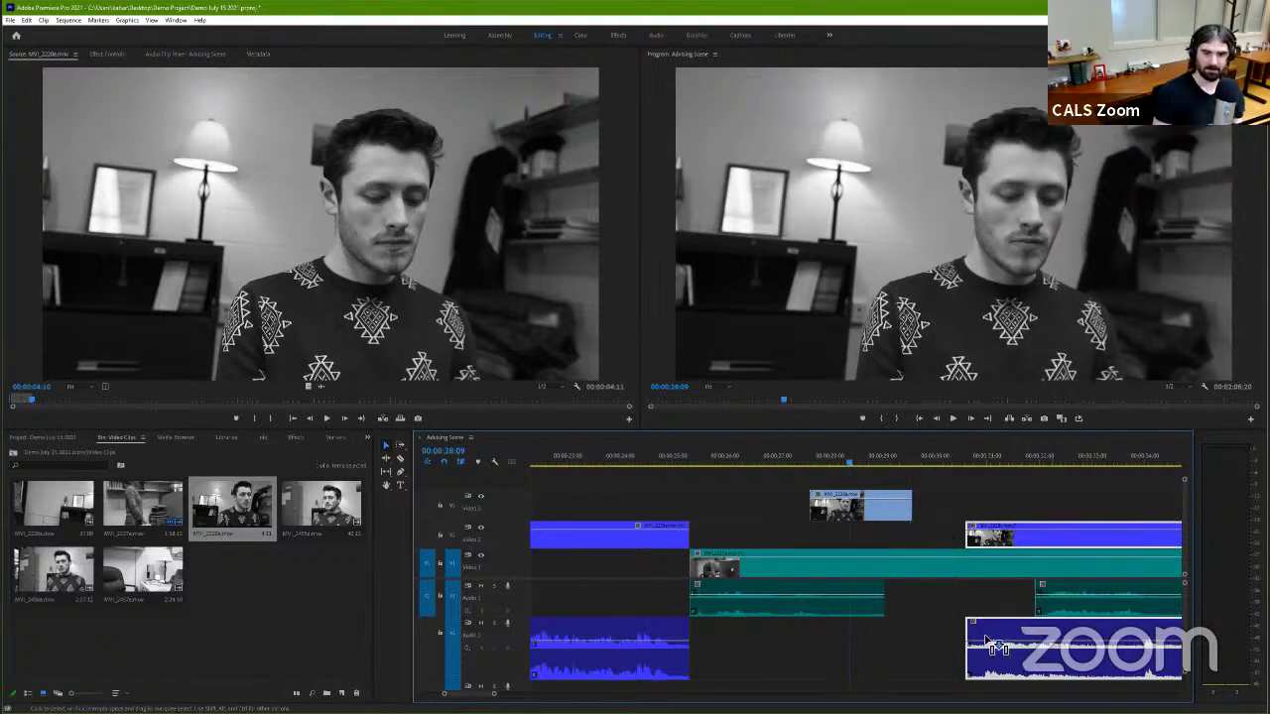
key("ctrl+z")
left_click(903, 459)
key("space")
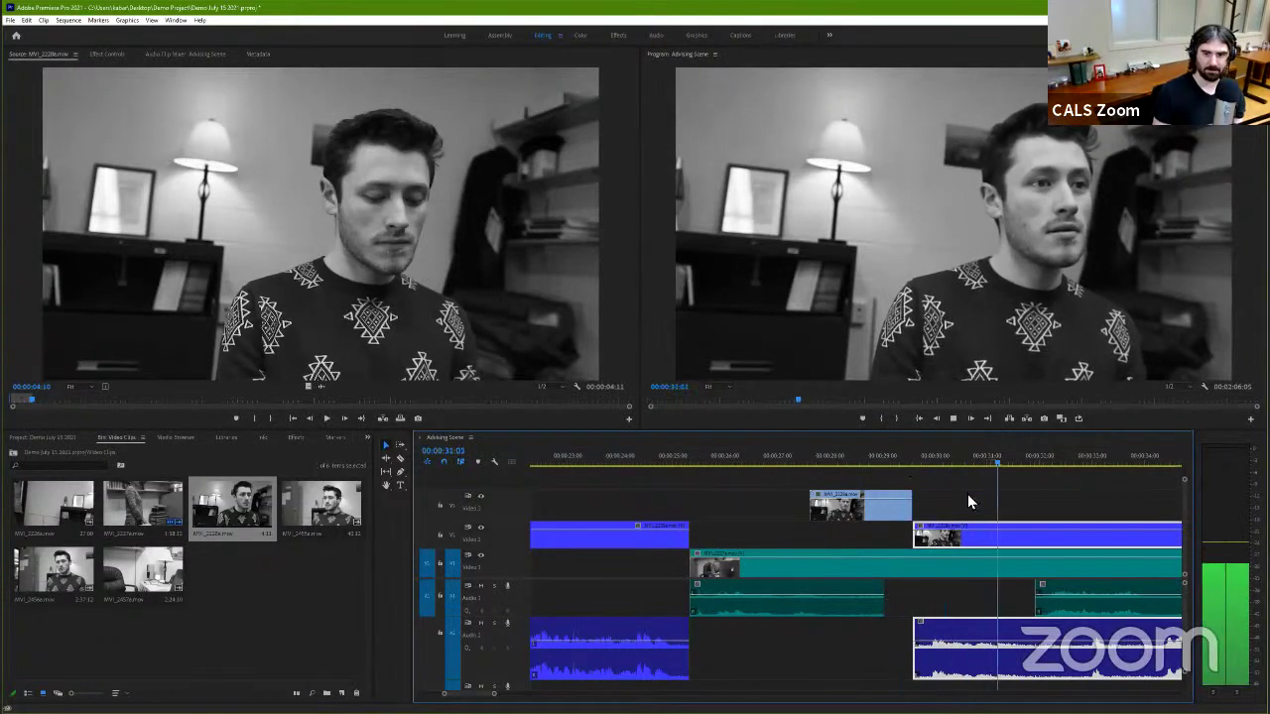
key("space")
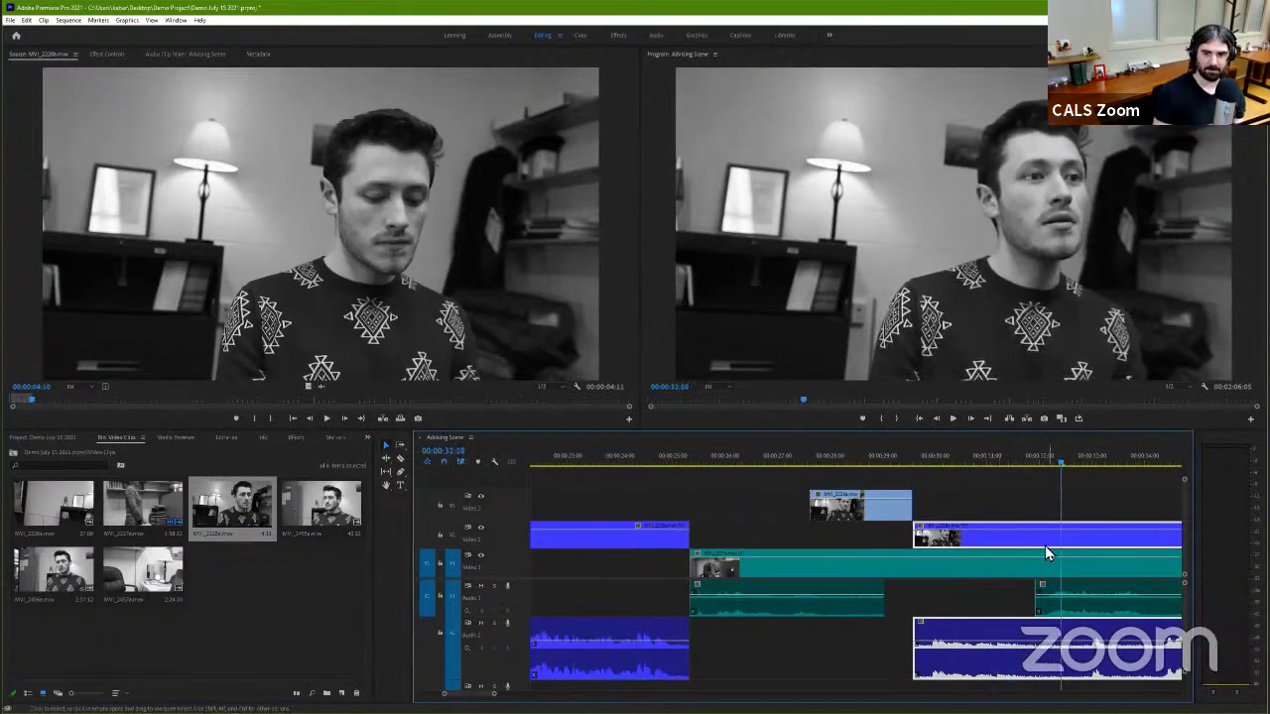
key("space")
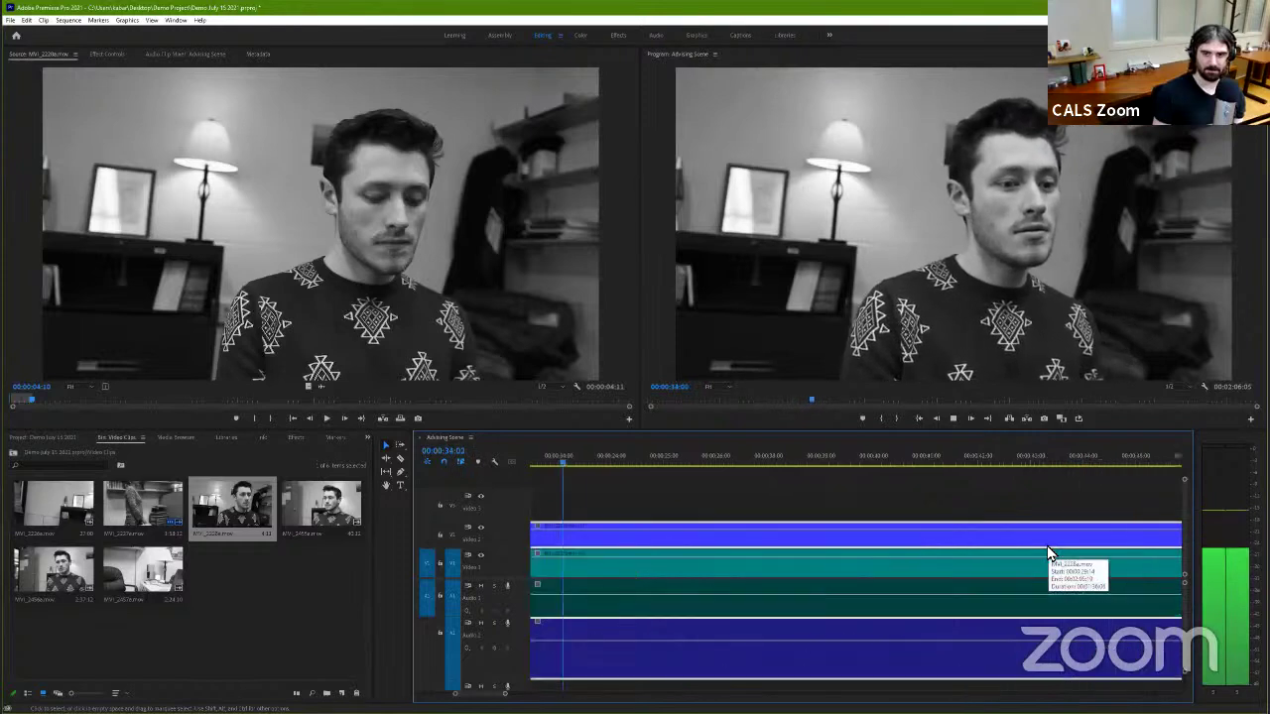
key("space")
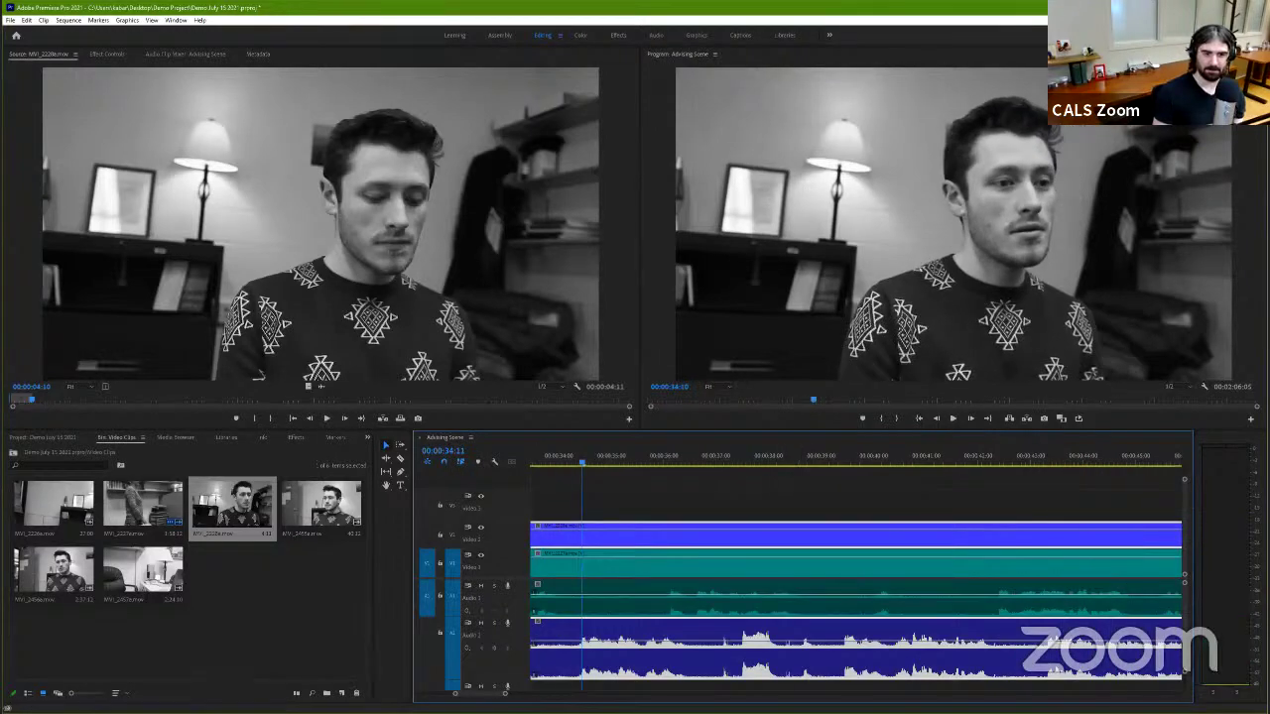
scroll(651, 687, "up", 2)
scroll(651, 687, "up", 2)
scroll(652, 687, "up", 2)
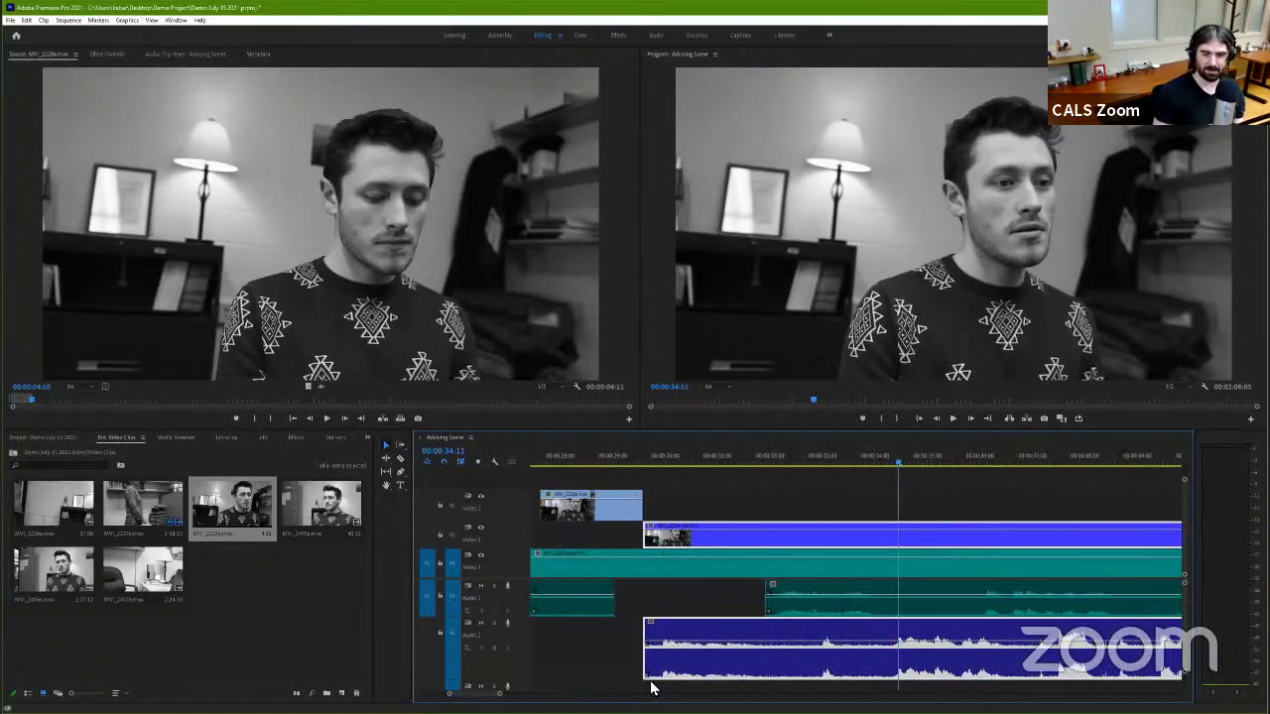
left_click(1039, 462)
left_click(1060, 462)
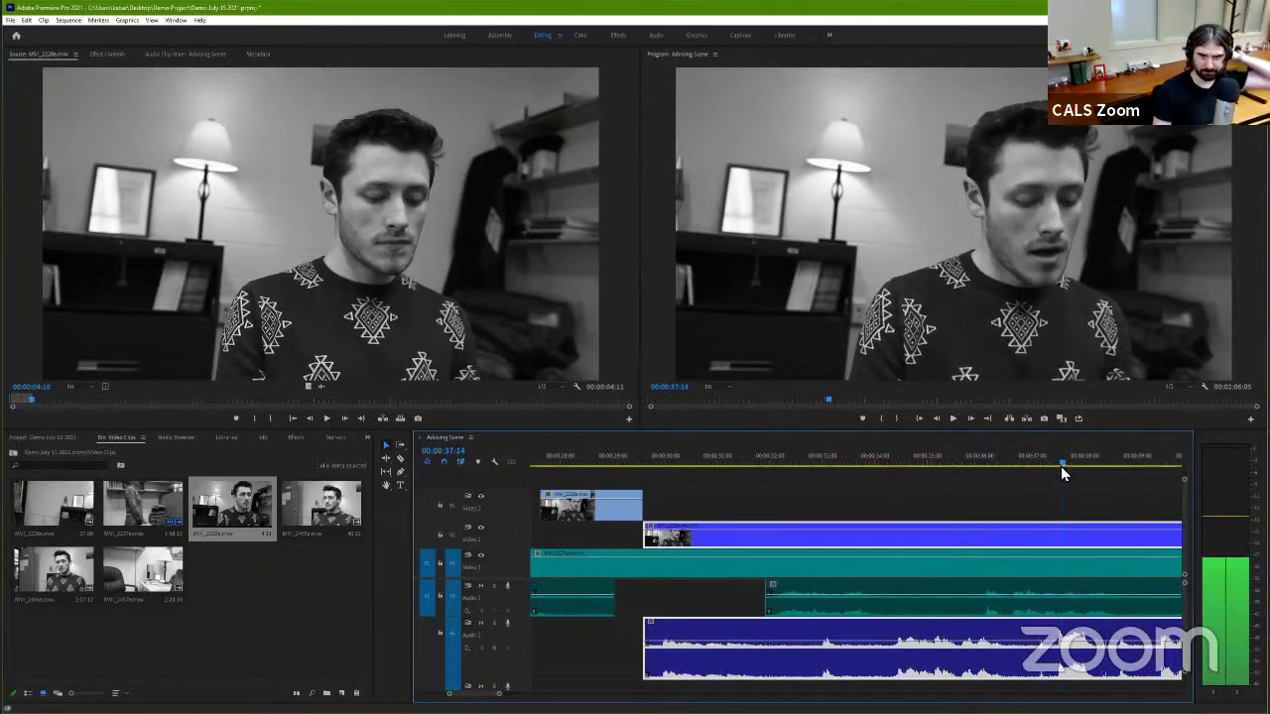
left_click(606, 510)
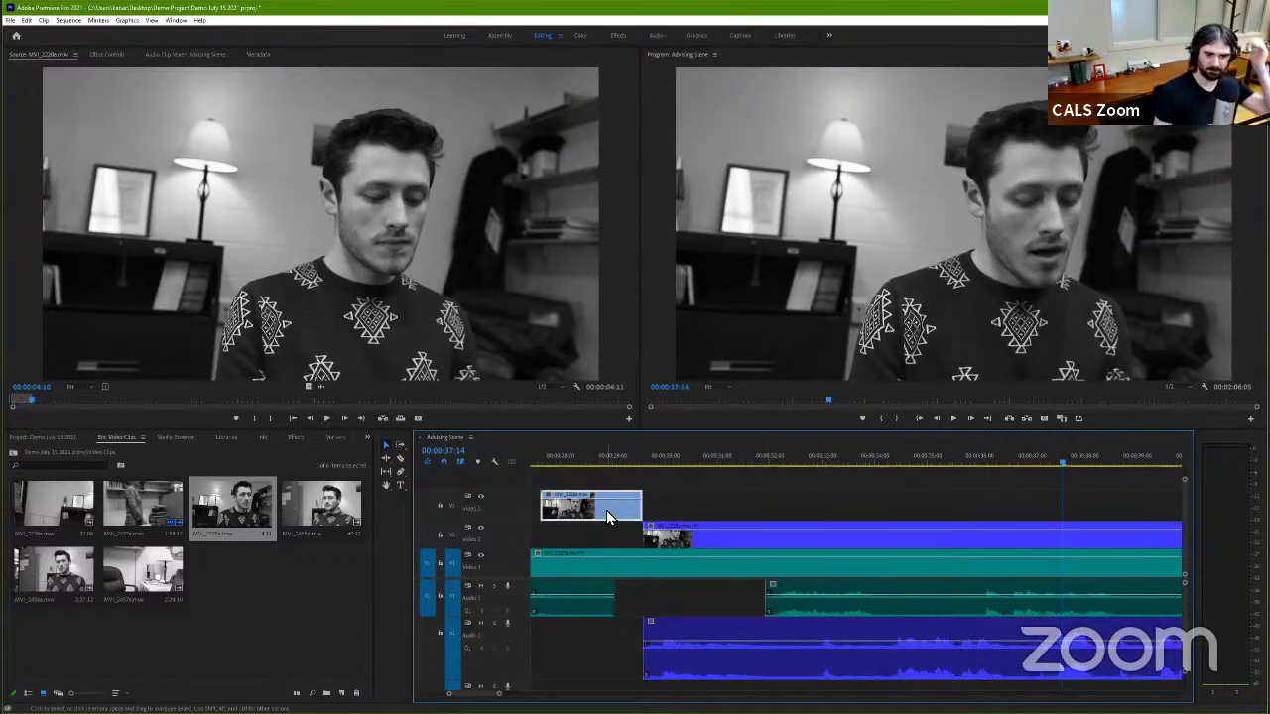
left_click_drag(604, 522, 606, 536)
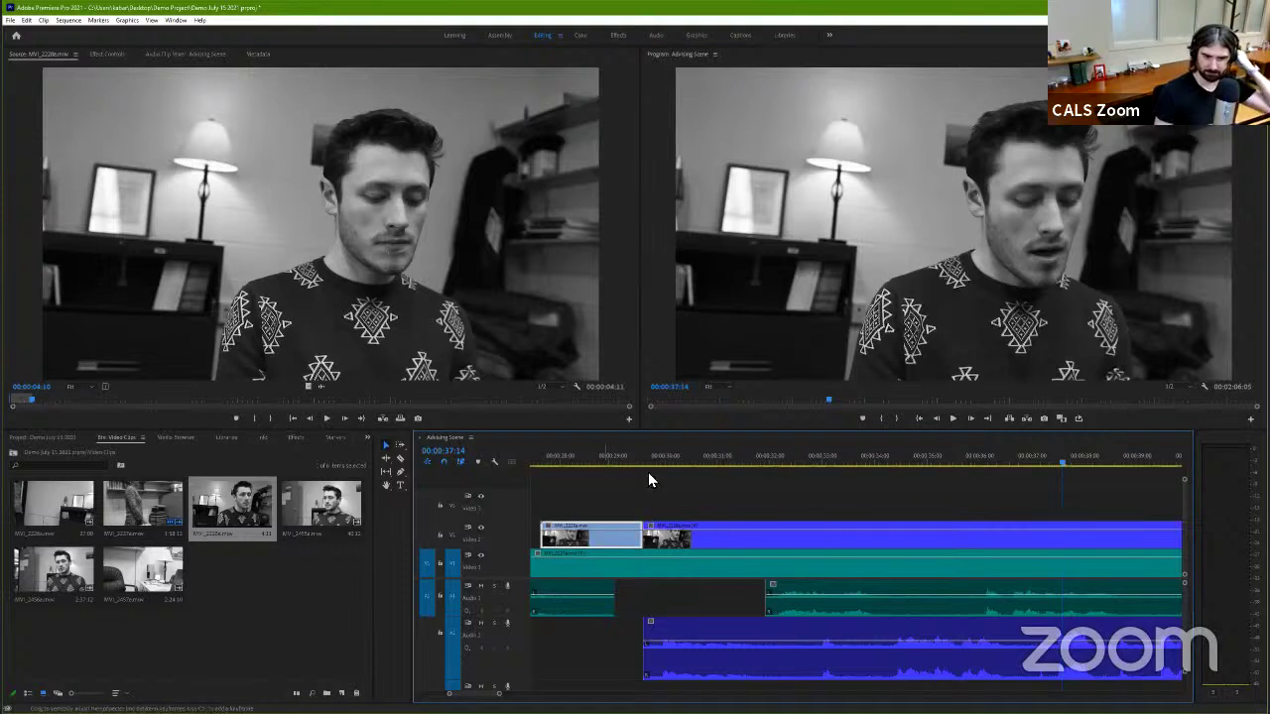
key("ctrl+z")
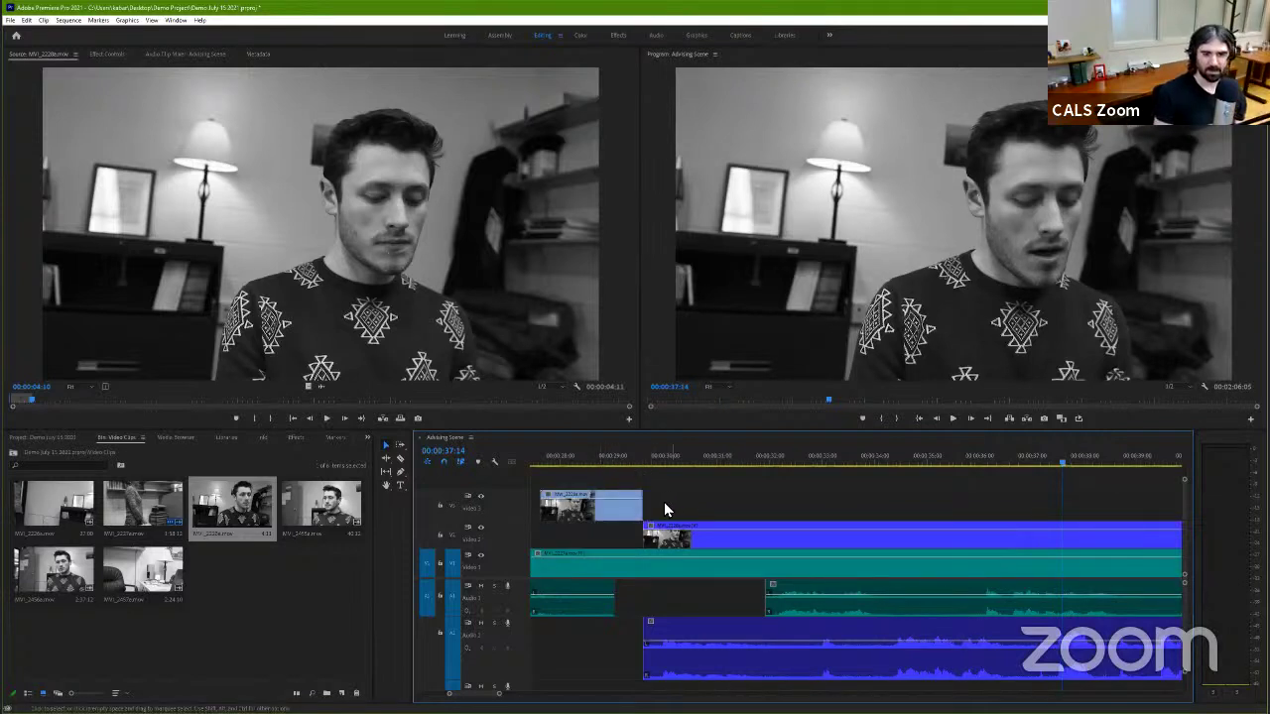
left_click(626, 462)
key("space")
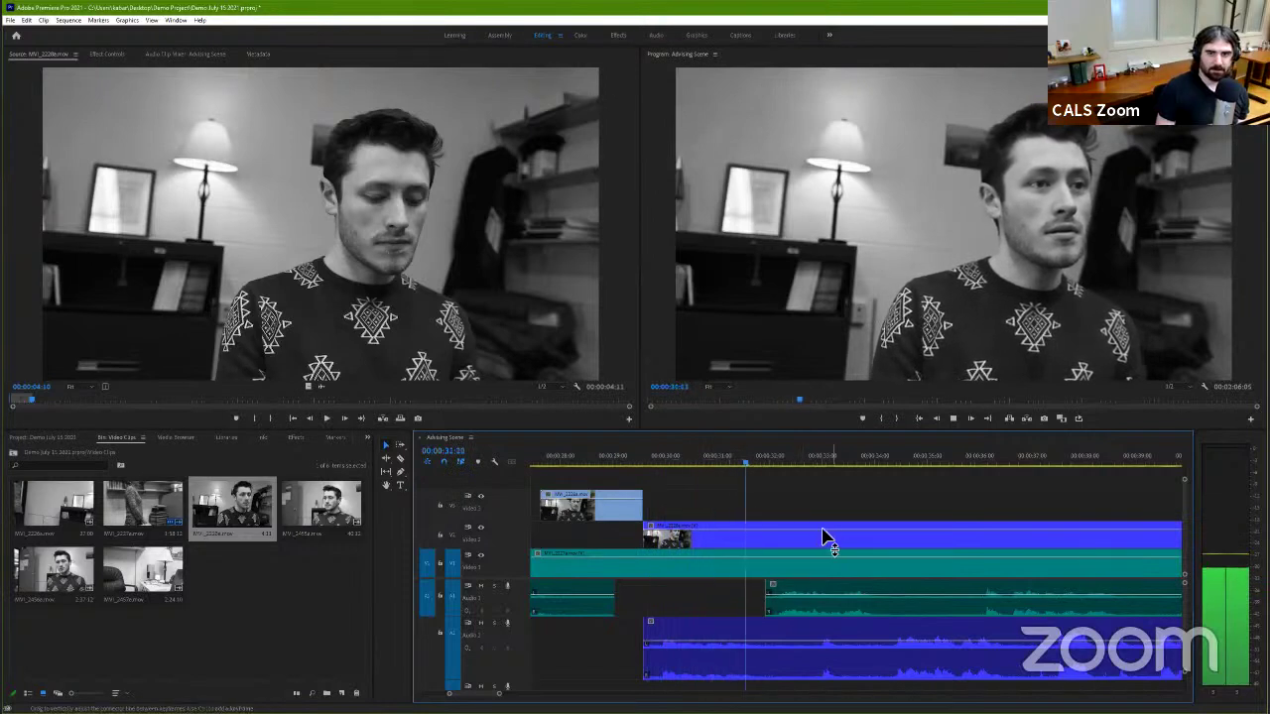
key("space")
left_click_drag(642, 460, 592, 462)
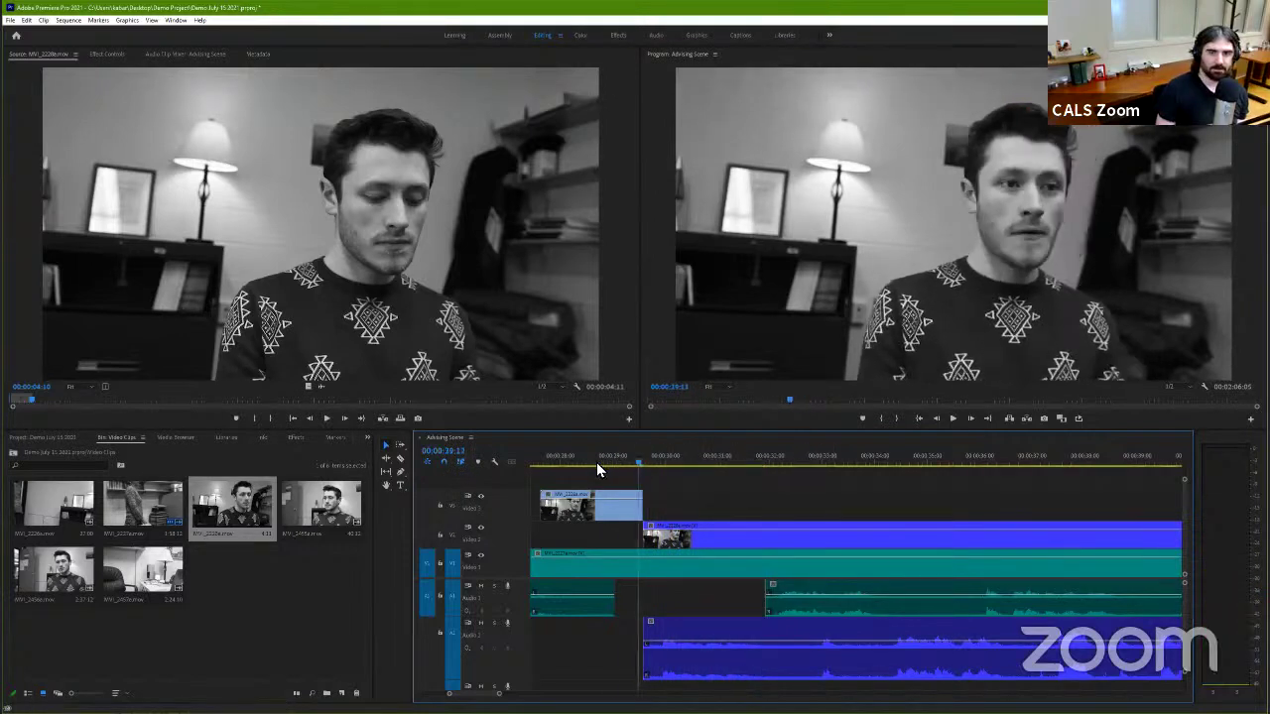
left_click(561, 464)
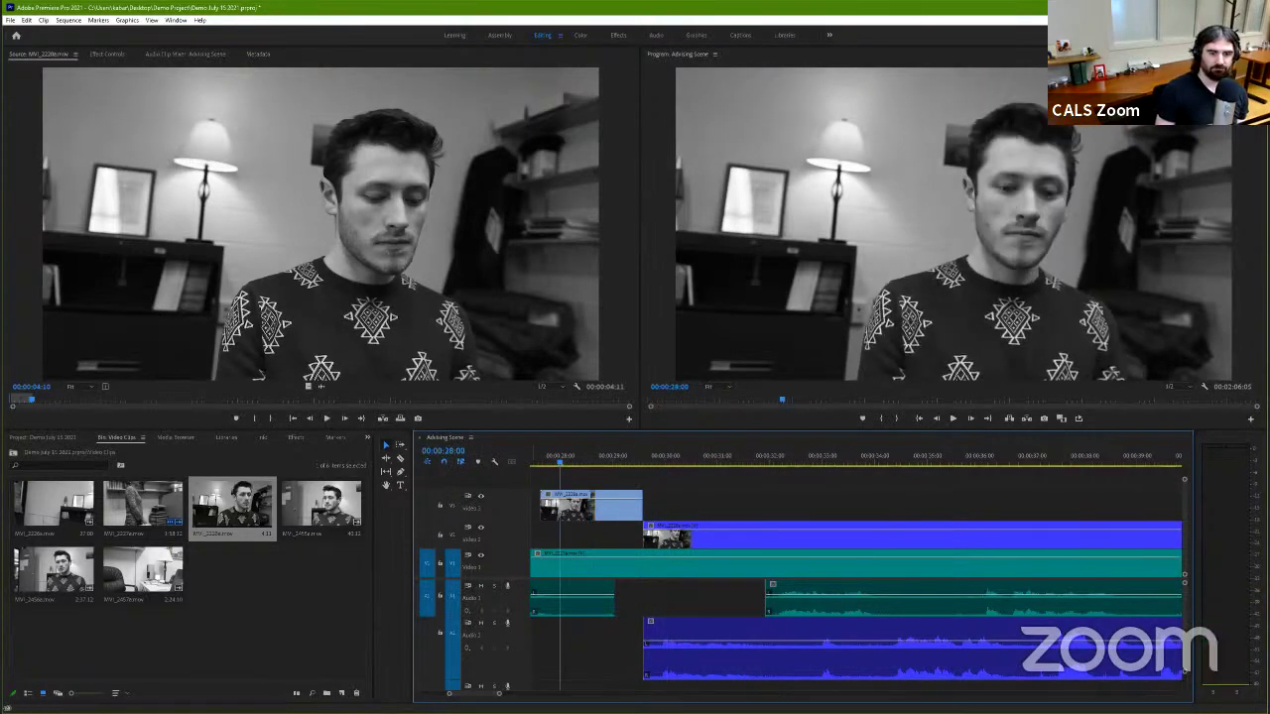
key("=")
Step: Zoom out to the whole sequence and use Track Select Forward to select clips from V2, V1 and a later point
key("=")
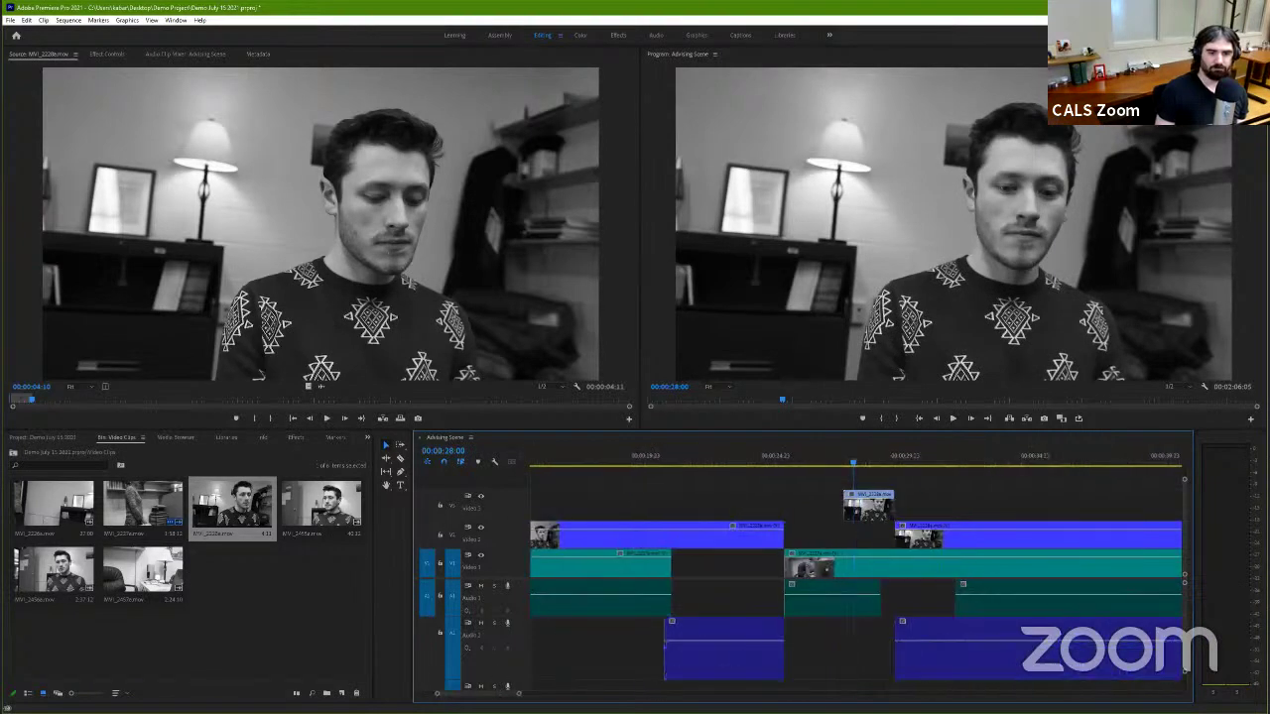
key("=")
key("=")
key("minus")
key("minus")
key("minus")
key("minus")
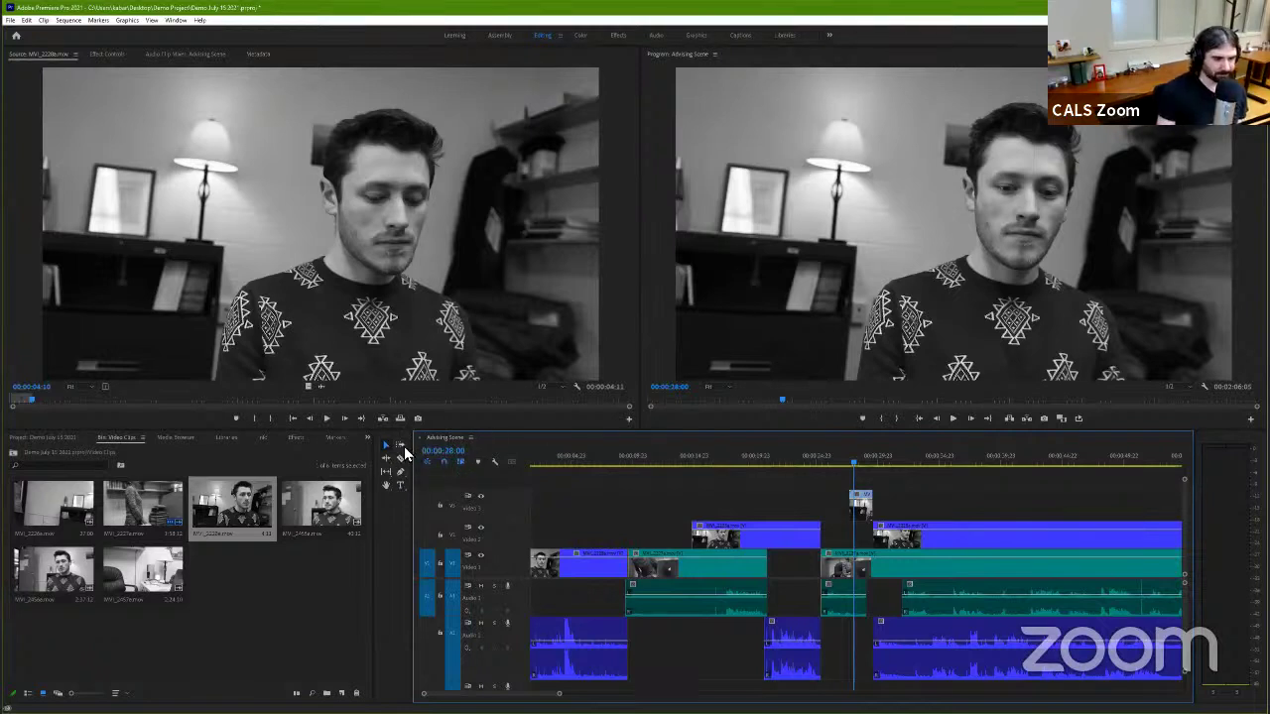
left_click(404, 448)
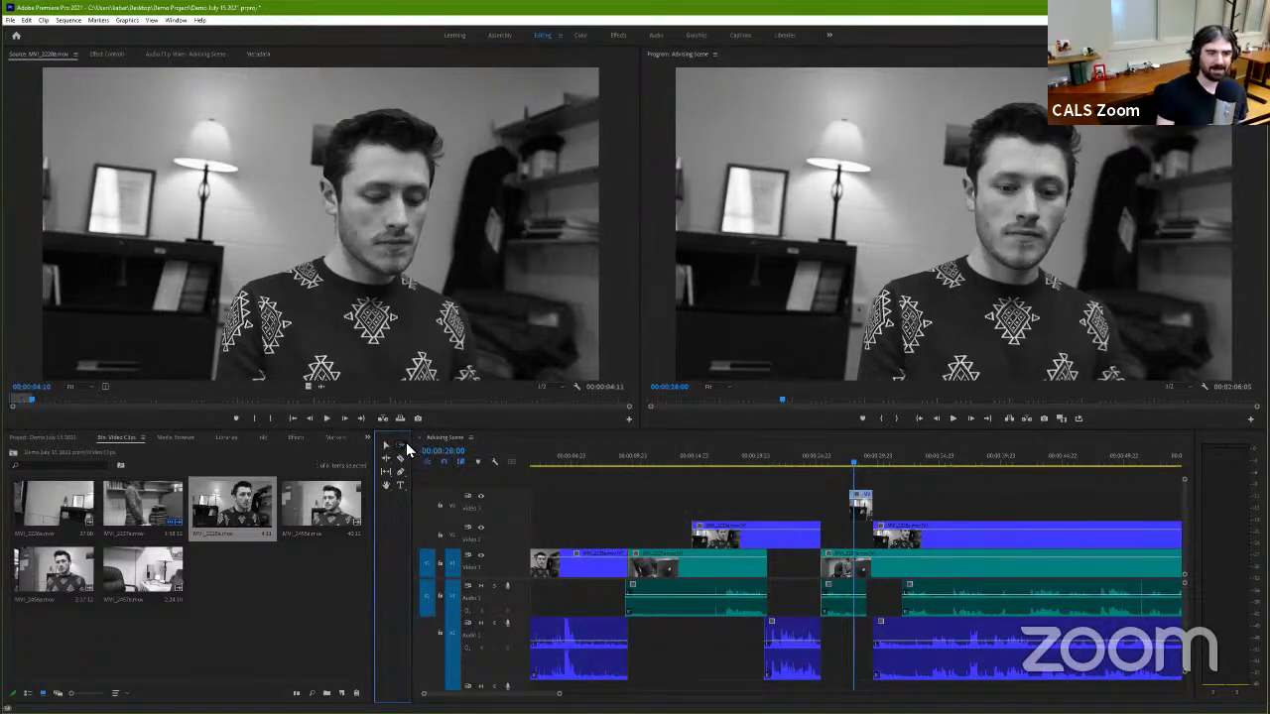
left_click(1002, 543)
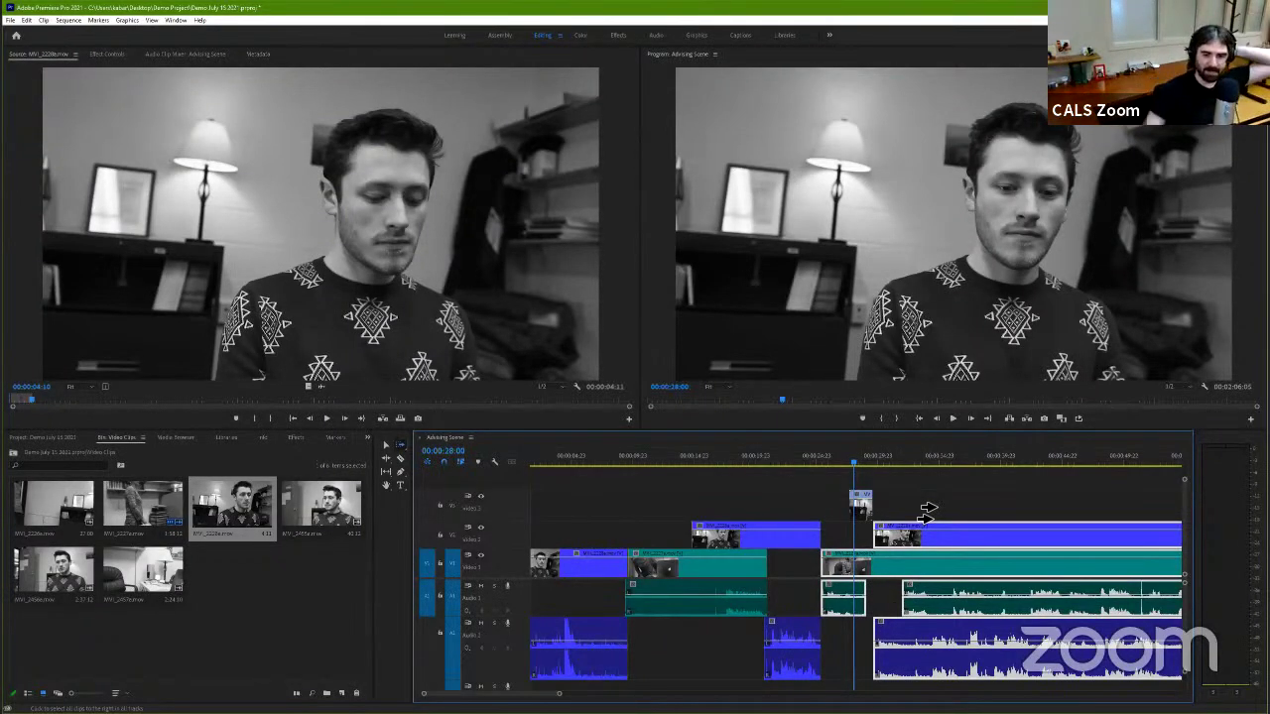
left_click(727, 557)
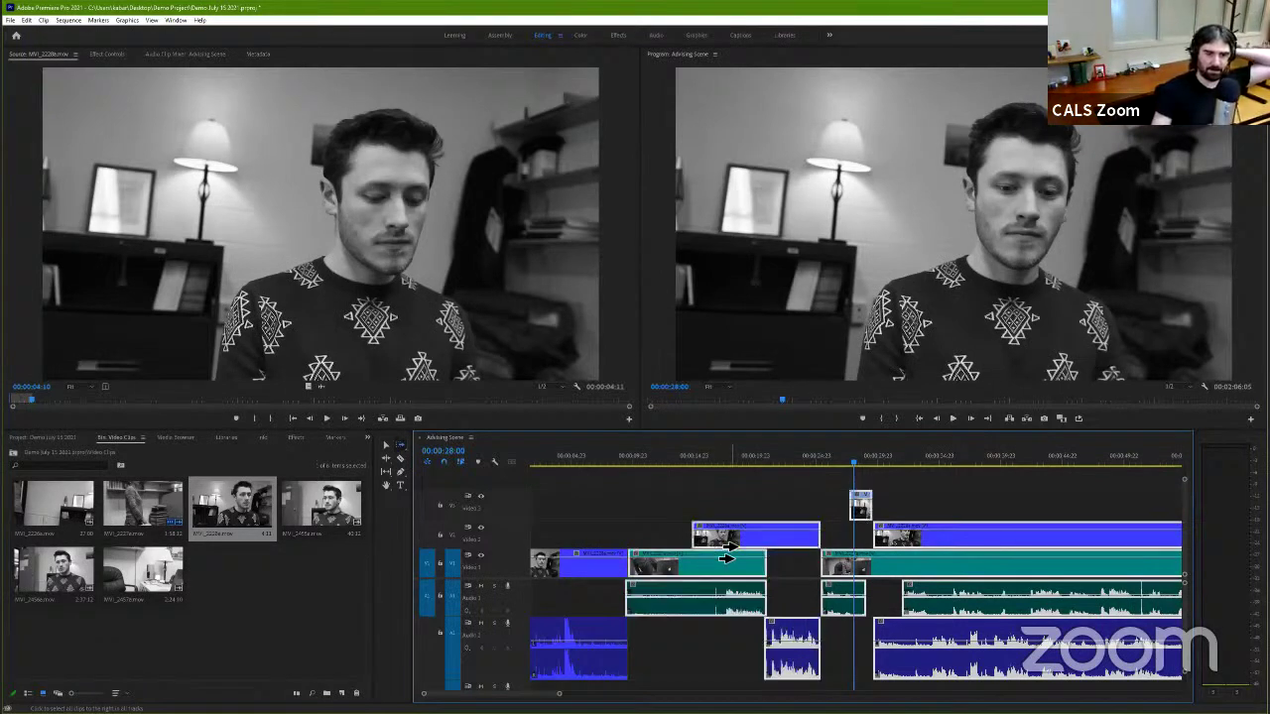
left_click(812, 609)
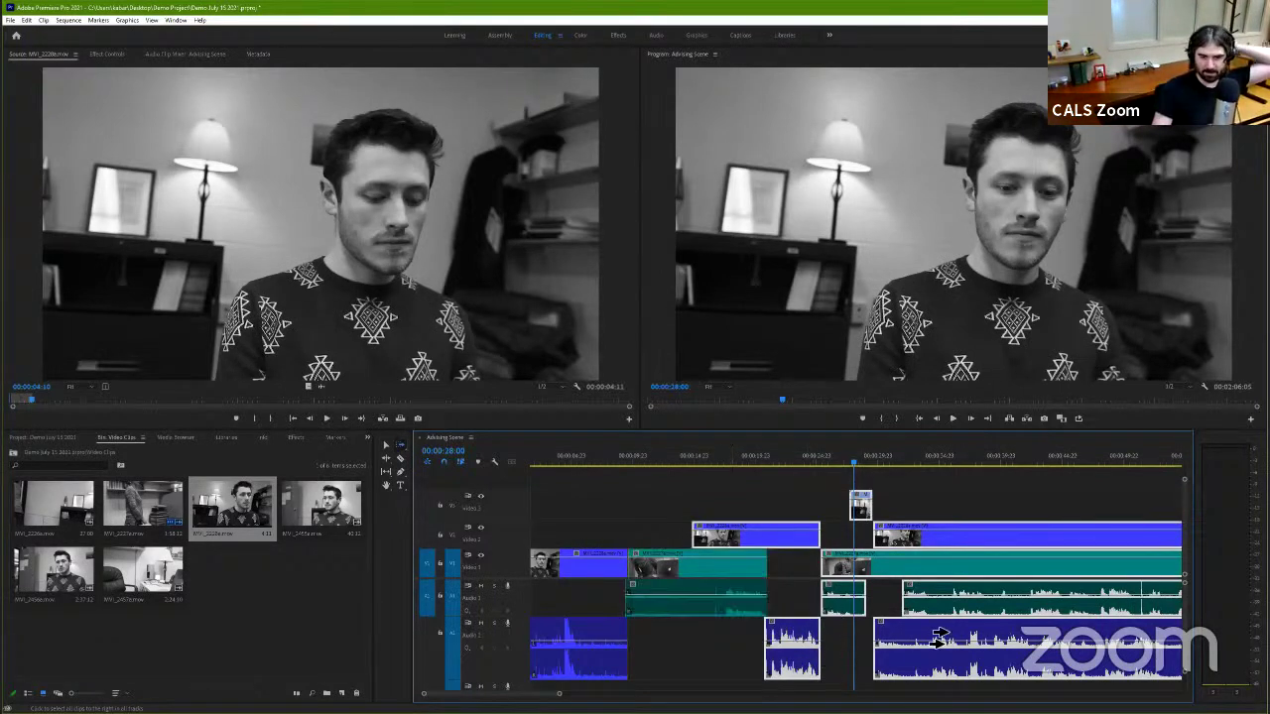
Step: Switch to Track Select Backward and select clips before two points, then bring up the trimming tools
left_click(403, 446)
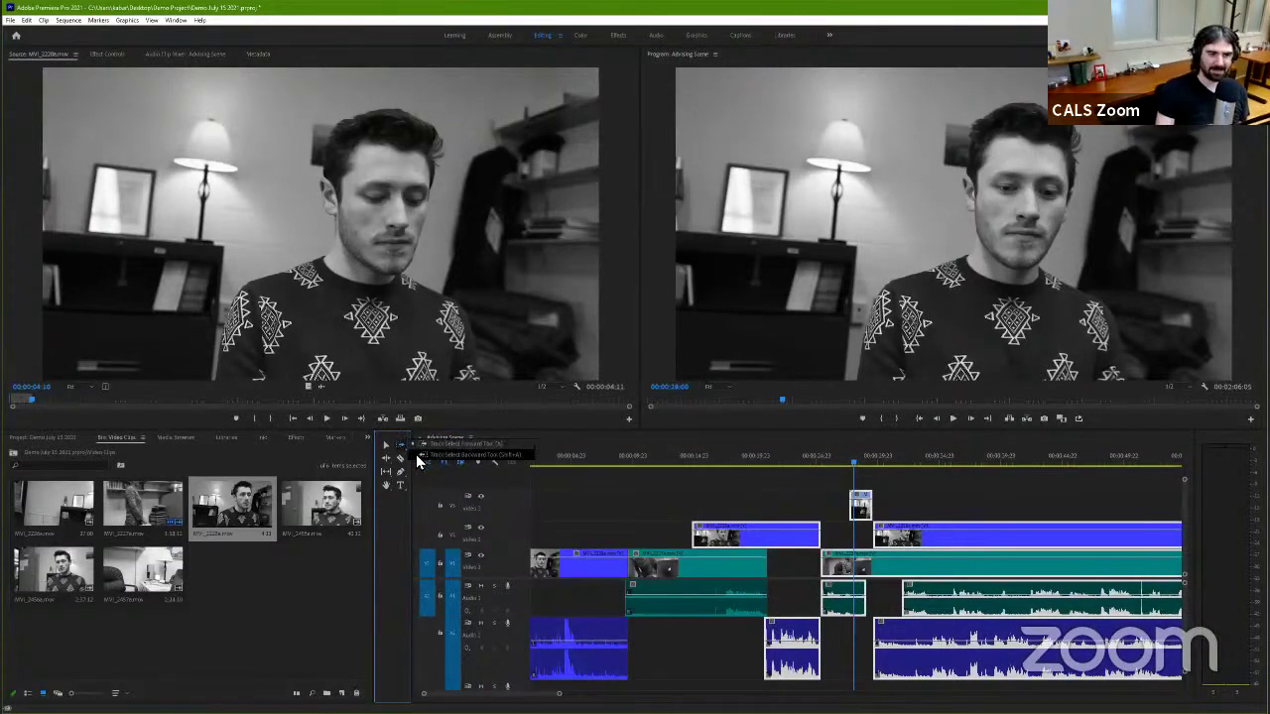
left_click(416, 454)
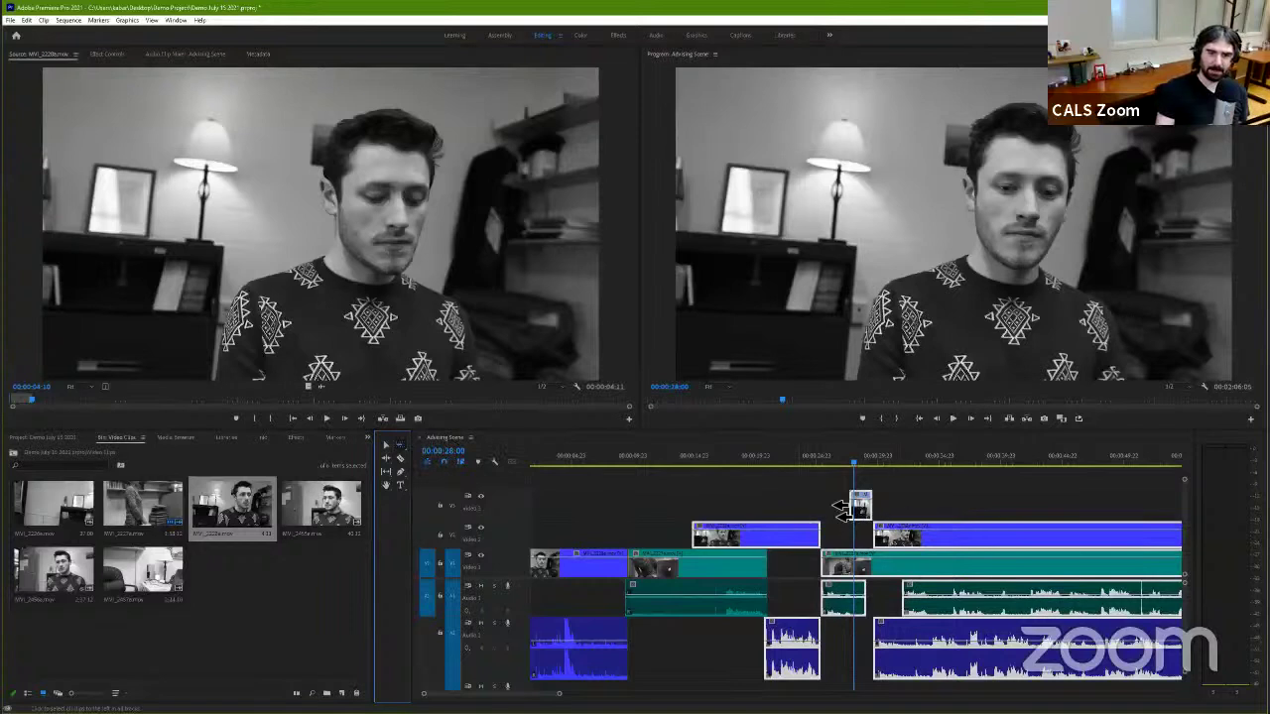
left_click(851, 508)
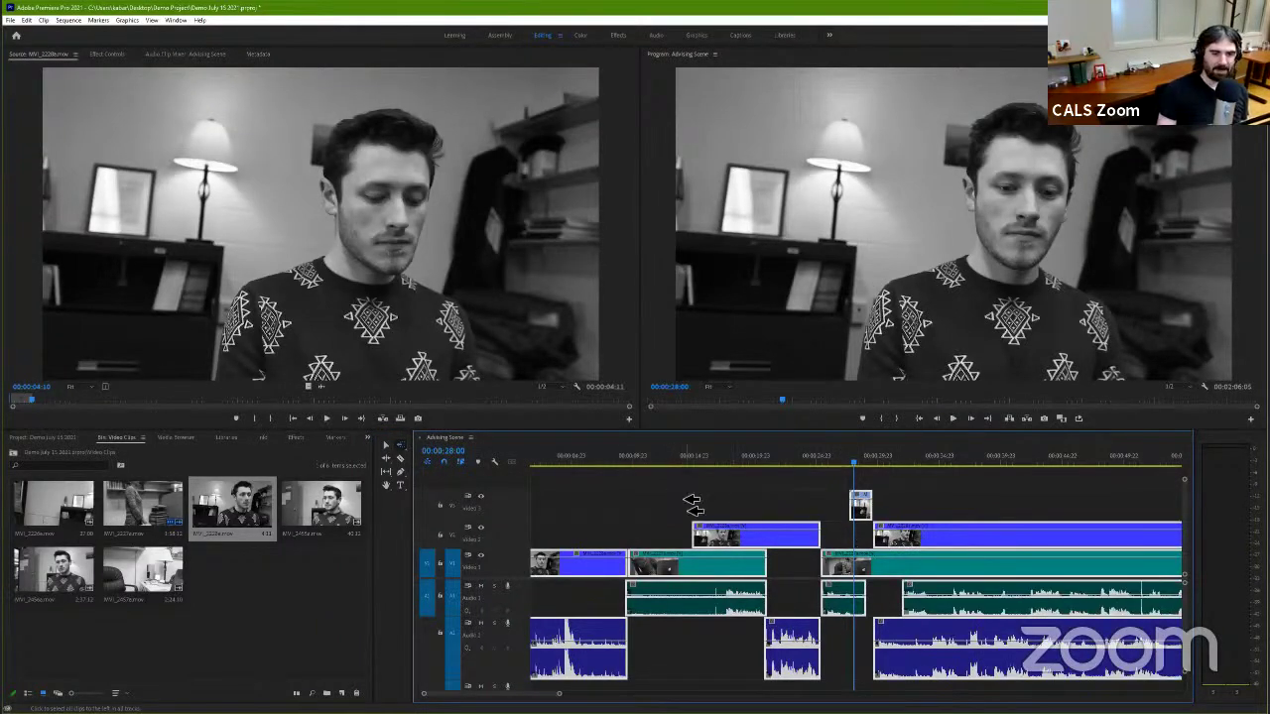
left_click(689, 504)
left_click(386, 476)
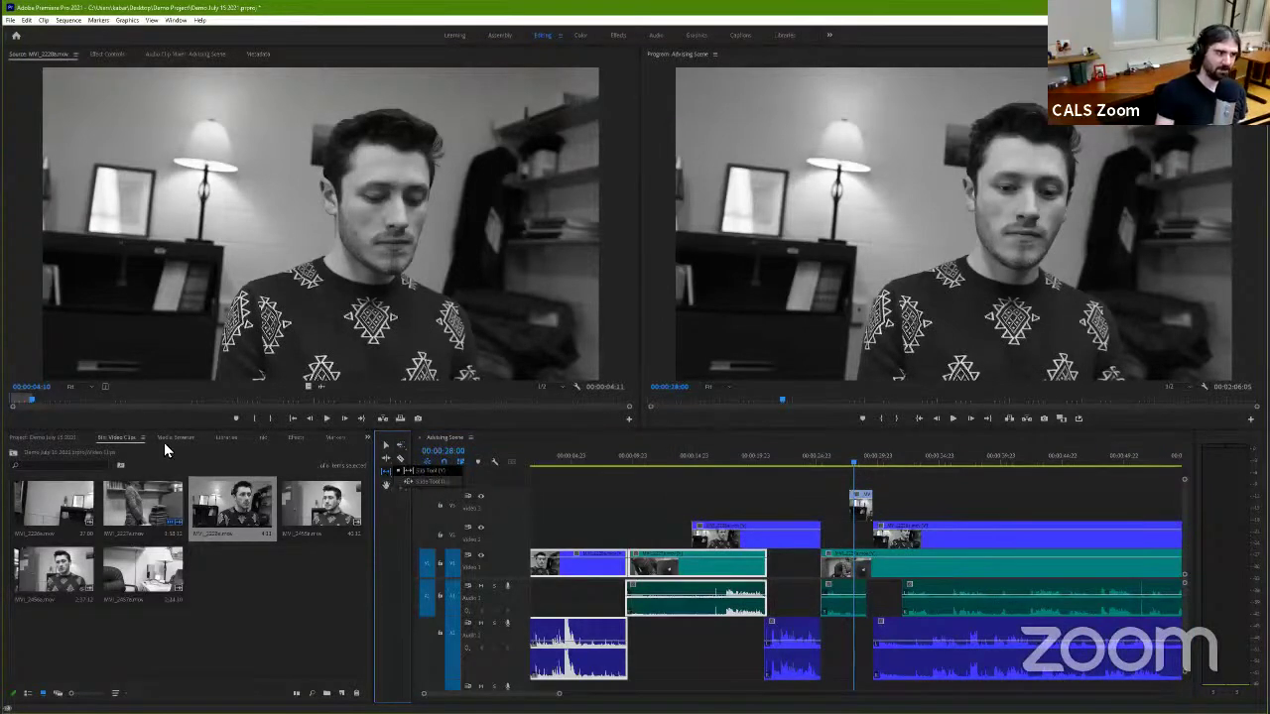
Step: Slip the short MVI_2228 clip on V3 left so it shows a different stretch of footage
left_click(431, 468)
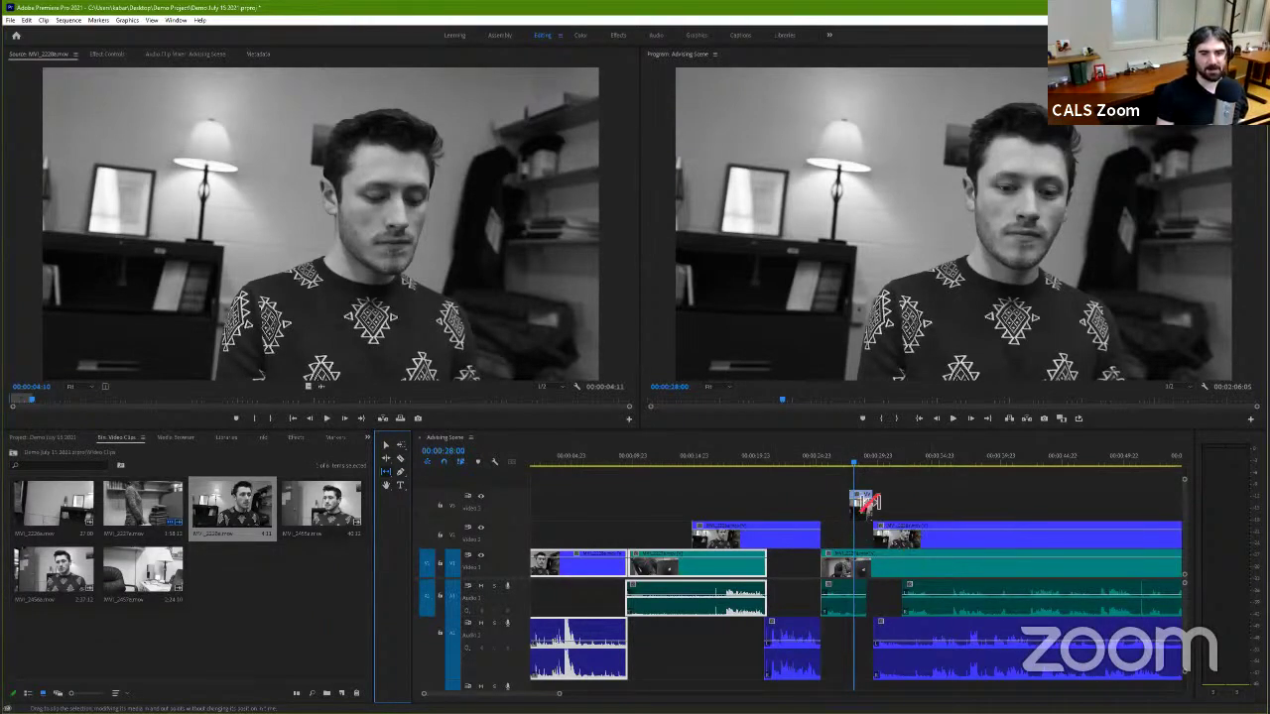
left_click(862, 462)
left_click_drag(862, 470, 850, 465)
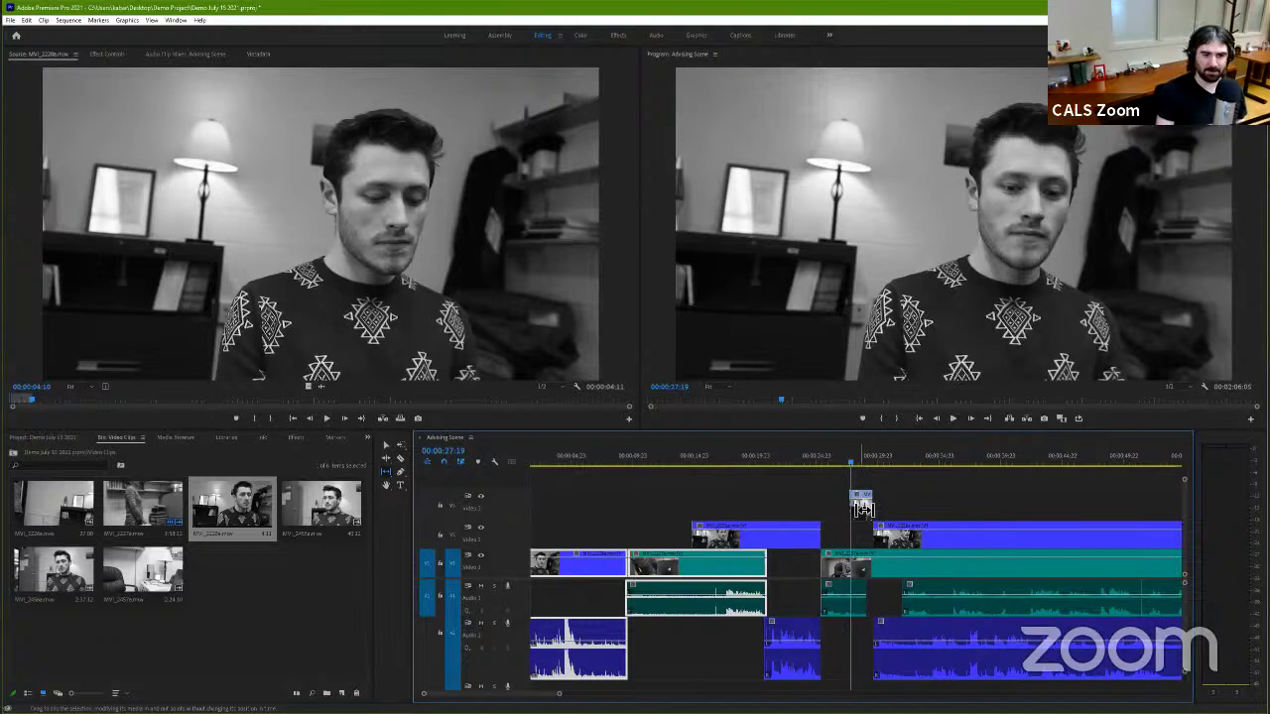
left_click(862, 508)
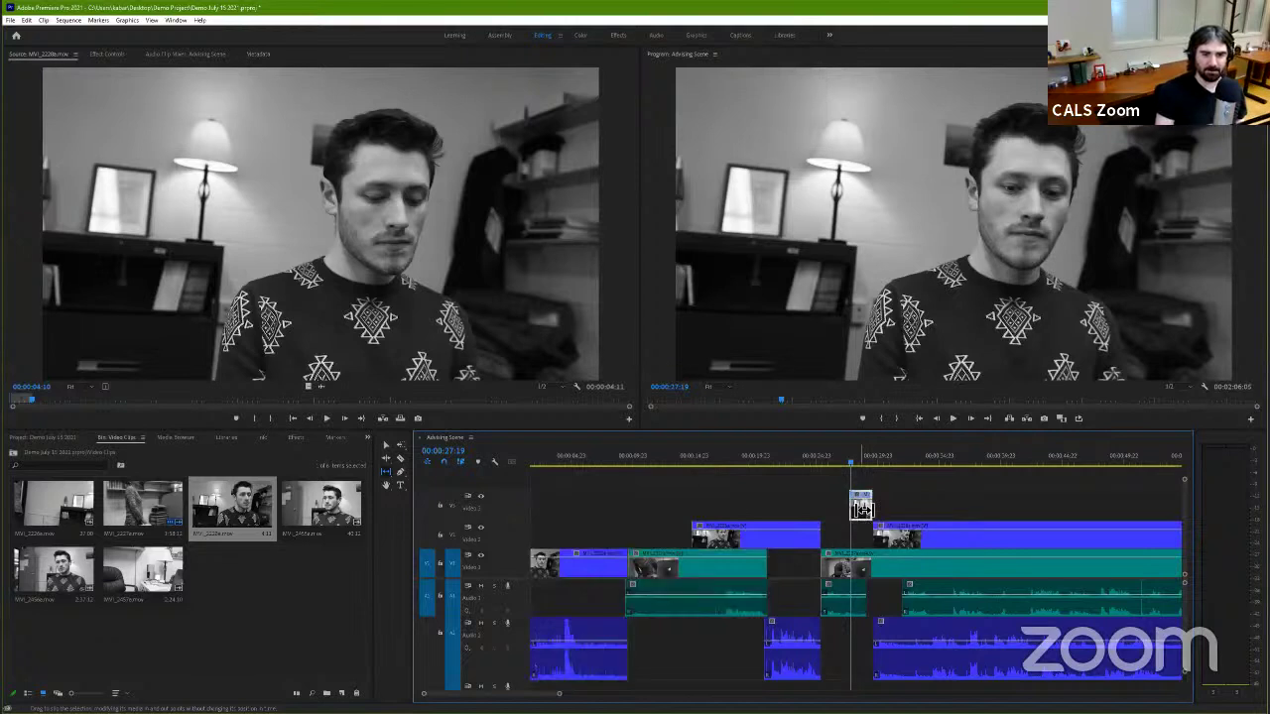
left_click_drag(862, 508, 830, 514)
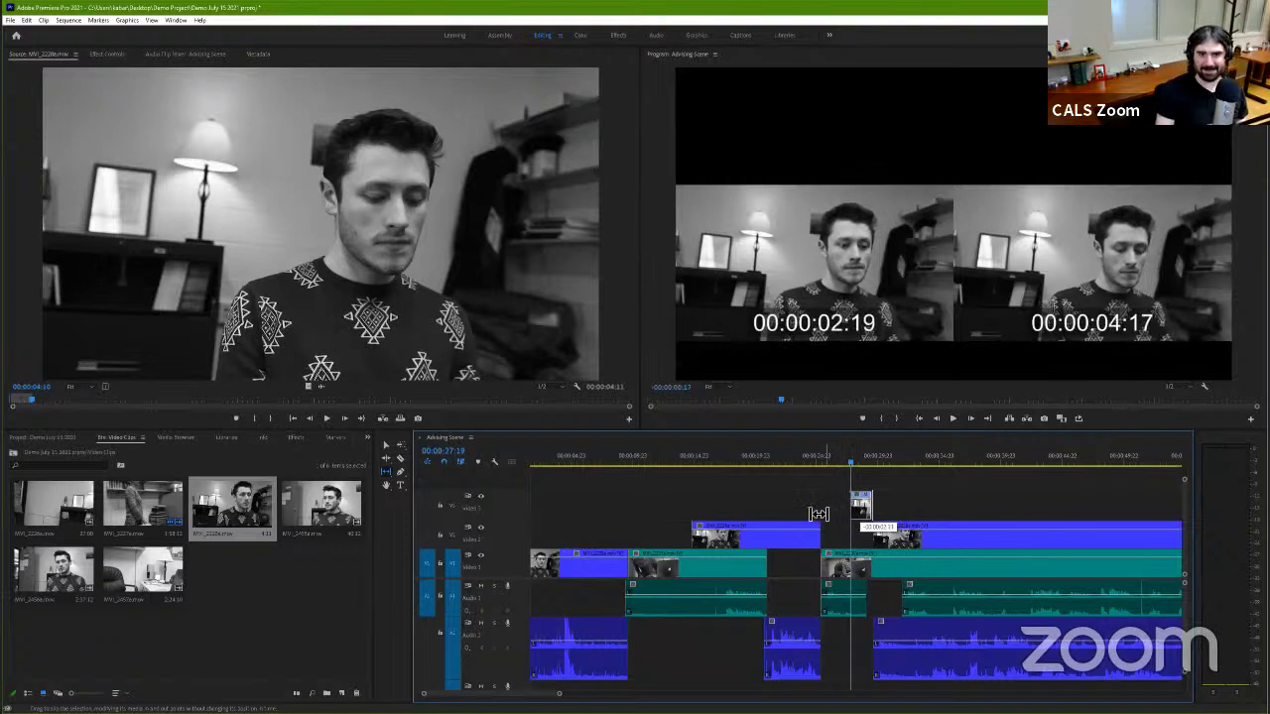
mouse_move(830, 513)
left_mouse_down()
mouse_move(851, 512)
mouse_move(815, 514)
left_mouse_up()
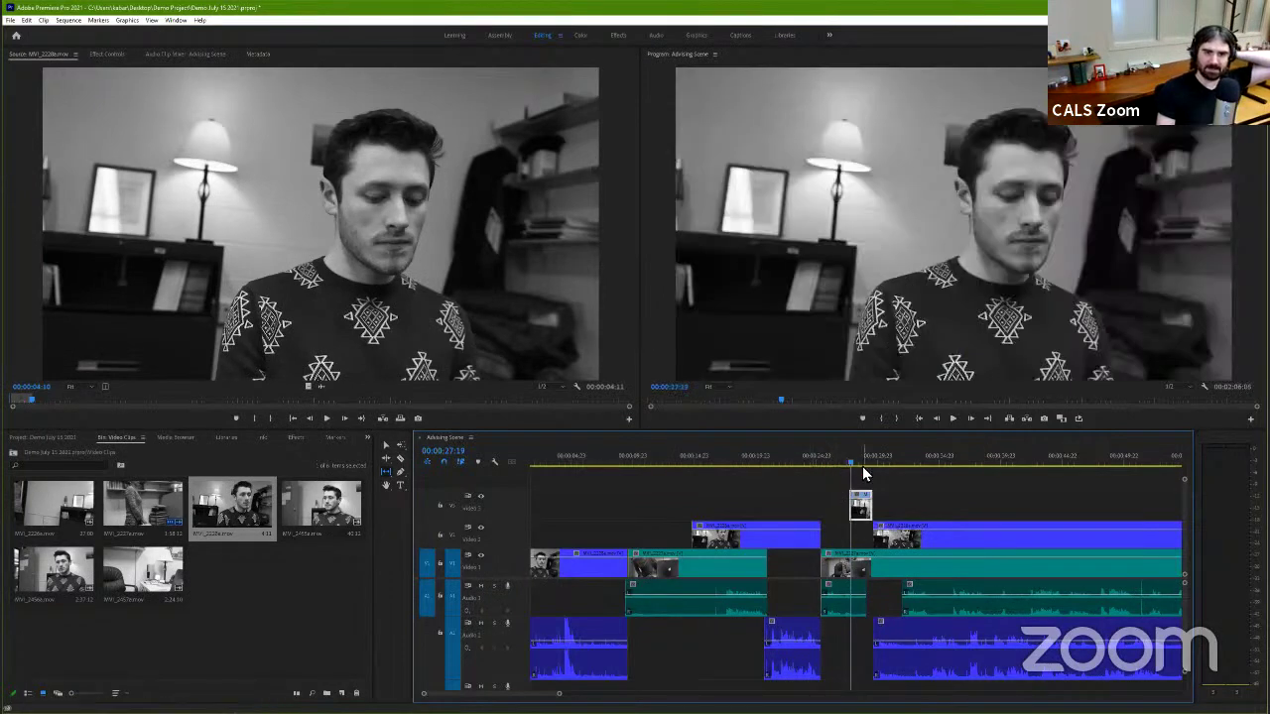
mouse_move(862, 462)
left_mouse_down()
mouse_move(838, 462)
mouse_move(887, 464)
mouse_move(840, 464)
left_mouse_up()
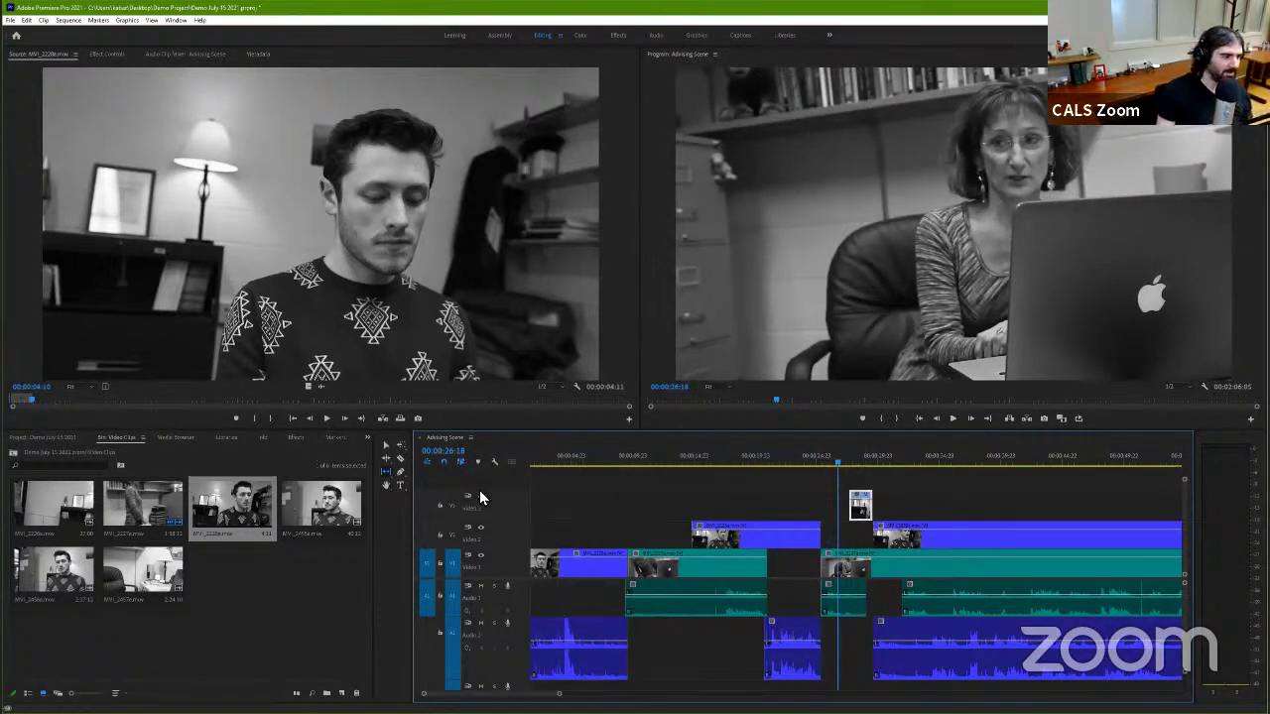
Step: Move the short MVI_2228 clip from V3 down onto V2
left_click(389, 480)
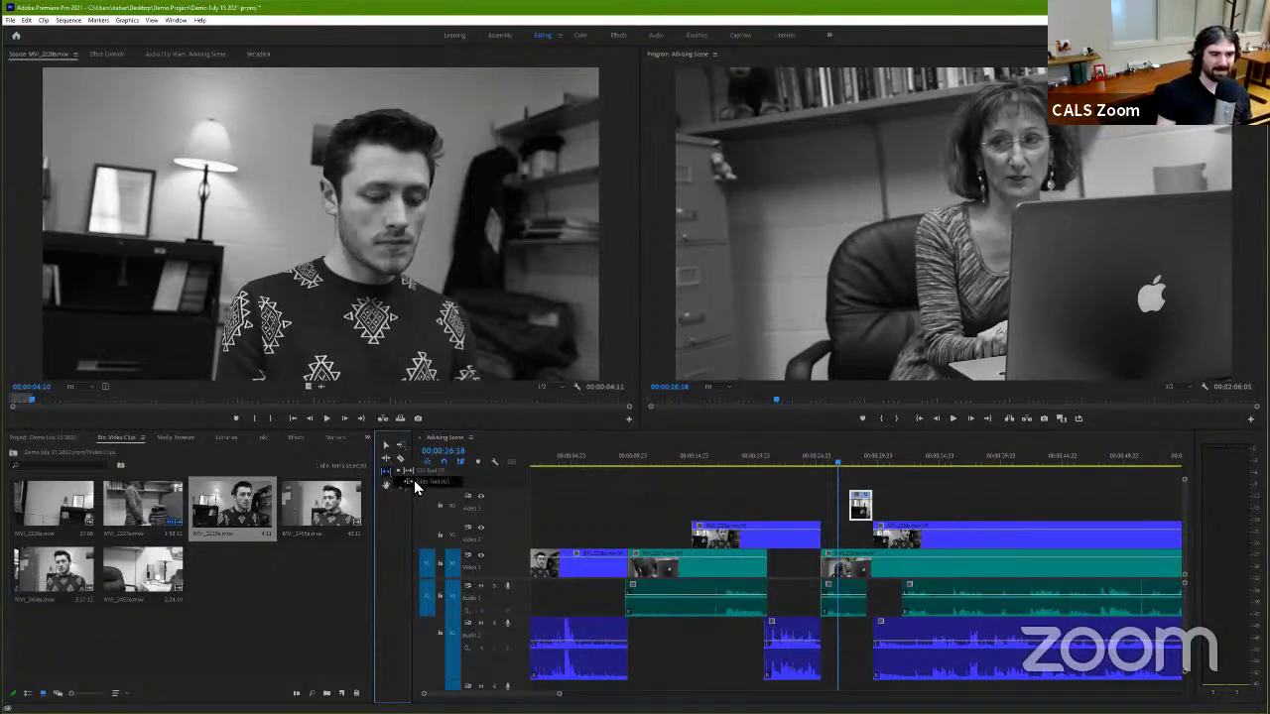
left_click(414, 480)
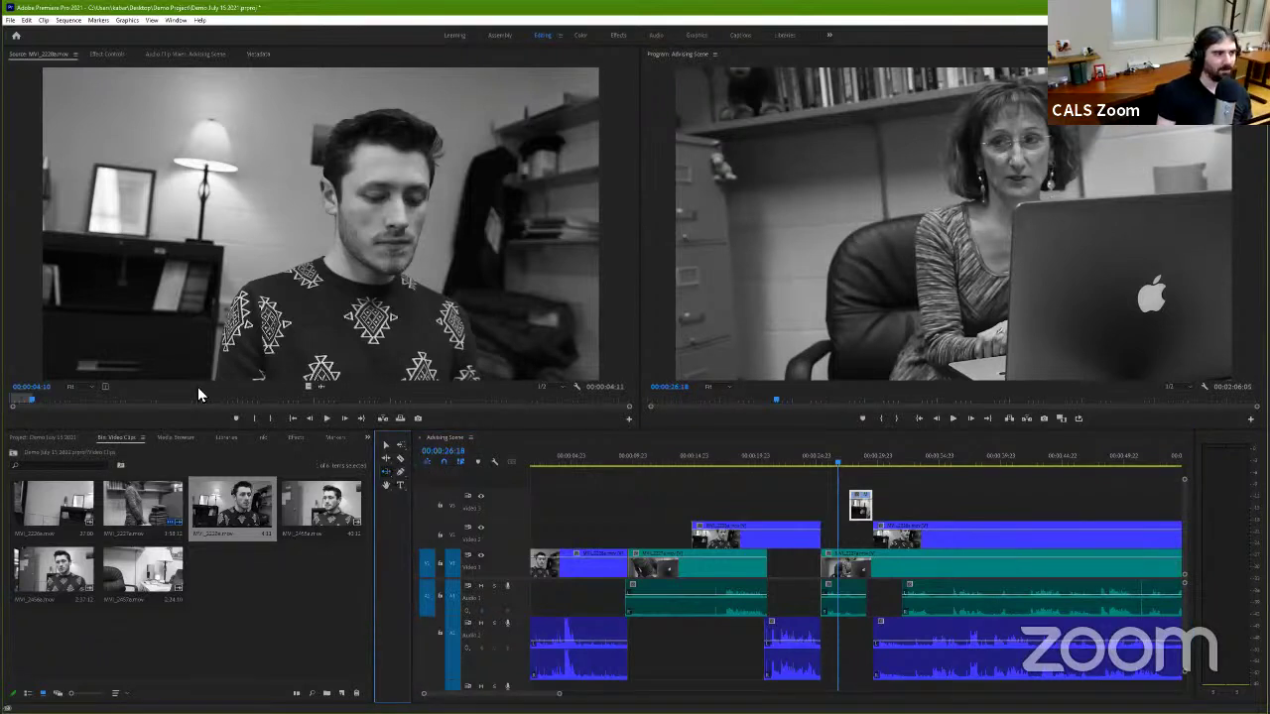
left_click(387, 480)
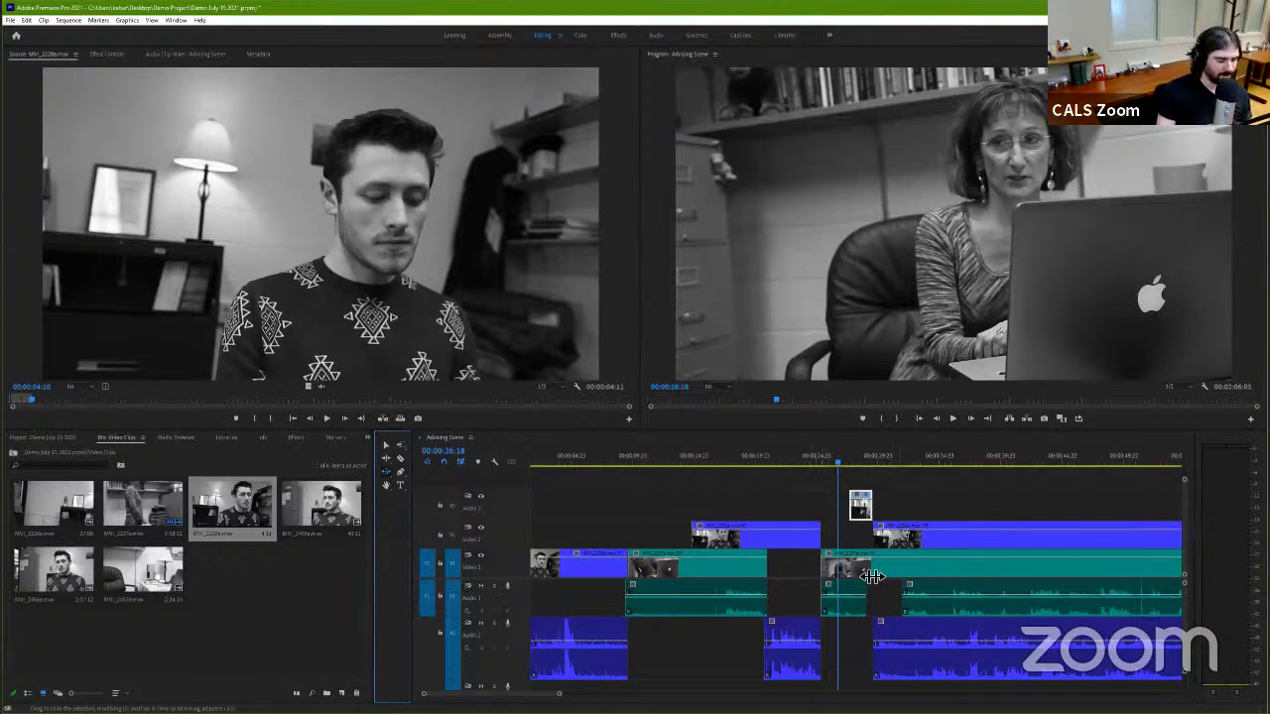
key("v")
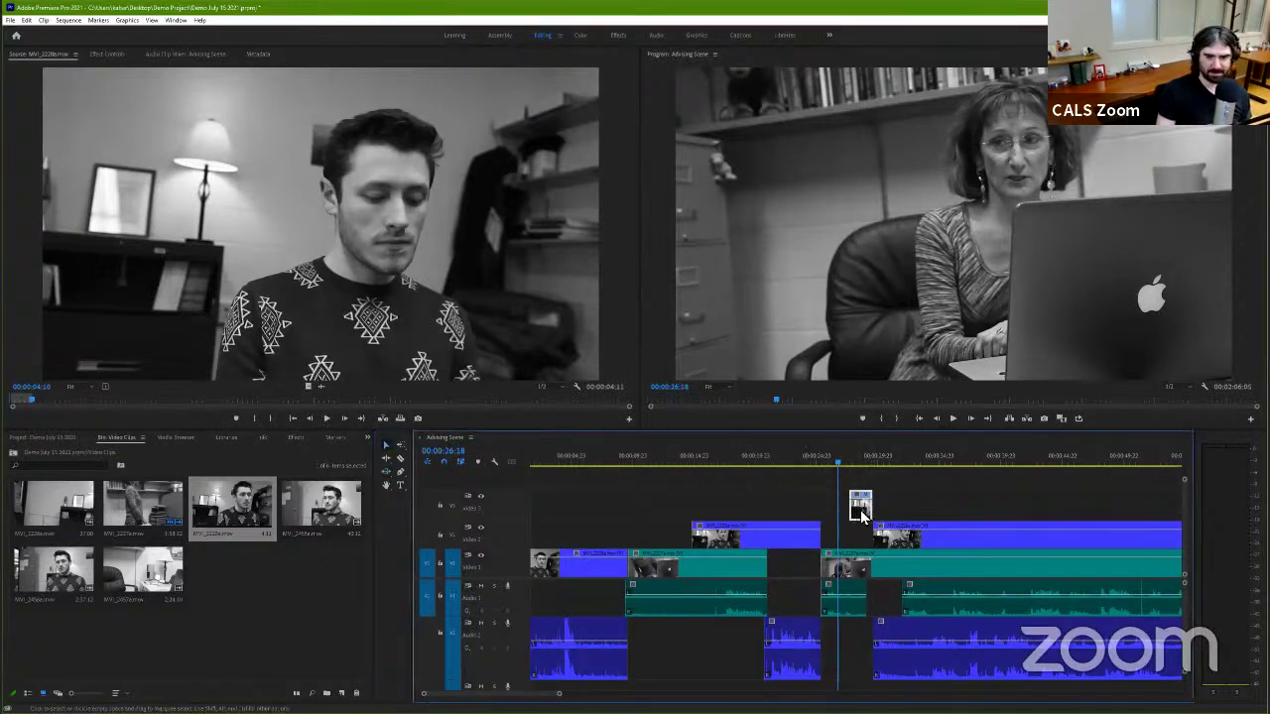
key("ctrl+z")
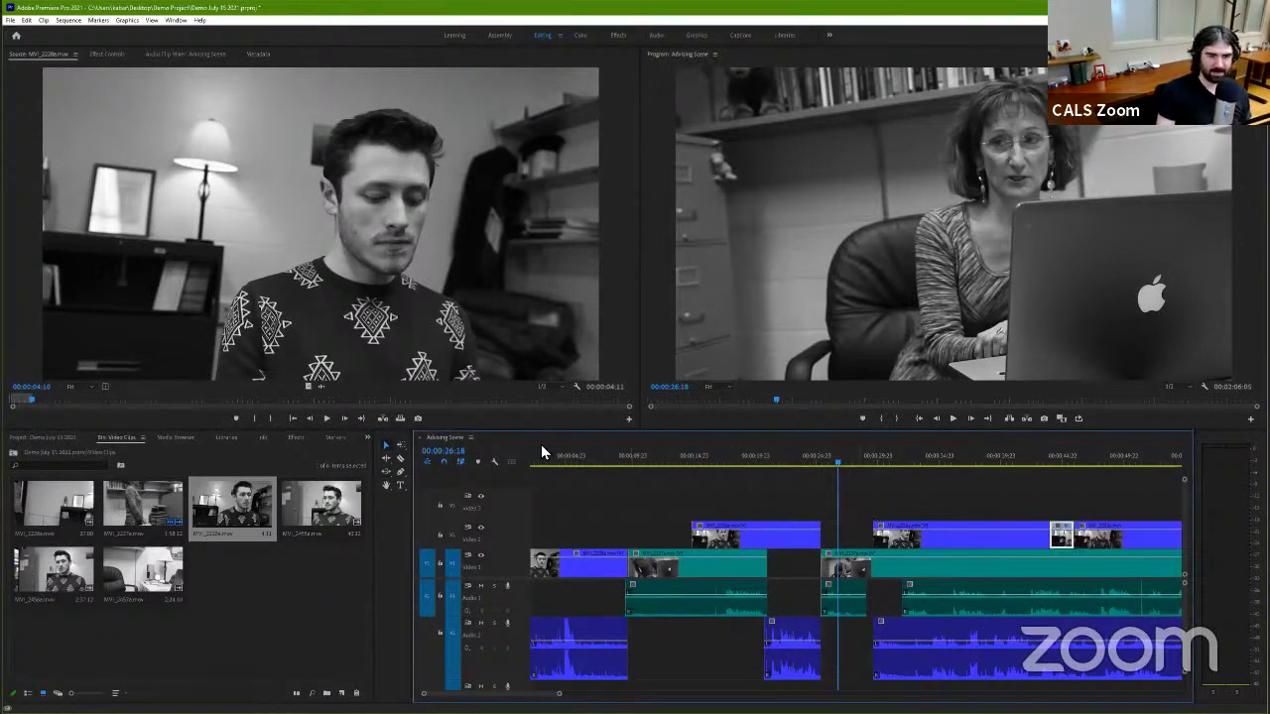
Step: Slide the short clip earlier between its flanking blue V2 clips with the Slide Tool
left_click(387, 479)
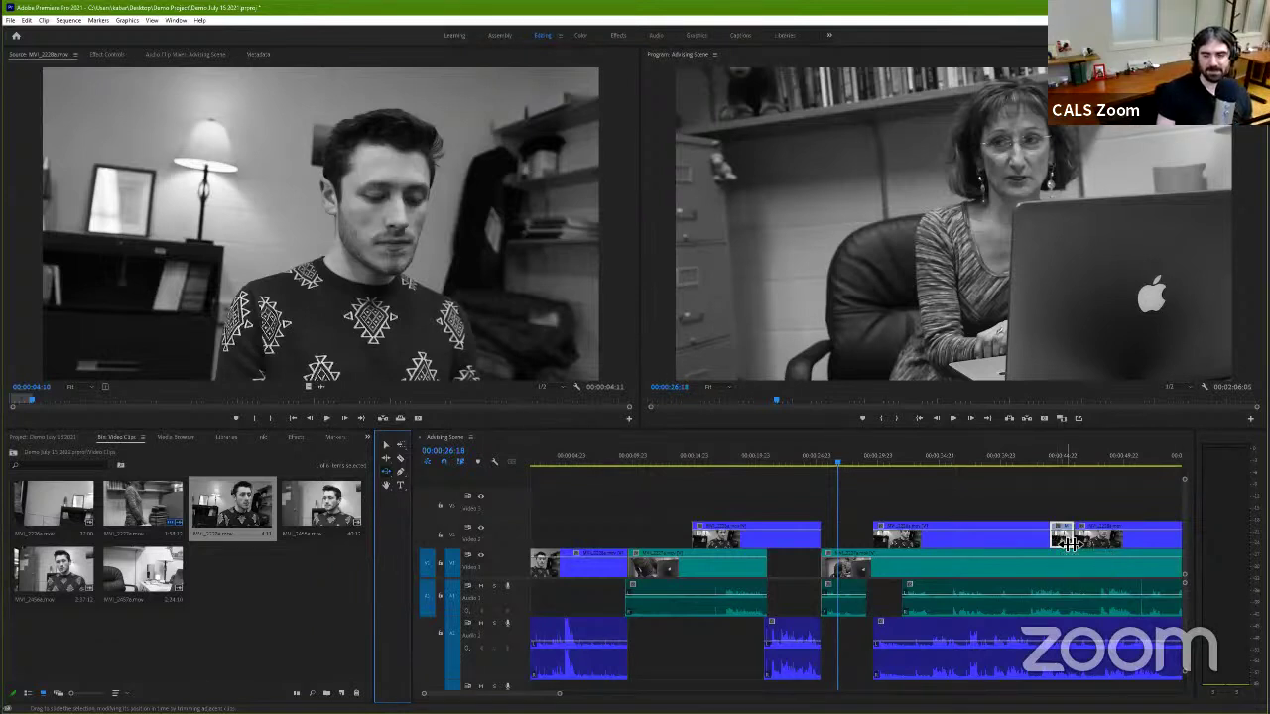
left_click(1067, 541)
left_click_drag(1063, 544, 1025, 545)
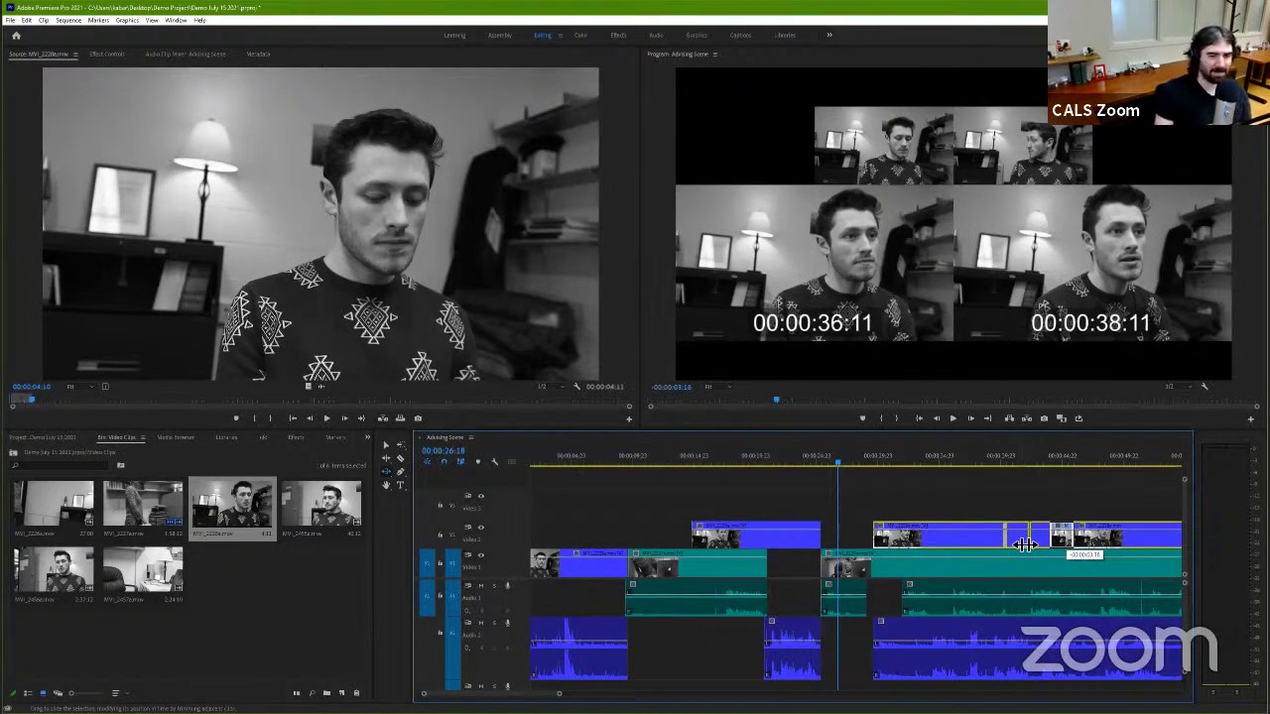
left_click_drag(1025, 544, 1021, 549)
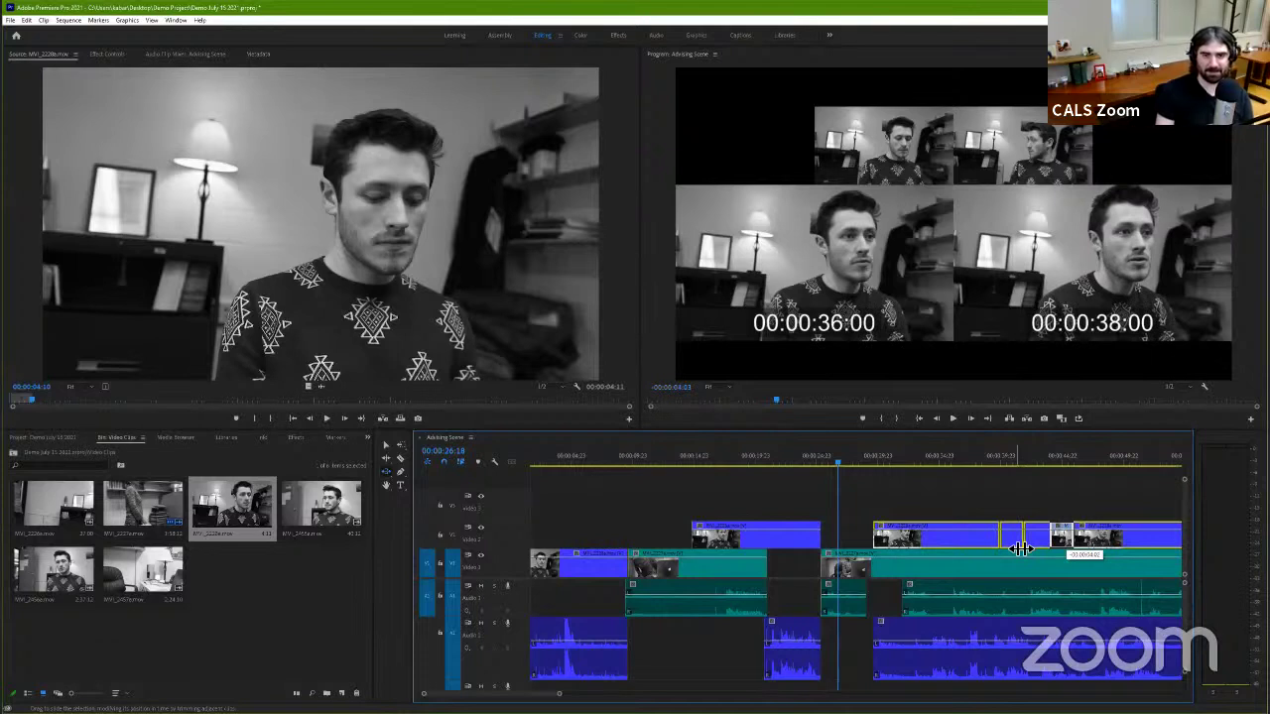
mouse_move(1021, 548)
left_mouse_down()
mouse_move(1096, 544)
mouse_move(1037, 546)
left_mouse_up()
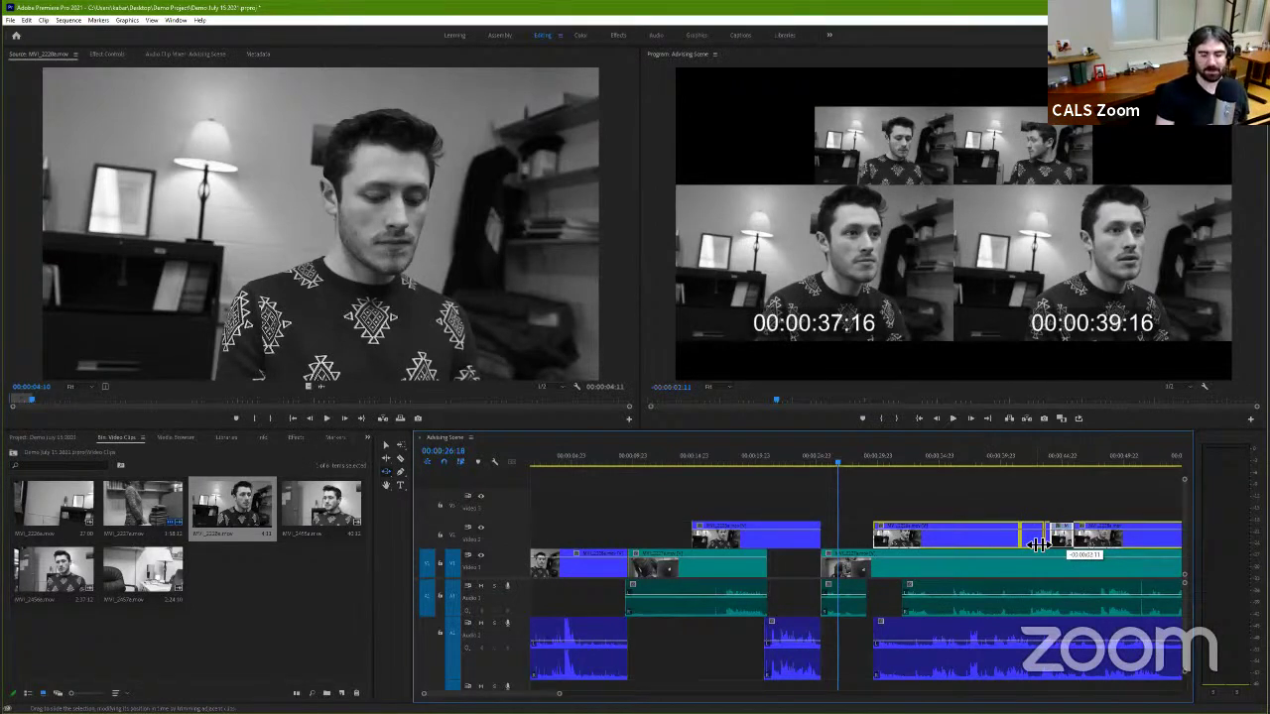
mouse_move(1036, 546)
left_mouse_down()
mouse_move(1048, 546)
mouse_move(1017, 546)
mouse_move(1146, 557)
mouse_move(992, 552)
left_mouse_up()
Step: Play back the slid MVI_2228 clip, then zoom out to the full Advising Scene sequence
left_click(963, 458)
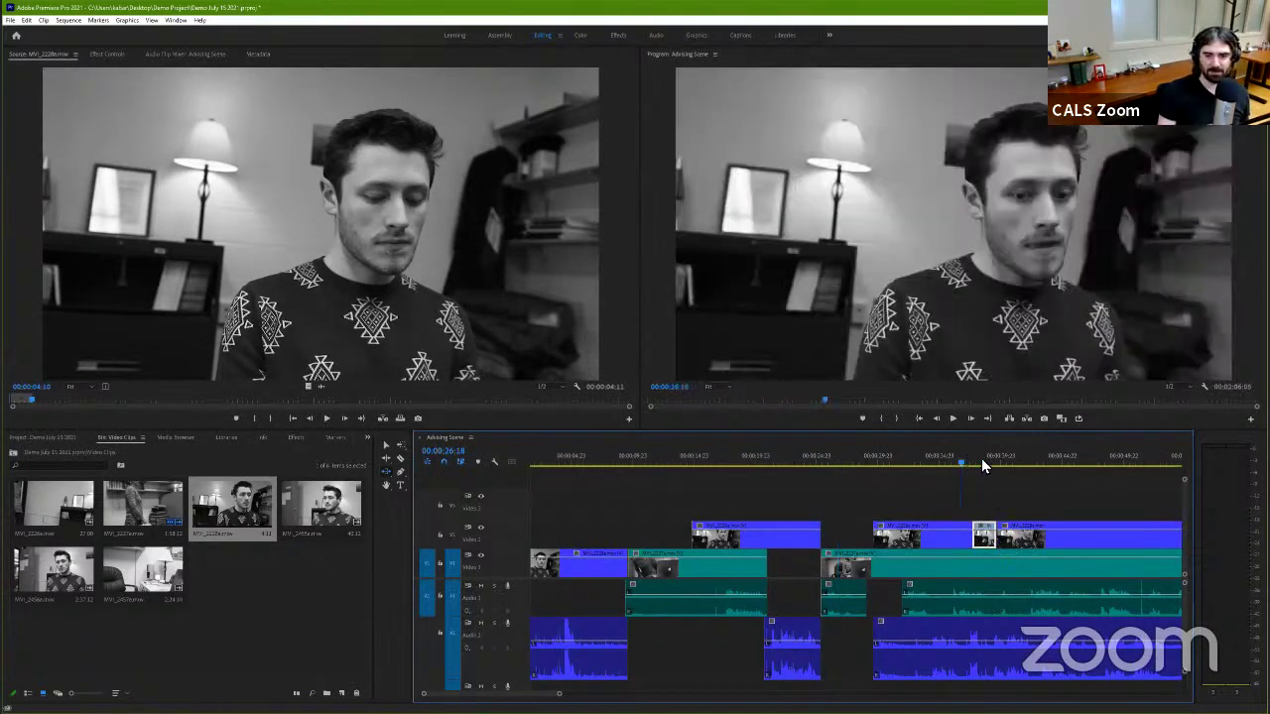
key("space")
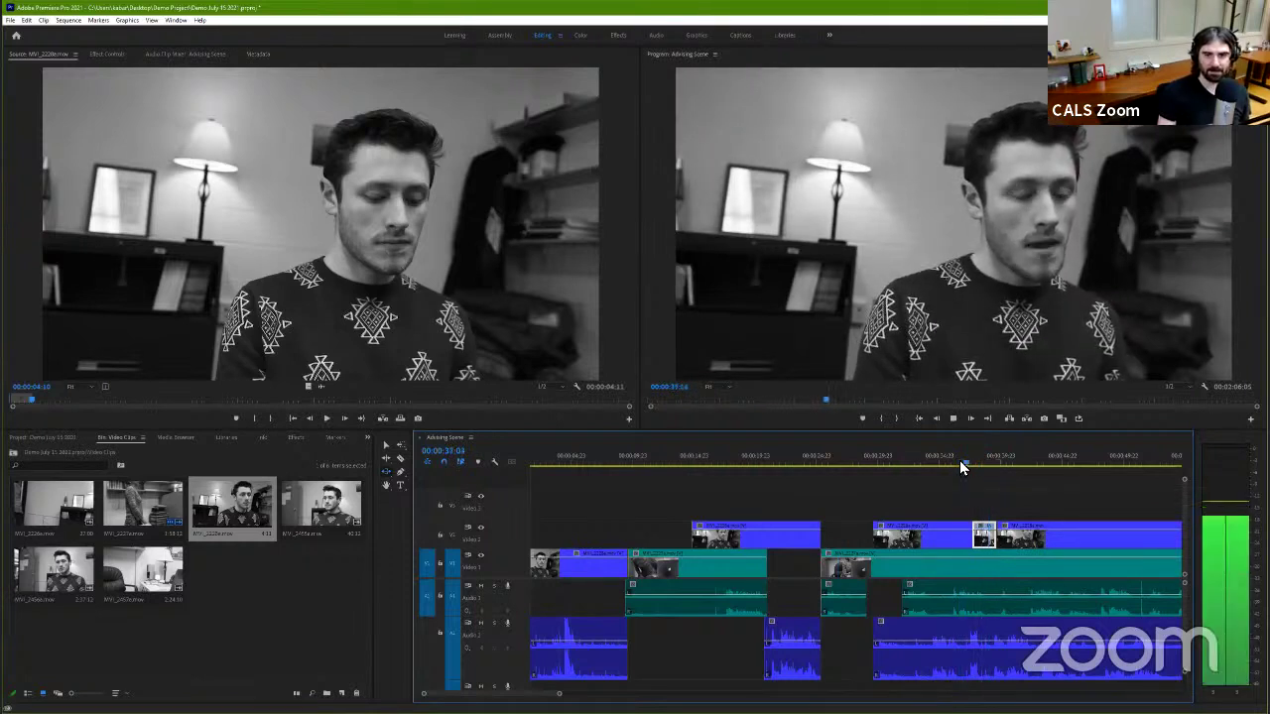
key("space")
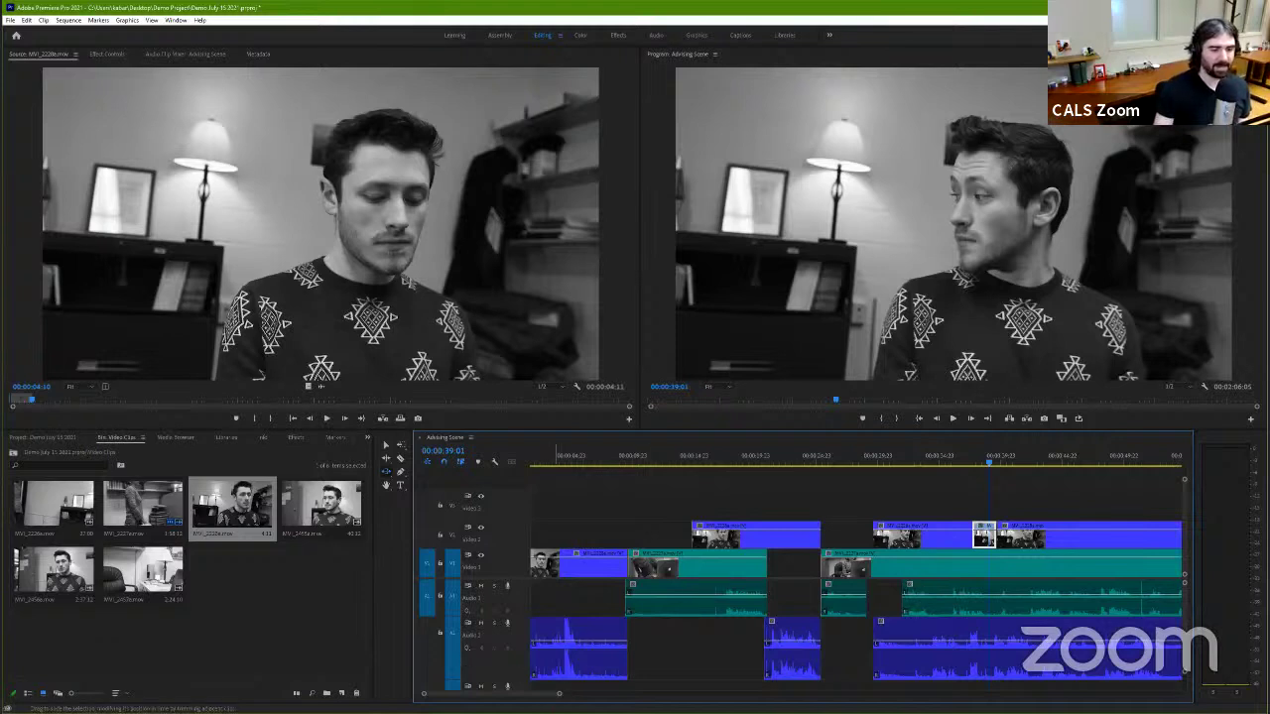
key("minus")
key("minus")
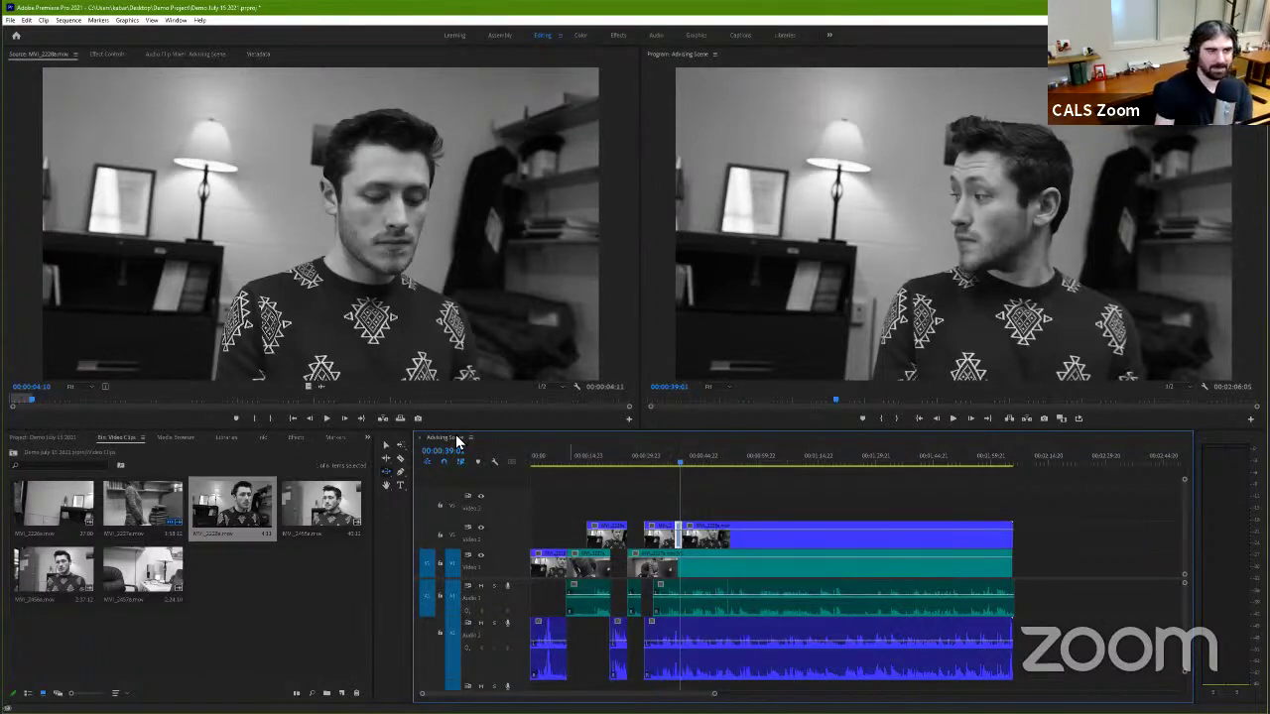
Step: Play the end of the sequence starting from 00:01:39:04
left_click(941, 462)
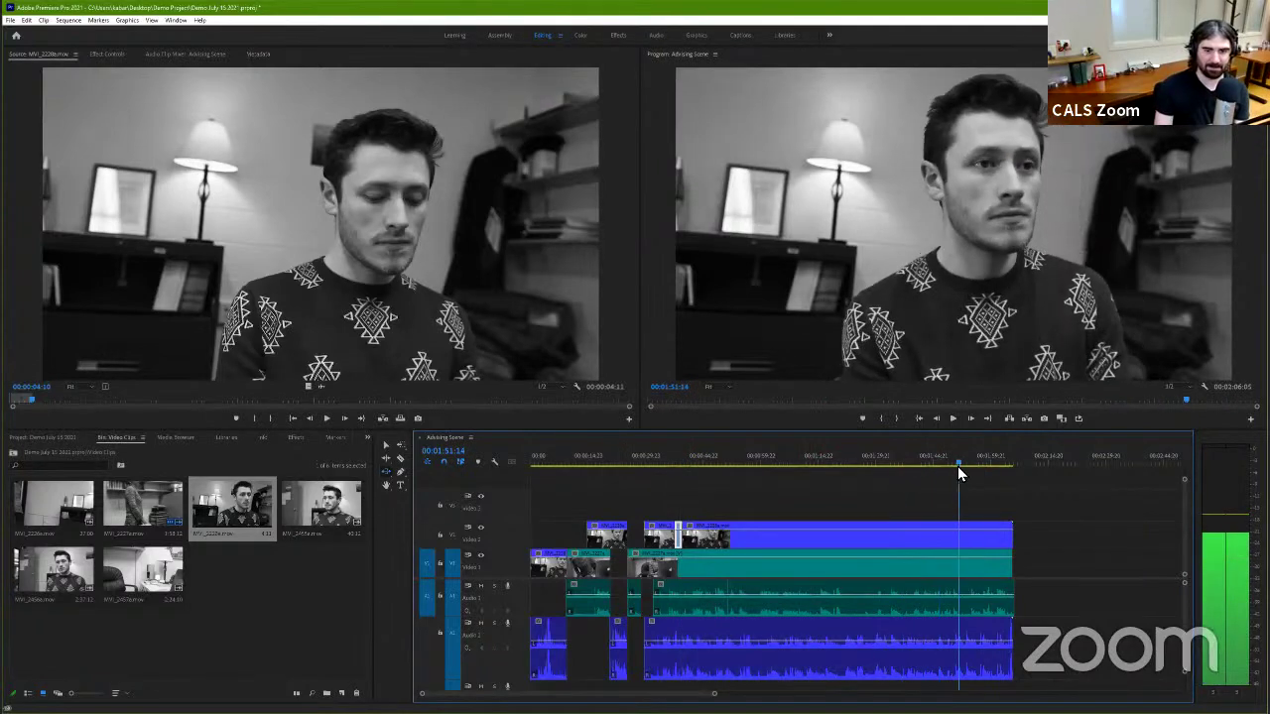
mouse_move(919, 472)
left_mouse_down()
mouse_move(910, 478)
mouse_move(1015, 464)
mouse_move(991, 462)
left_mouse_up()
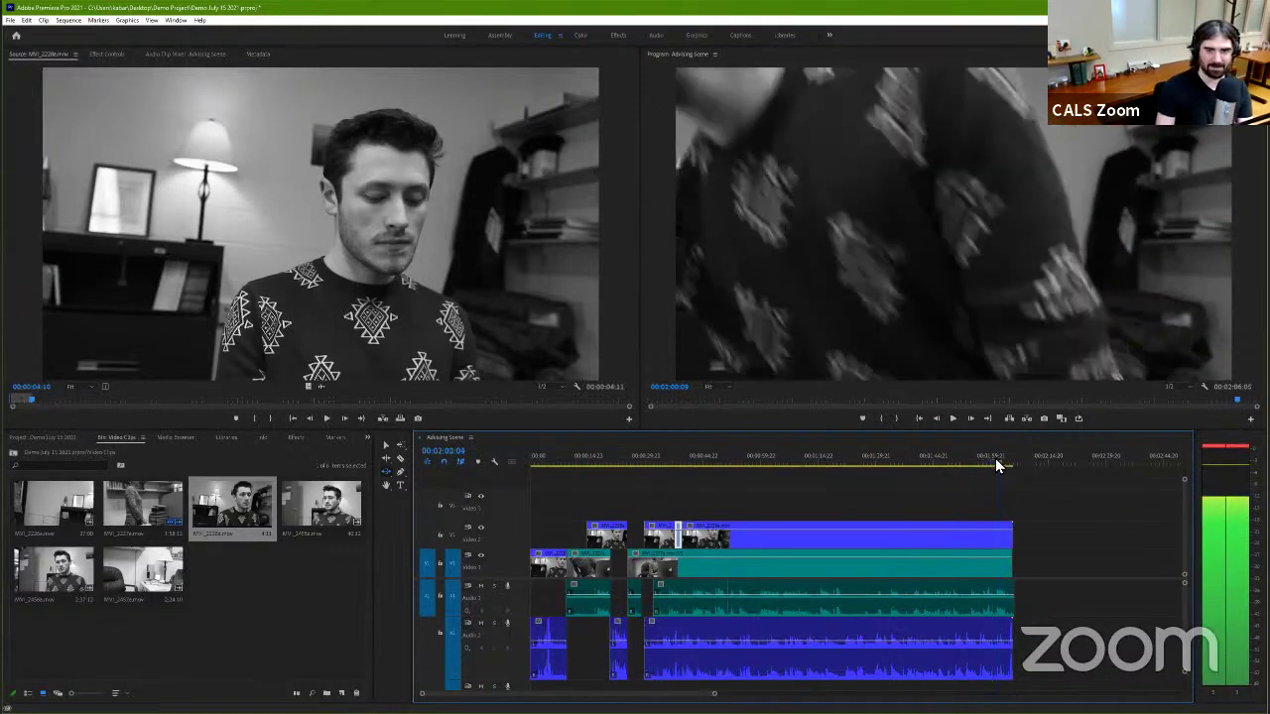
key("space")
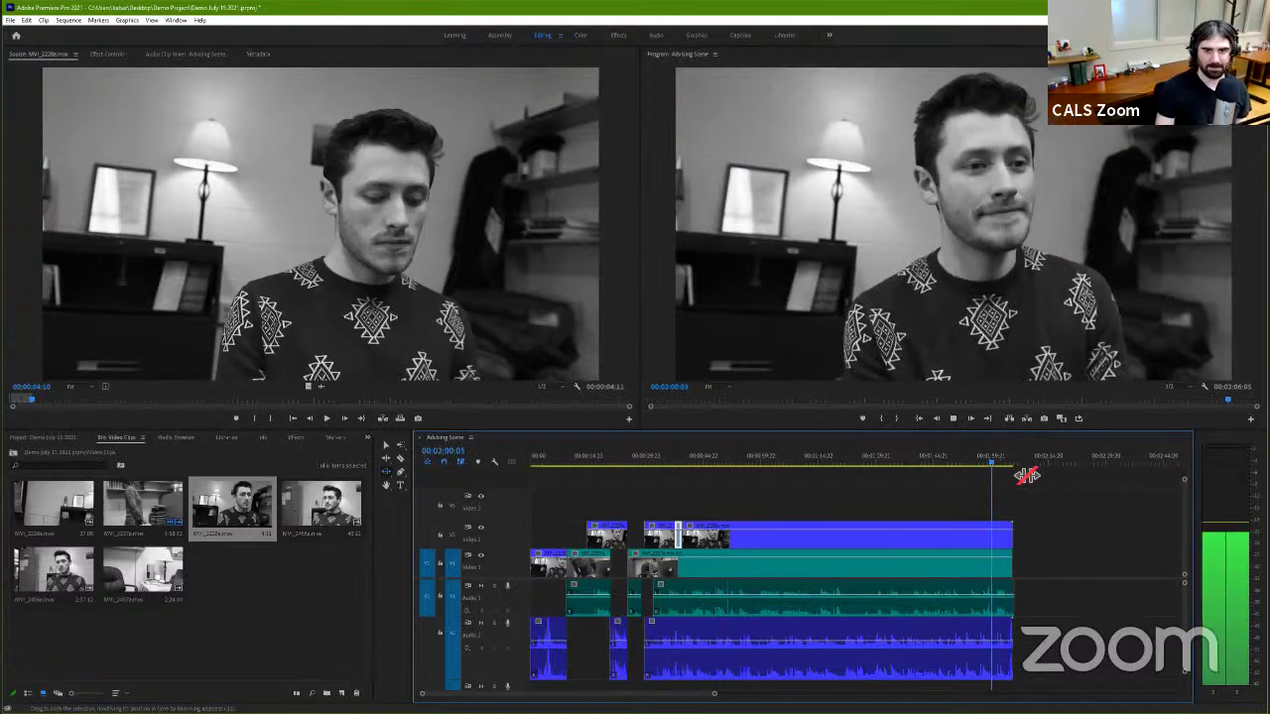
key("space")
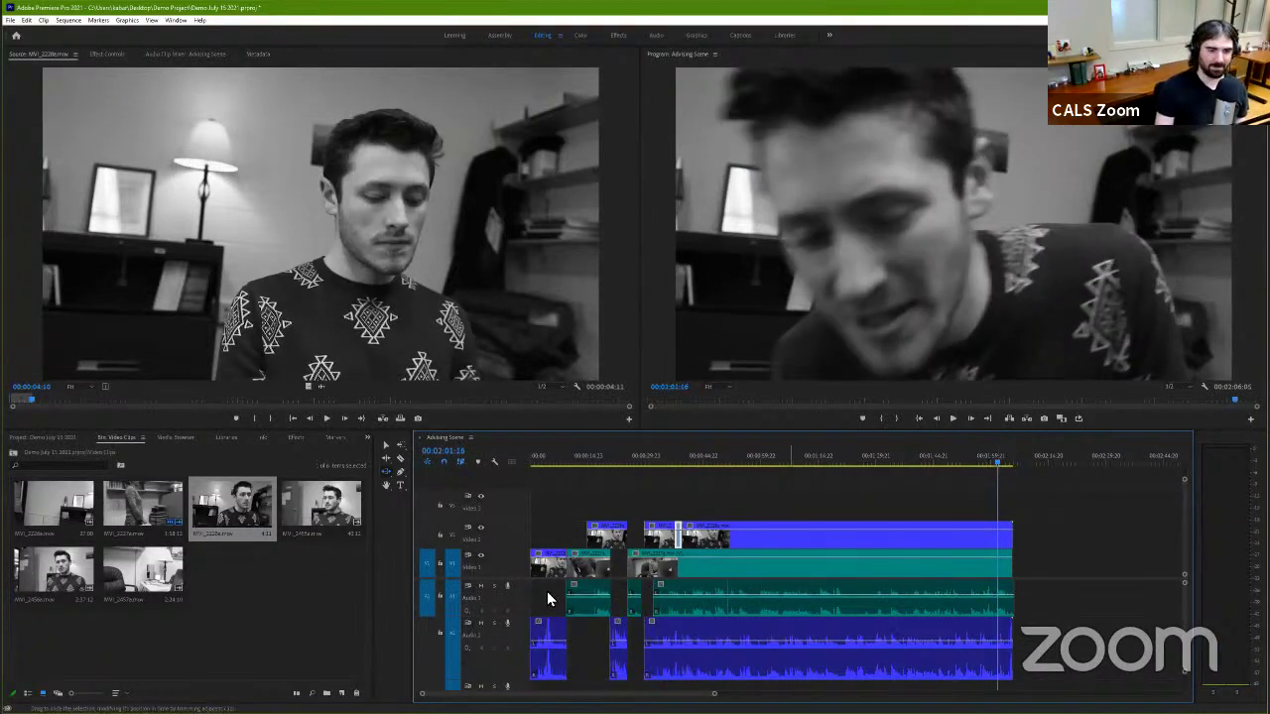
Step: Mute Audio 1, replay the ending from 00:01:57:08, and zoom in there
left_click(480, 585)
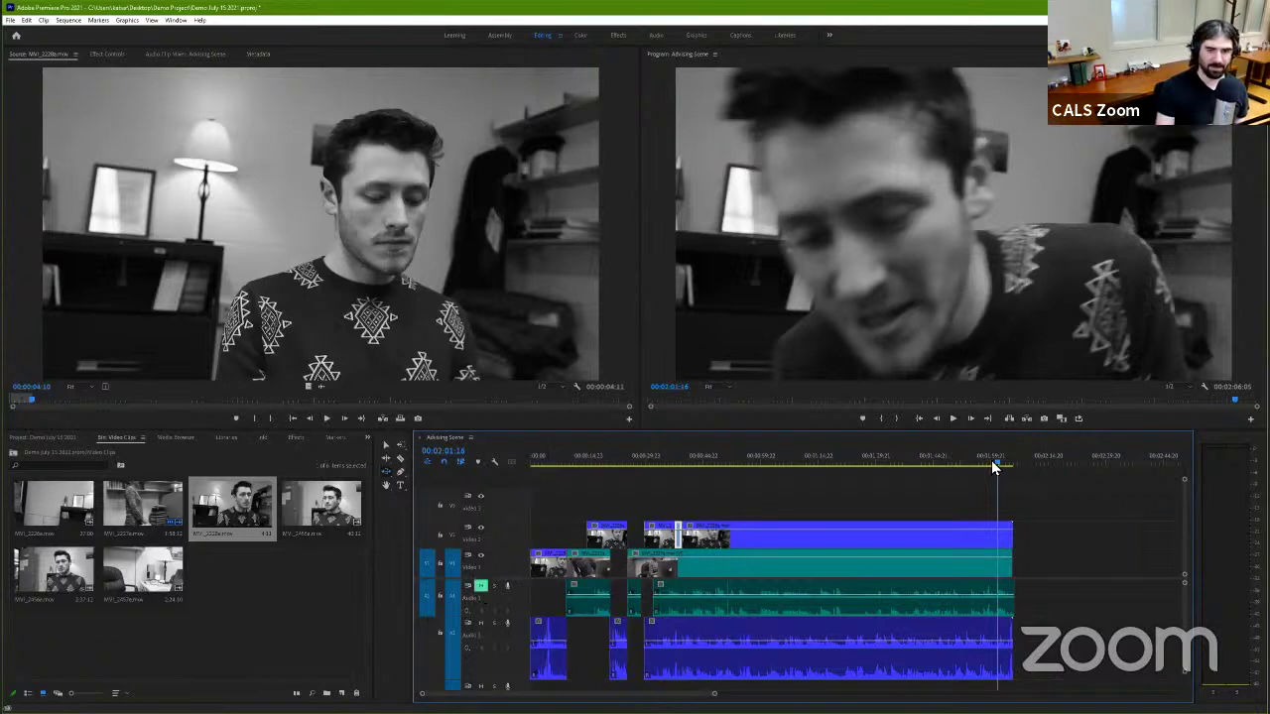
left_click_drag(995, 462, 979, 462)
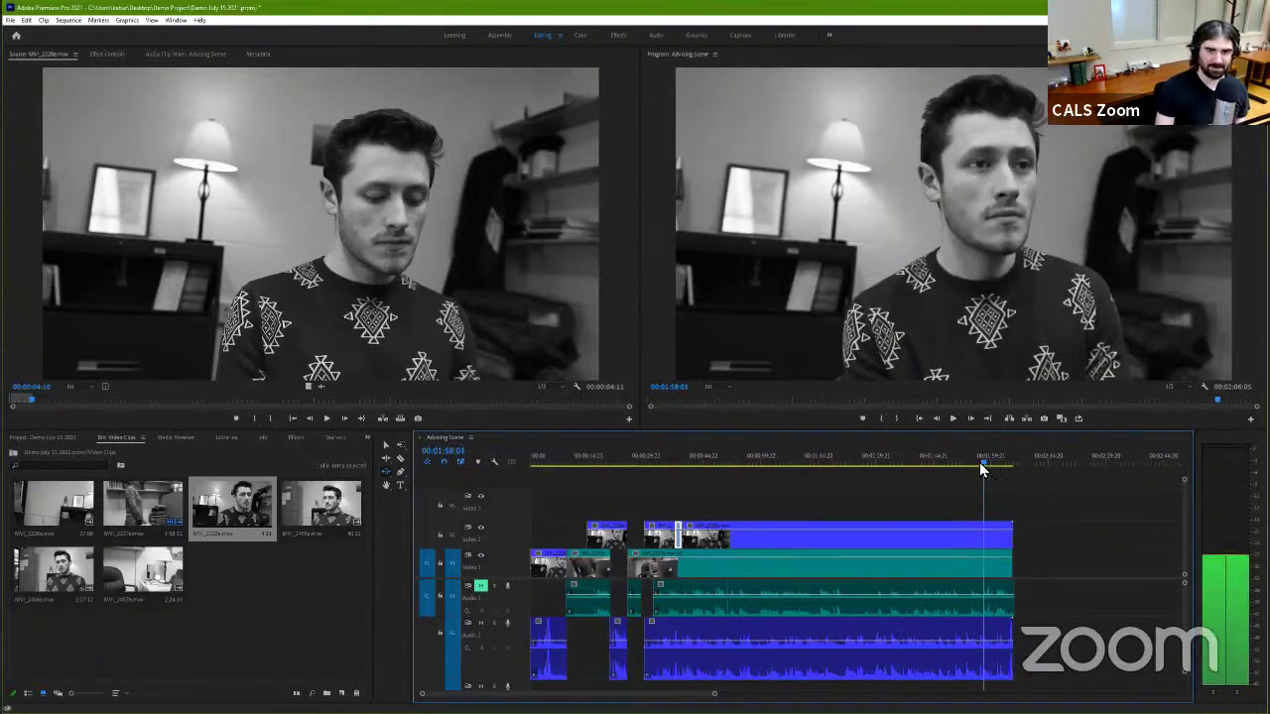
key("space")
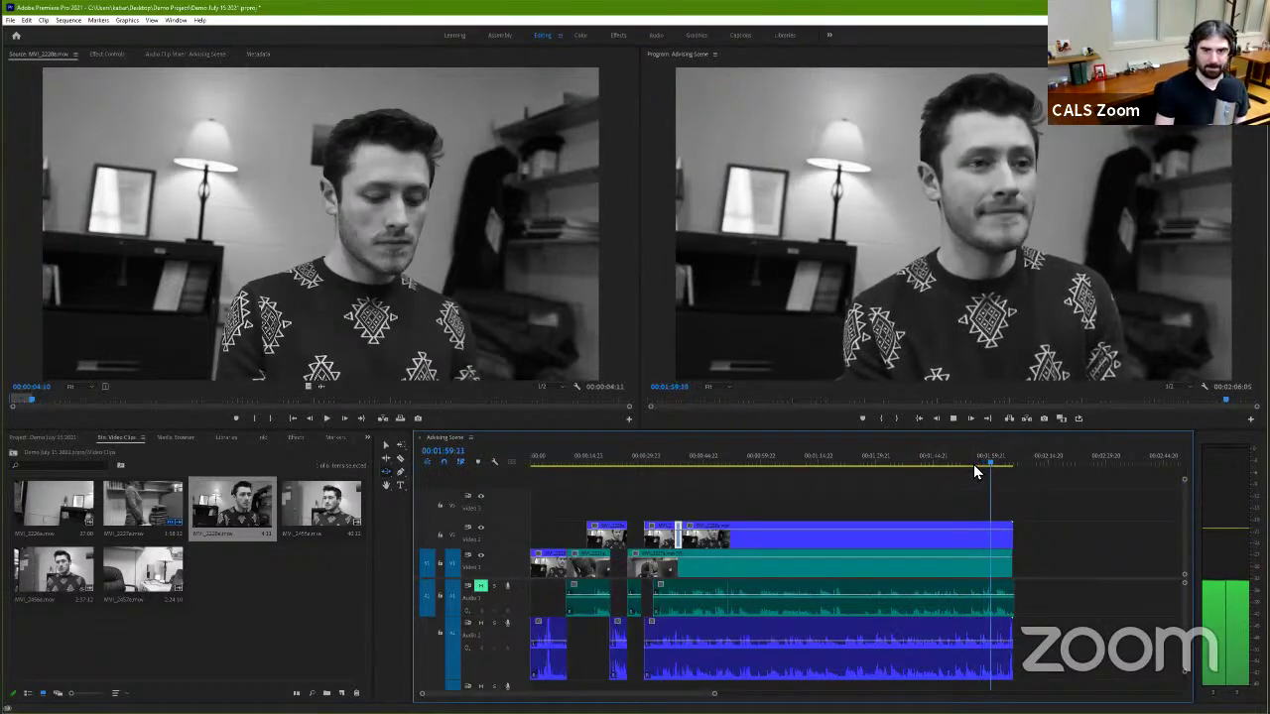
key("space")
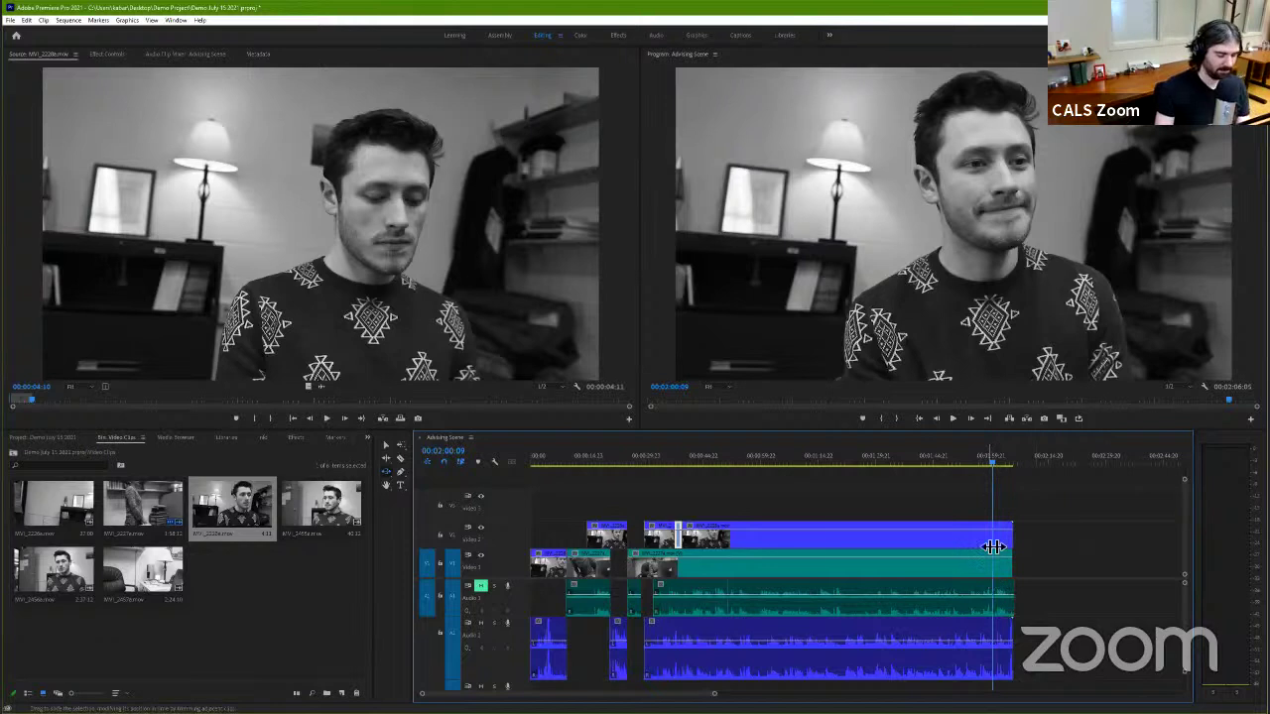
key("=")
key("=")
key("=")
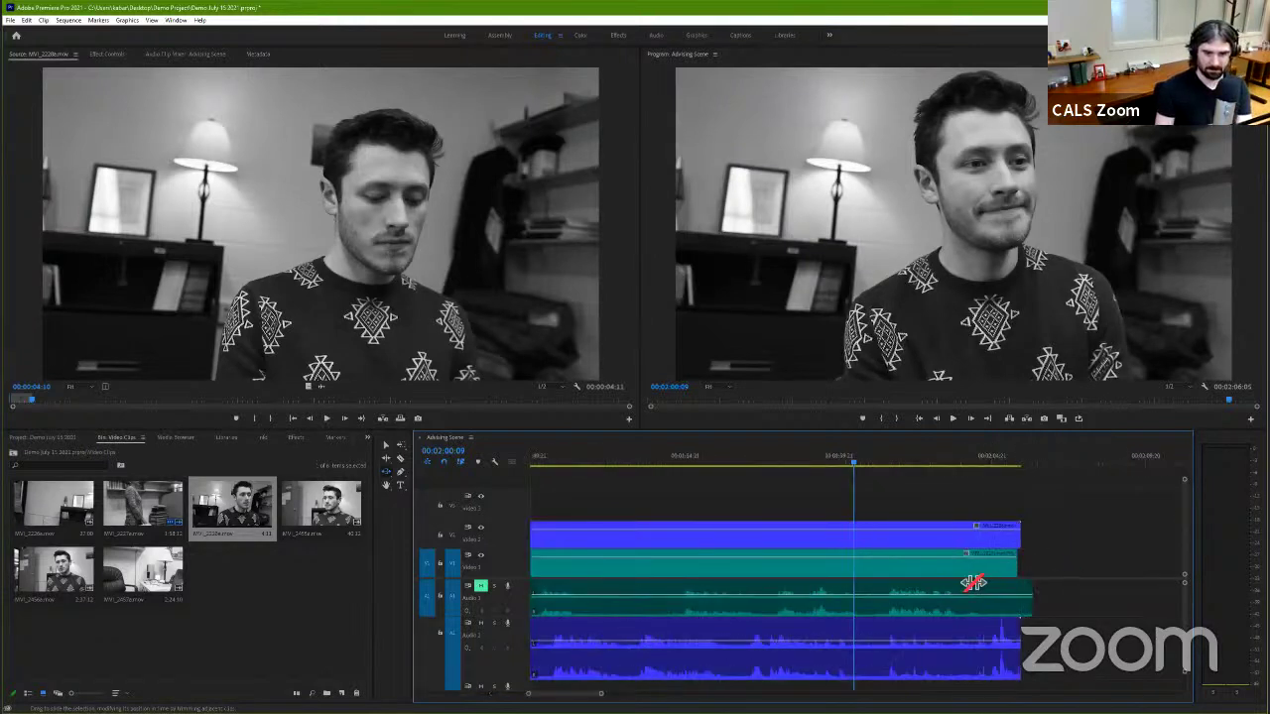
Step: Replay the ending and step back frame by frame to park at 00:01:59:17
key("space")
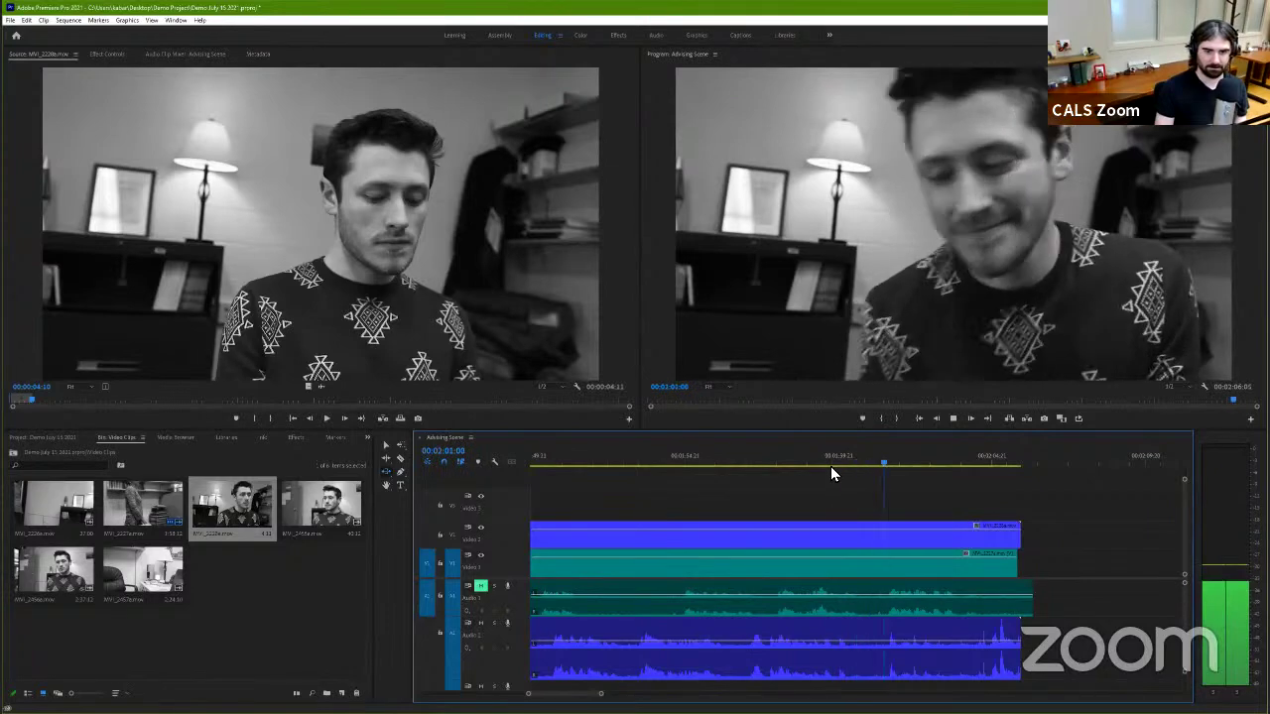
left_click_drag(834, 464, 767, 471)
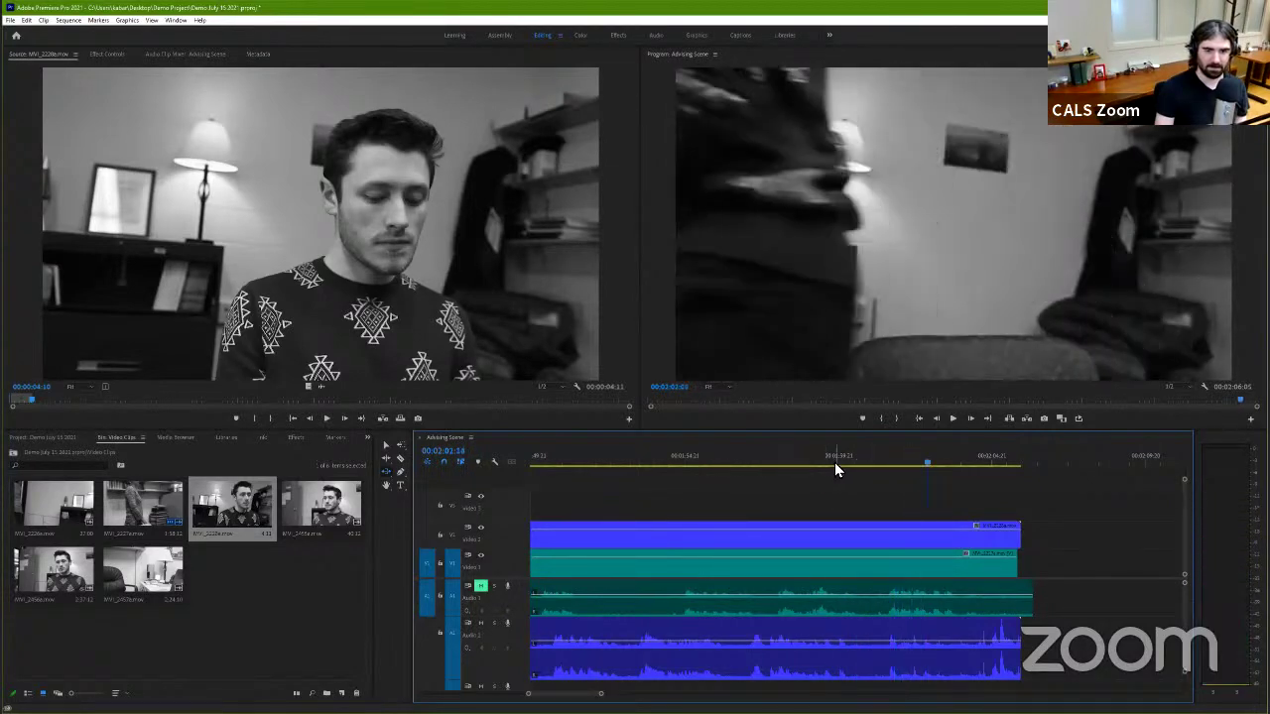
key("space")
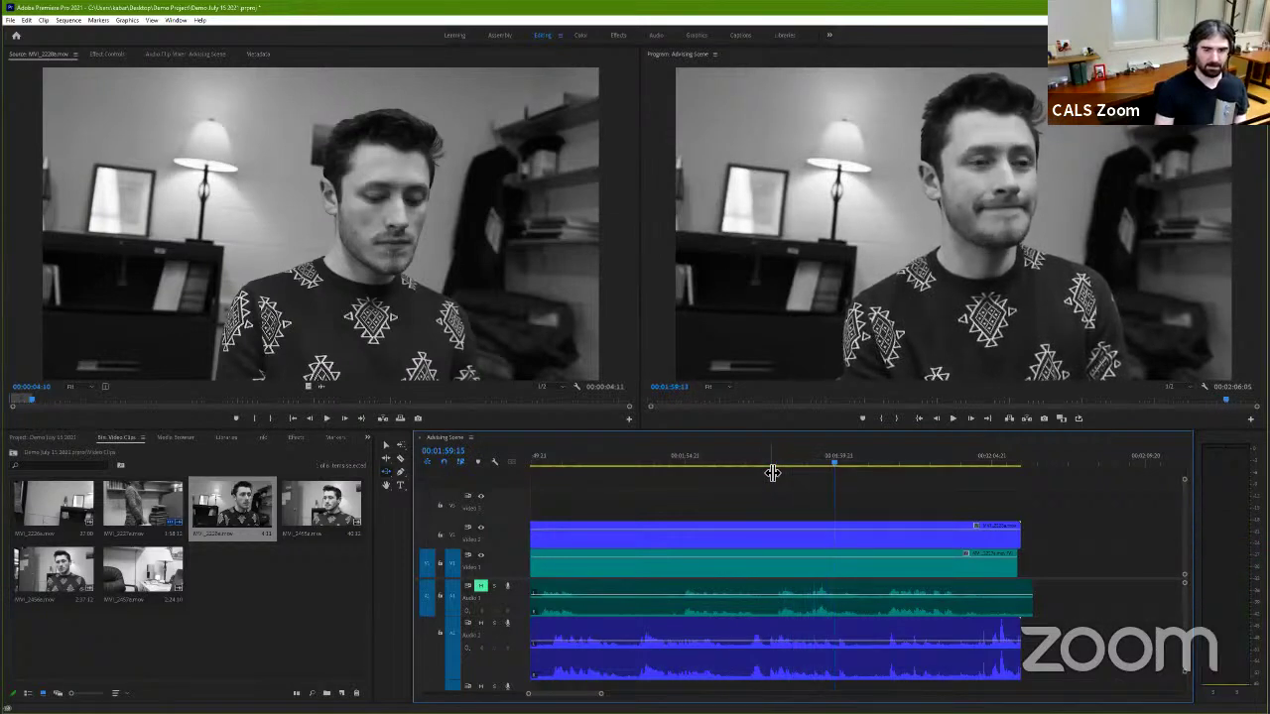
key("space")
key("Left")
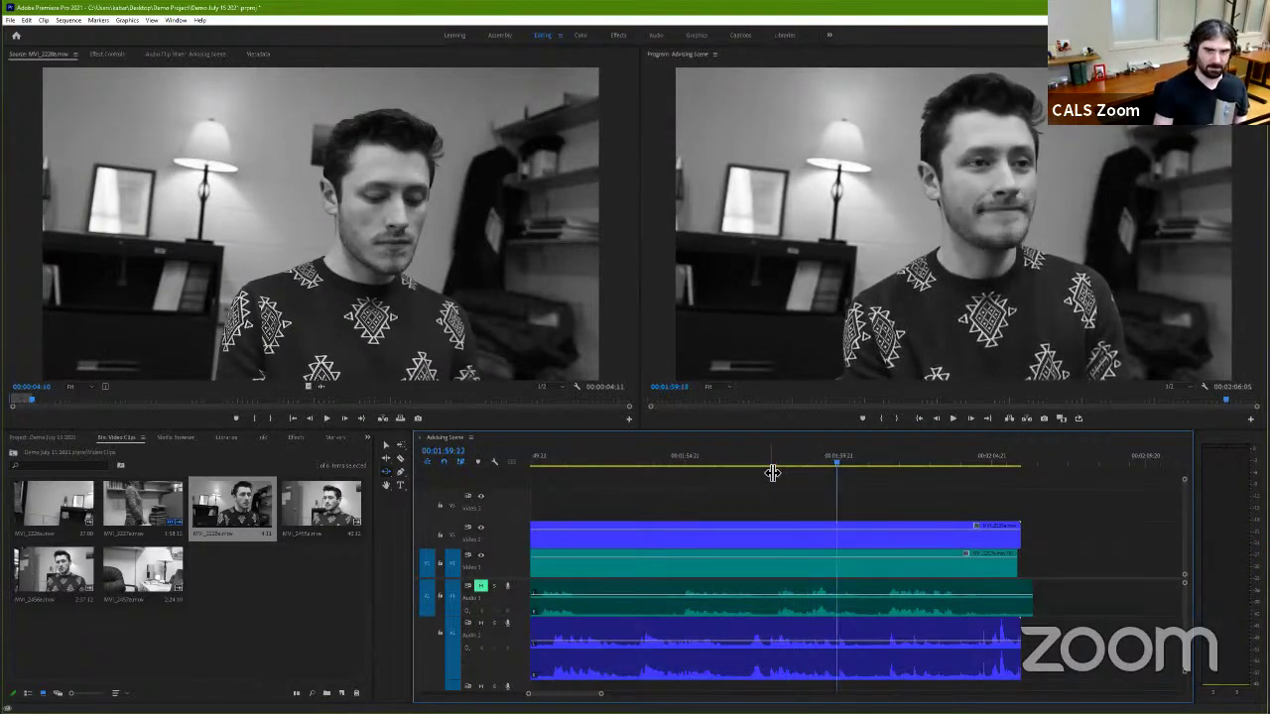
key("Left")
key("Left")
key("Left")
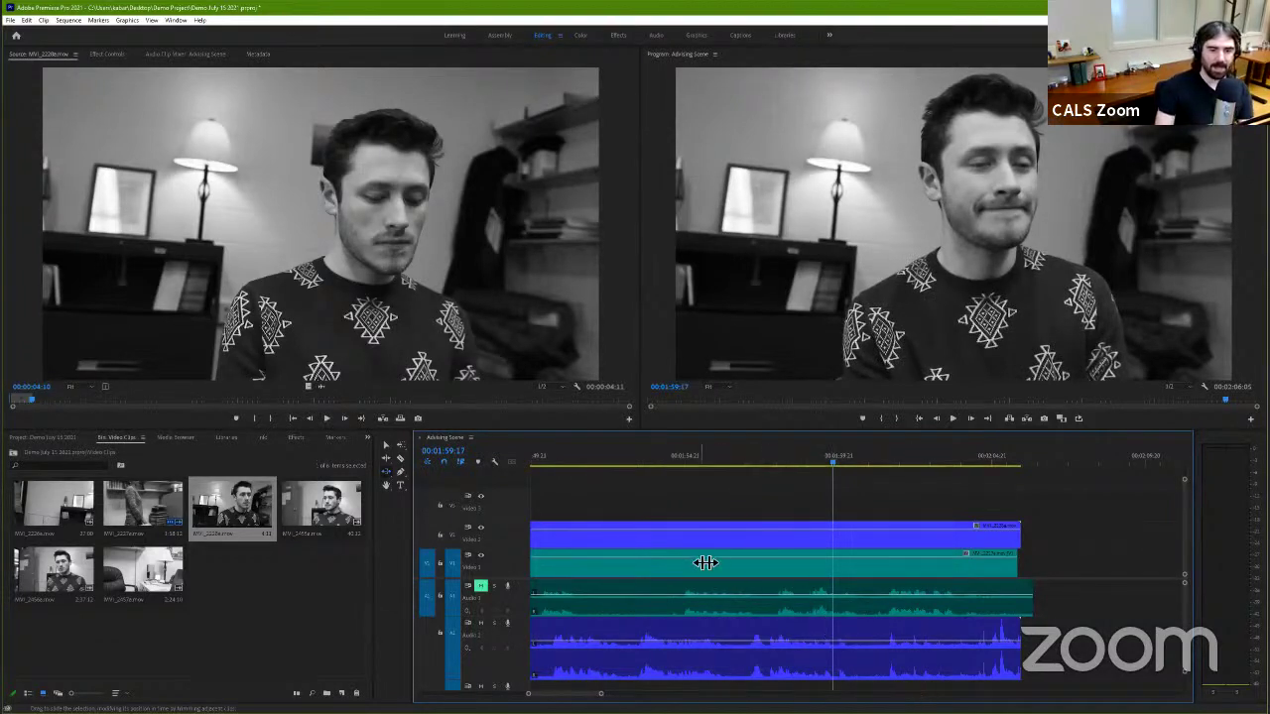
left_click(398, 459)
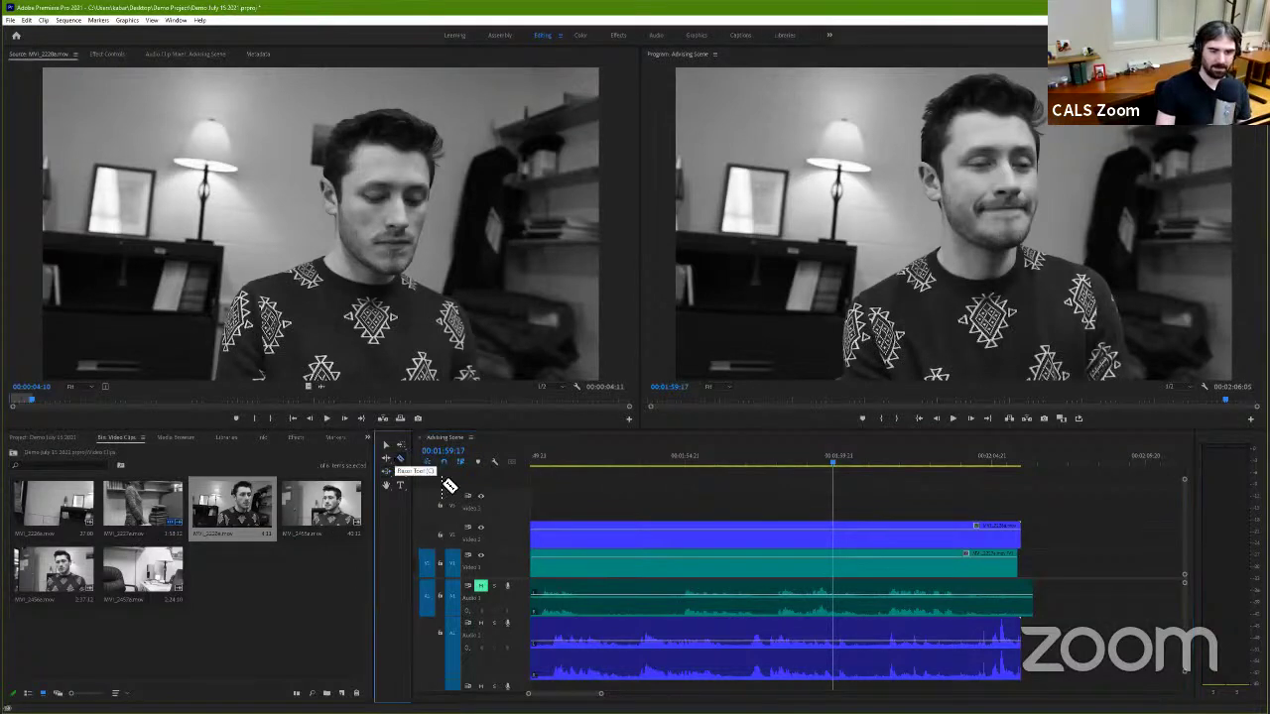
left_click(839, 640)
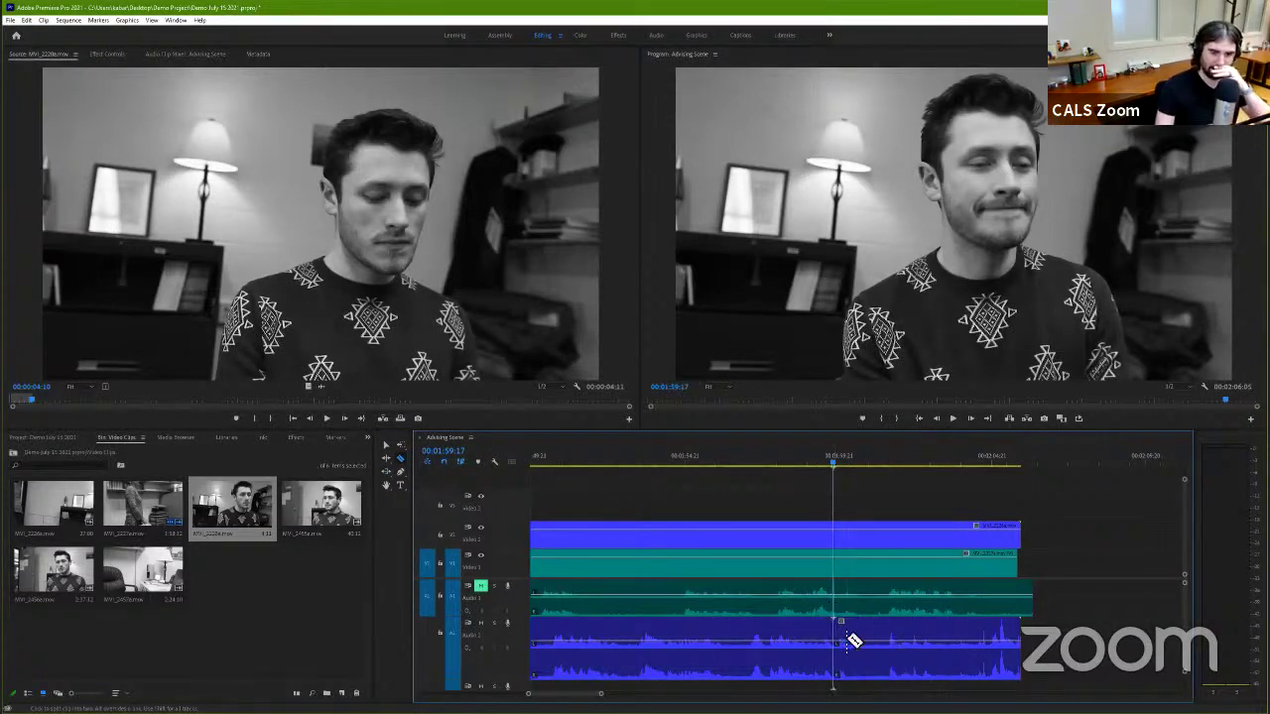
left_click(893, 567)
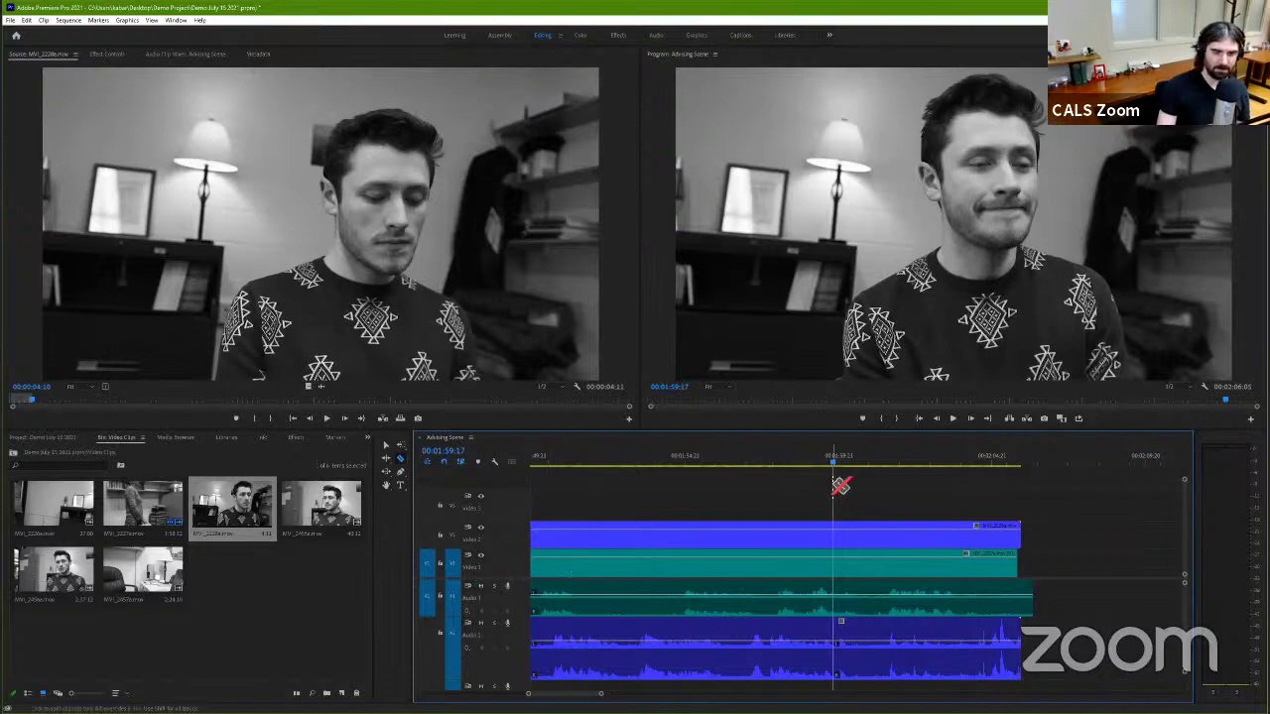
left_click_drag(832, 462, 763, 466)
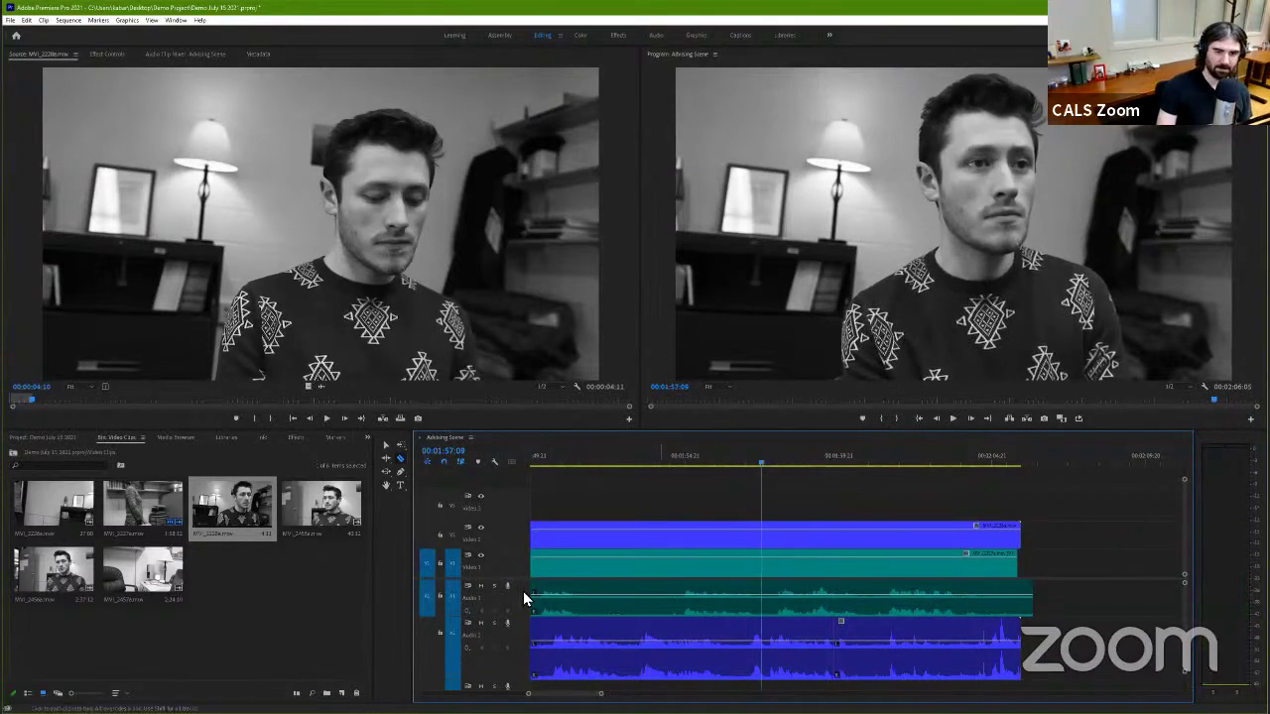
left_click(480, 622)
left_click(662, 462)
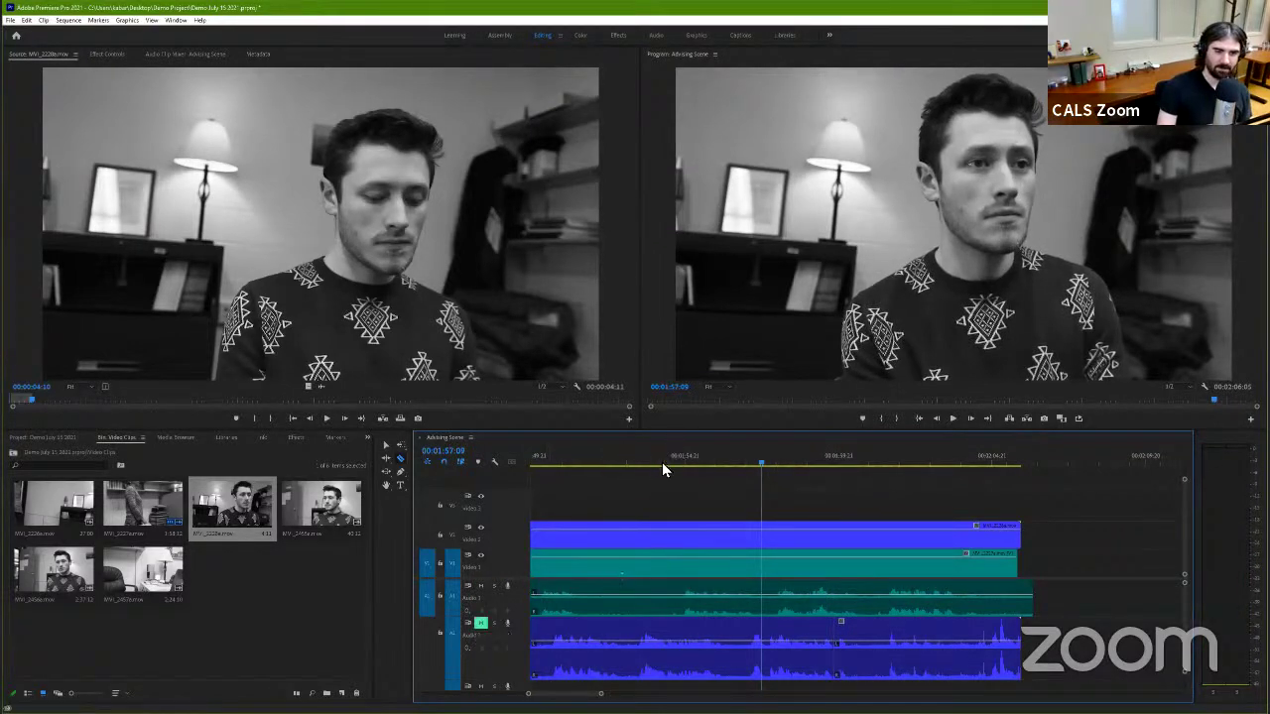
key("space")
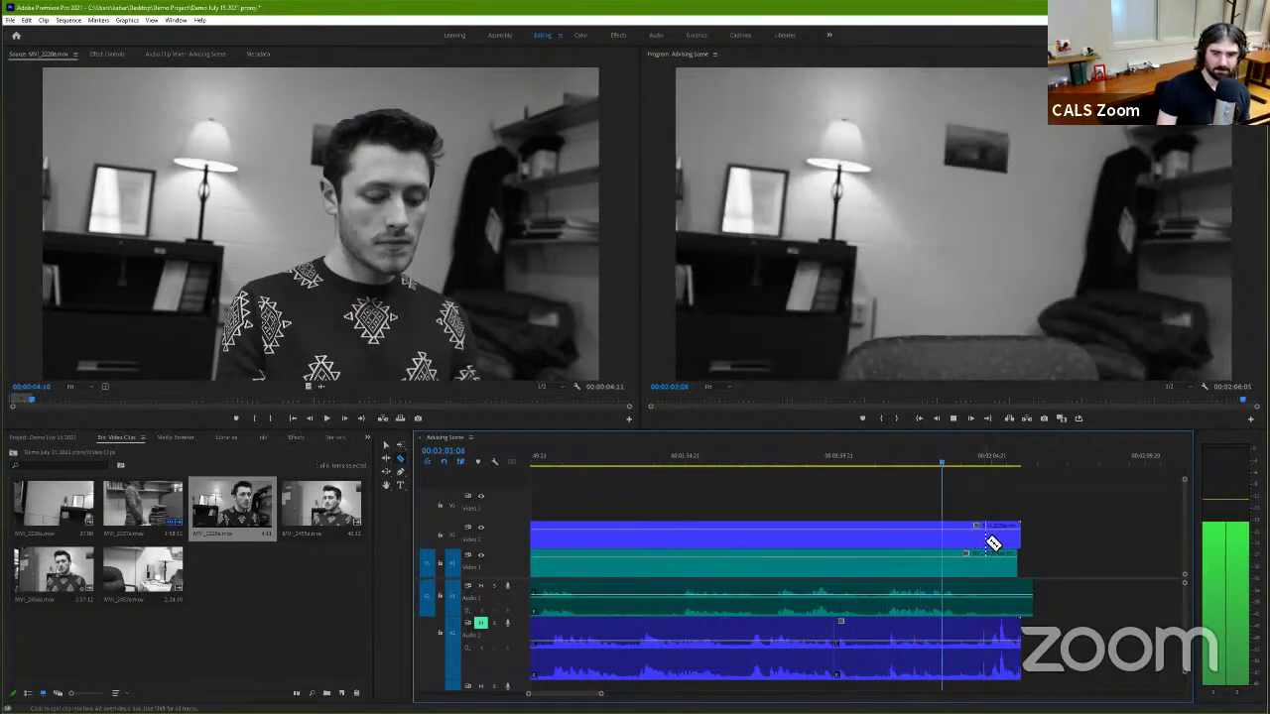
key("space")
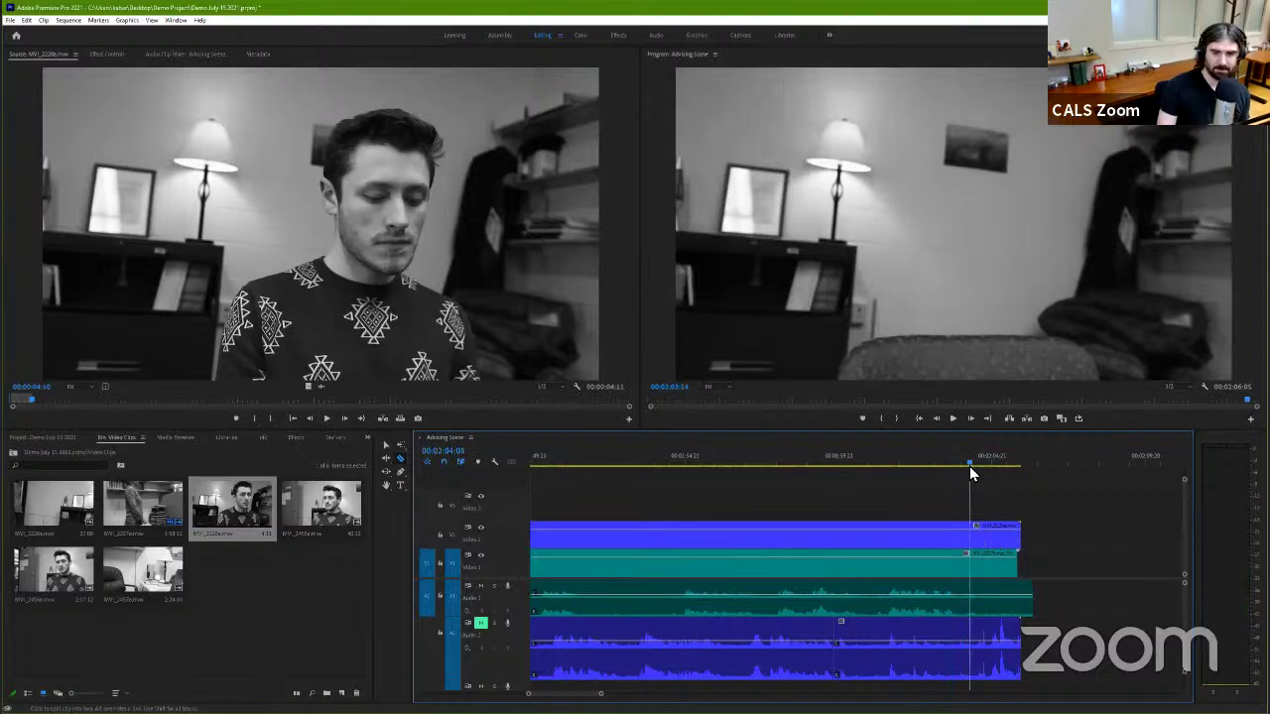
left_click_drag(969, 472, 878, 470)
key("space")
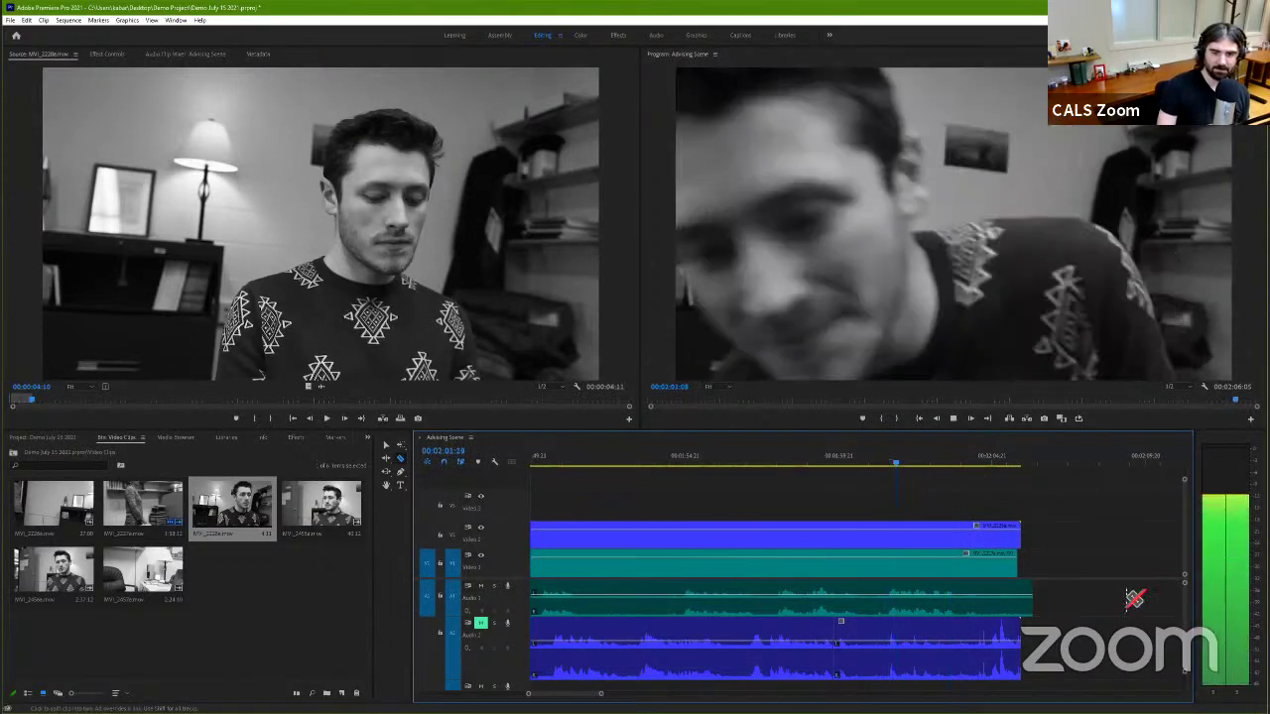
key("space")
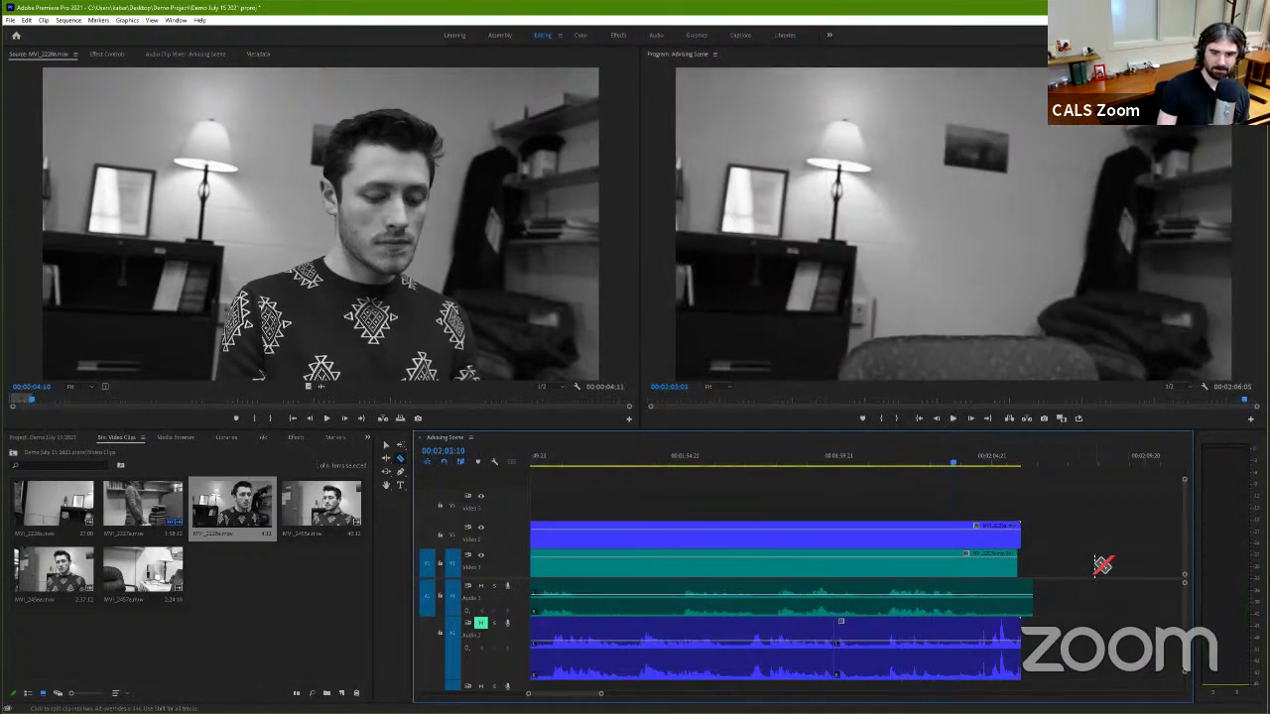
left_click(960, 638, "shift")
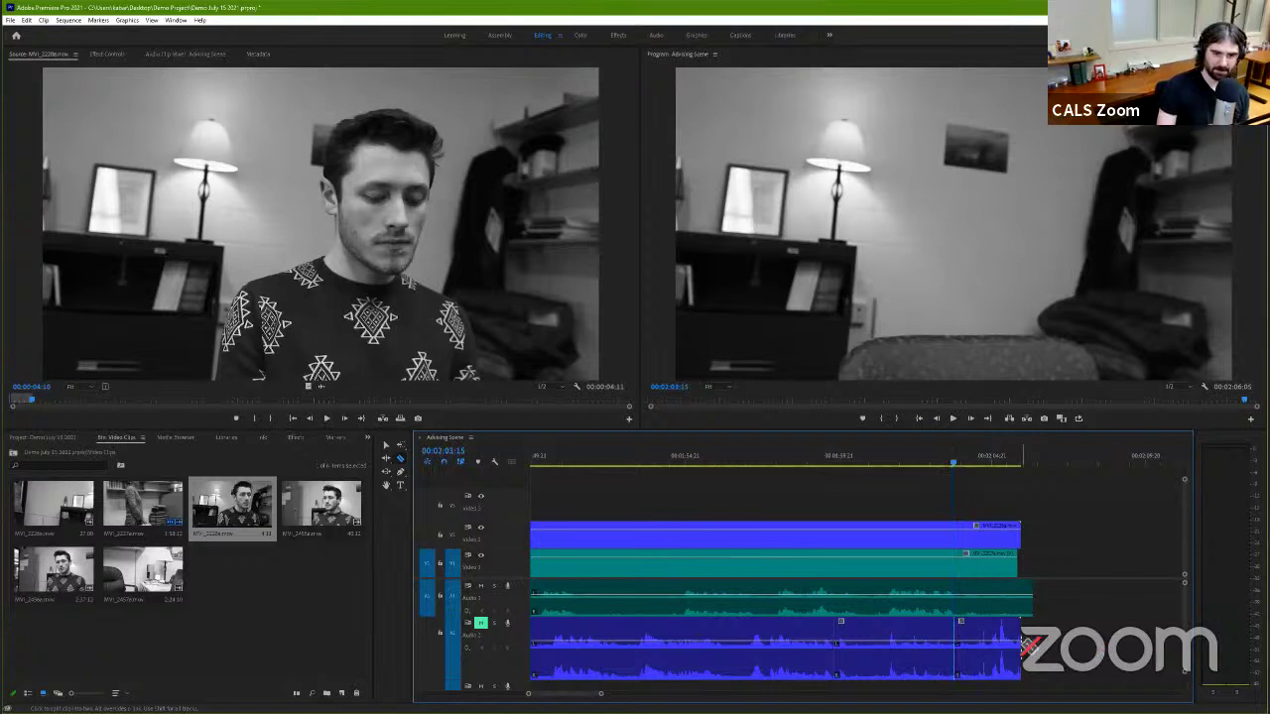
key("v")
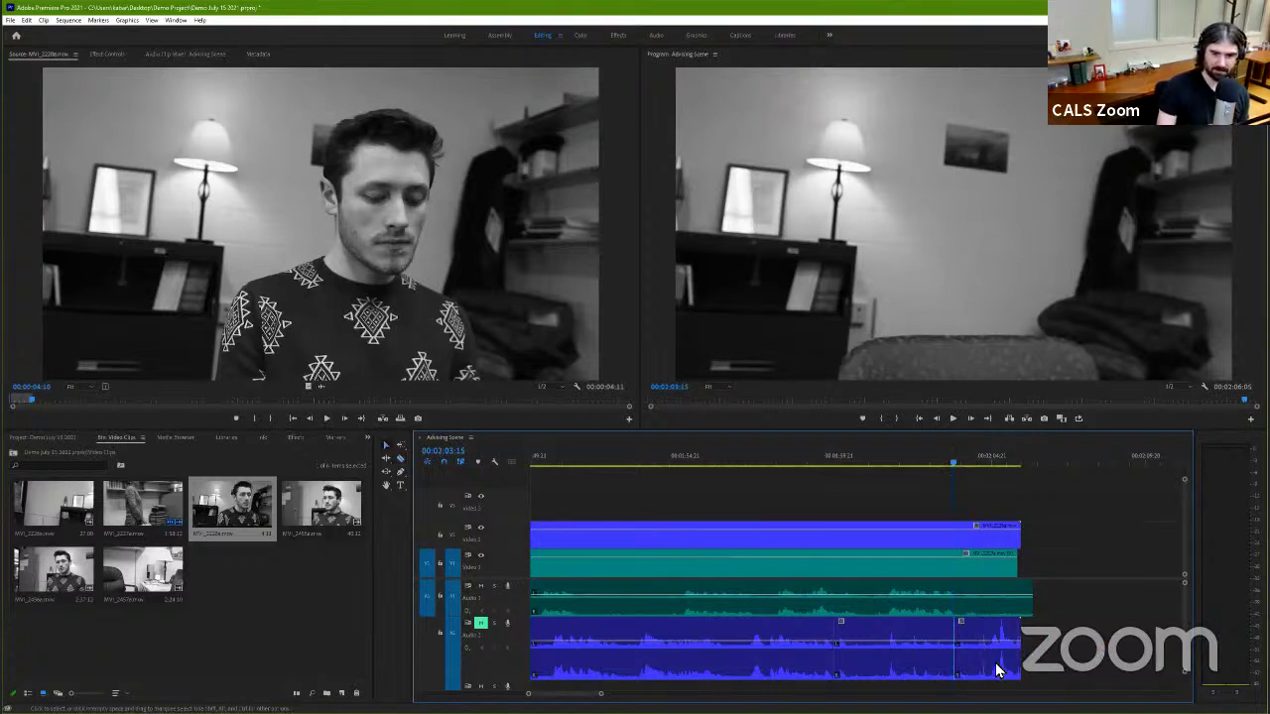
key("ctrl+z")
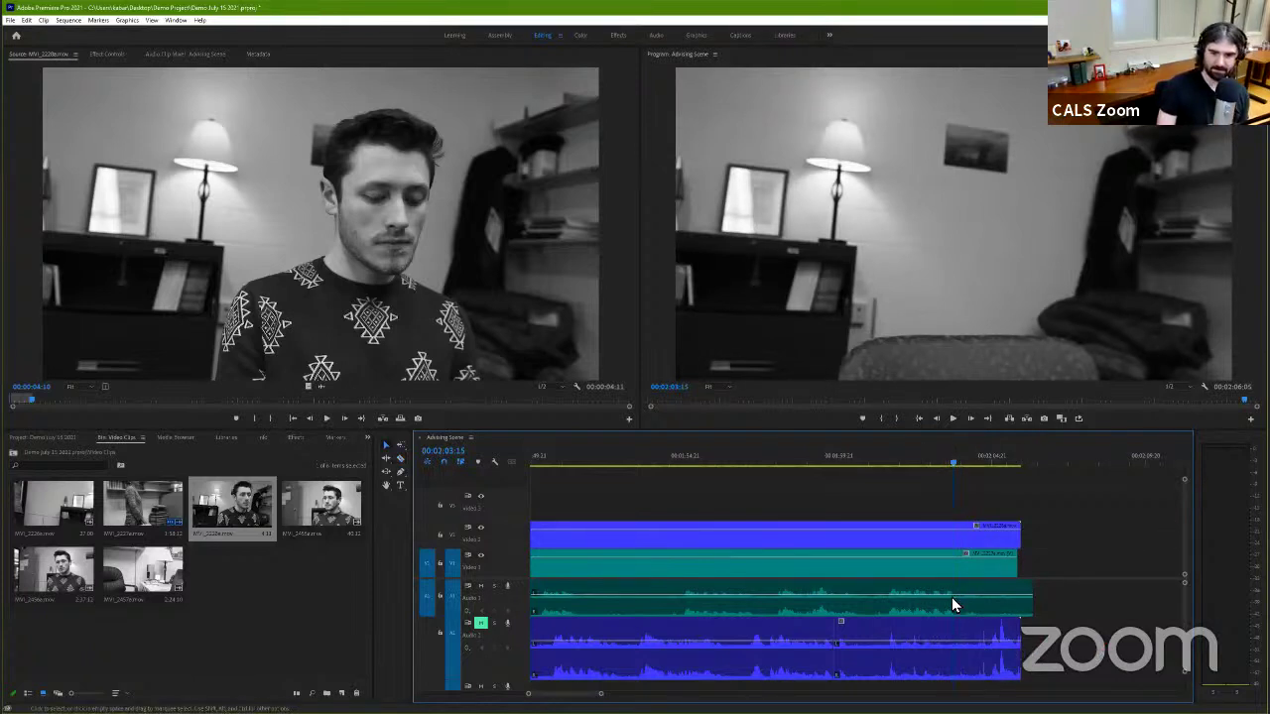
Step: Razor the A1 audio clip at the playhead and select its trailing tail for removal
left_click(398, 459)
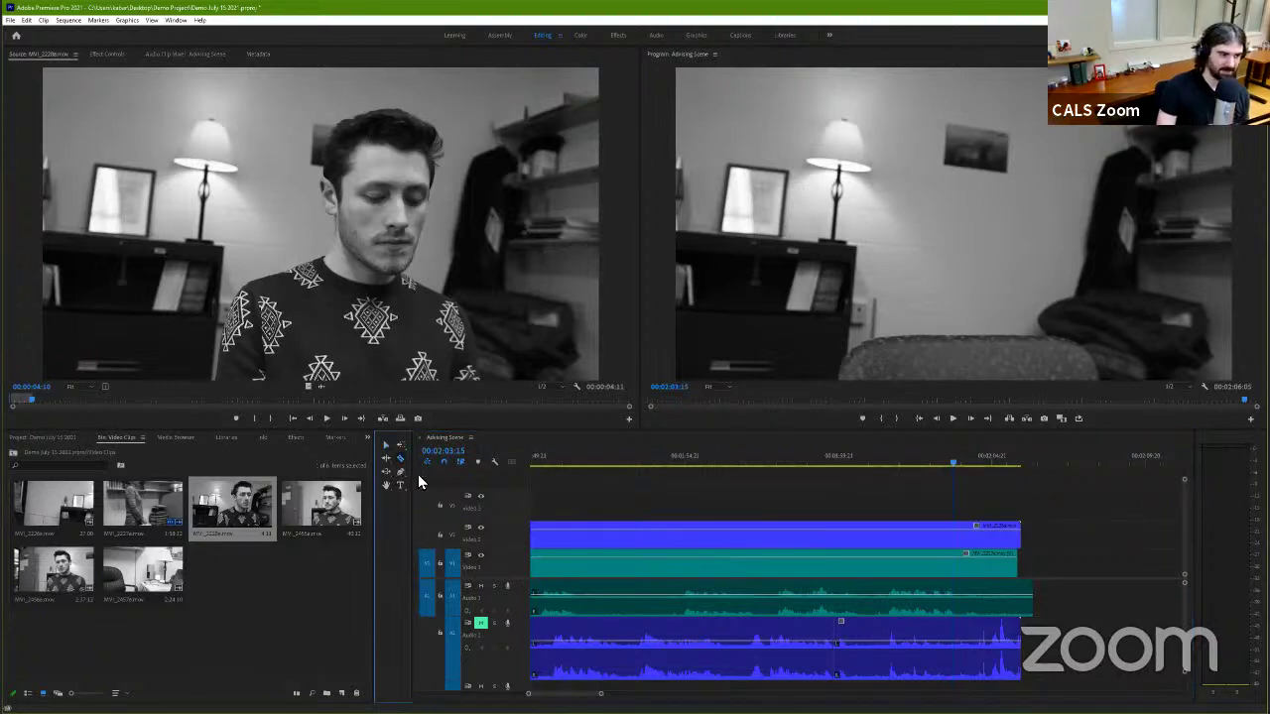
left_click(955, 602)
key("v")
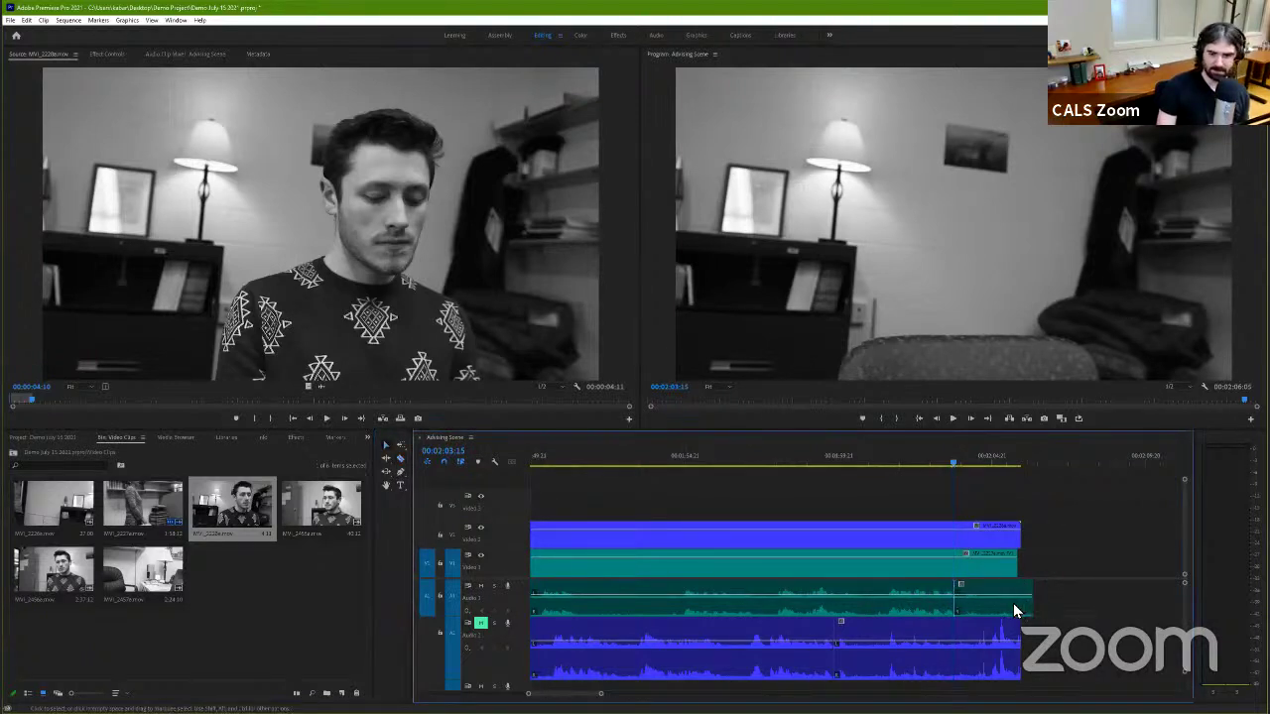
left_click(1015, 608)
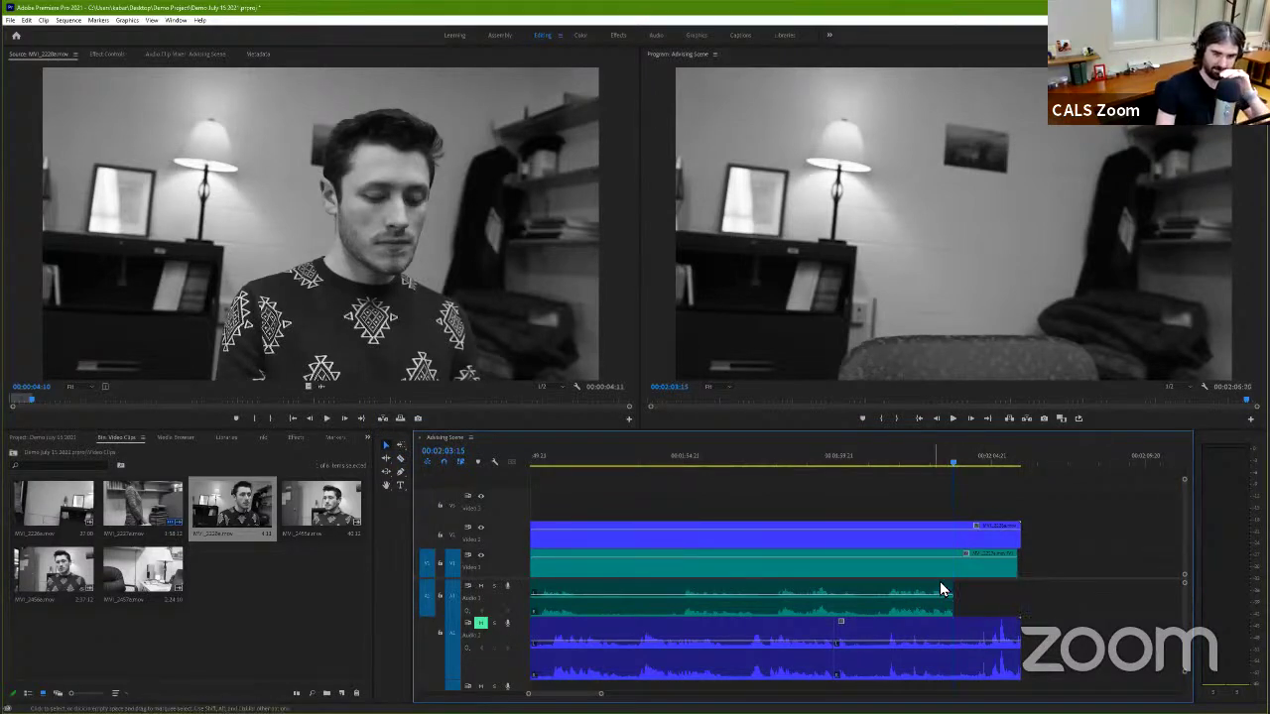
left_click_drag(923, 460, 828, 471)
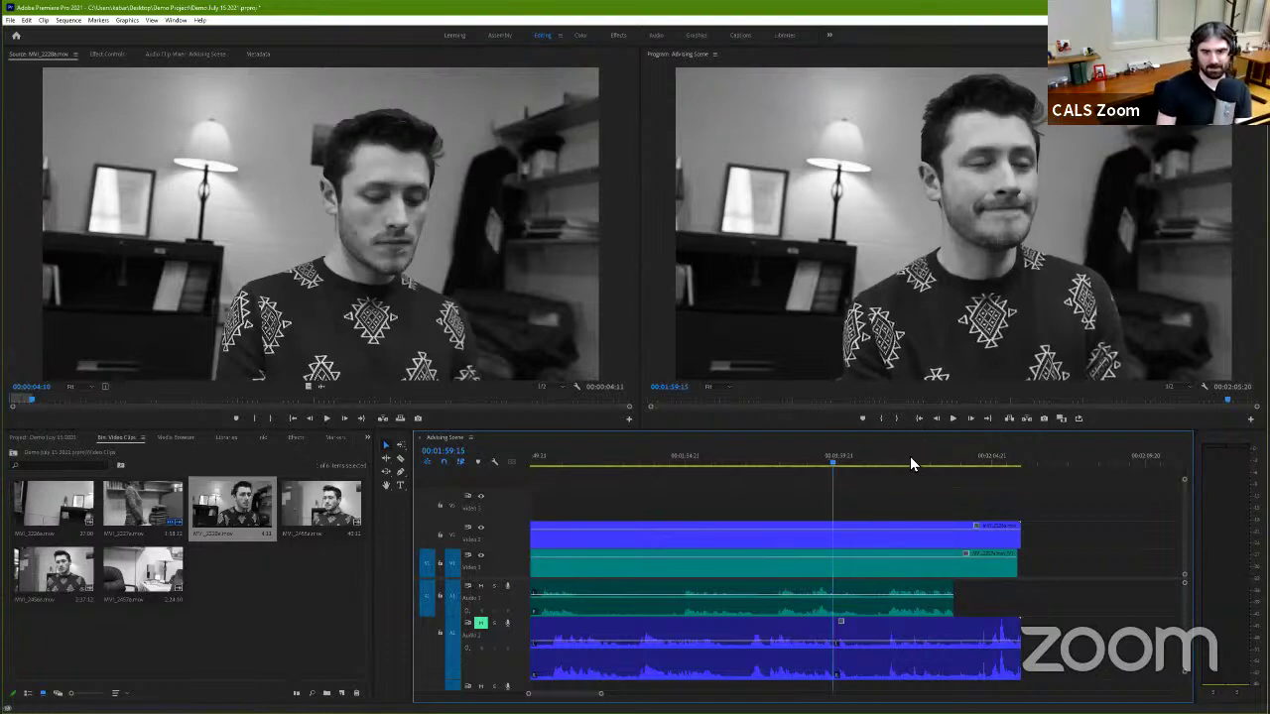
key("Down")
key("Down")
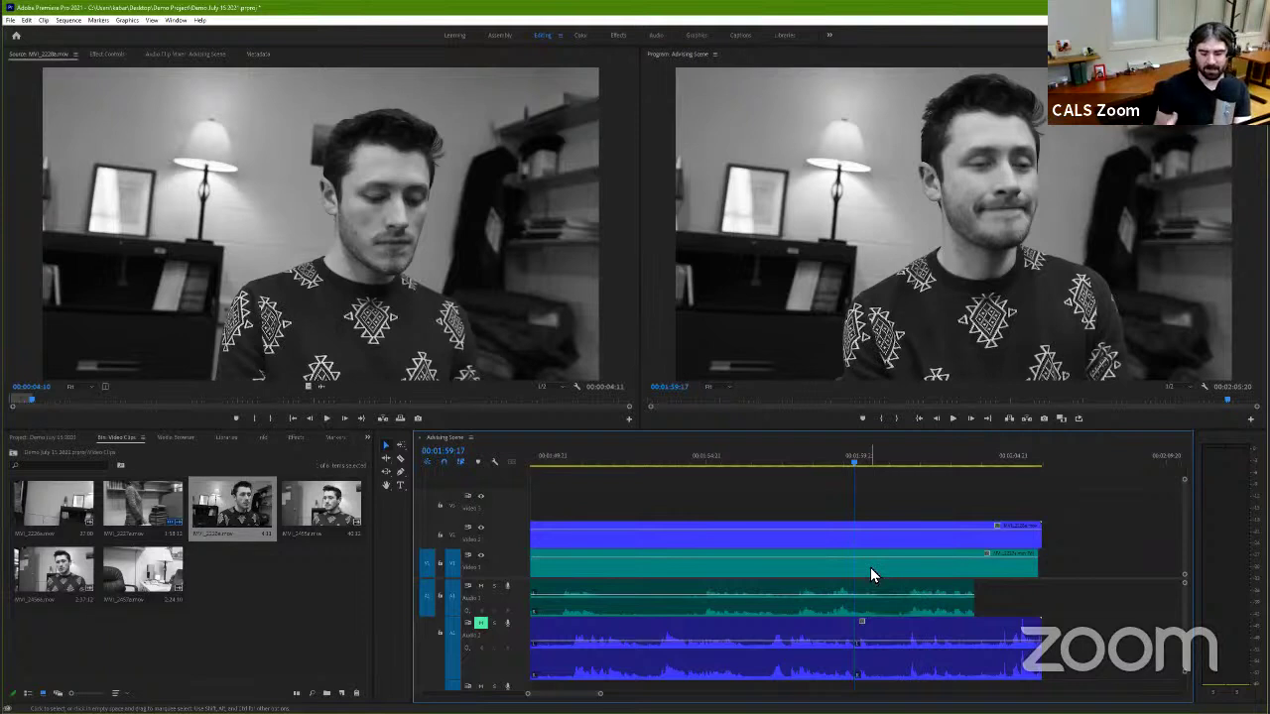
key("Up")
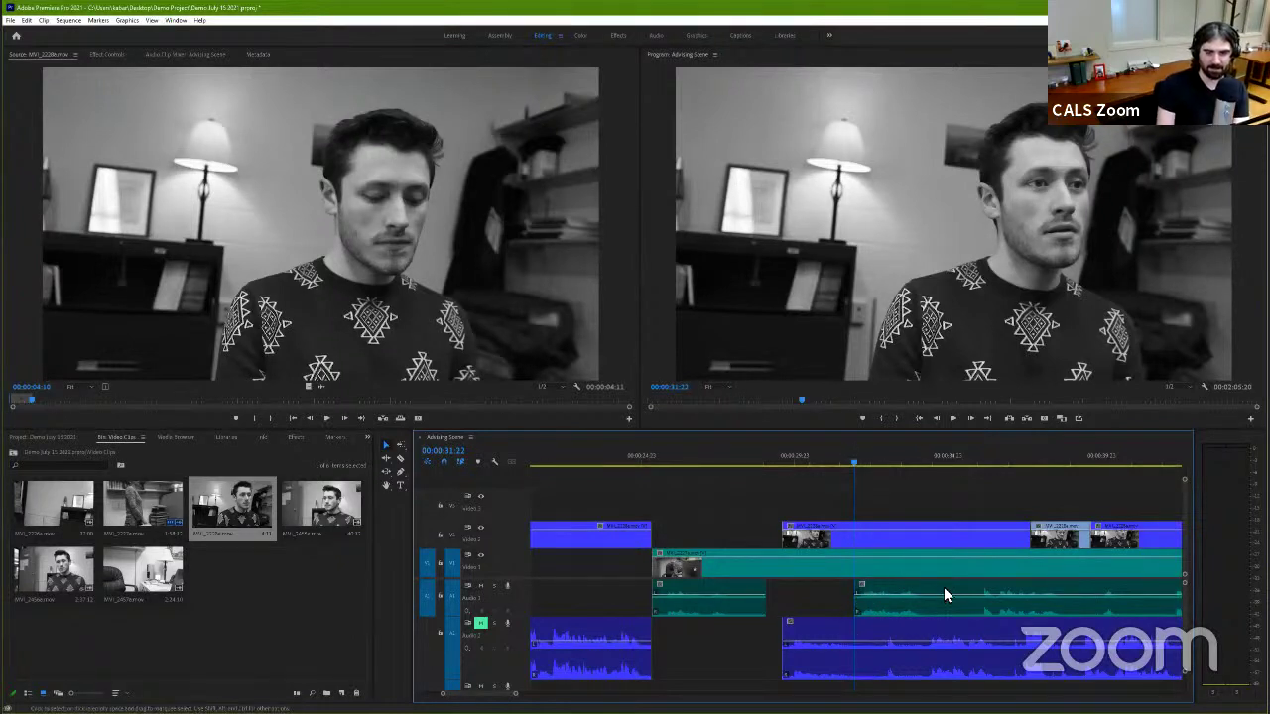
key("Down")
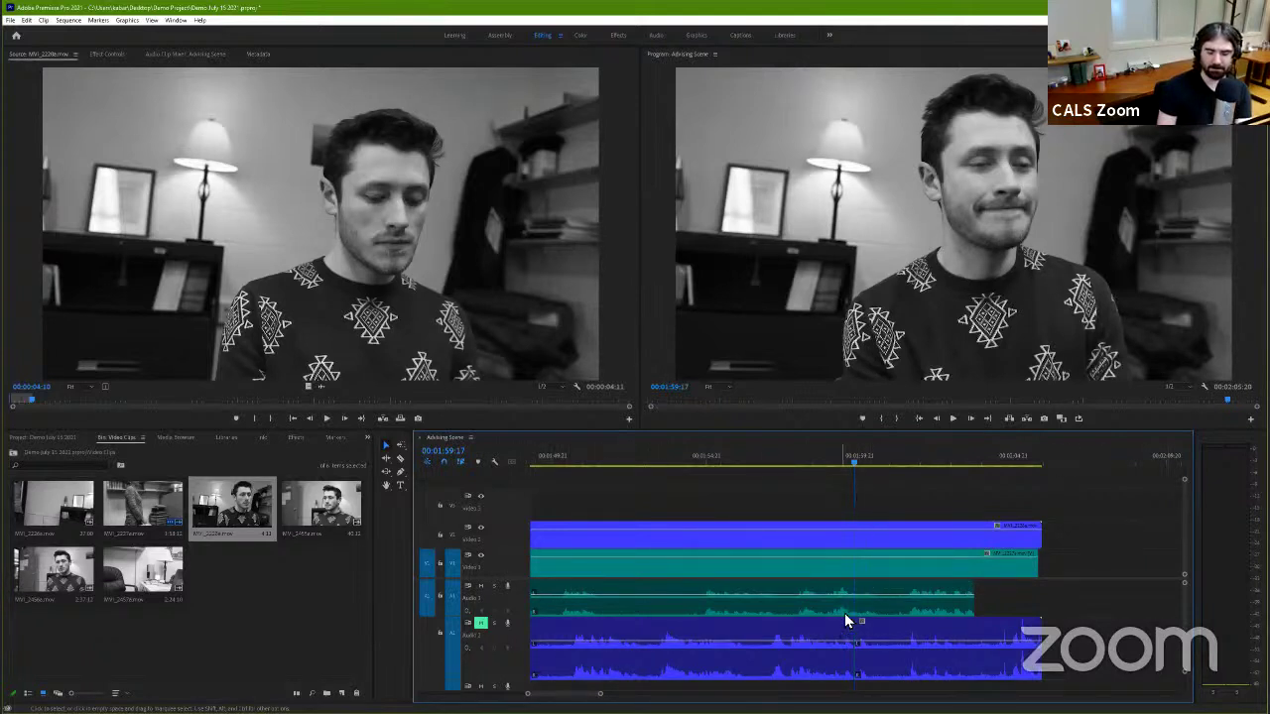
Step: Split V2 at 00:01:59:17 and drag its second part plus A2 audio later, leaving a gap
left_click(402, 461)
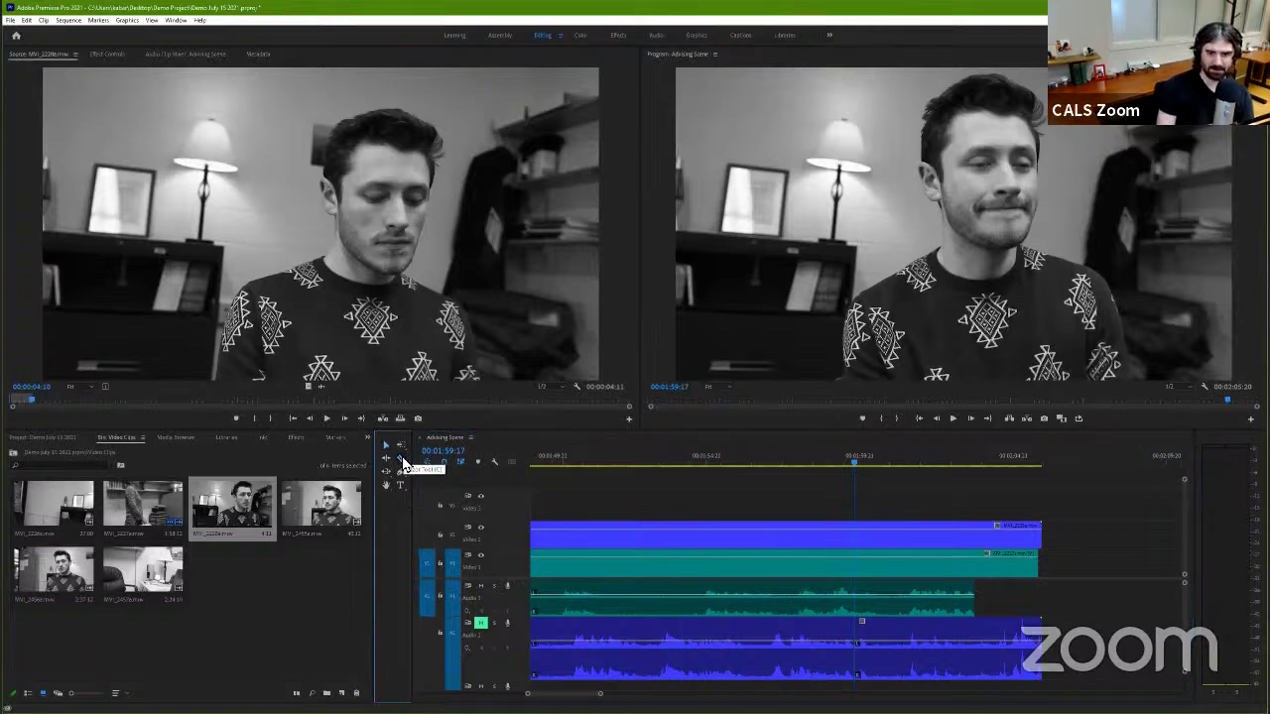
left_click(859, 533)
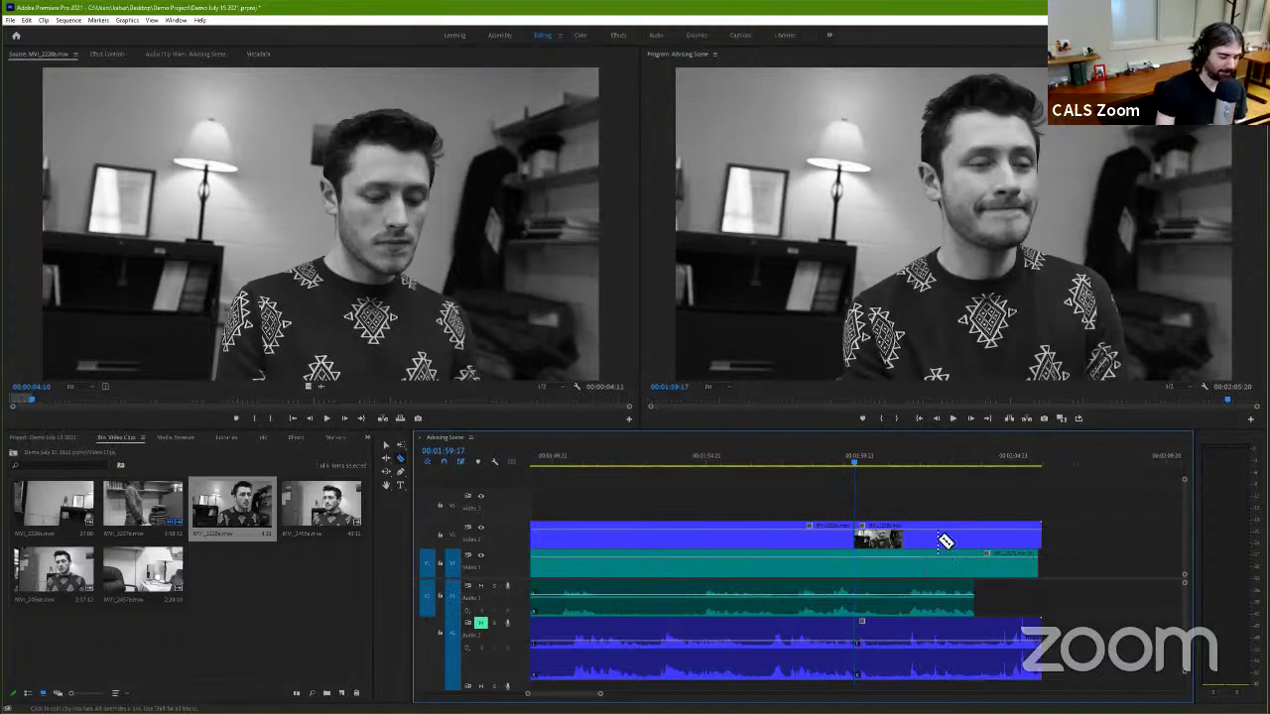
key("v")
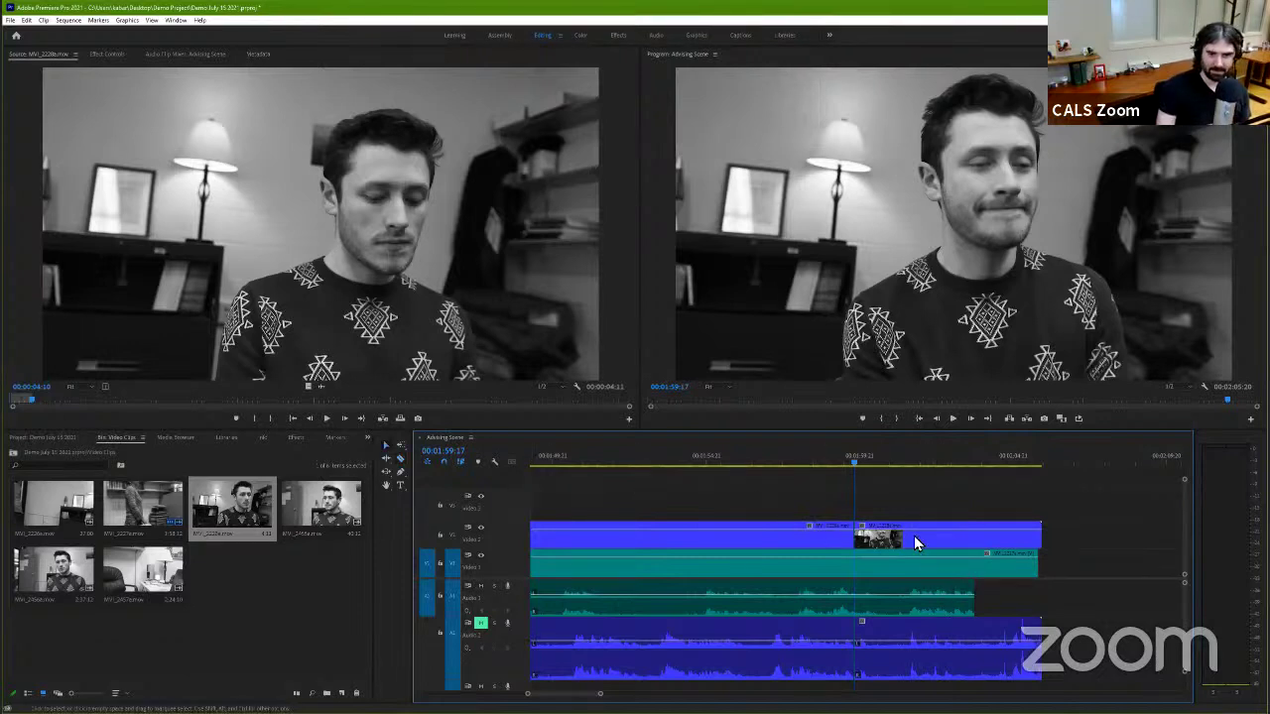
left_click(913, 536)
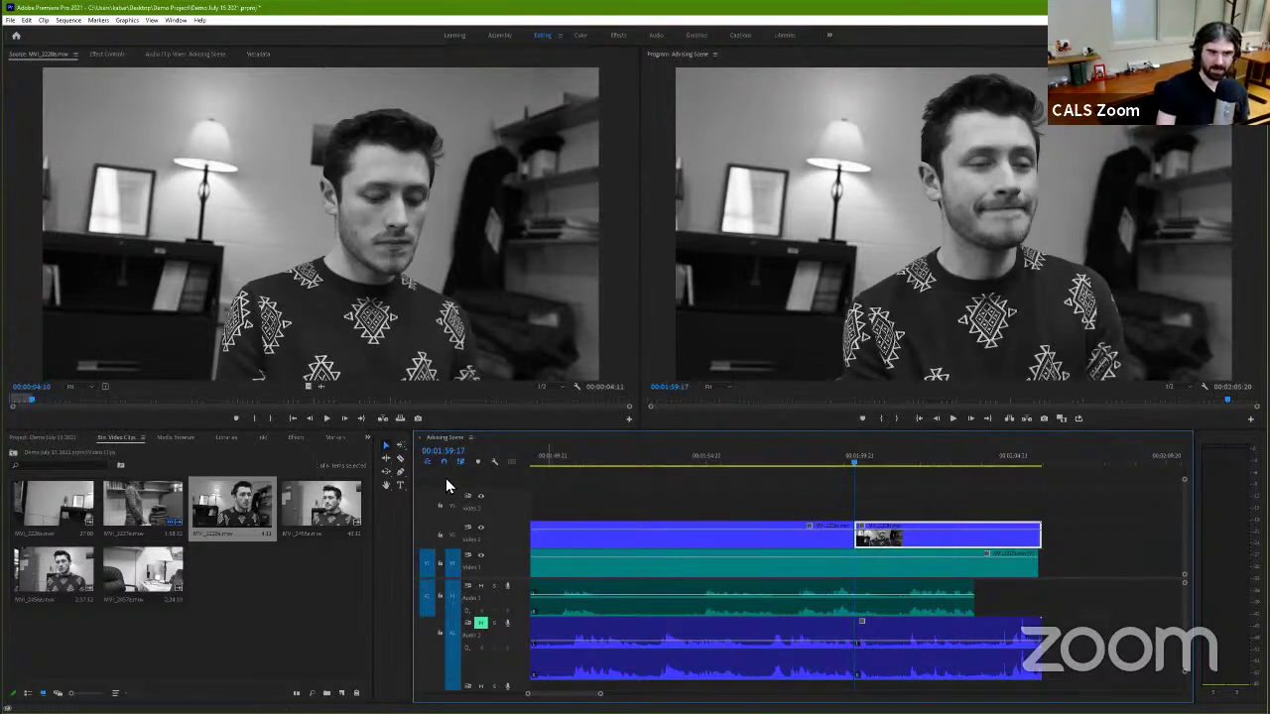
left_click(976, 631, "shift")
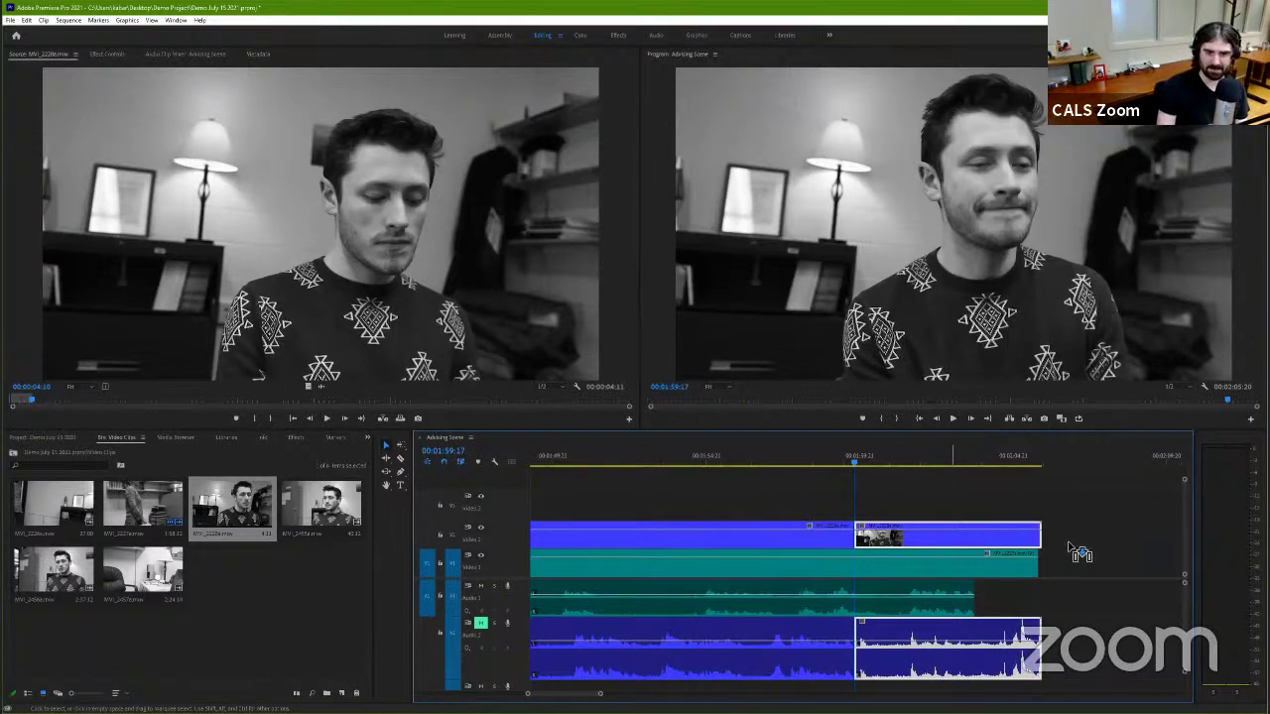
left_click_drag(951, 540, 1073, 542)
Step: Play back across the new gap from just before the first V2 piece ends
key("space")
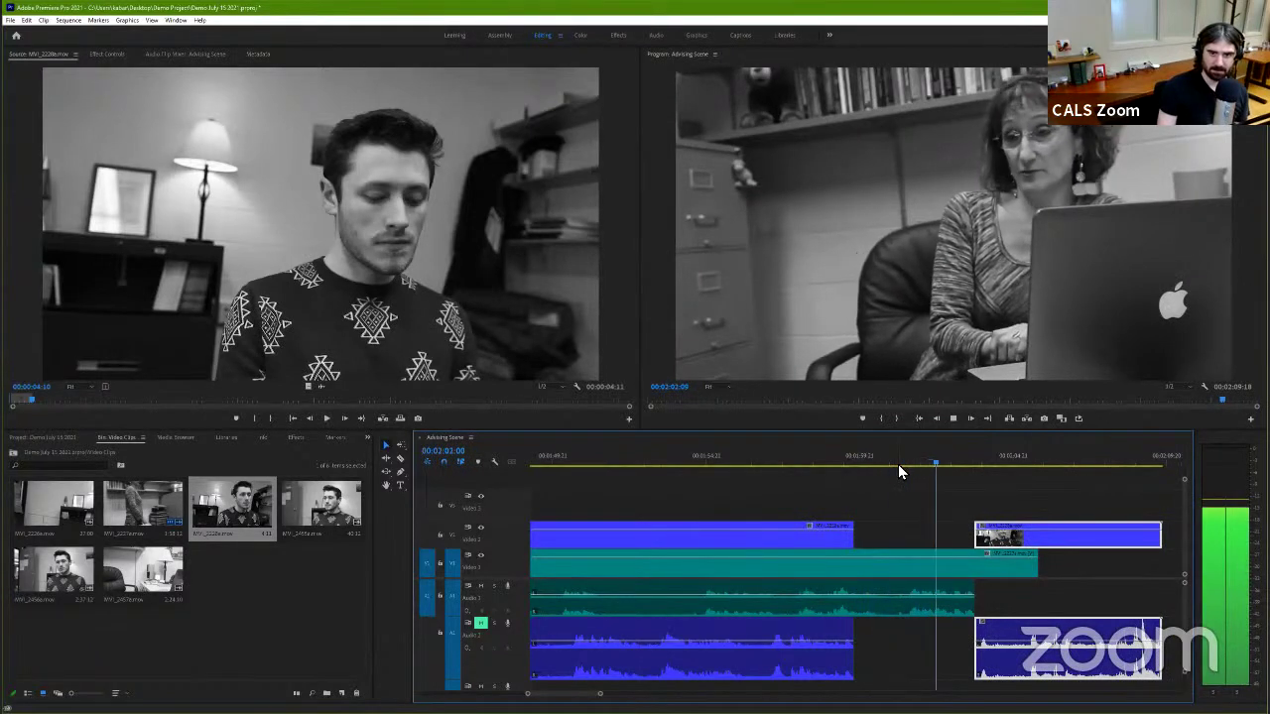
key("space")
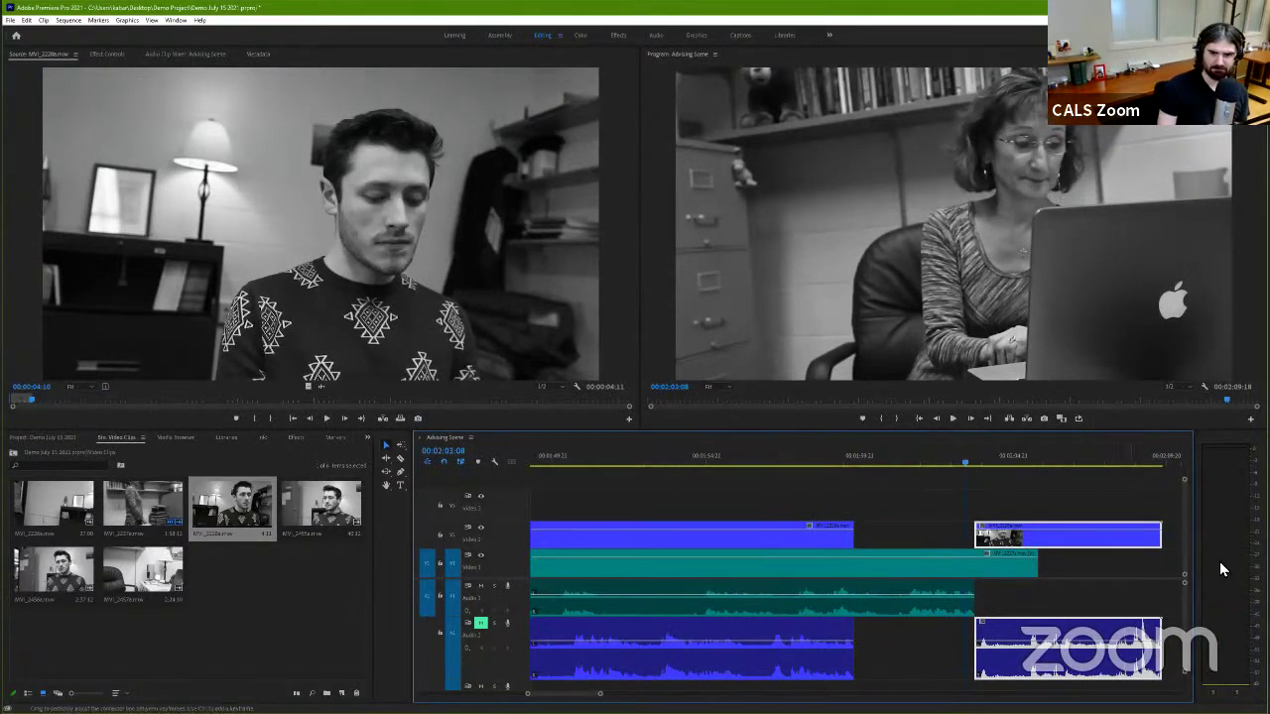
scroll(1184, 605, "down", 3)
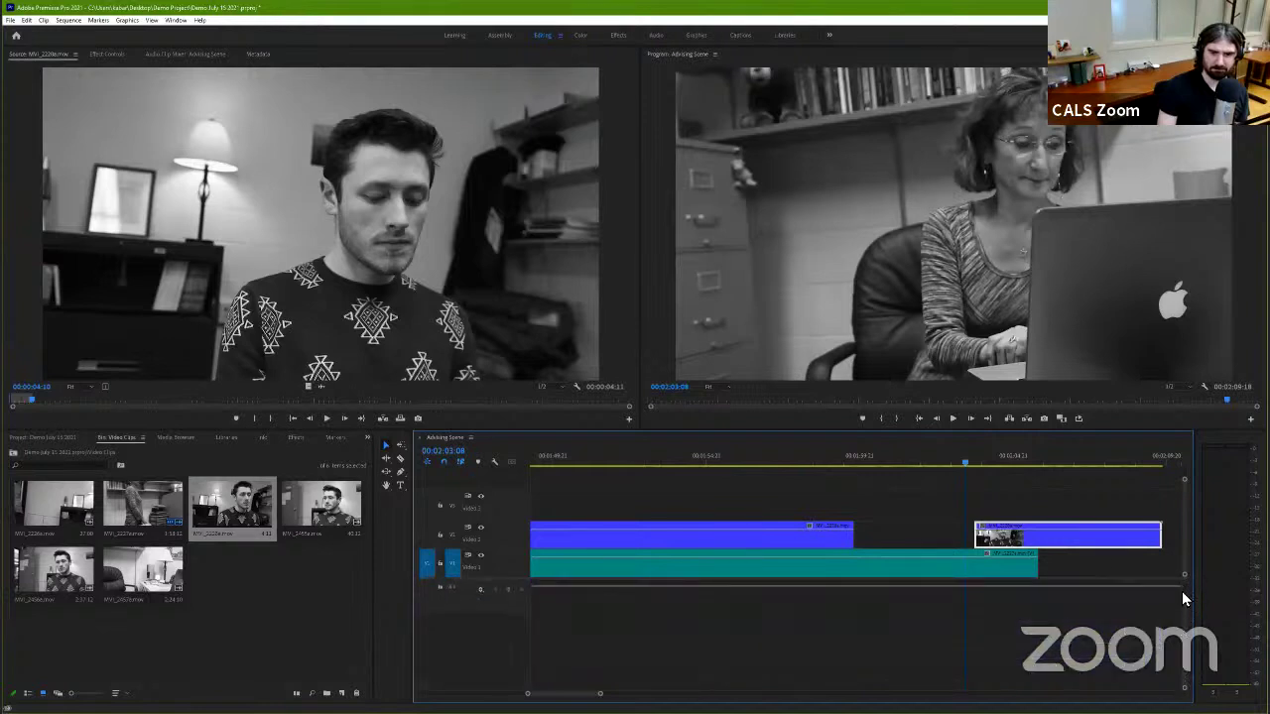
scroll(1185, 585, "up", 3)
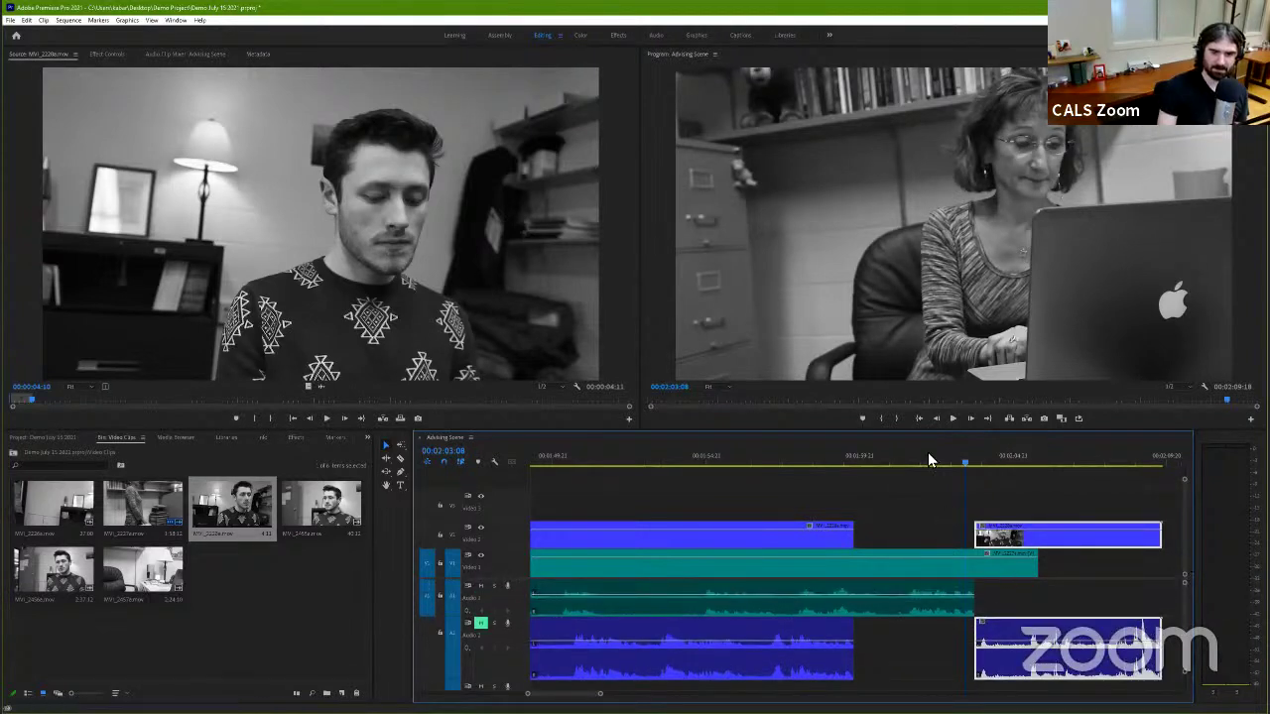
left_click(869, 462)
left_click(854, 468)
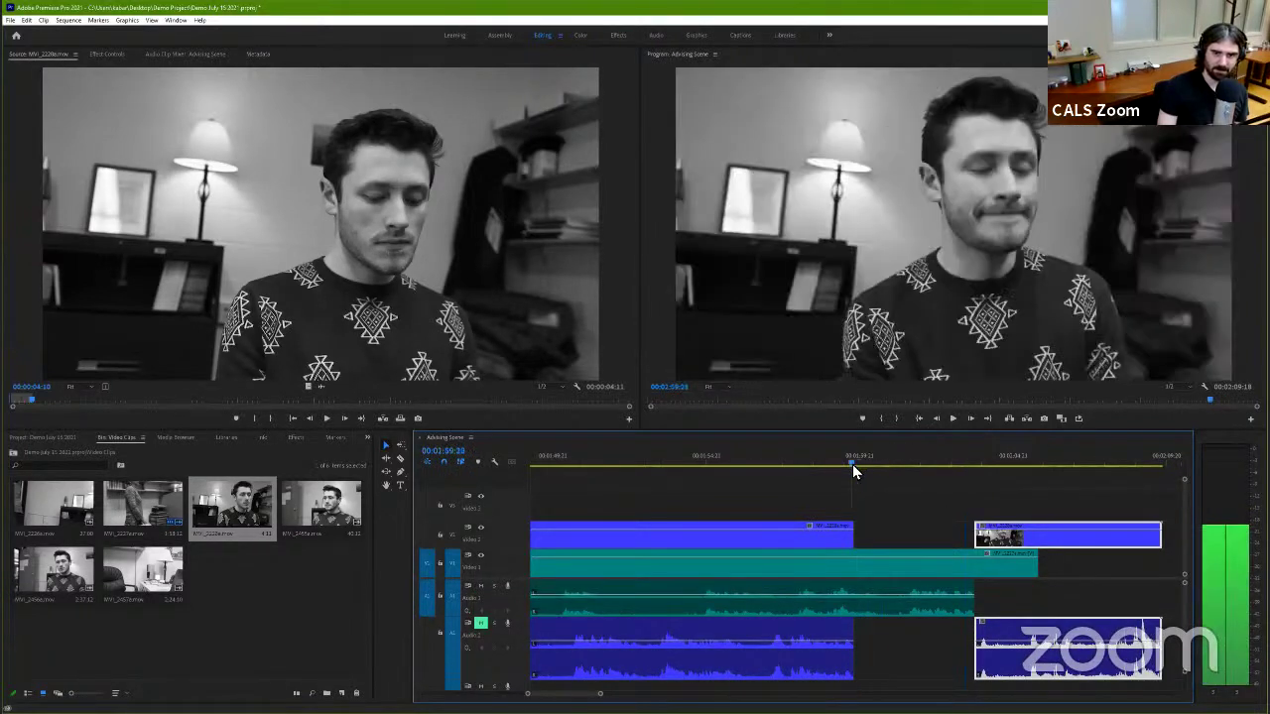
key("space")
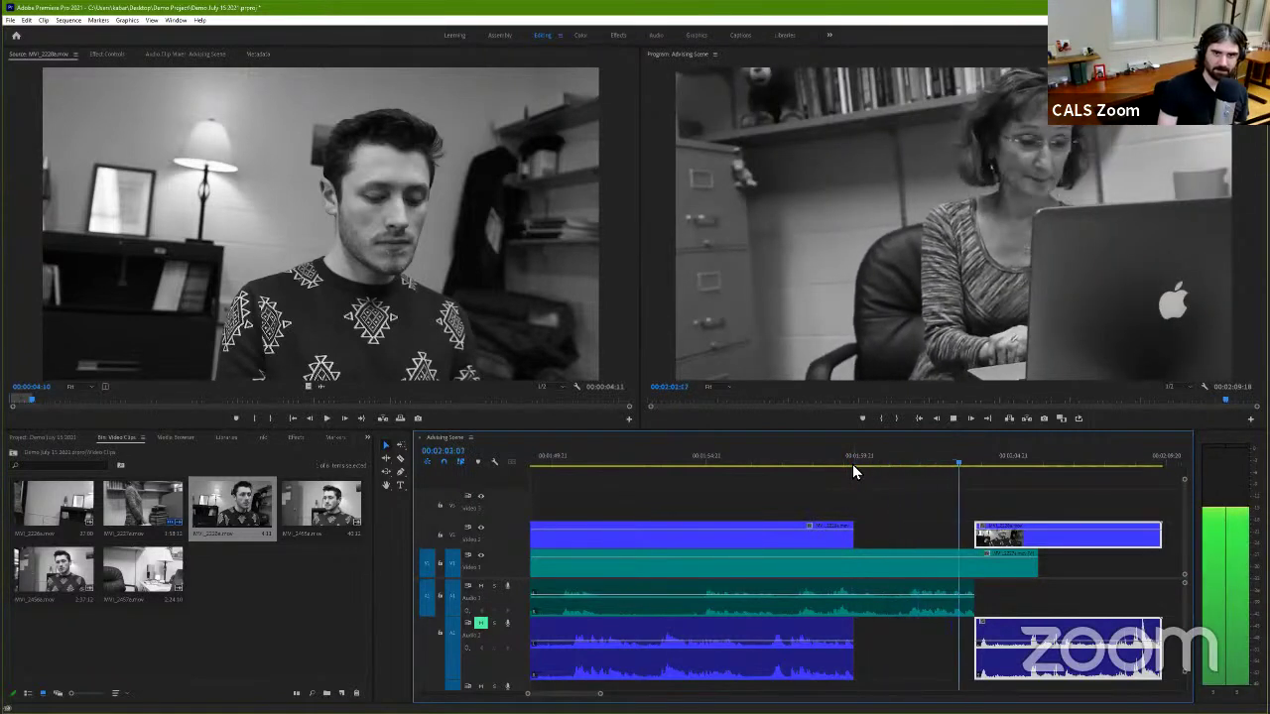
key("space")
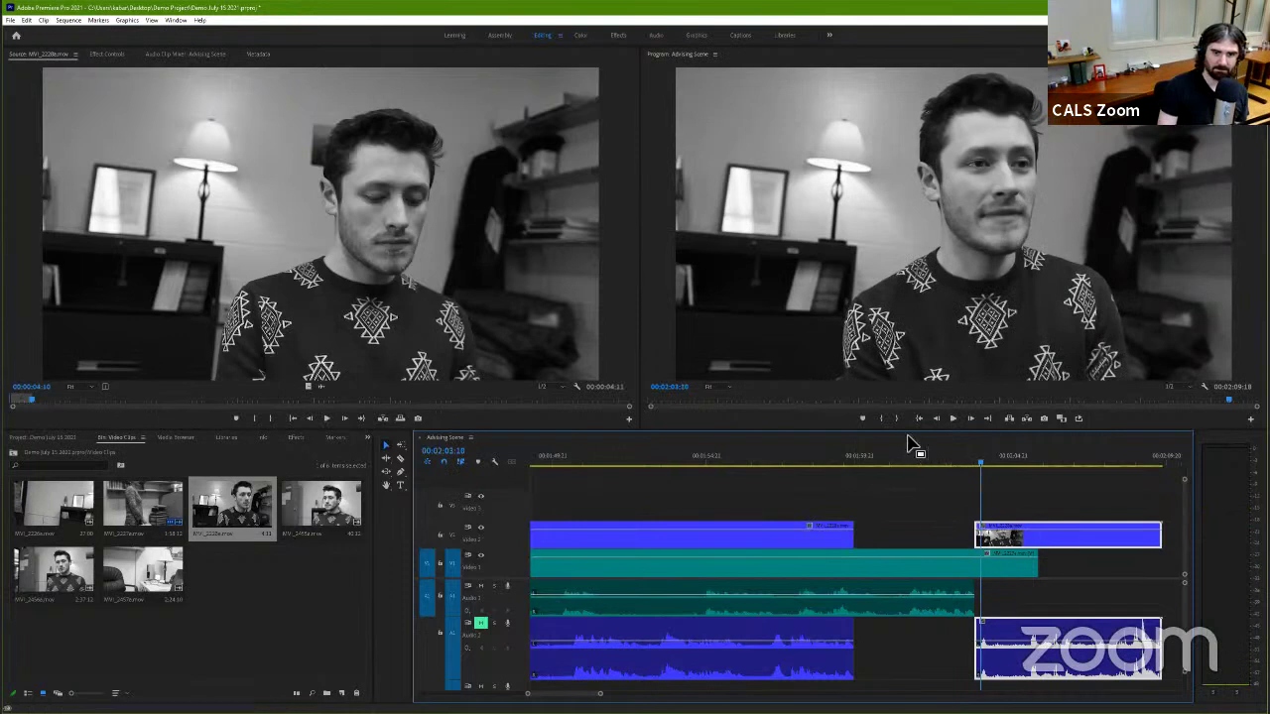
left_click(933, 464)
Step: Try extending the Audio 1 clip's end, review it, then undo the extension
left_click(939, 464)
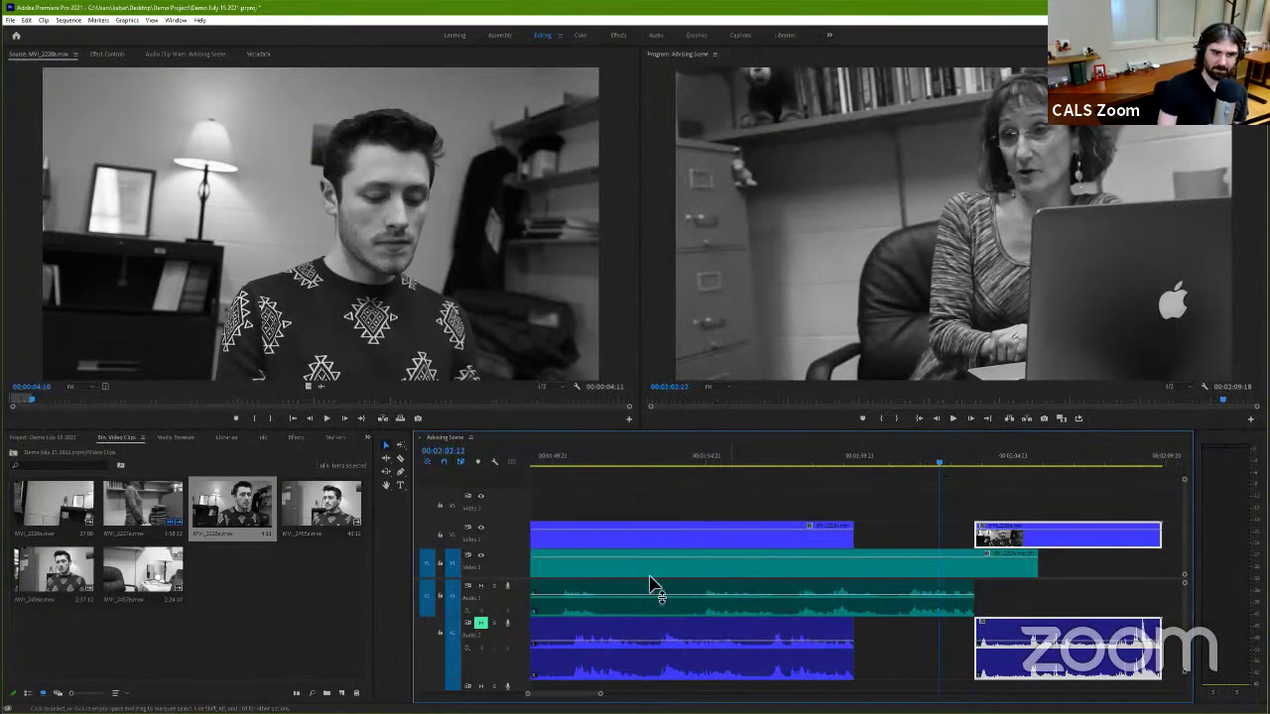
left_click(731, 610)
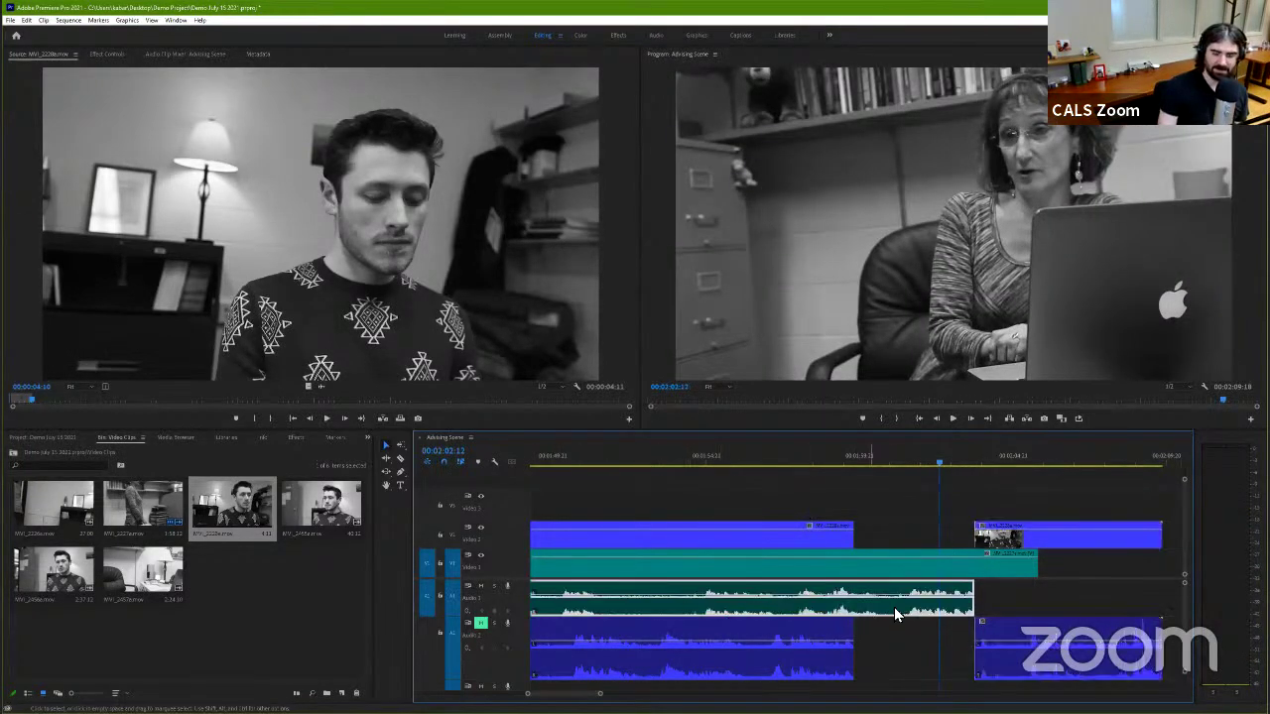
key("space")
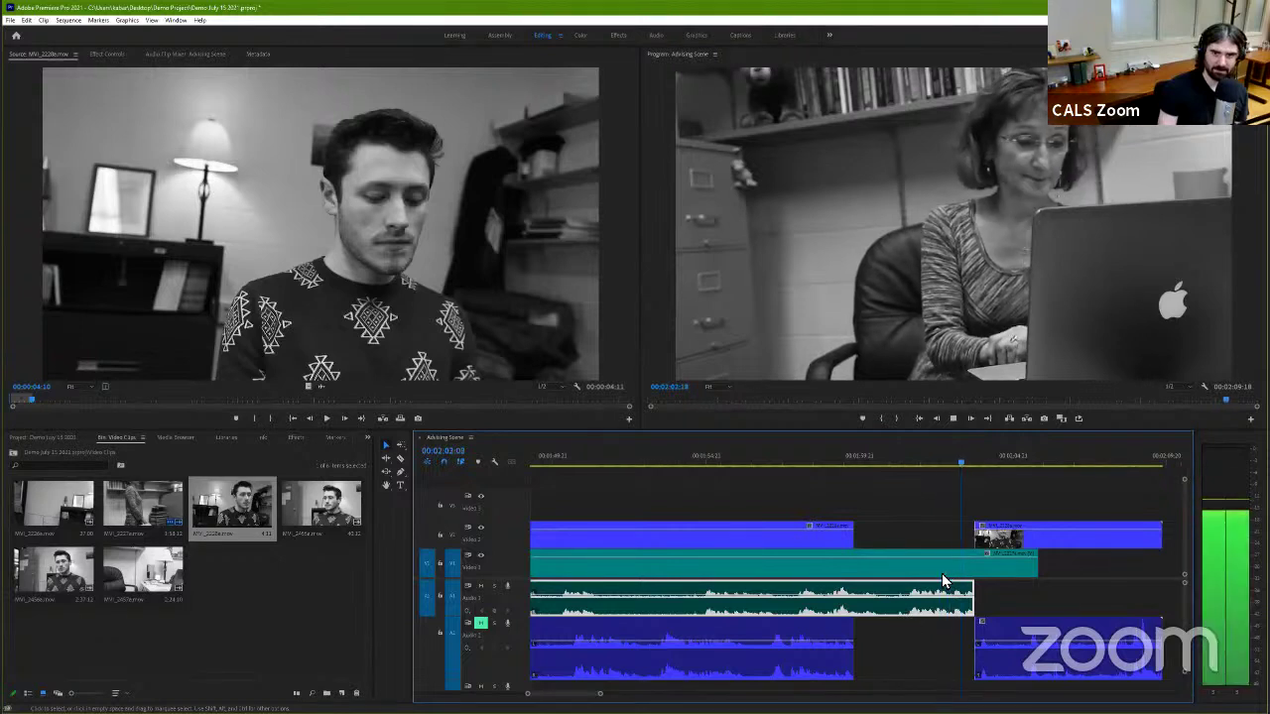
key("space")
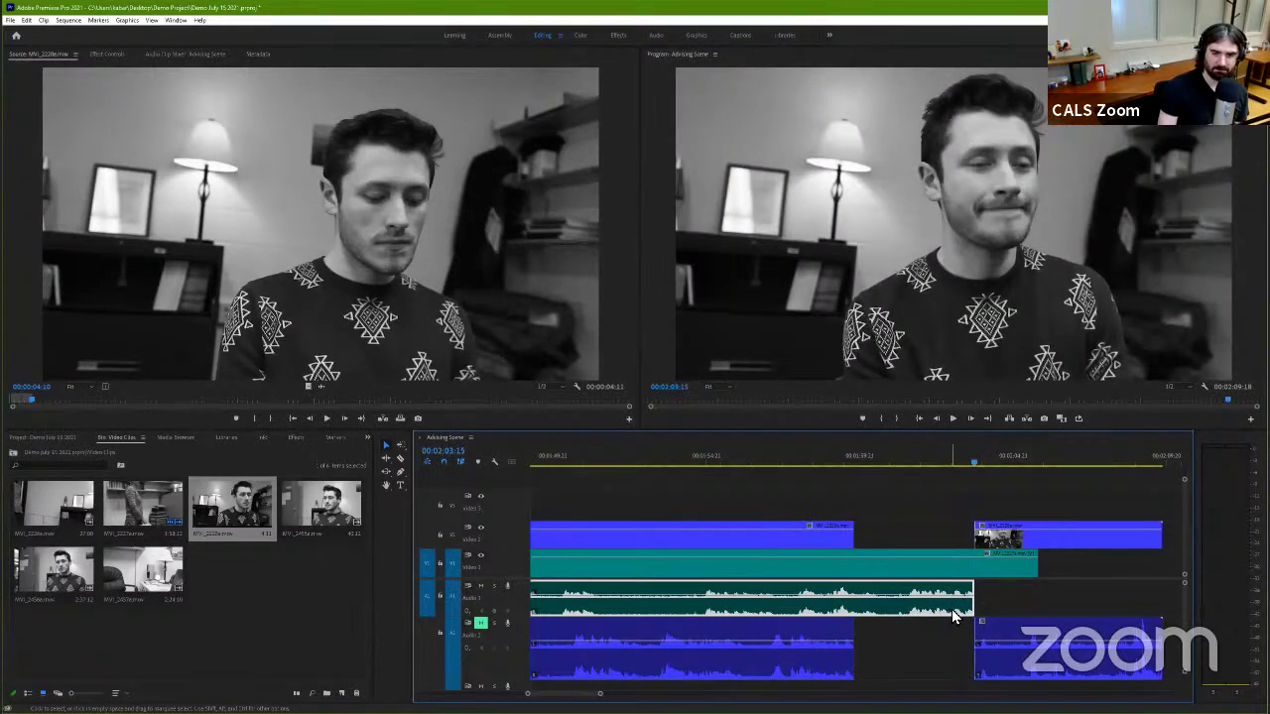
left_click_drag(973, 600, 984, 600)
left_click(922, 458)
key("space")
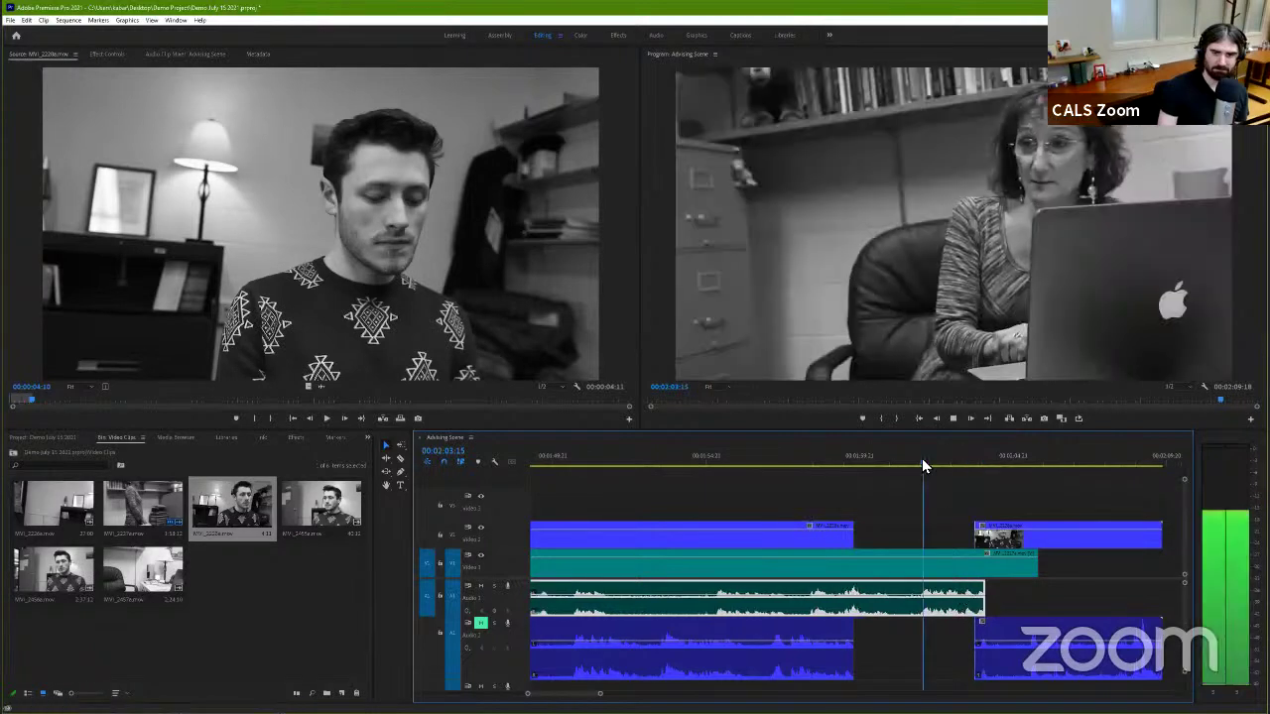
key("space")
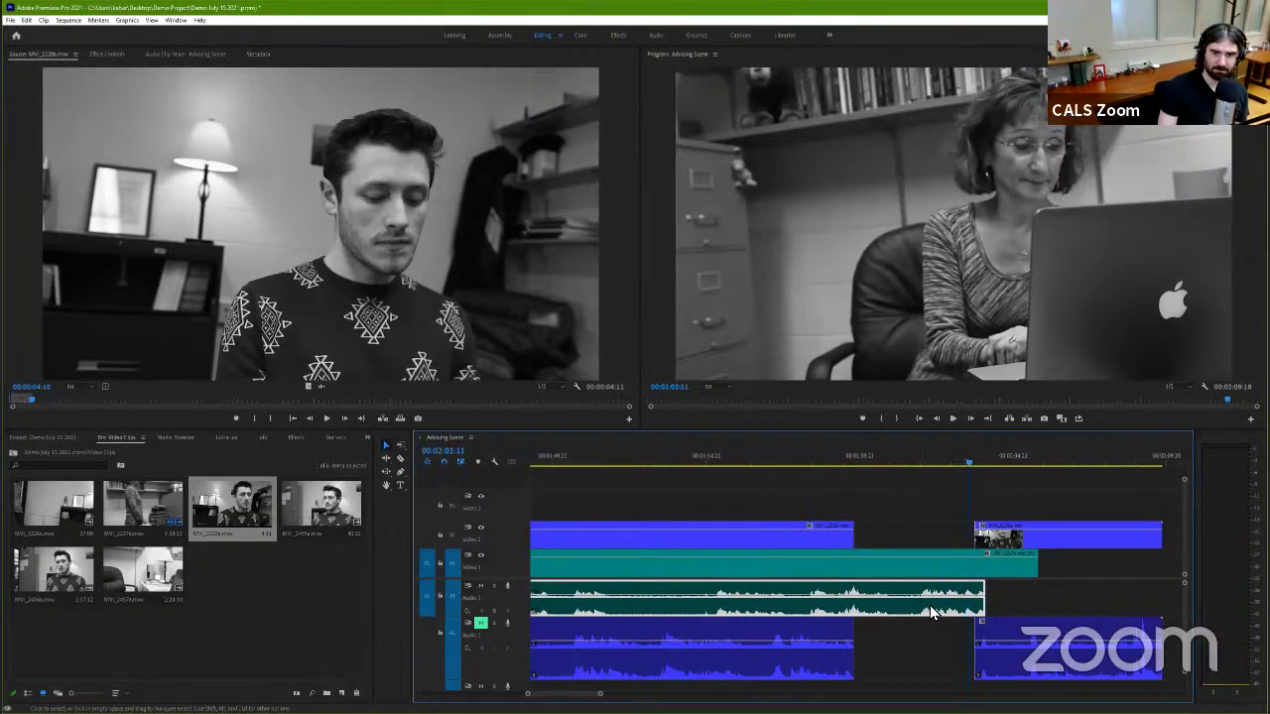
key("ctrl+z")
left_click(899, 458)
key("space")
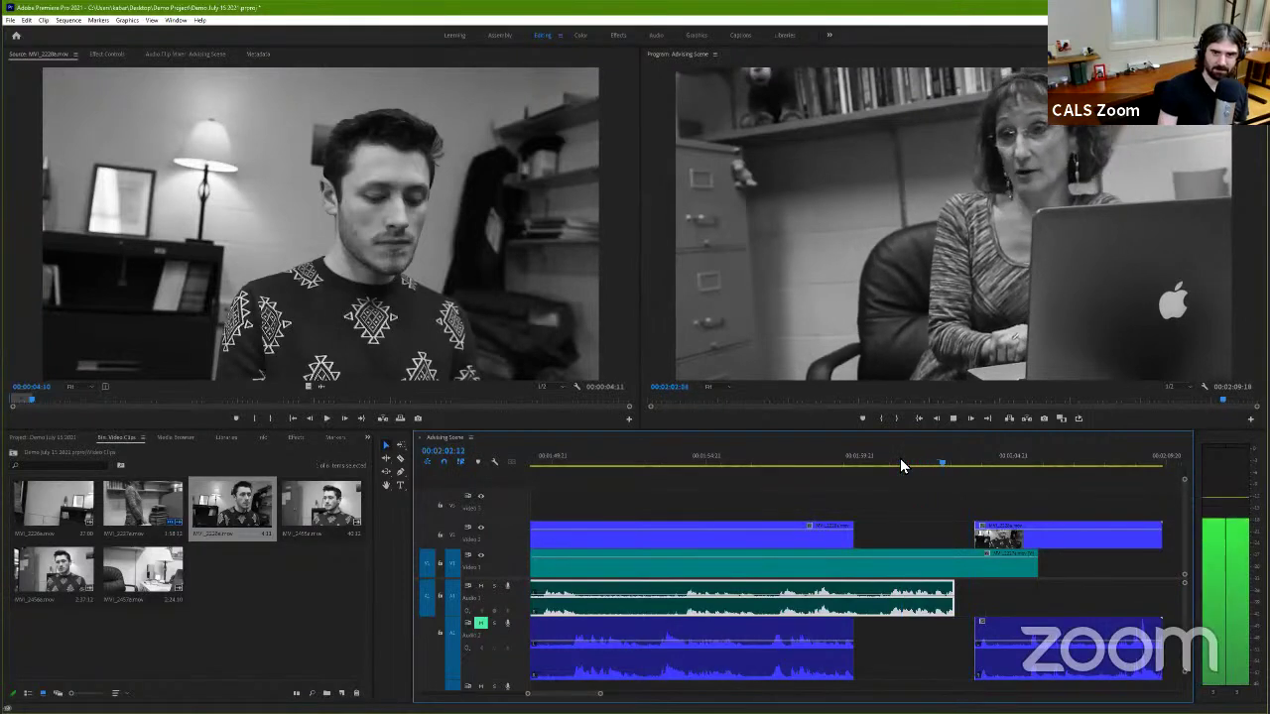
key("space")
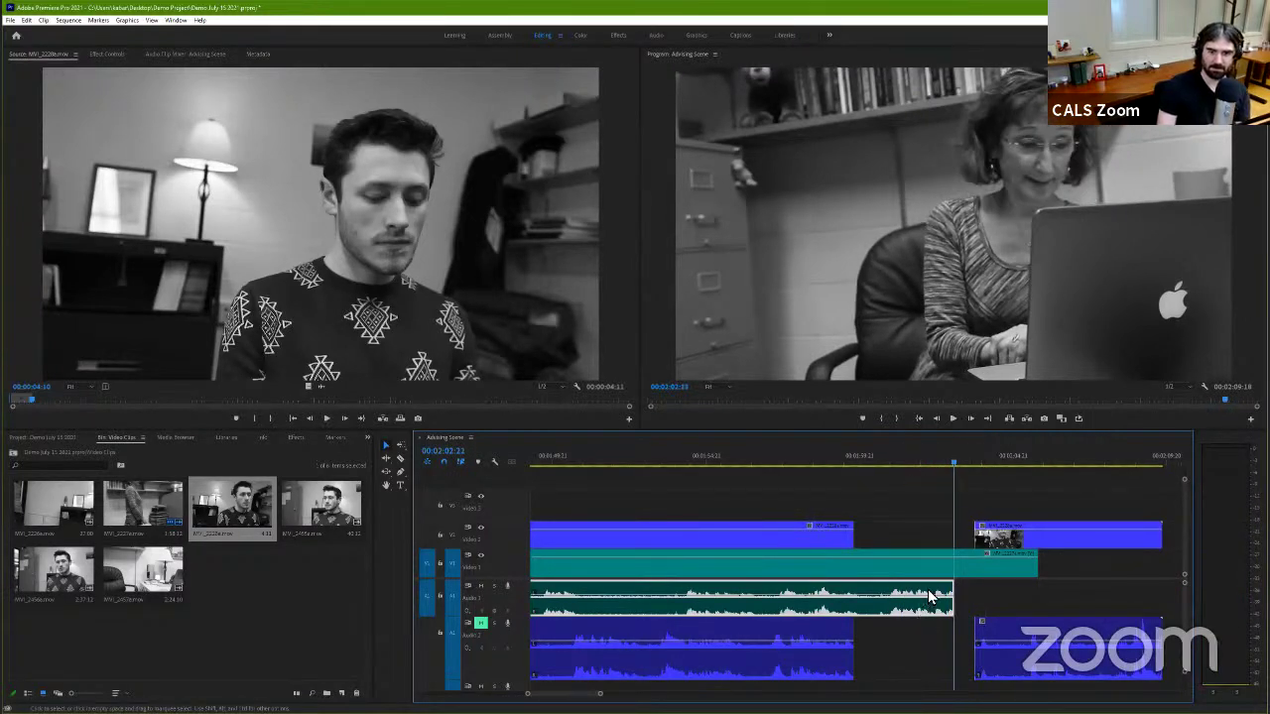
Step: Trim Audio 1 to end at the shot change, review from 00:02:00:19, and select the last V2 and A2 clips
left_click_drag(932, 593, 940, 596)
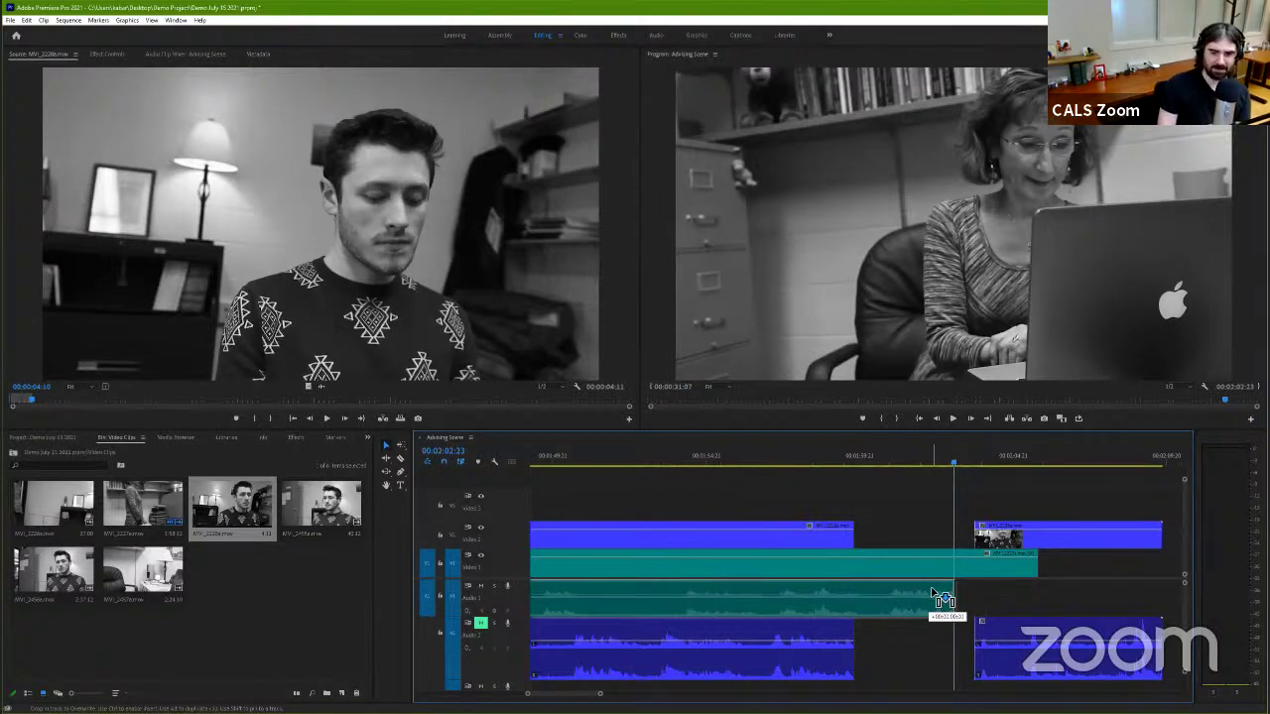
left_click_drag(941, 596, 949, 581)
key("space")
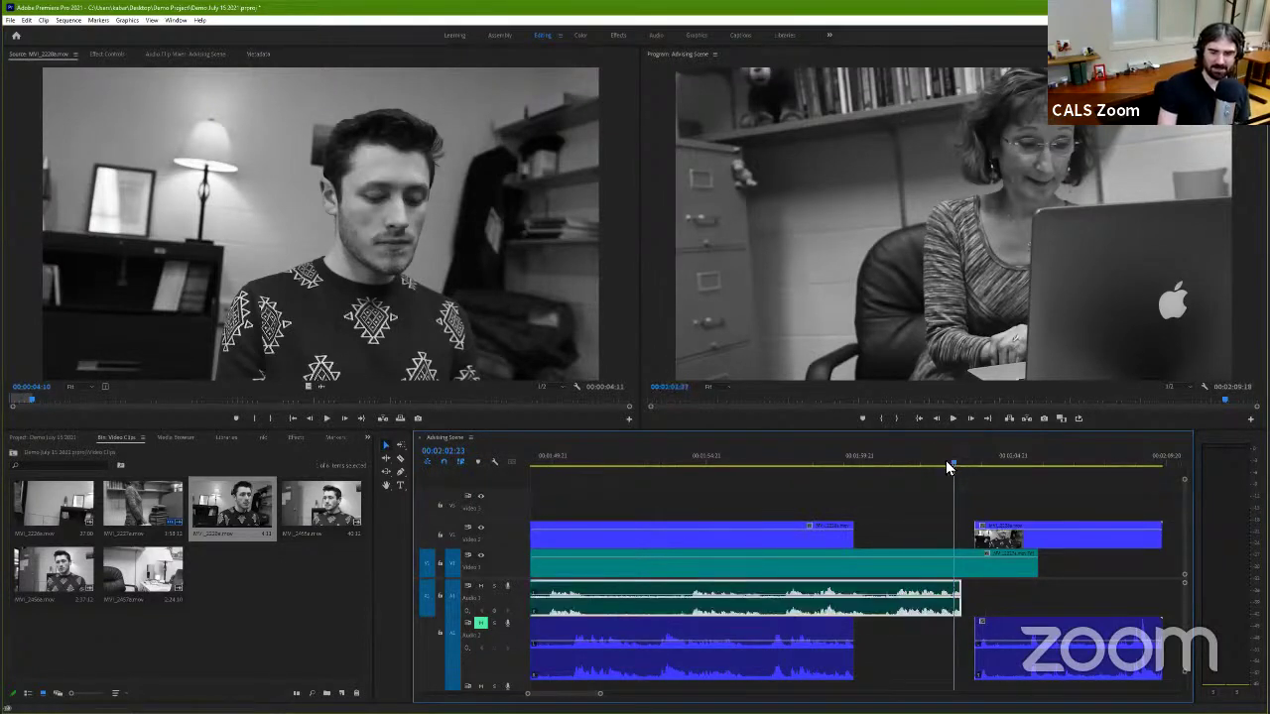
left_click(905, 456)
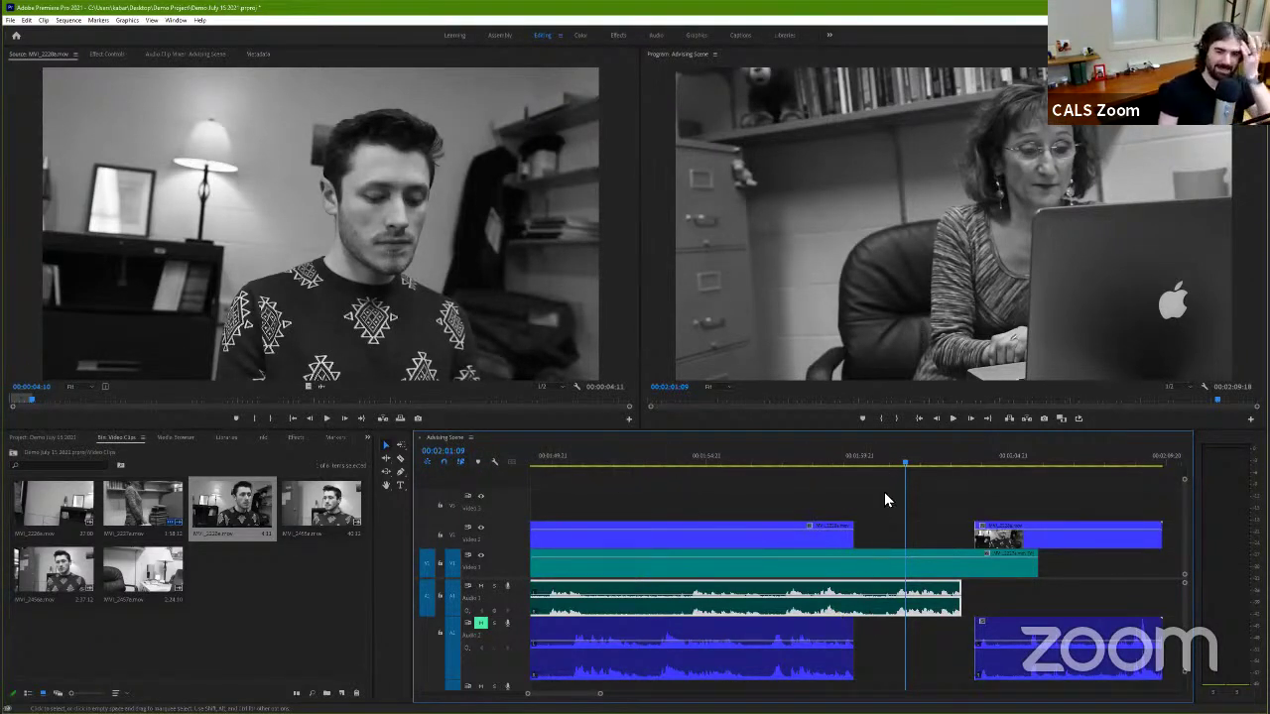
left_click(886, 460)
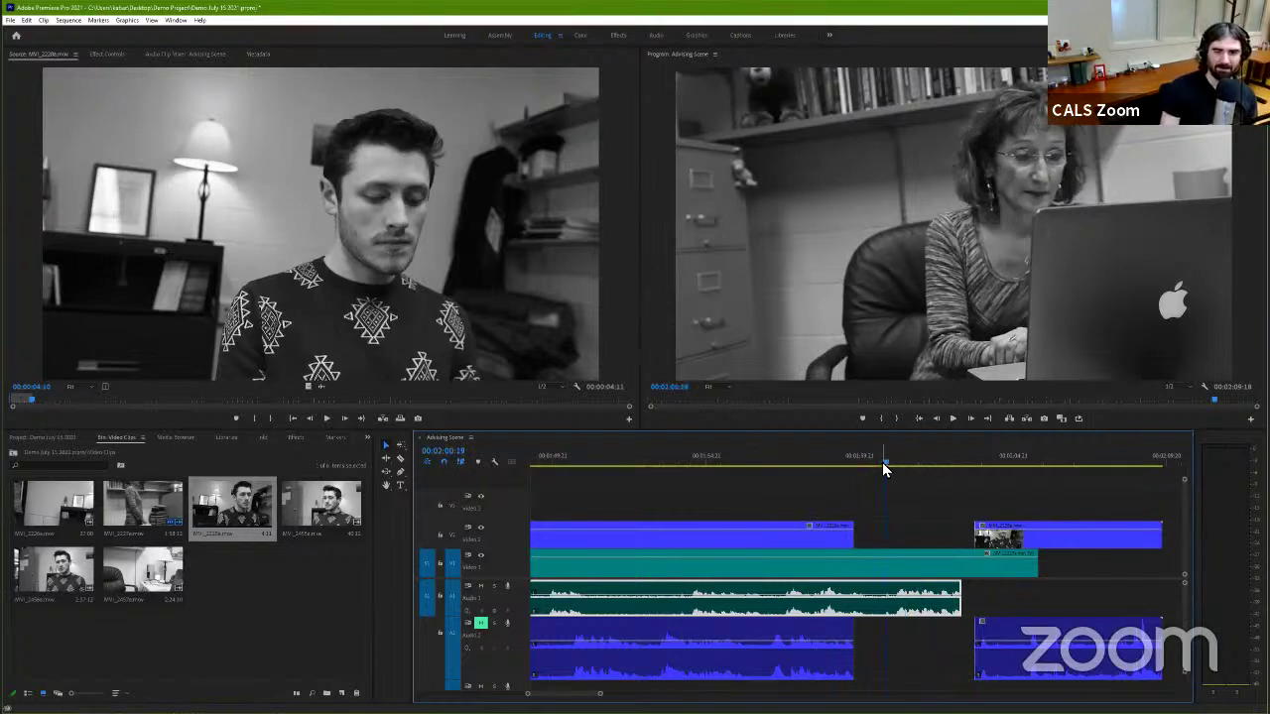
left_click(871, 471)
key("space")
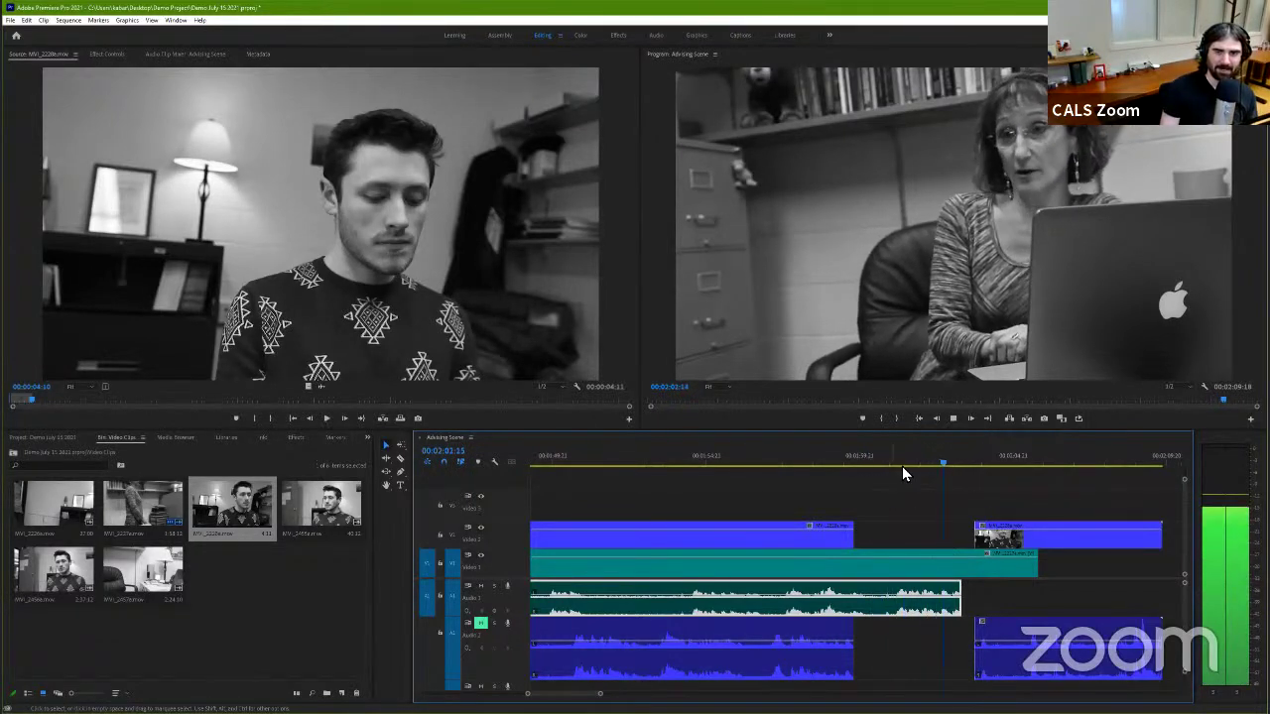
key("space")
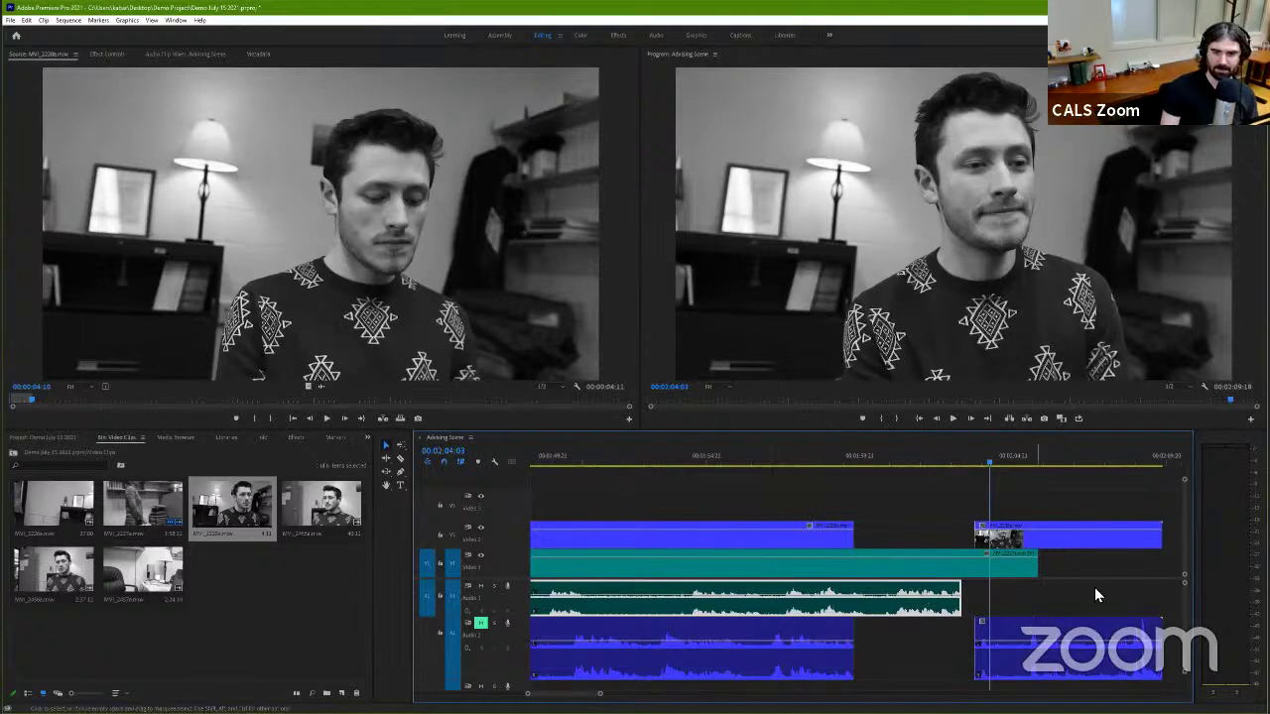
key("space")
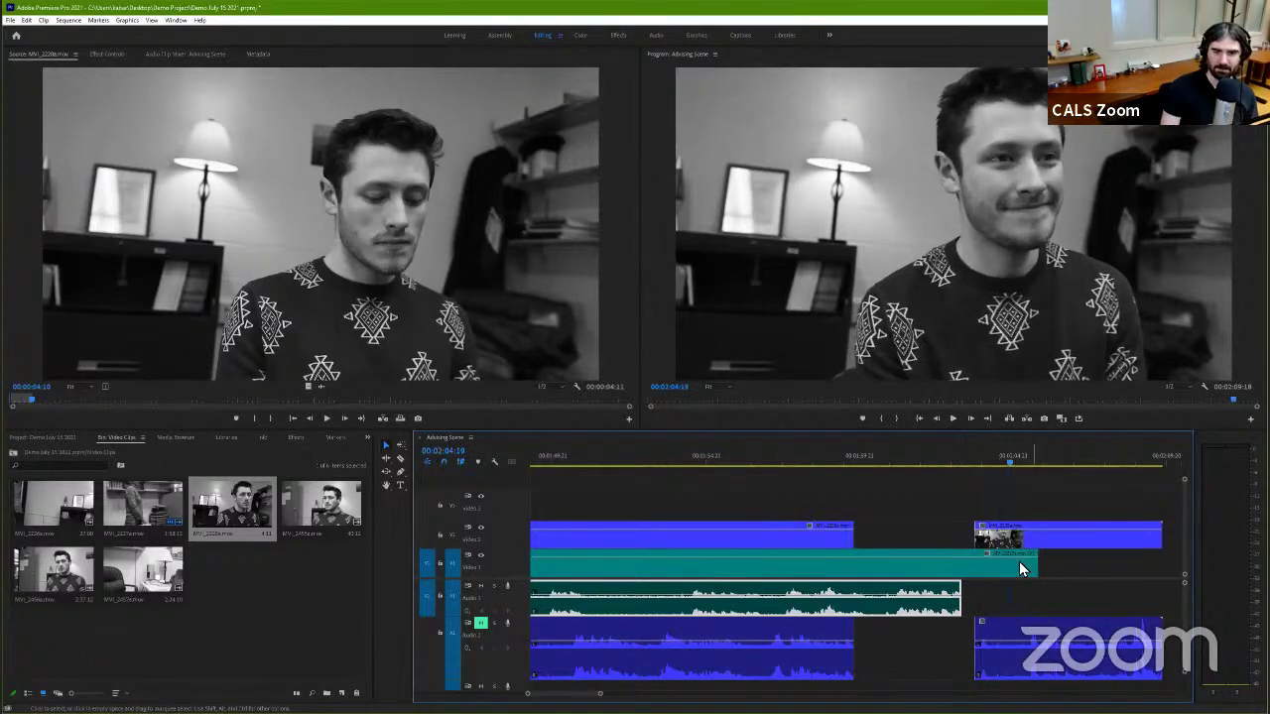
left_click(1074, 538)
left_click(1061, 630, "shift")
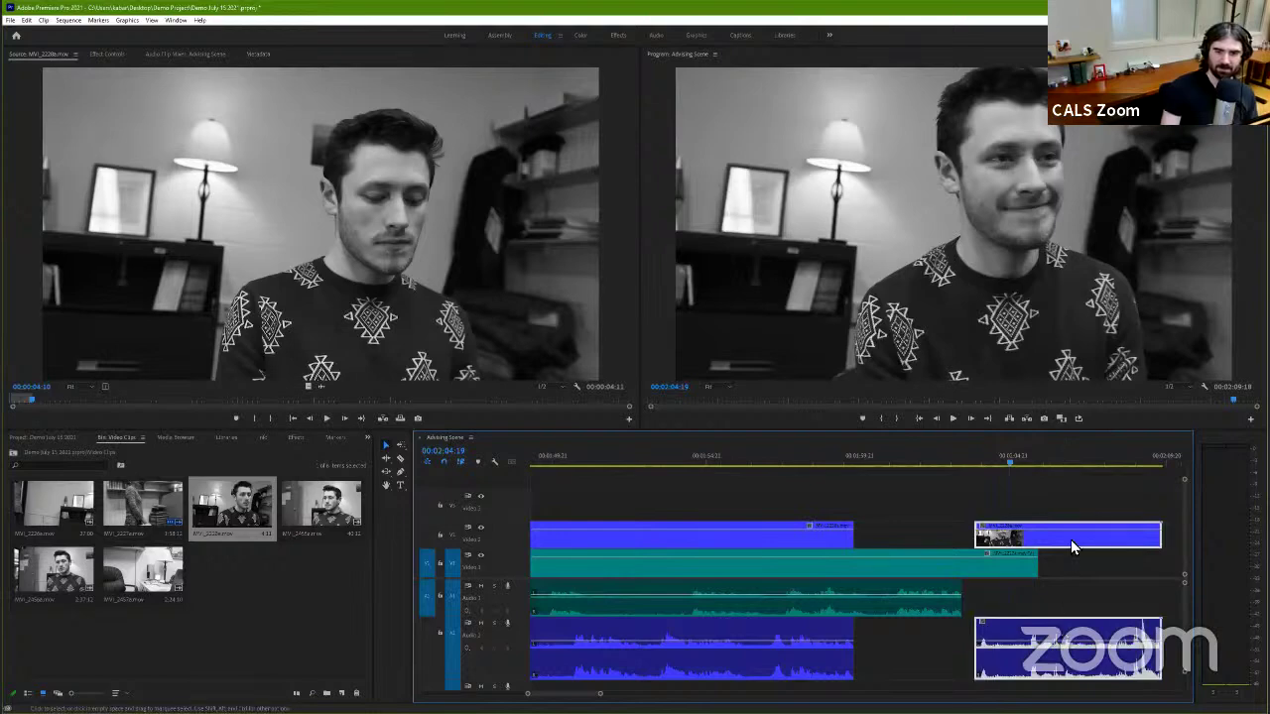
Step: Nudge the last V2 clip and its A2 audio slightly earlier and play to check
left_click_drag(1059, 549, 1046, 548)
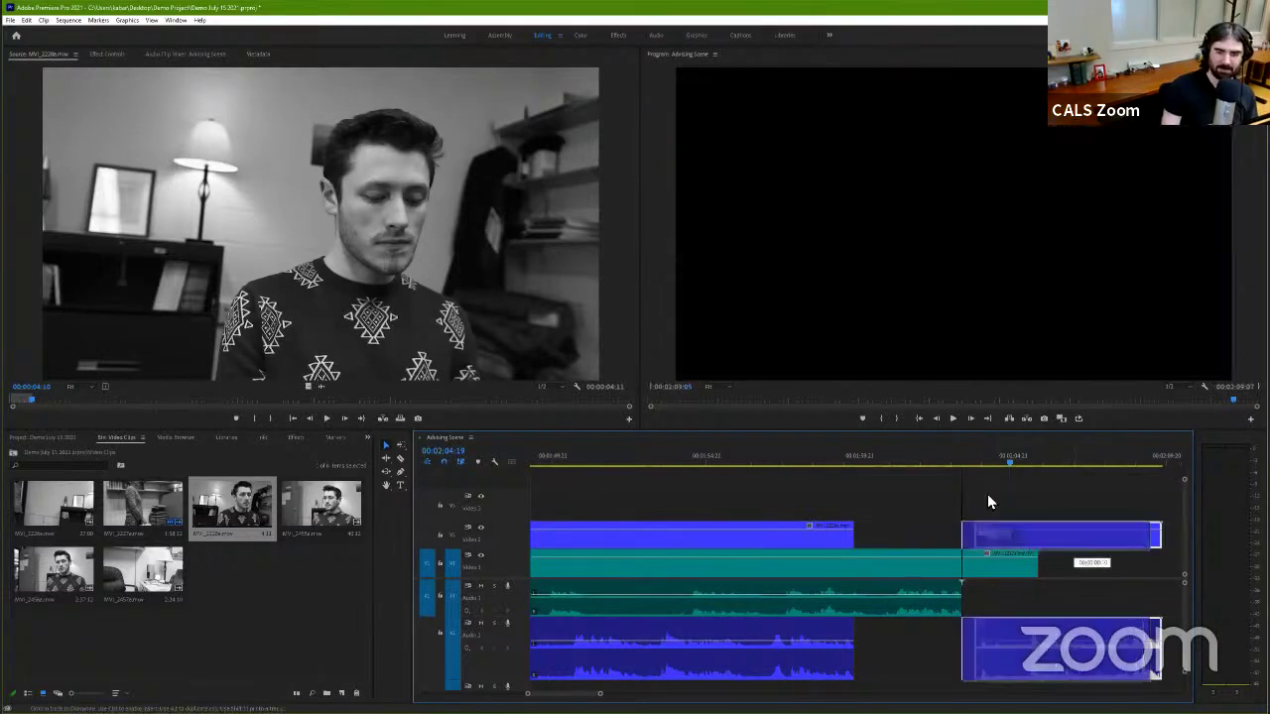
left_click(942, 456)
left_click(872, 461)
key("space")
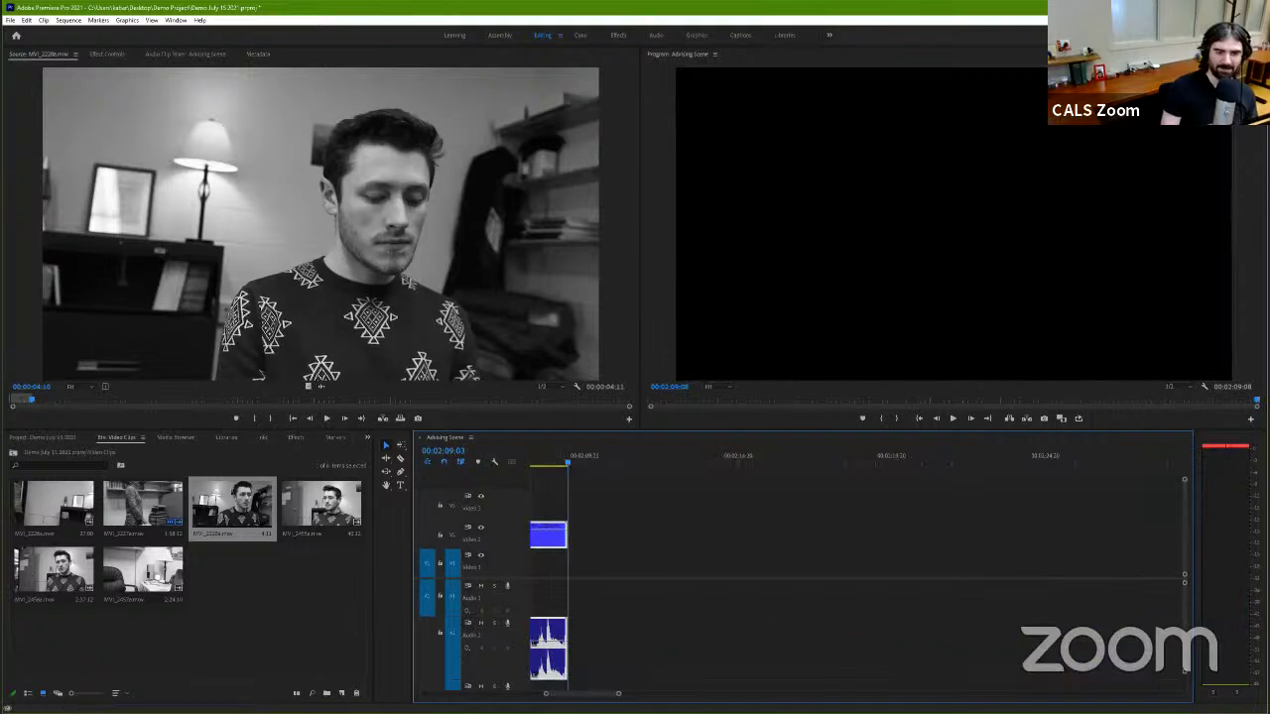
Step: Trim the tail of the last V2 clip about a second shorter and play the end
scroll(736, 520, "up", 3)
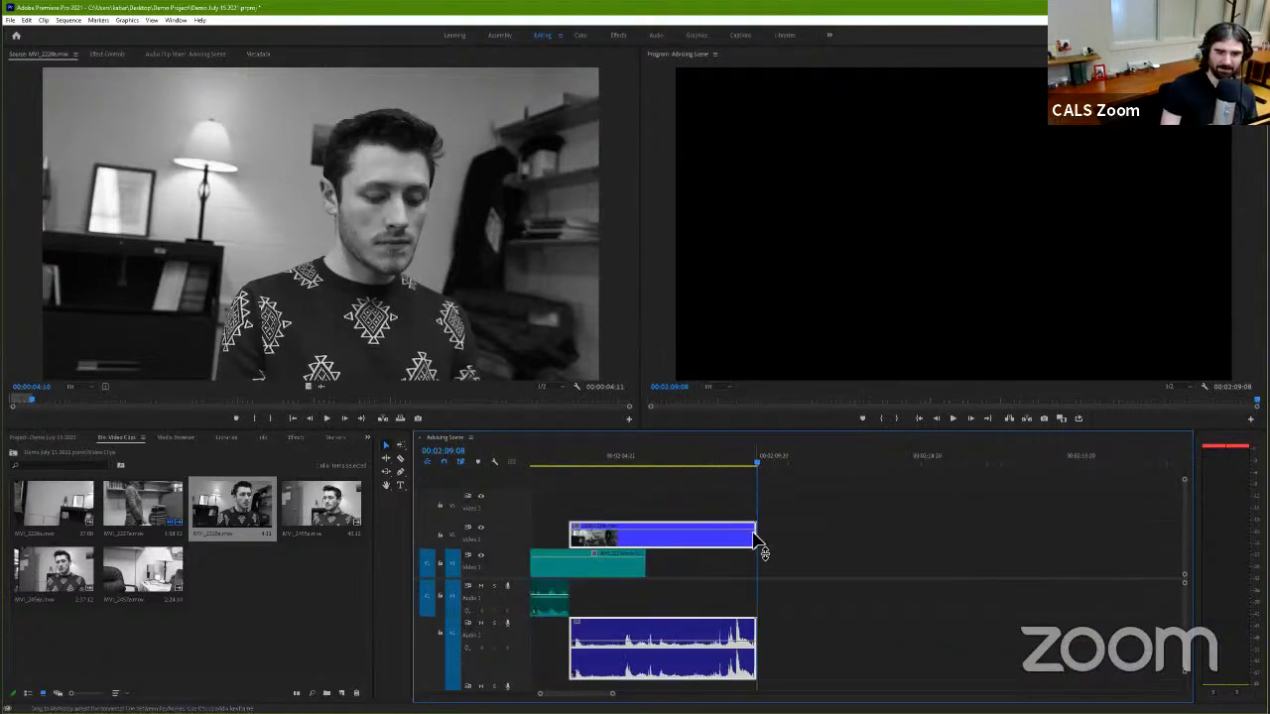
left_click_drag(749, 539, 706, 544)
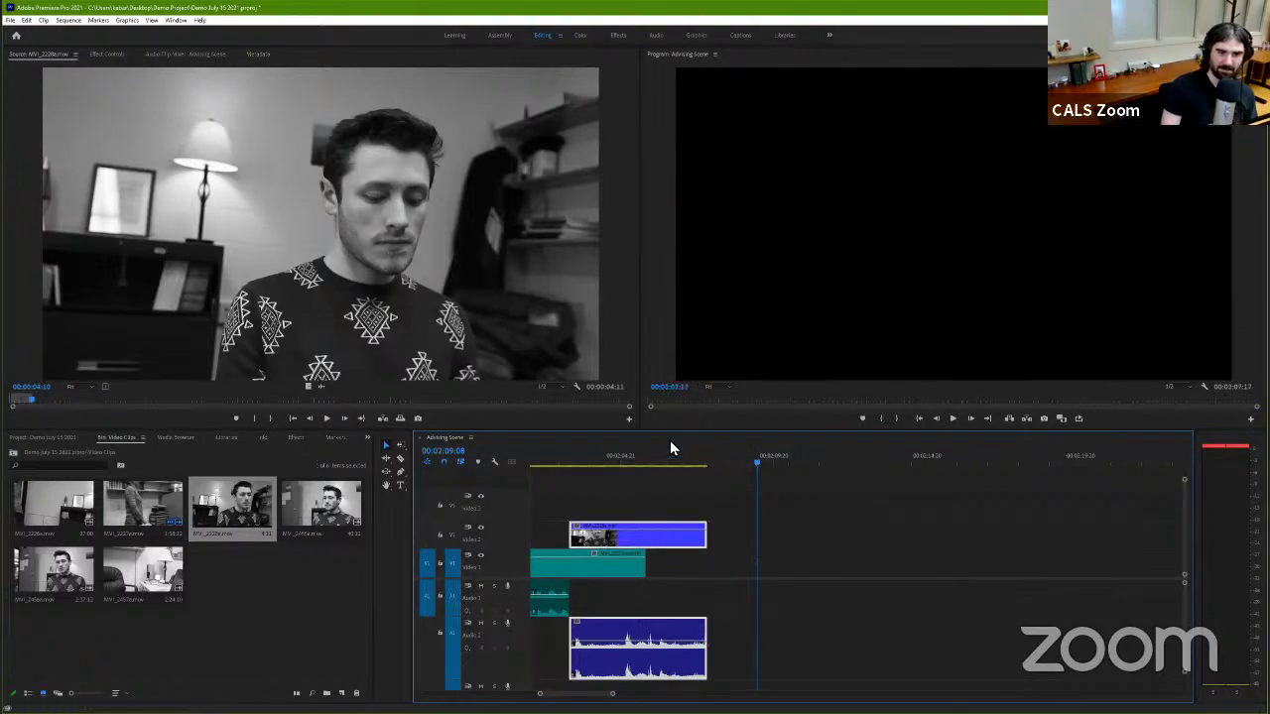
mouse_move(616, 463)
left_mouse_down()
mouse_move(537, 463)
mouse_move(590, 477)
left_mouse_up()
key("space")
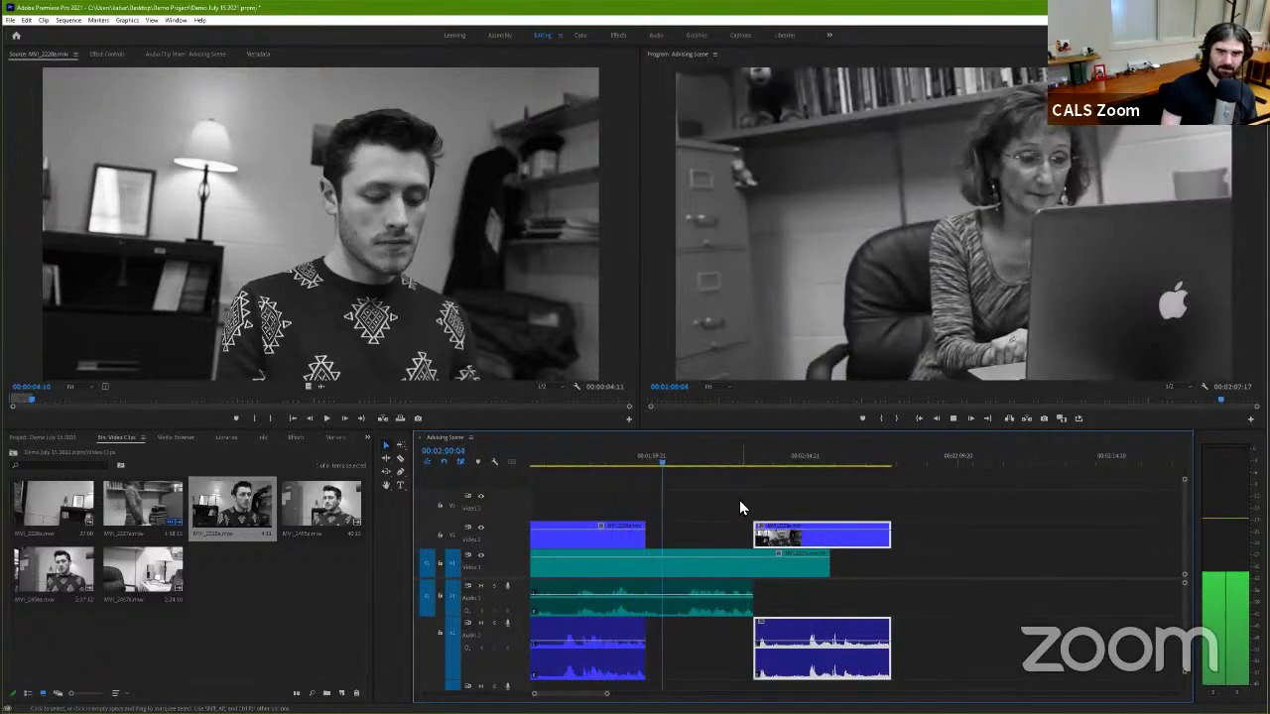
Step: Drag the out points of the first V2 clip and its Audio 2 clip earlier, then play
key("space")
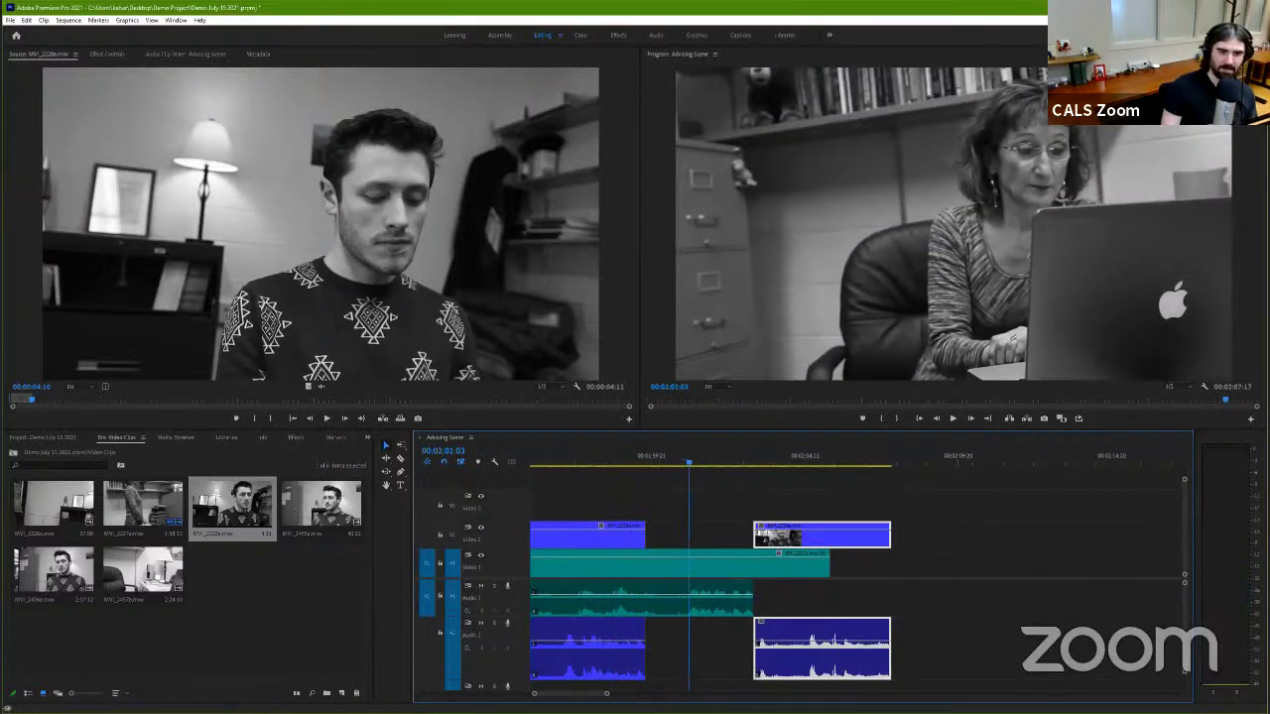
scroll(879, 567, "up", 3)
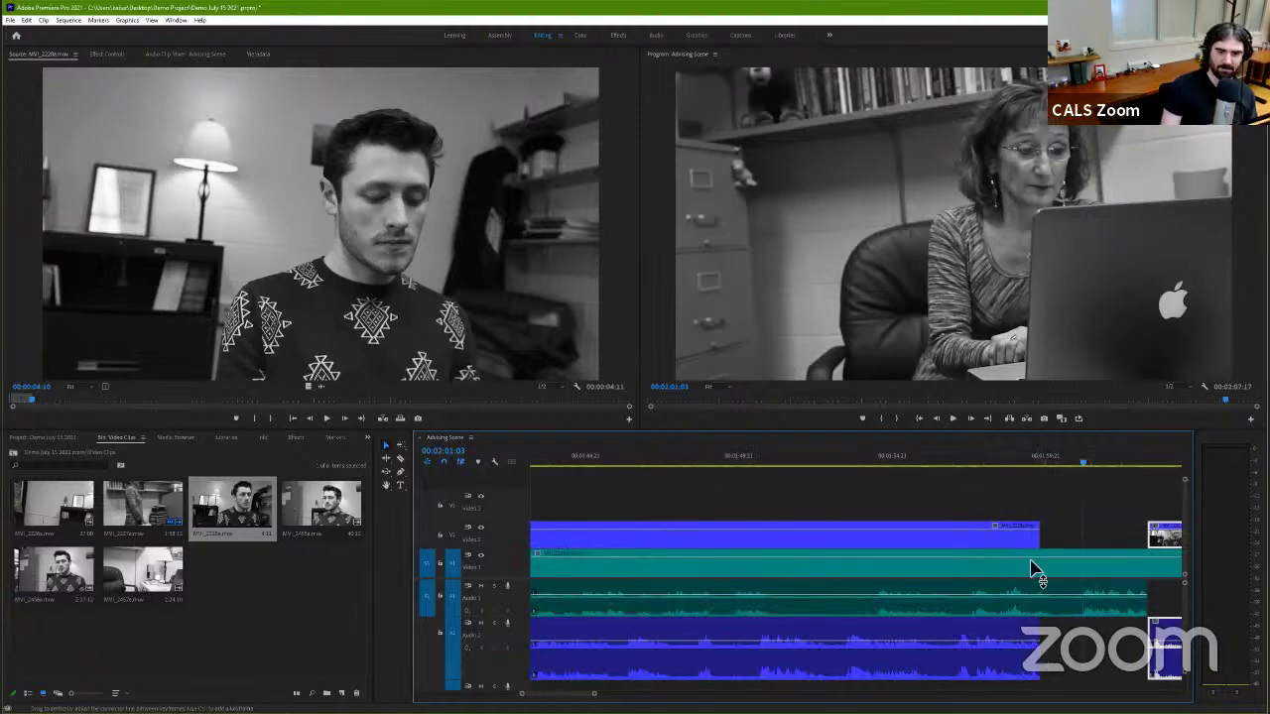
left_click_drag(1037, 541, 817, 543)
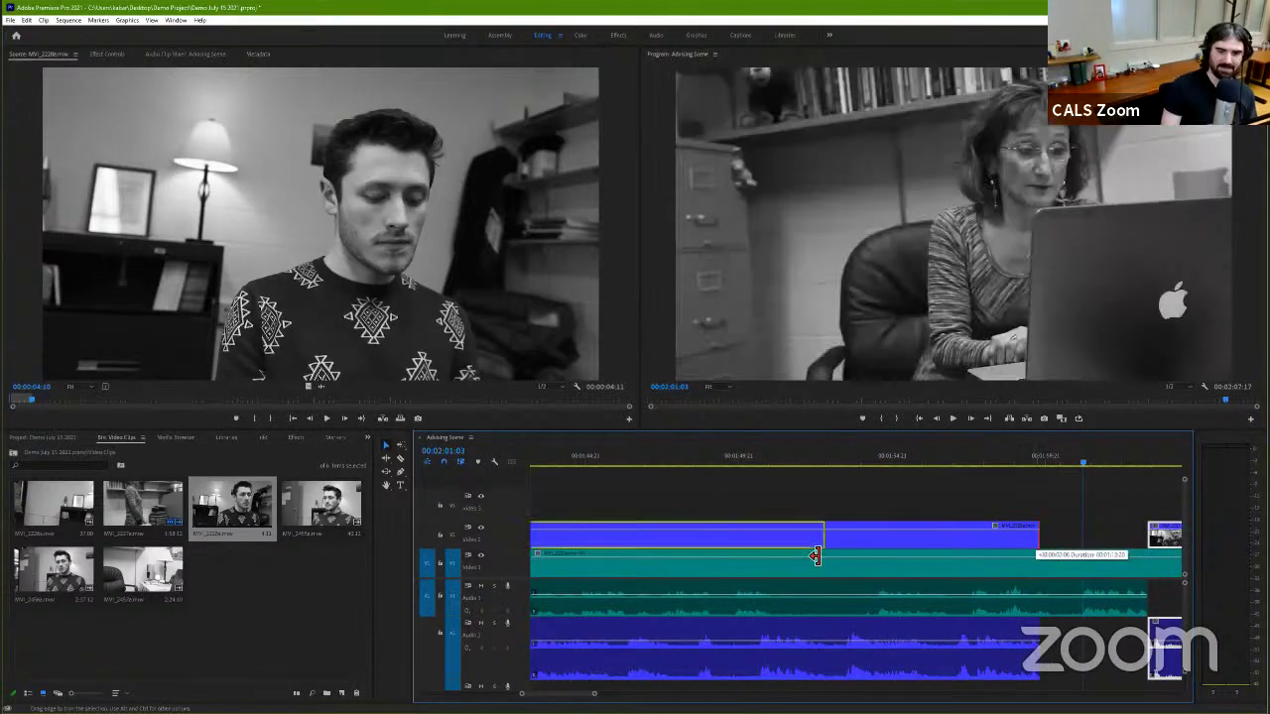
left_click_drag(1038, 631, 816, 649)
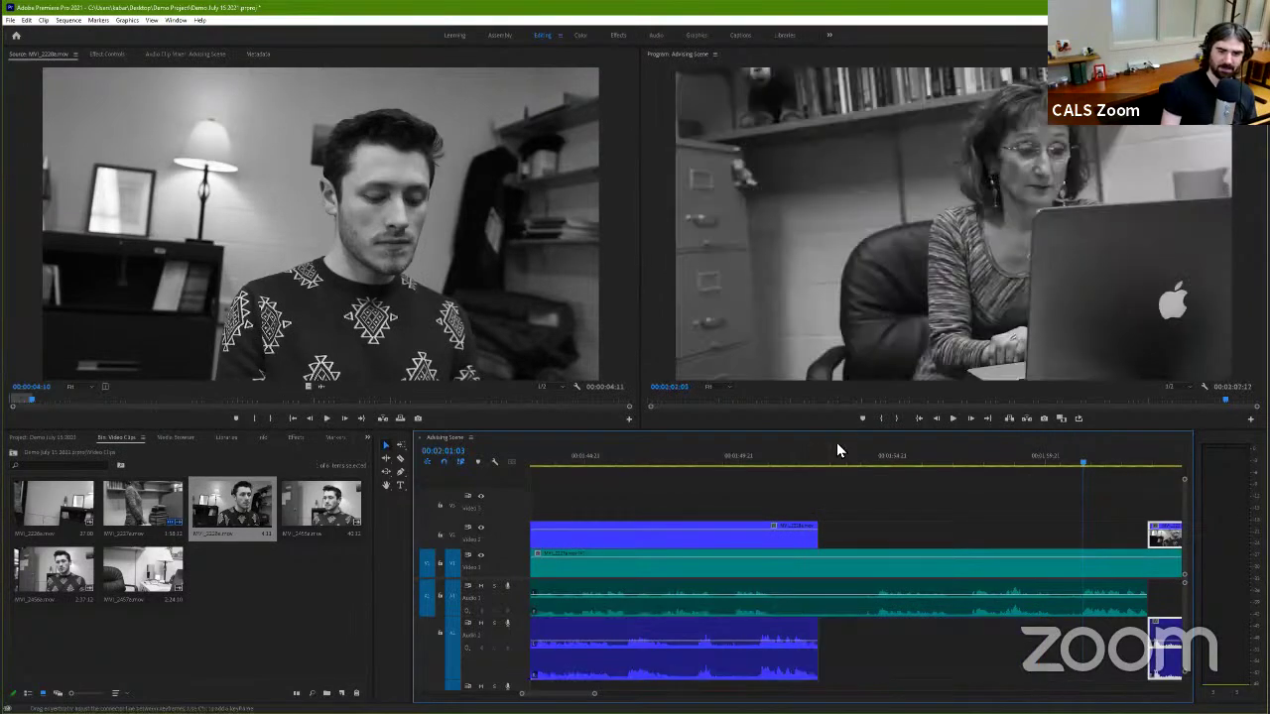
left_click(831, 466)
key("space")
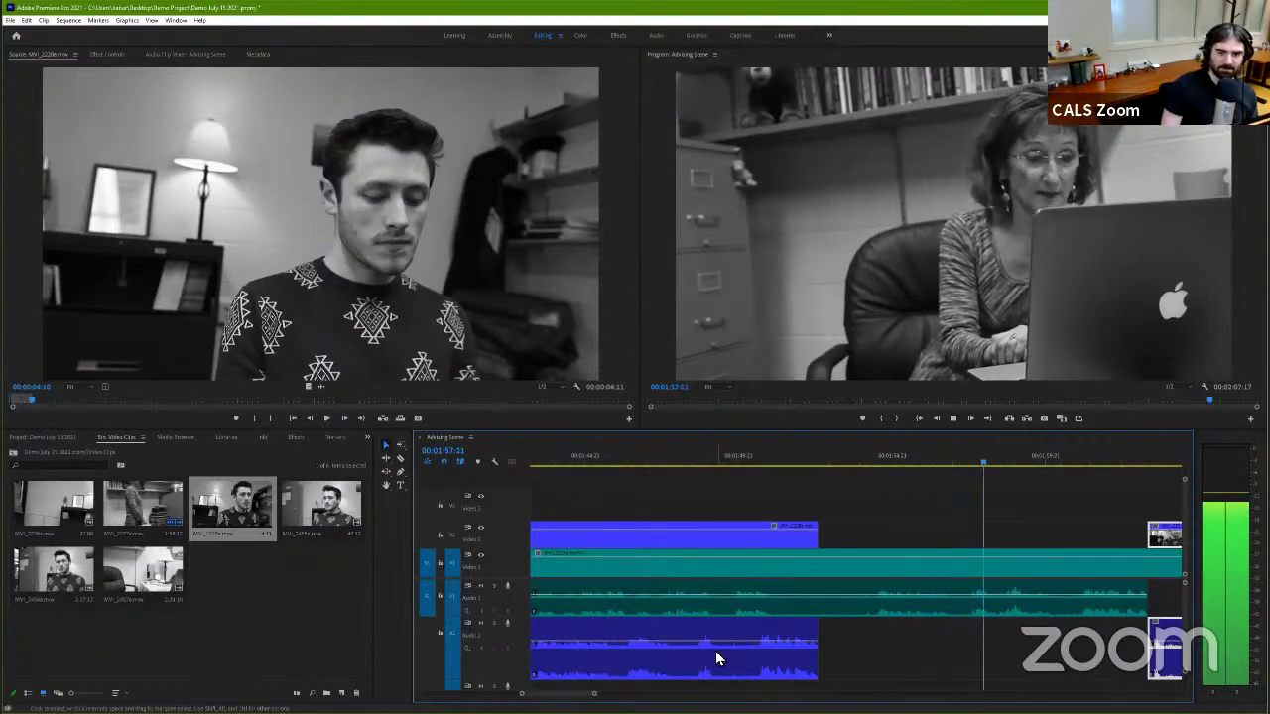
key("space")
Step: Zoom out and trim the first V2 clip further to end around 00:01:37, then play
left_click(620, 466)
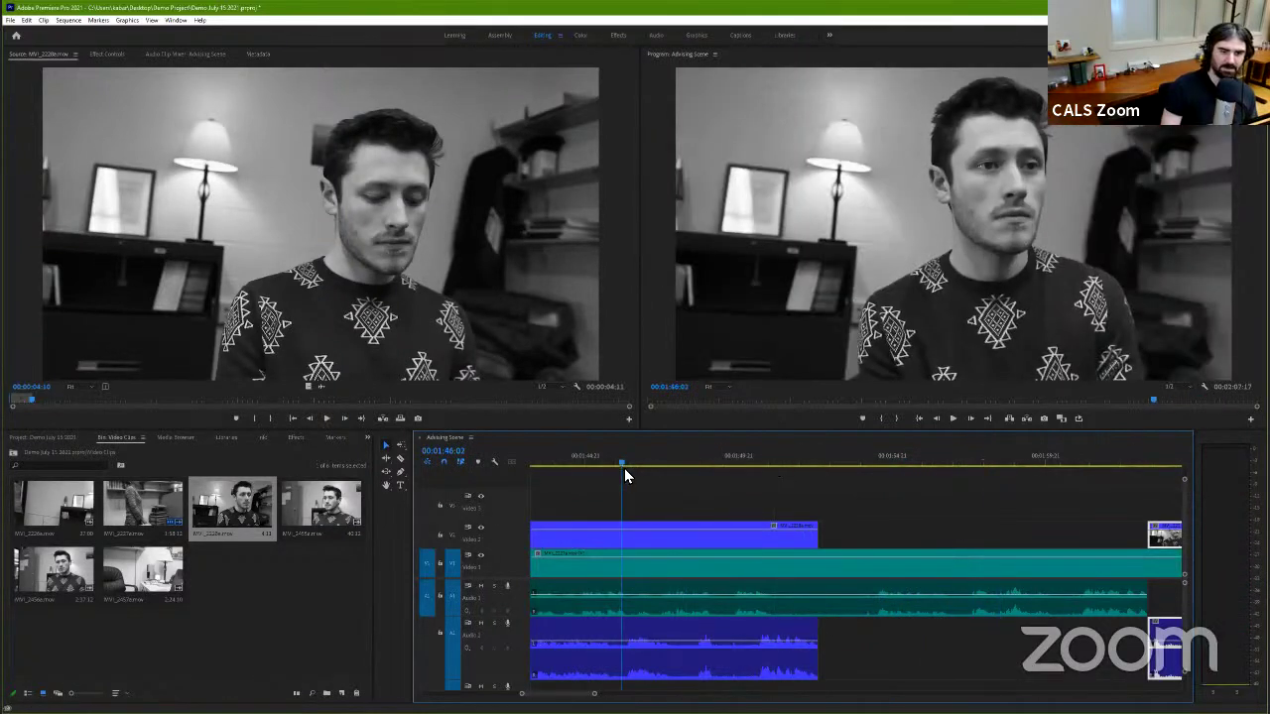
key("space")
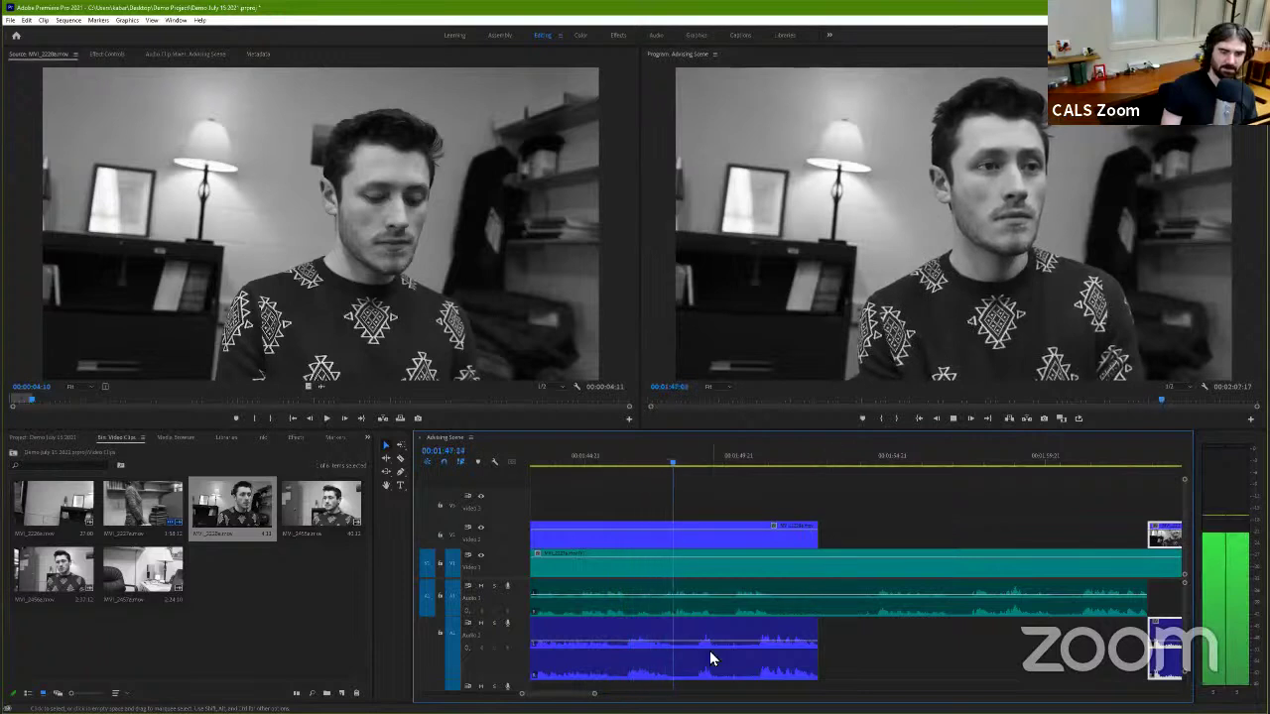
key("space")
key("minus")
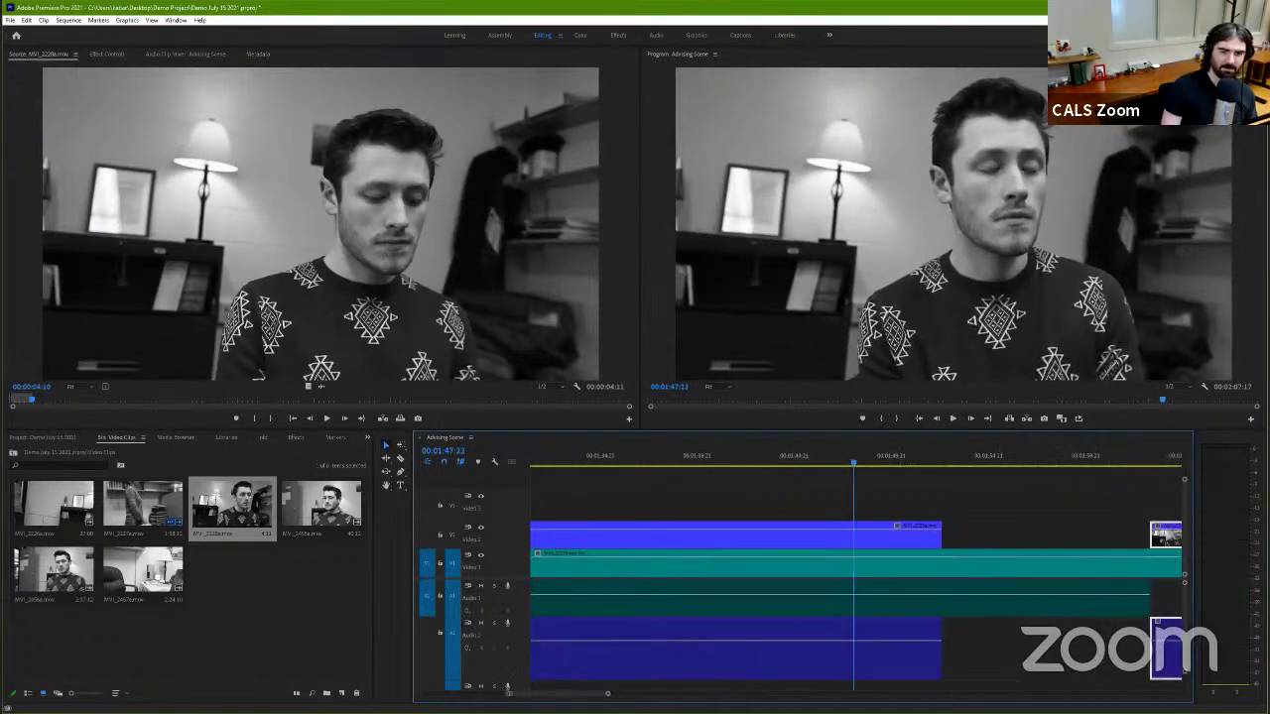
key("minus")
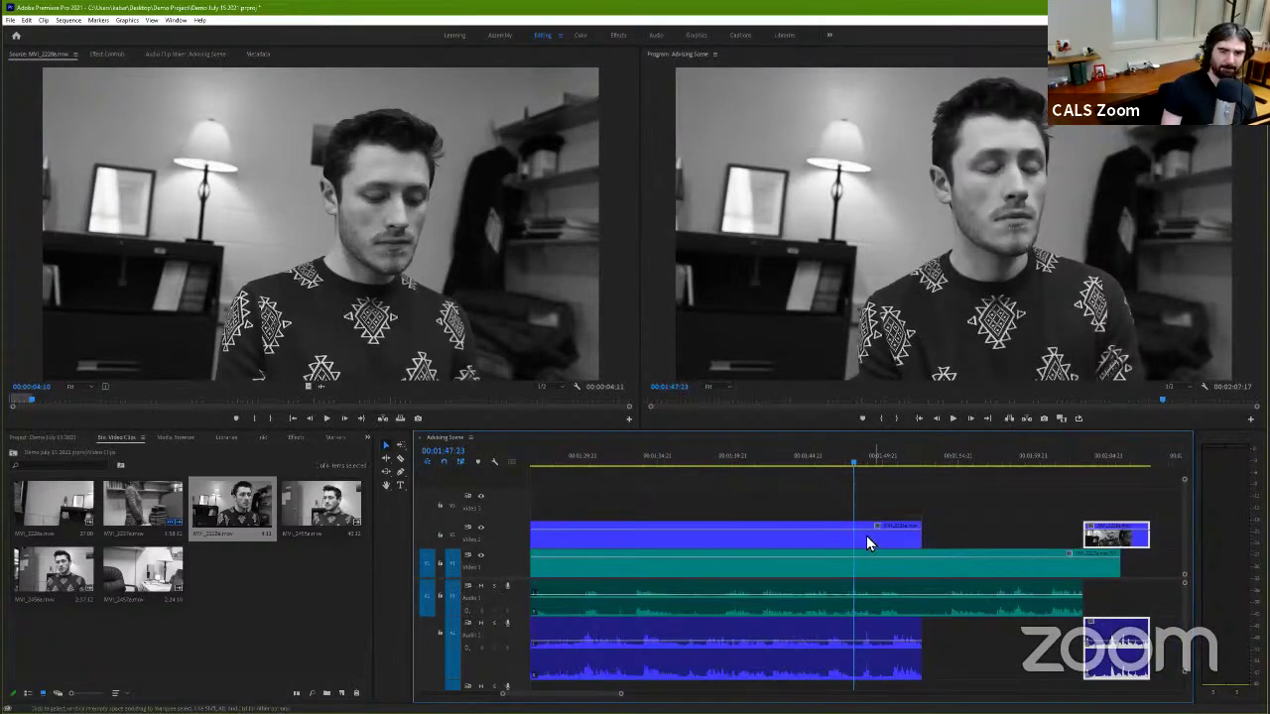
left_click(866, 535)
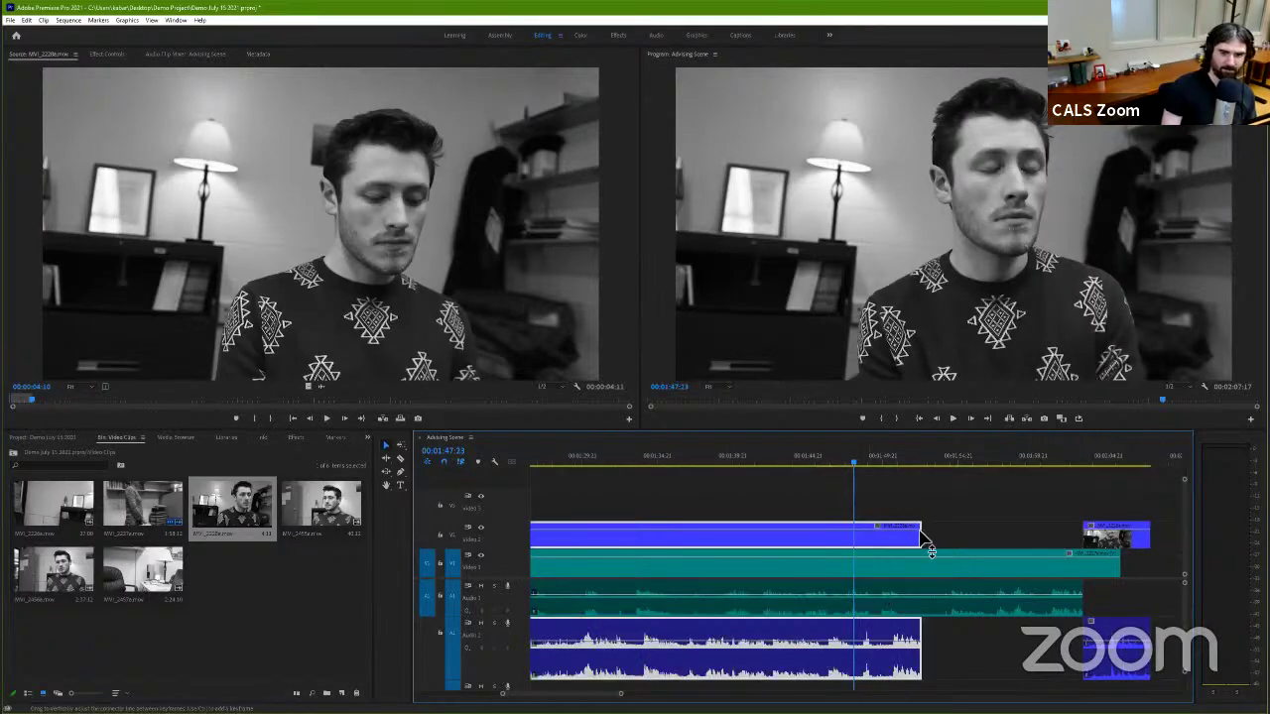
left_click_drag(920, 536, 693, 551)
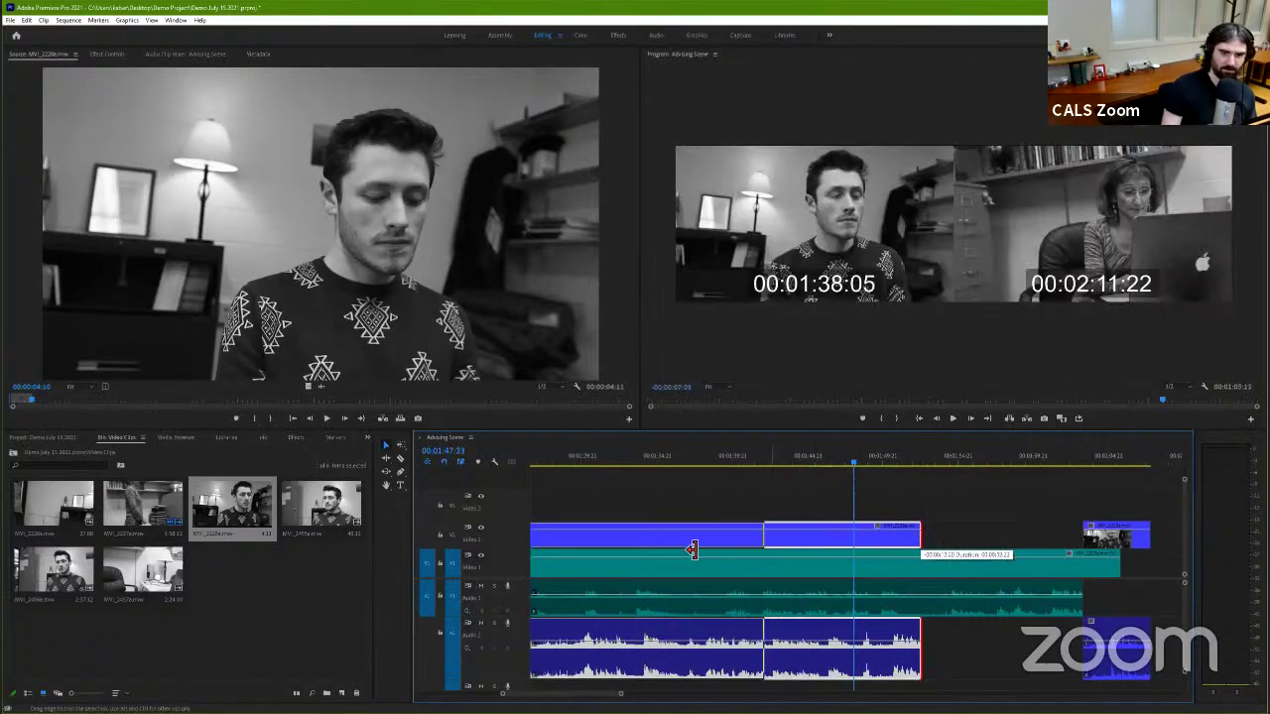
left_click(717, 458)
key("space")
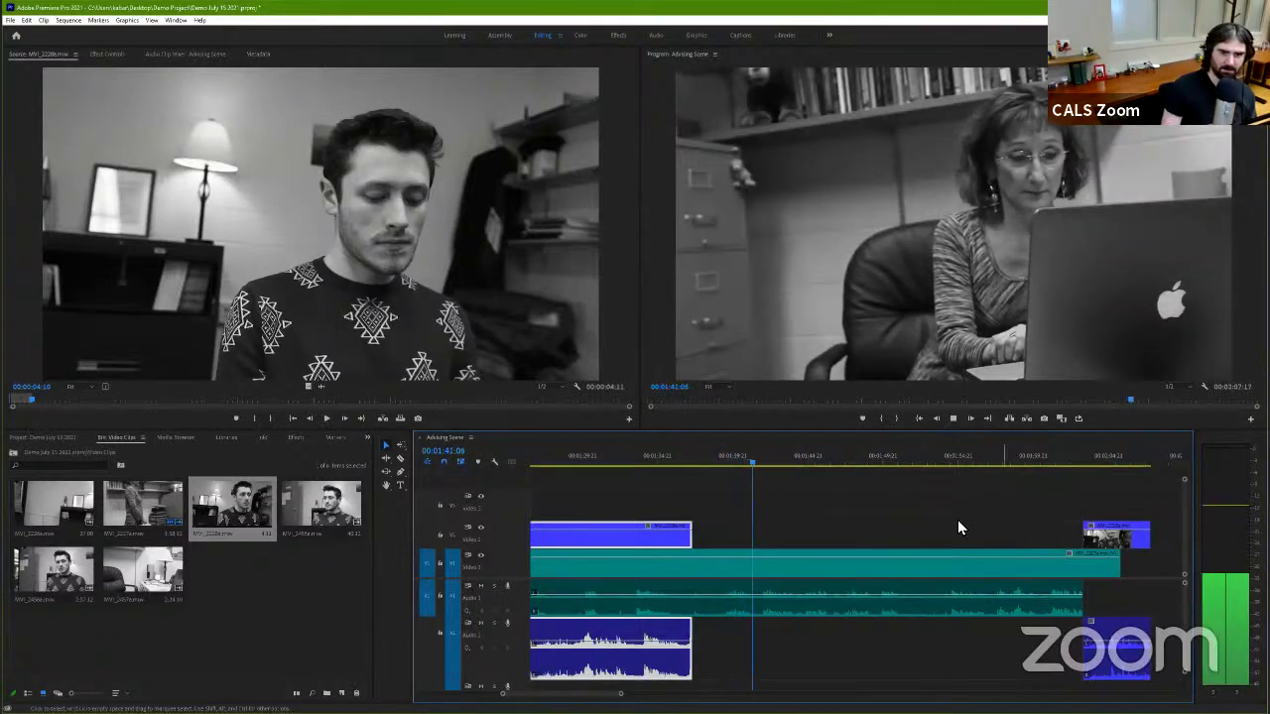
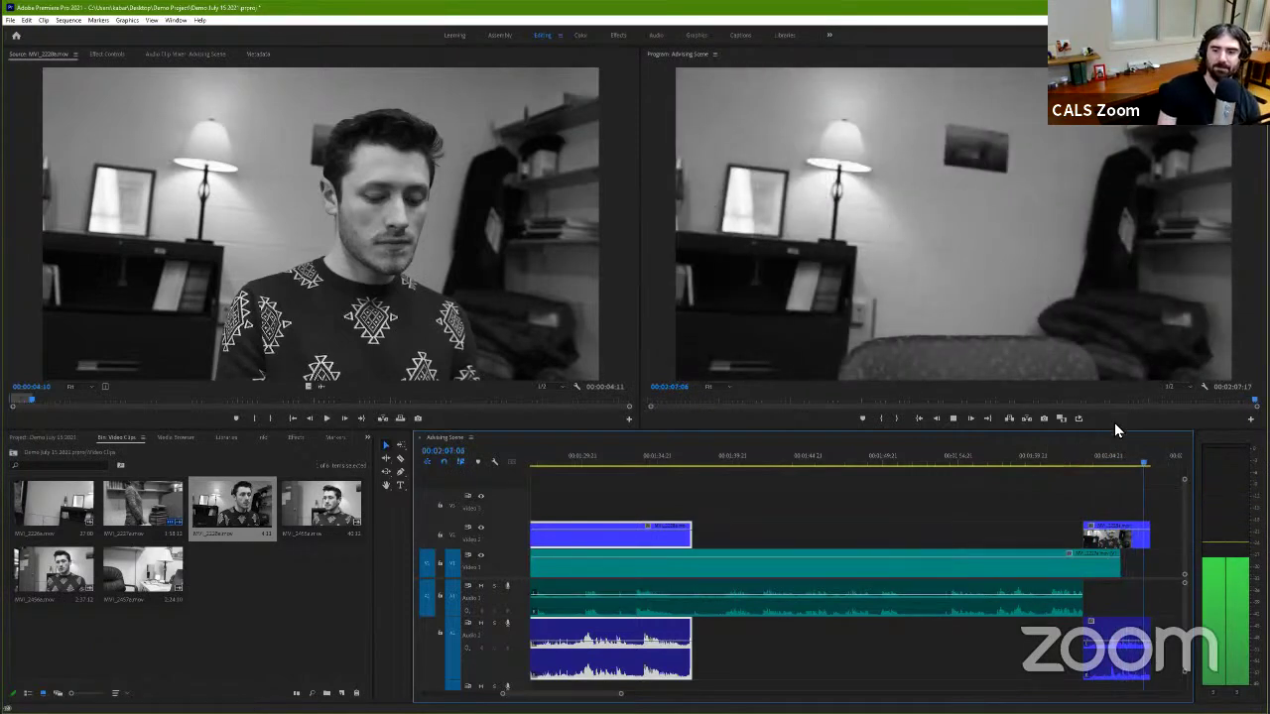
Step: Move the playhead to about 00:01:52:23, where the woman works at her laptop
scroll(797, 482, "up", 3)
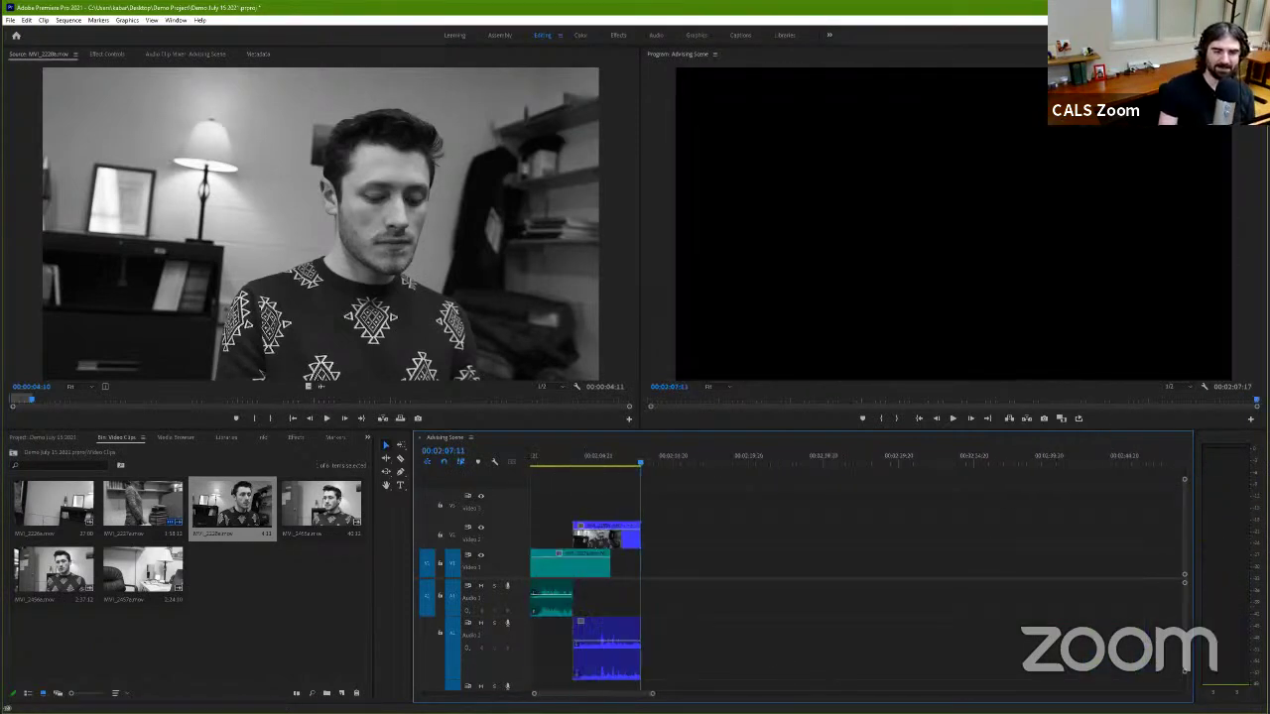
scroll(797, 482, "up", 3)
scroll(797, 482, "up", 4)
scroll(797, 482, "up", 2)
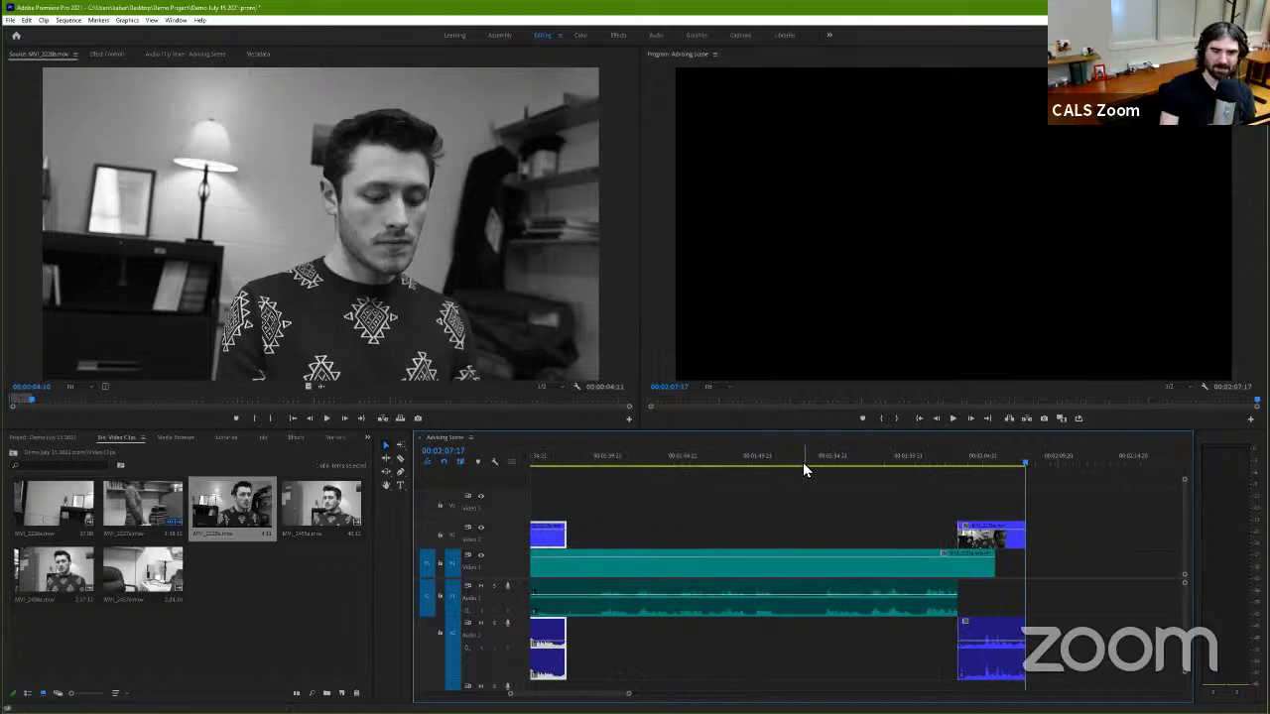
left_click(803, 463)
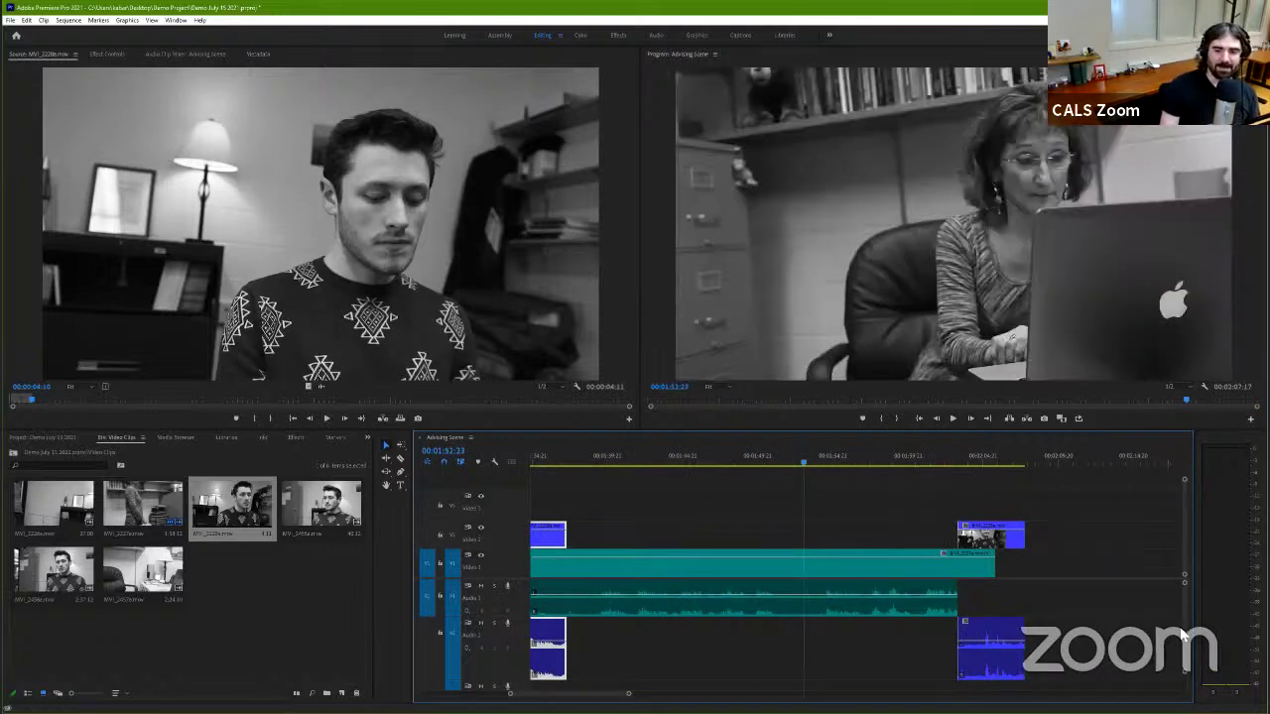
mouse_move(1180, 638)
left_mouse_down()
mouse_move(1180, 669)
mouse_move(1180, 638)
mouse_move(1181, 655)
left_mouse_up()
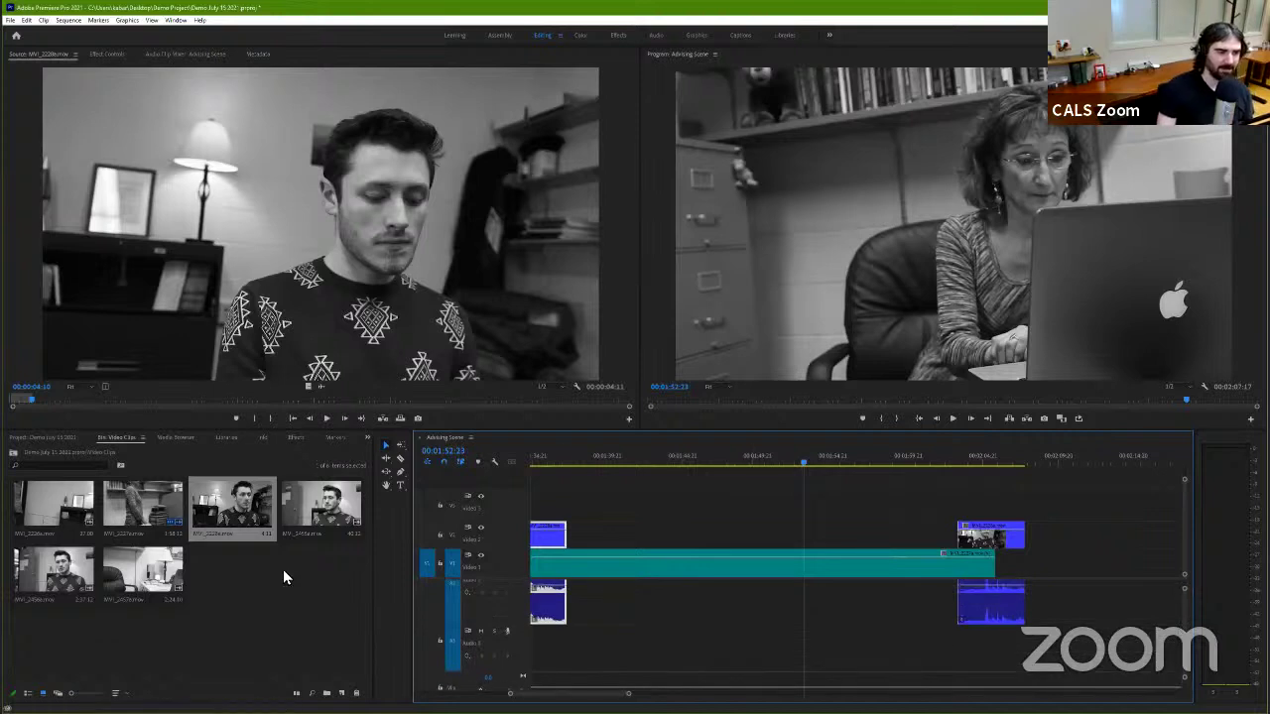
Step: Show the full Project item list, drop the music file onto an audio track, then delete it
left_click(59, 437)
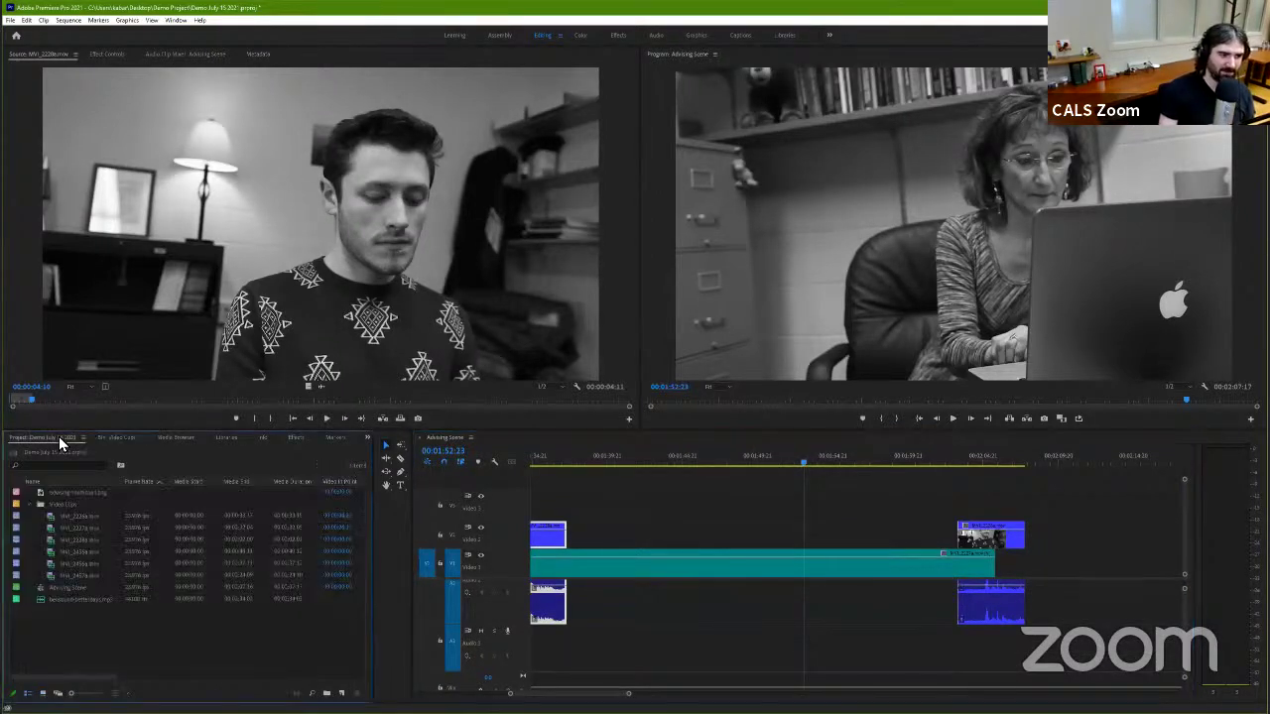
left_click(82, 599)
left_click_drag(62, 602, 357, 607)
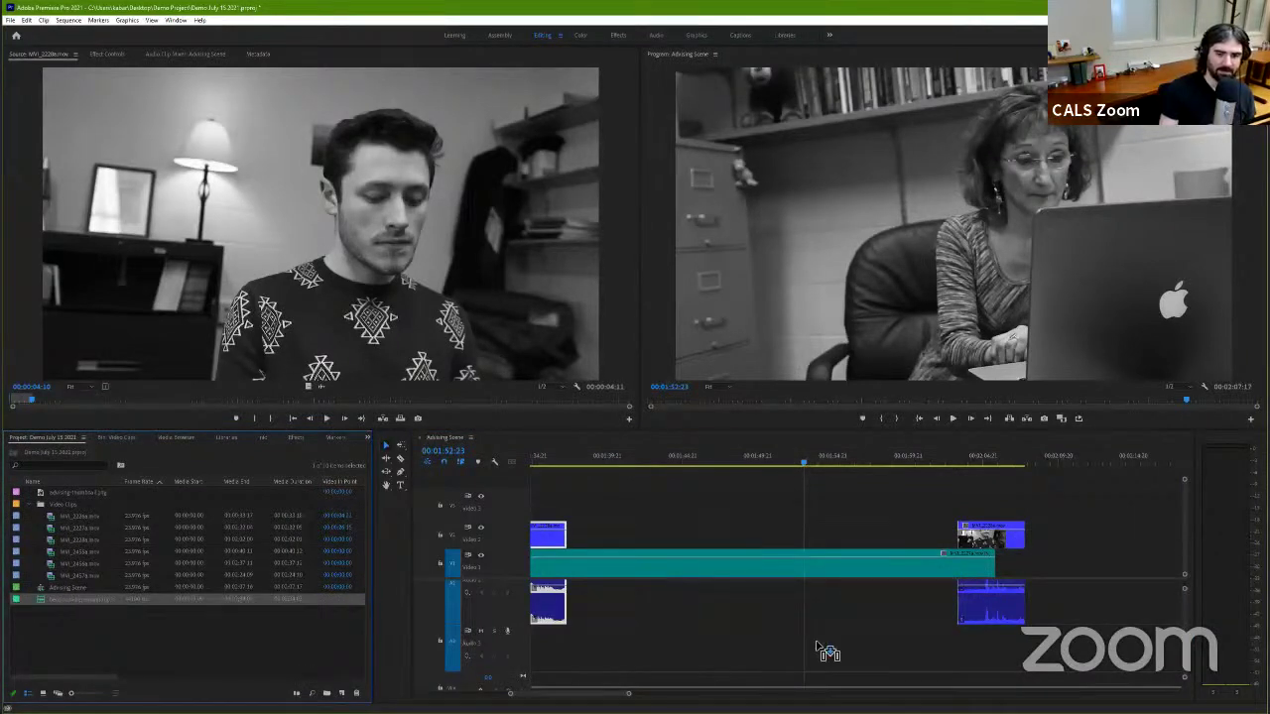
left_click_drag(819, 650, 810, 652)
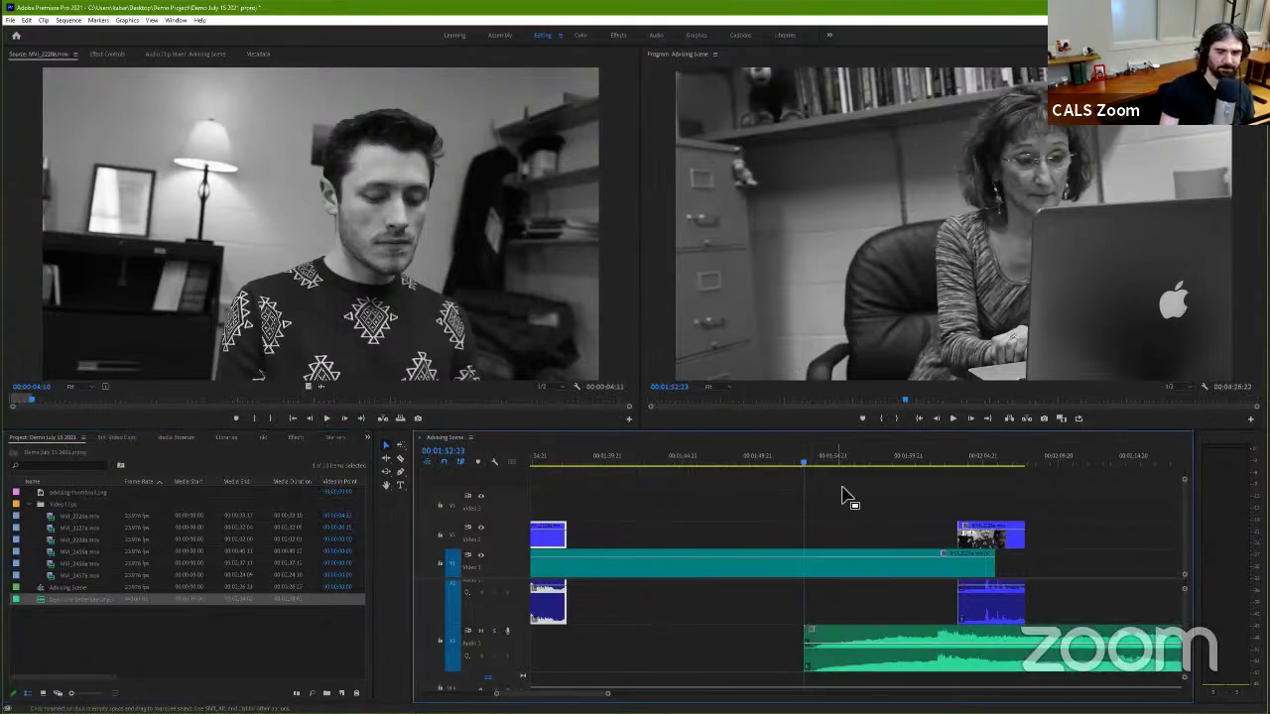
left_click(912, 659)
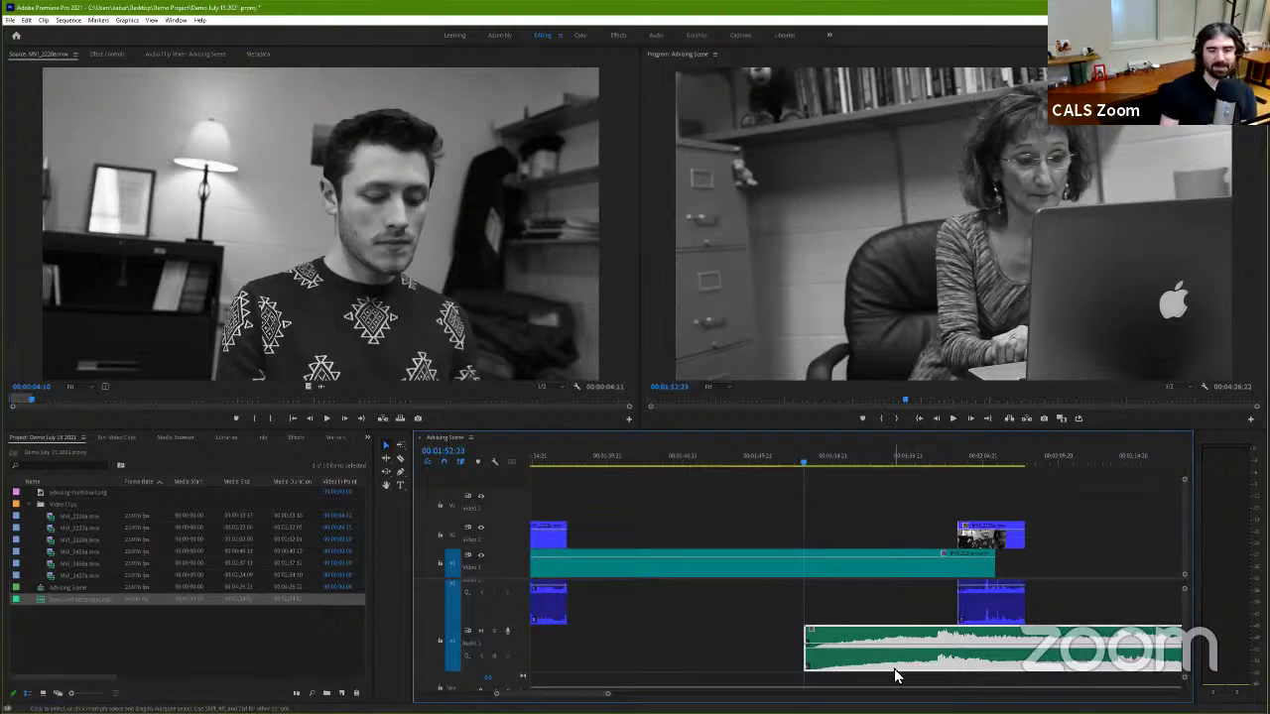
key("Delete")
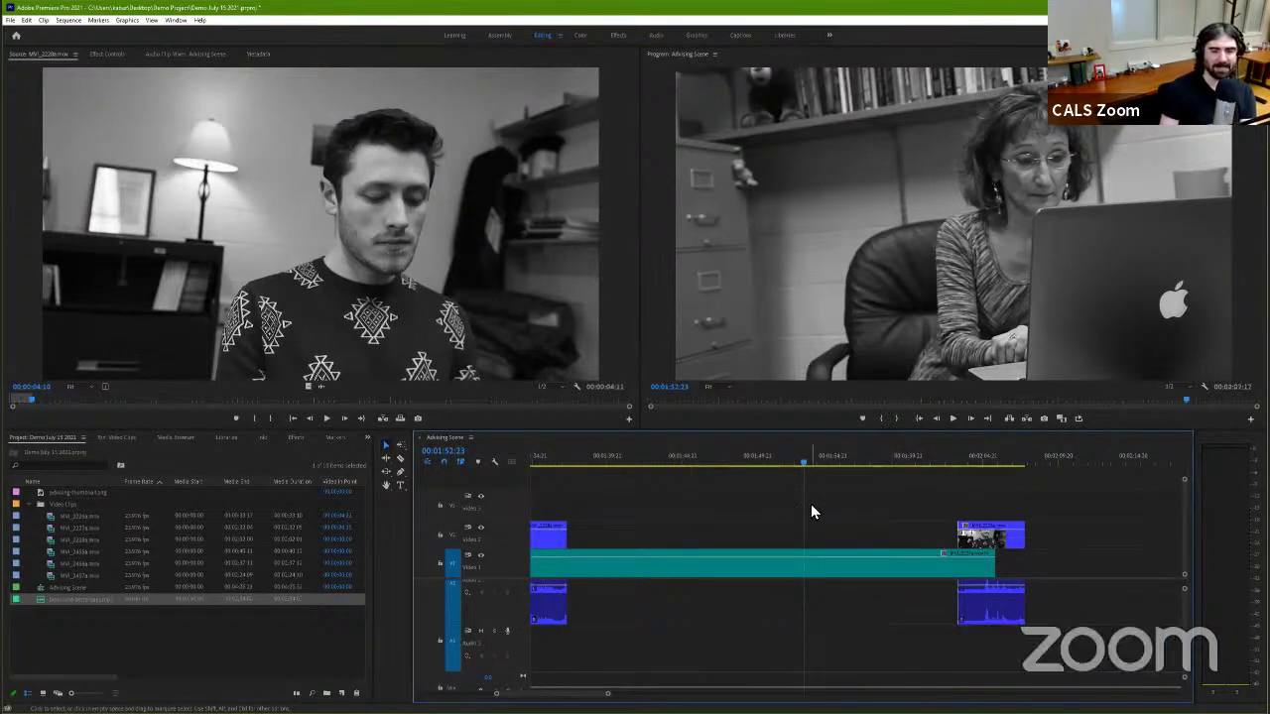
Step: Load the music file in the Source Monitor, play a preview, and cue it at 00:00:11:07
double_click(124, 603)
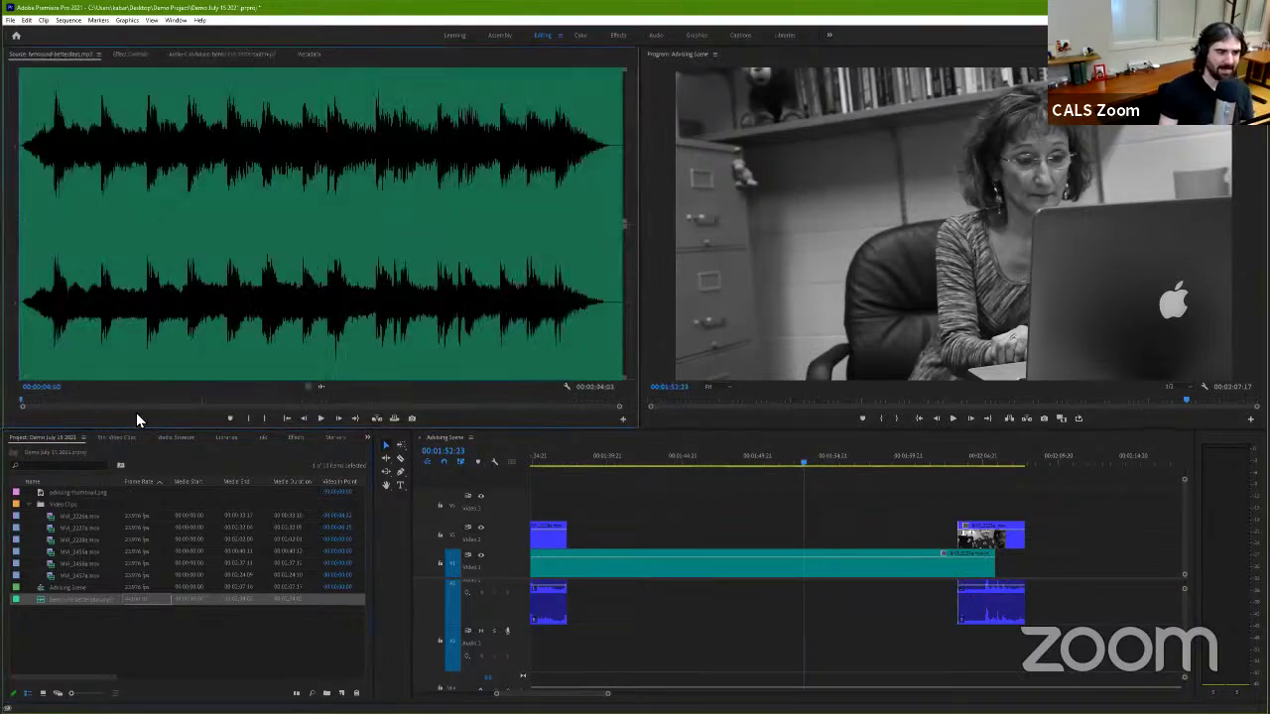
key("space")
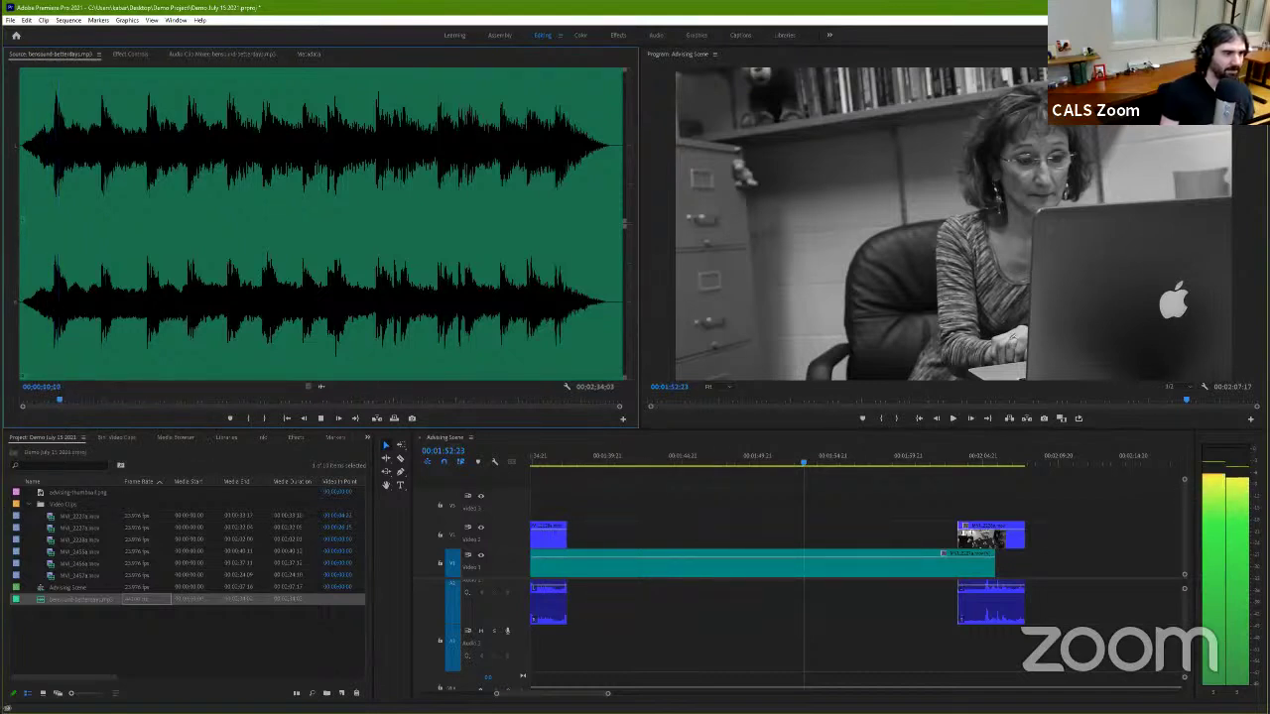
key("space")
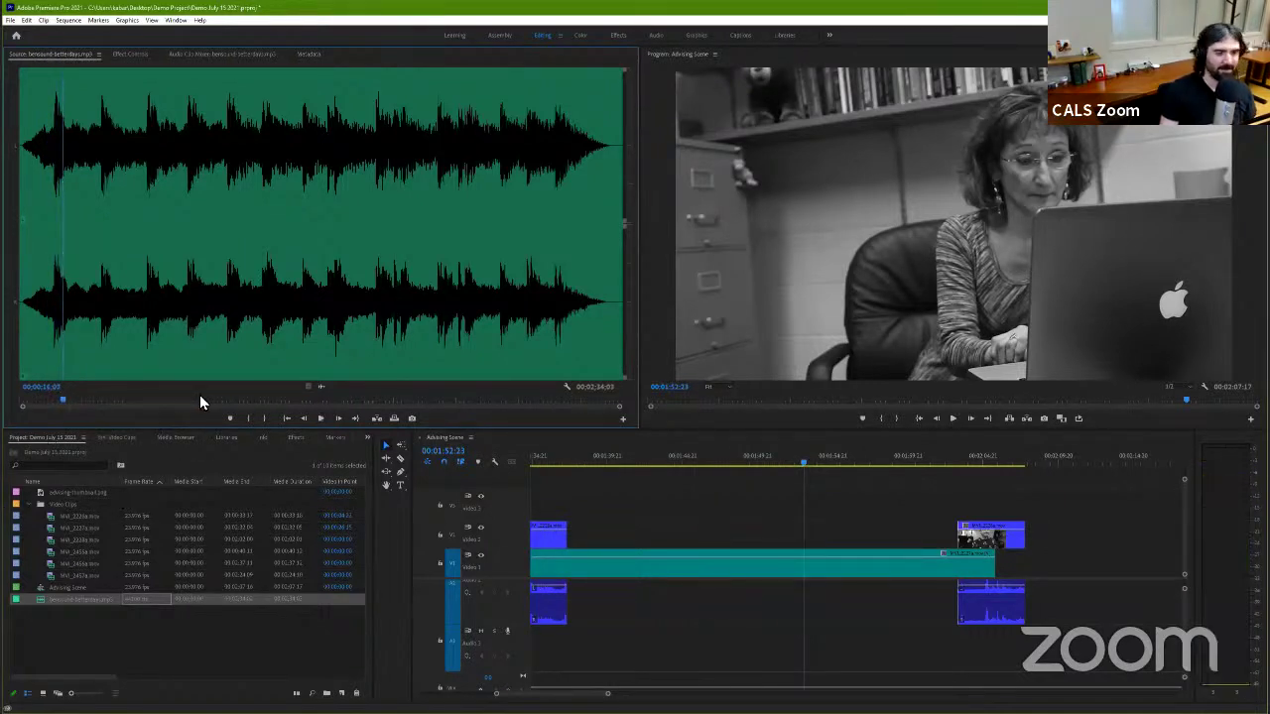
left_click(56, 291)
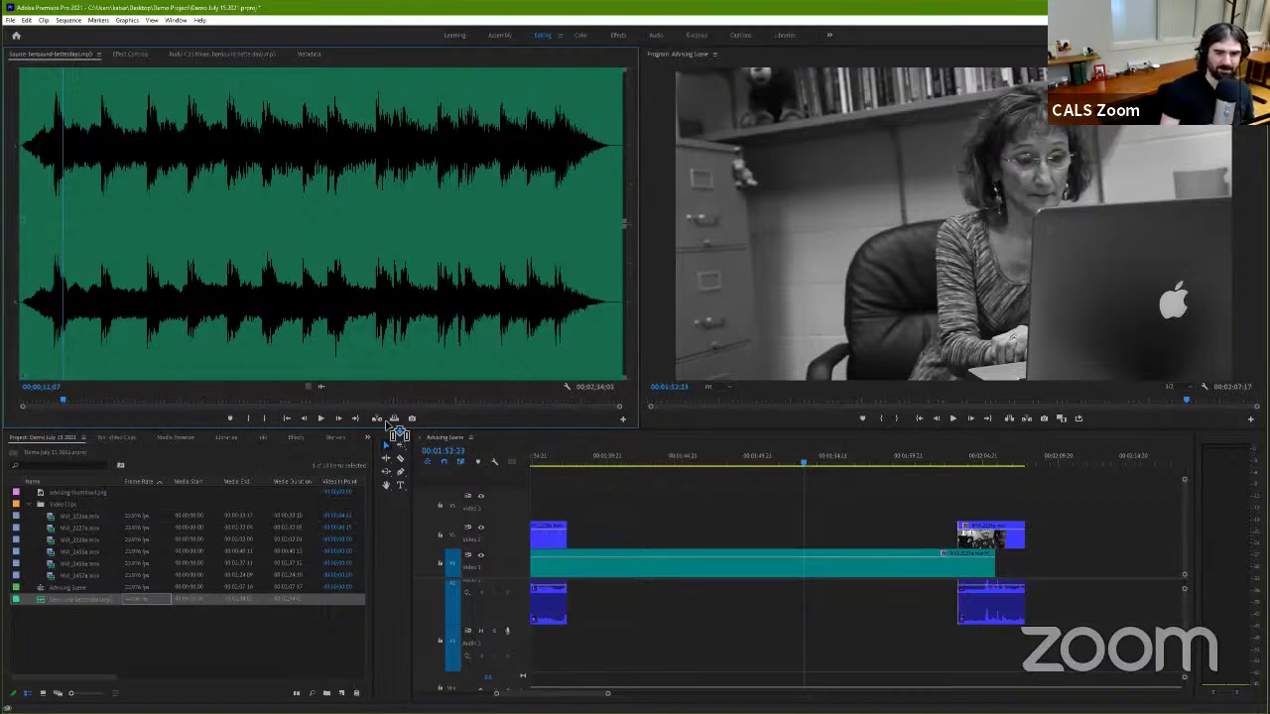
Step: Drag only the music's audio from the Source Monitor onto the empty bottom audio track
left_click_drag(397, 433, 947, 660)
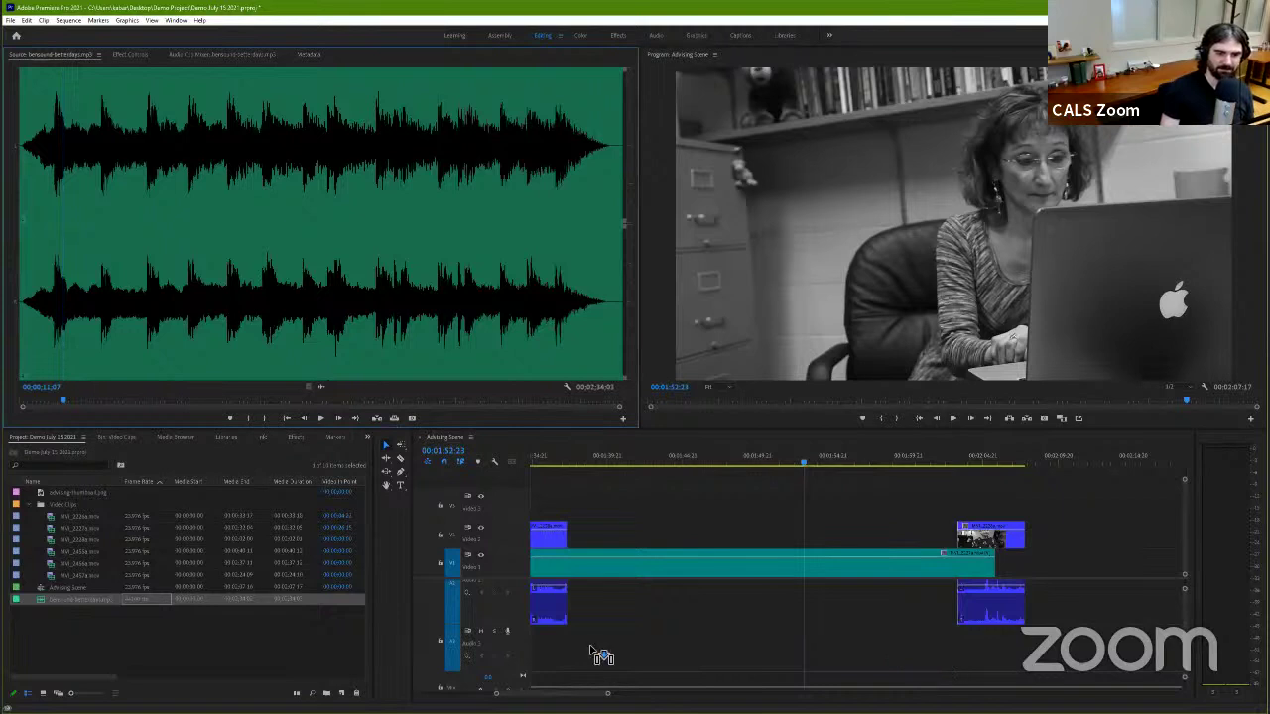
left_click_drag(595, 655, 592, 655)
left_click_drag(597, 462, 579, 463)
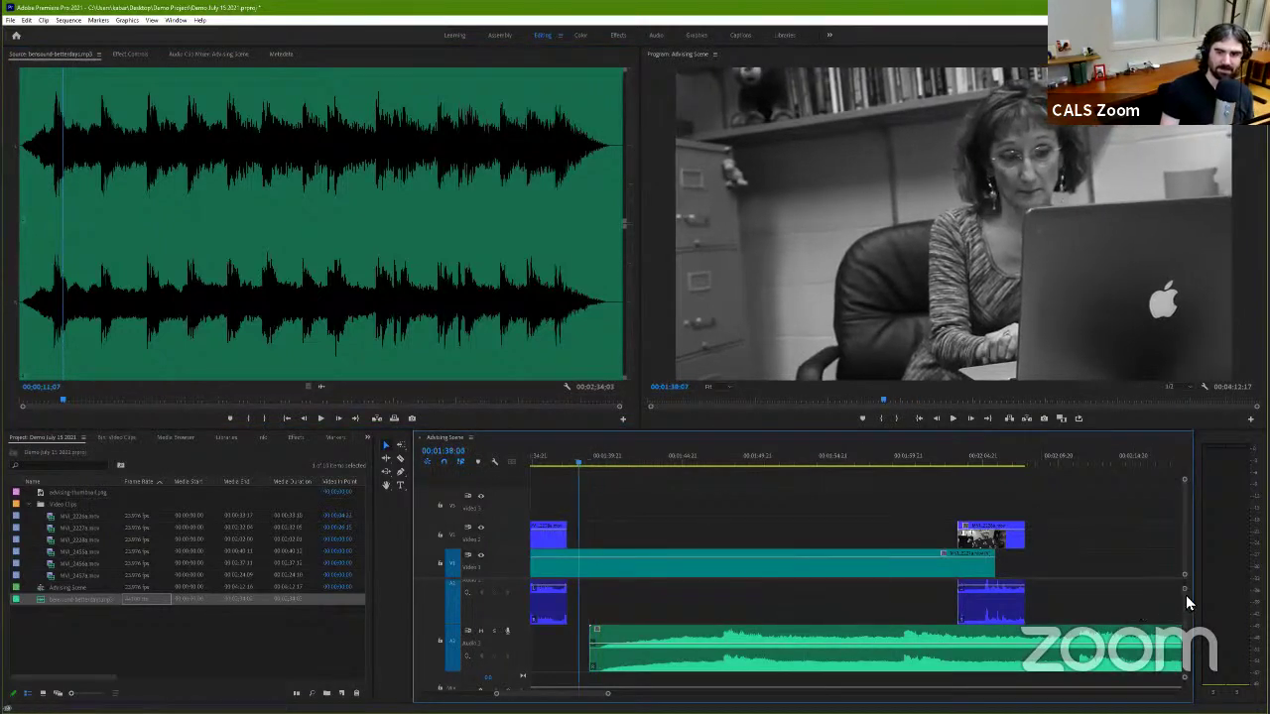
Step: Slide the music clip earlier in the sequence and play it back under the dialogue
scroll(1179, 595, "up", 2)
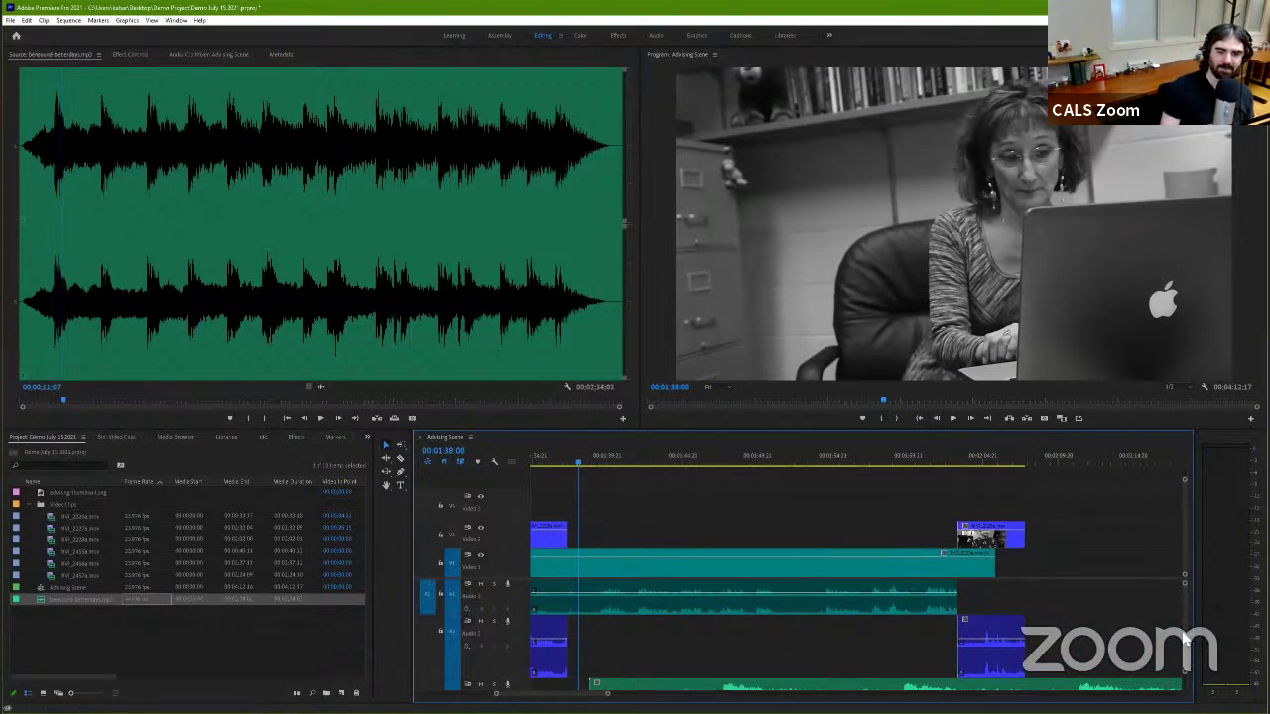
scroll(1180, 640, "down", 2)
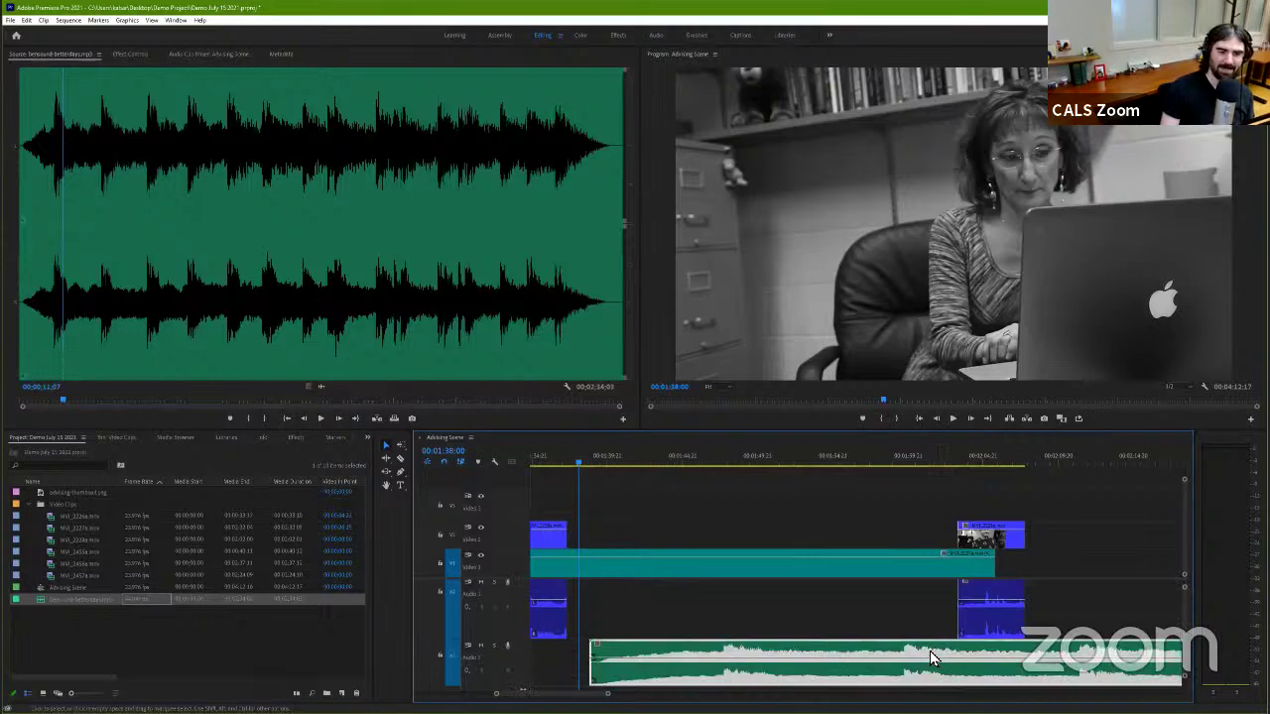
left_click_drag(940, 660, 918, 660)
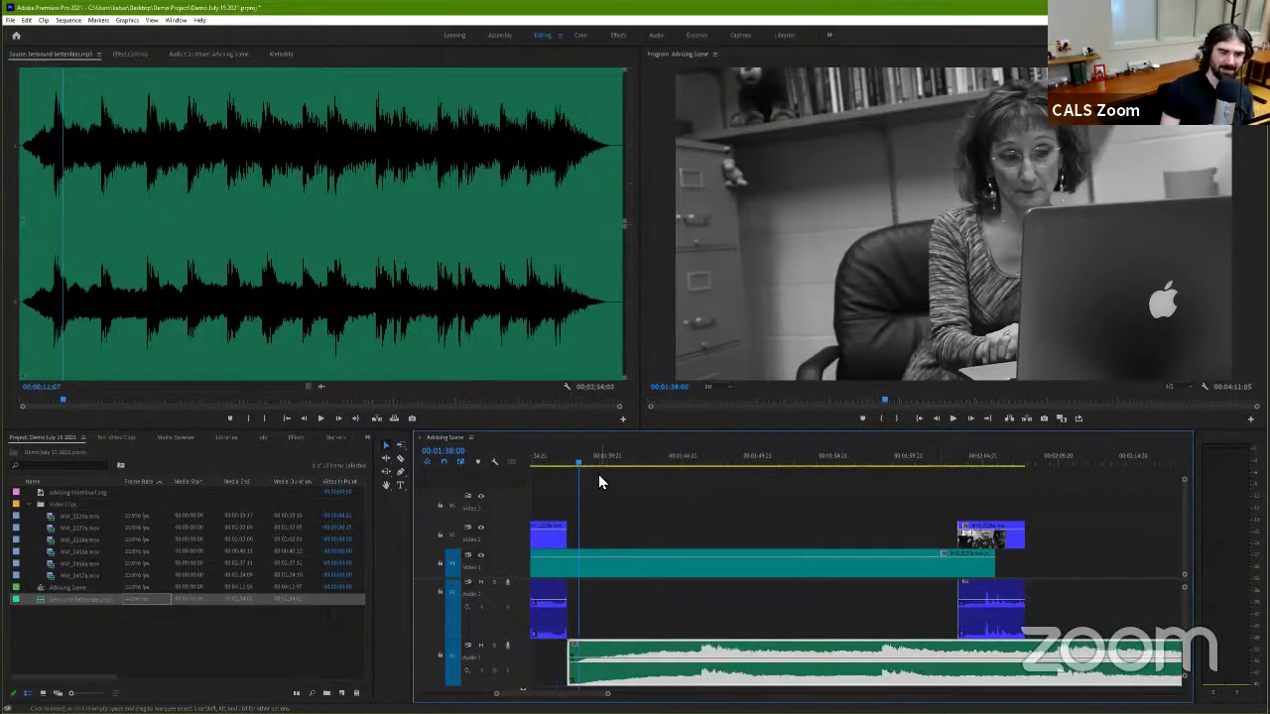
left_click(546, 464)
key("space")
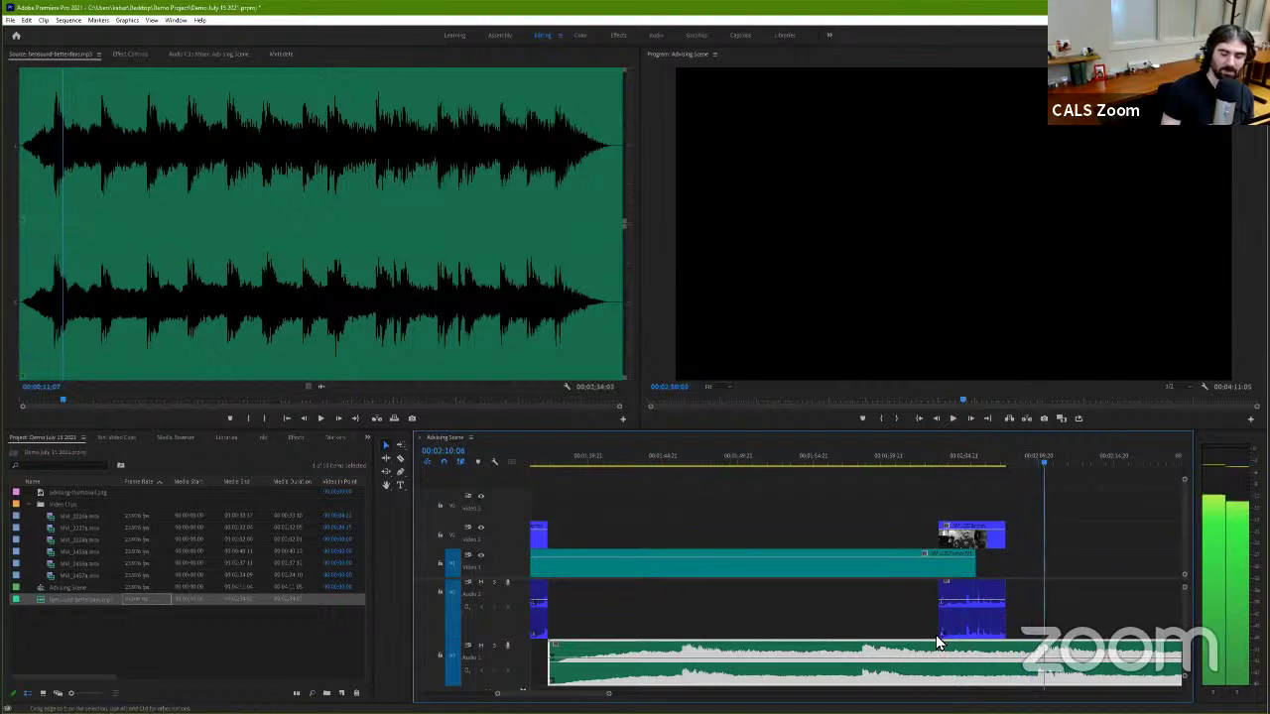
Step: Zoom the timeline out, nudge the music clip earlier into the opening clip, and preview playback
key("space")
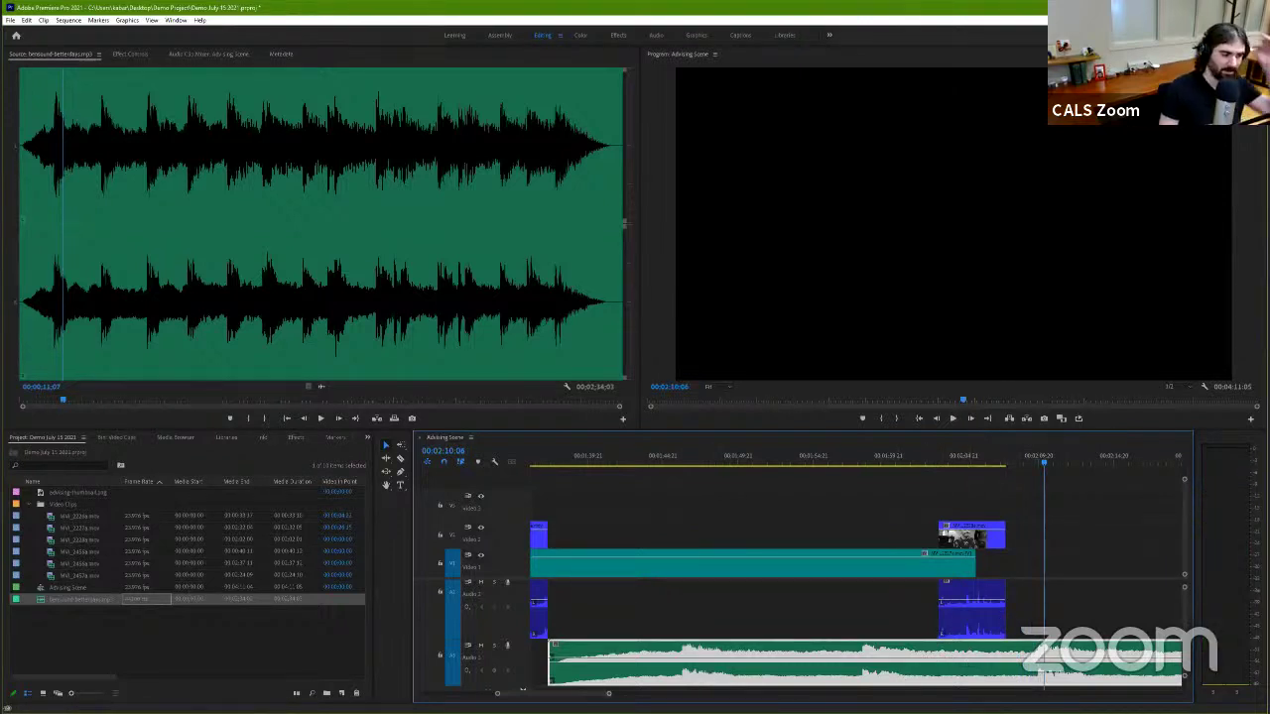
key("minus")
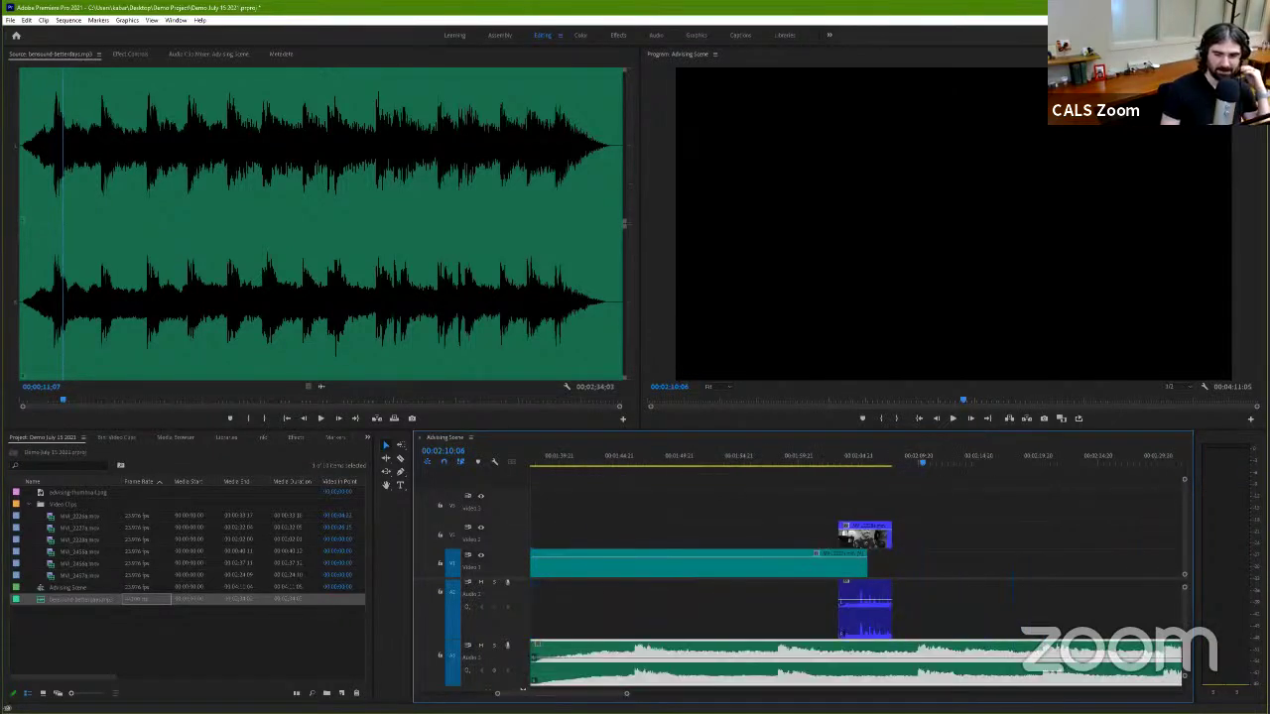
key("minus")
key("minus")
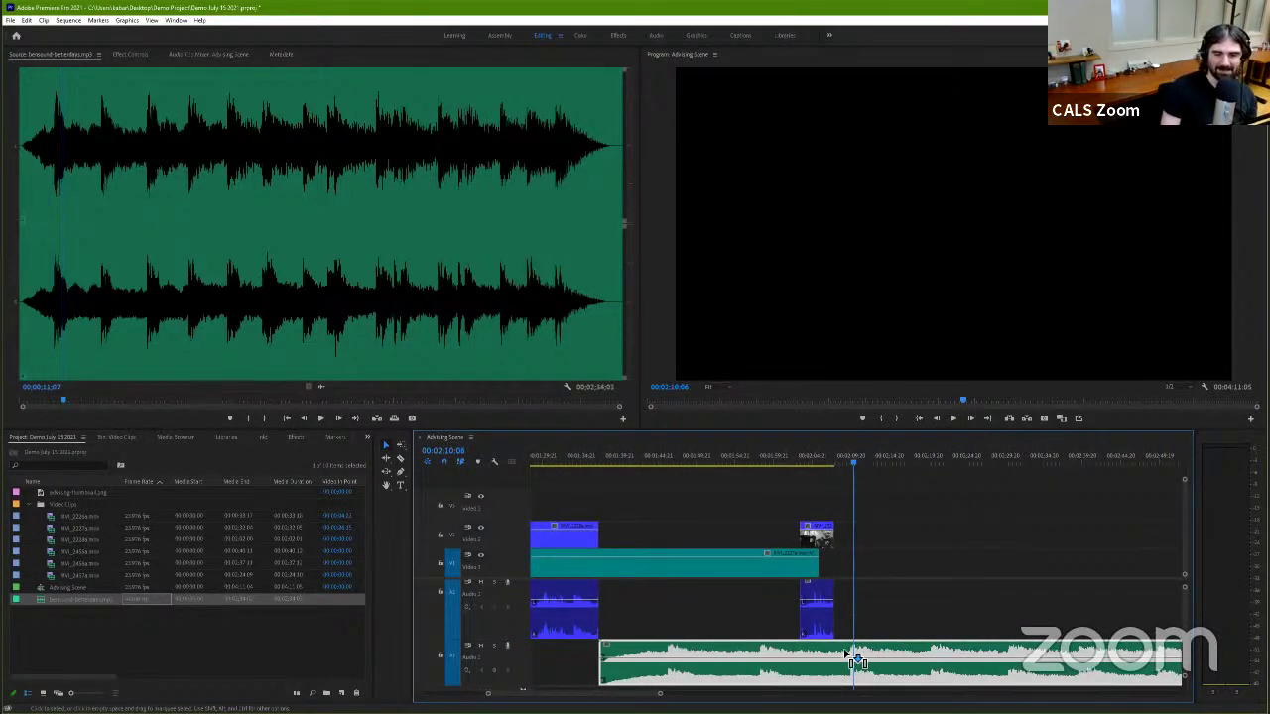
left_click_drag(856, 662, 836, 657)
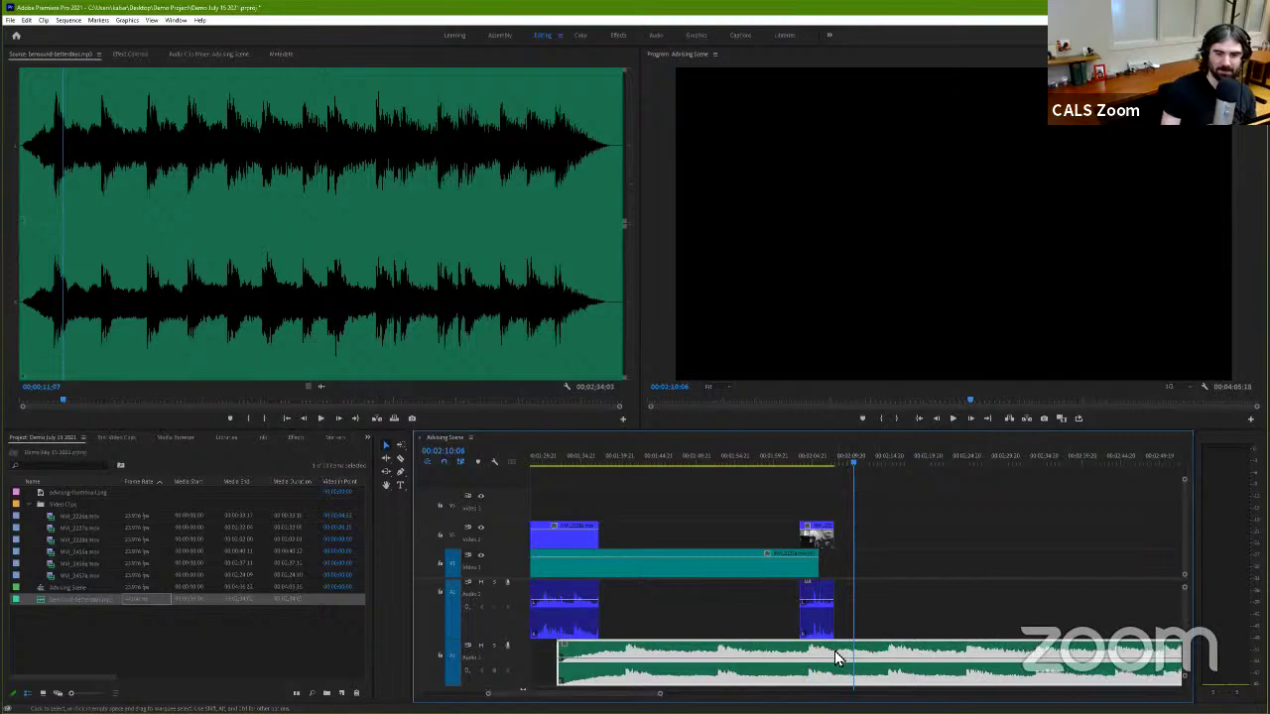
left_click(793, 460)
key("space")
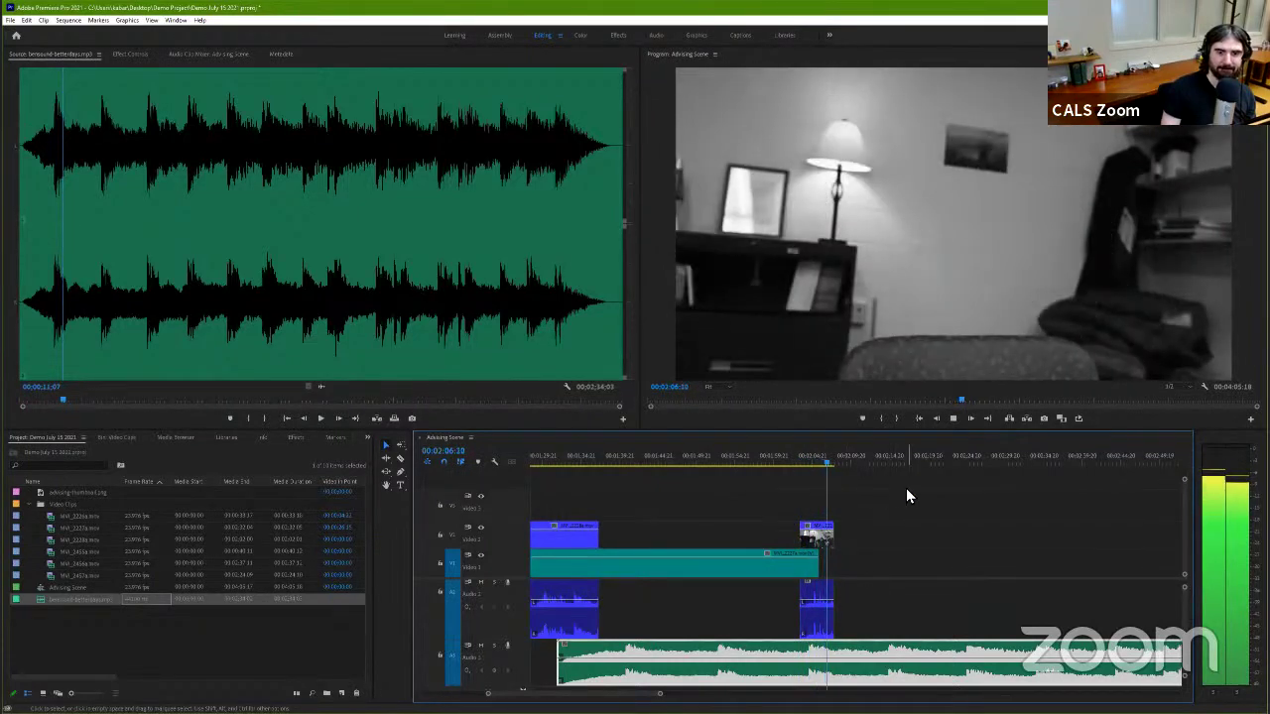
key("space")
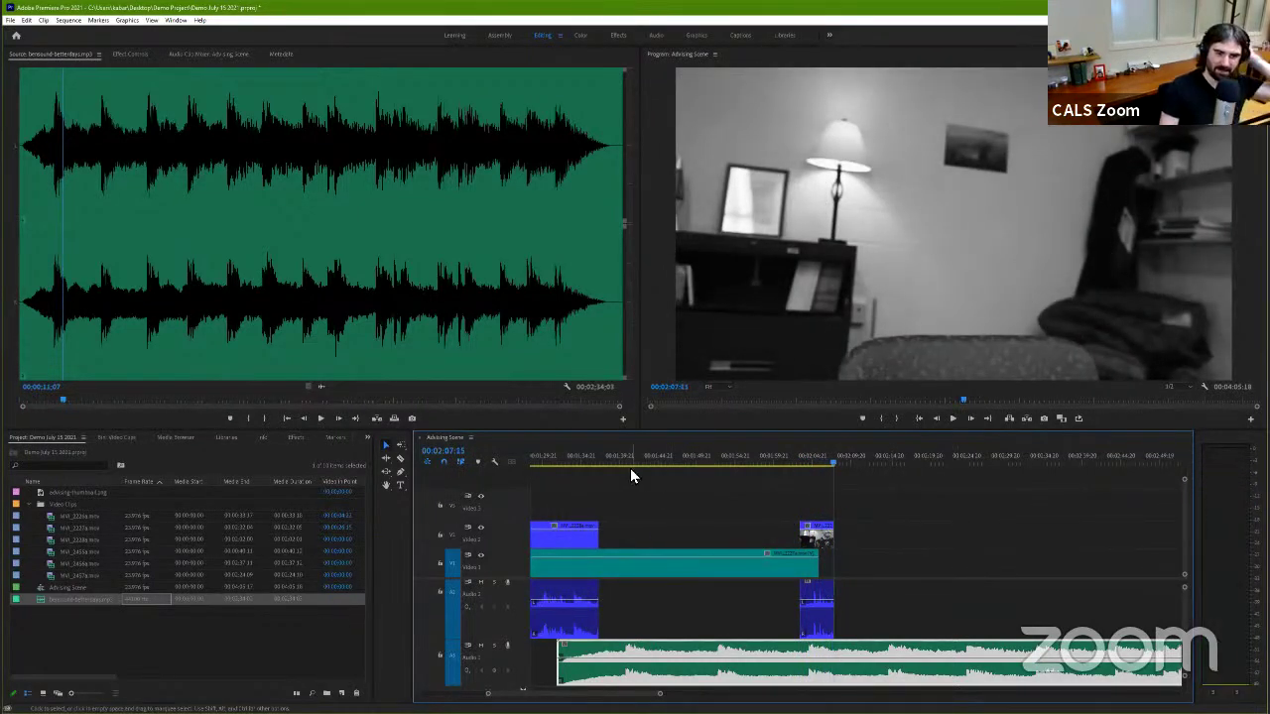
left_click_drag(630, 477, 563, 475)
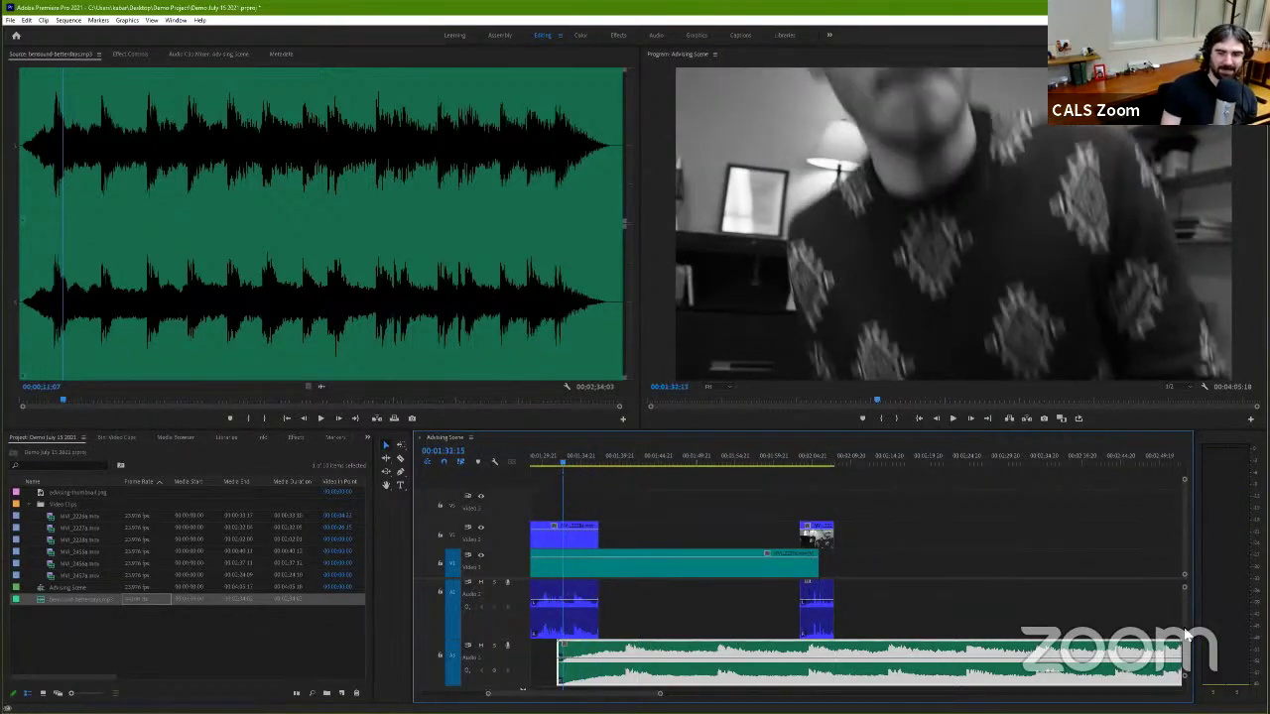
scroll(1180, 635, "down", 2)
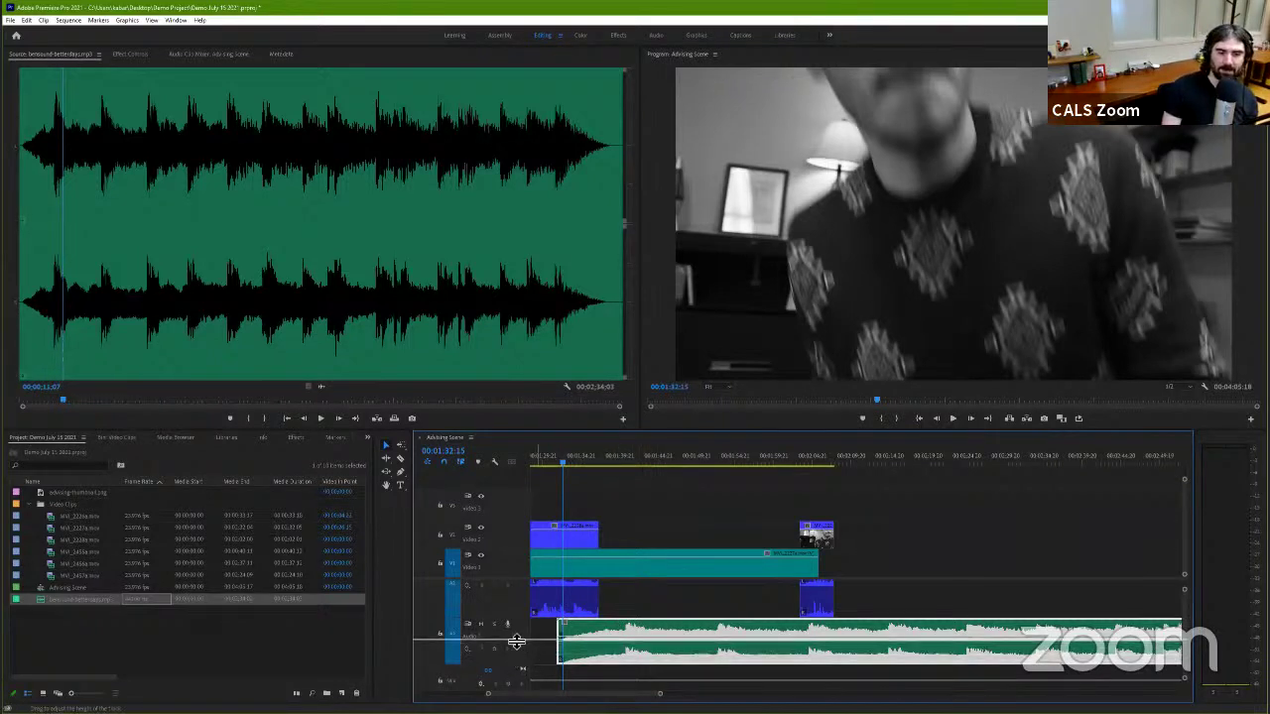
Step: Enlarge the Audio 2 music track and pull the music clip's volume below 0 dB
left_click_drag(515, 640, 518, 623)
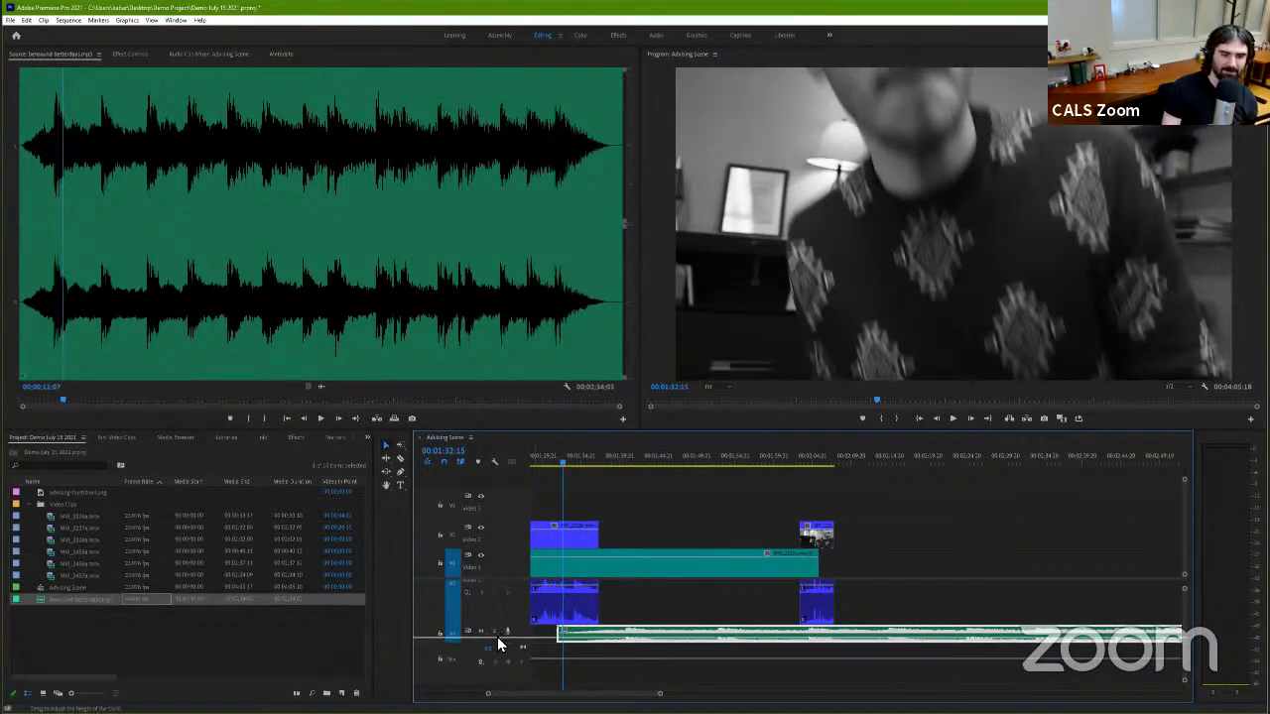
left_click_drag(499, 645, 560, 646)
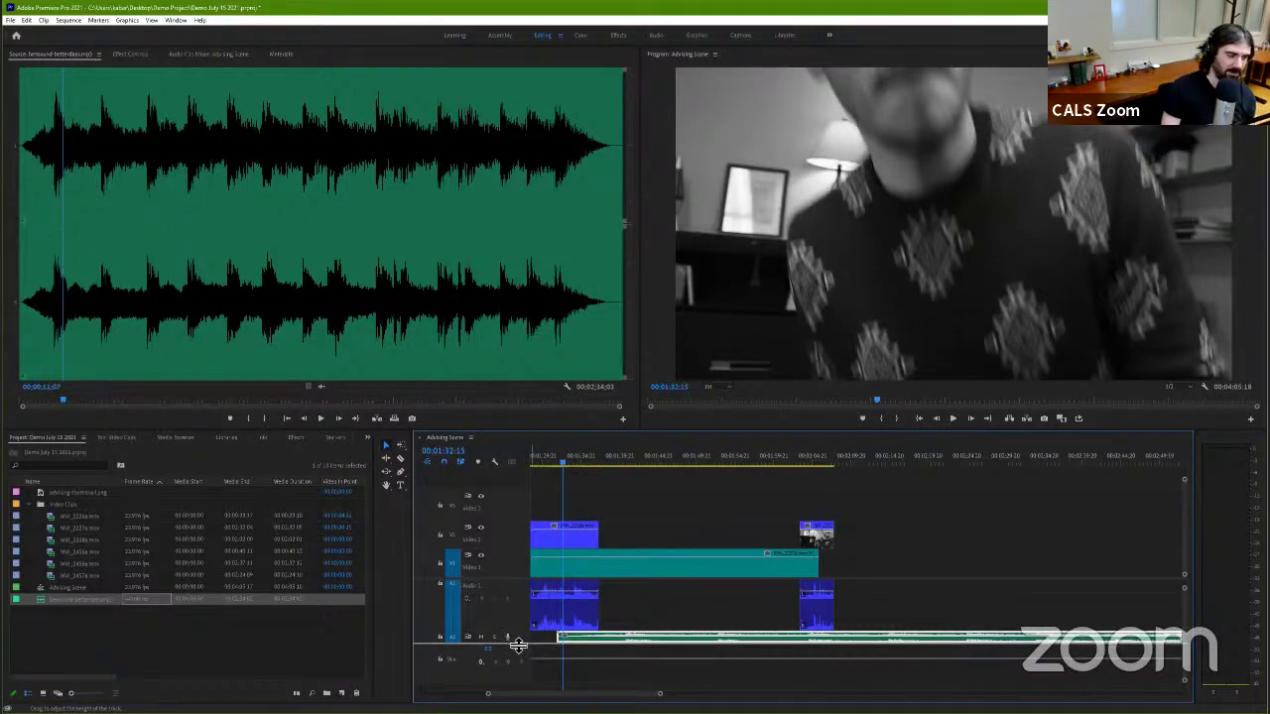
left_click_drag(517, 646, 514, 672)
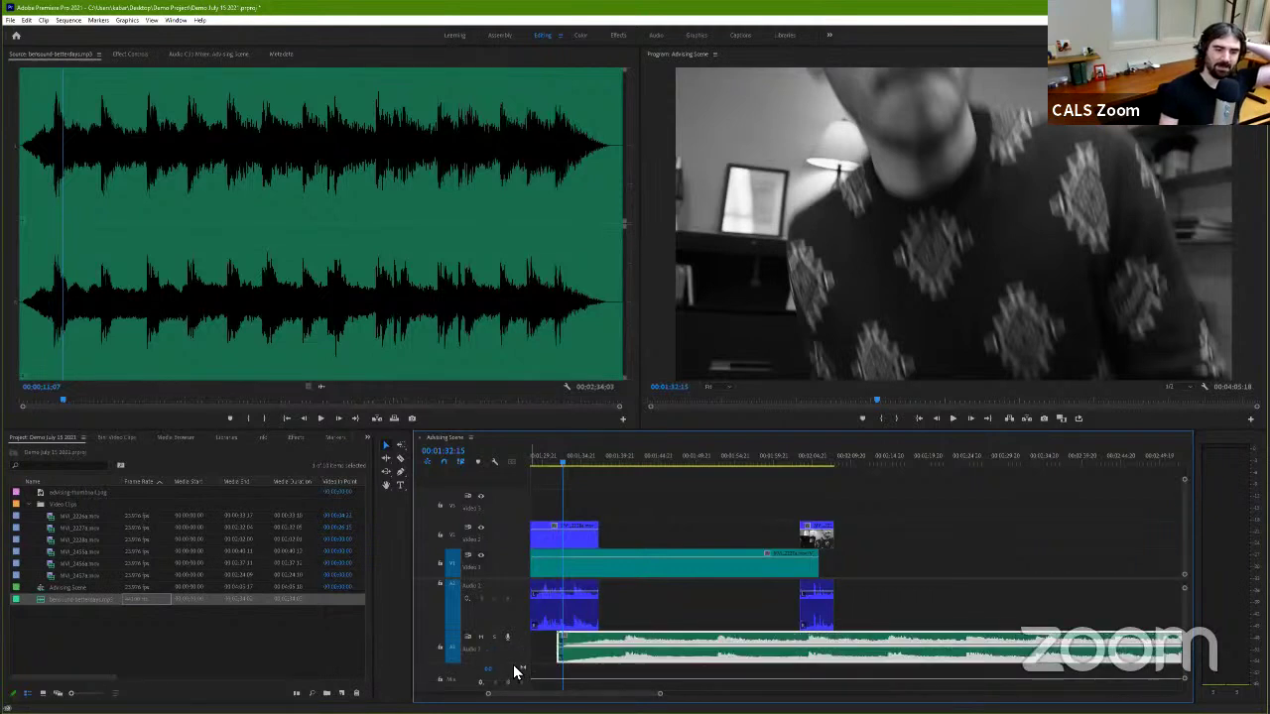
left_click_drag(516, 667, 514, 673)
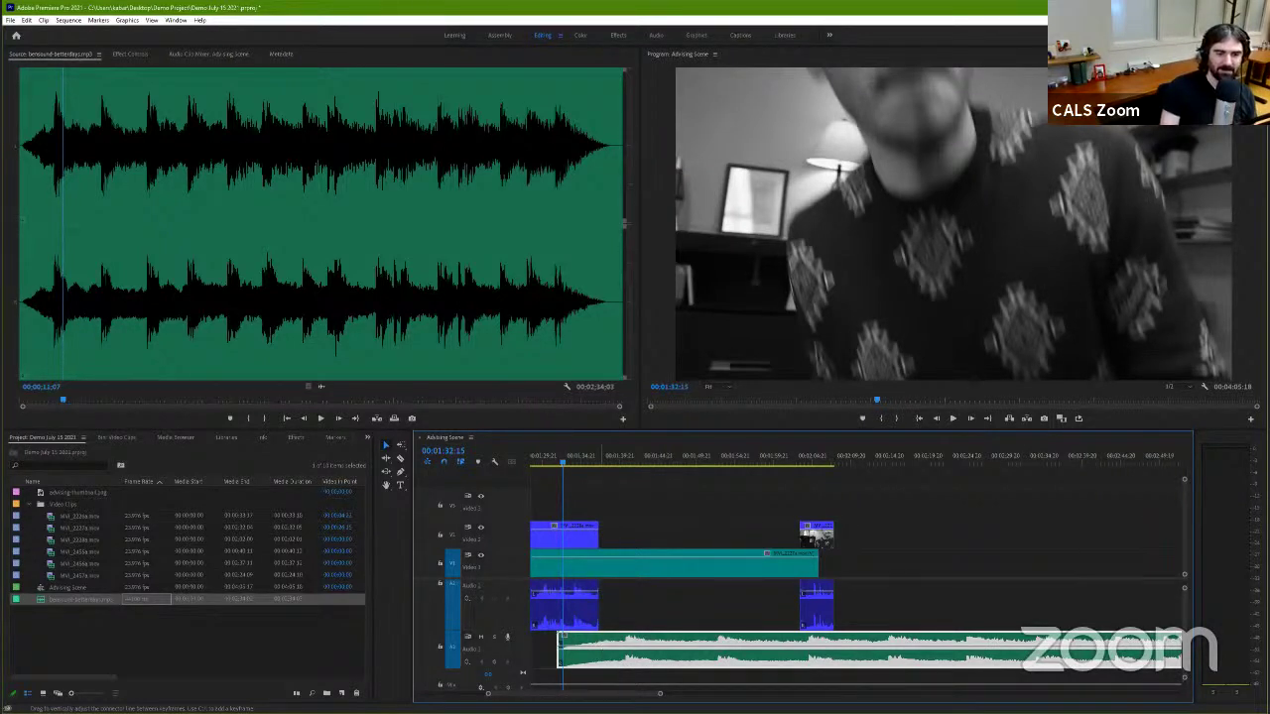
left_click_drag(559, 643, 561, 658)
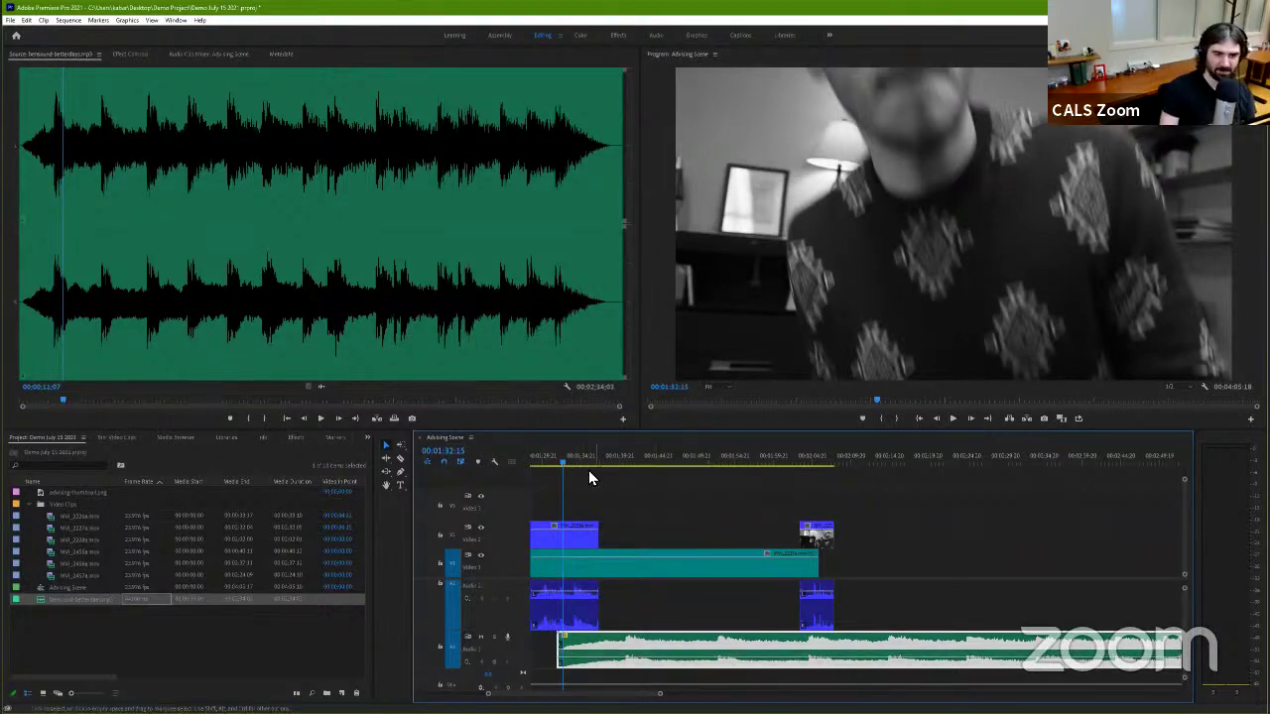
Step: Trim the end of the long Audio 1 clip shorter and play back from just before it
key("space")
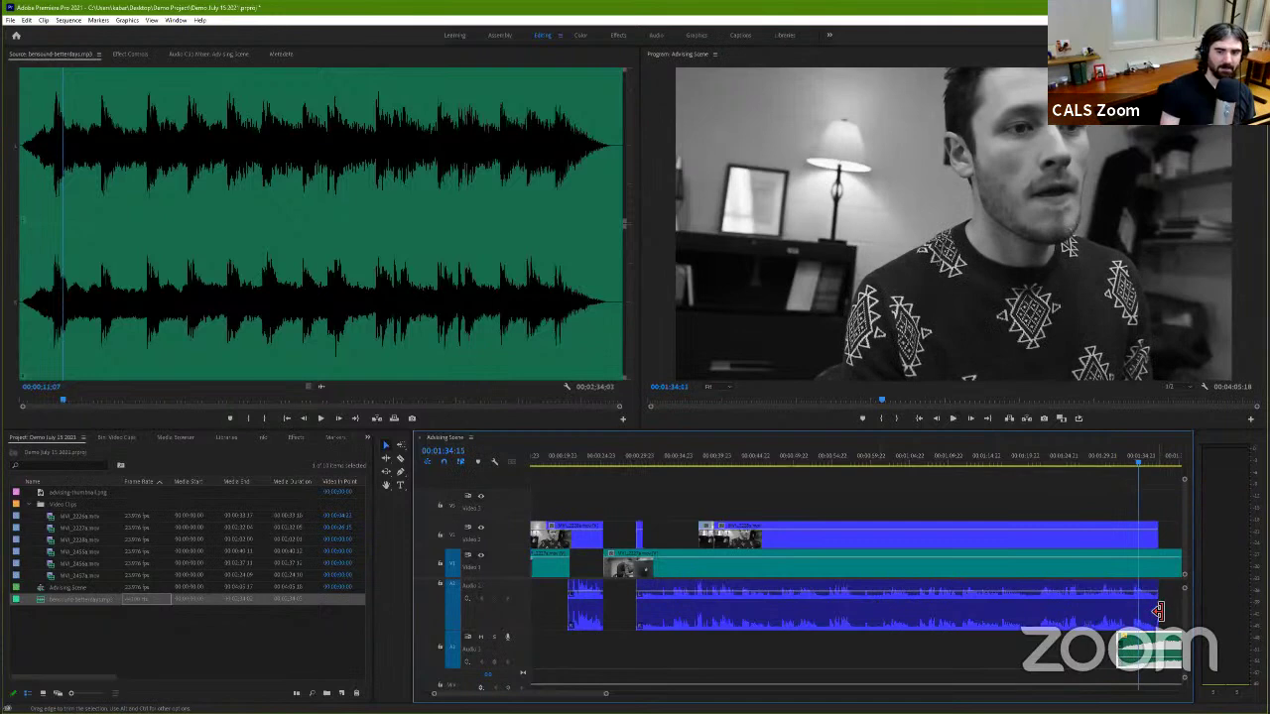
mouse_move(1158, 610)
left_mouse_down()
mouse_move(1122, 609)
mouse_move(1141, 612)
left_mouse_up()
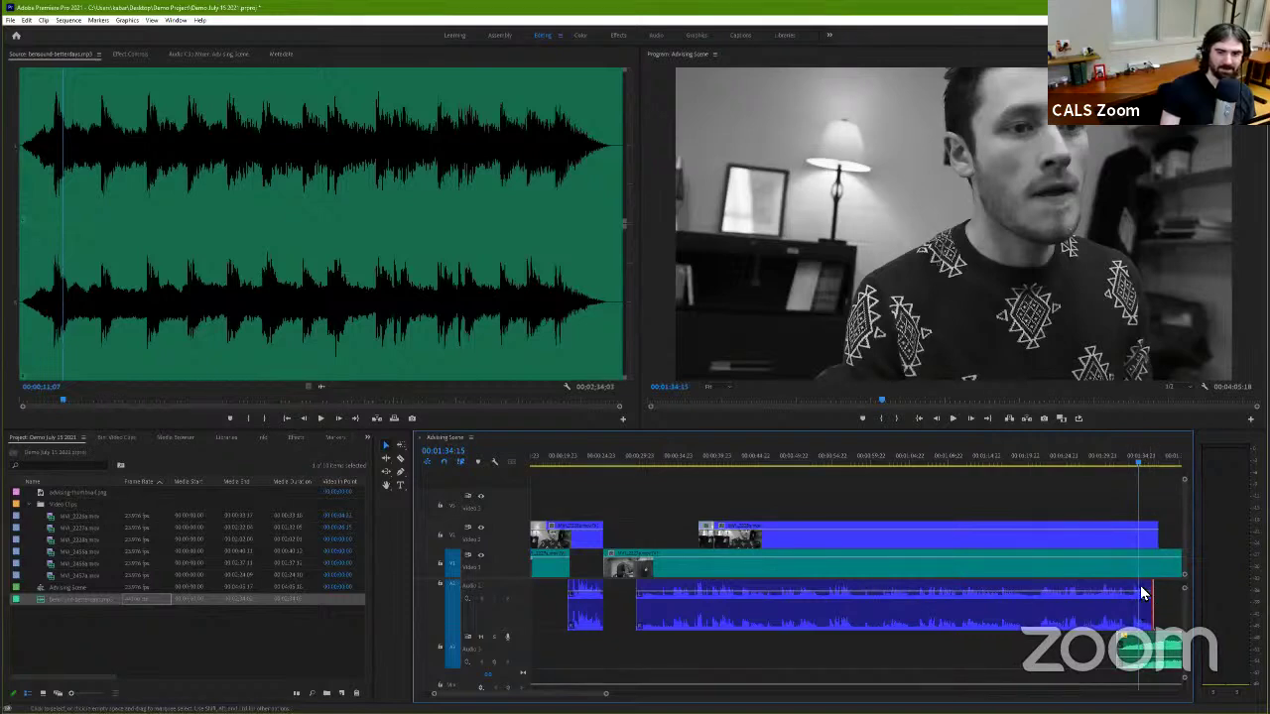
left_click_drag(1151, 602, 1113, 606)
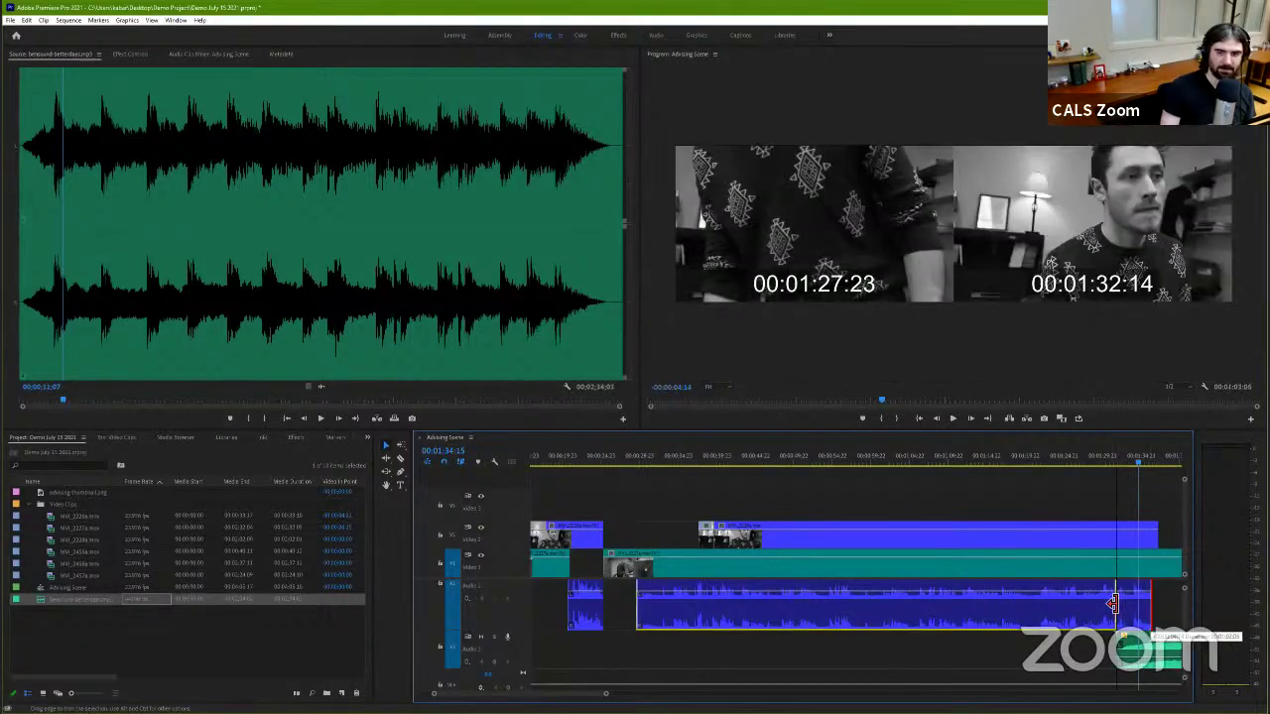
left_click(1098, 455)
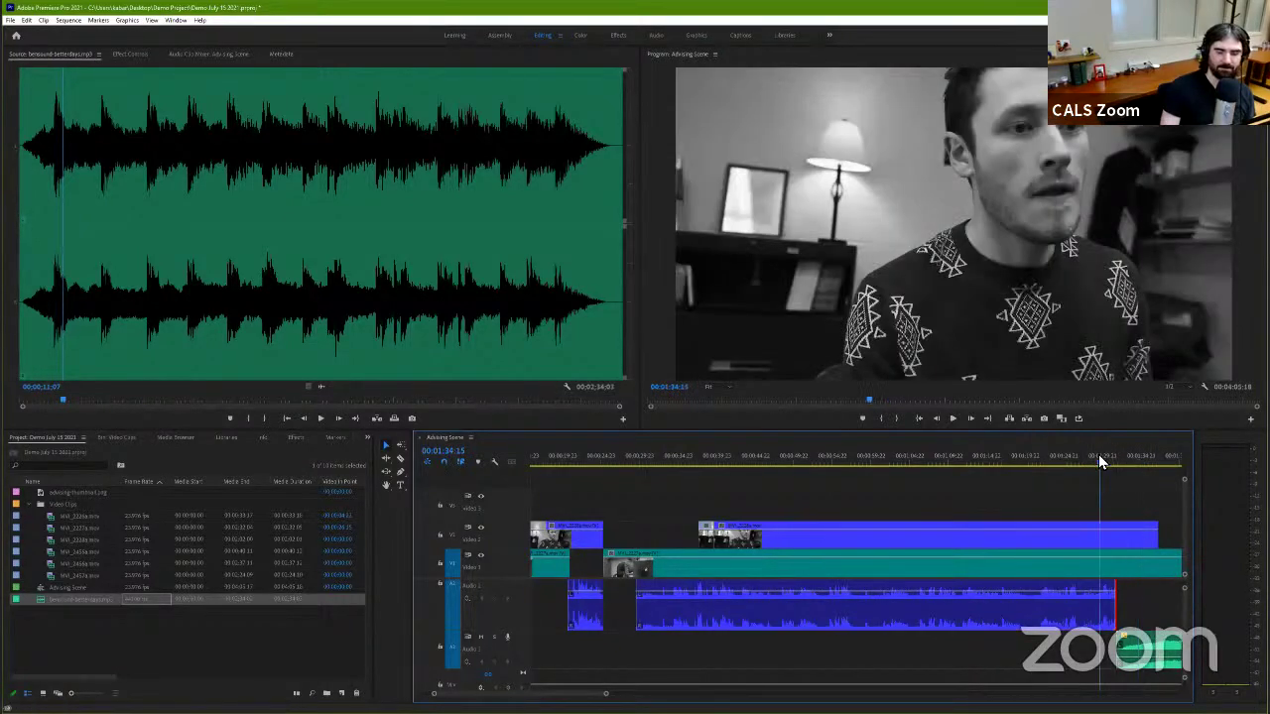
key("space")
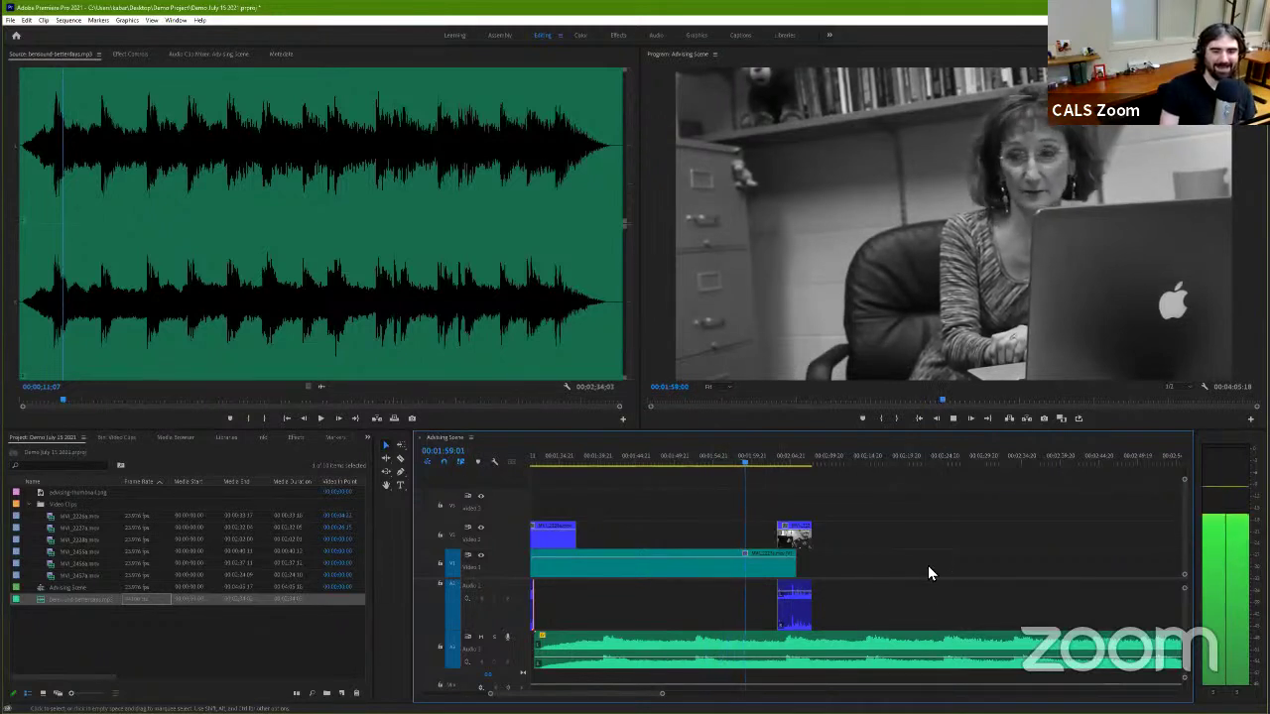
Step: Stop playback and undo the last edits to restore the longer Video 2 and Audio 1 clips
key("space")
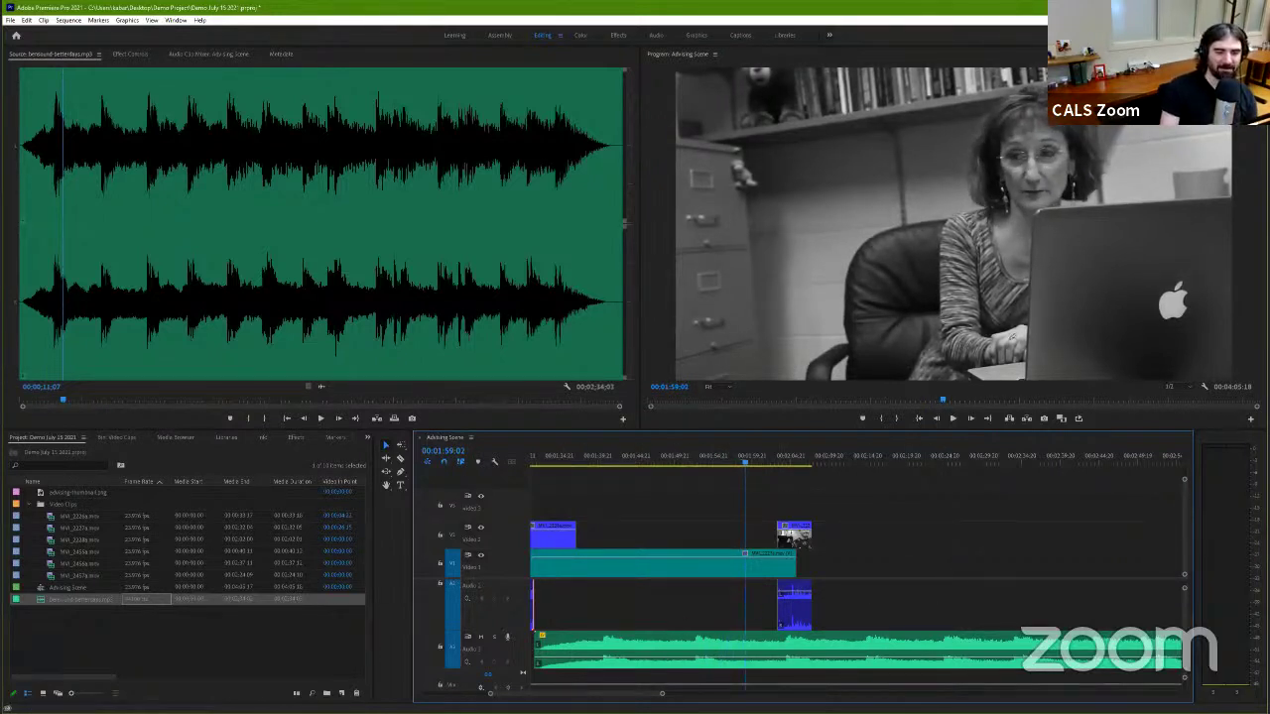
key("ctrl+z")
key("ctrl+z")
key("ctrl+shift+z")
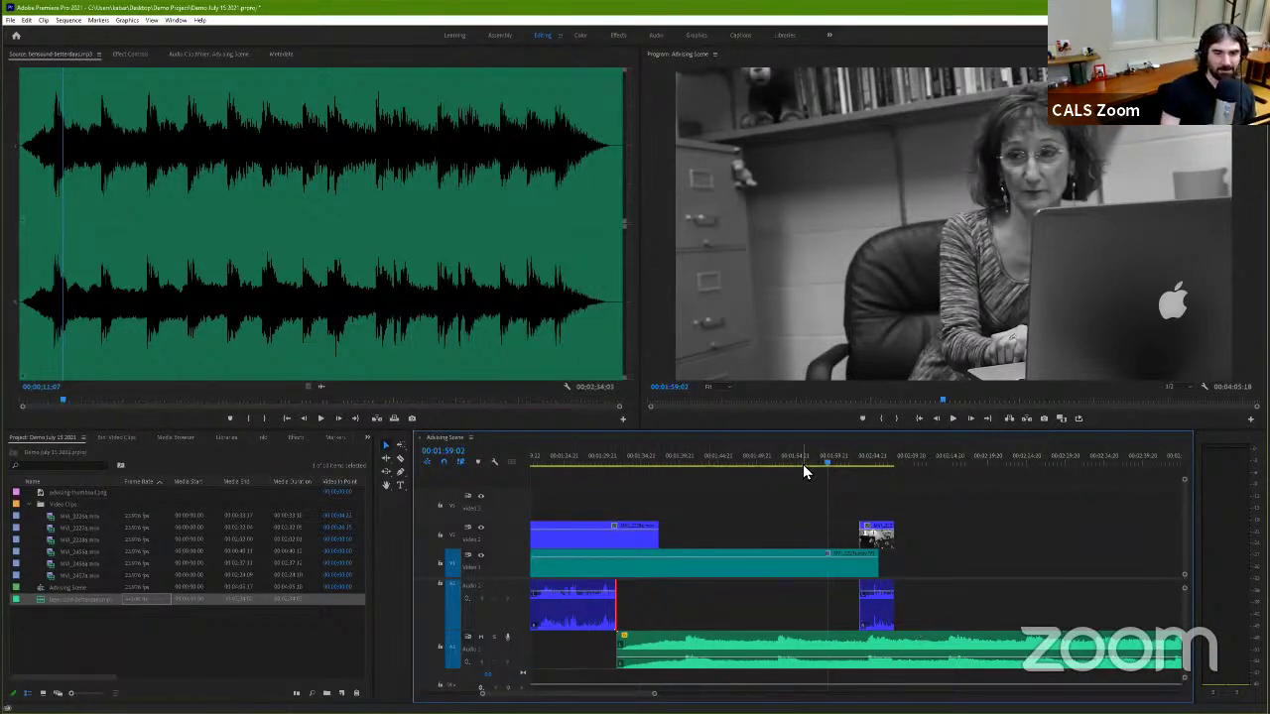
Step: Switch to the Pen tool and select the music clip on Audio 2
left_click(403, 479)
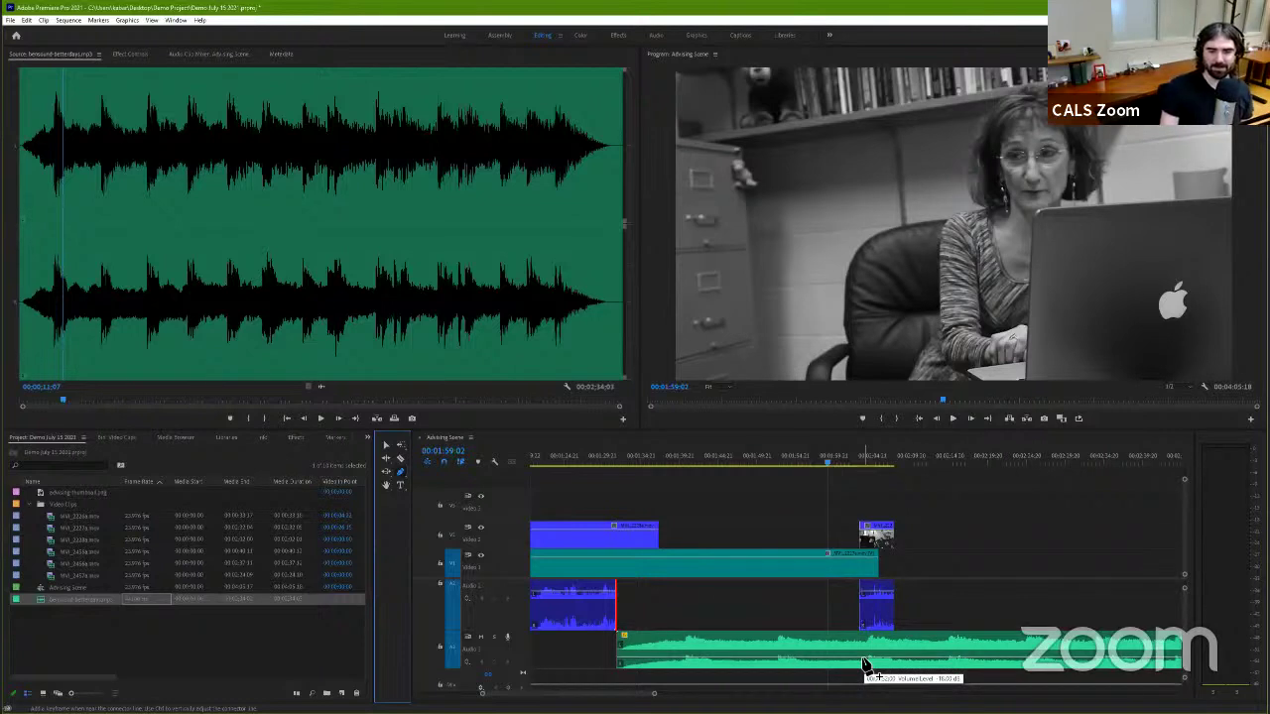
left_click(863, 662)
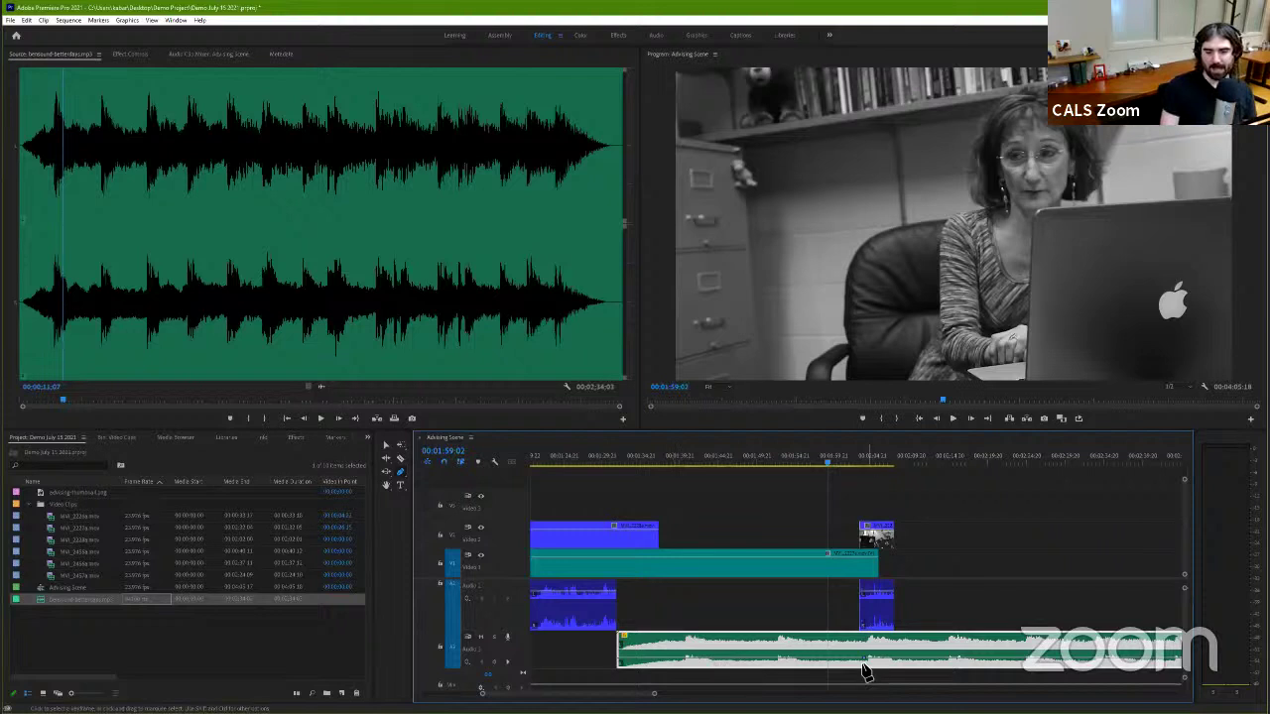
Step: Load the music clip in the Source Monitor, lower its volume line, and make the audio tracks much taller
double_click(637, 664)
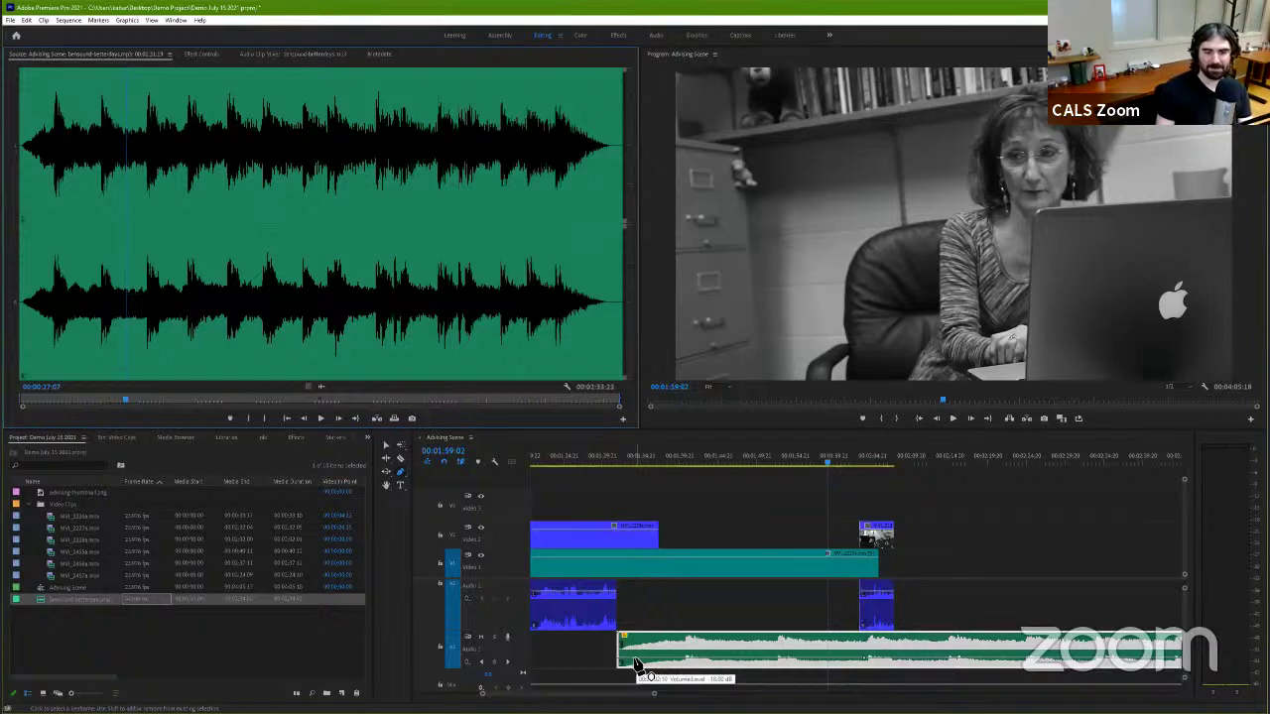
mouse_move(638, 662)
left_mouse_down()
mouse_move(638, 684)
mouse_move(640, 669)
left_mouse_up()
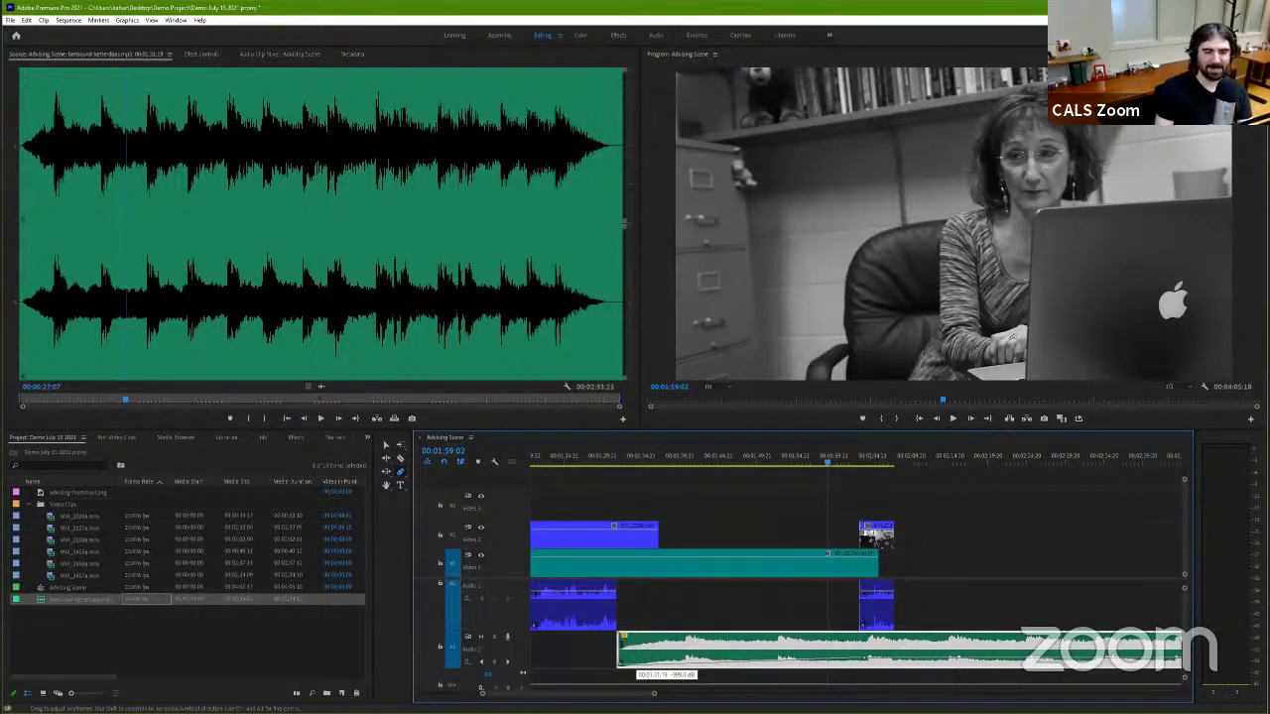
left_click_drag(622, 682, 622, 684)
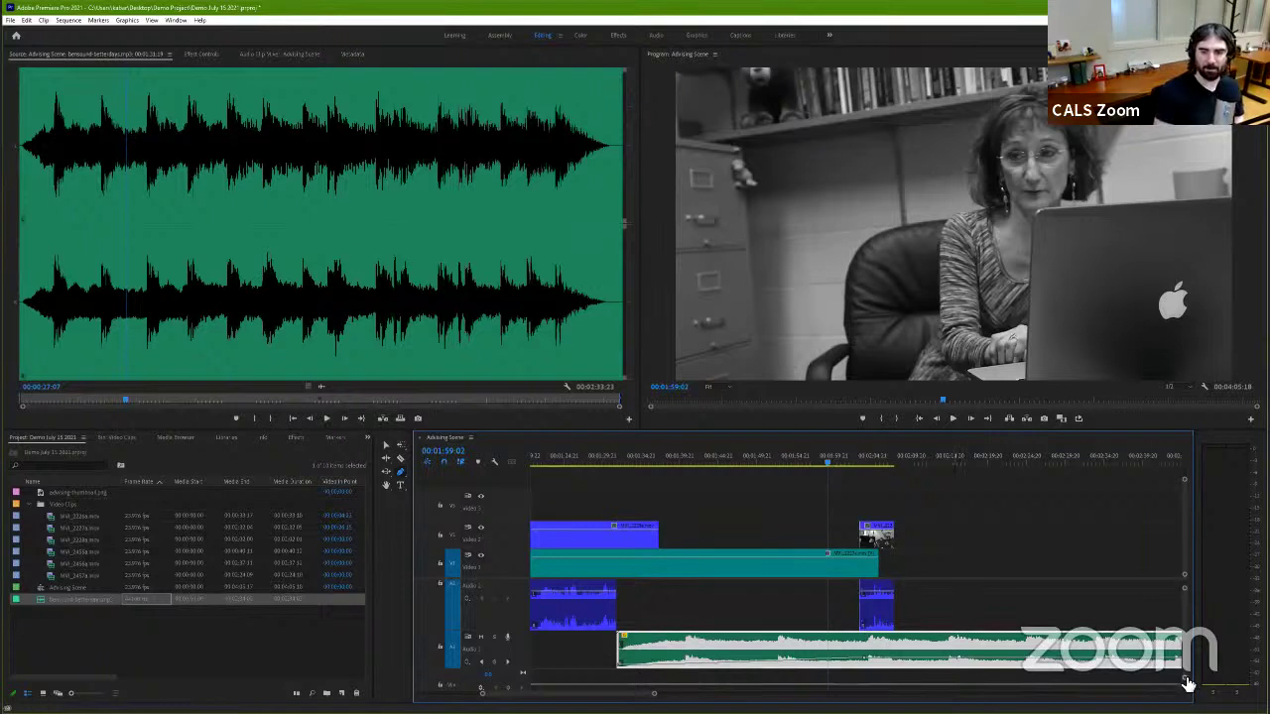
left_click_drag(1187, 682, 1188, 663)
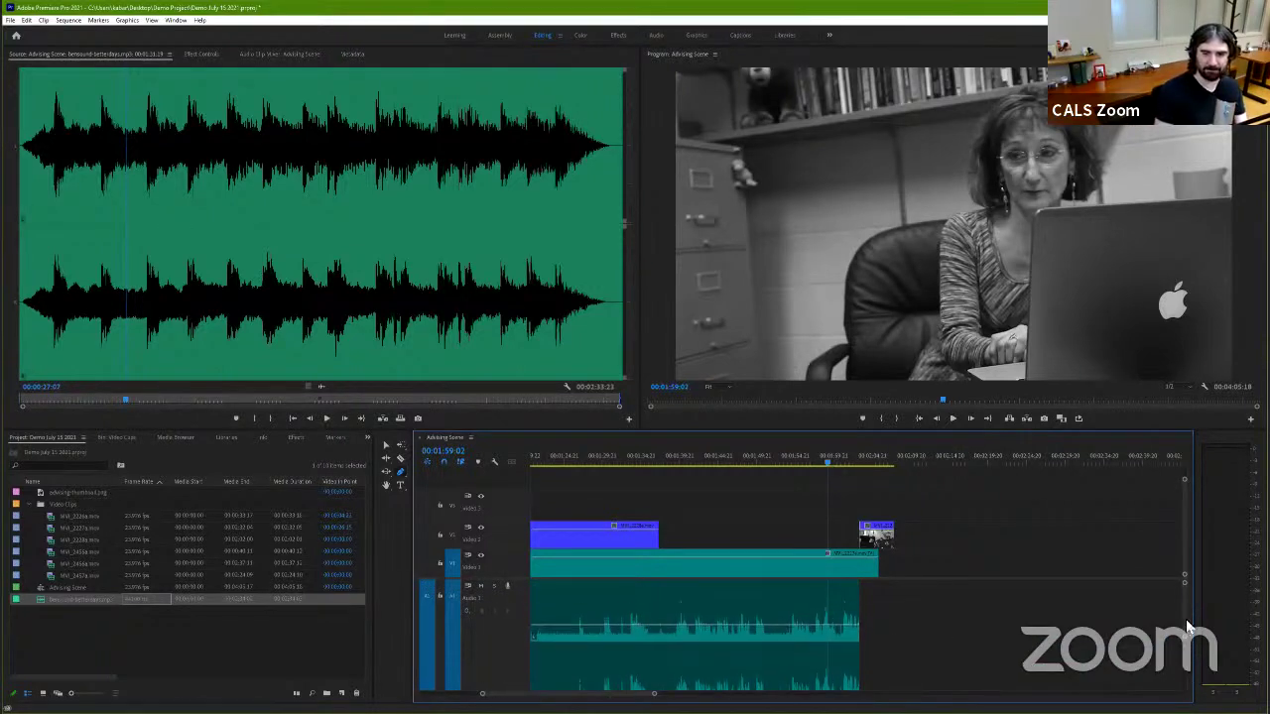
Step: Play the sequence from just before the music starts, at the man's clip
scroll(1186, 640, "down", 5)
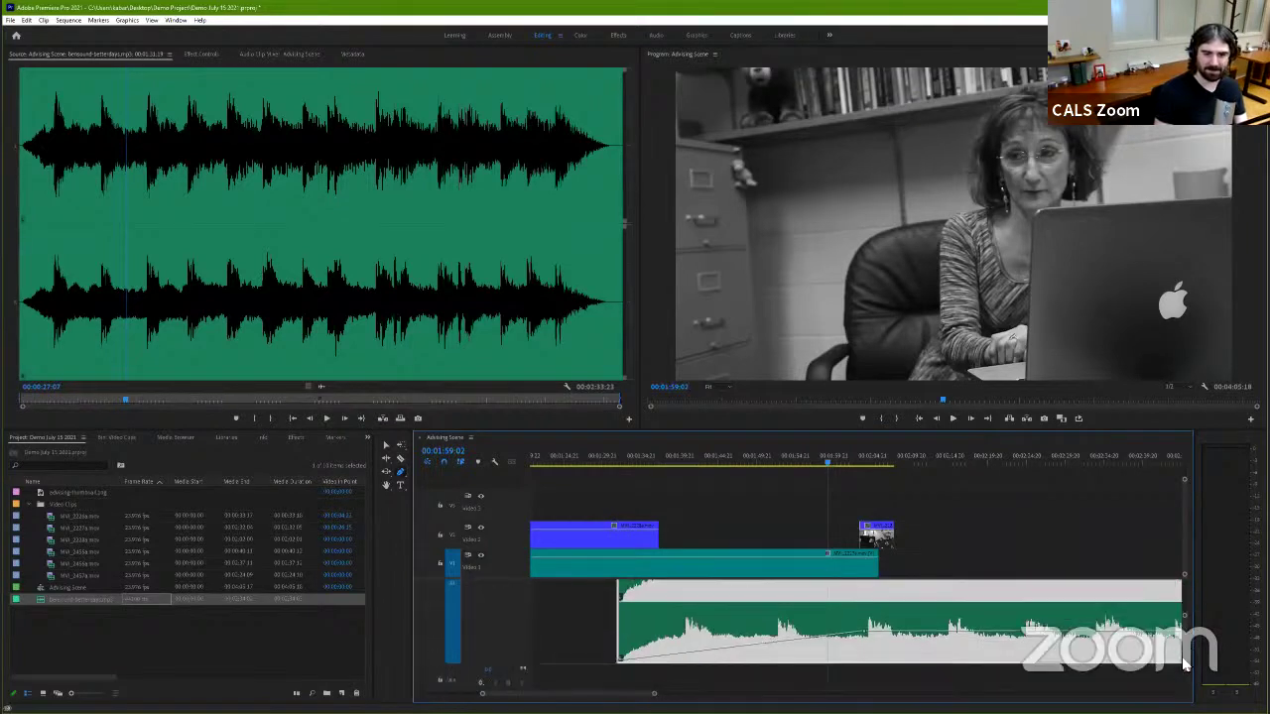
scroll(1183, 659, "down", 2)
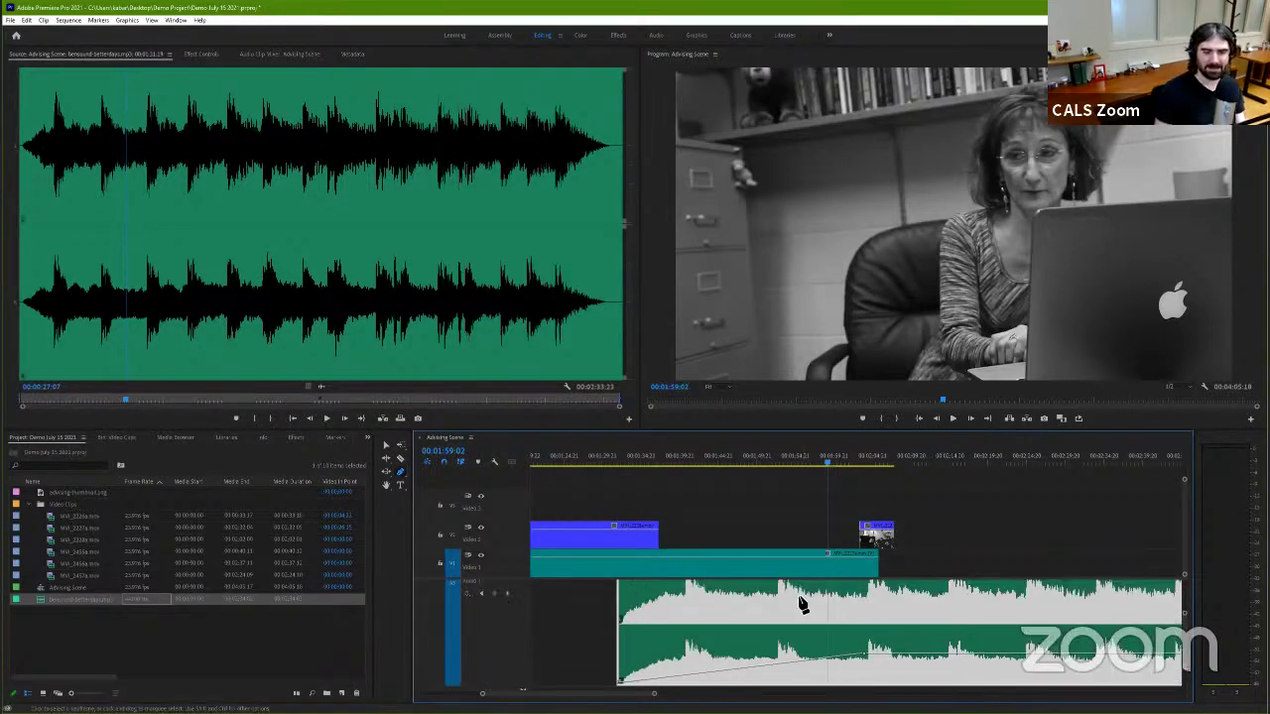
left_click_drag(785, 462, 579, 463)
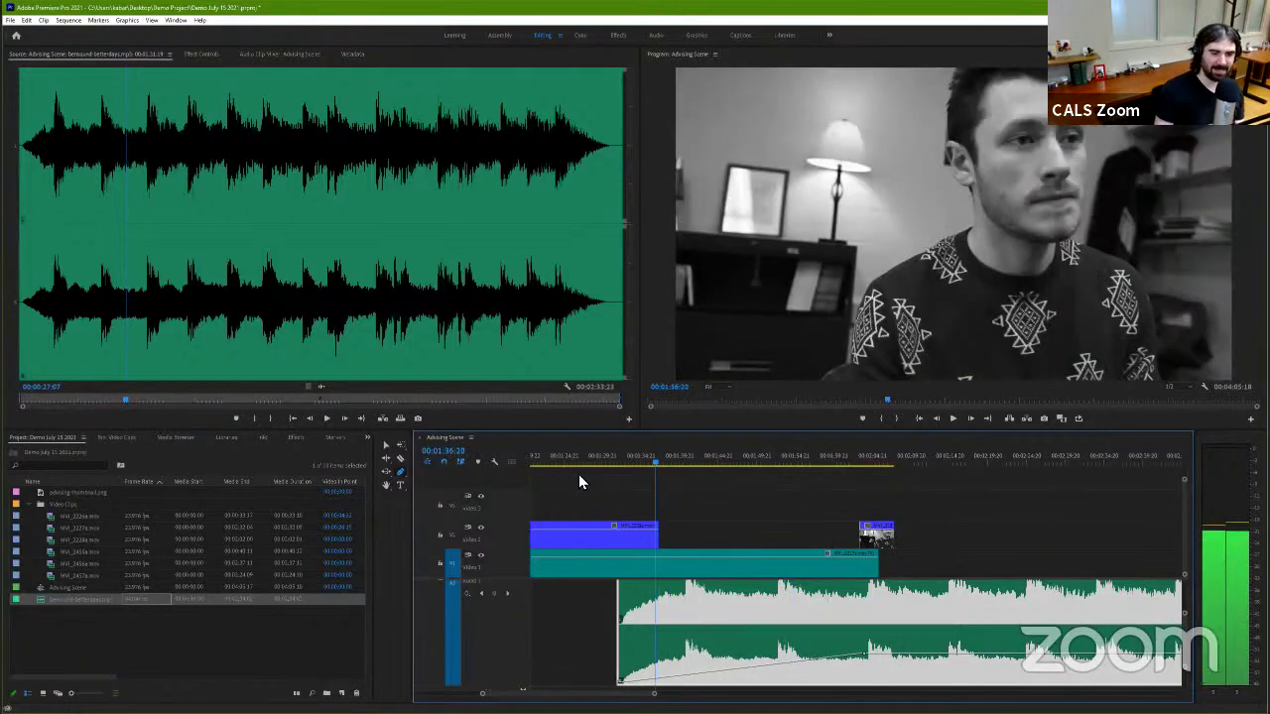
left_click(612, 466)
key("space")
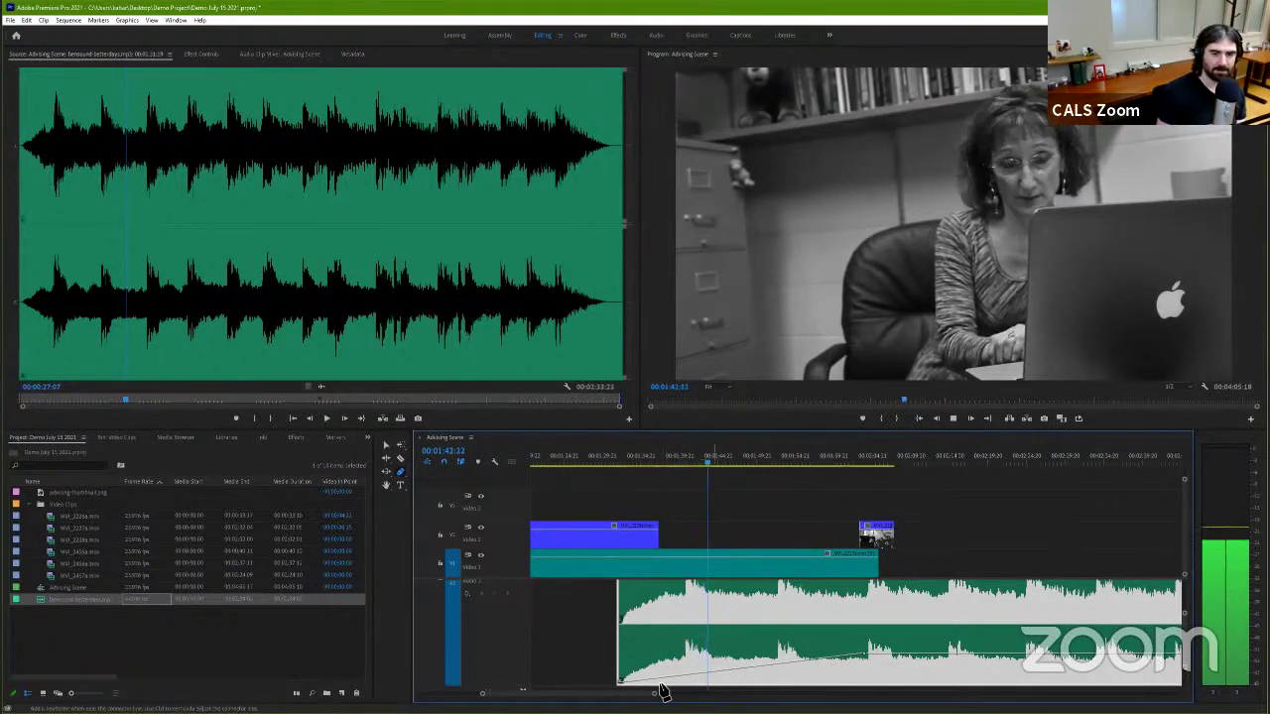
key("space")
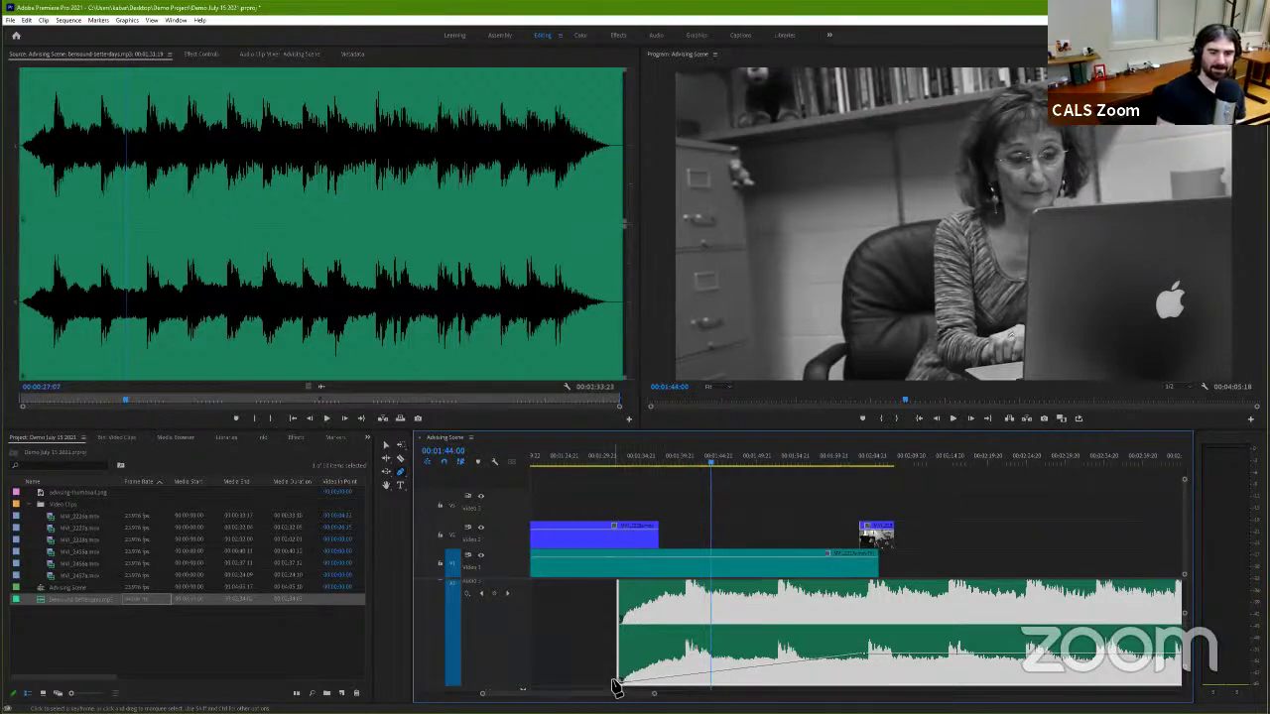
Step: Drop the music clip's first volume keyframe to -33.5 dB and play the fade-in
left_click(613, 684)
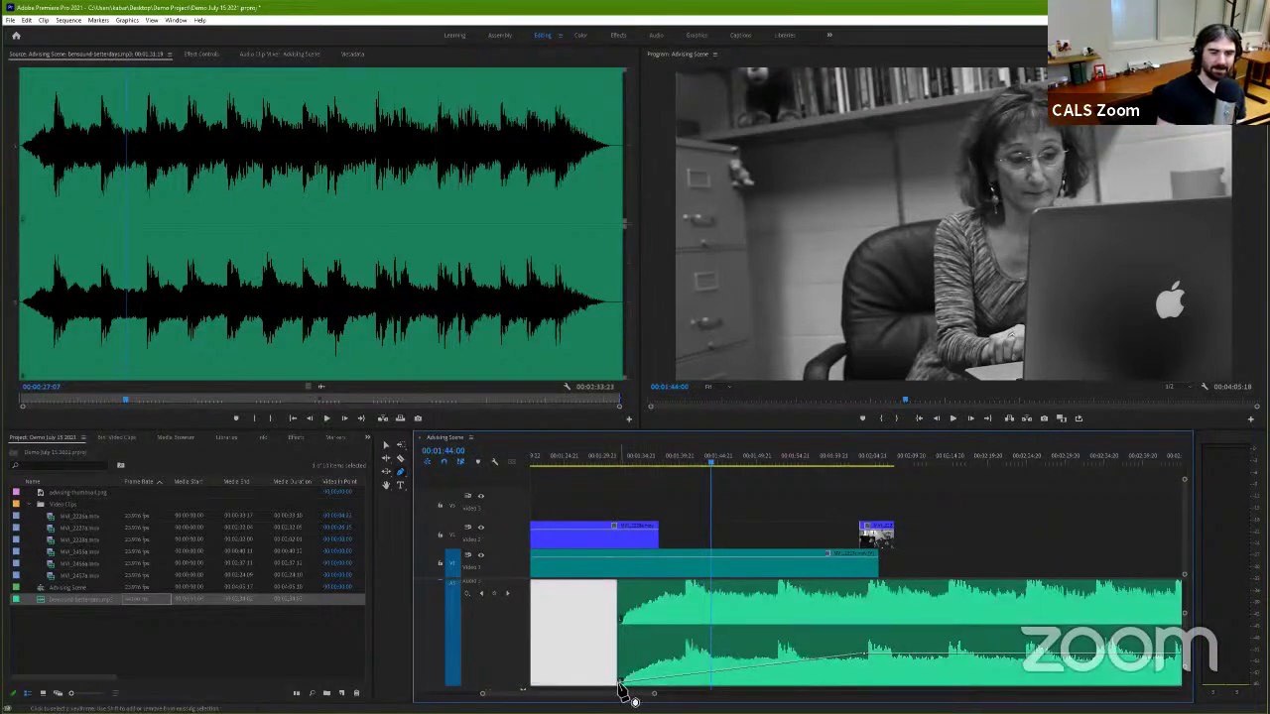
left_click_drag(617, 688, 618, 675)
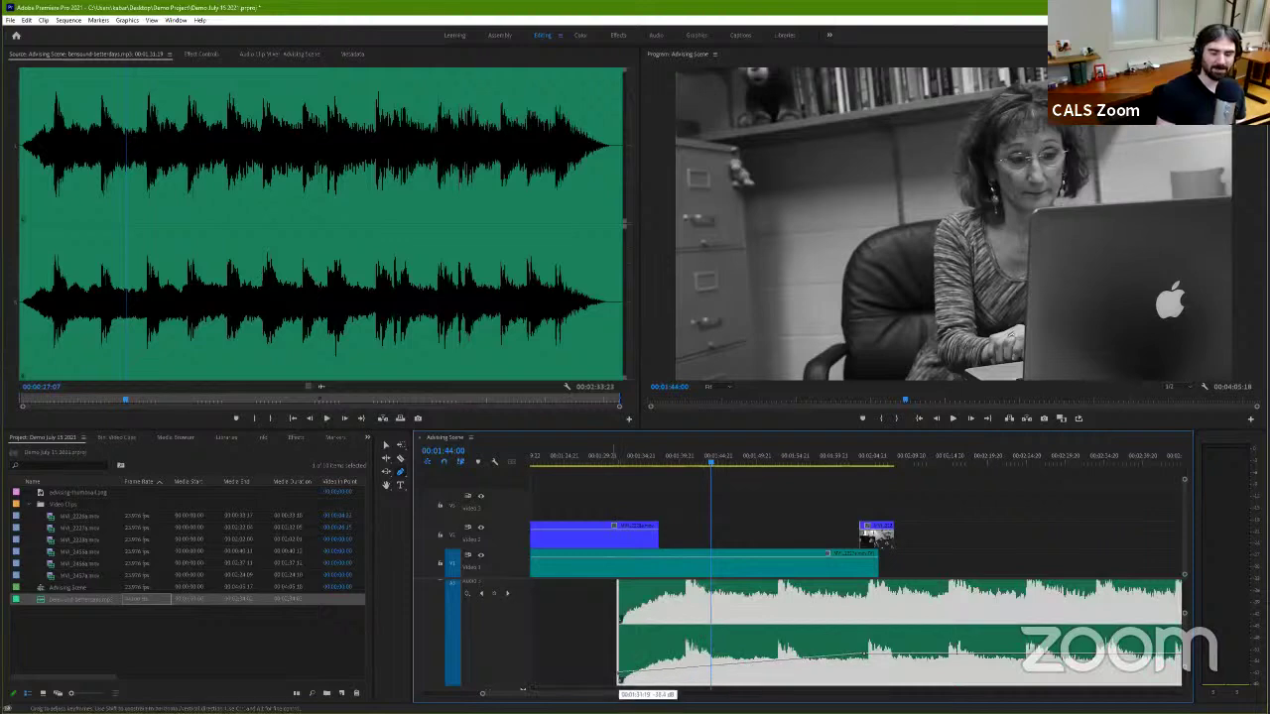
left_click(610, 465)
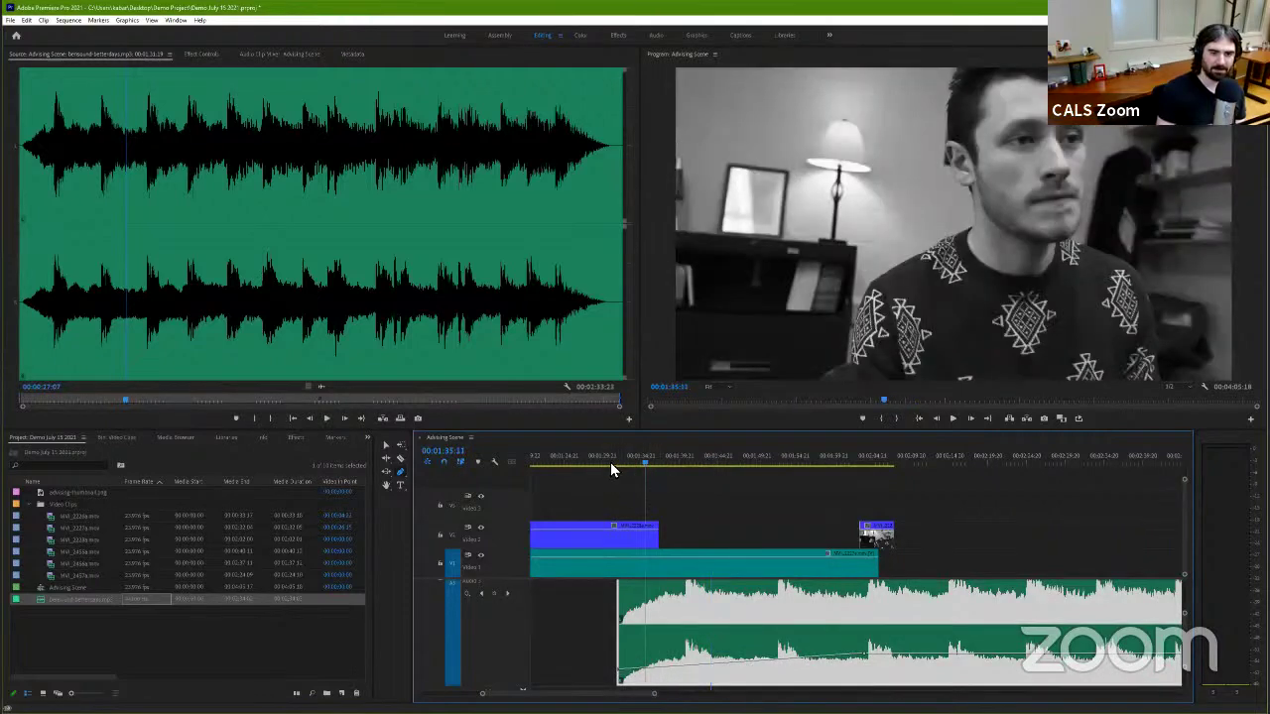
key("space")
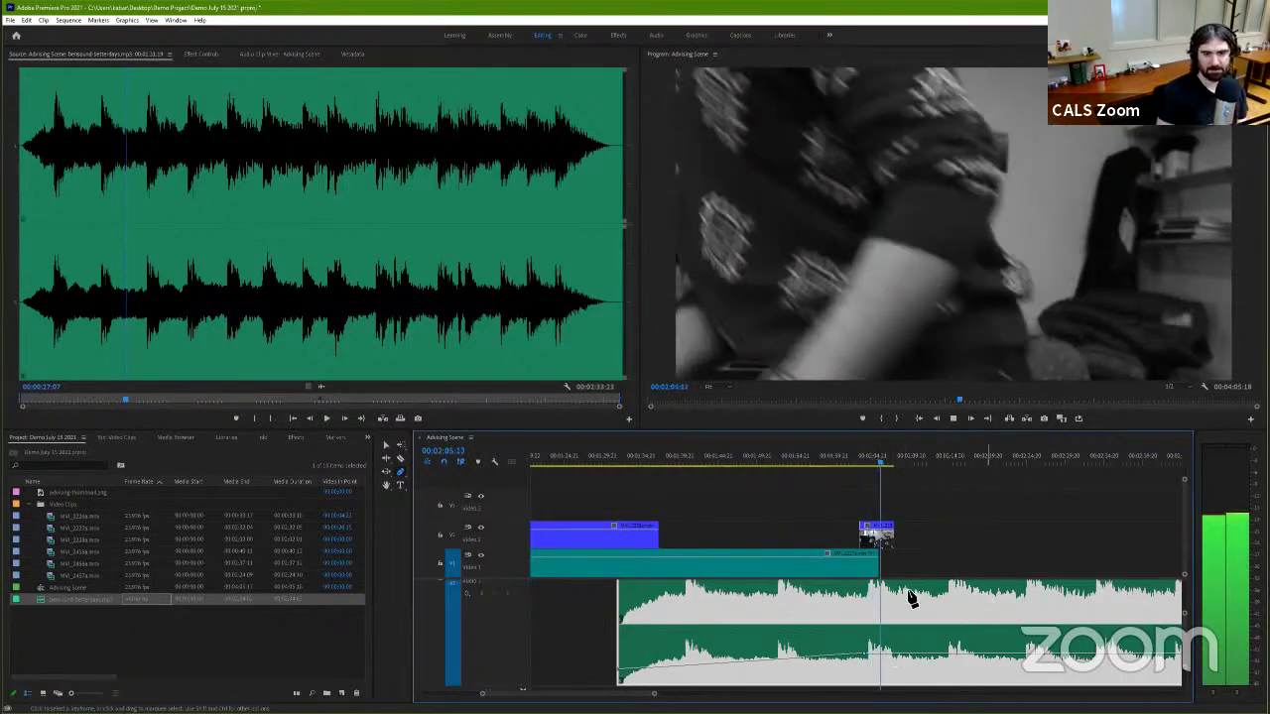
Step: Add a volume keyframe on the music line and lower it to about -16 dB
key("space")
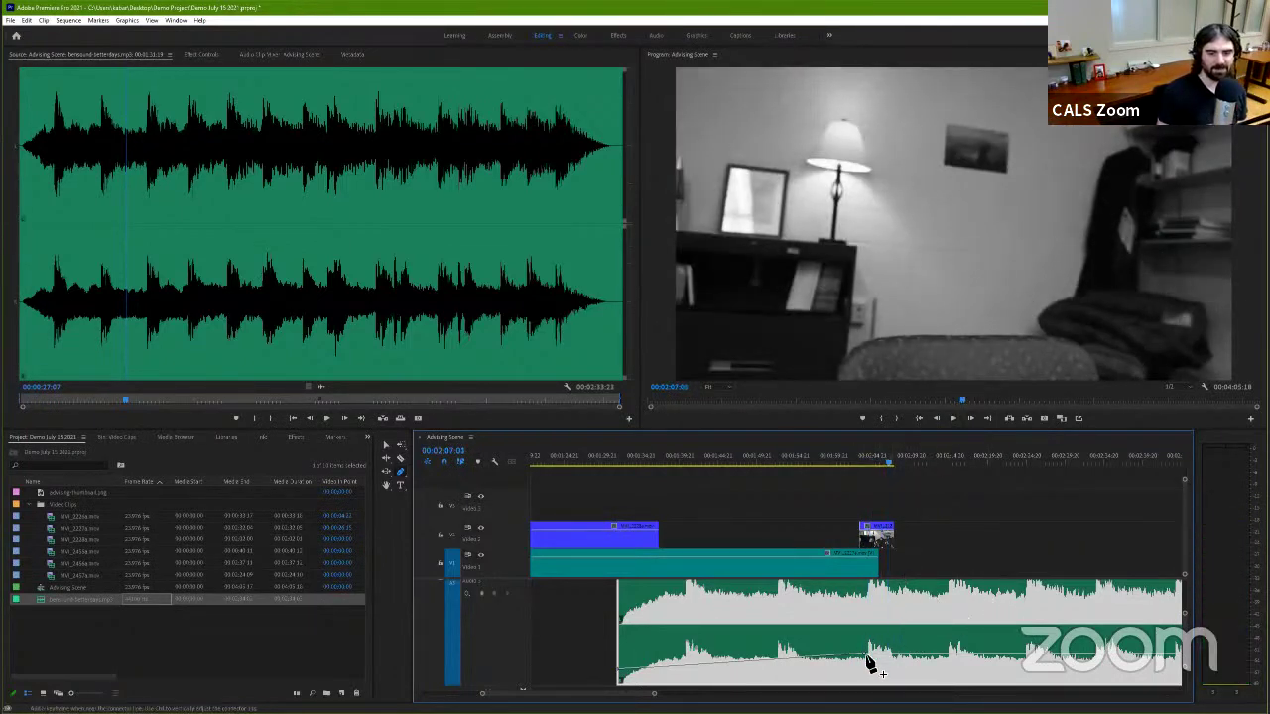
left_click(864, 658)
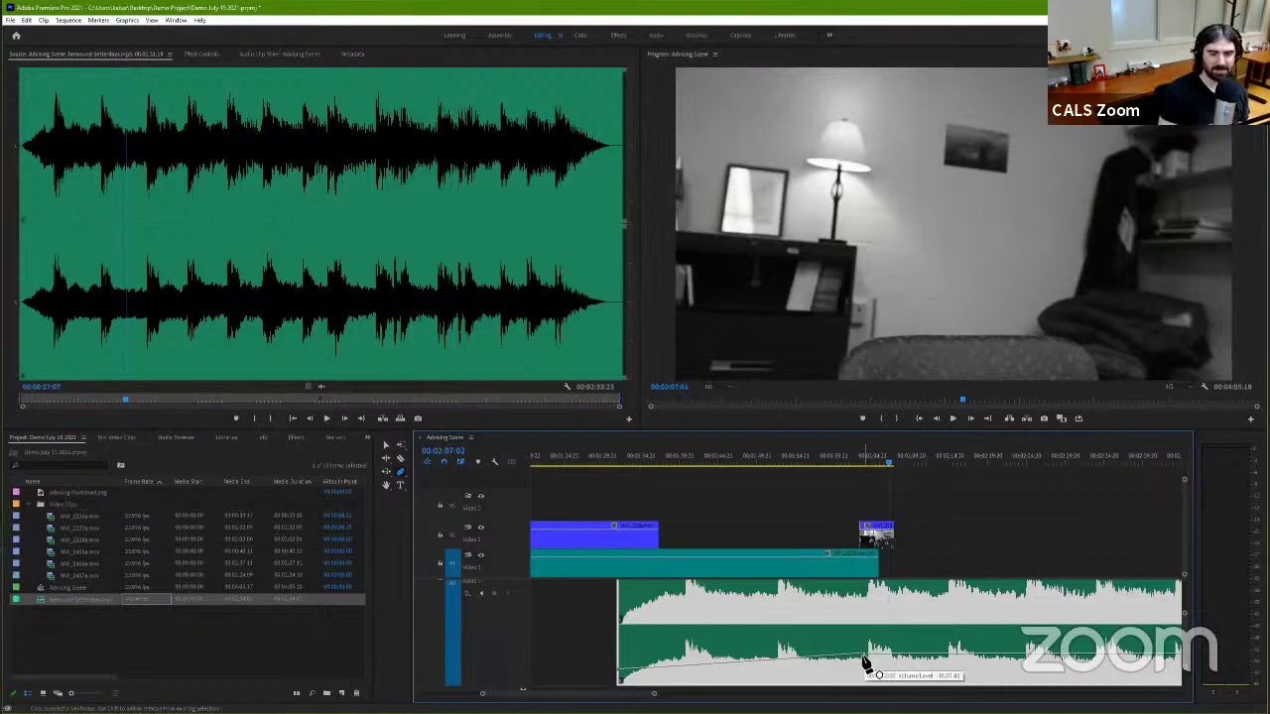
mouse_move(865, 662)
left_mouse_down()
mouse_move(865, 678)
mouse_move(882, 656)
mouse_move(871, 645)
left_mouse_up()
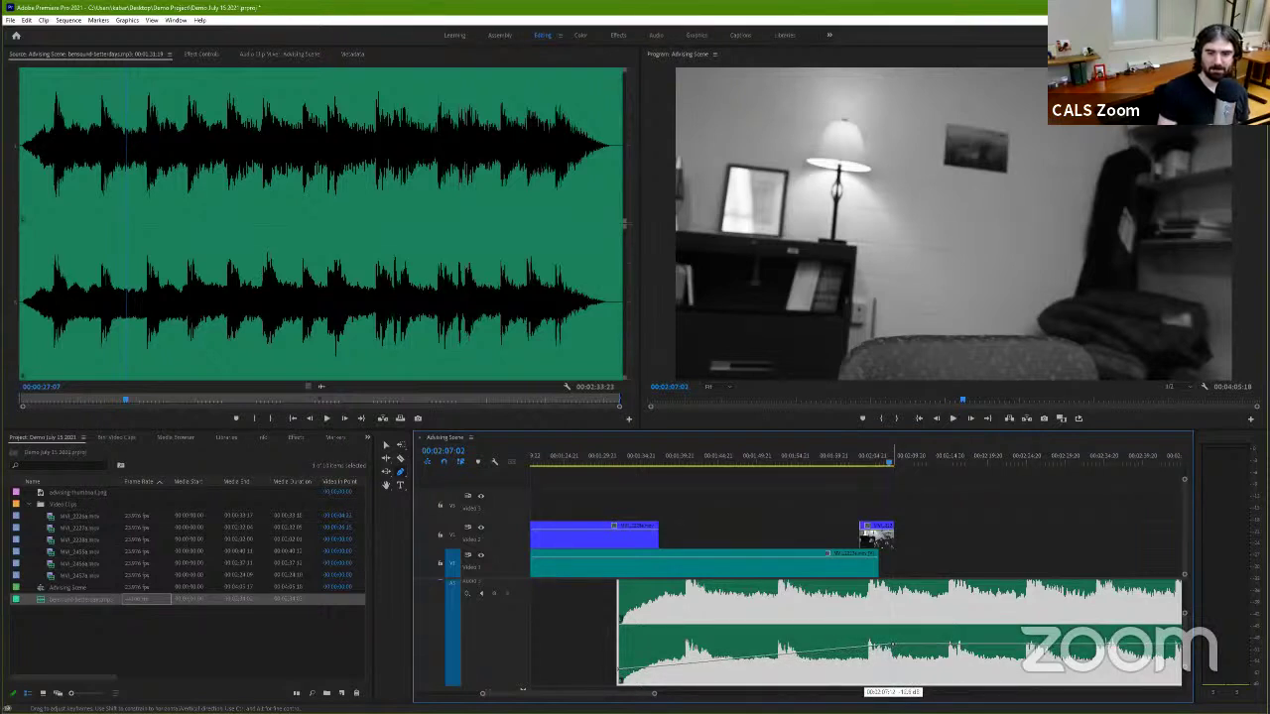
left_click_drag(890, 644, 891, 643)
Step: Play back from 00:01:30:00 through the later shot to hear the lowered music
left_click(640, 463)
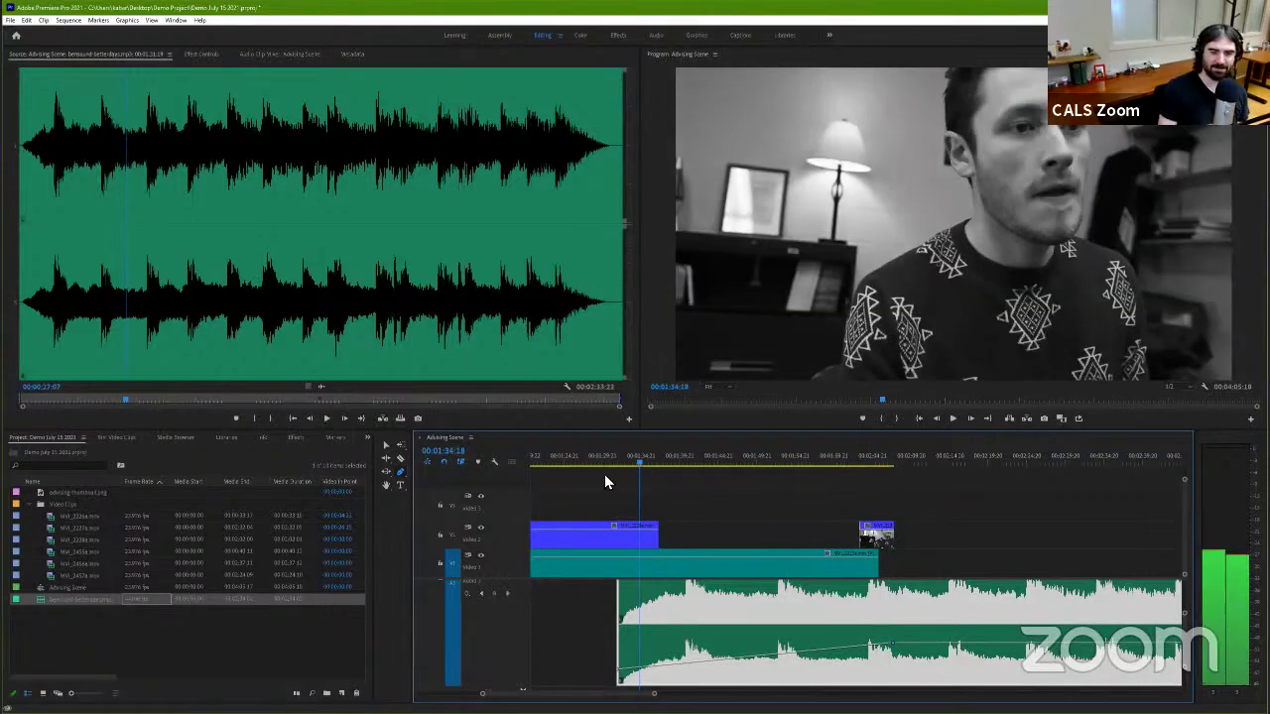
left_click(602, 466)
key("space")
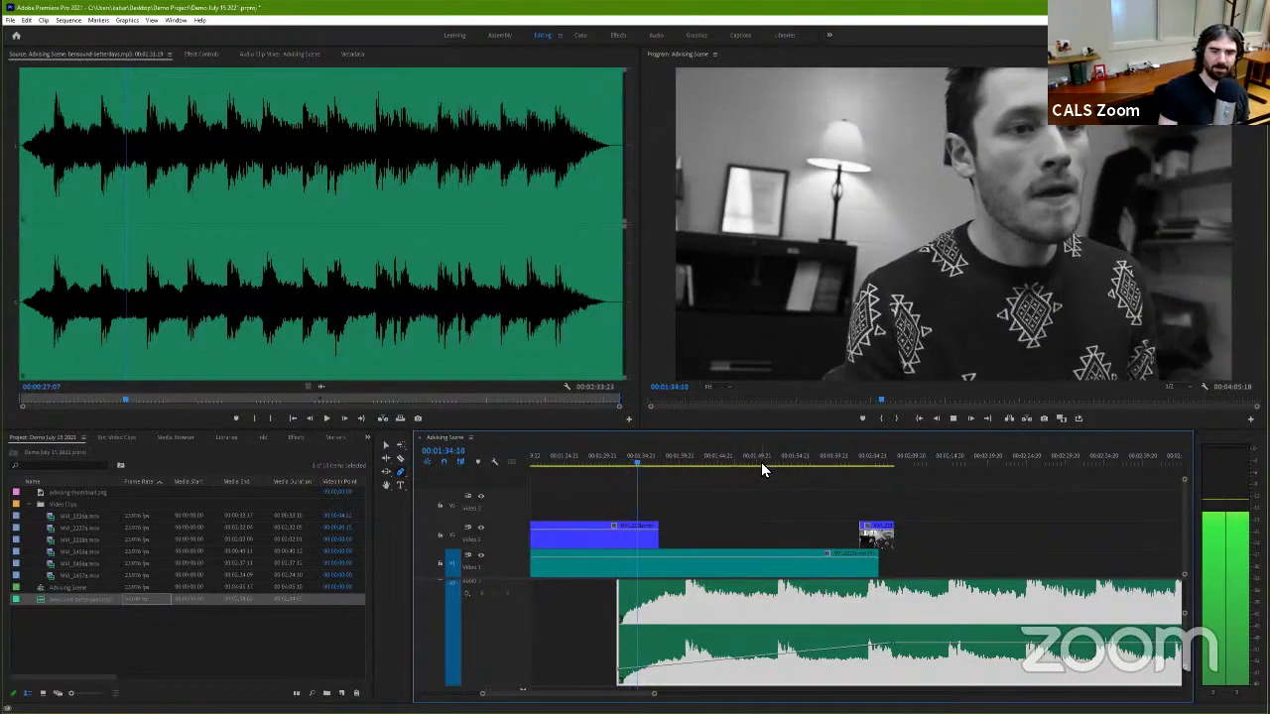
left_click(761, 462)
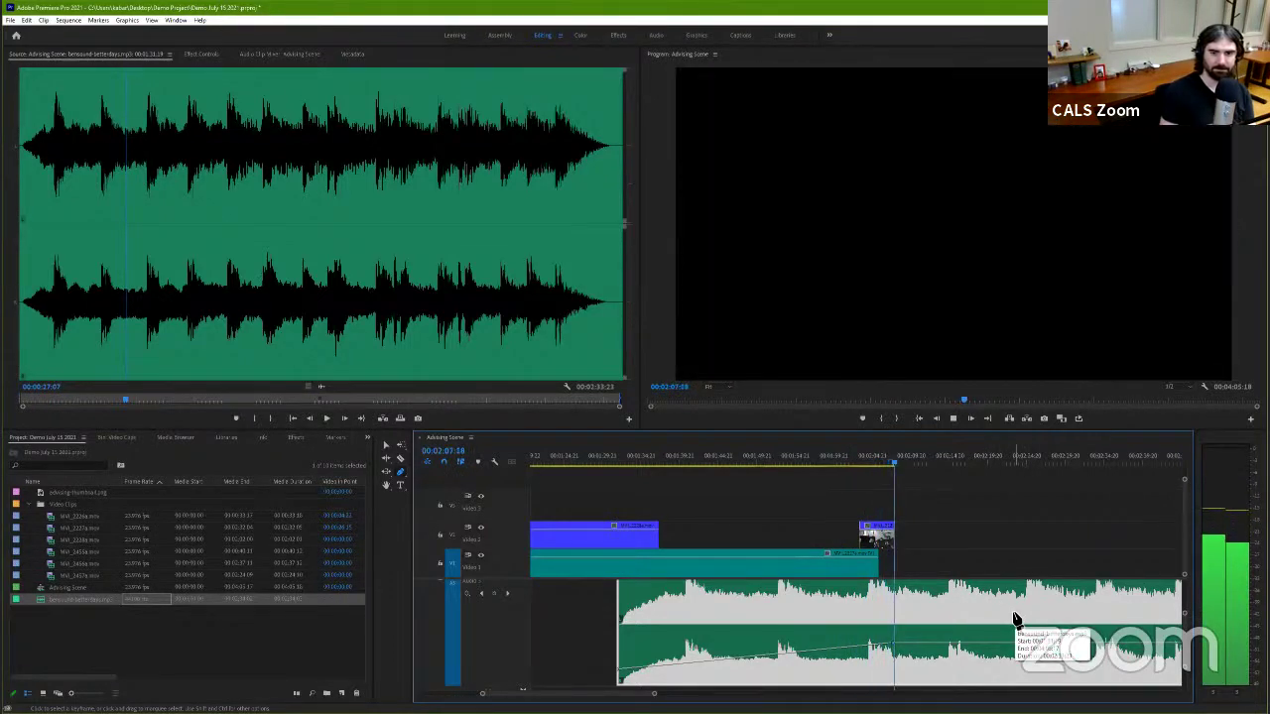
key("space")
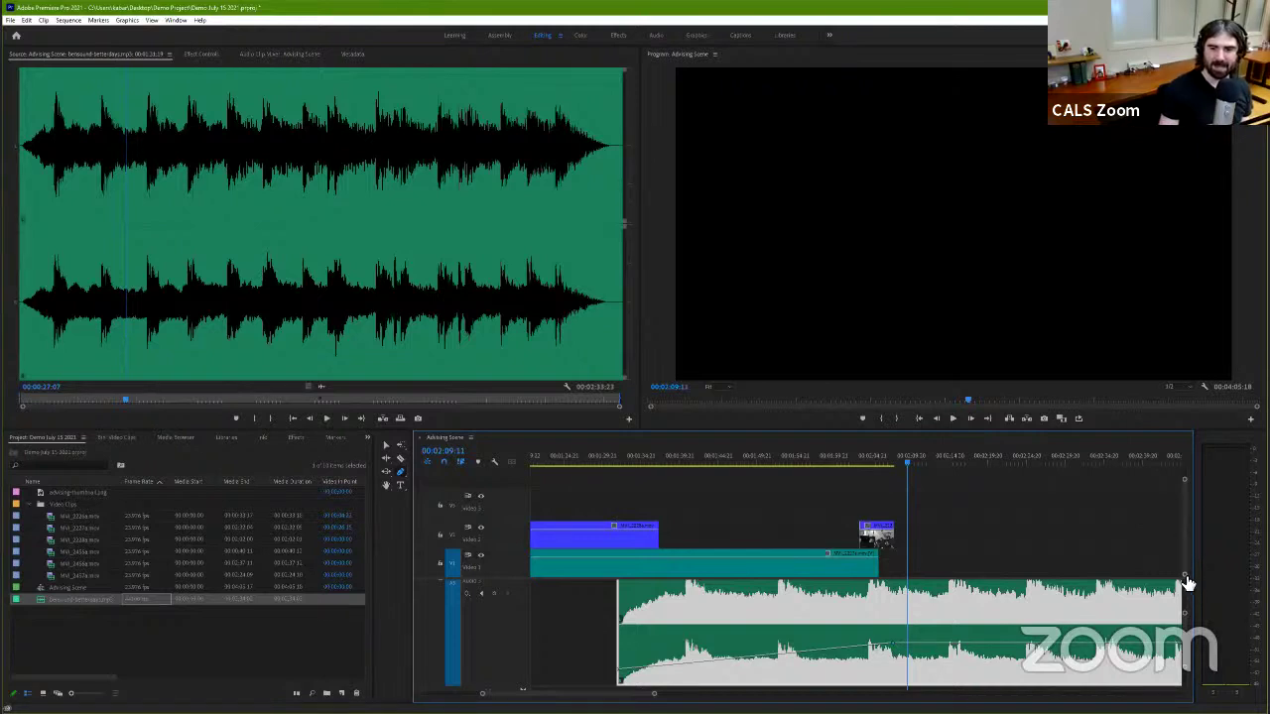
Step: Delete the music clip from the sequence and resize the timeline tracks to show the dialogue clips
mouse_move(1188, 583)
left_mouse_down()
mouse_move(1188, 559)
mouse_move(1180, 632)
left_mouse_up()
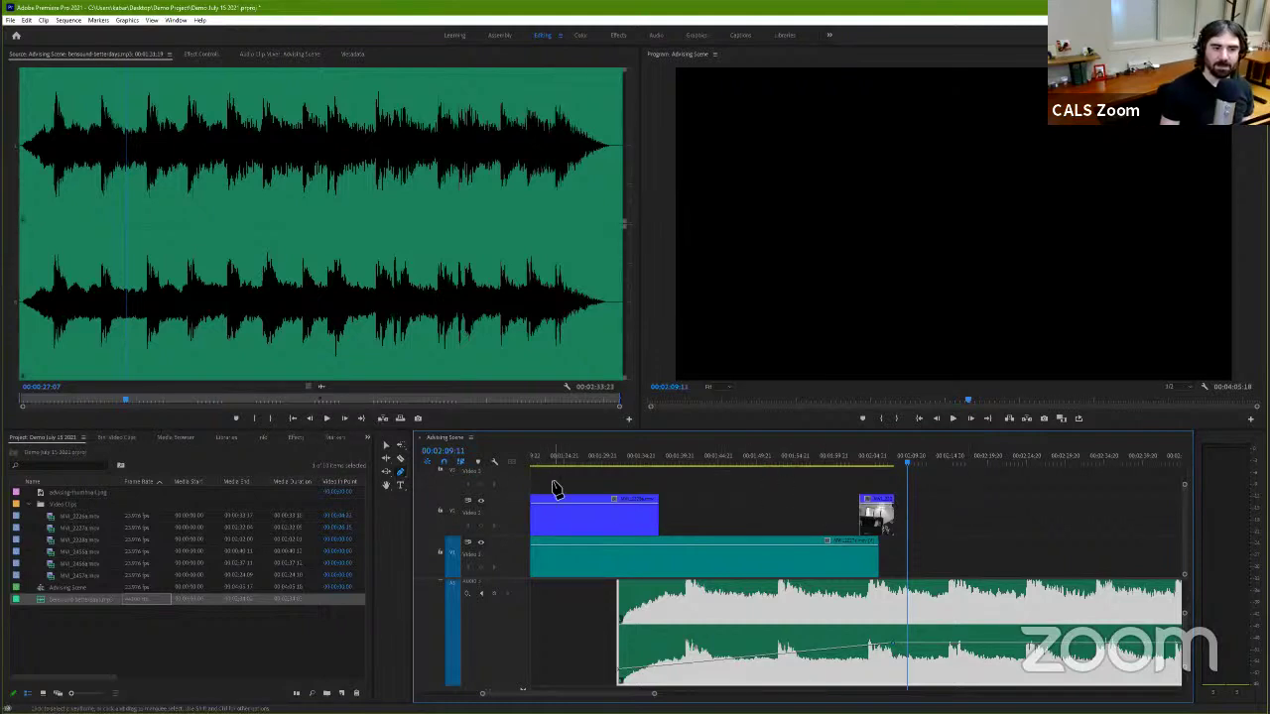
left_click(393, 449)
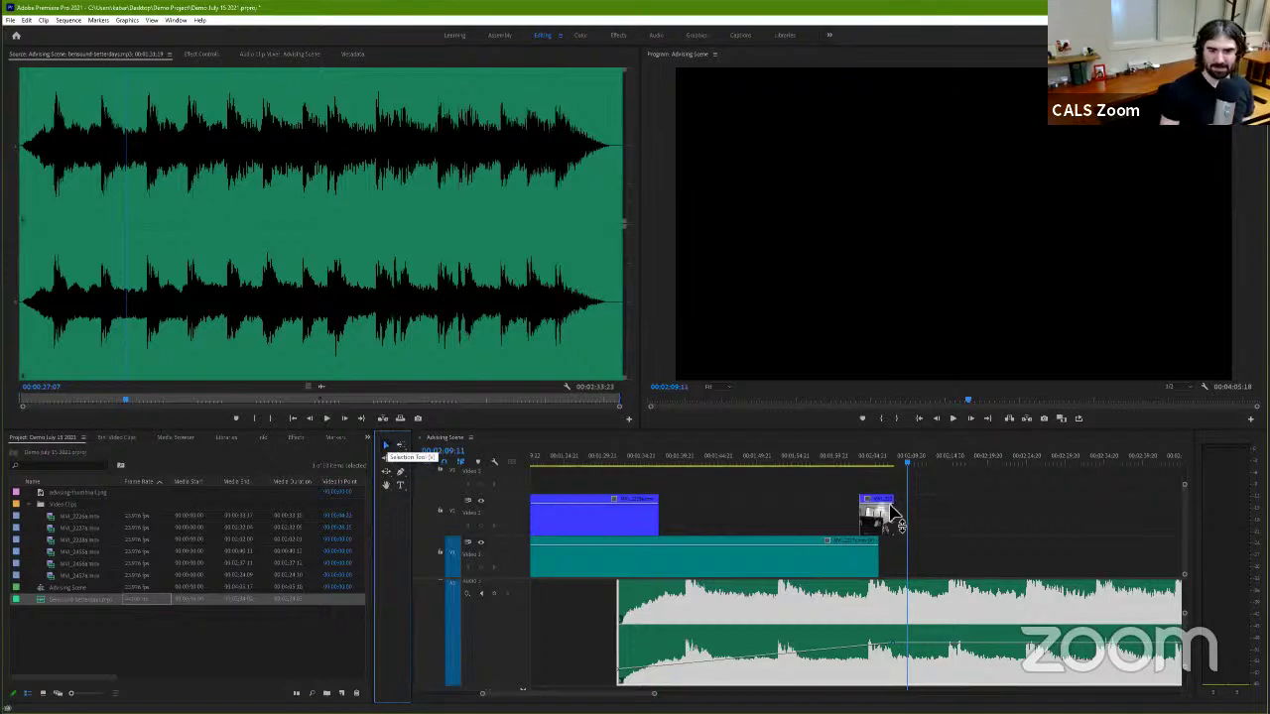
left_click(462, 463)
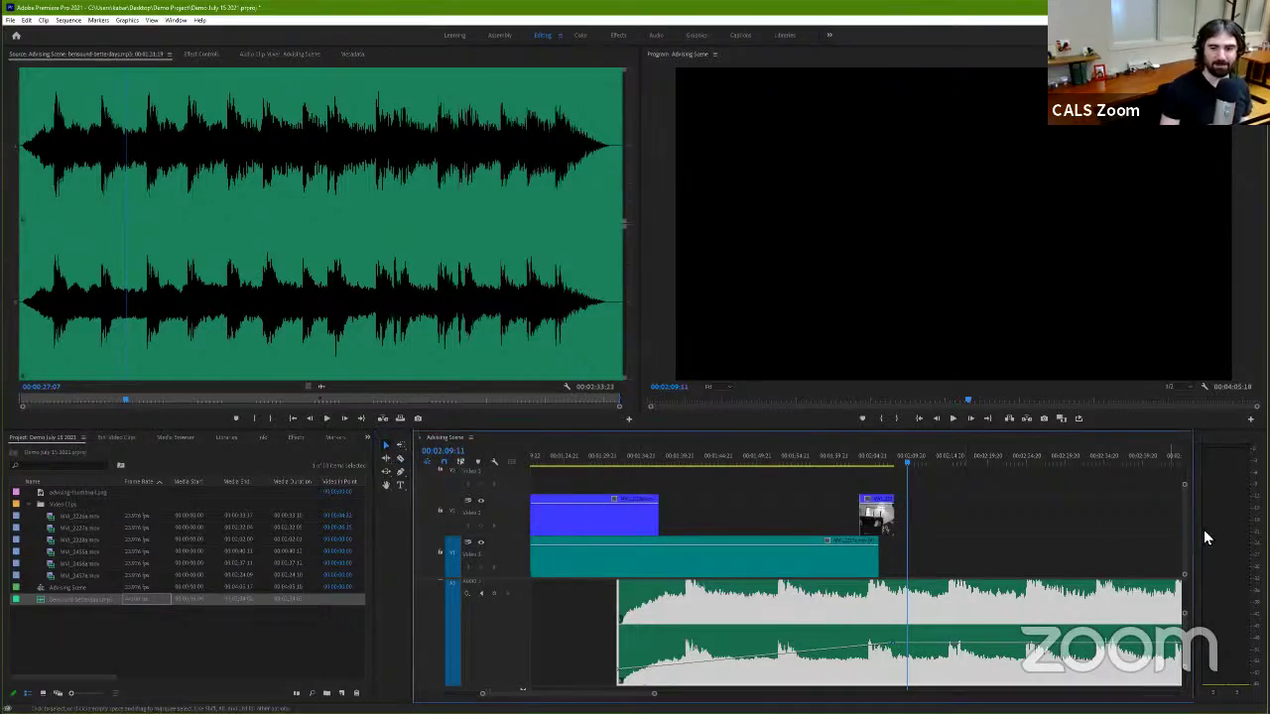
key("Delete")
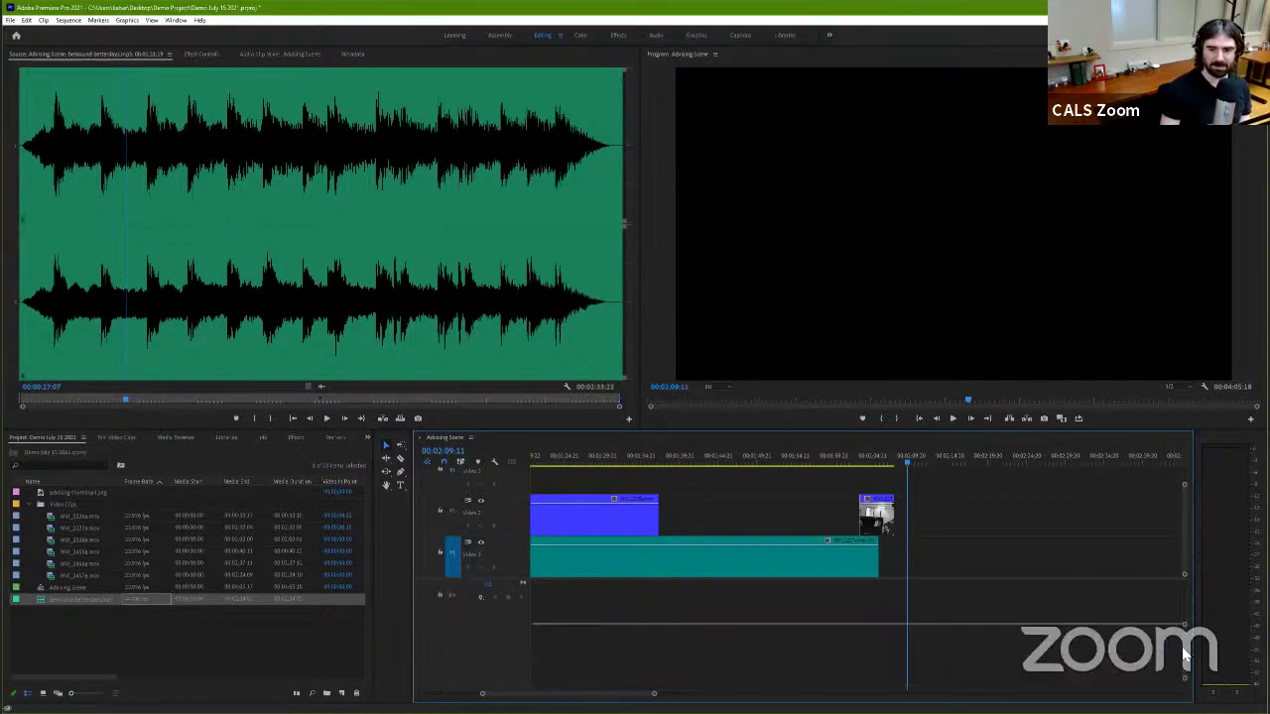
left_click_drag(1183, 654, 1183, 611)
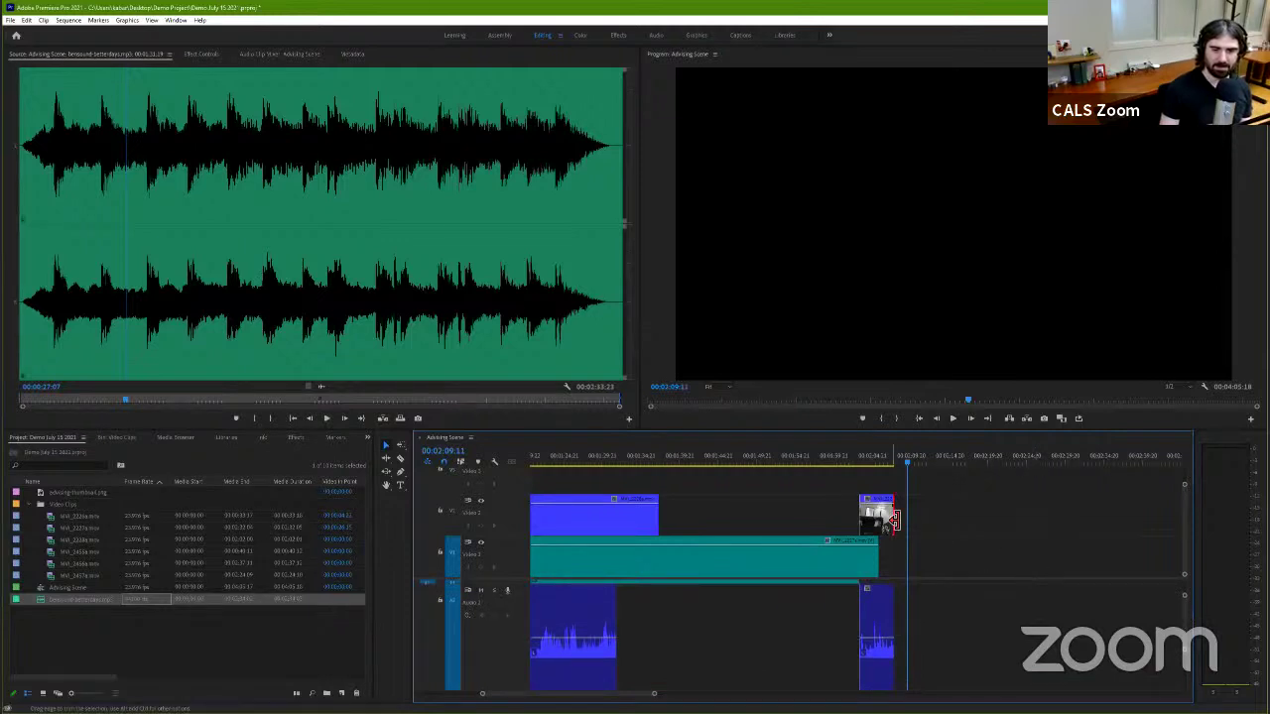
Step: Lengthen the final Video 2 clip's end and preview the ending from about 00:02:06:20
left_click_drag(895, 519, 1017, 516)
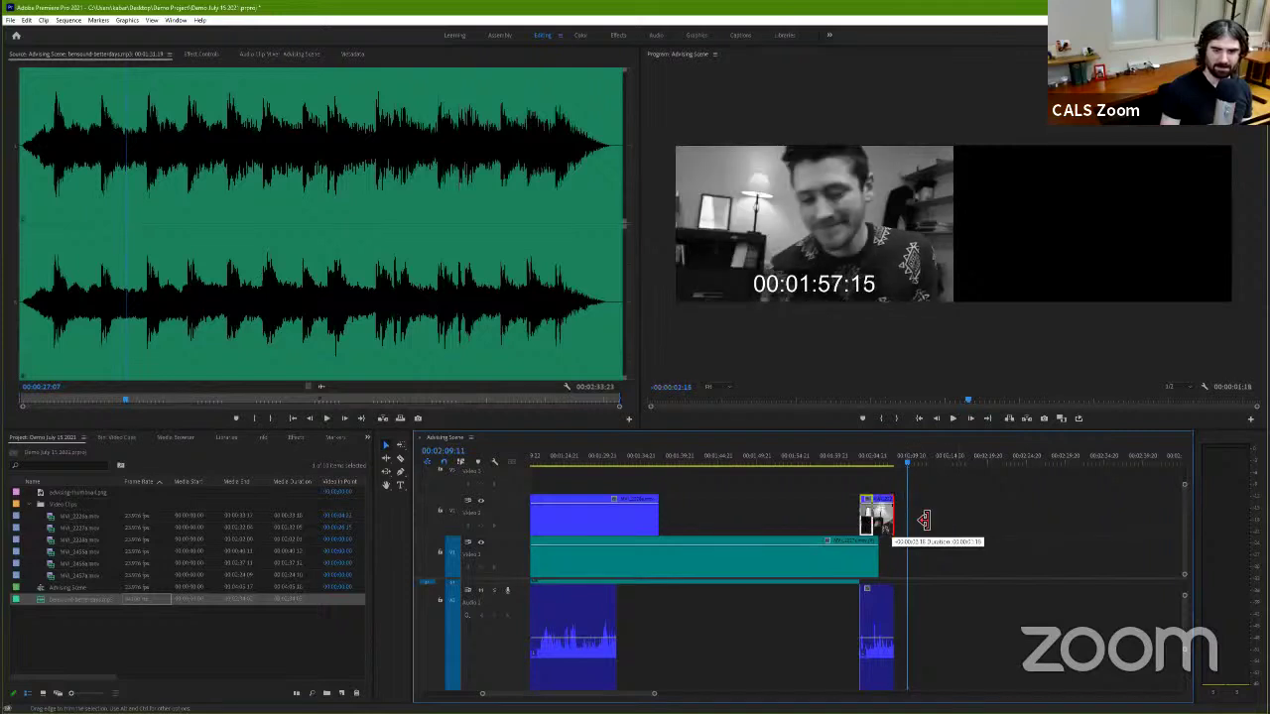
left_click_drag(1096, 508, 917, 511)
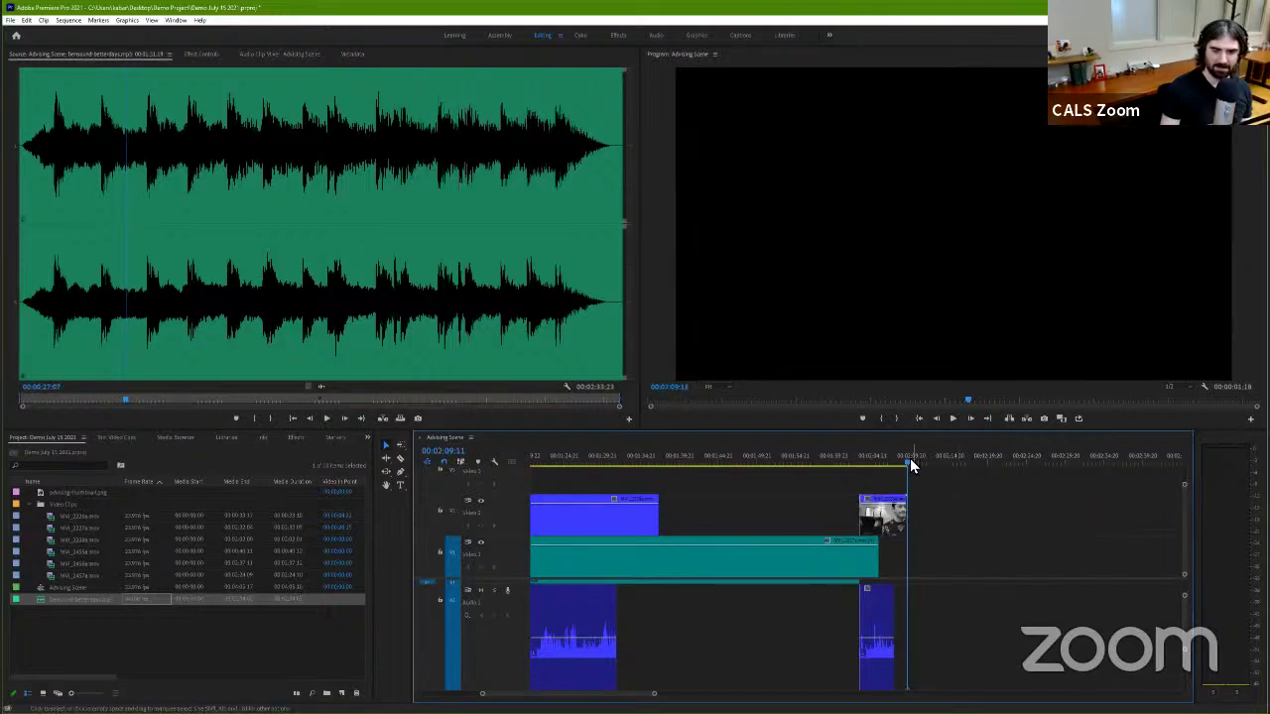
mouse_move(900, 461)
left_mouse_down()
mouse_move(906, 482)
mouse_move(882, 486)
left_mouse_up()
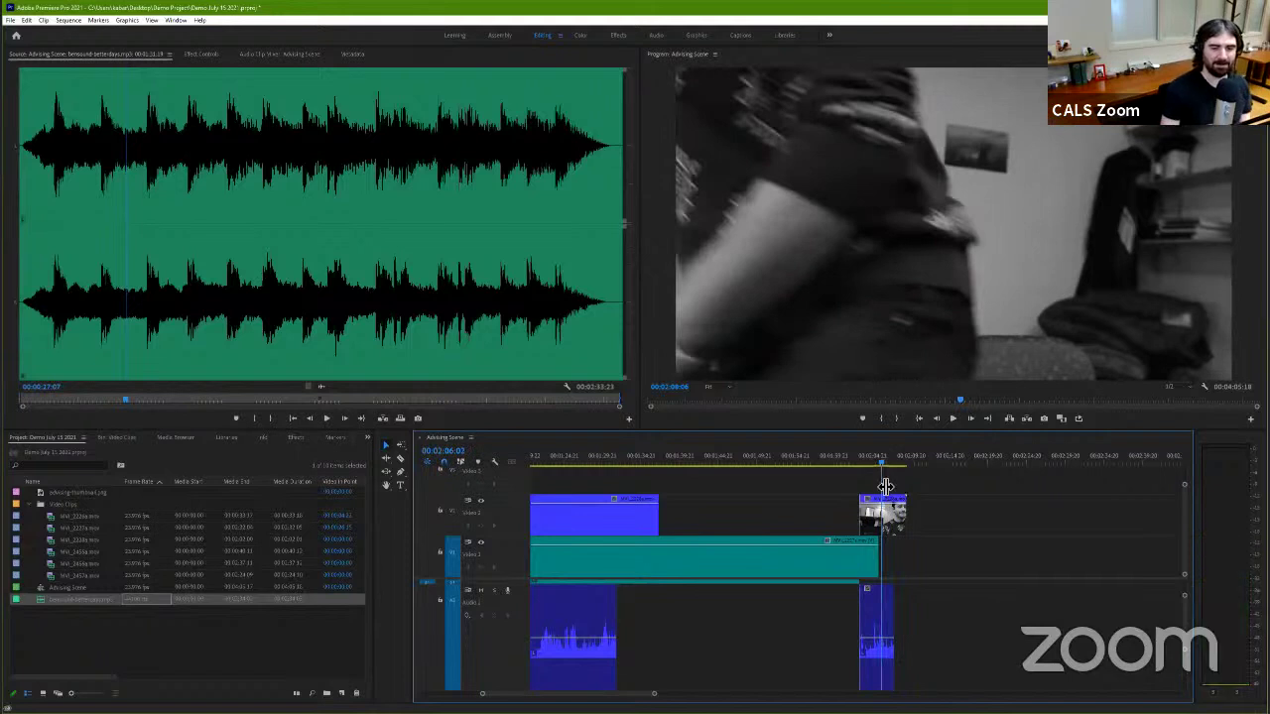
key("space")
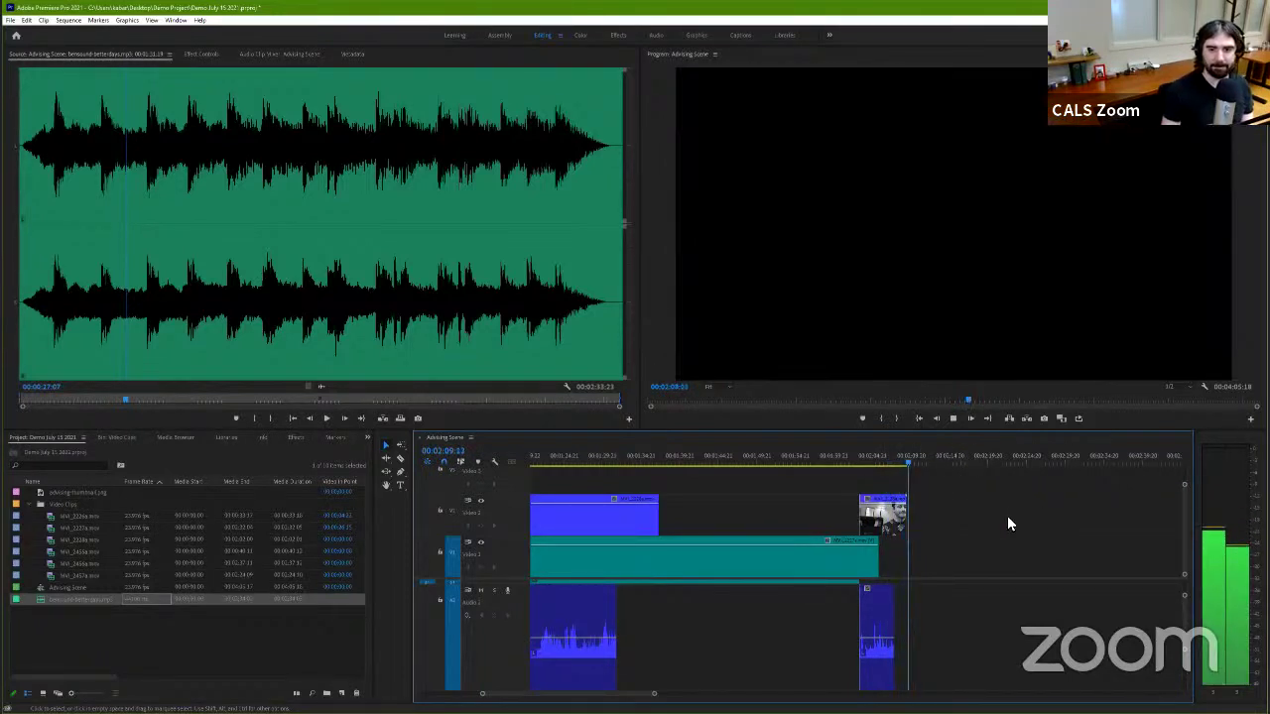
left_click_drag(910, 463, 886, 462)
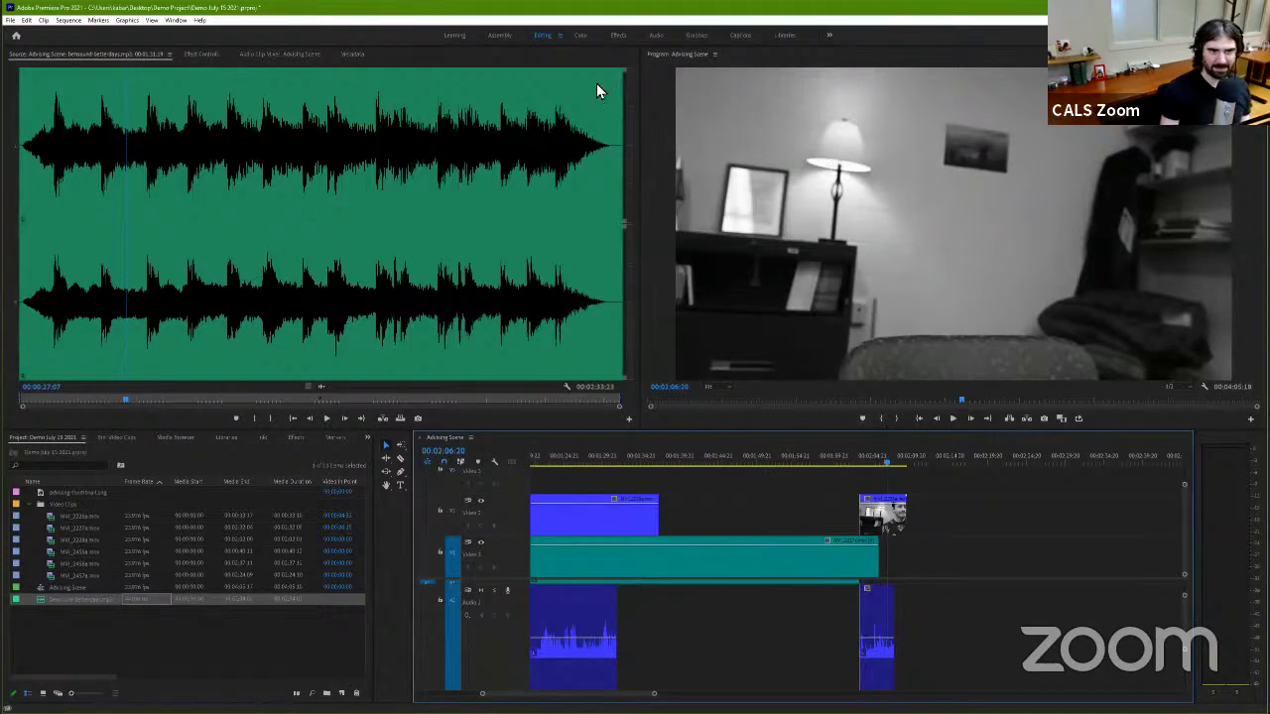
Step: Drag Video Transitions > Dissolve > Film Dissolve onto the end of the last V2 clip
left_click(616, 38)
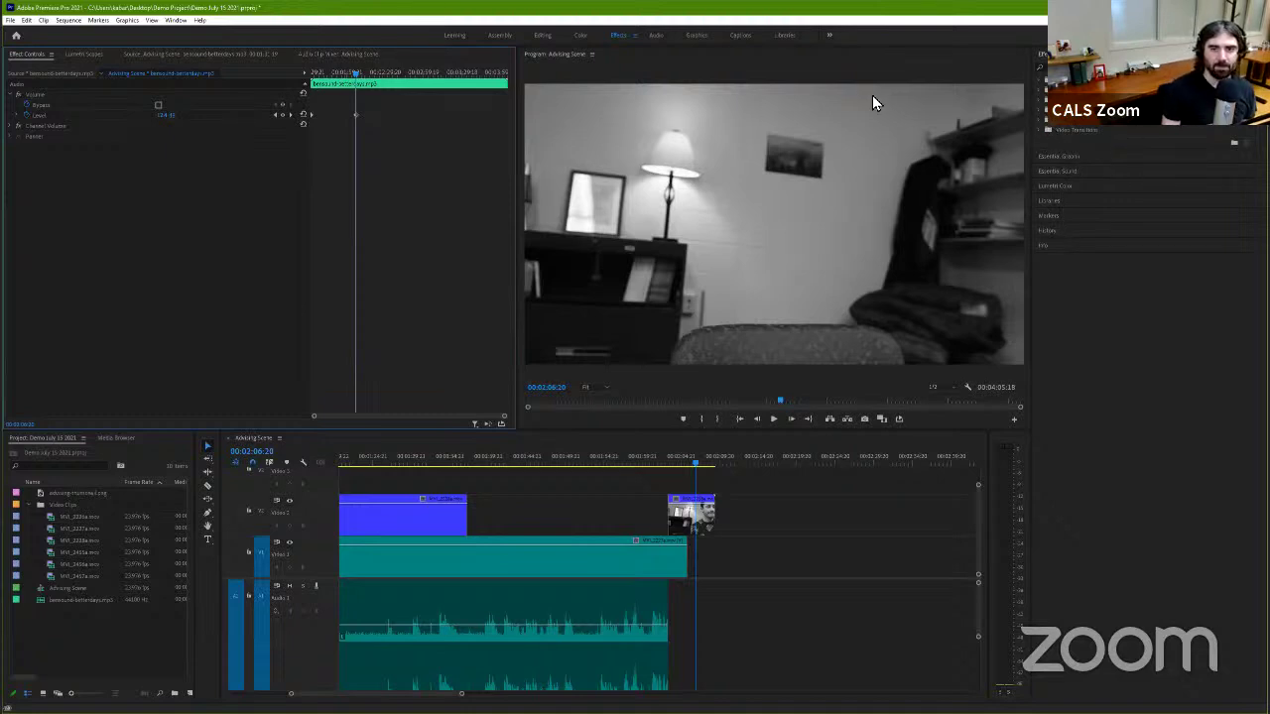
left_click(1036, 120)
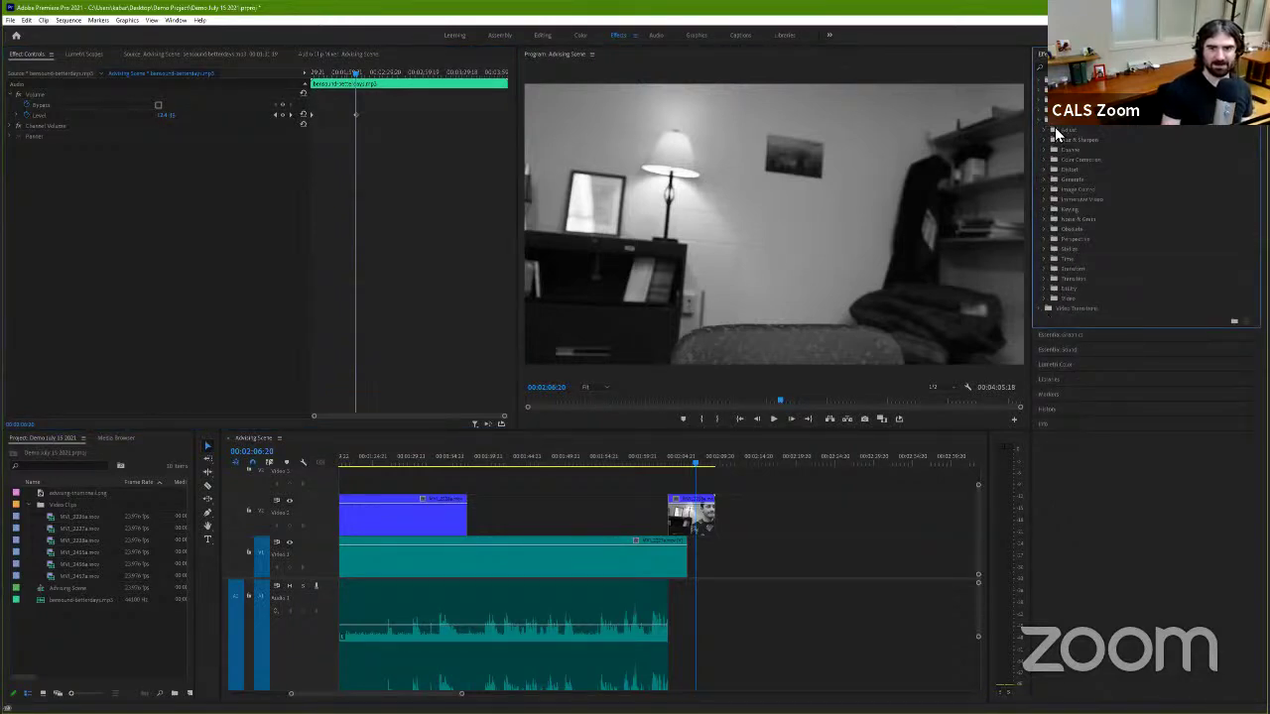
left_click(1034, 121)
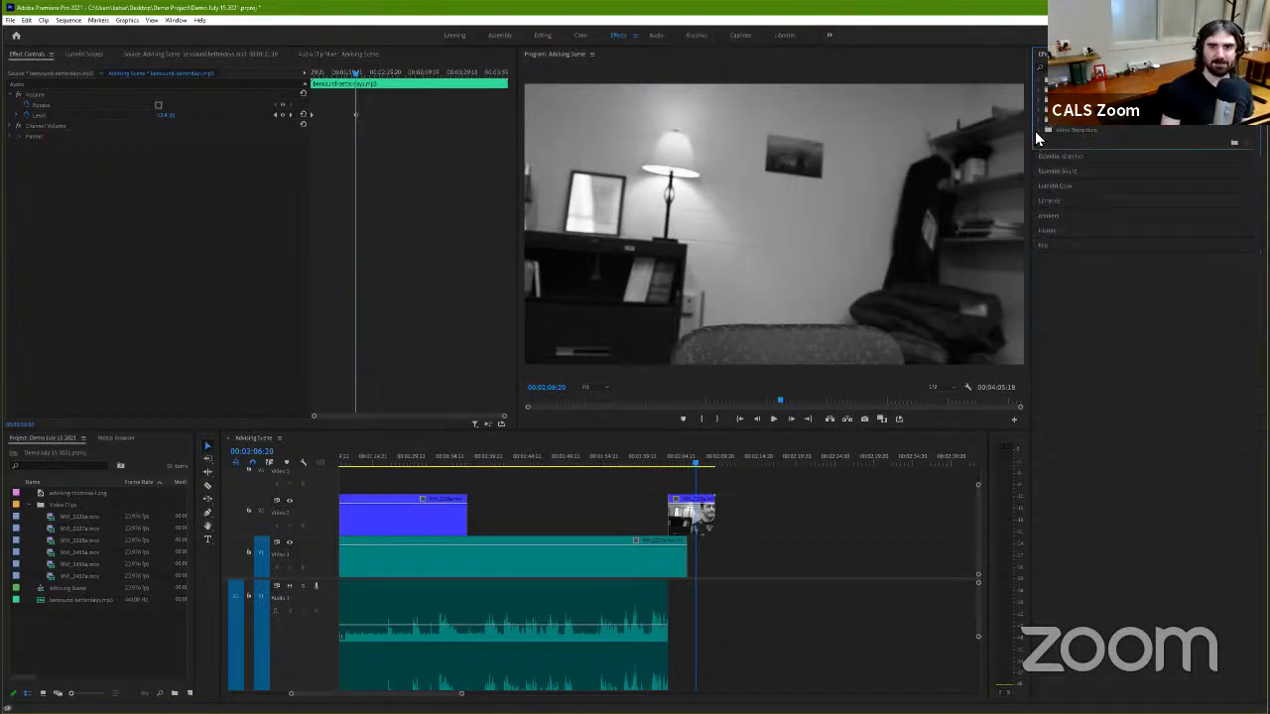
left_click(1036, 131)
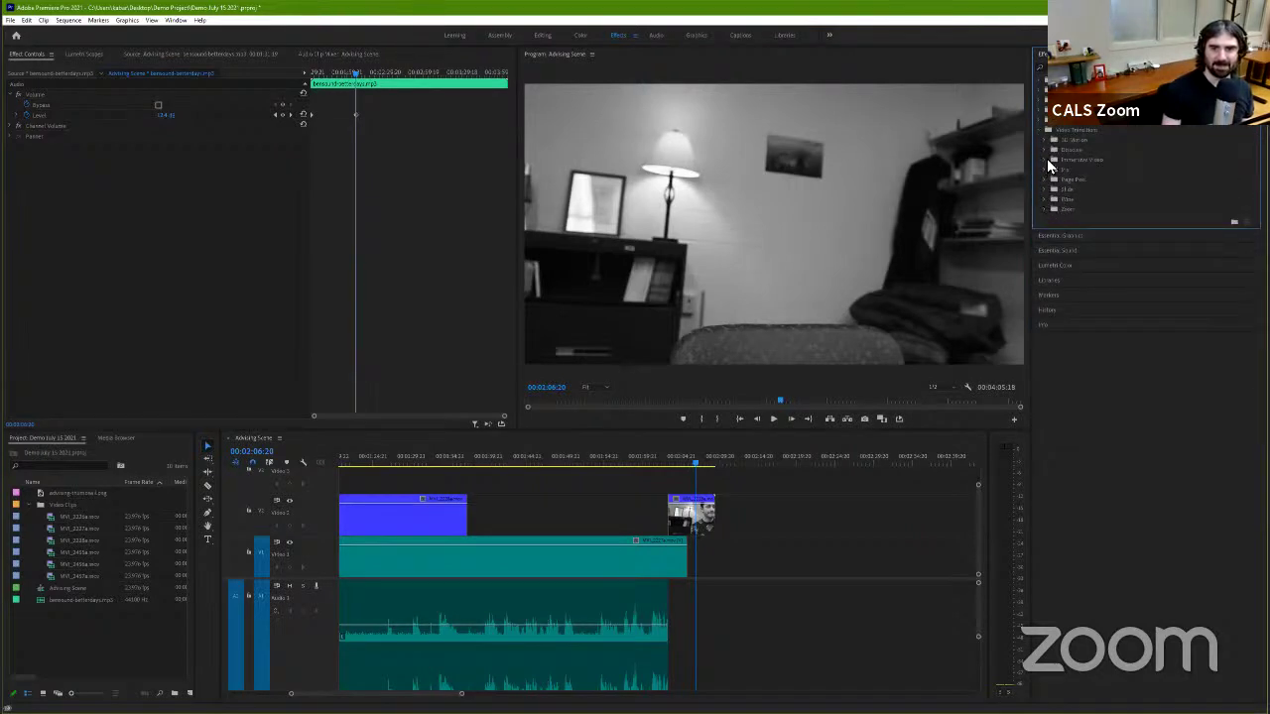
left_click(1043, 150)
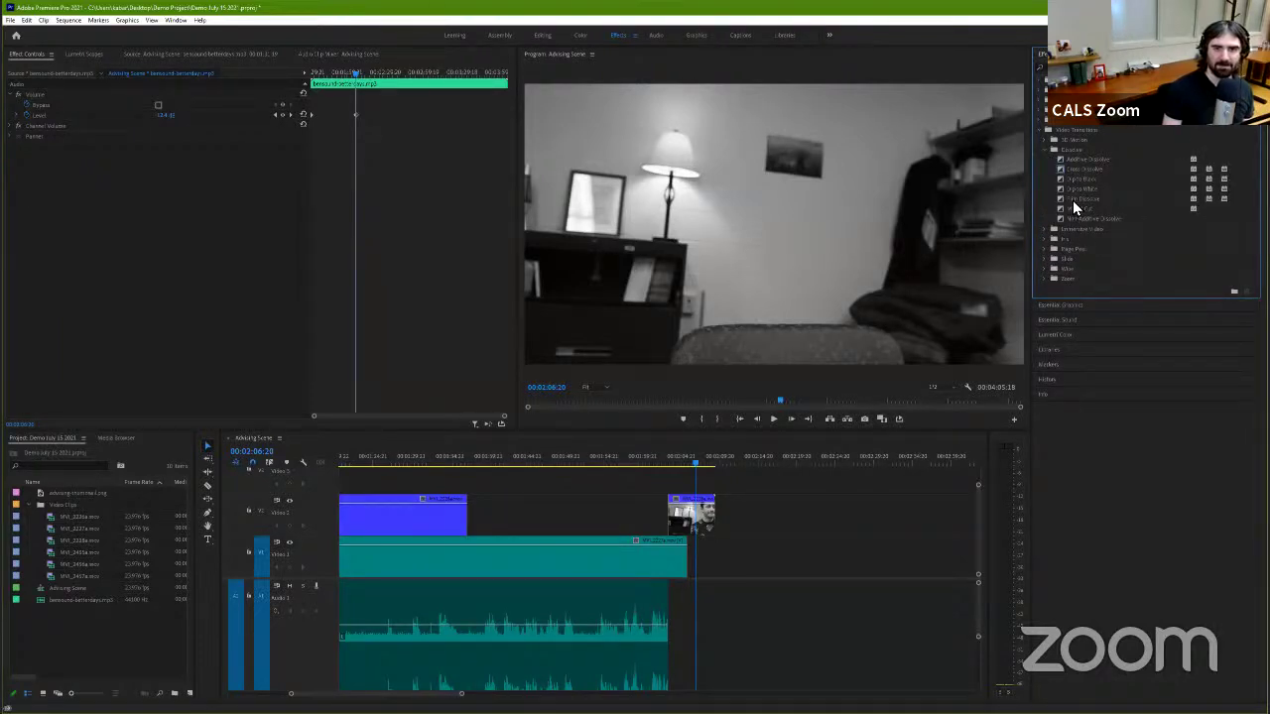
left_click(1072, 200)
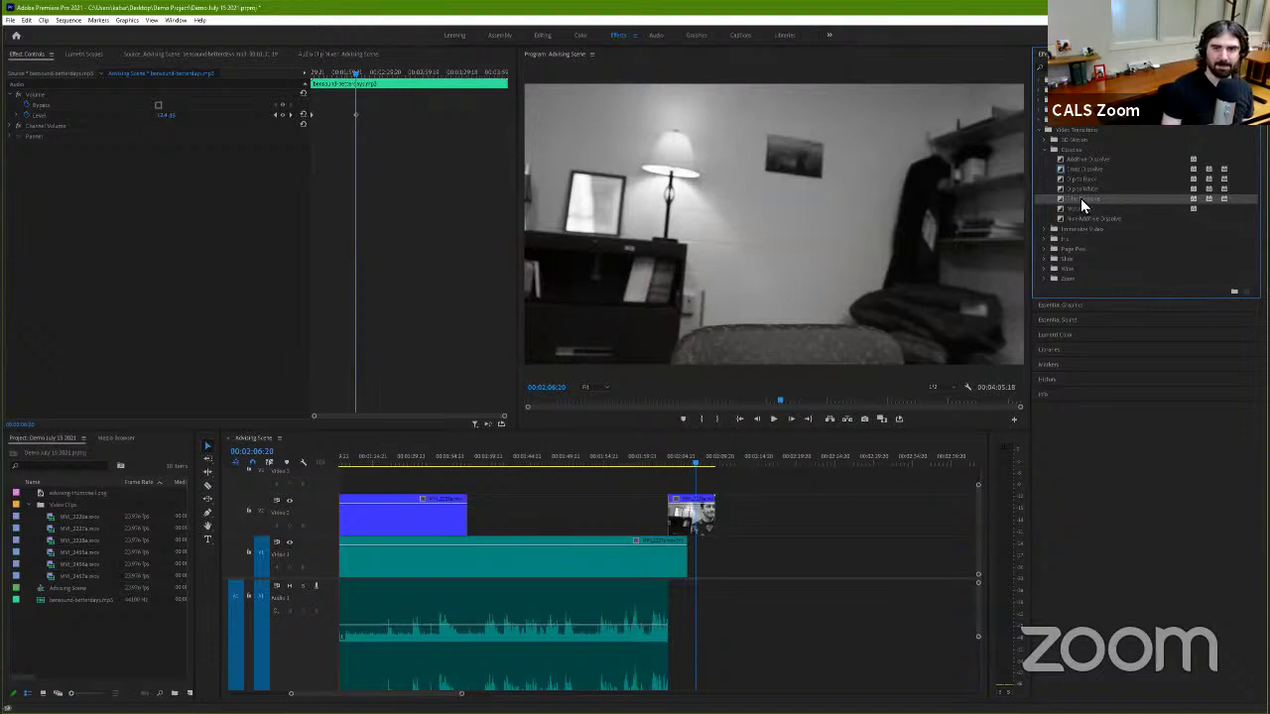
mouse_move(1072, 204)
left_mouse_down()
mouse_move(916, 250)
mouse_move(709, 526)
mouse_move(719, 530)
mouse_move(710, 512)
left_mouse_up()
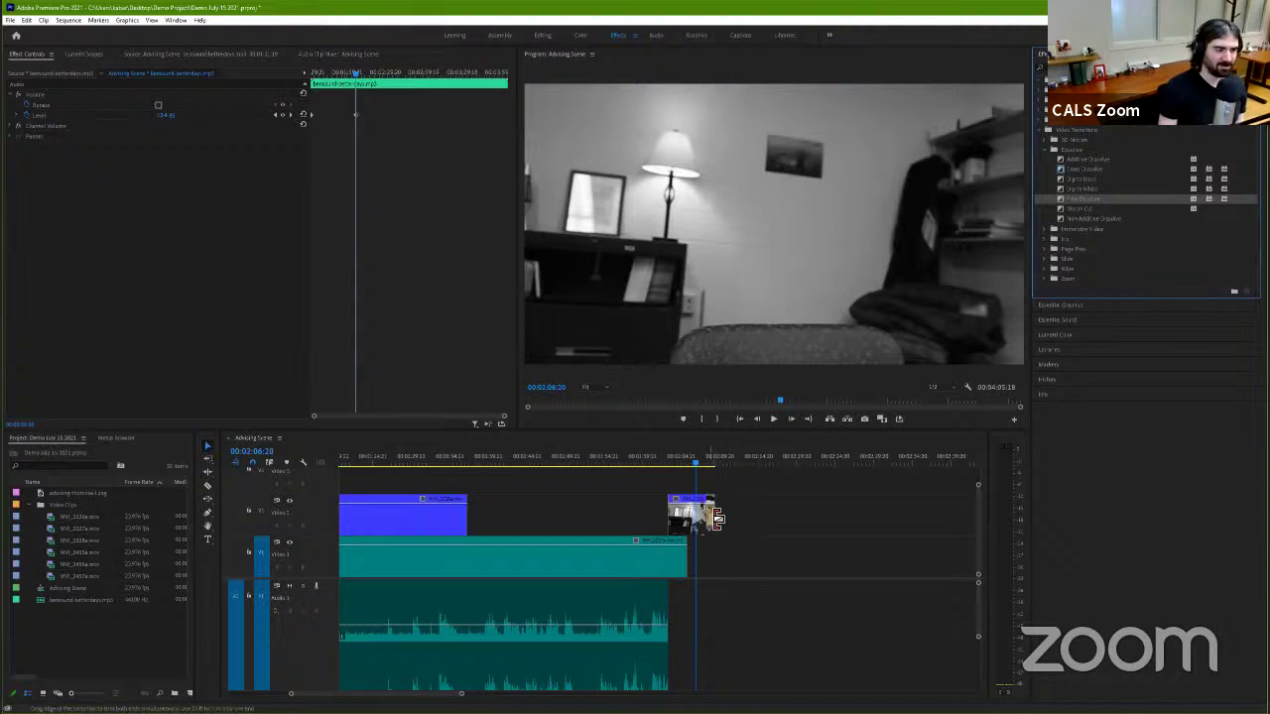
Step: Preview the ending with the new dissolve and select the transition to view its settings
left_click(672, 462)
key("space")
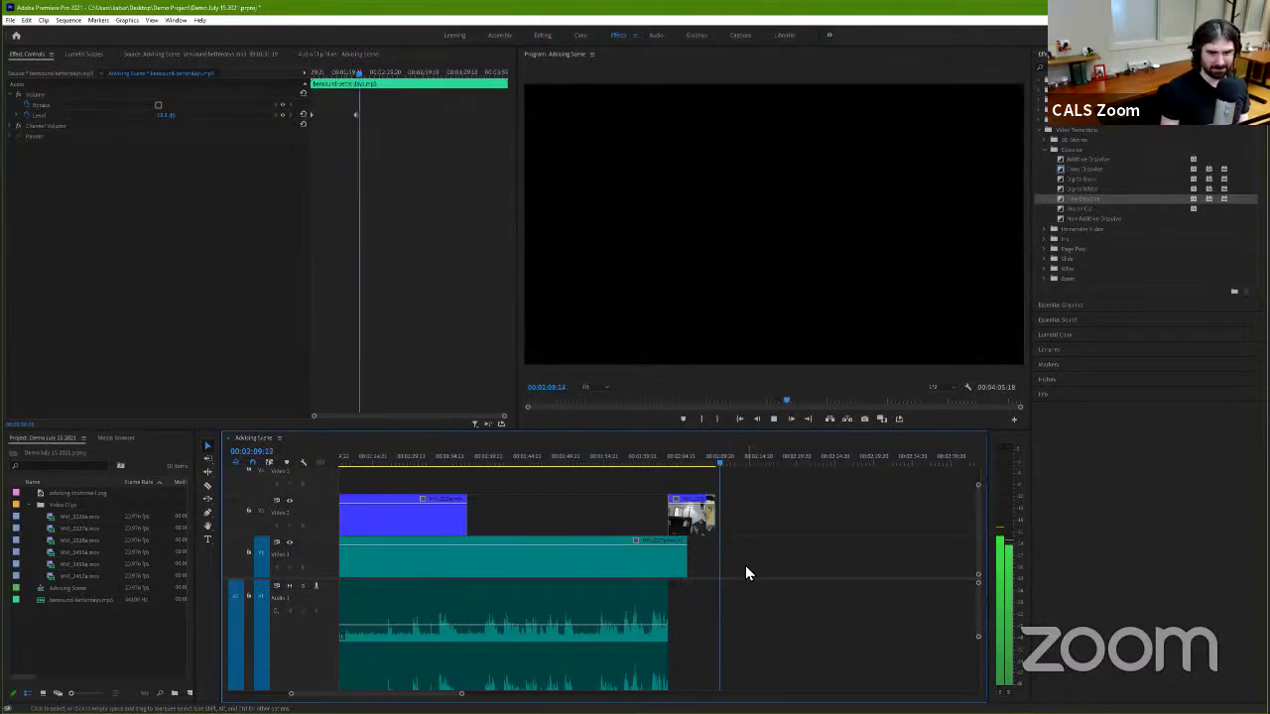
key("space")
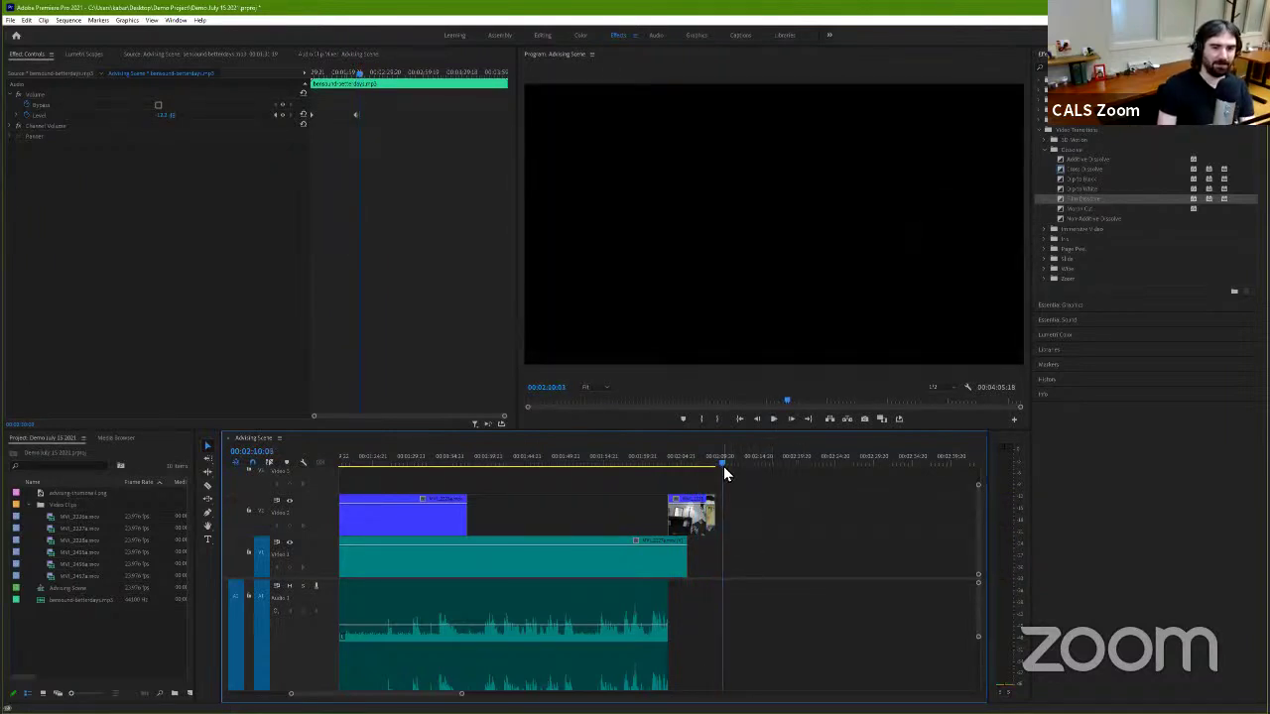
left_click_drag(723, 463, 667, 469)
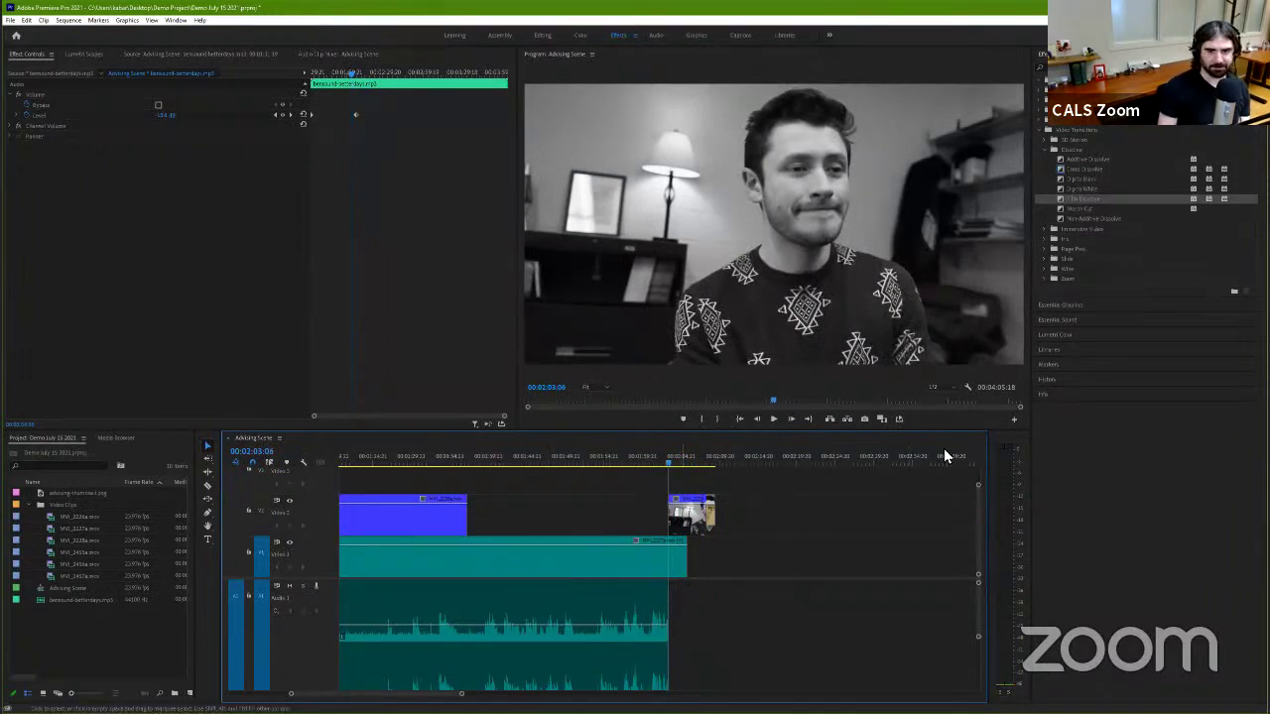
left_click(715, 518)
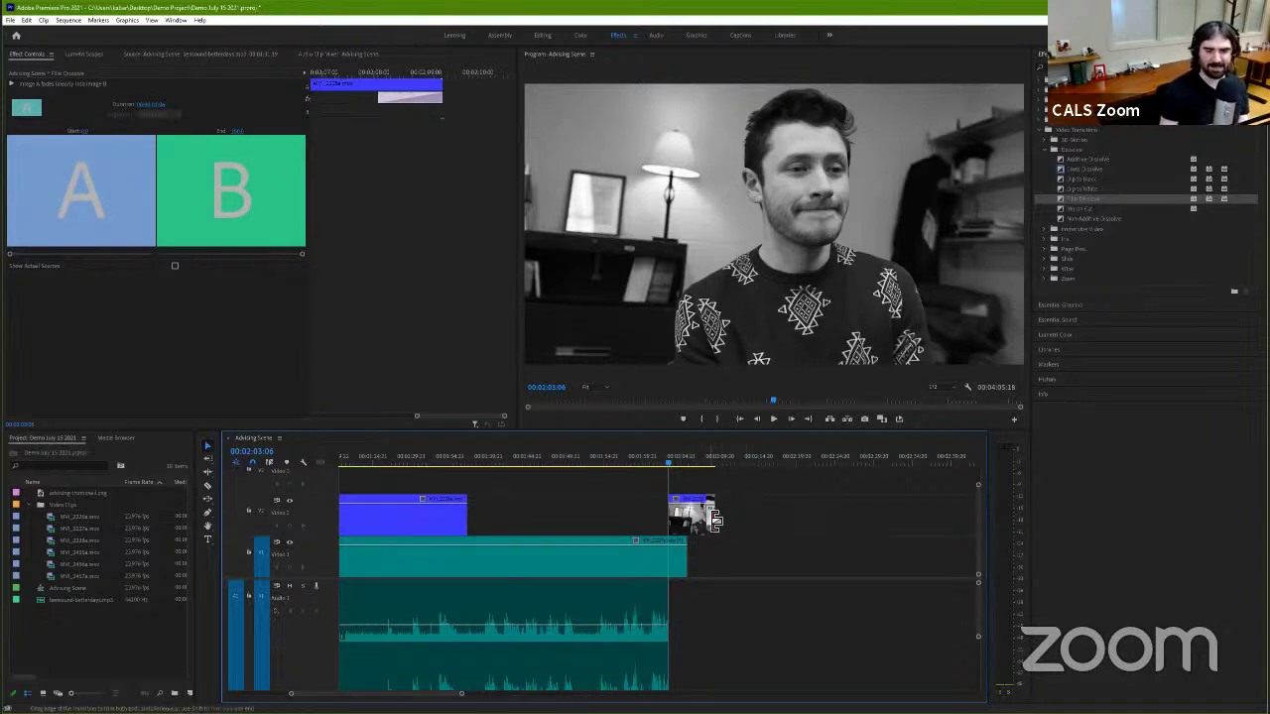
Step: Deselect the Film Dissolve and select the short MVI_2228a.mov clip on Video 2
left_click(723, 512)
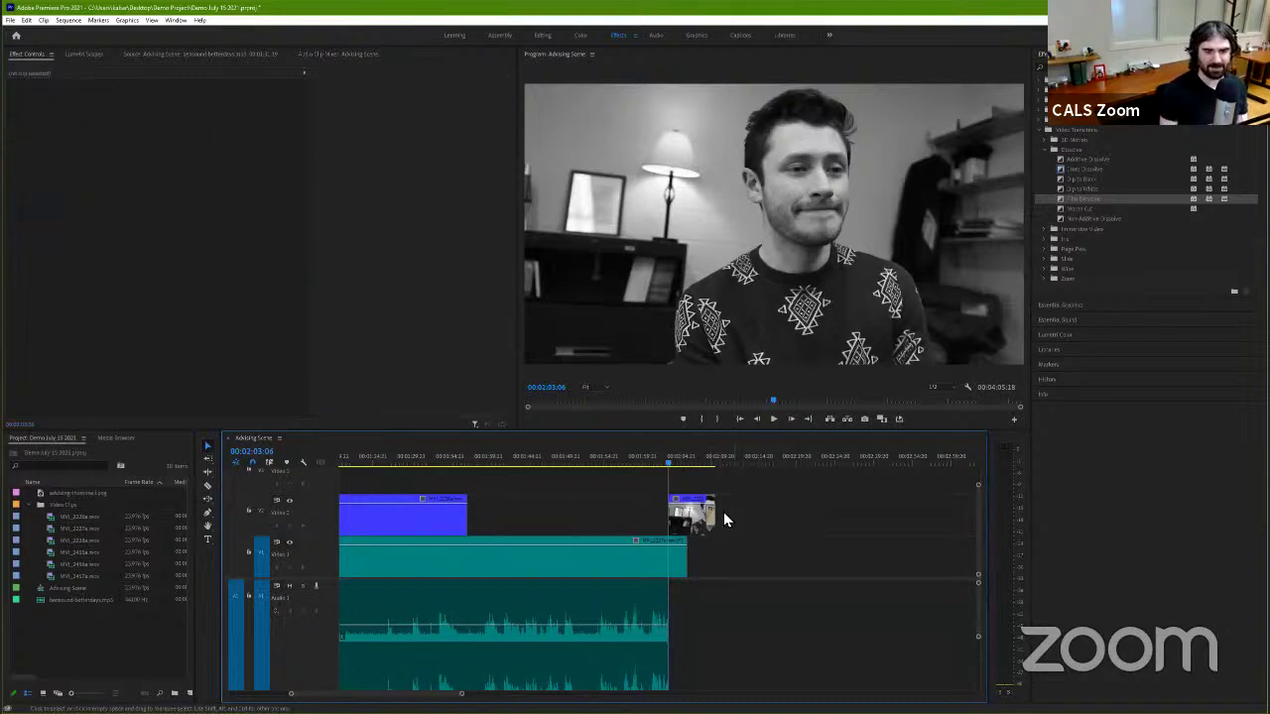
left_click(712, 518)
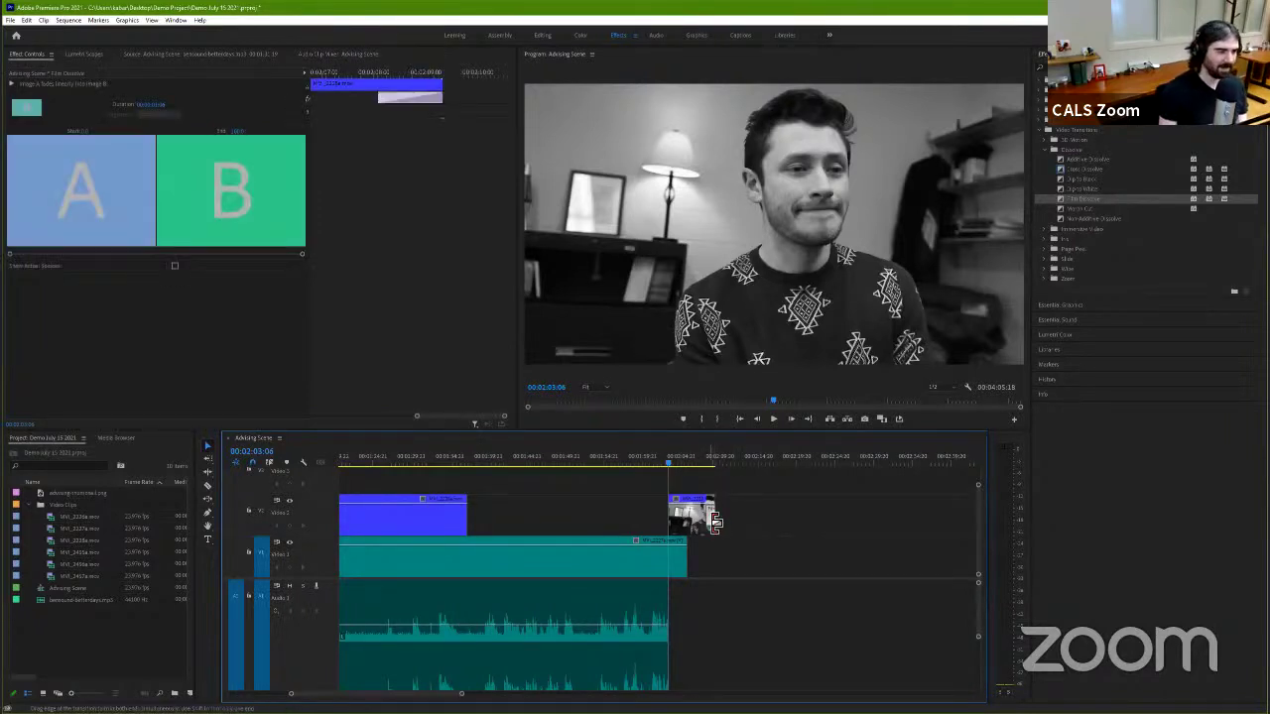
left_click(718, 523)
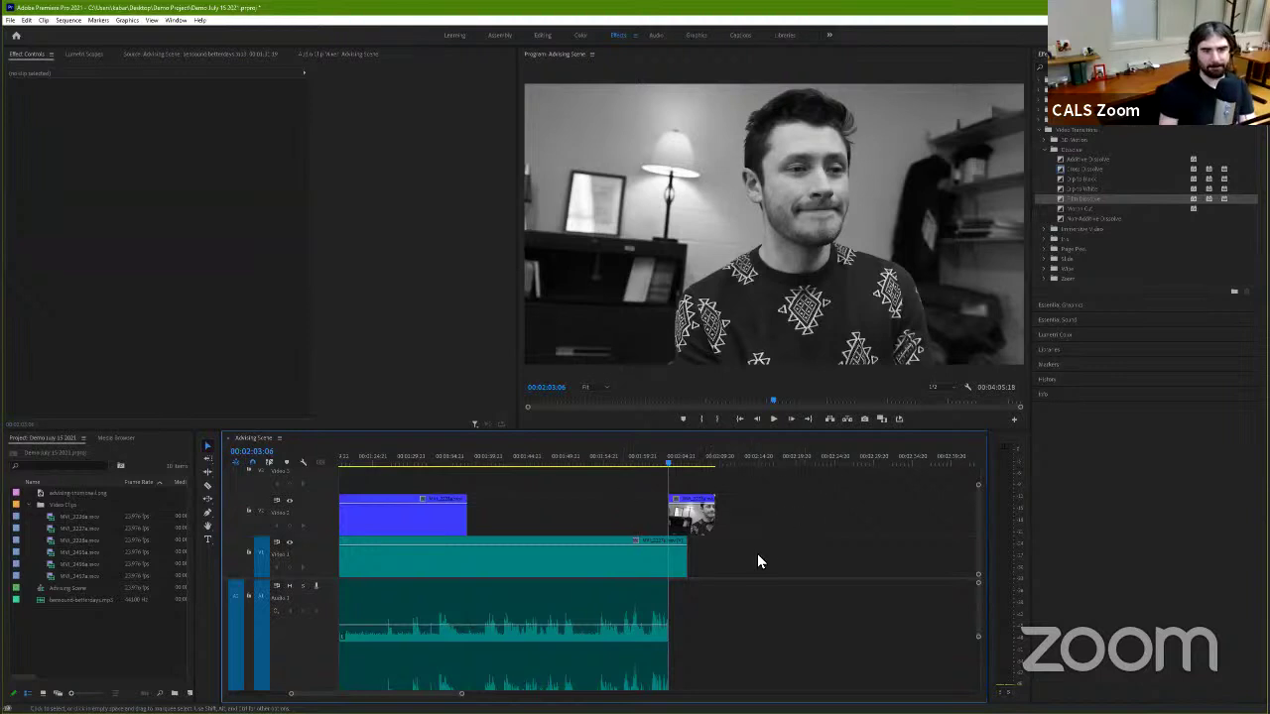
left_click(702, 515)
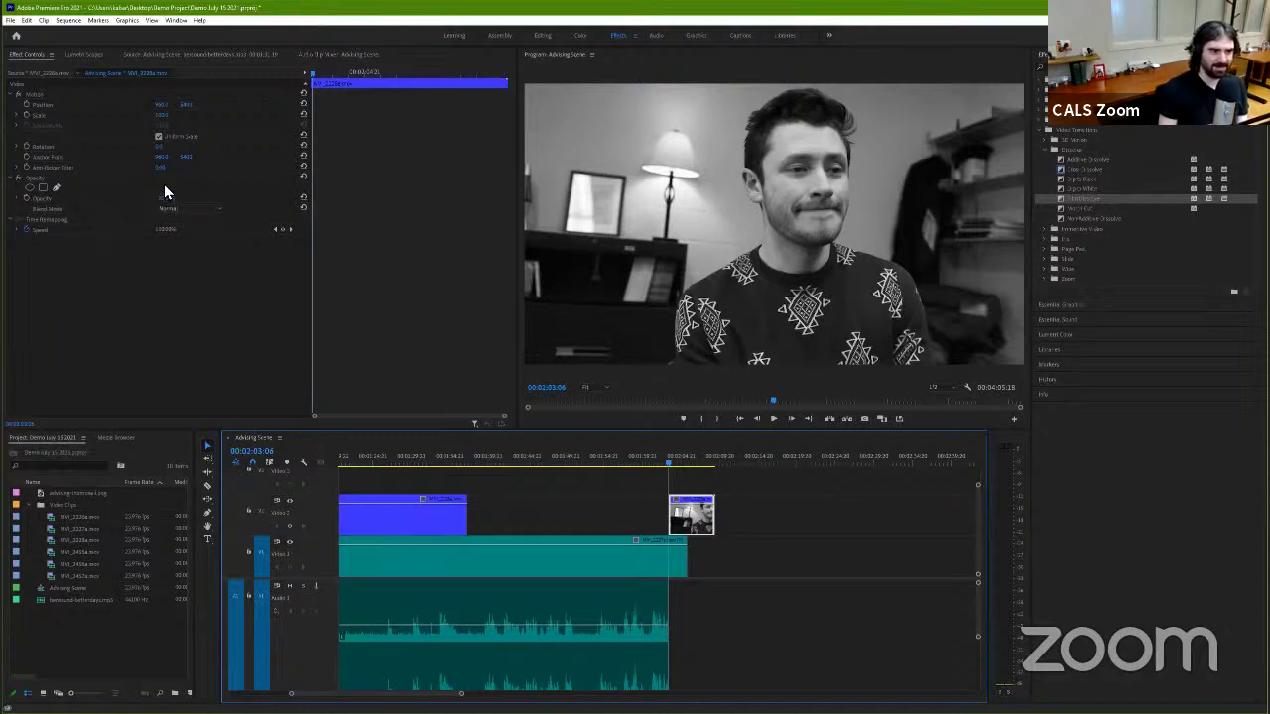
left_click(692, 464)
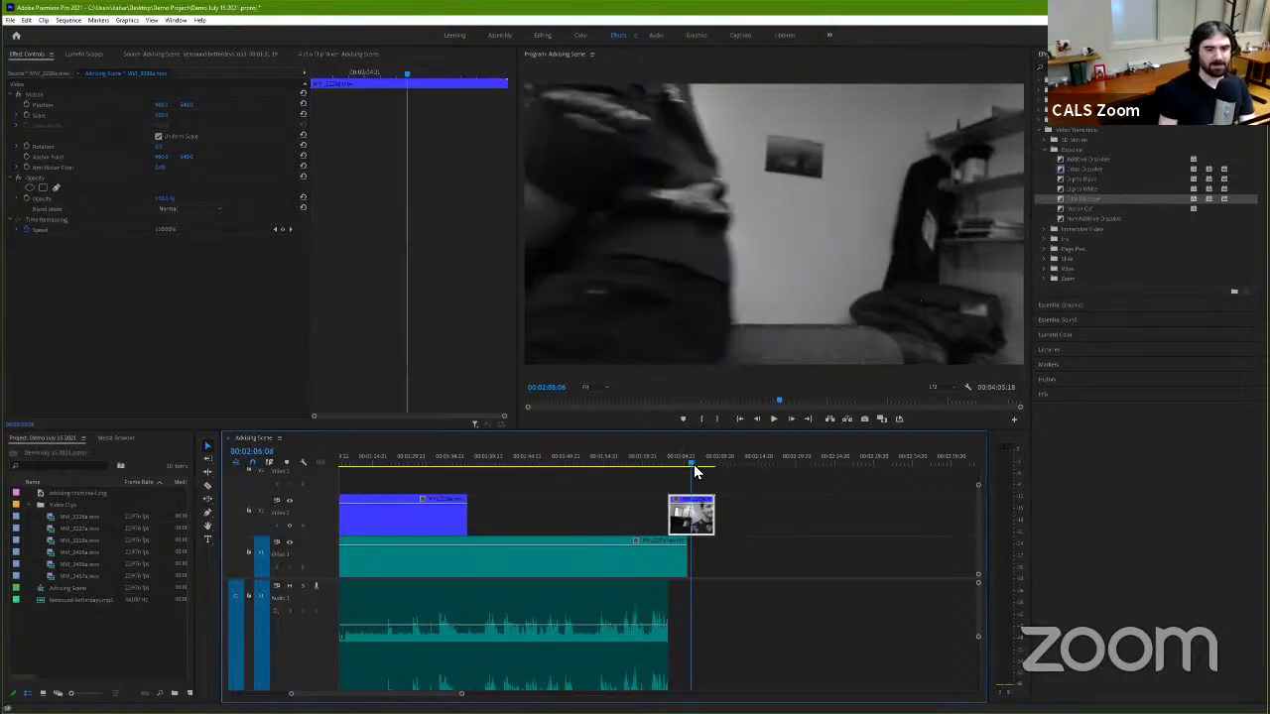
left_click(702, 463)
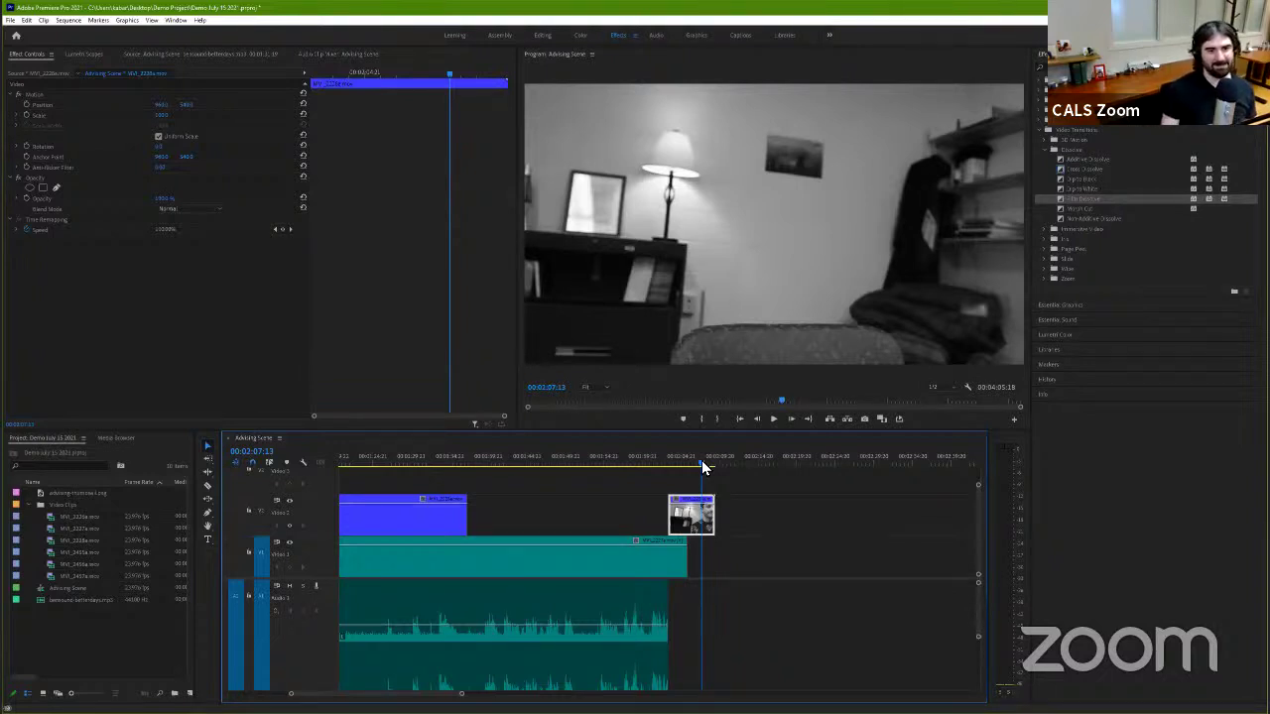
left_click(678, 461)
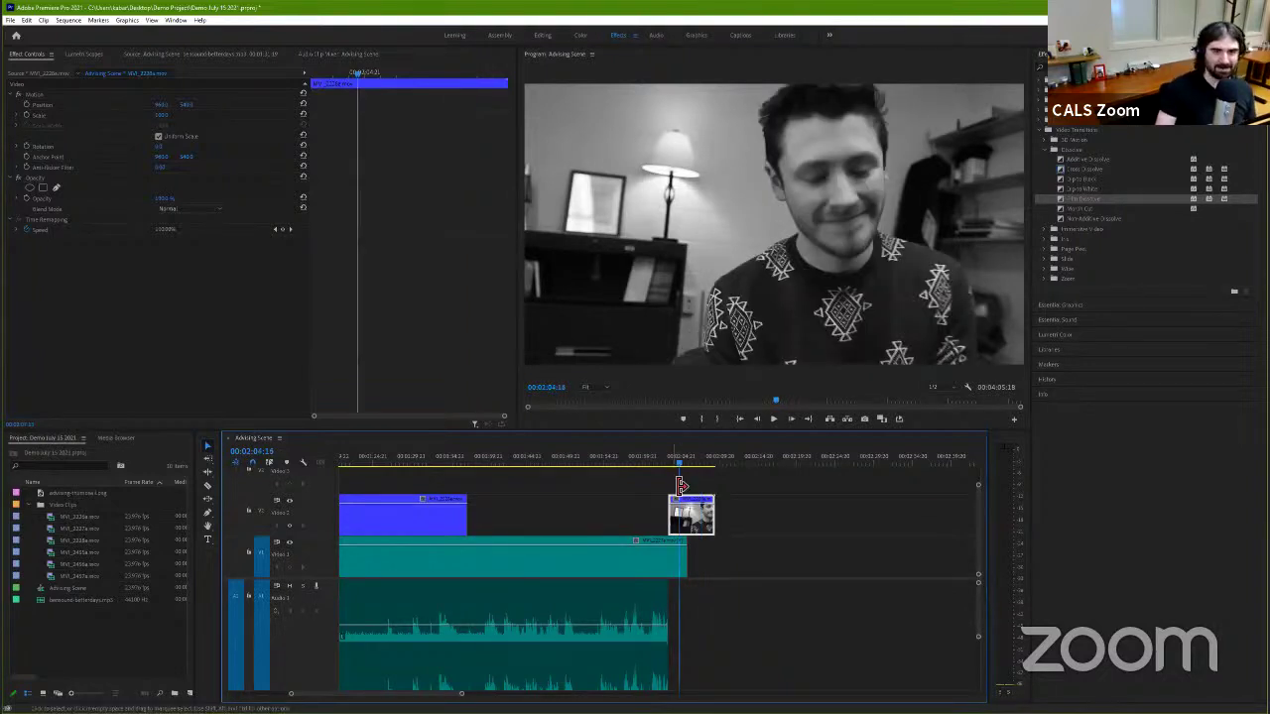
key("Left")
key("Left")
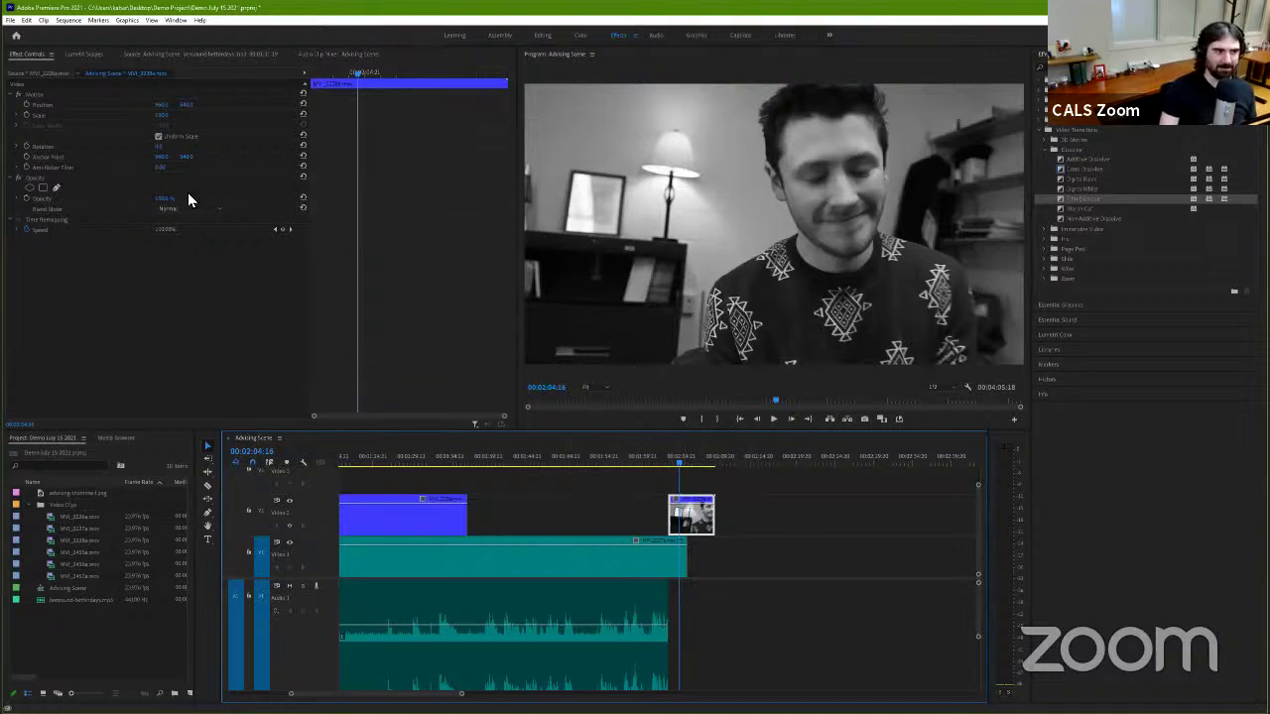
mouse_move(169, 201)
left_mouse_down()
mouse_move(149, 200)
mouse_move(167, 201)
left_mouse_up()
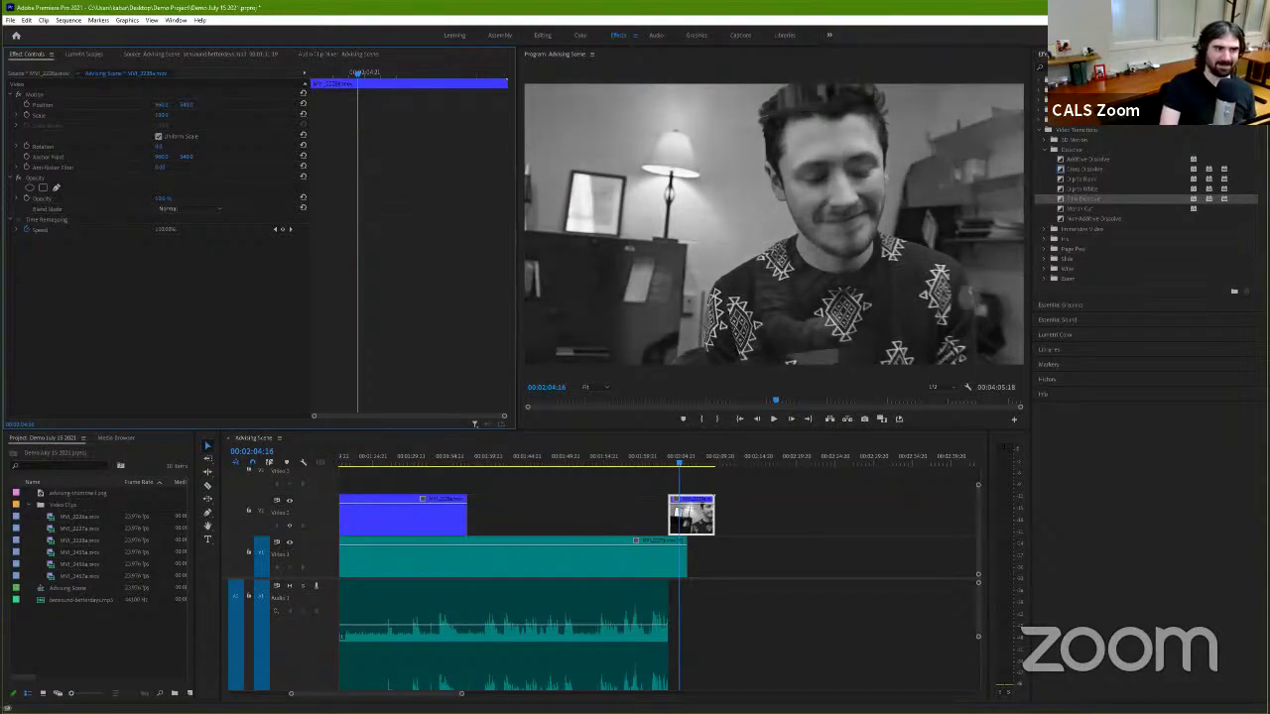
left_click_drag(167, 200, 157, 200)
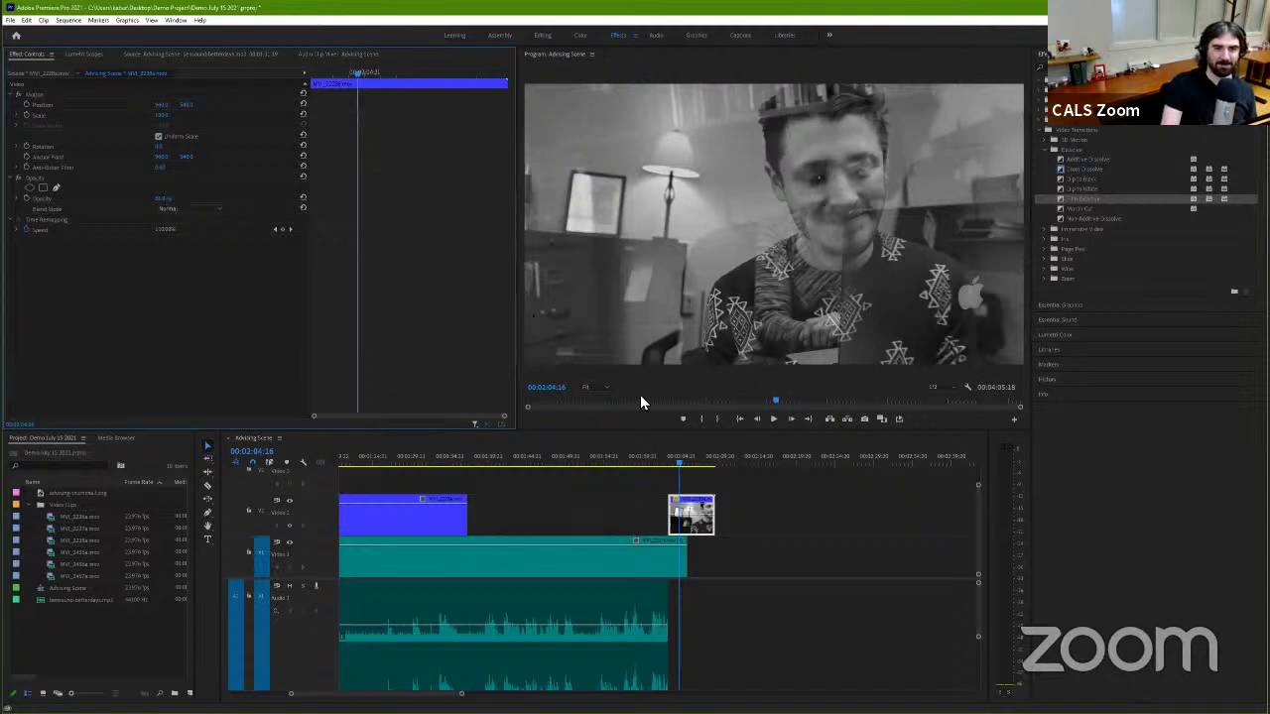
left_click(665, 467)
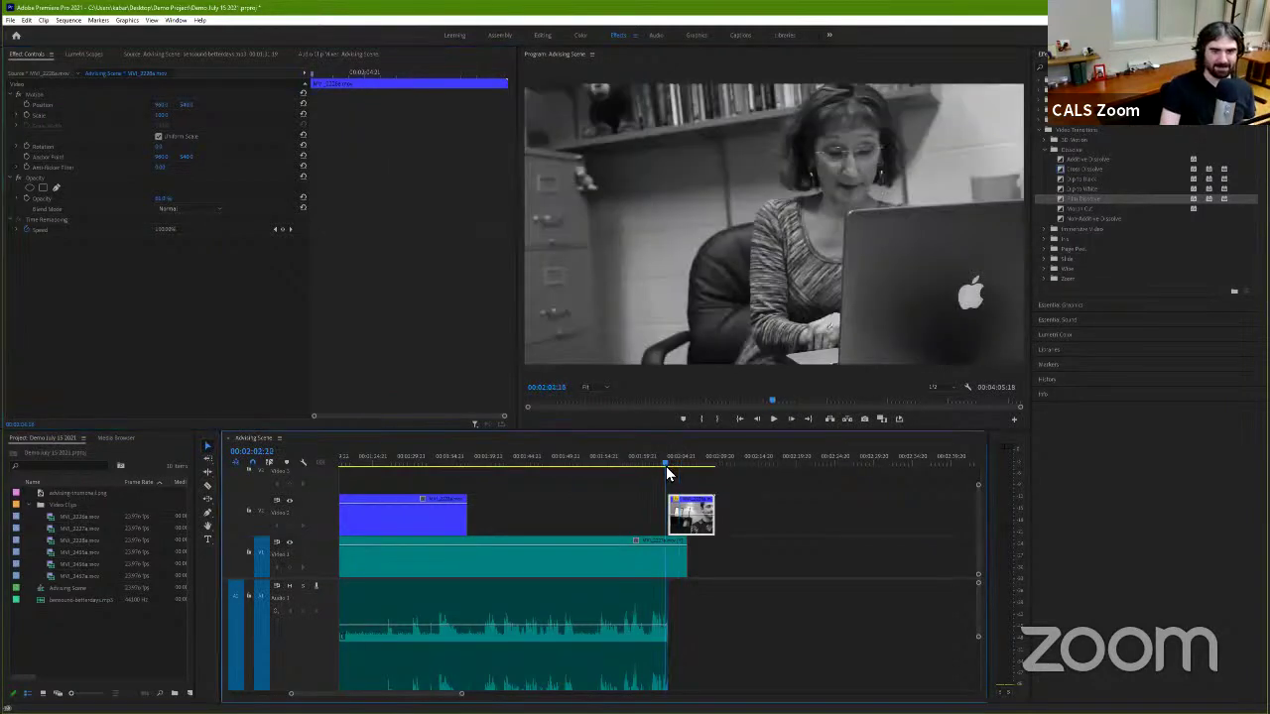
key("space")
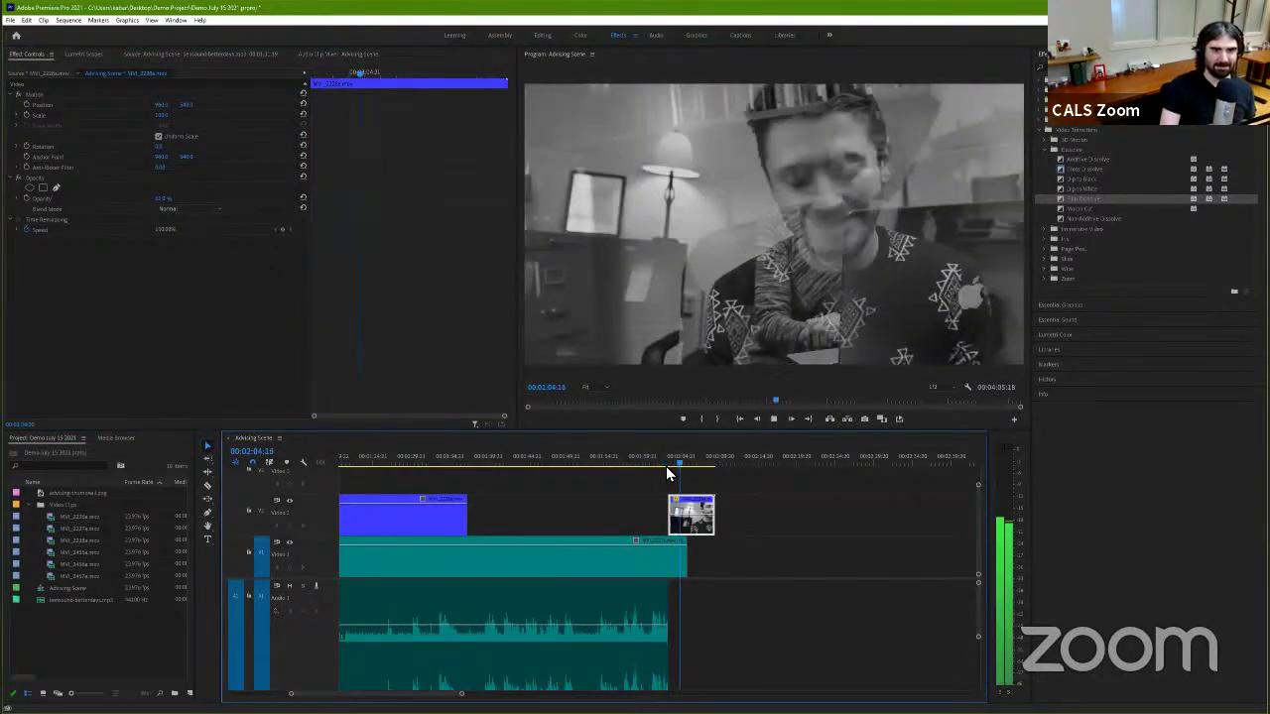
key("space")
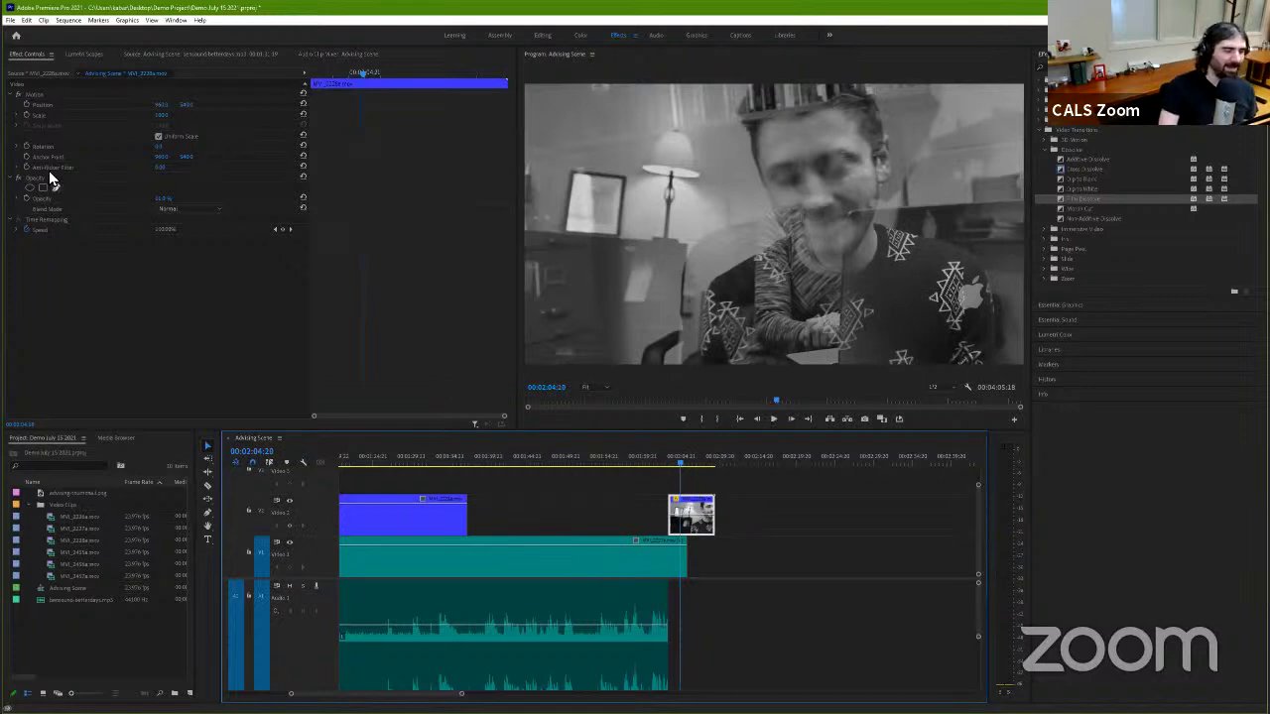
key("Return")
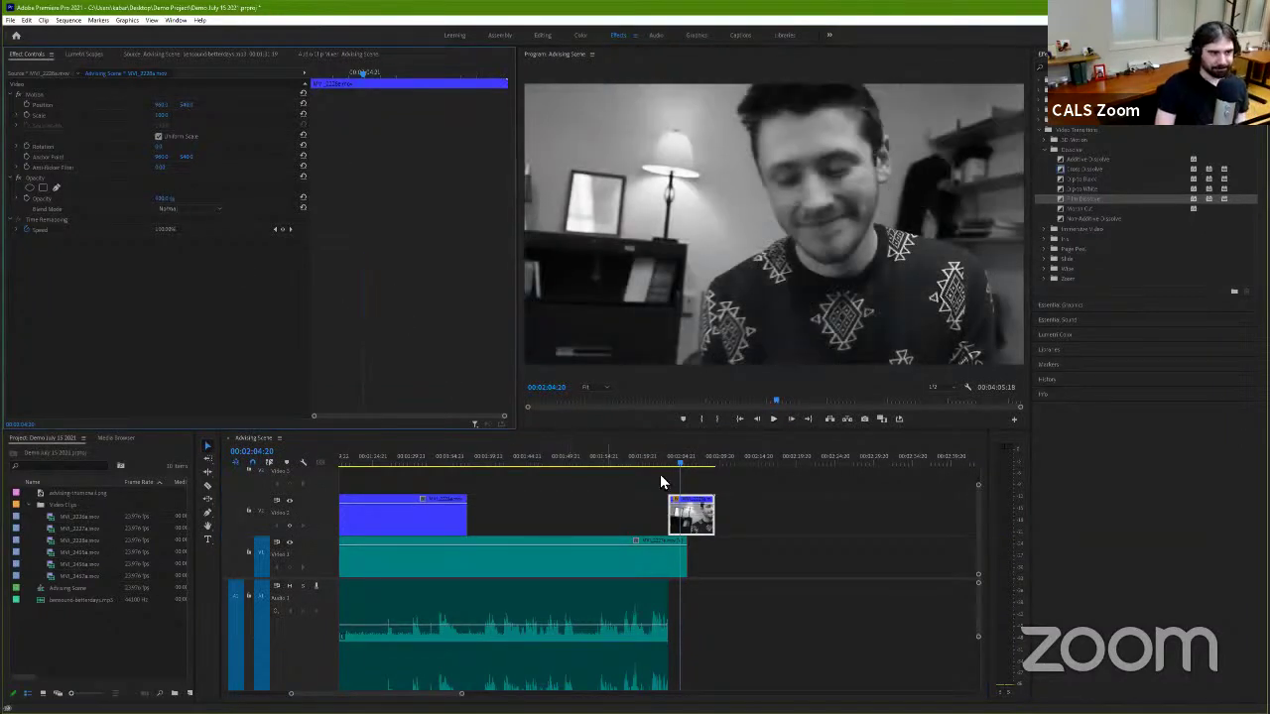
left_click(677, 471)
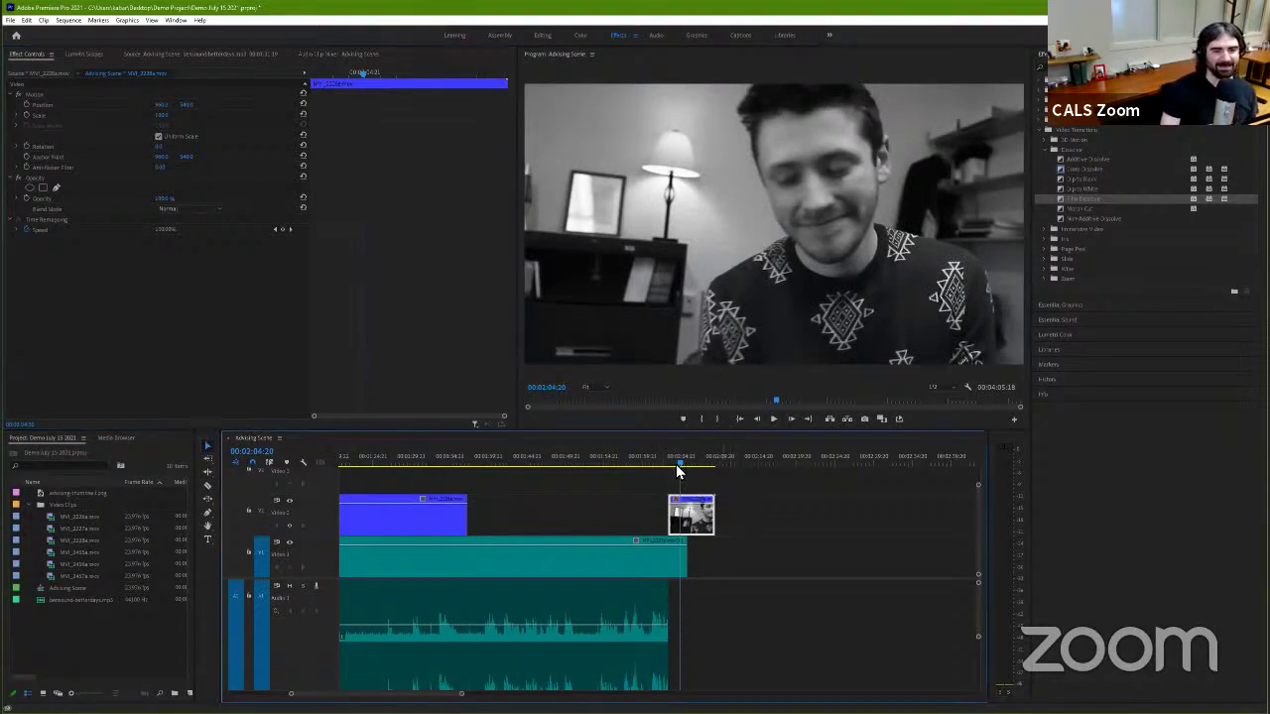
key("space")
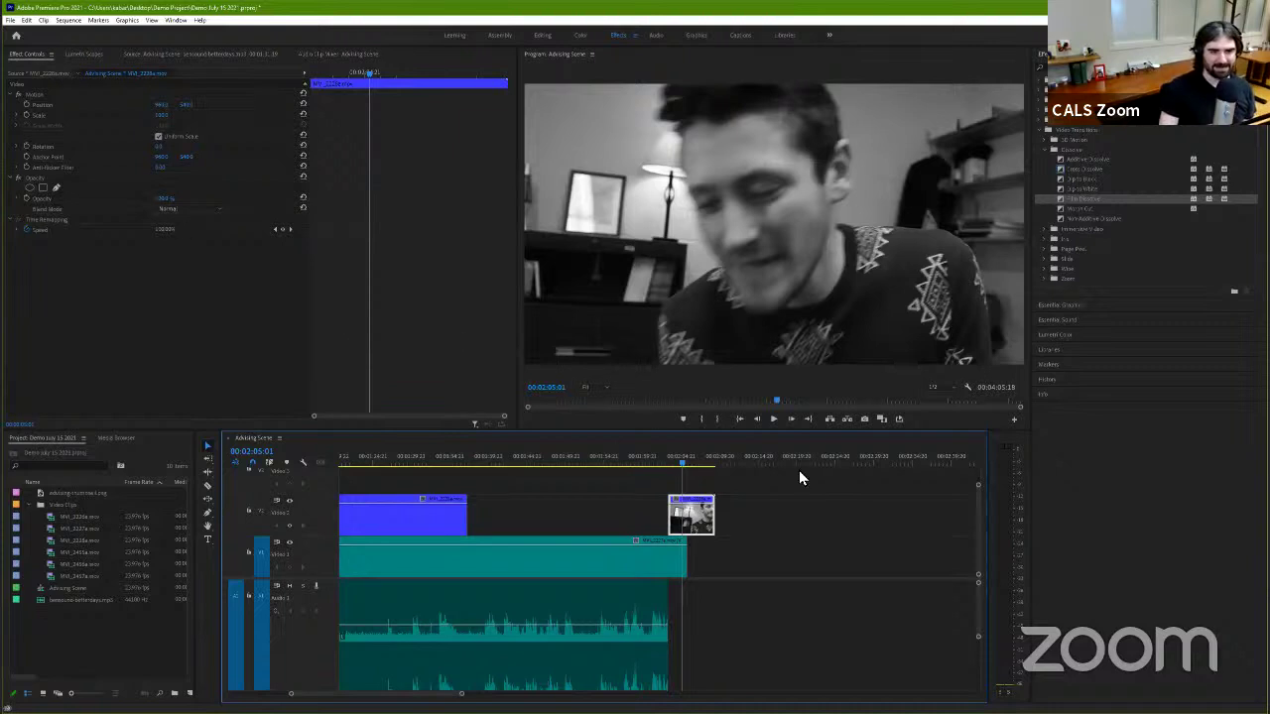
left_click_drag(688, 462, 693, 470)
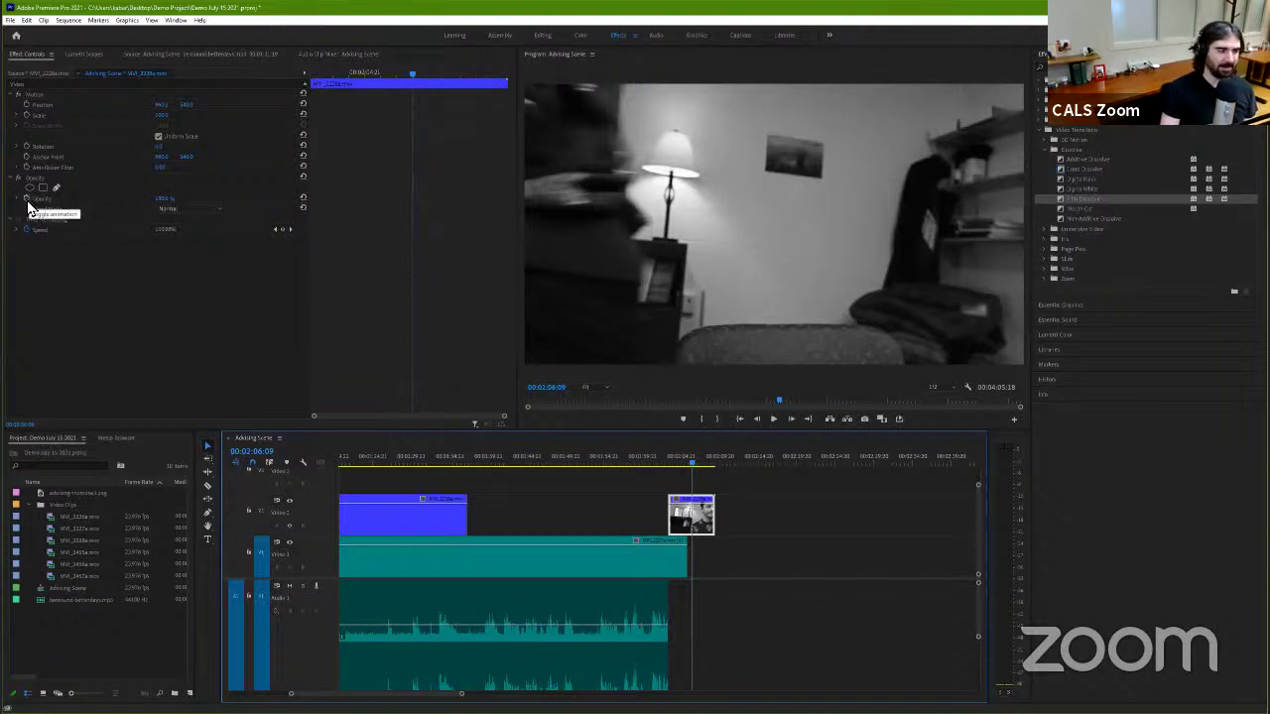
Step: Keyframe Opacity at 100%, then add a 0% Opacity keyframe at 00:02:07:19, the clip's end
left_click(27, 200)
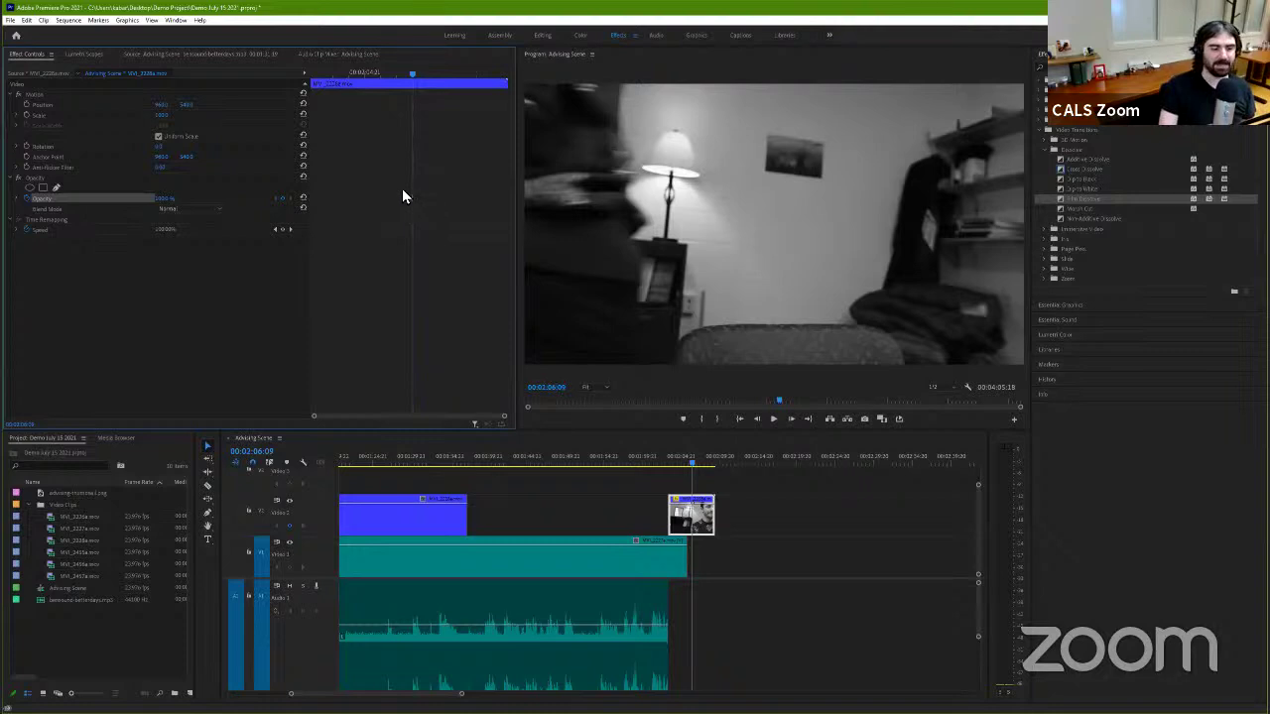
left_click(692, 469)
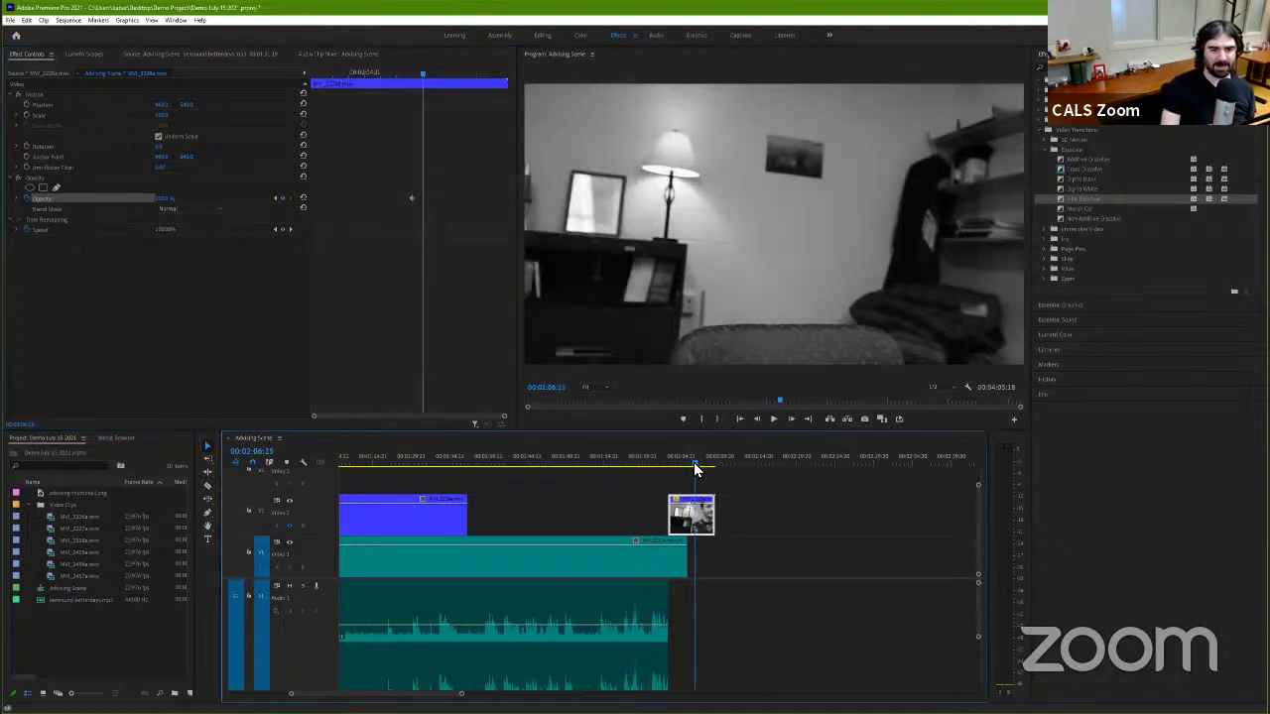
left_click_drag(691, 469, 711, 475)
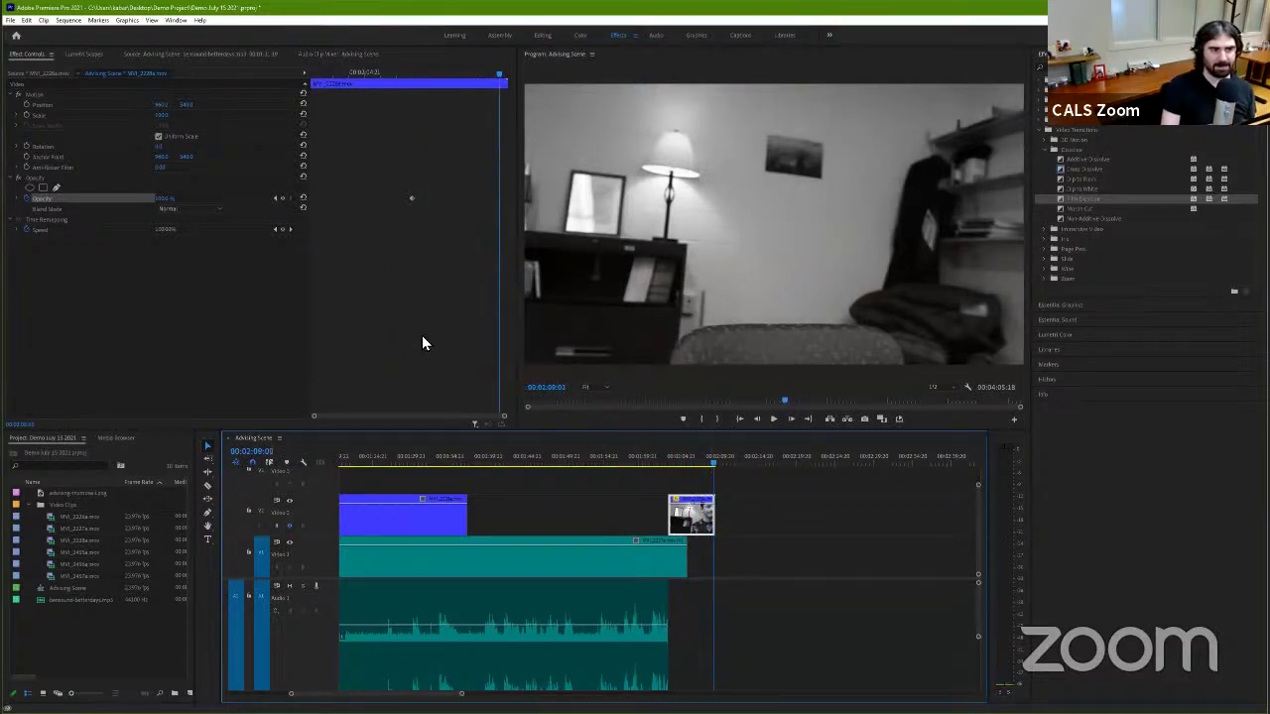
left_click(283, 200)
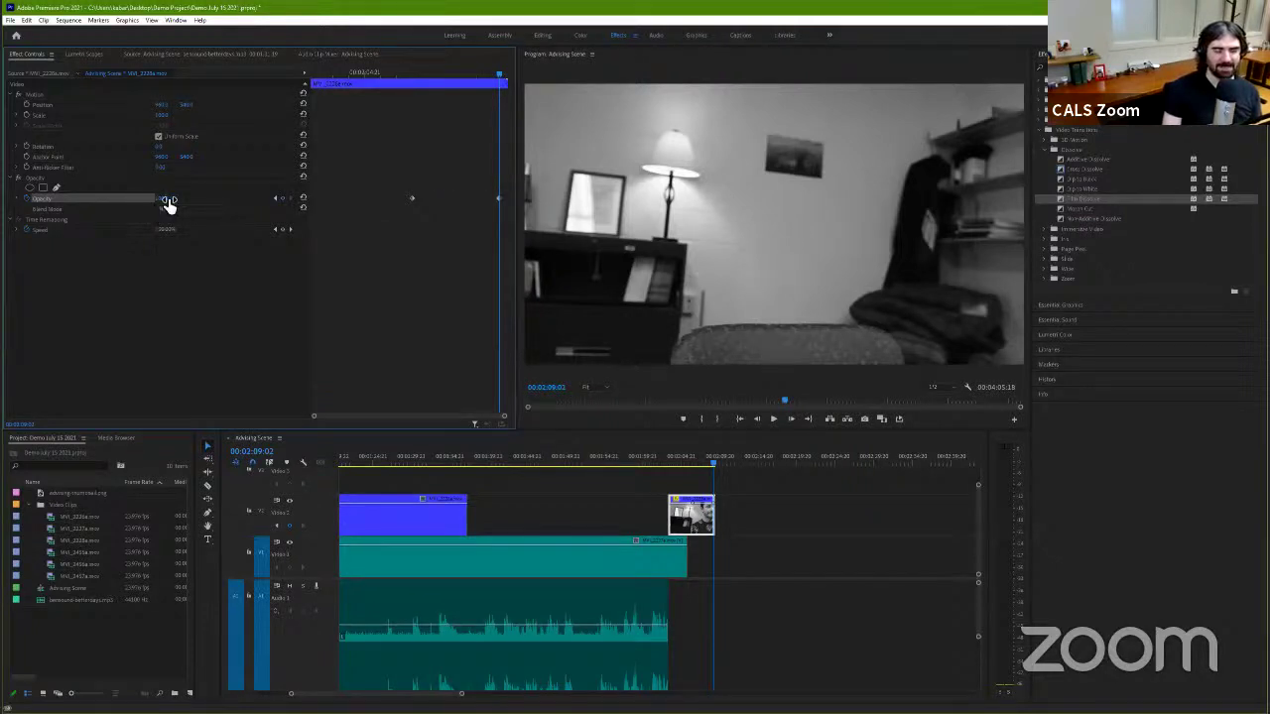
left_click_drag(169, 201, 89, 201)
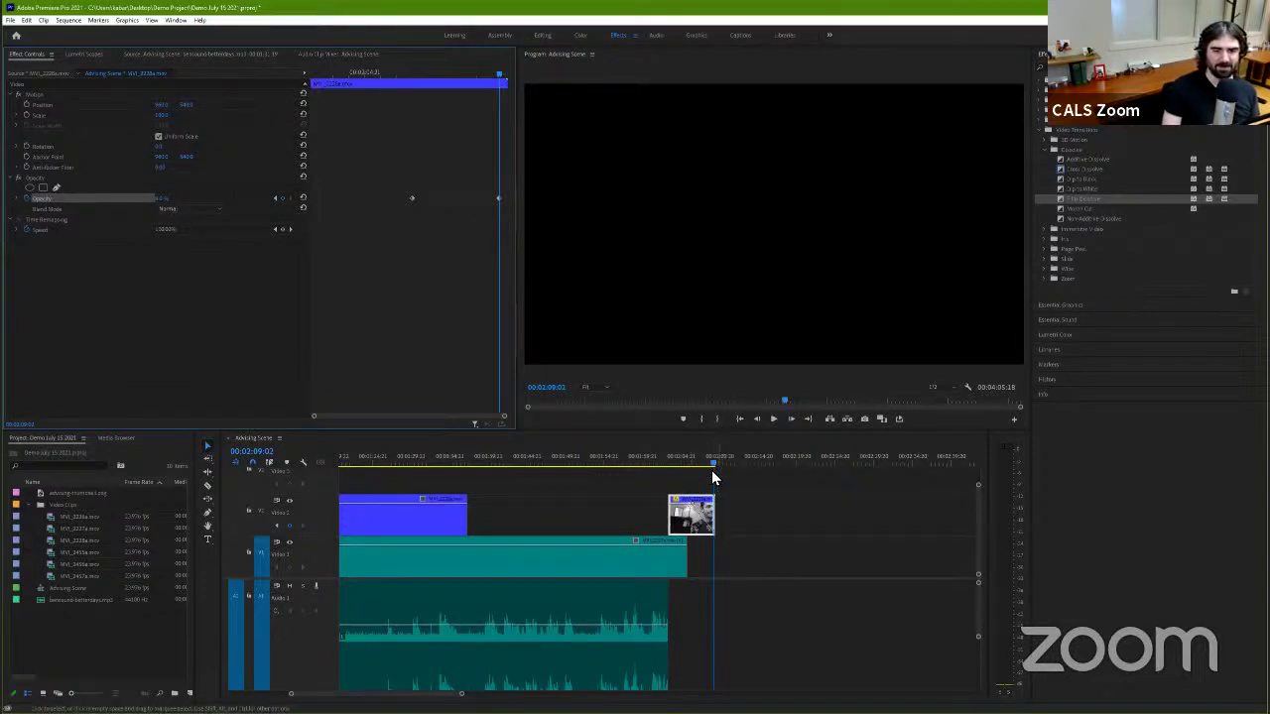
left_click_drag(710, 470, 660, 460)
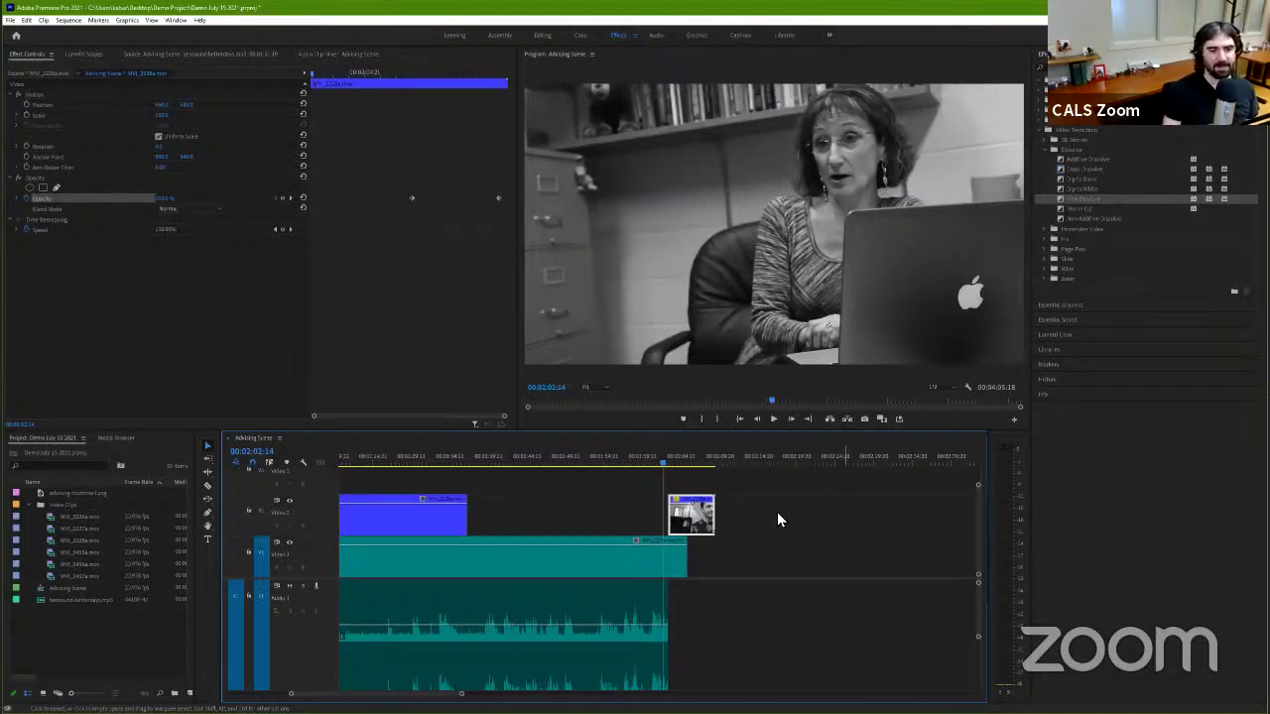
Step: Preview the fade, then add a middle Opacity keyframe near 00:02:07:22 at about 93.5%
key("space")
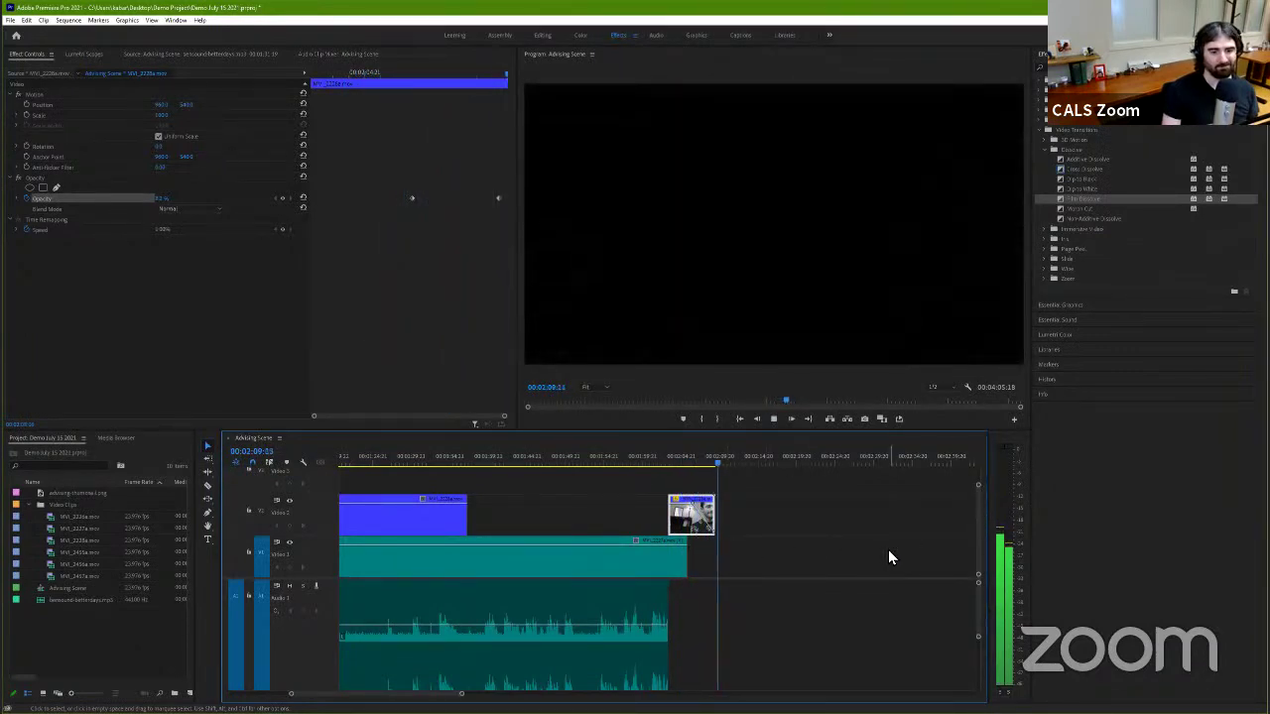
key("space")
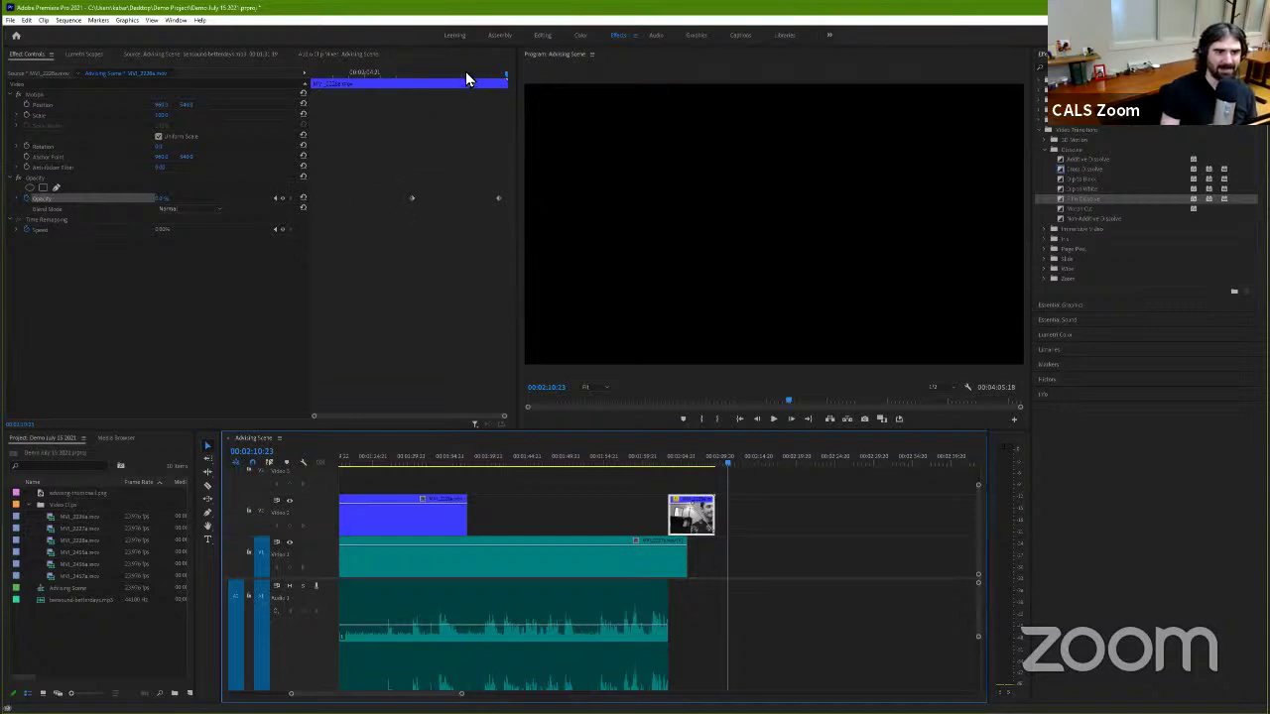
mouse_move(465, 75)
left_mouse_down()
mouse_move(433, 91)
mouse_move(466, 90)
left_mouse_up()
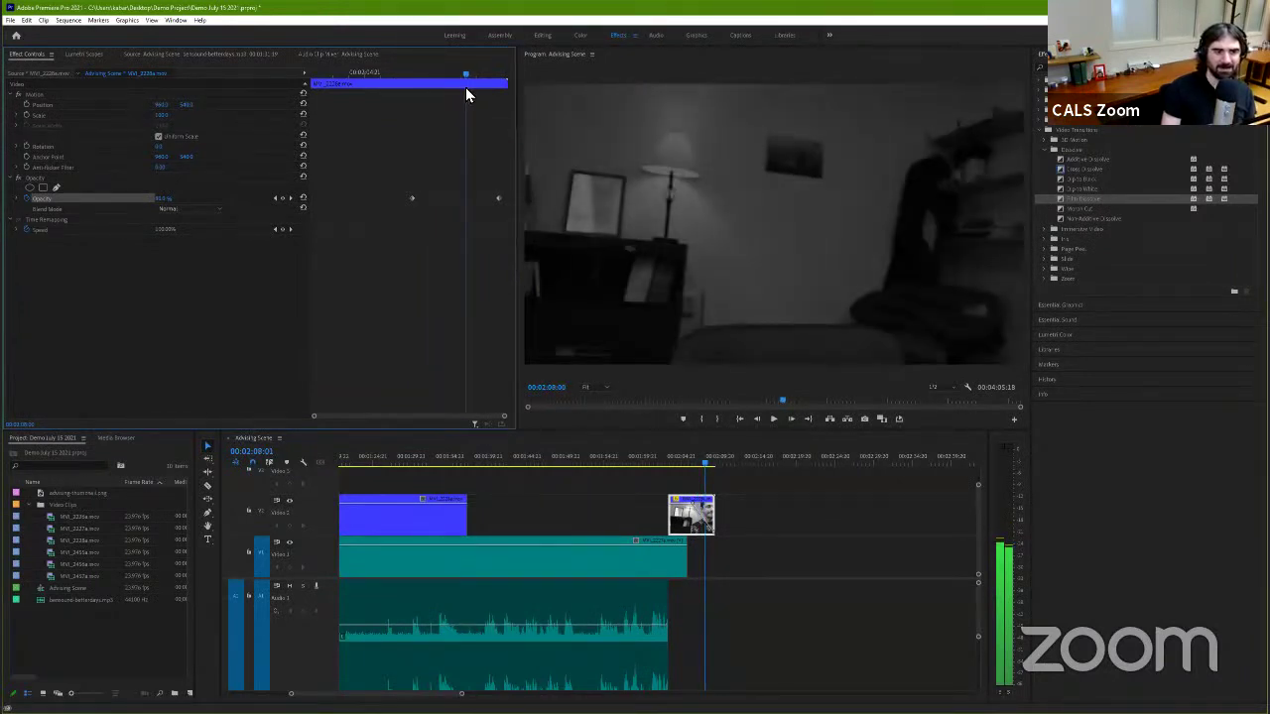
left_click(283, 199)
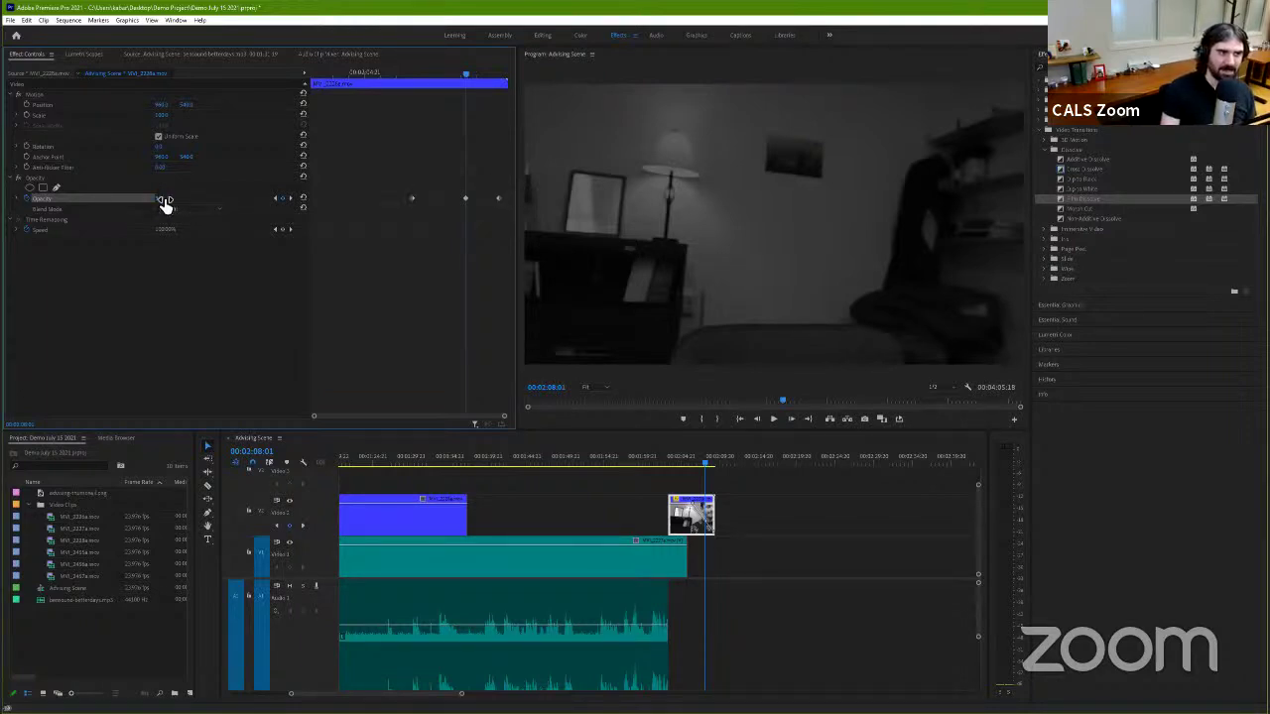
left_click_drag(165, 201, 176, 199)
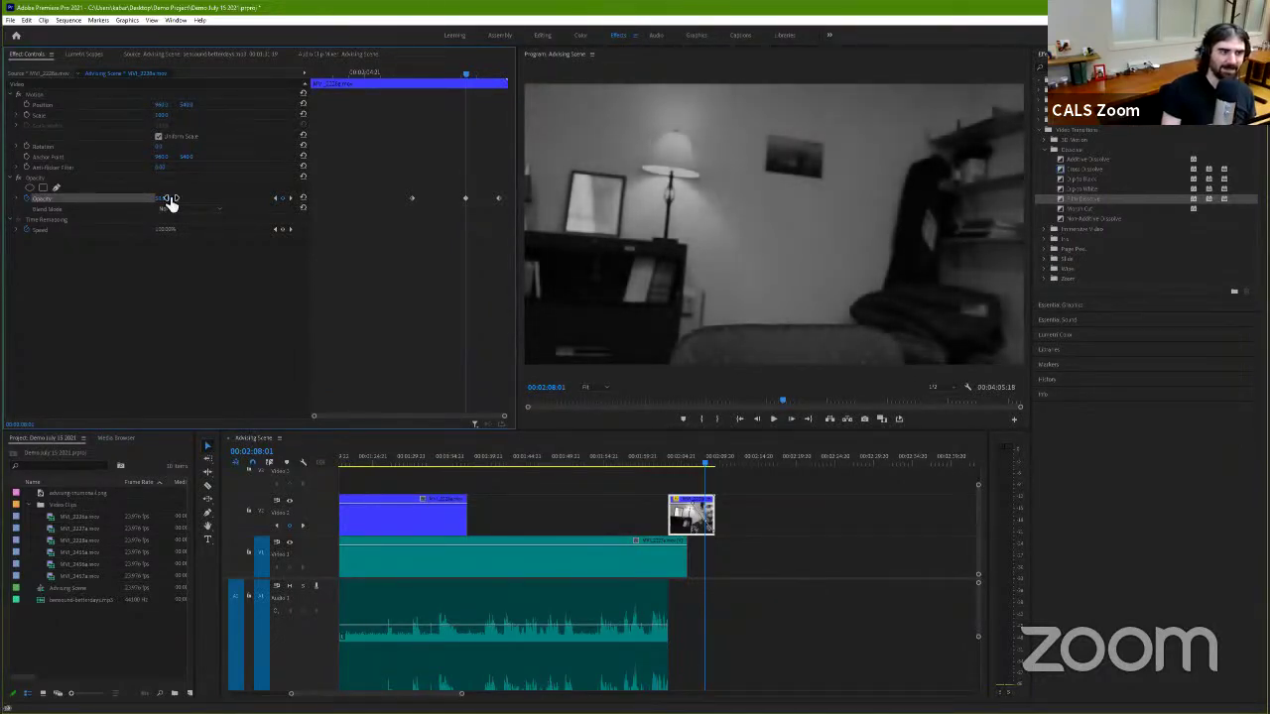
left_click_drag(433, 89, 411, 91)
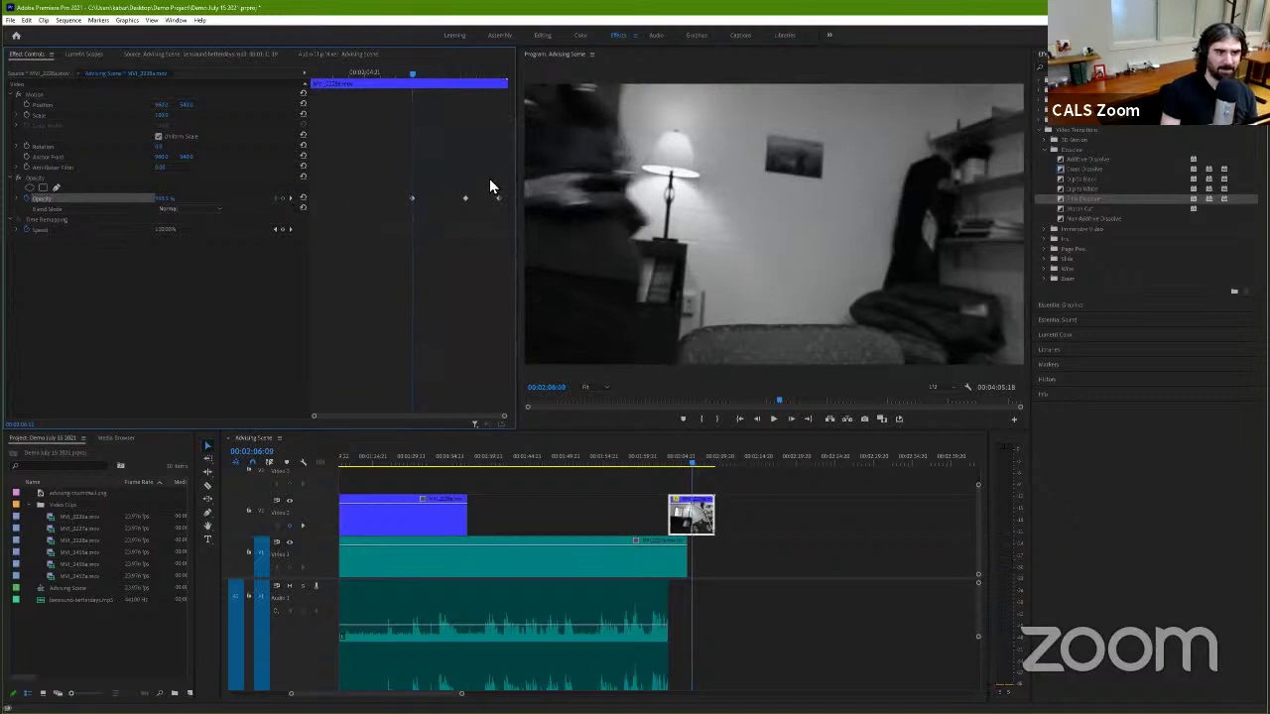
Step: Step through the opacity keyframes and replay the fade-out
left_click(291, 199)
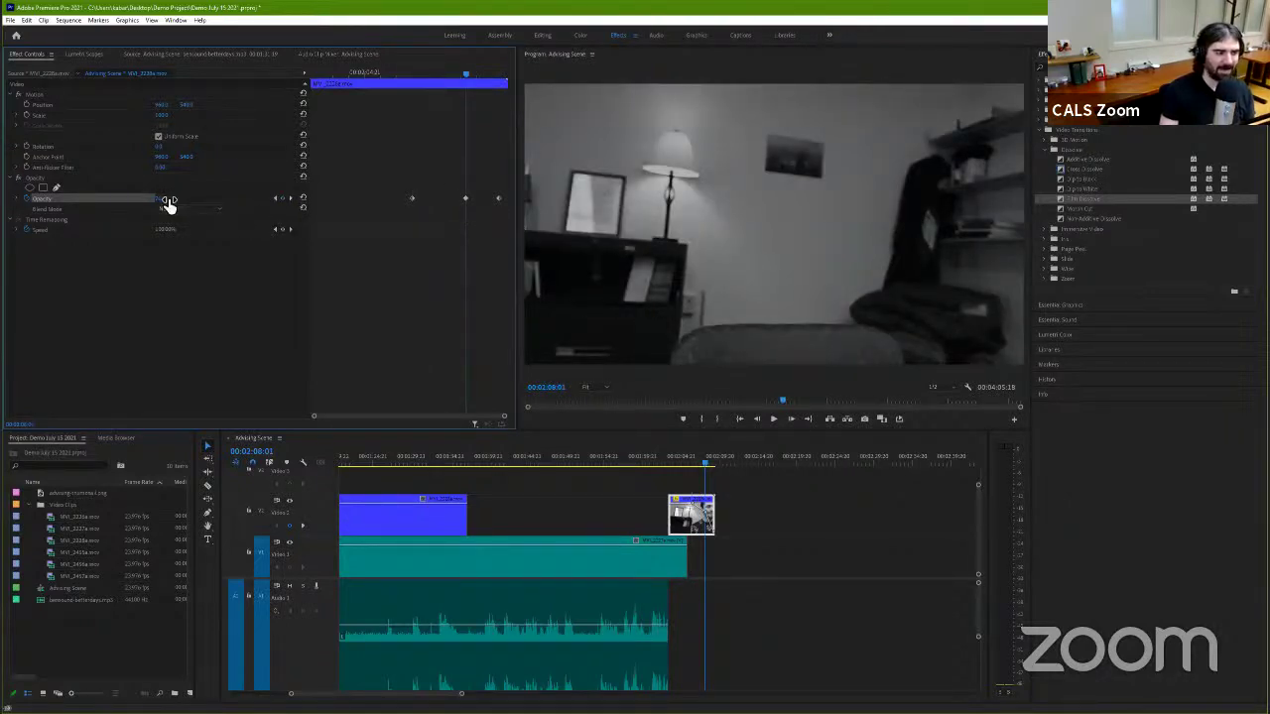
left_click(290, 198)
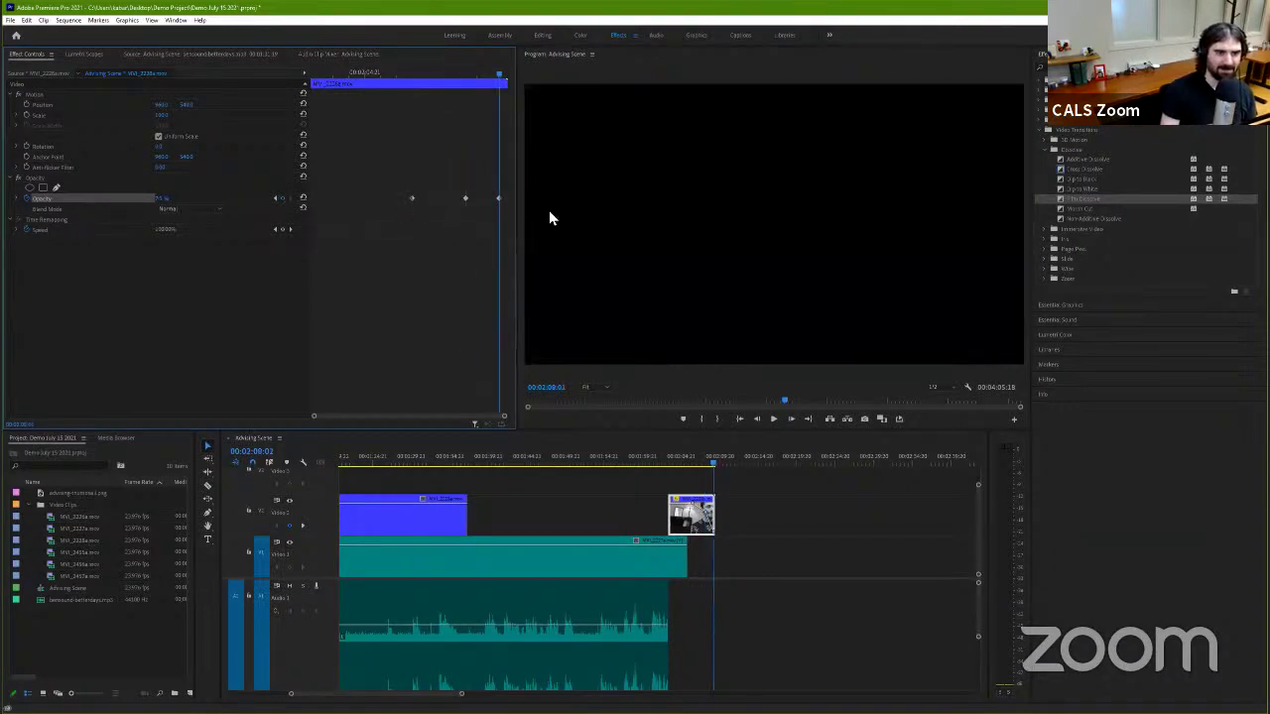
left_click(690, 465)
key("space")
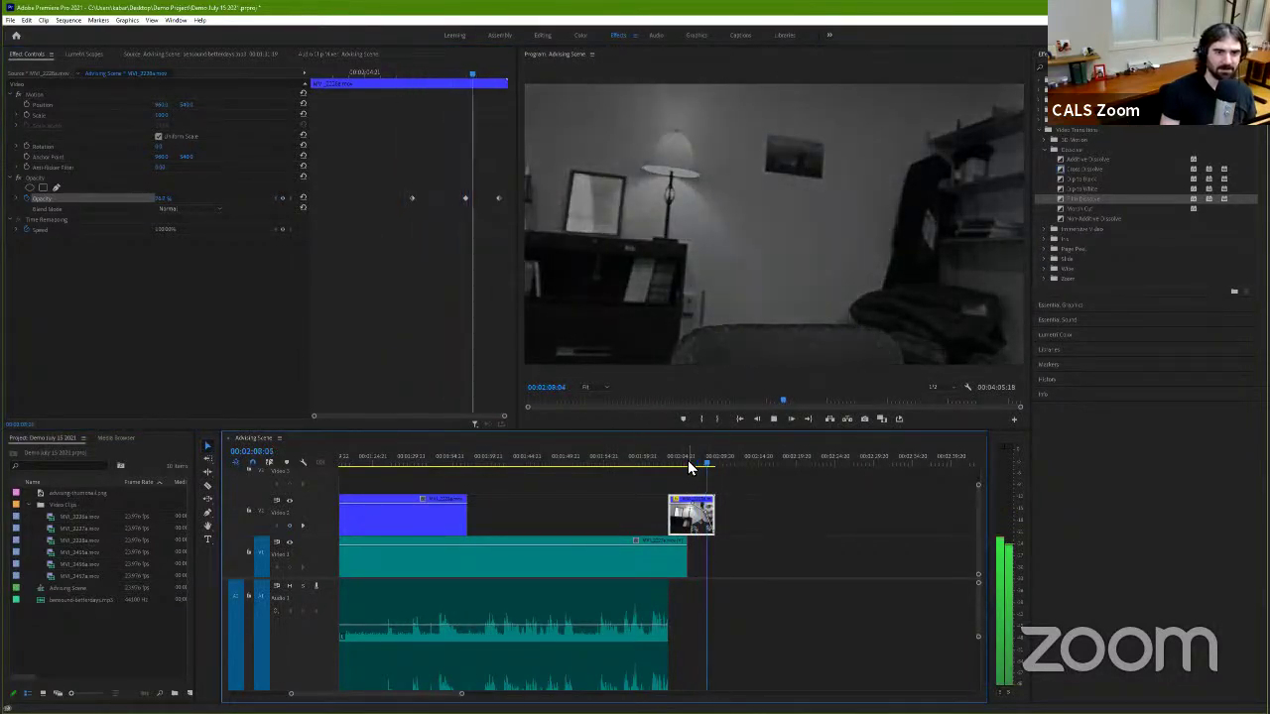
key("space")
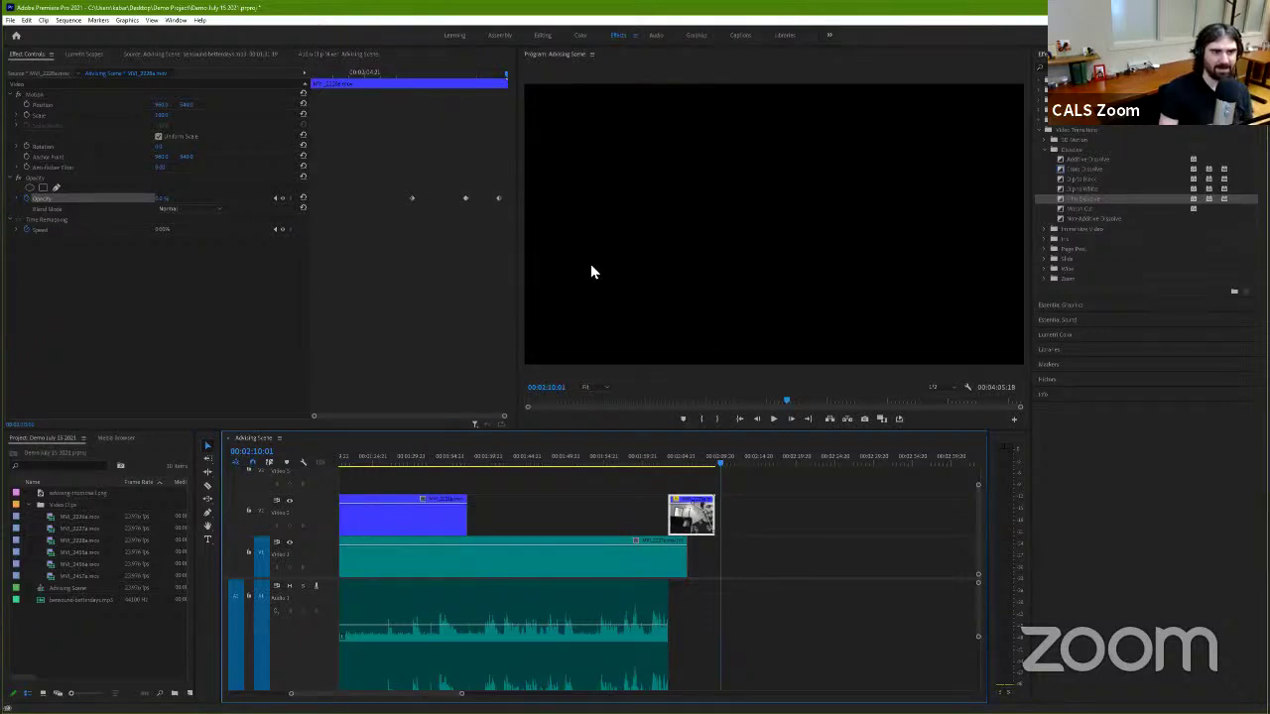
Step: Give the middle Opacity keyframe Auto Bezier easing and preview the smoothed fade from about 00:02:06
right_click(468, 198)
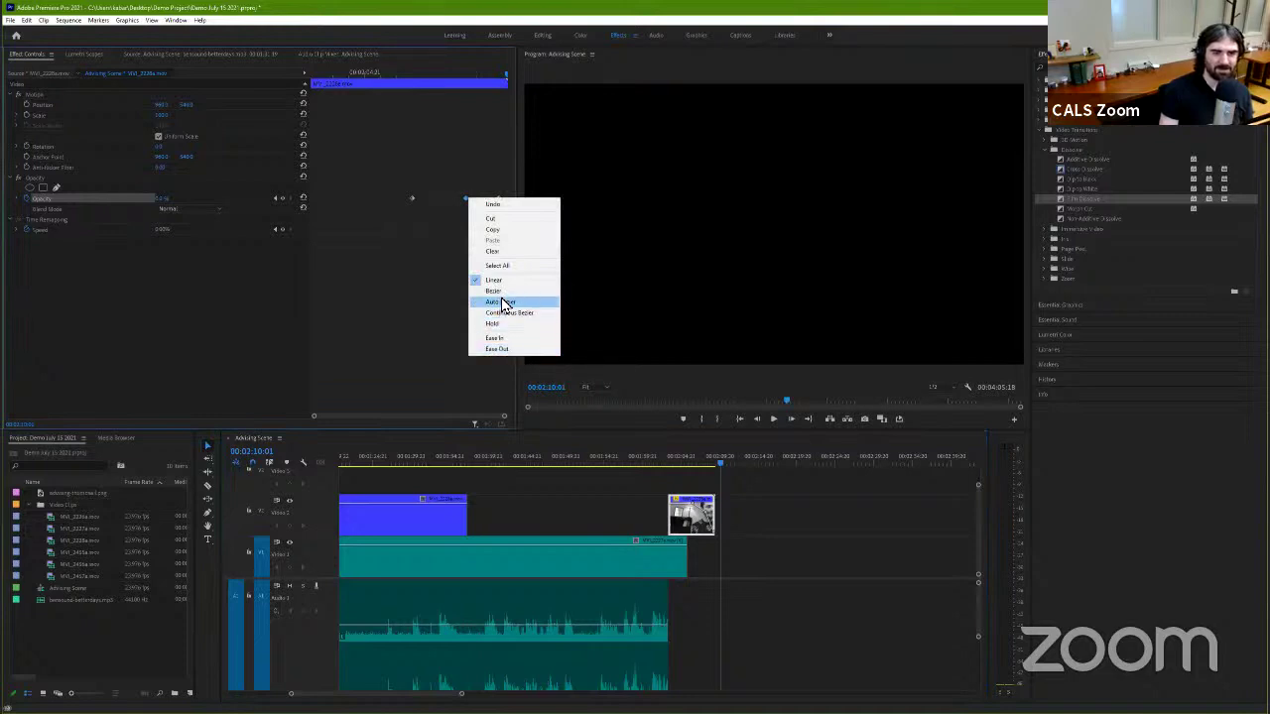
left_click(501, 306)
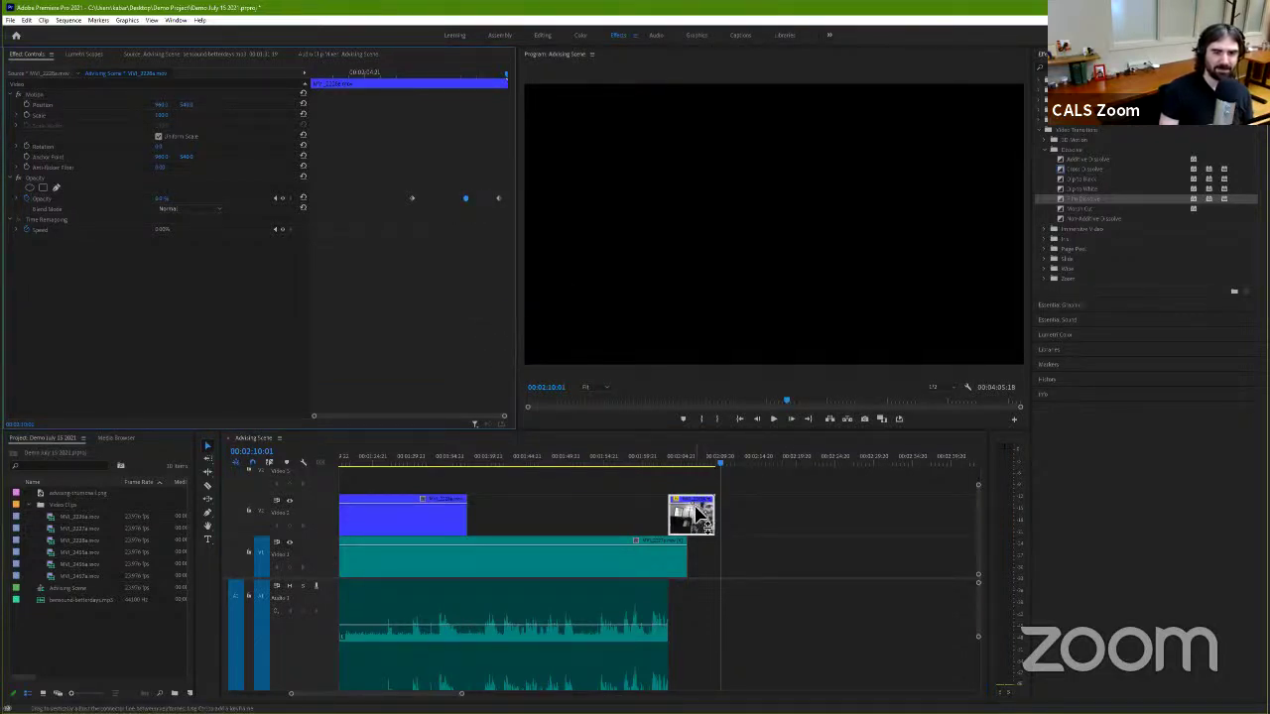
left_click(700, 466)
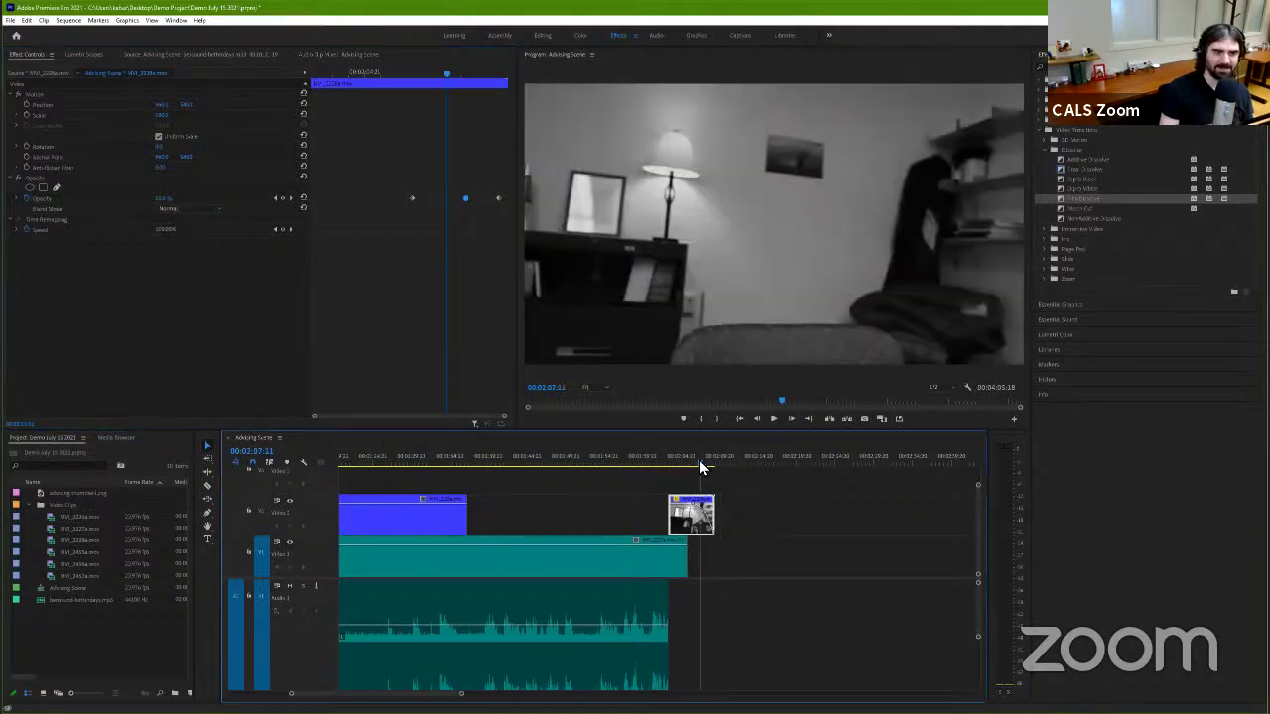
left_click(676, 472)
key("space")
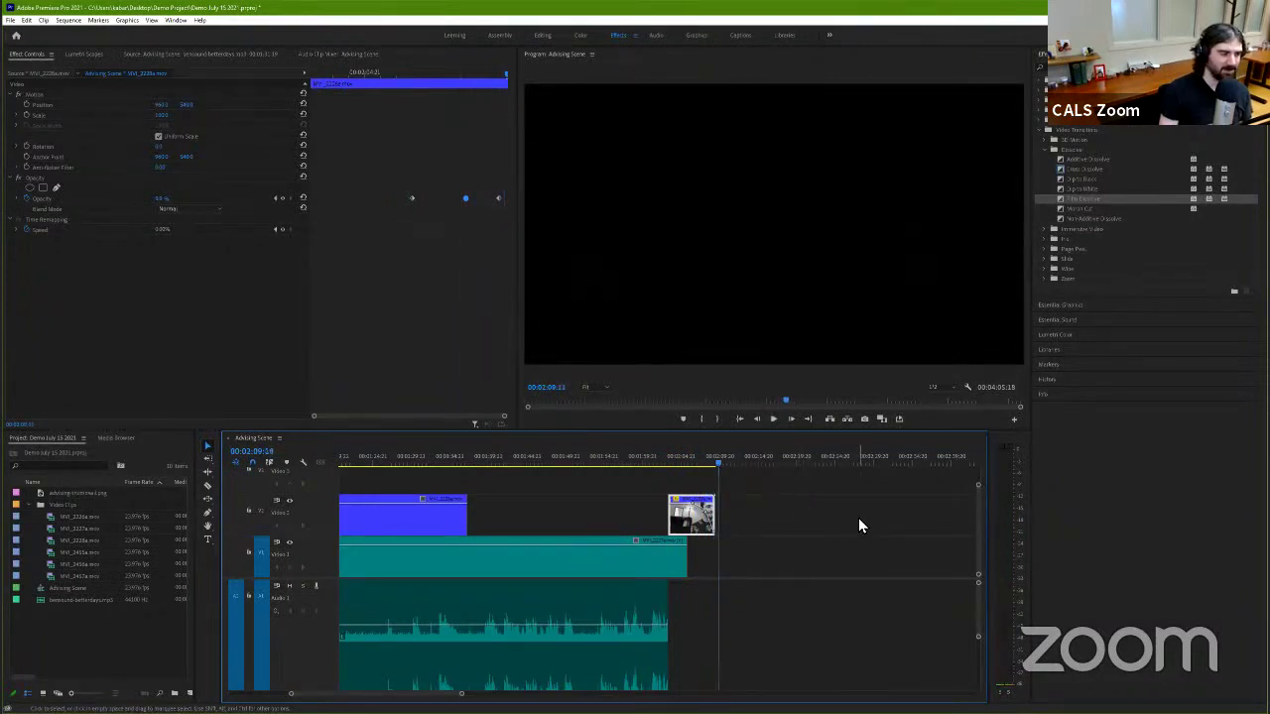
left_click_drag(693, 468, 662, 471)
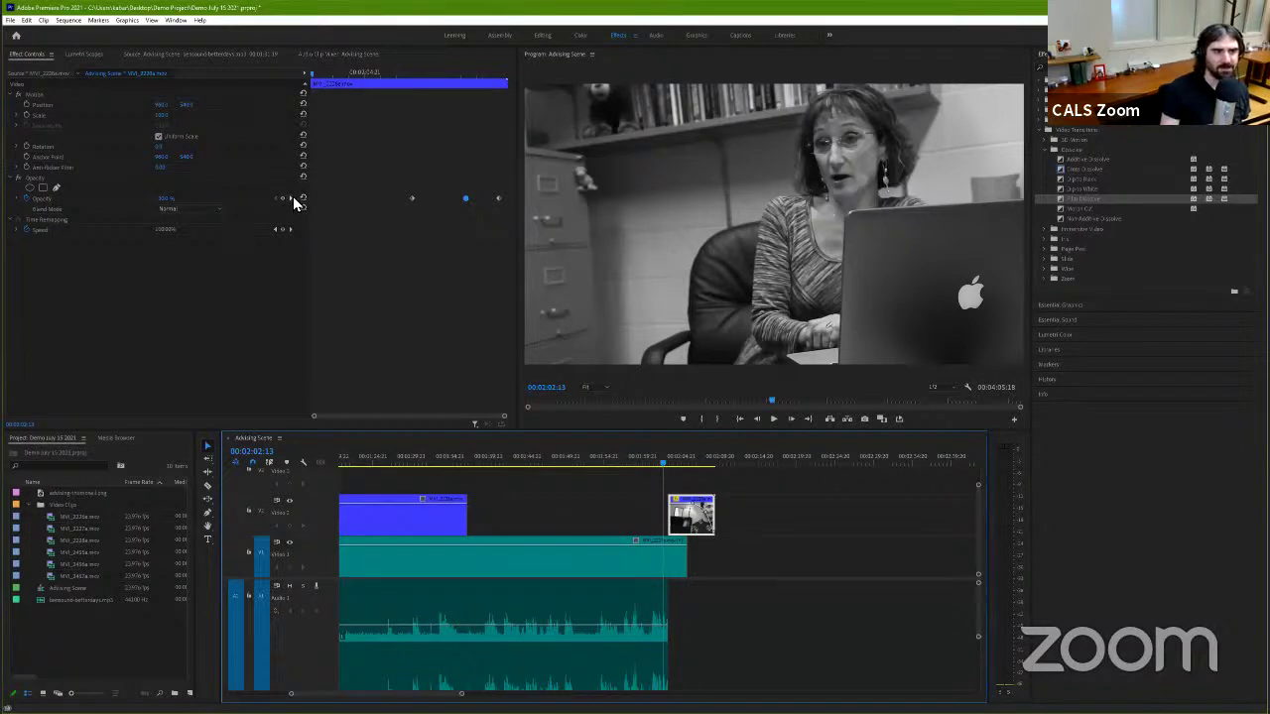
Step: Undo the last opacity keyframe change with Edit > Undo
left_click(290, 201)
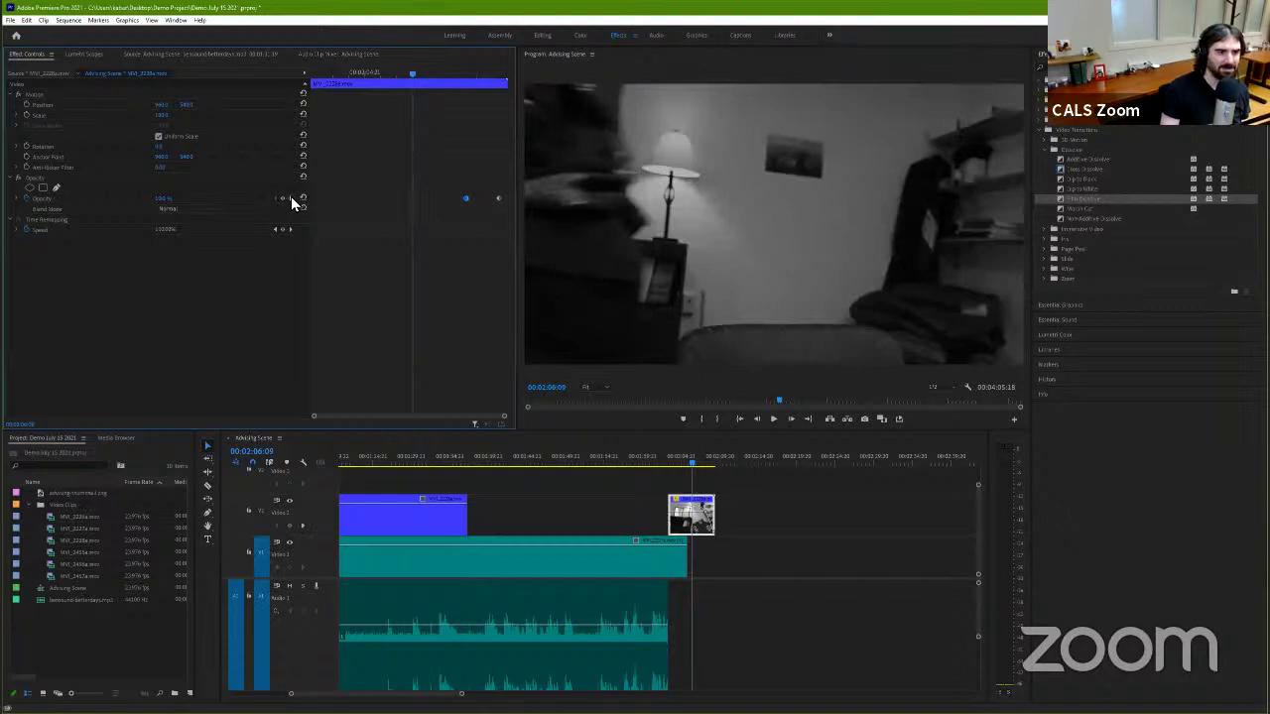
left_click(26, 19)
left_click(35, 32)
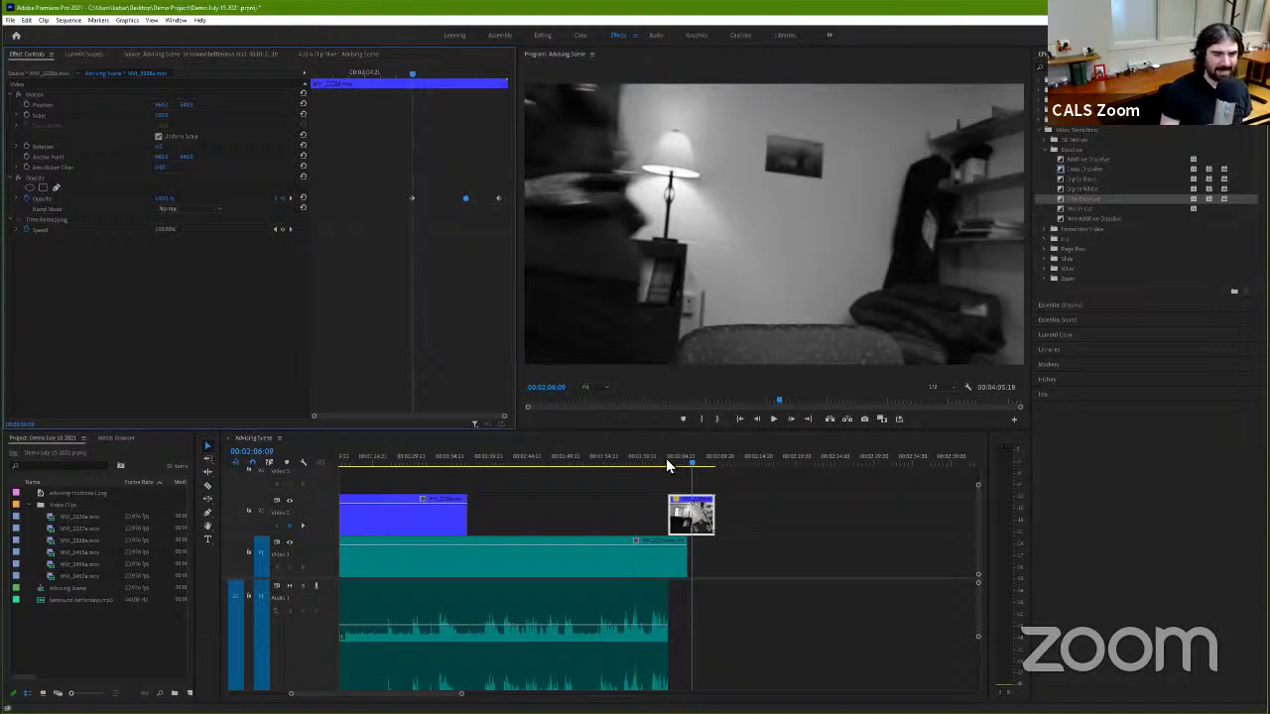
Step: Scrub through the sequence from about 00:01:31 to the ending, then return to 00:00:00:00
left_click_drag(682, 462, 627, 462)
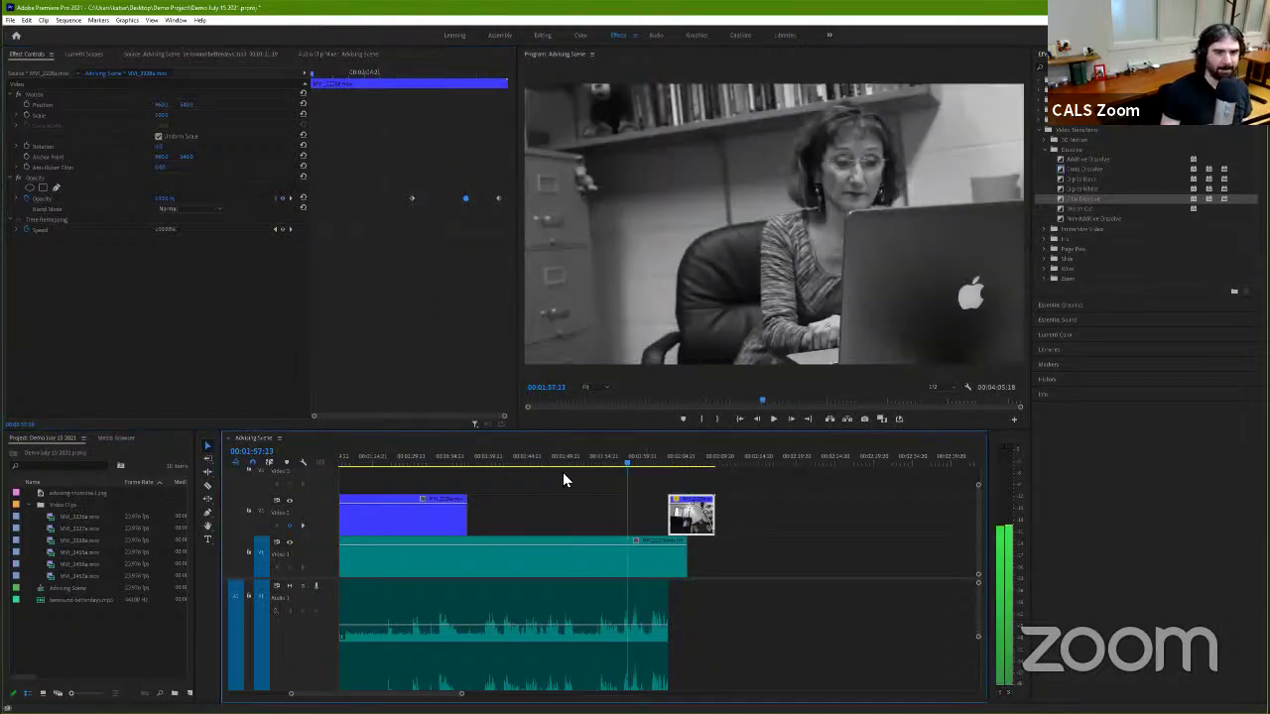
left_click(563, 474)
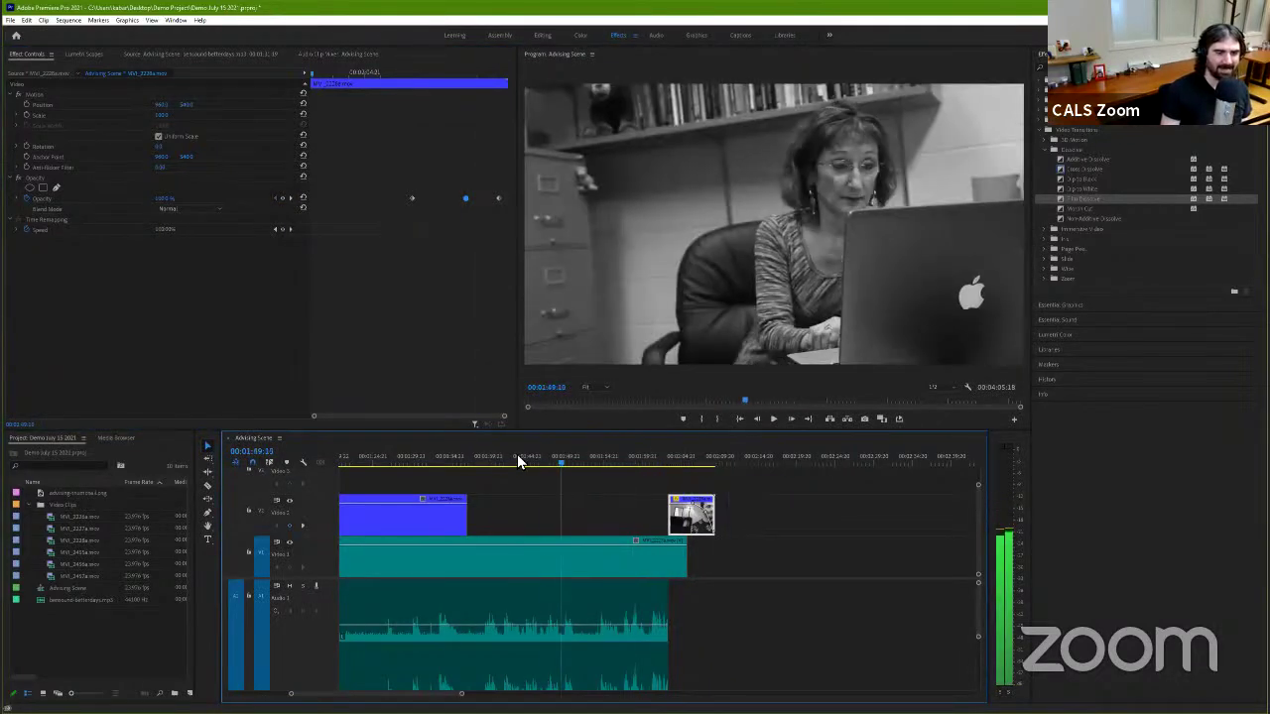
left_click(427, 463)
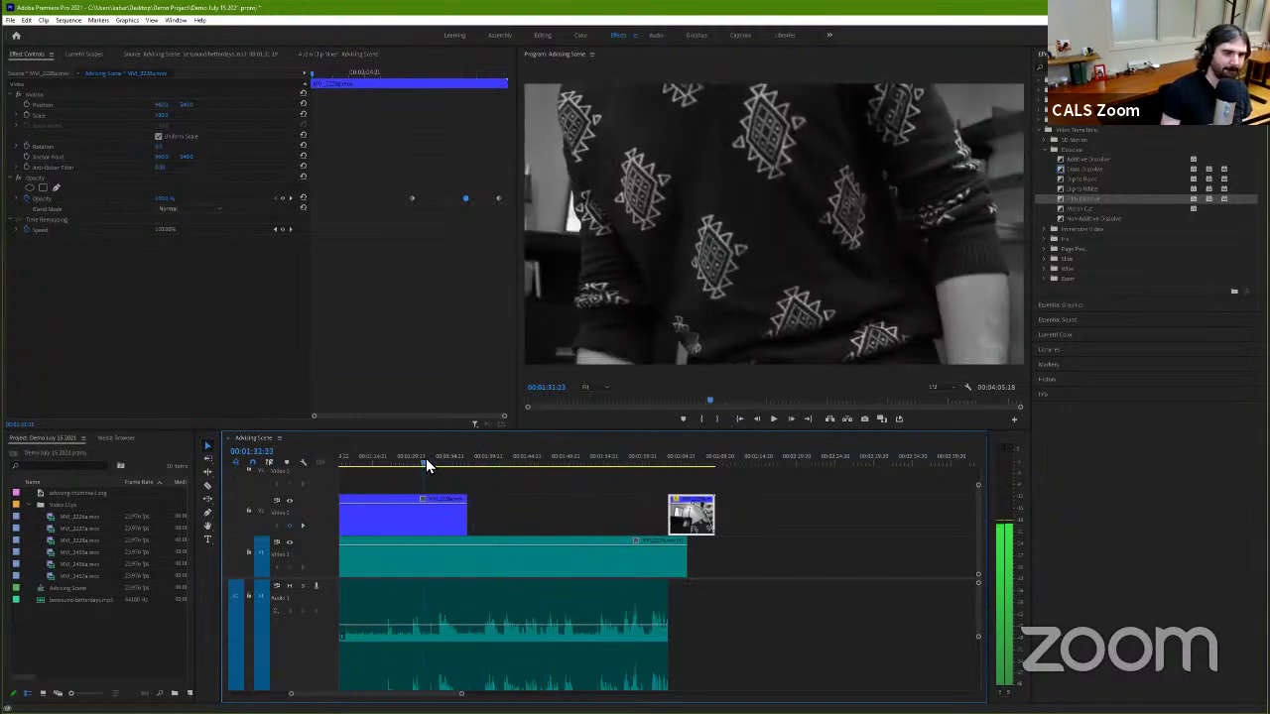
left_click_drag(541, 466, 603, 470)
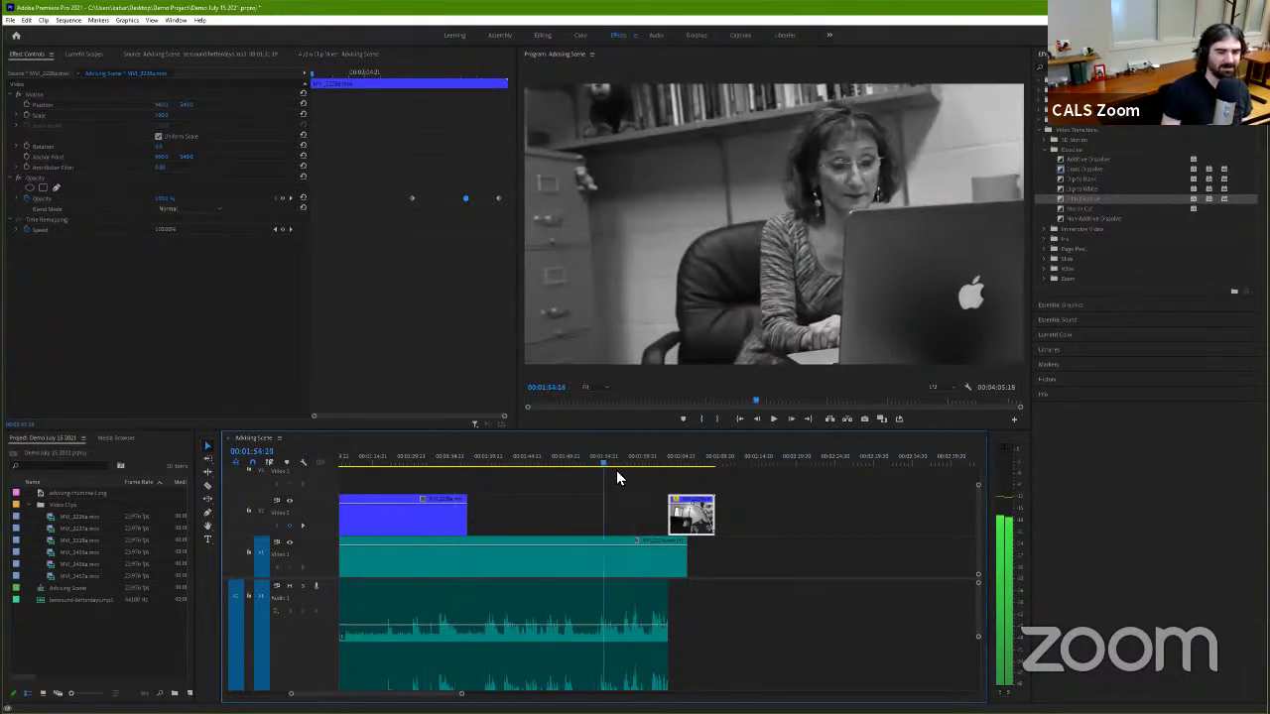
left_click_drag(503, 467, 502, 468)
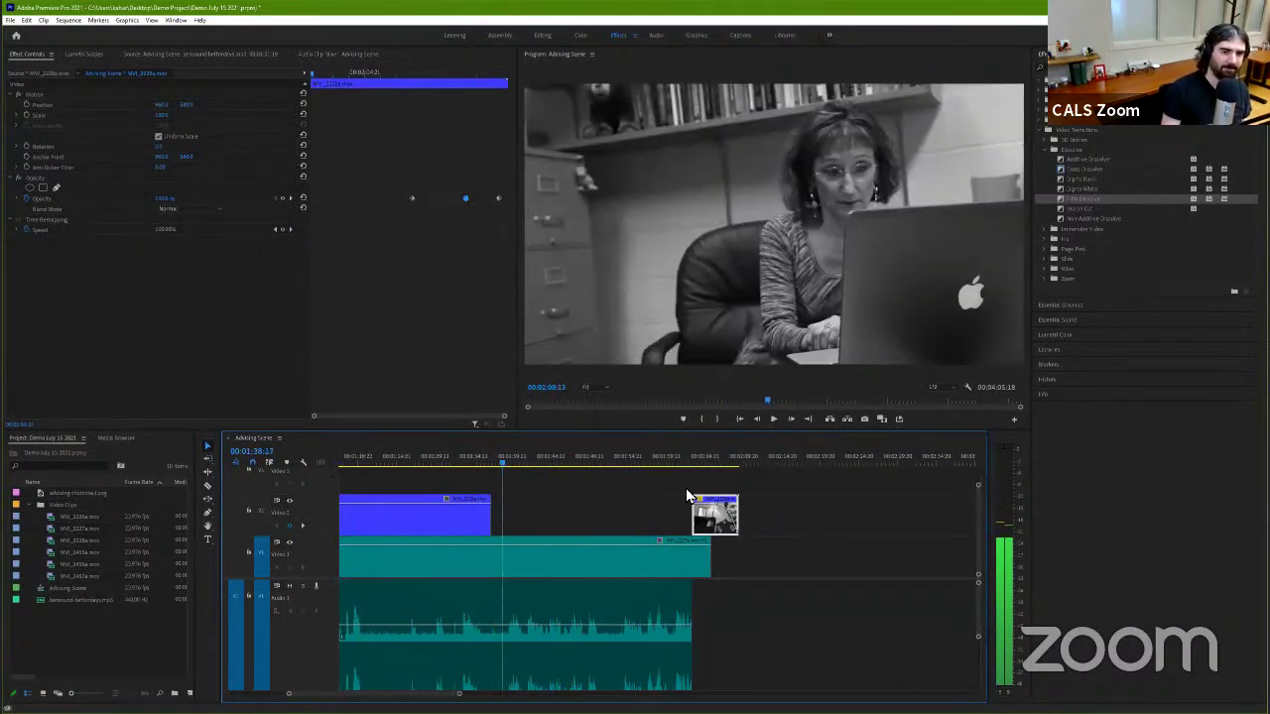
left_click_drag(687, 496, 755, 492)
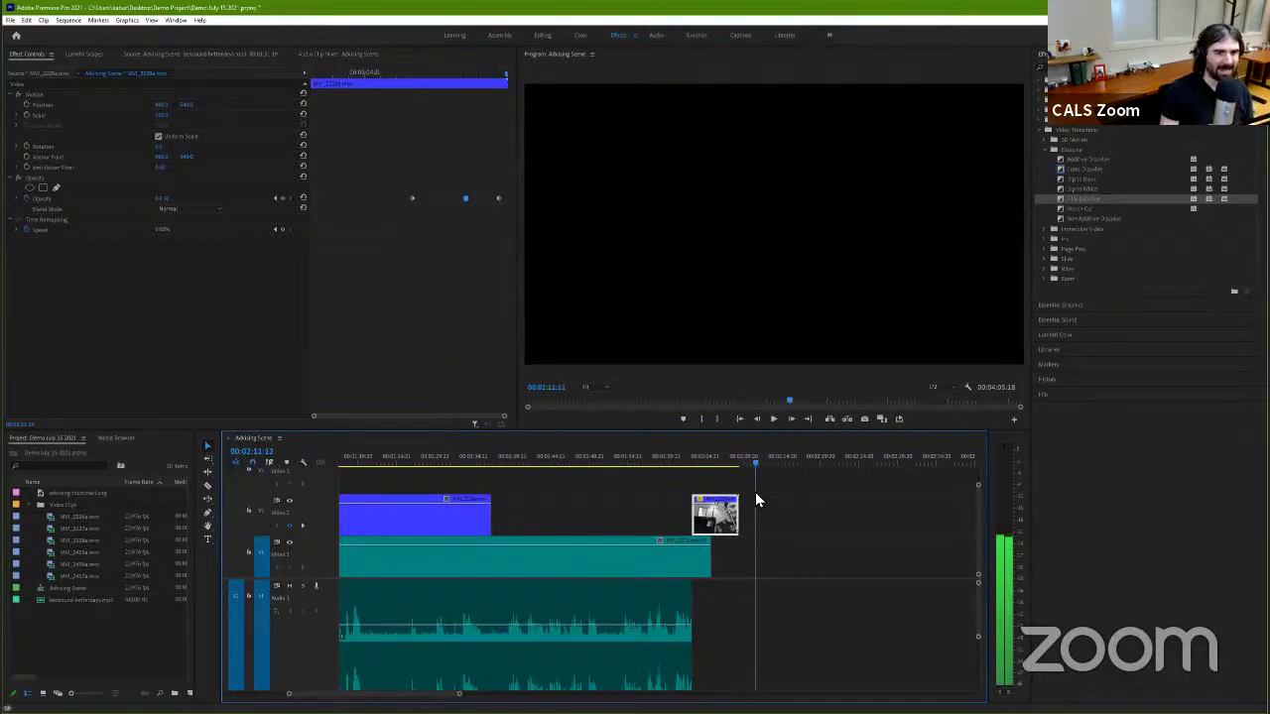
mouse_move(755, 493)
left_mouse_down()
mouse_move(528, 490)
mouse_move(547, 490)
left_mouse_up()
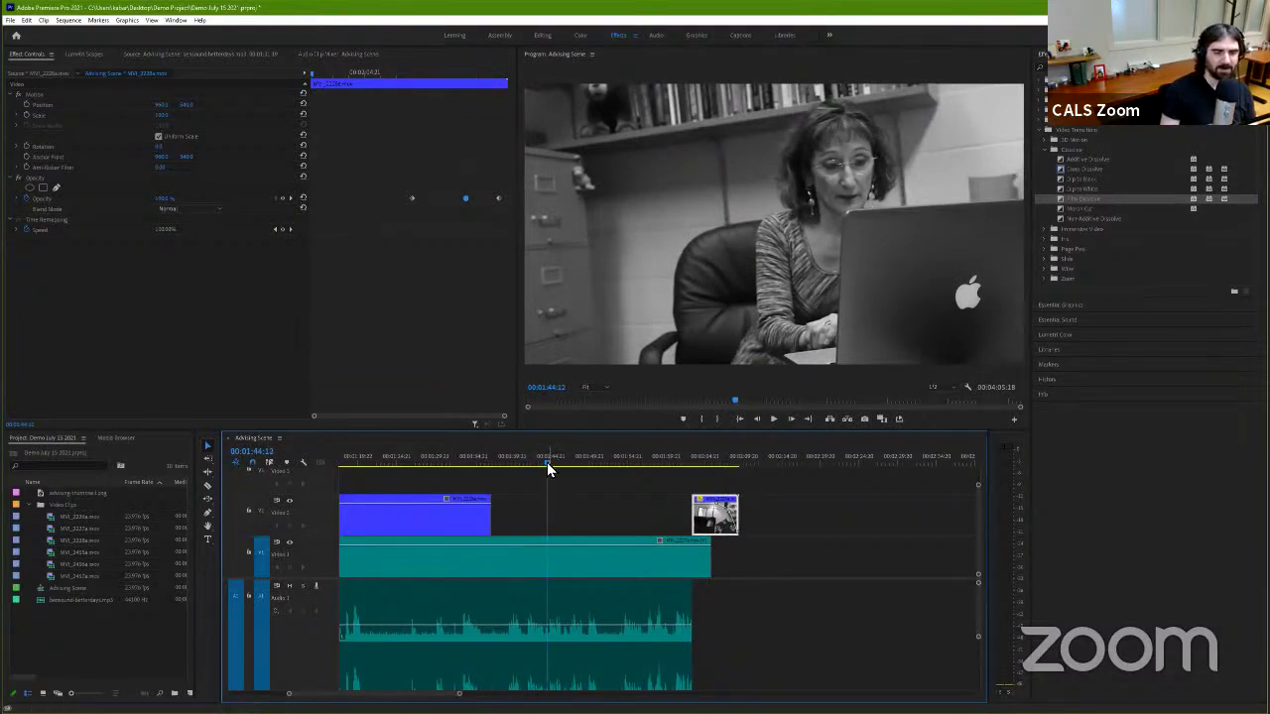
left_click_drag(543, 466, 524, 464)
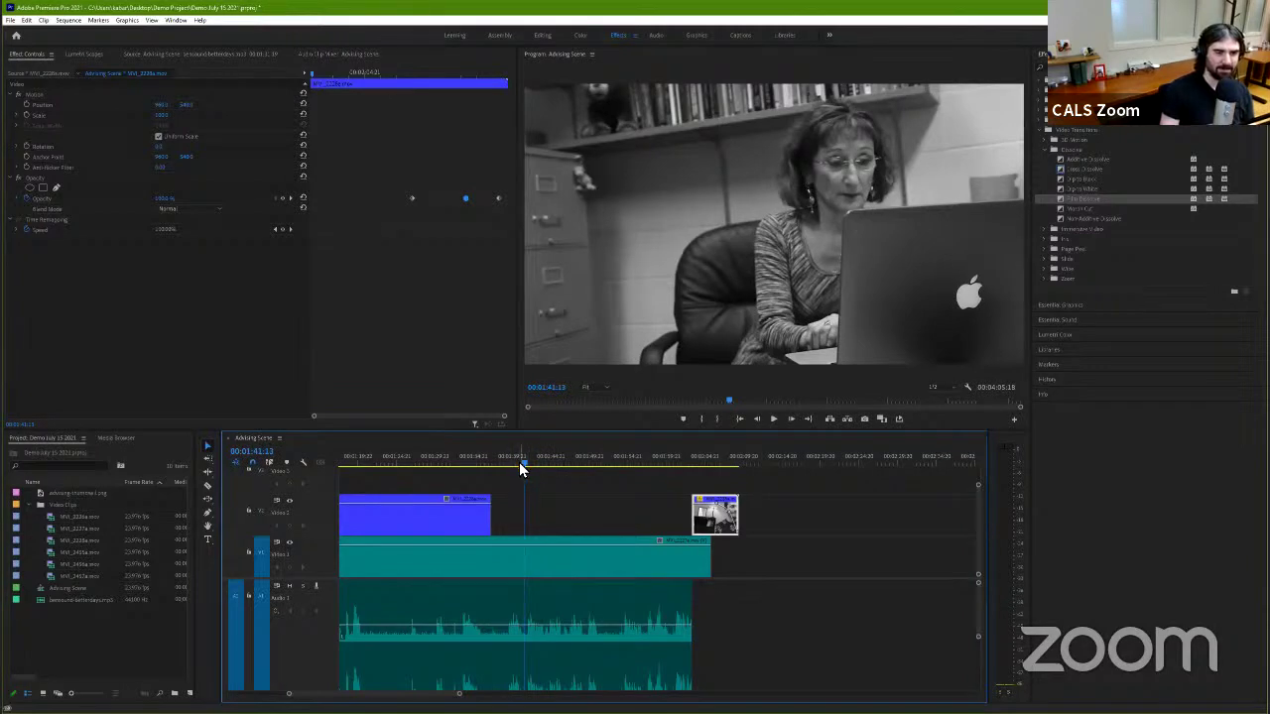
mouse_move(396, 462)
left_mouse_down()
mouse_move(122, 472)
mouse_move(71, 488)
mouse_move(126, 510)
left_mouse_up()
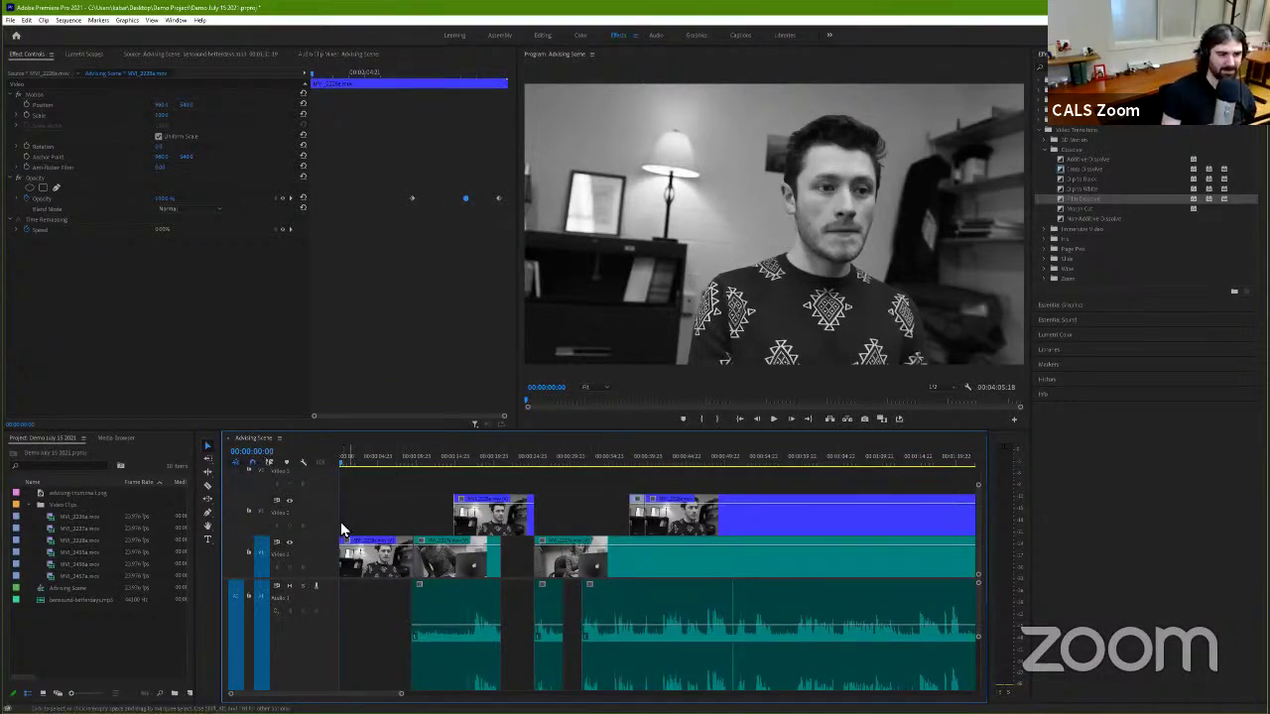
Step: Select every V1 clip from the first onward with Track Select Forward and drag them right, opening a gap at the start
left_click(209, 462)
left_click(210, 469)
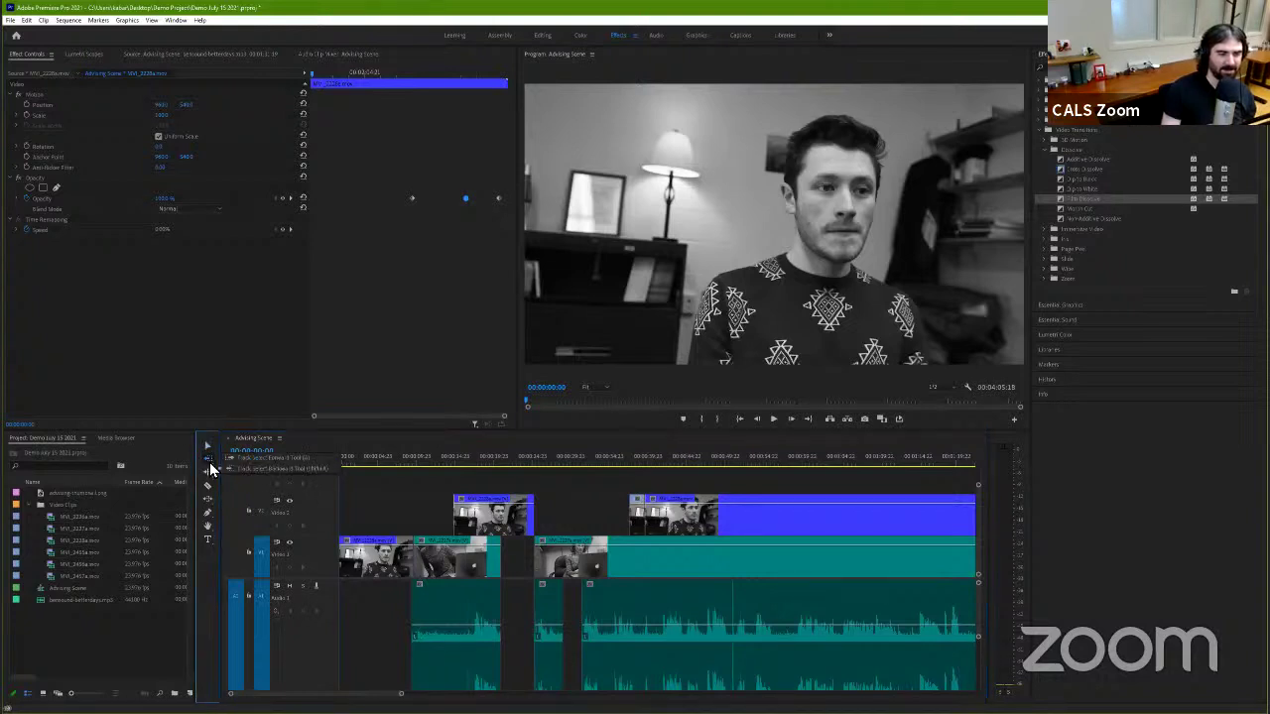
left_click(263, 456)
left_click(404, 560)
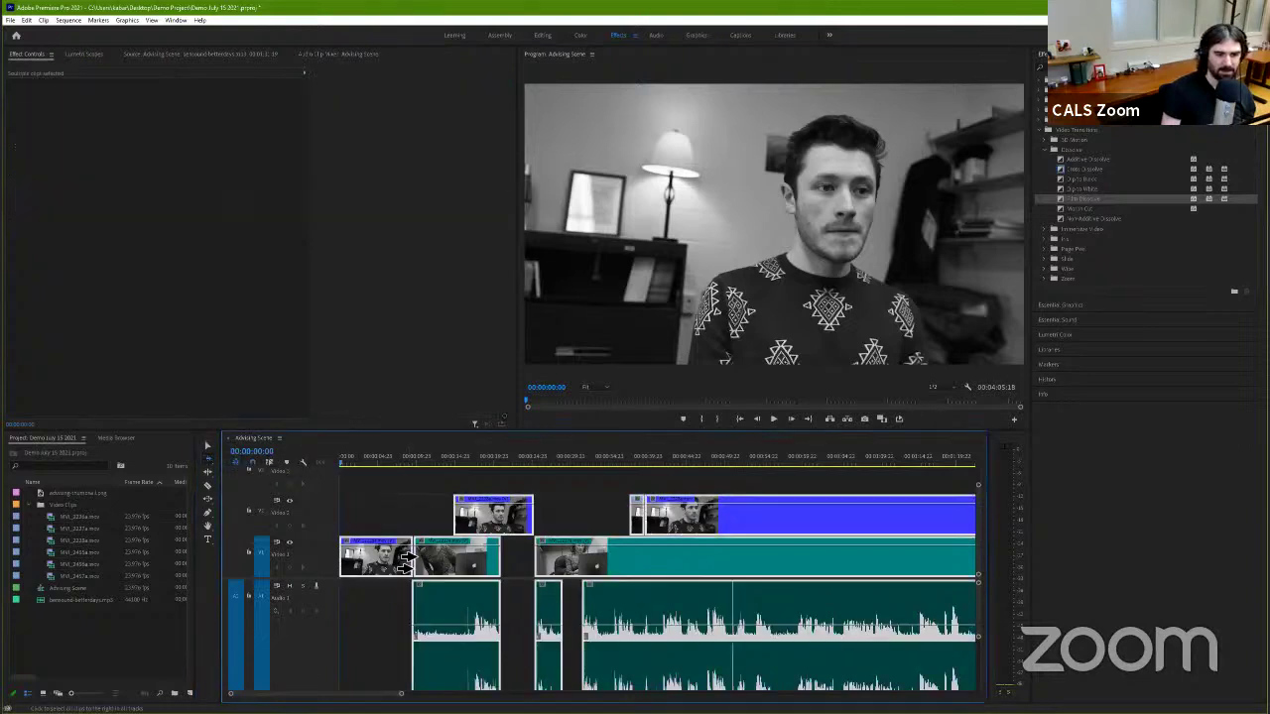
left_click_drag(404, 561, 382, 585)
key("ctrl+z")
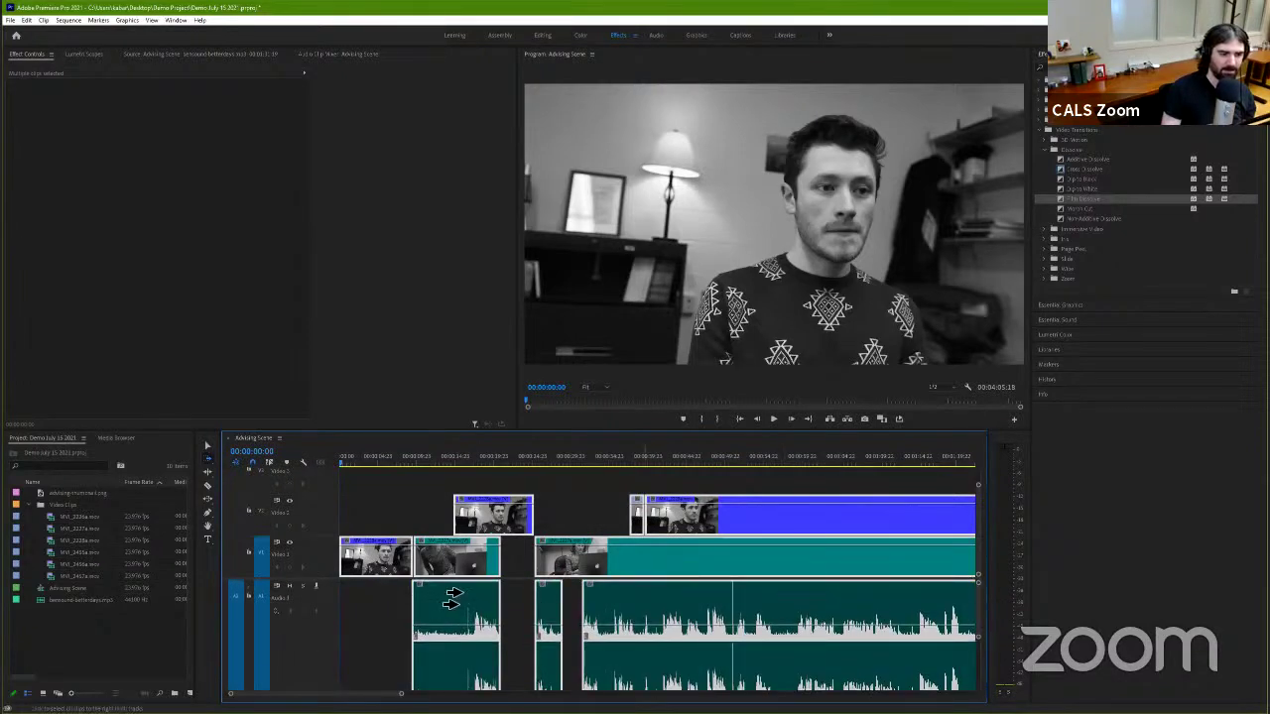
left_click(208, 445)
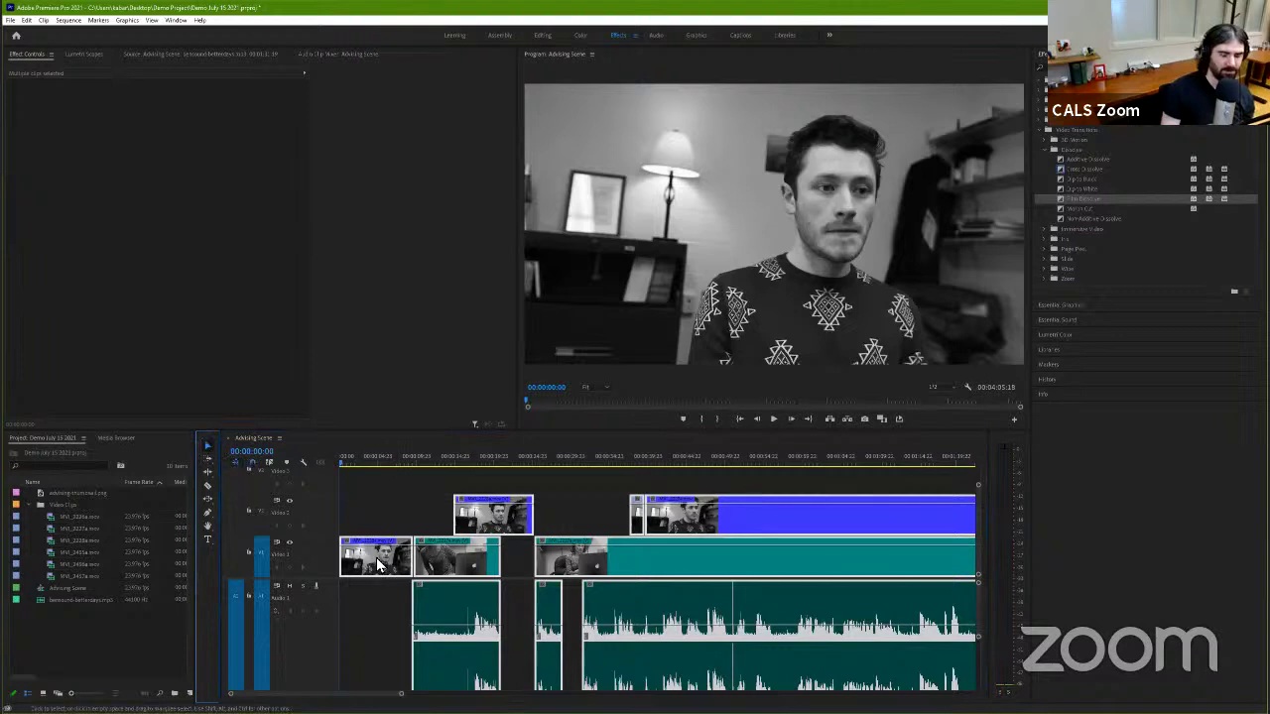
left_click(380, 564)
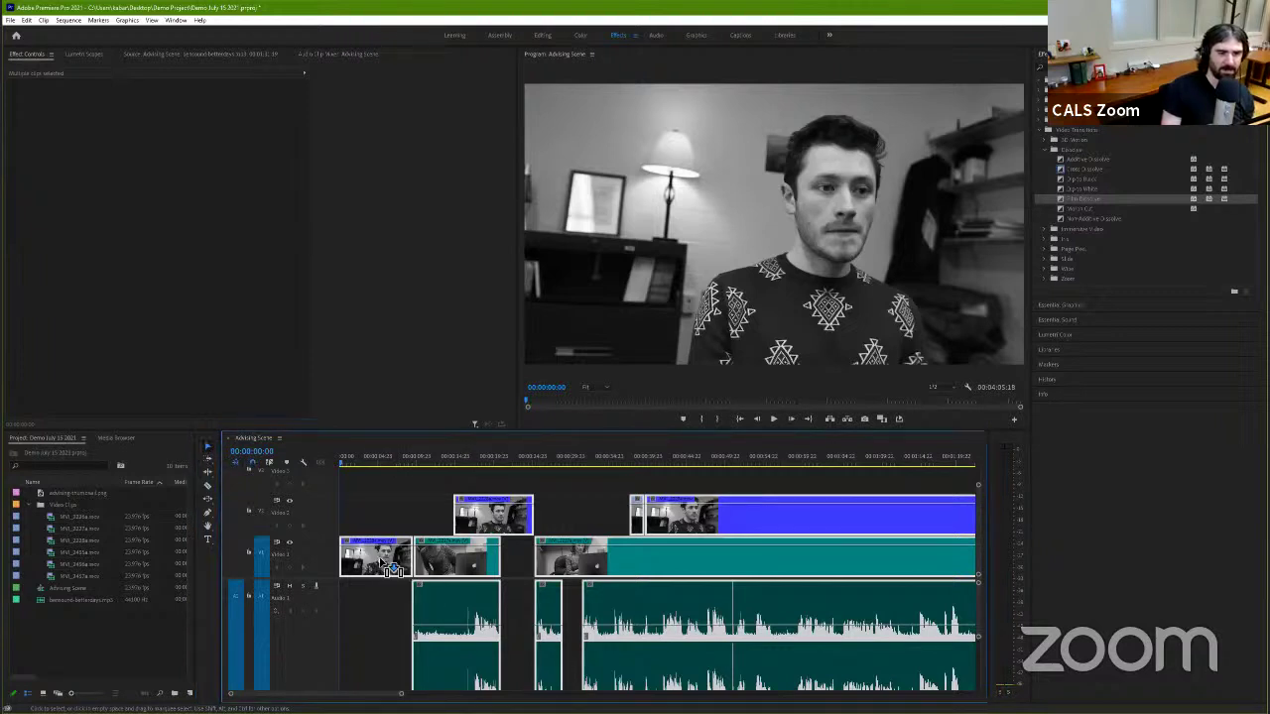
left_click_drag(391, 568, 512, 567)
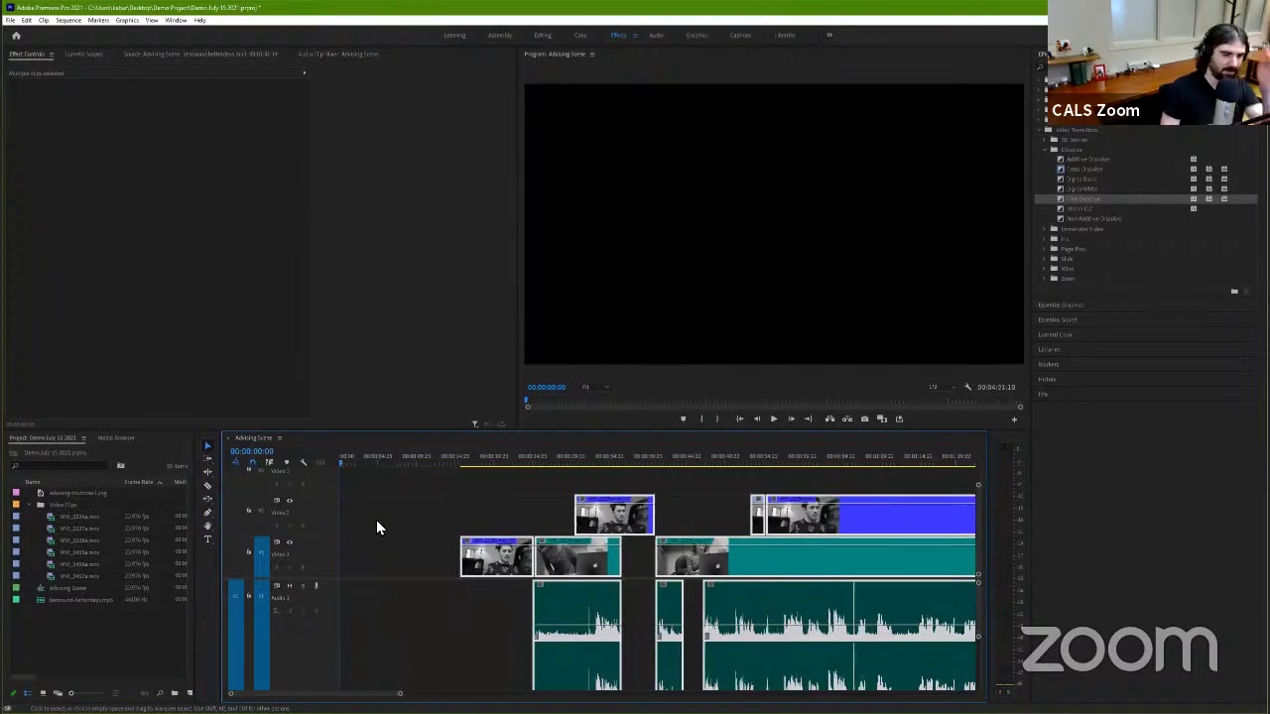
Step: Place the Advising thumbnail.png title image into the empty gap at the timeline start and review it
left_click(76, 496)
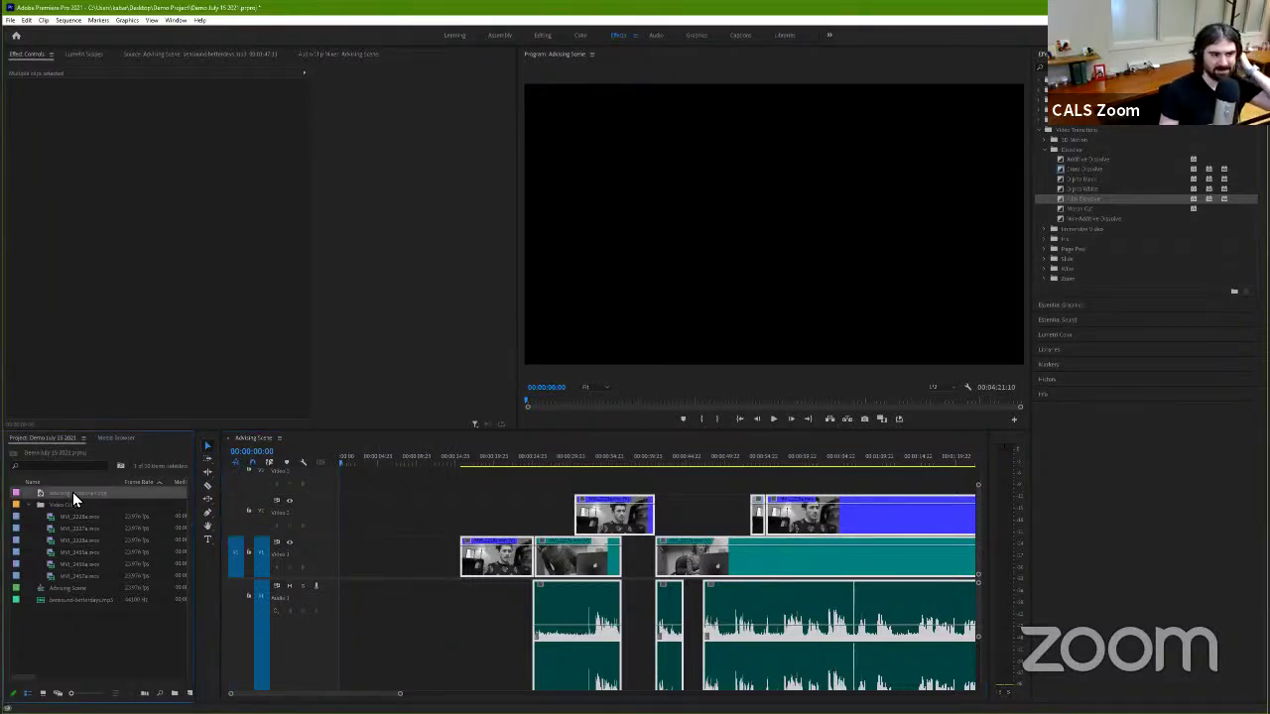
mouse_move(76, 493)
left_mouse_down()
mouse_move(349, 572)
mouse_move(331, 571)
left_mouse_up()
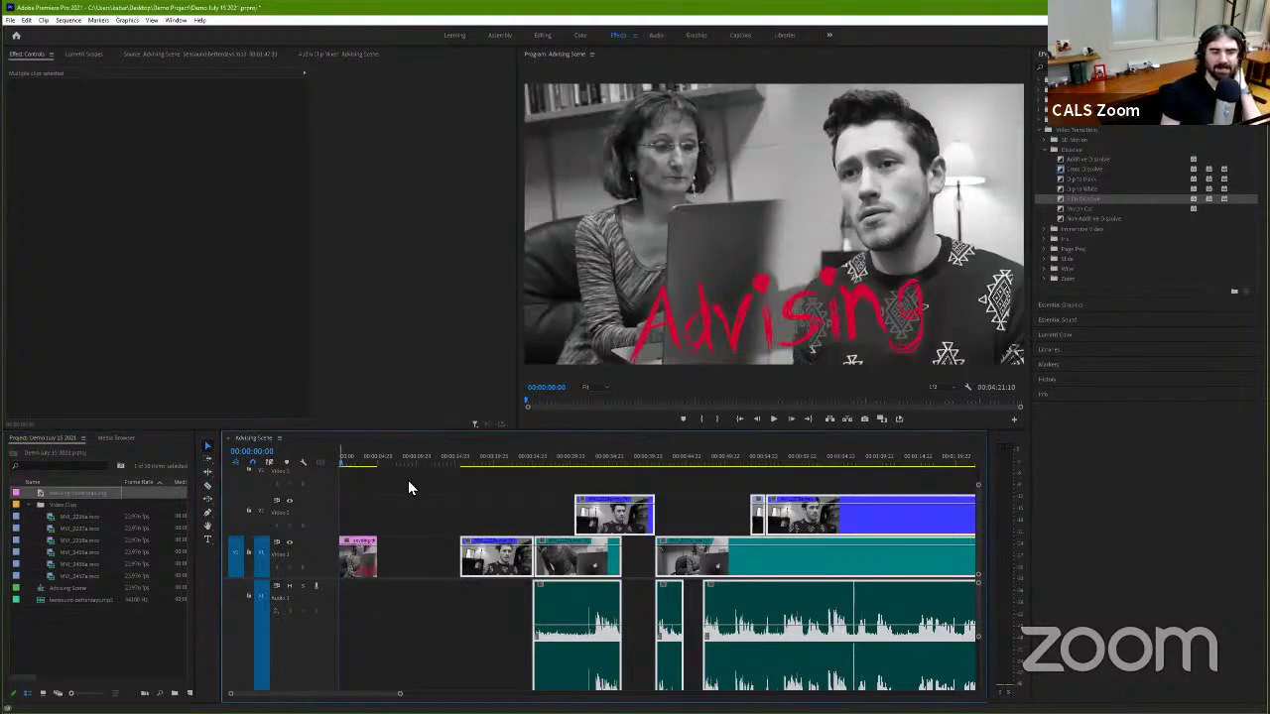
mouse_move(373, 469)
left_mouse_down()
mouse_move(384, 466)
mouse_move(360, 468)
left_mouse_up()
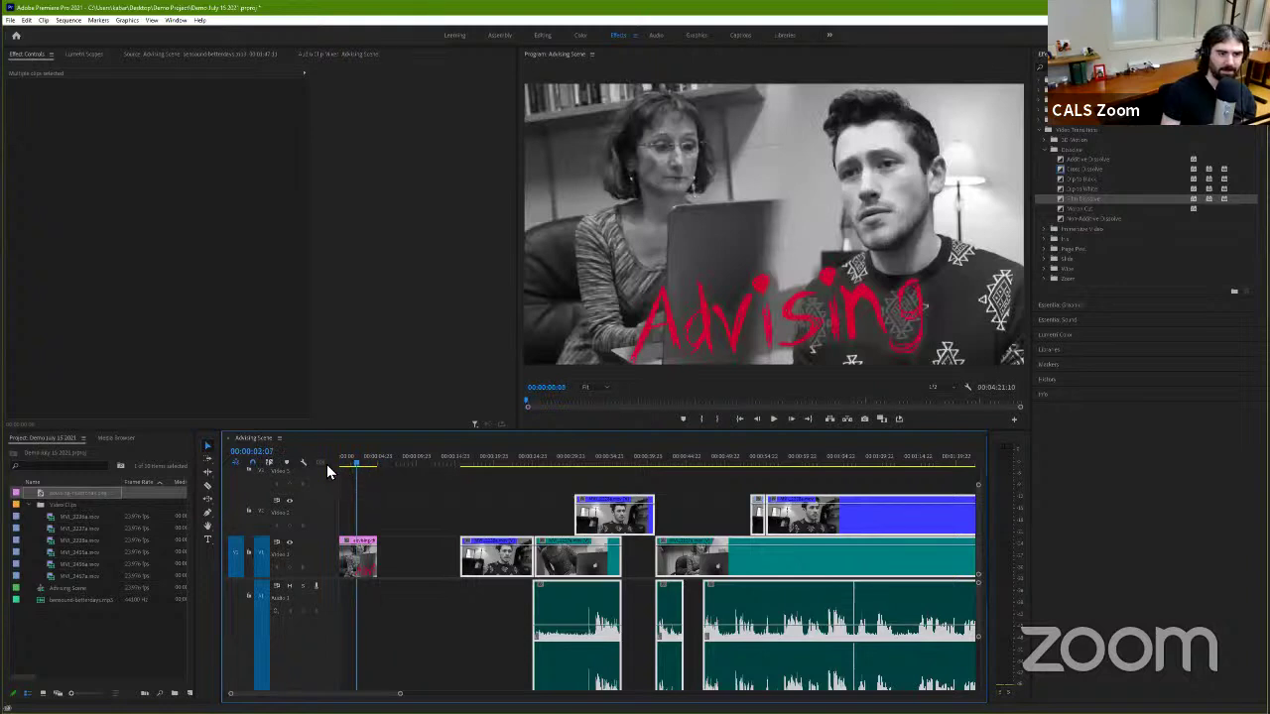
key("Home")
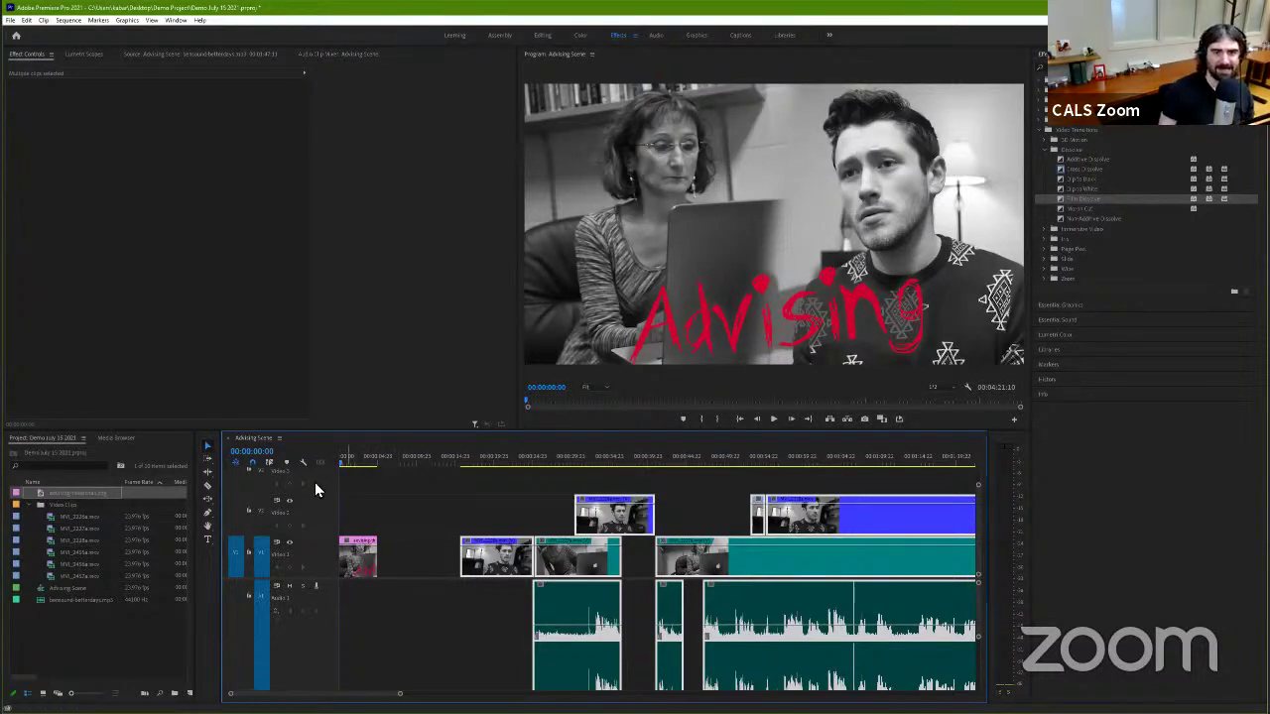
Step: Move the title image up to Video 2, play the opening, and shorten it to a brief clip
left_click(360, 558)
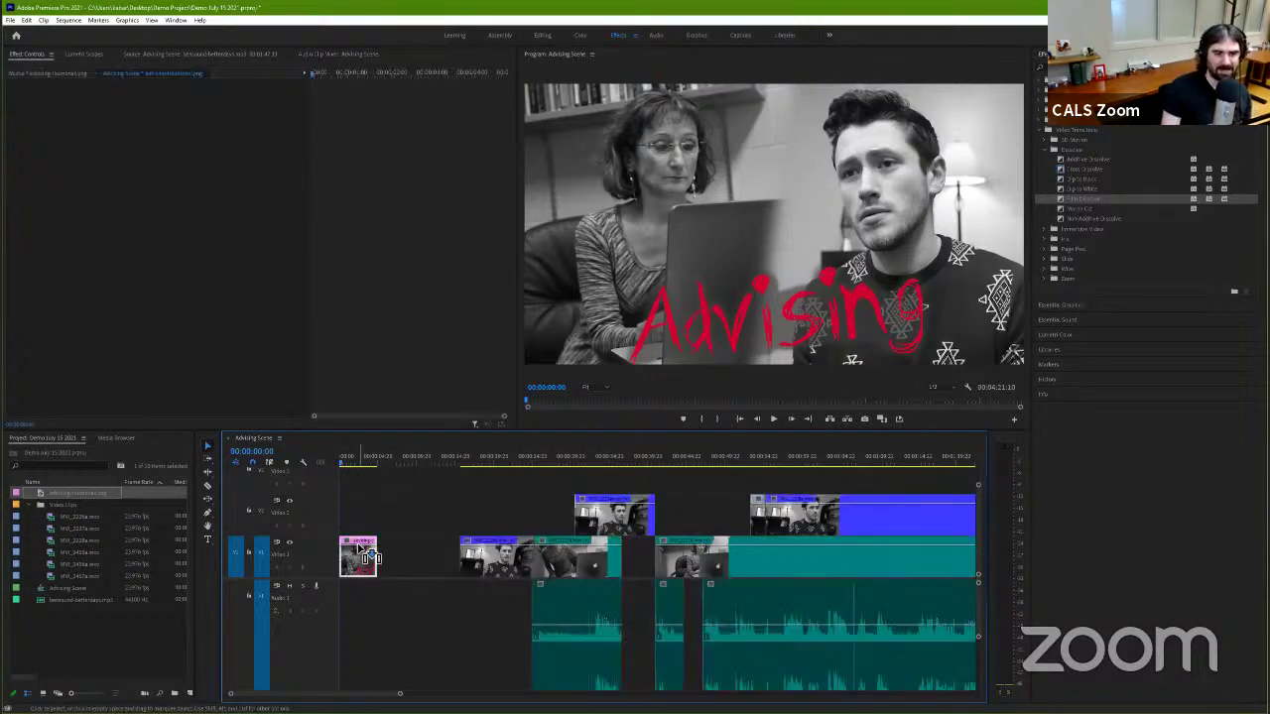
mouse_move(360, 557)
left_mouse_down()
mouse_move(365, 516)
mouse_move(444, 525)
mouse_move(422, 525)
left_mouse_up()
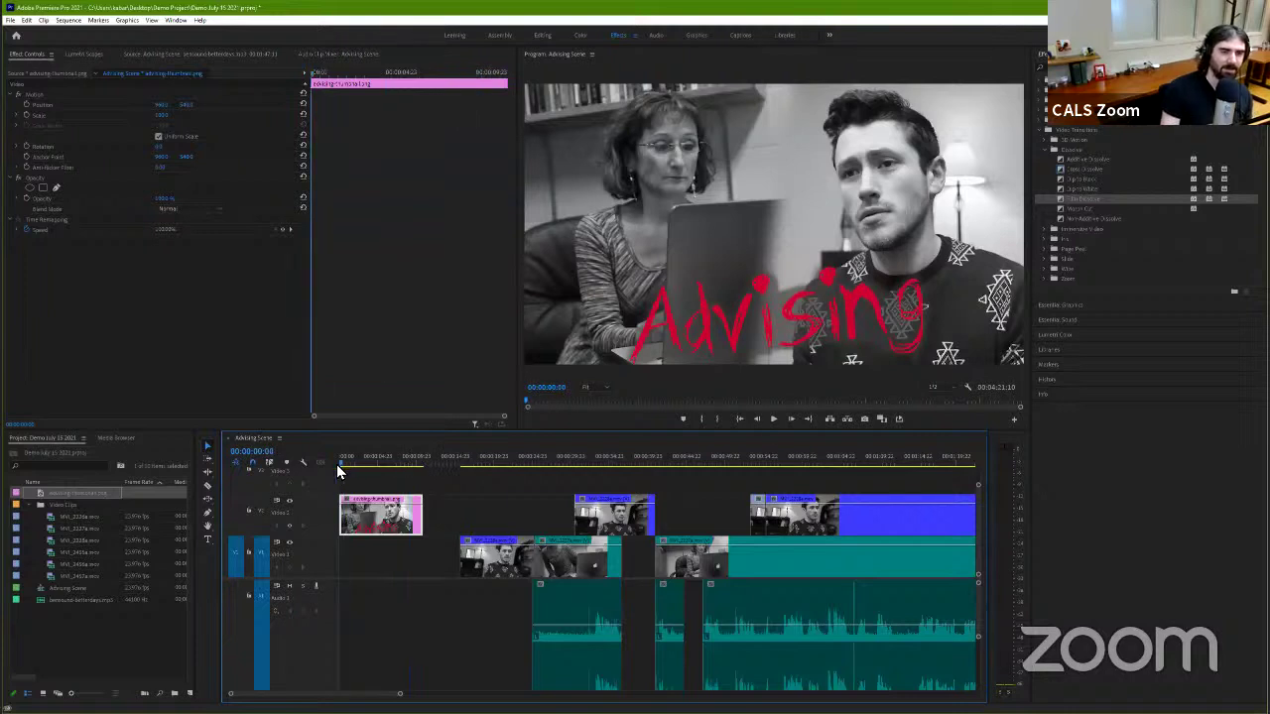
key("space")
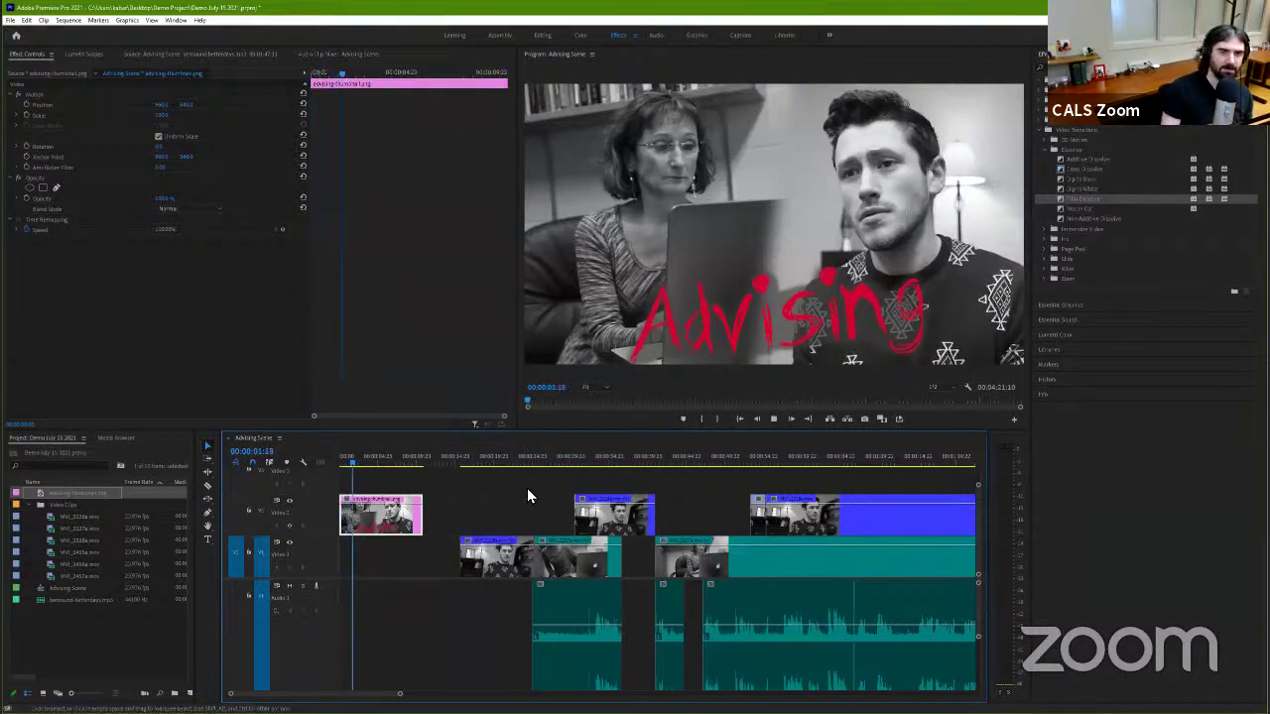
left_click_drag(421, 513, 352, 517)
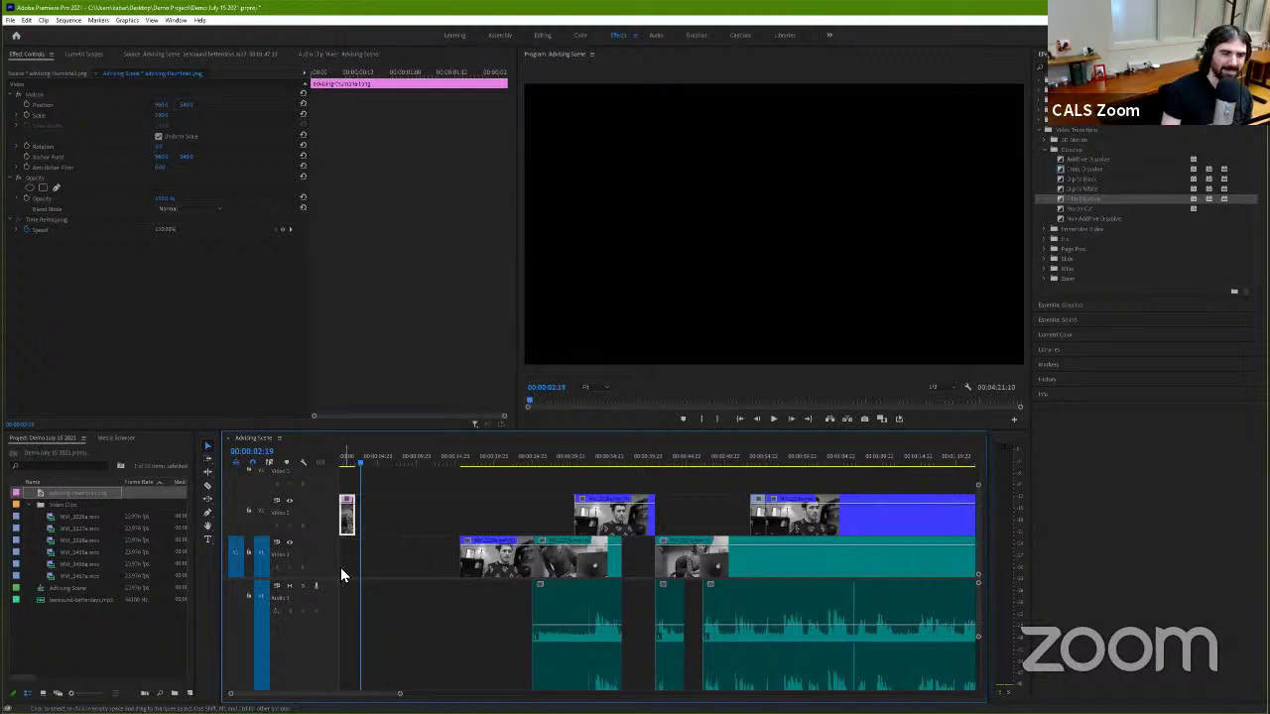
Step: Move the shortened title image down to Video 1 and select the scene clips following it
left_click_drag(346, 515, 340, 573)
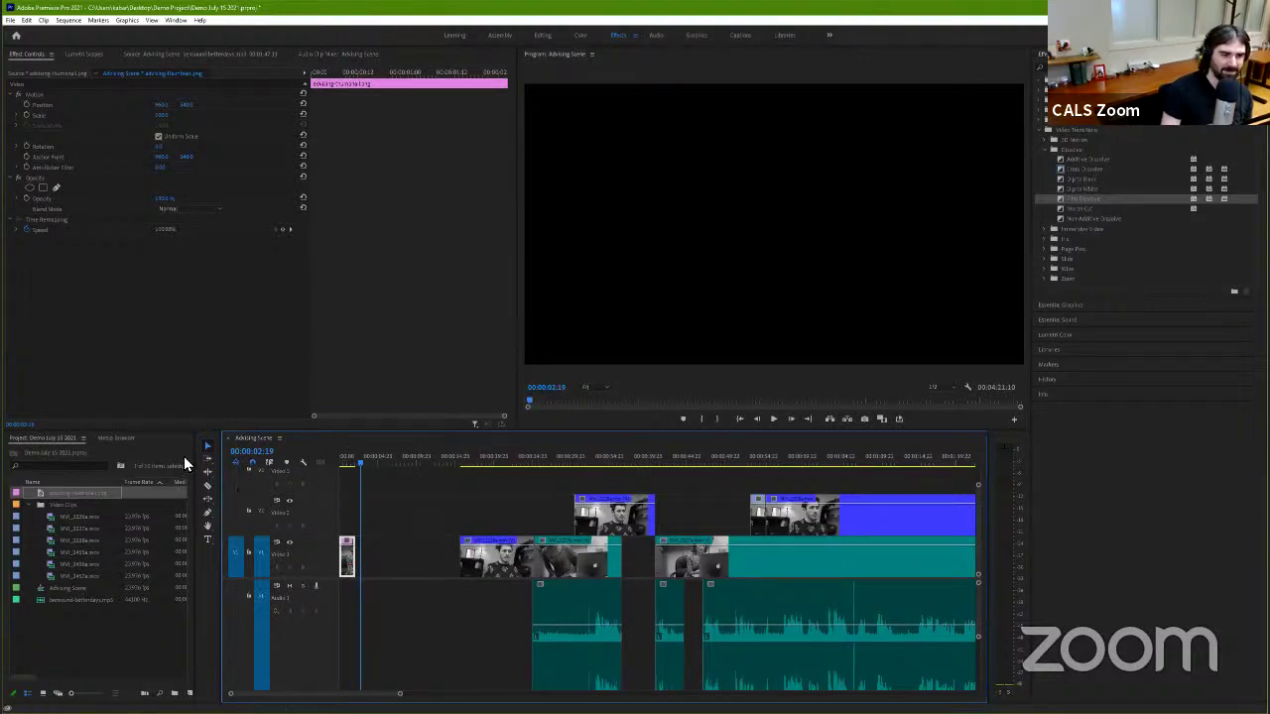
left_click(209, 465)
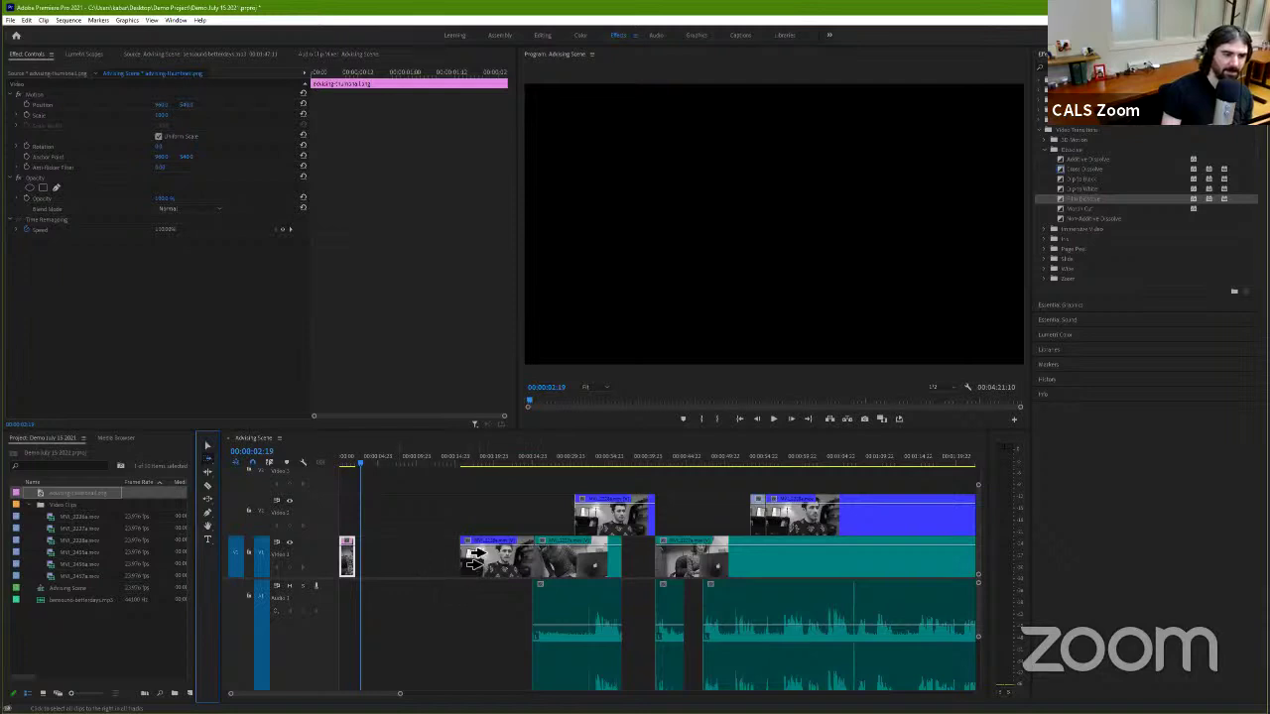
left_click(470, 557)
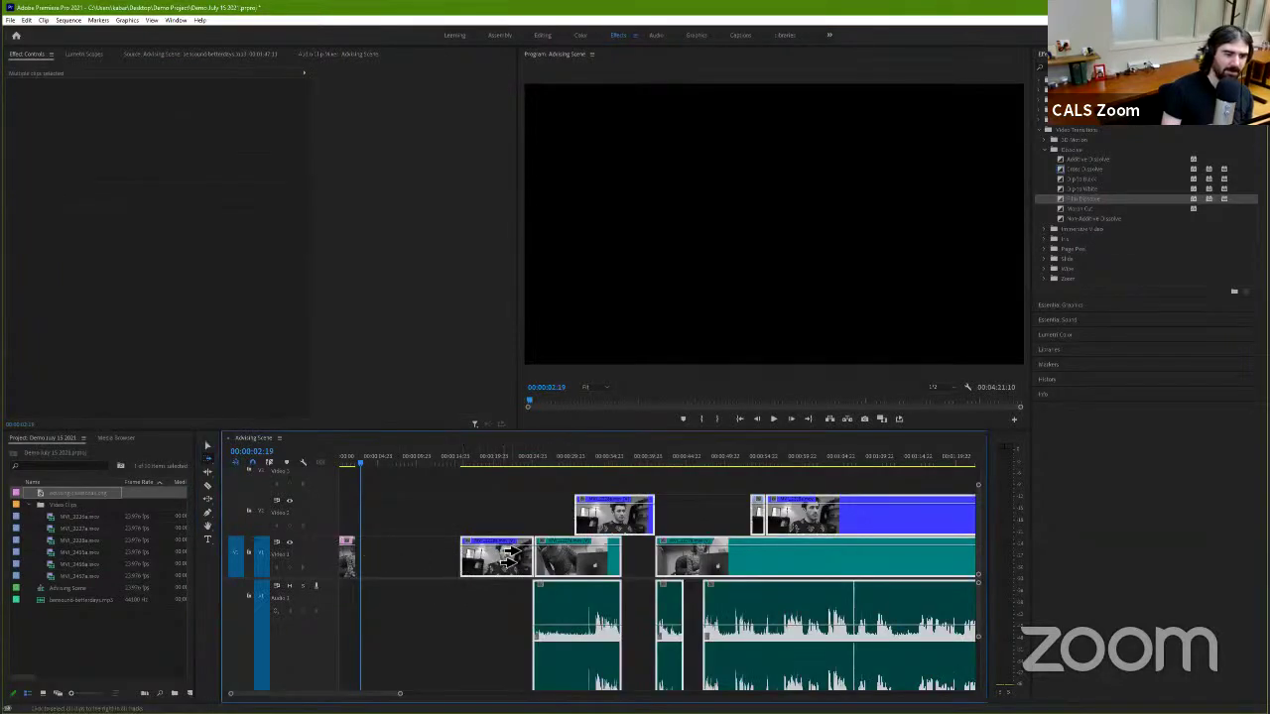
left_click(206, 447)
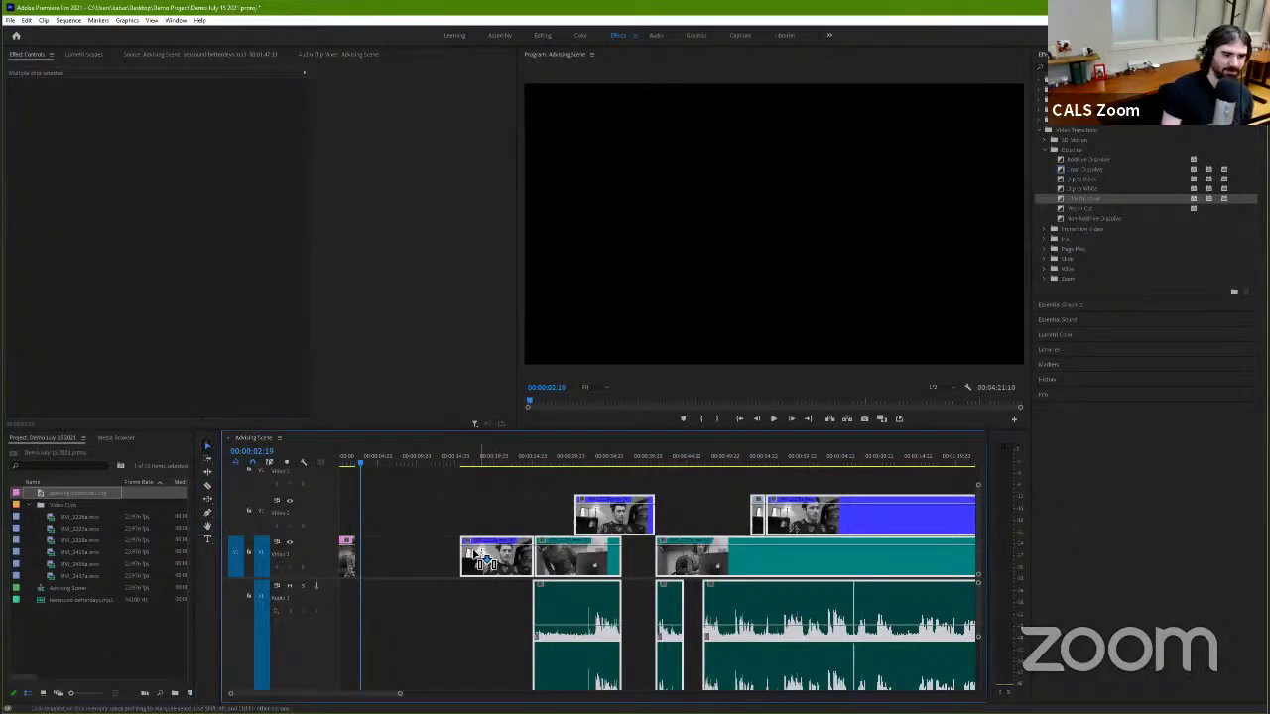
Step: Ripple-delete the empty gap before the first scene clip and play from the title into the scene
left_click(389, 562)
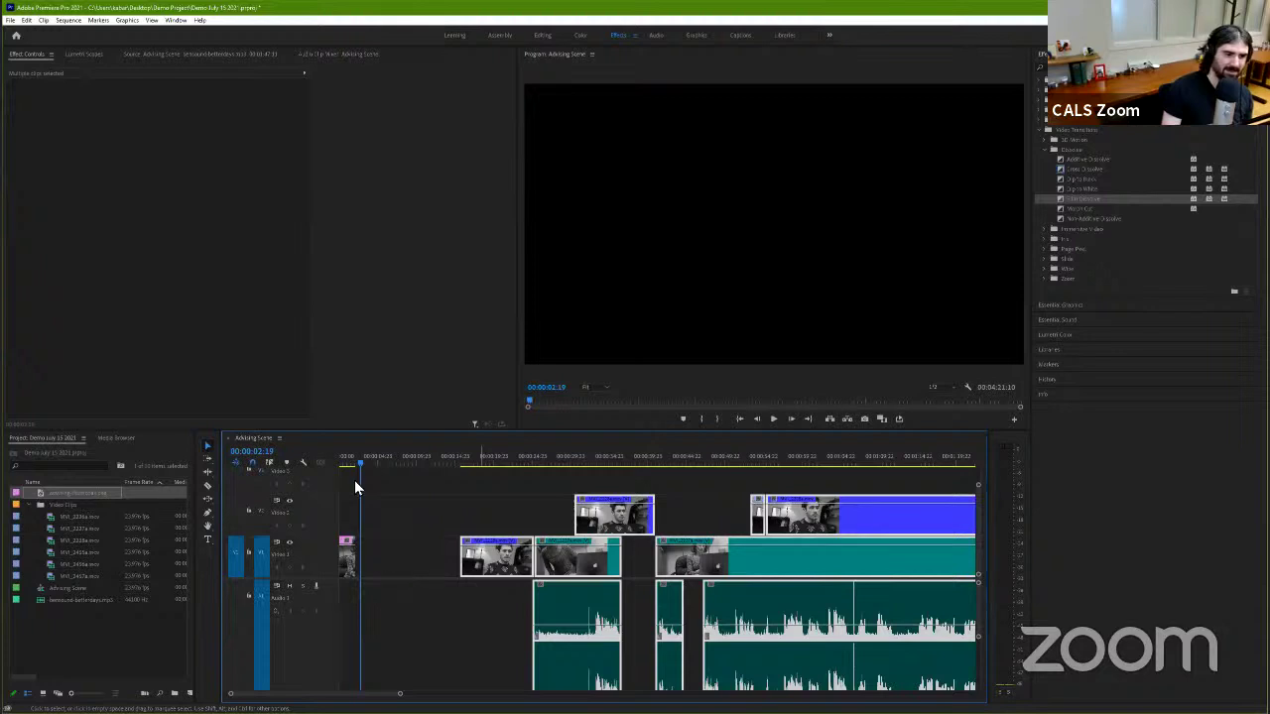
key("Delete")
left_click_drag(358, 458, 348, 462)
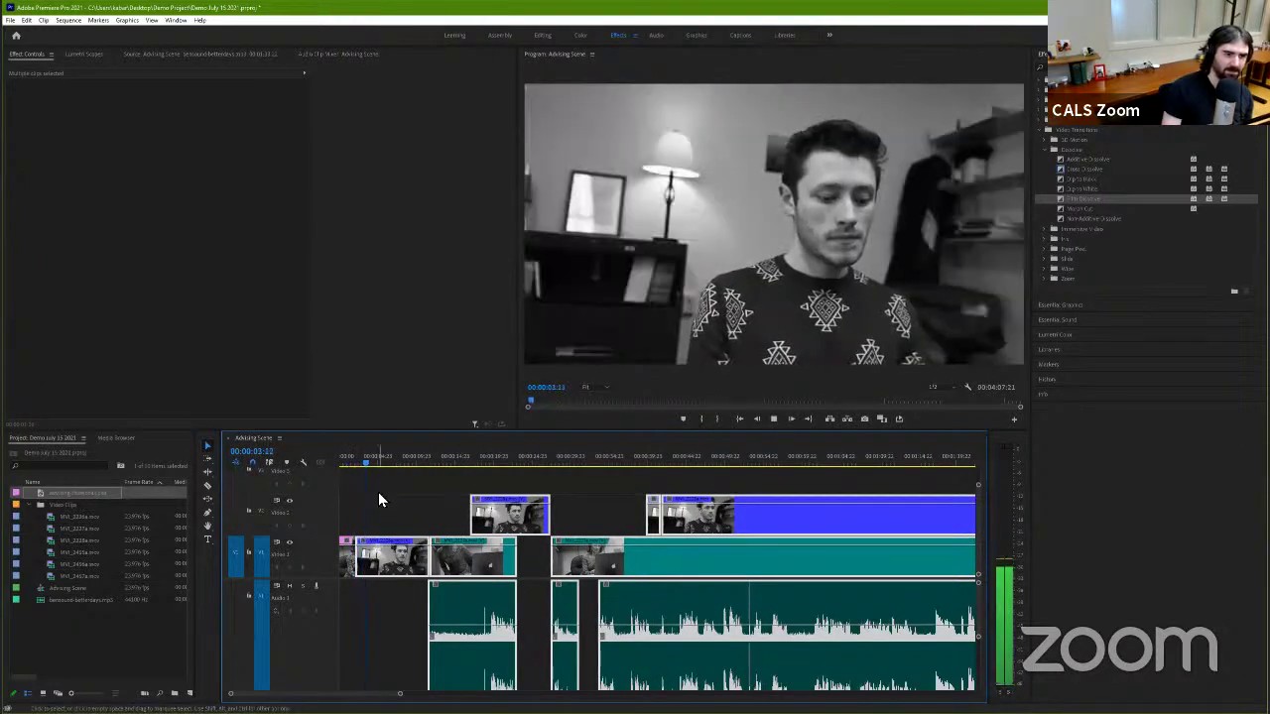
key("space")
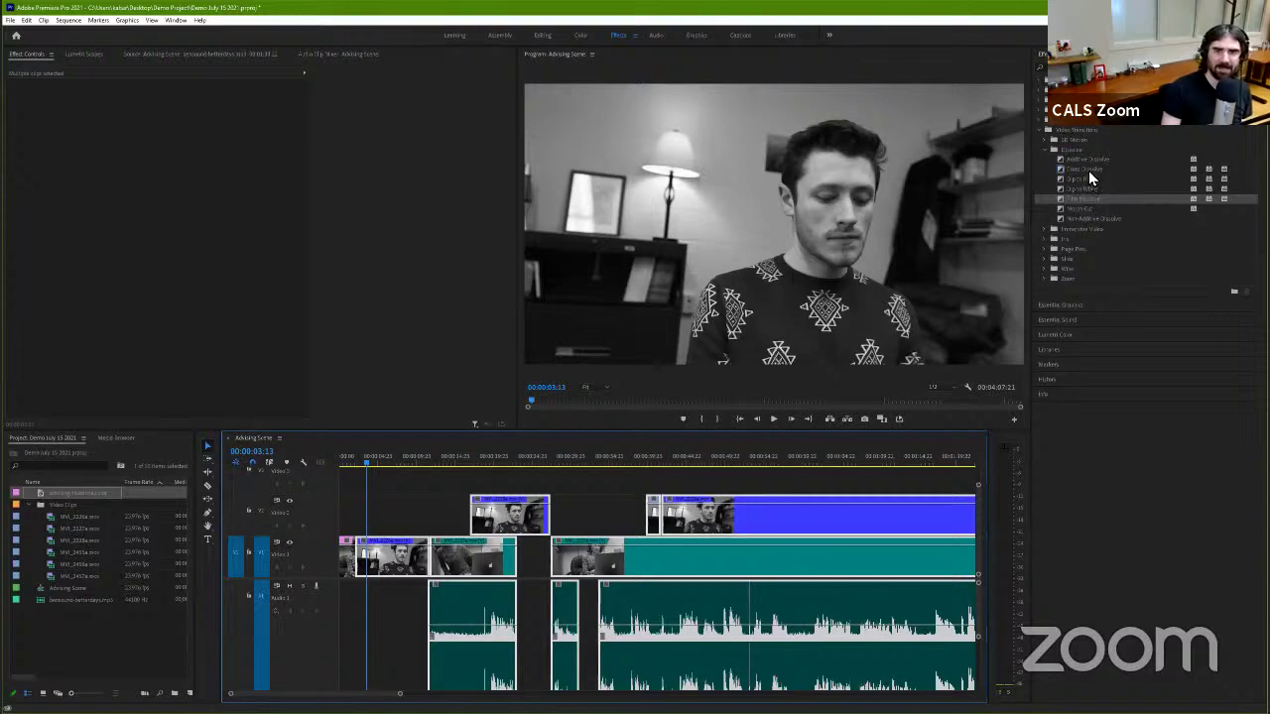
Step: Apply a Cross Dissolve between the title image and the first scene clip
left_click(1088, 171)
mouse_move(1089, 171)
left_mouse_down()
mouse_move(555, 403)
mouse_move(362, 575)
left_mouse_up()
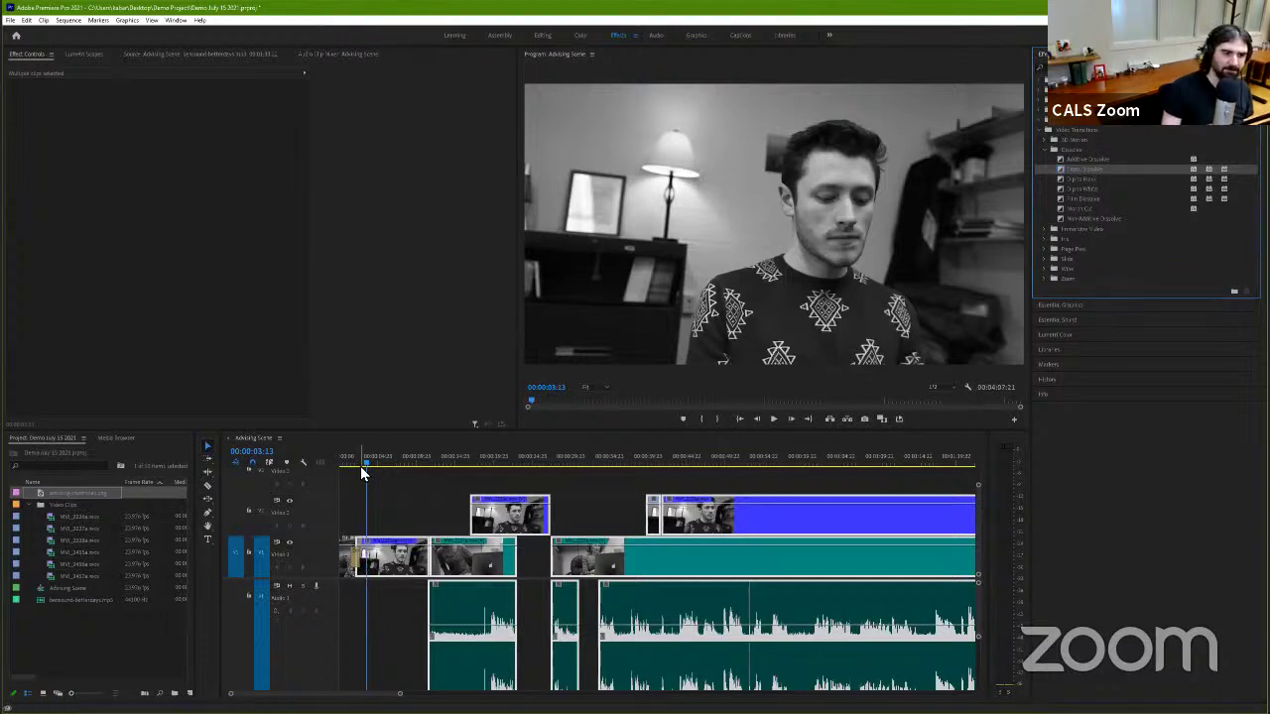
left_click(360, 466)
left_click(346, 466)
Step: Preview the dissolve, then move the playhead to the final frame of the sequence
key("space")
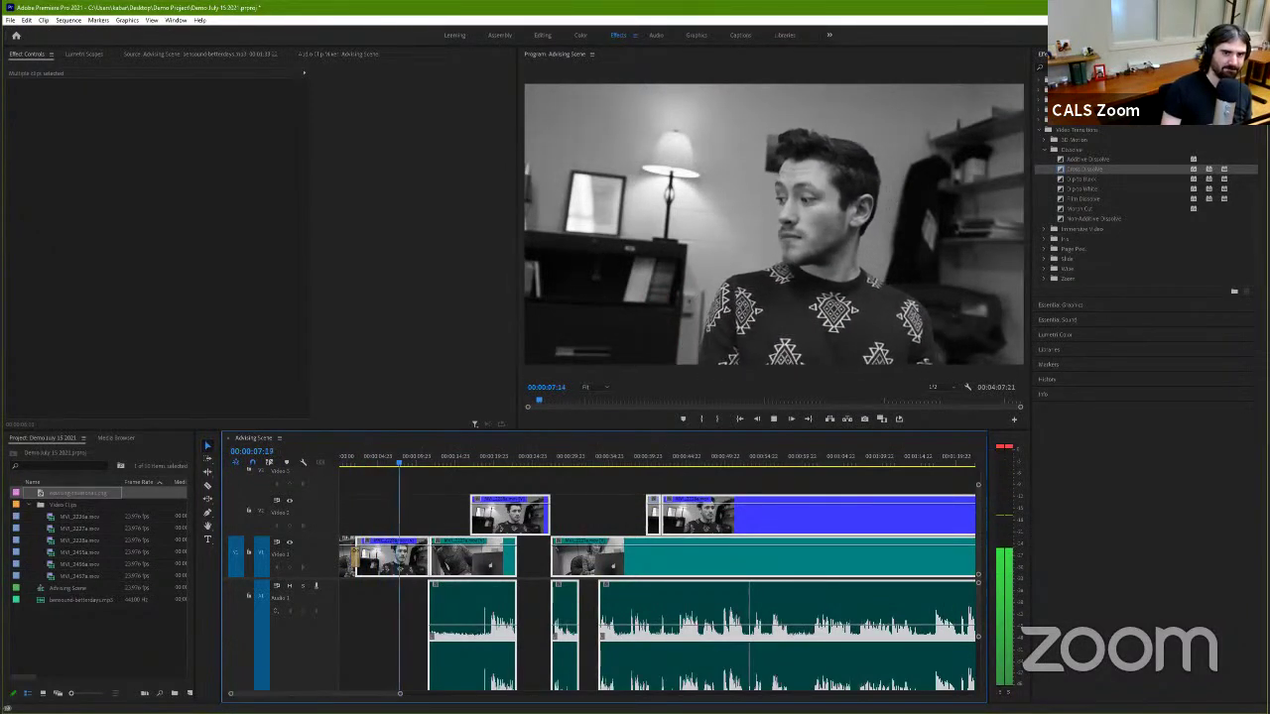
key("space")
scroll(654, 595, "down", 5)
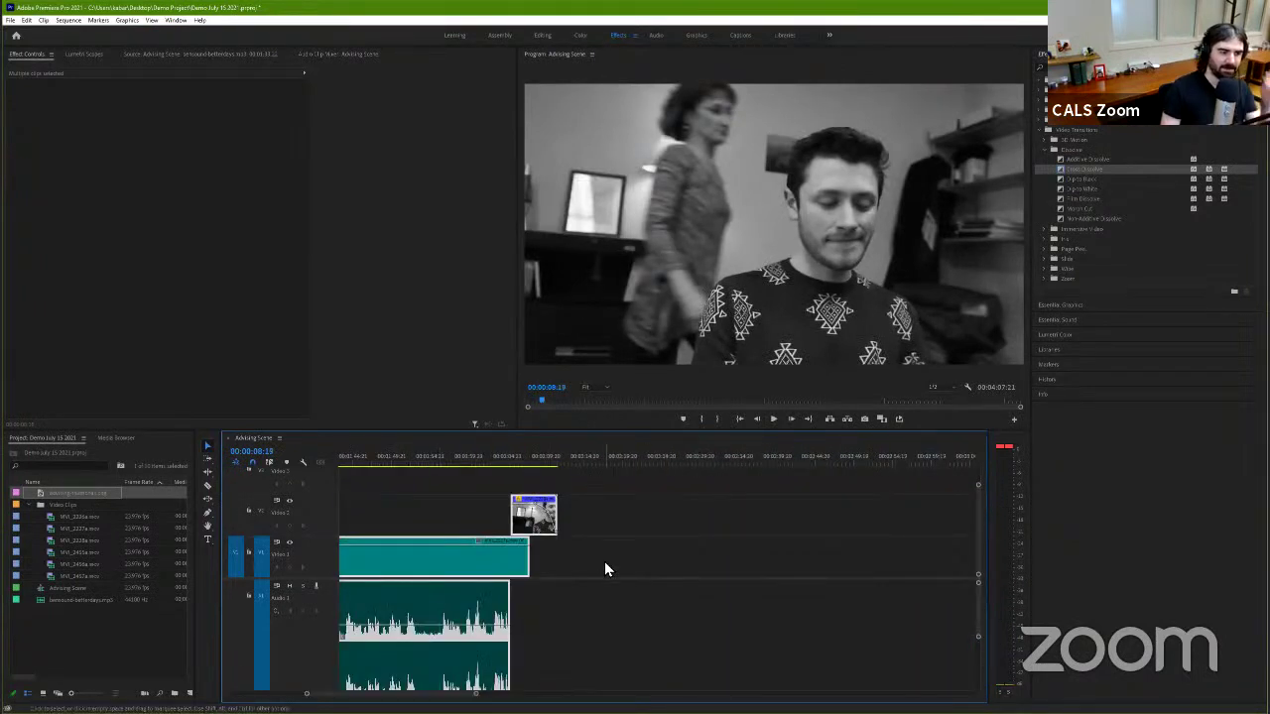
mouse_move(554, 460)
left_mouse_down()
mouse_move(539, 463)
mouse_move(541, 480)
left_mouse_up()
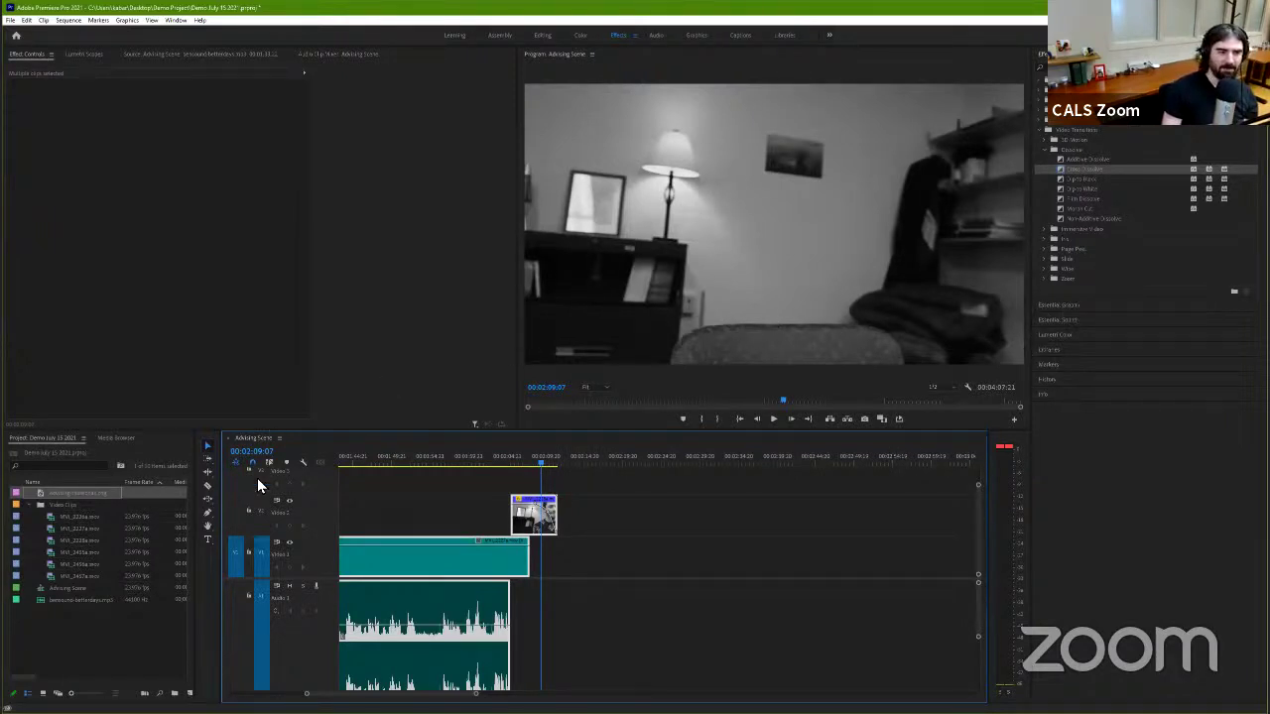
Step: Add a text title on the last frame reading 'Music courtesy of bensound.com'
left_click(208, 542)
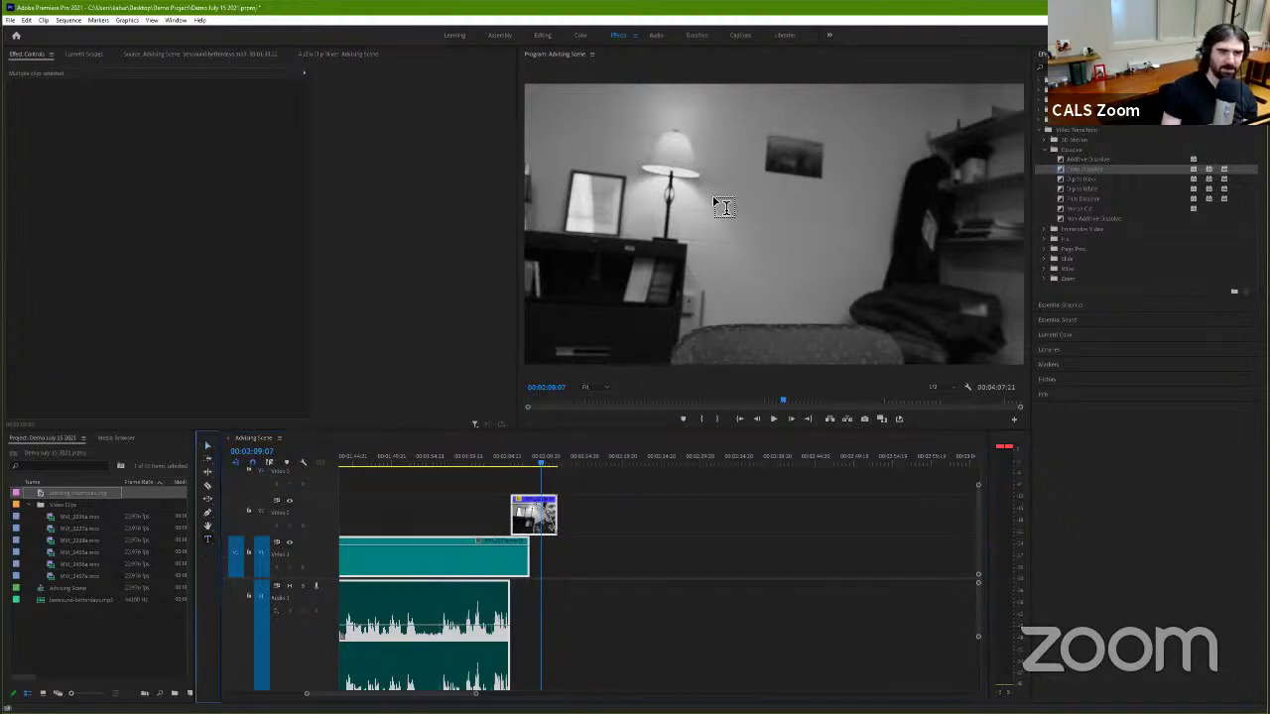
left_click(763, 217)
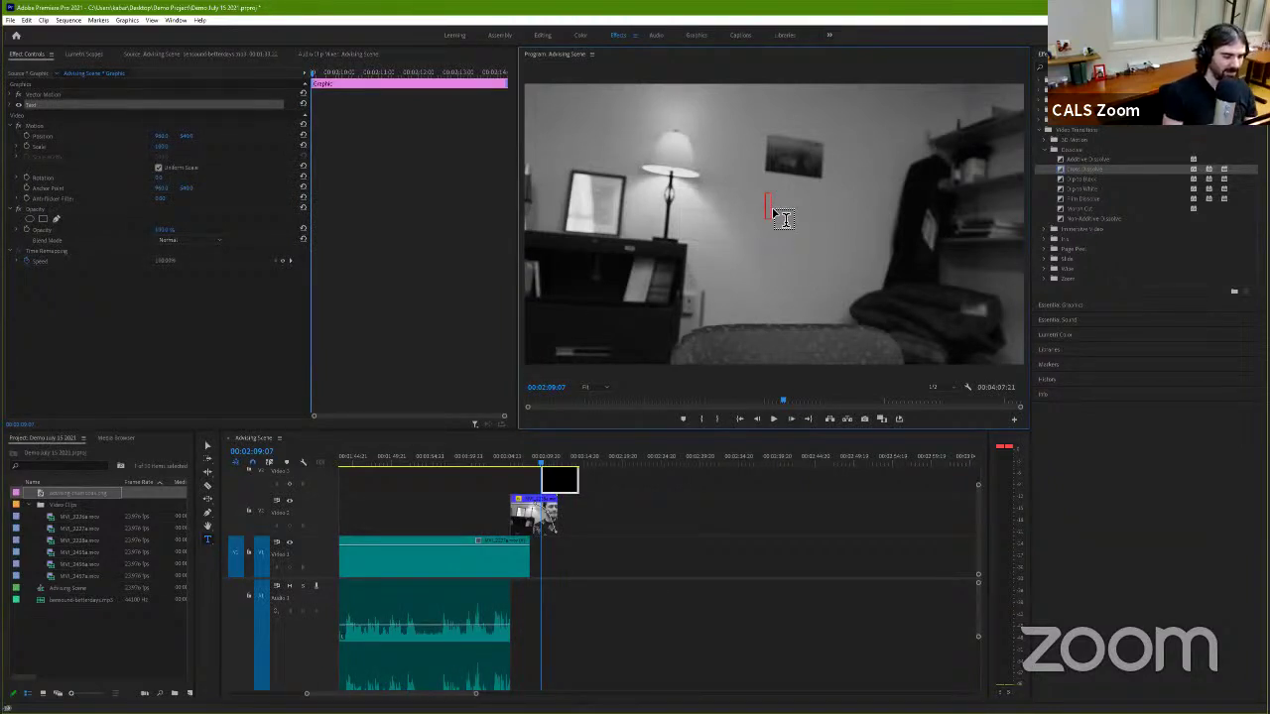
type("Musi")
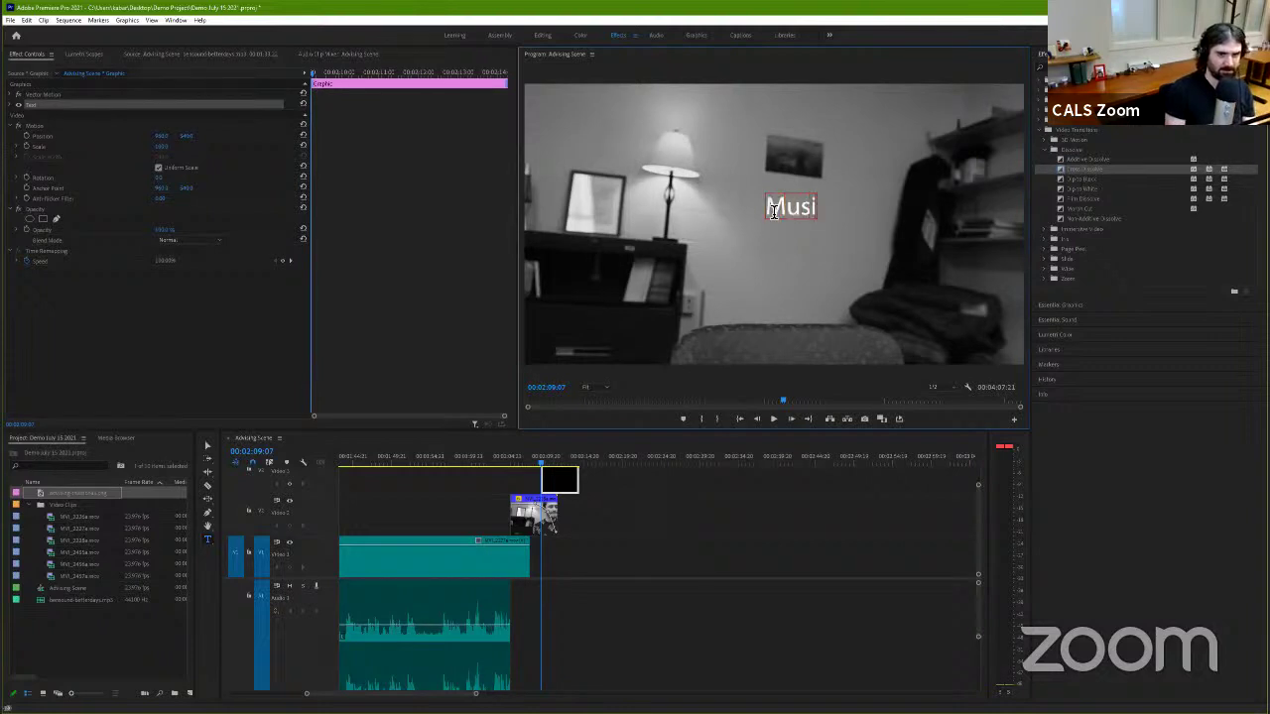
type("c courtes")
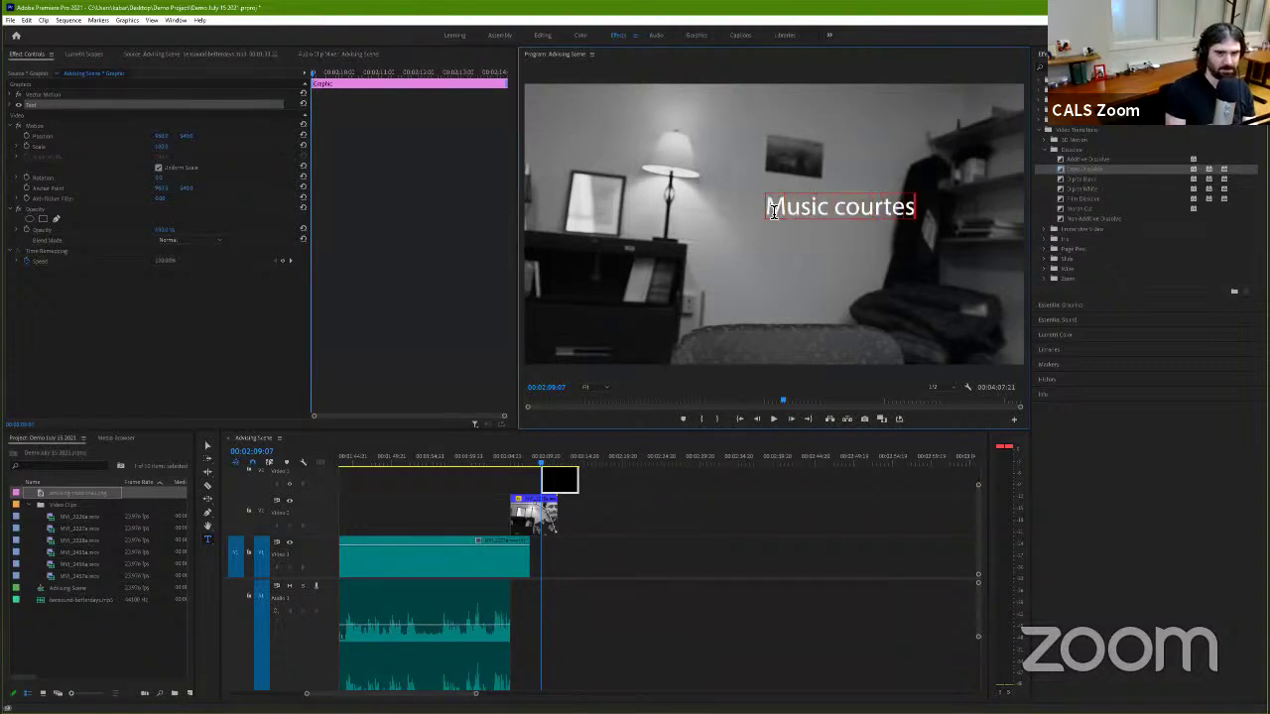
type("y of ben")
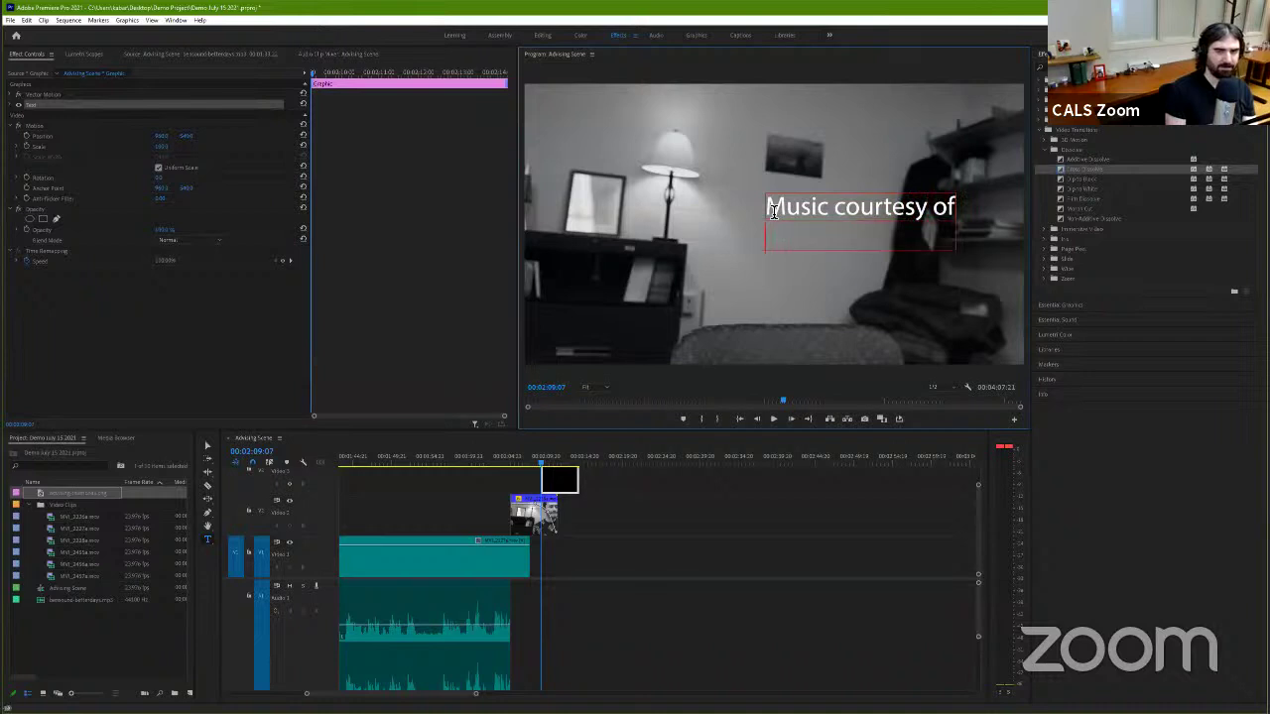
type("sou")
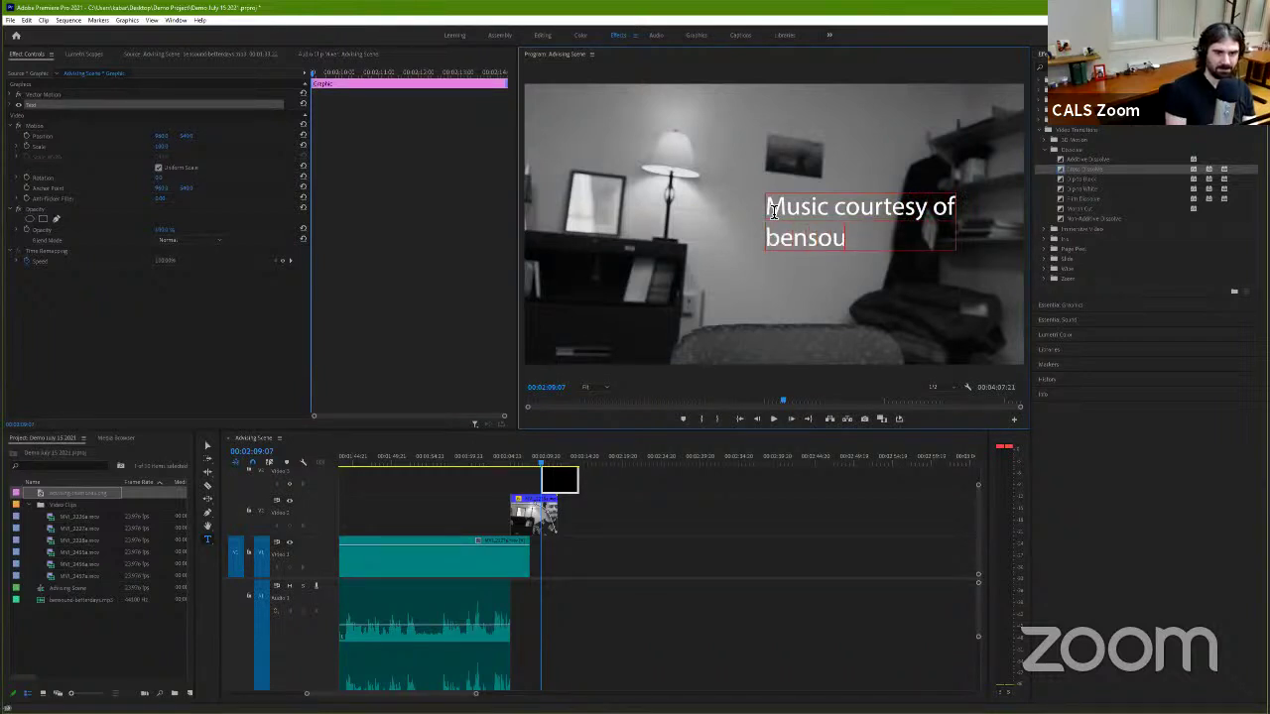
type("nd.com")
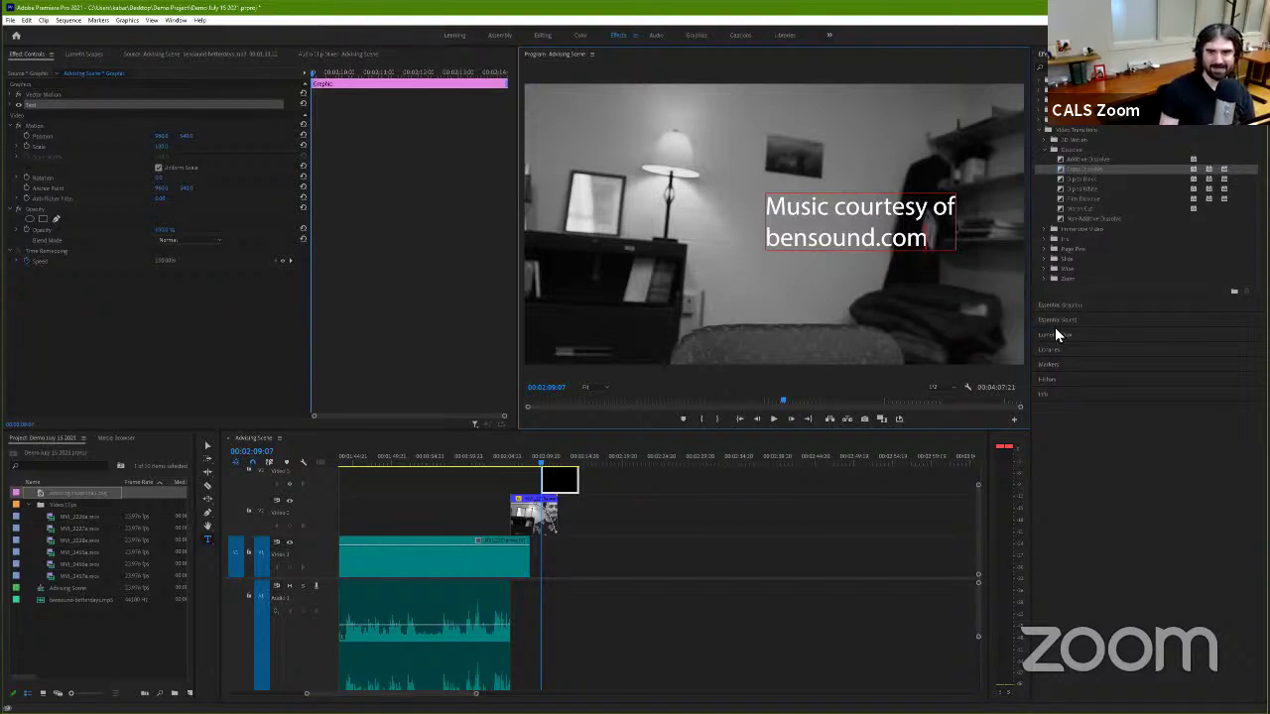
Step: In Essential Graphics, centre-align the bensound.com credit text and align it to the frame's horizontal centre
left_click(1076, 308)
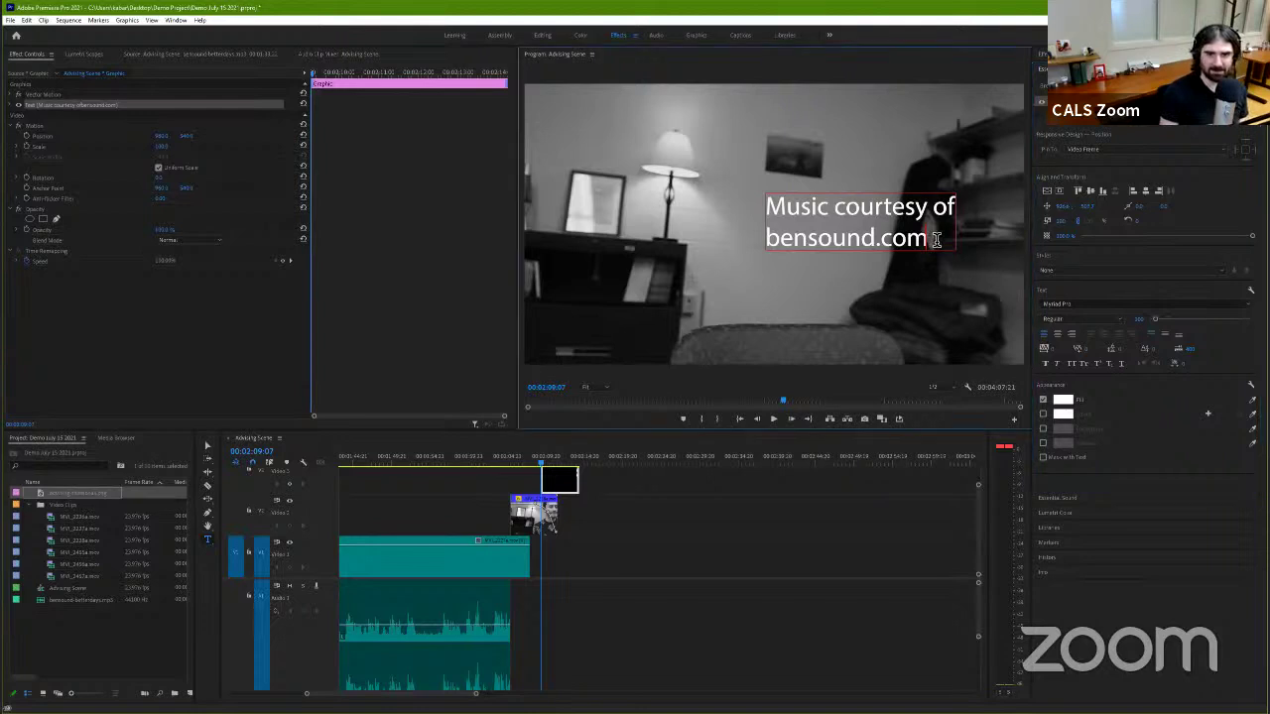
left_click_drag(931, 240, 807, 206)
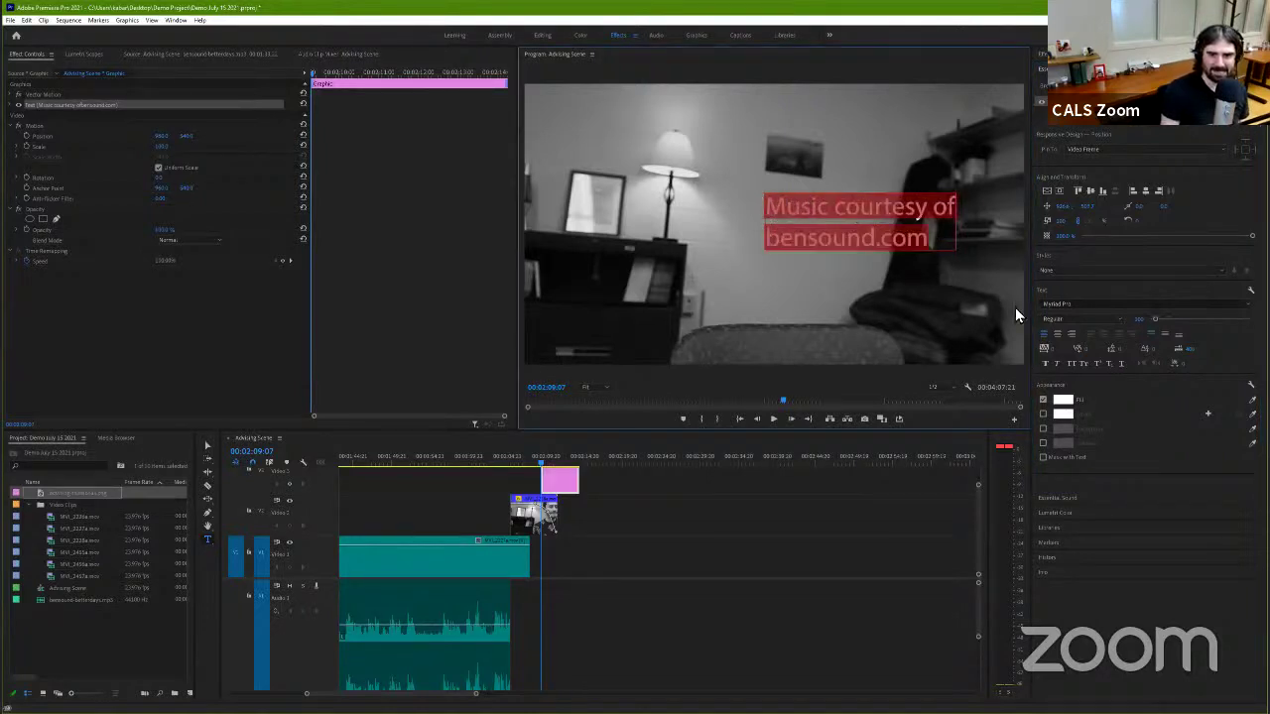
left_click(1058, 335)
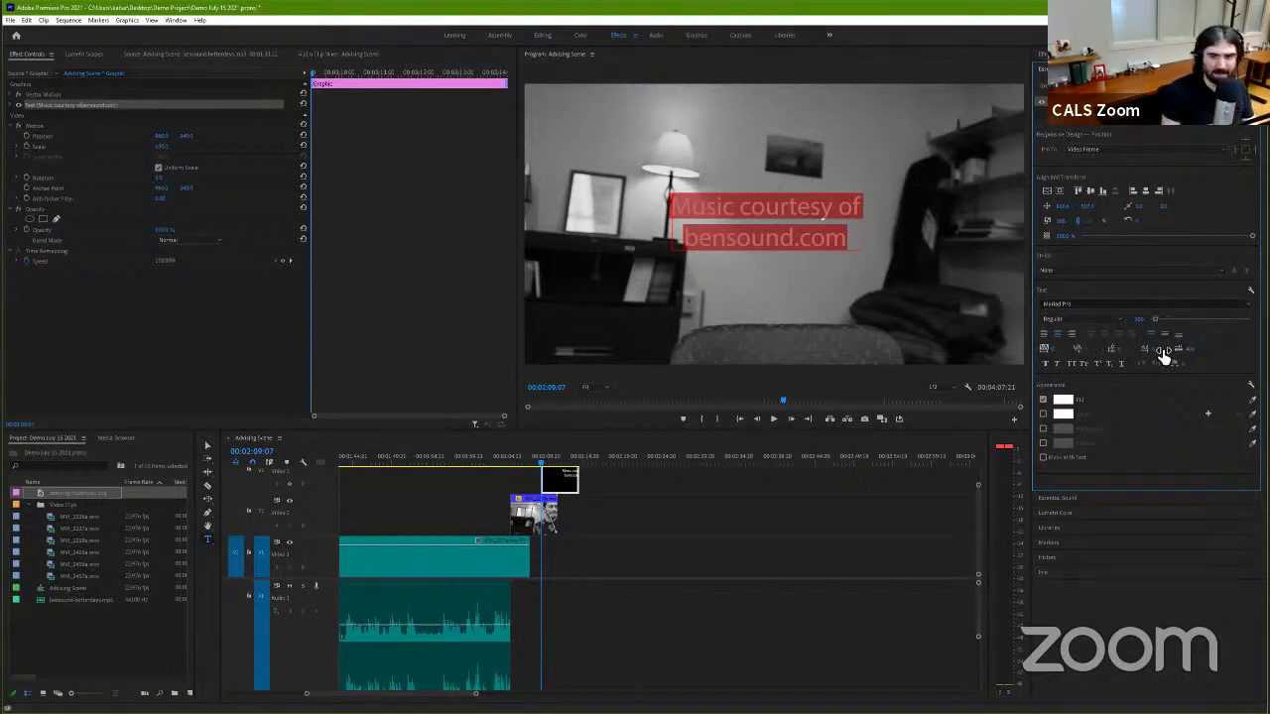
left_click(1059, 199)
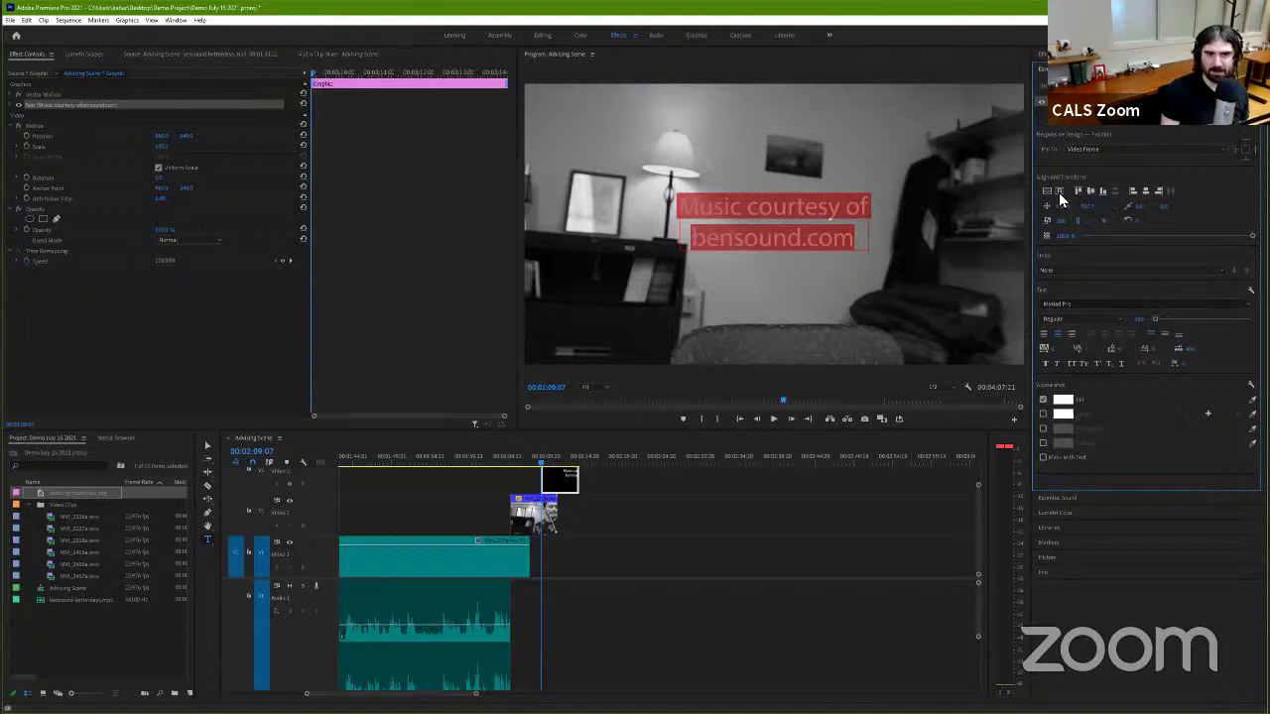
left_click(793, 256)
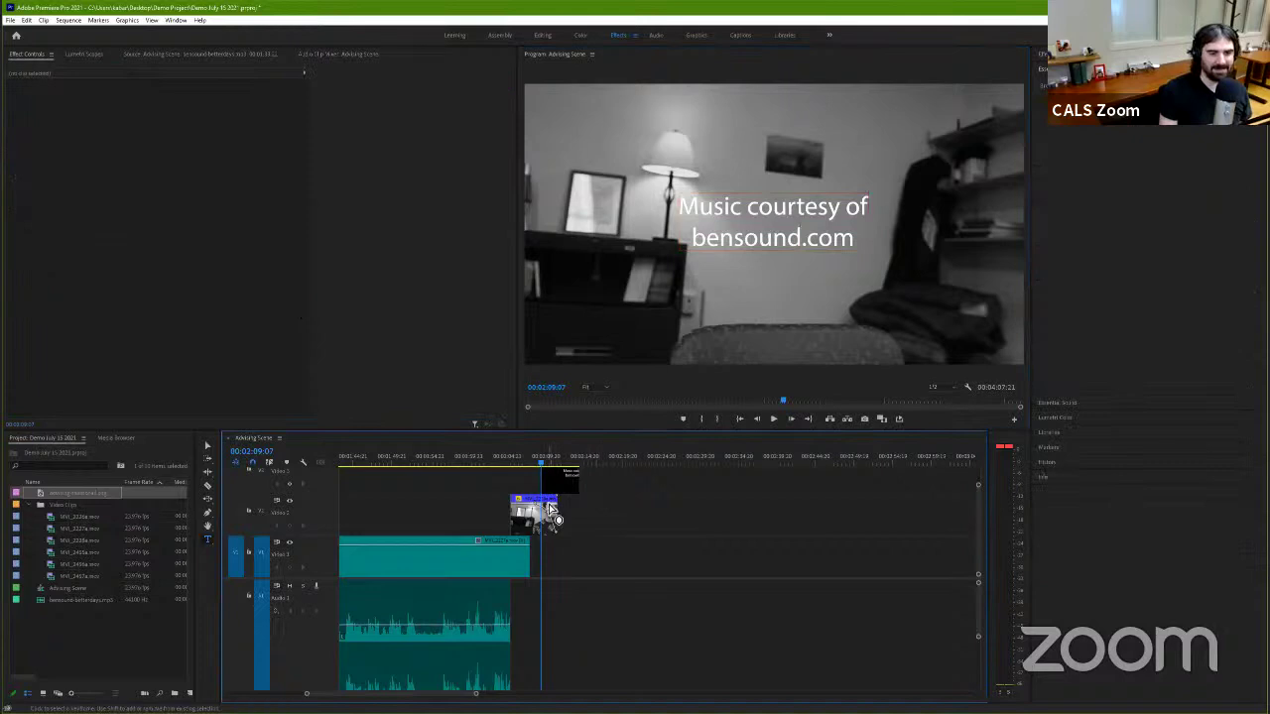
Step: Select the credit graphic and set a low starting Opacity keyframe in Effect Controls
left_click(547, 516)
left_click(552, 480)
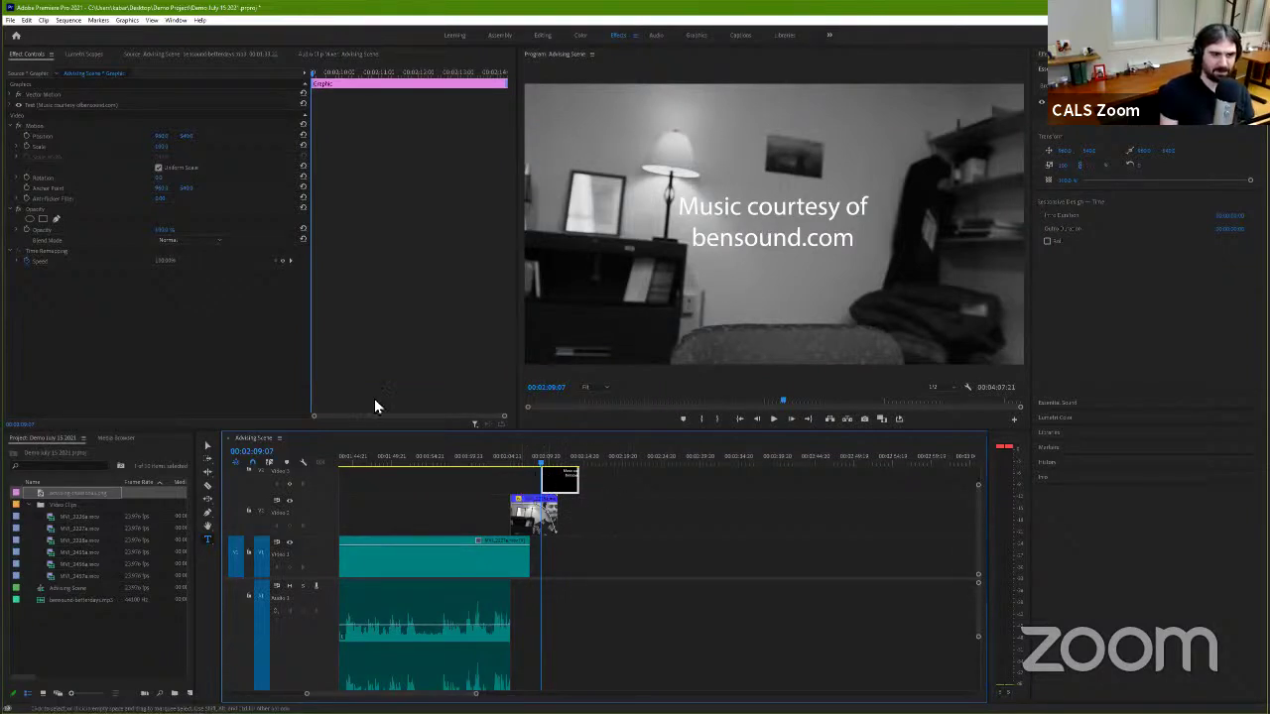
left_click(30, 230)
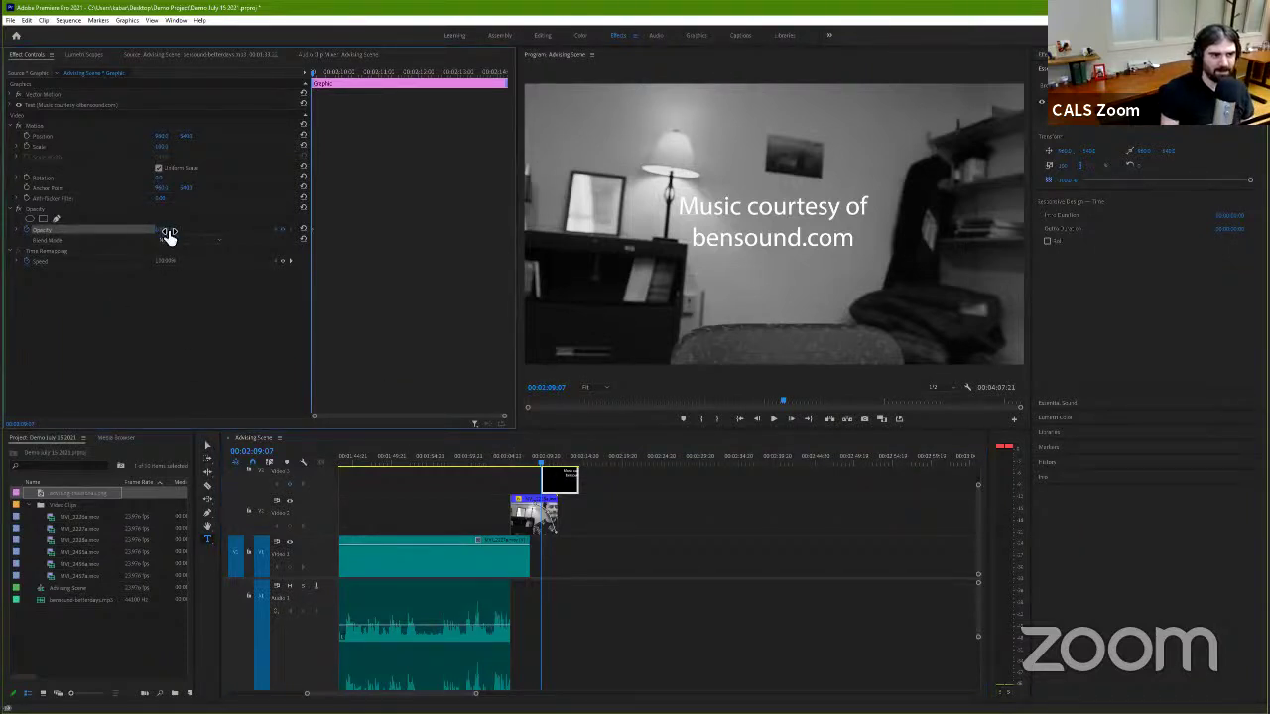
left_click_drag(168, 232, 109, 232)
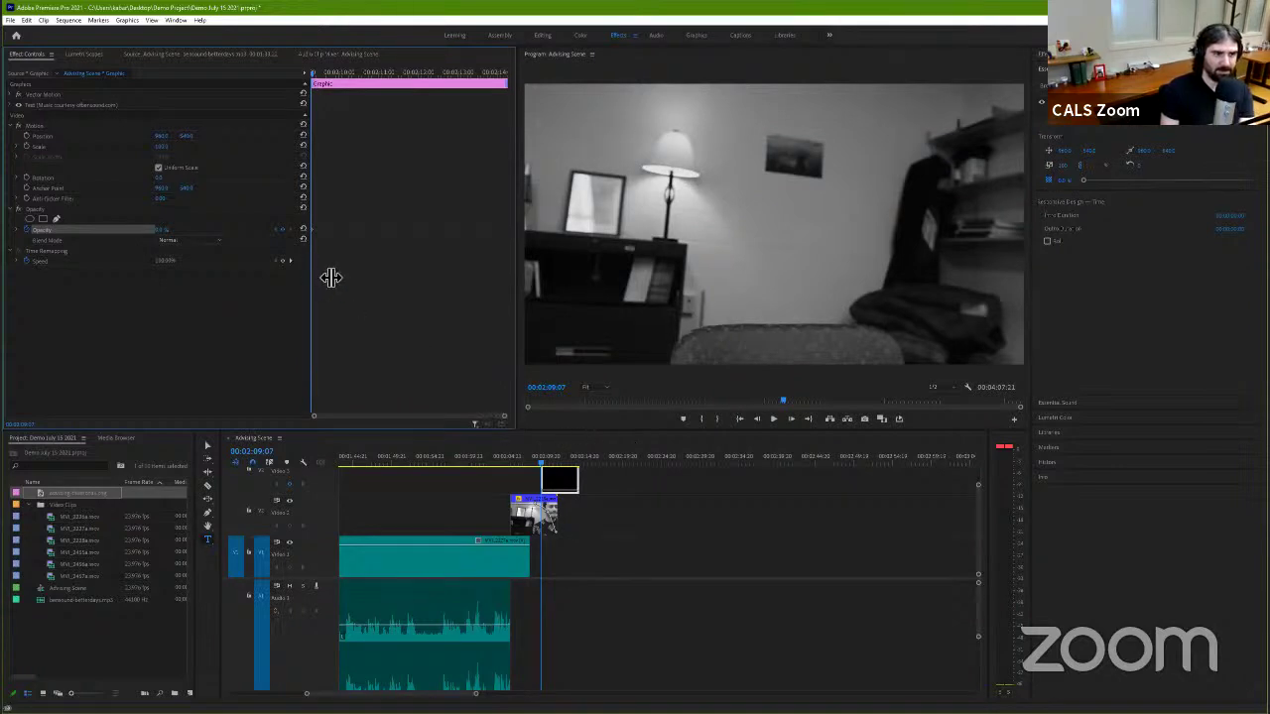
Step: Raise the credit's Opacity to 100% at a later keyframe and play back the fade-in
key("space")
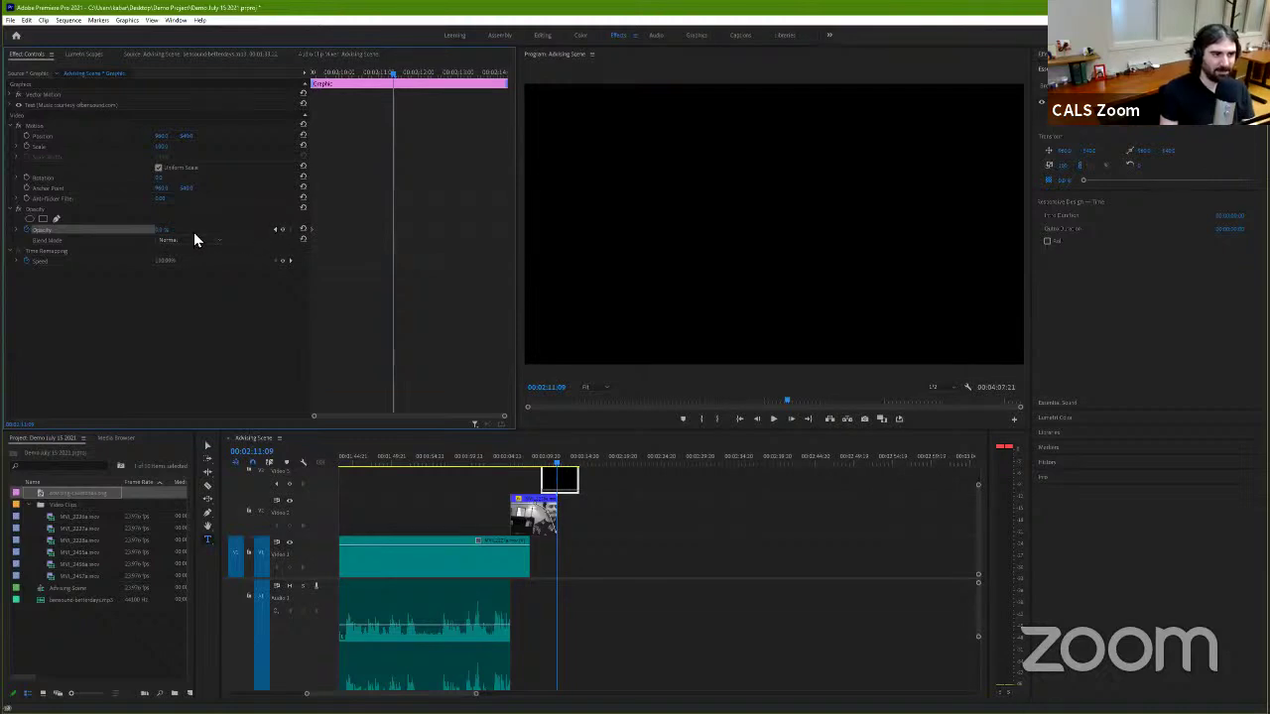
left_click_drag(164, 229, 170, 231)
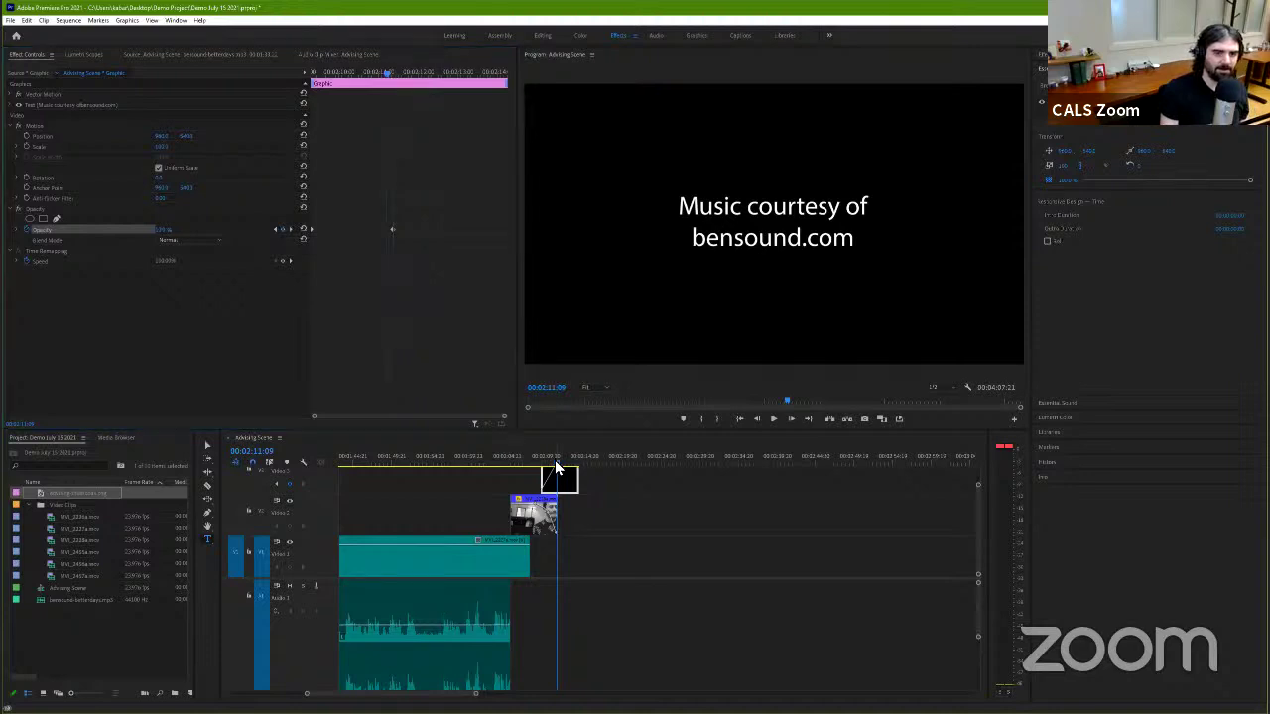
left_click_drag(554, 461, 517, 456)
key("space")
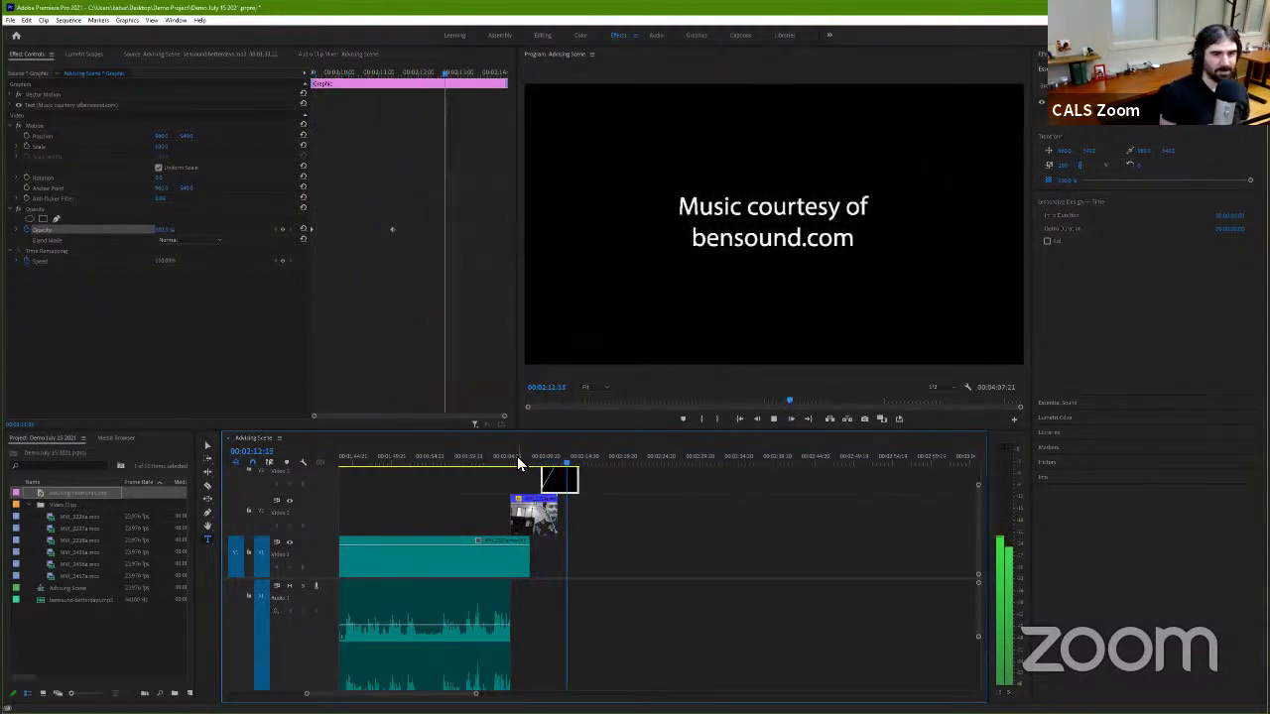
Step: Extend the Video 1 clip's right edge slightly so it runs further under the credit
key("space")
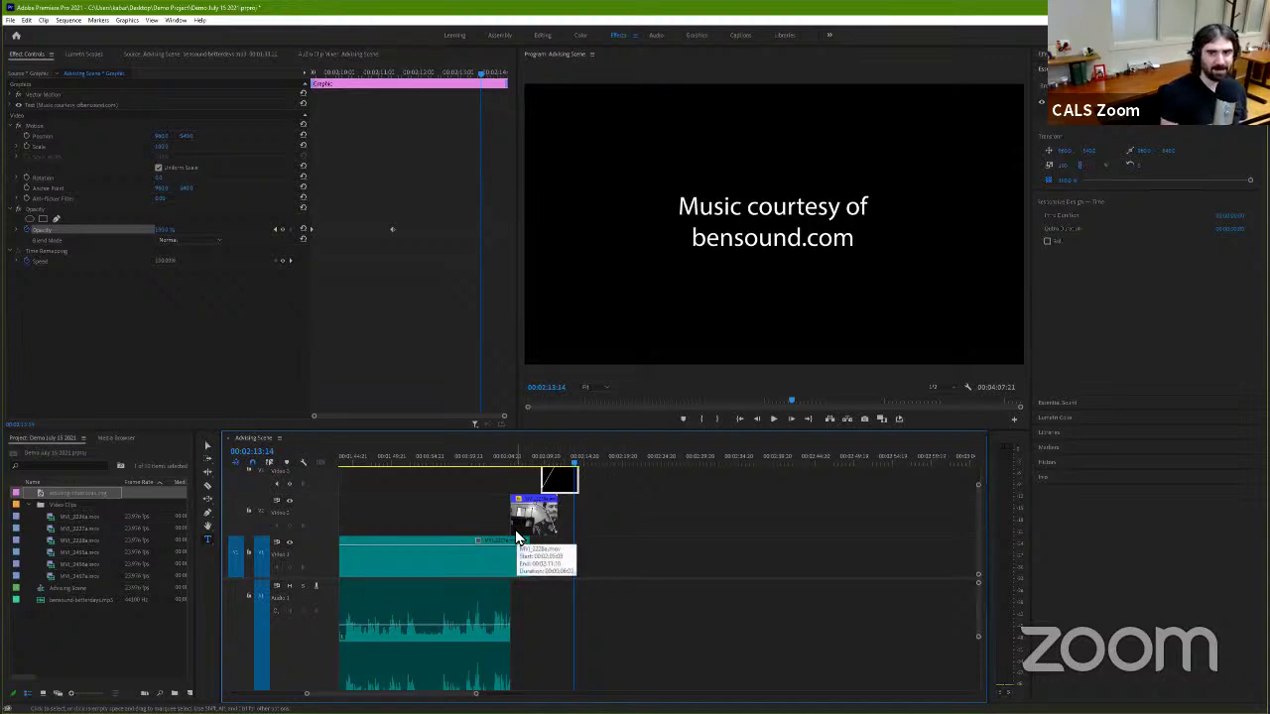
left_click_drag(516, 539, 530, 540)
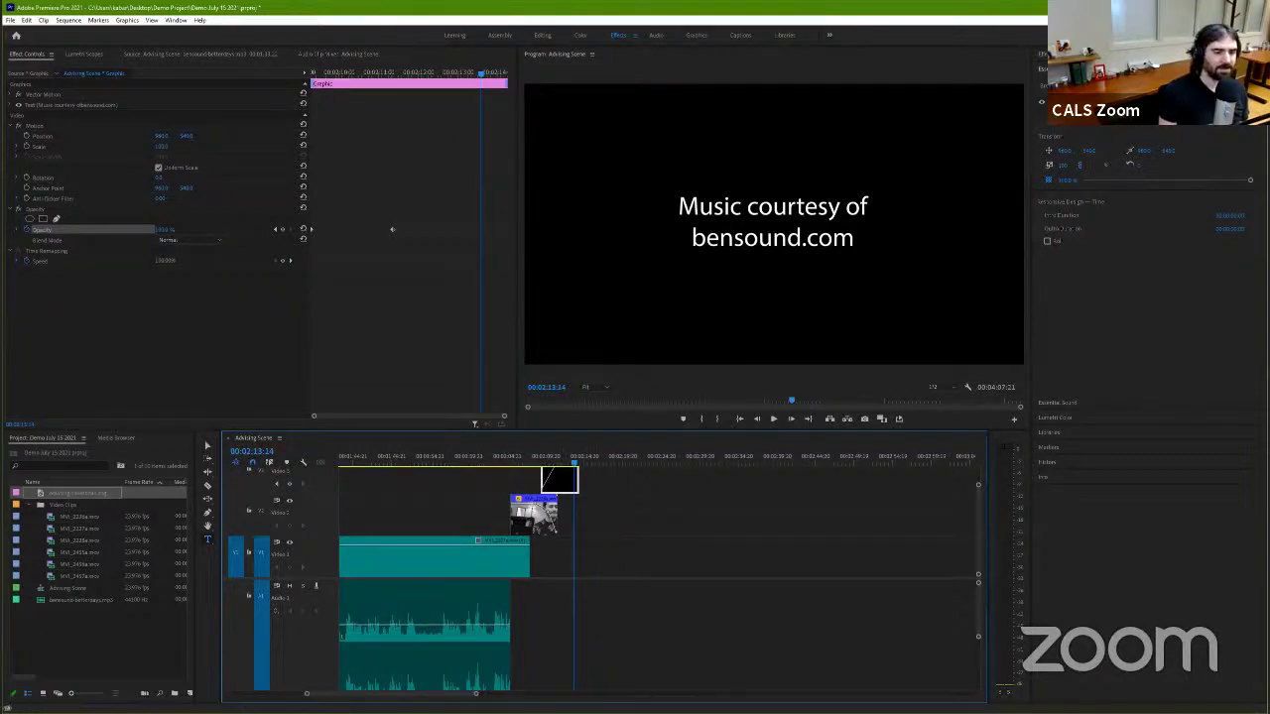
scroll(297, 690, "up", 5)
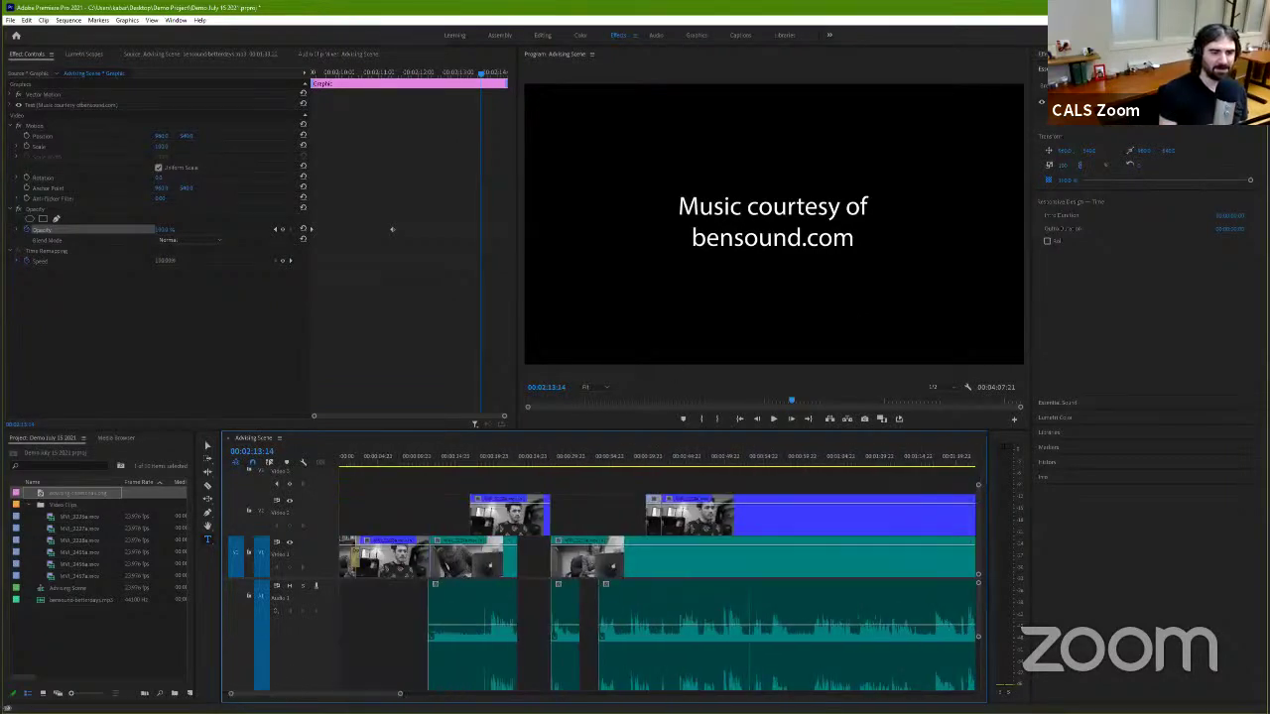
scroll(319, 692, "up", 5)
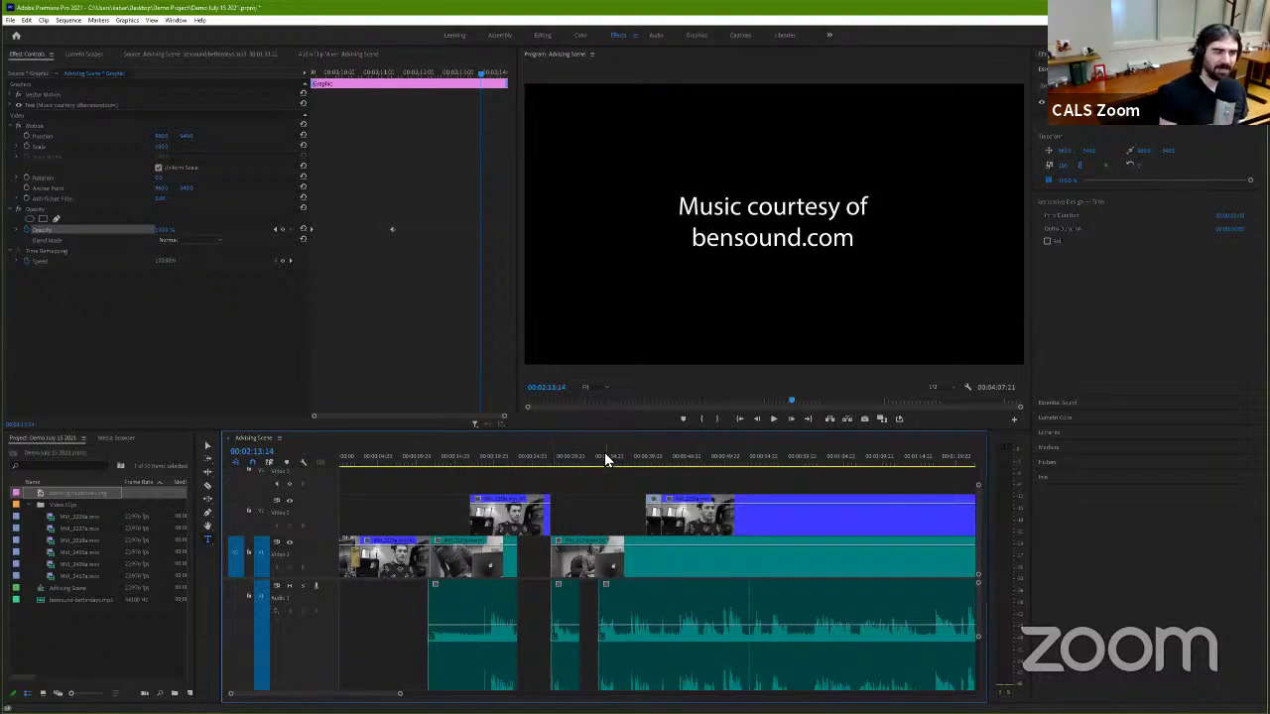
Step: Open File > Export > Media, showing Export Settings with H.264 and Match Source - High Bitrate
left_click(10, 21)
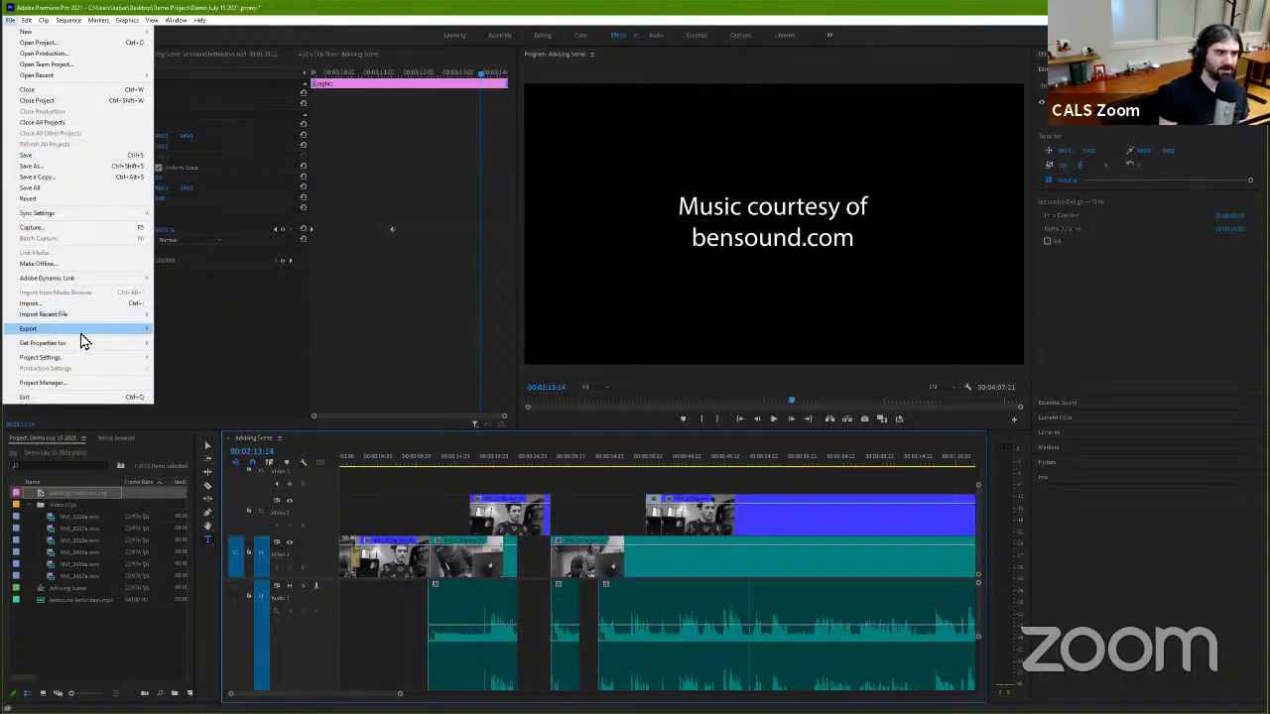
mouse_move(89, 328)
left_click(183, 330)
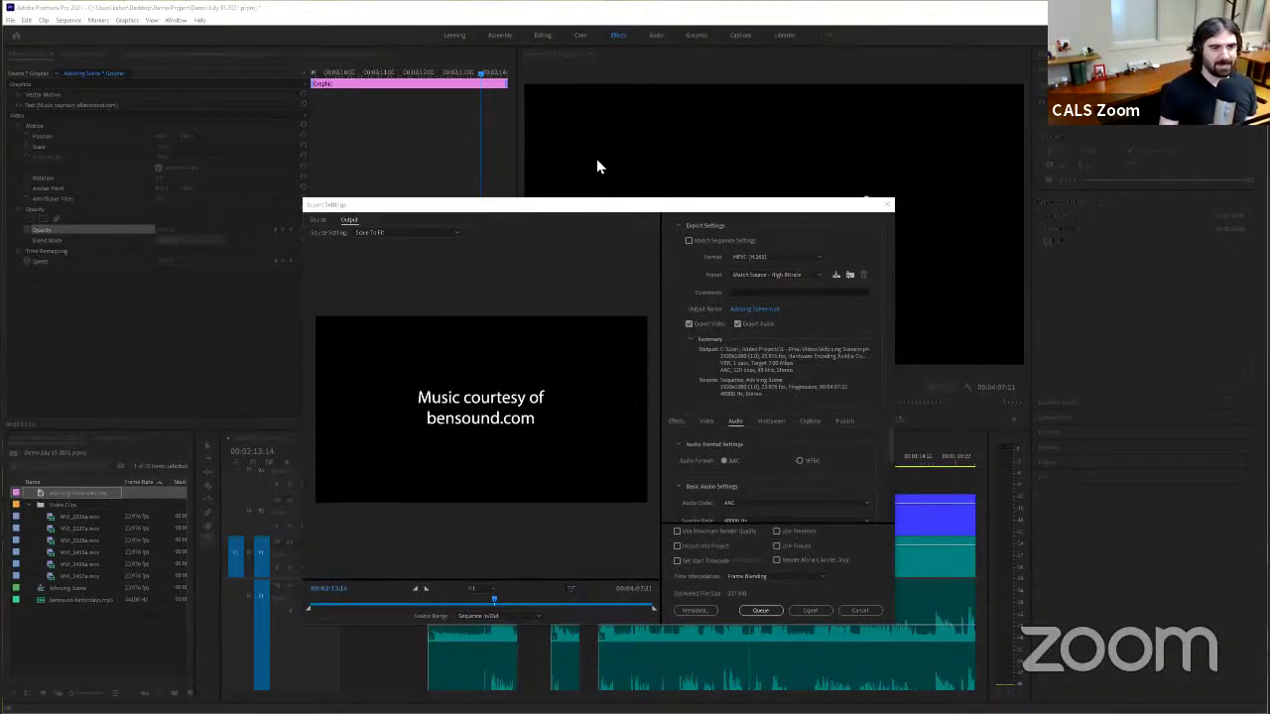
left_click(542, 293)
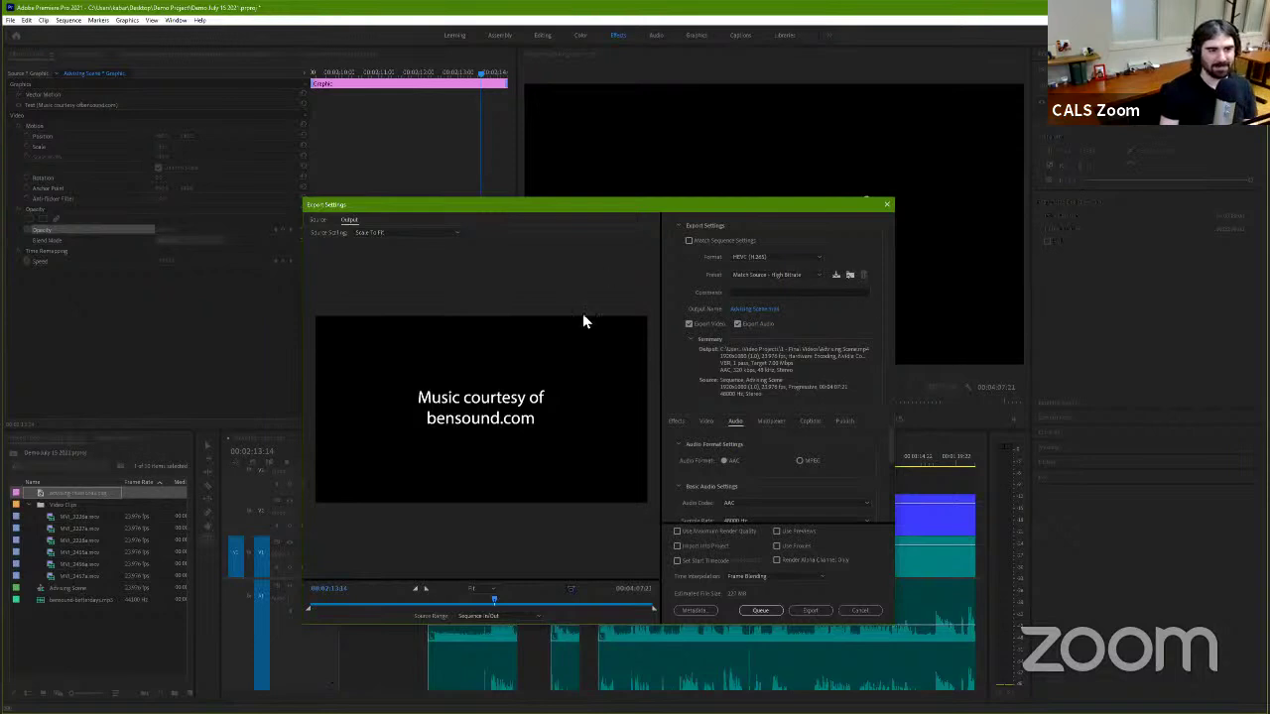
Step: Close the Export Settings dialog and return to the Advising Scene sequence
left_click(887, 209)
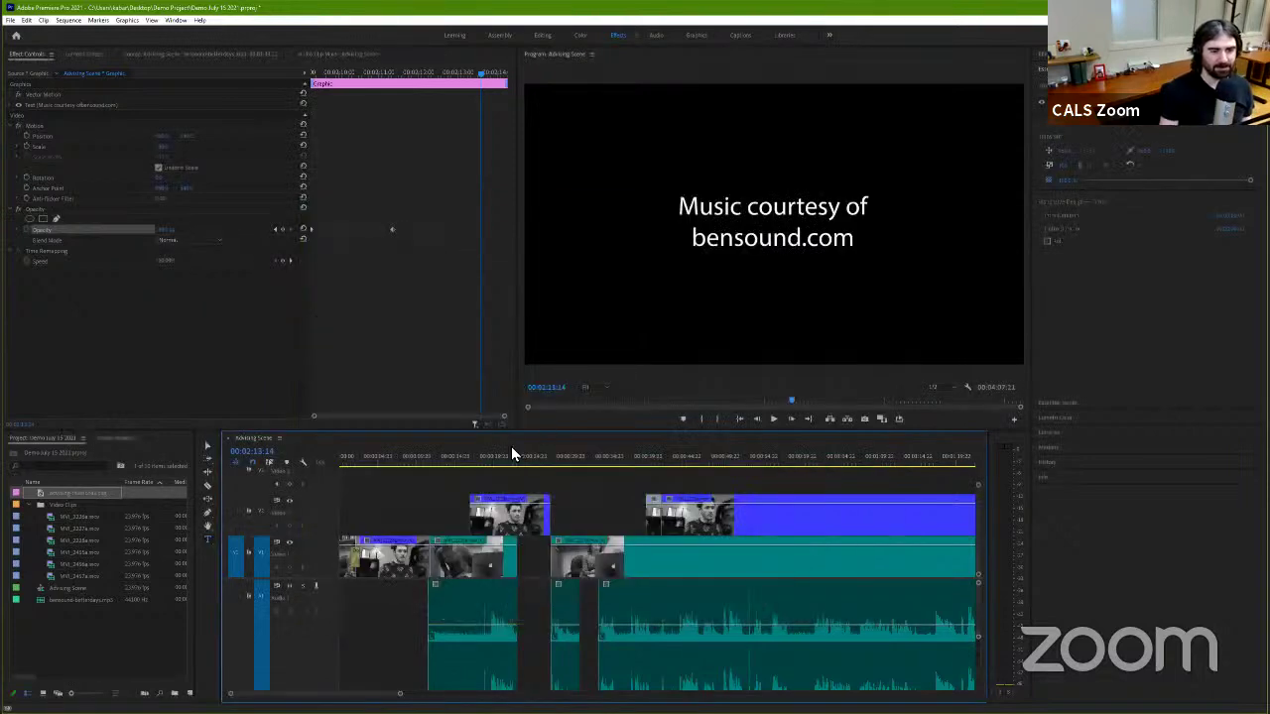
left_click(676, 228)
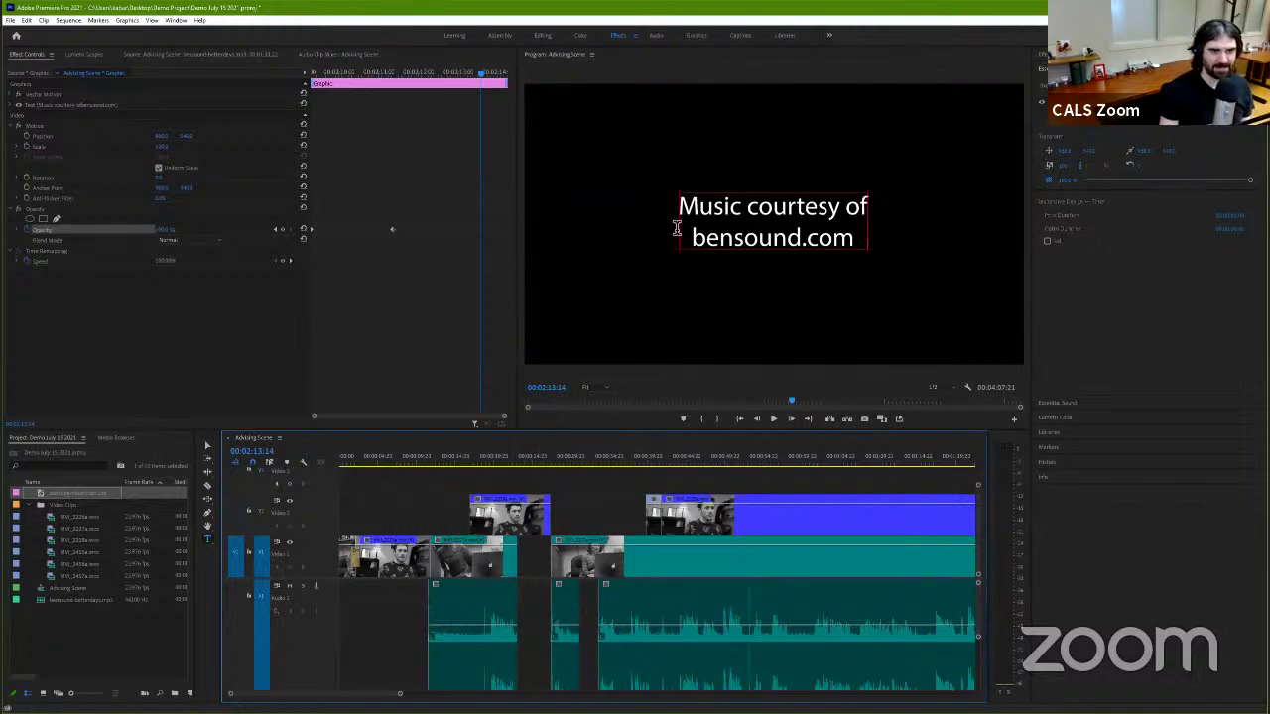
left_click(682, 124)
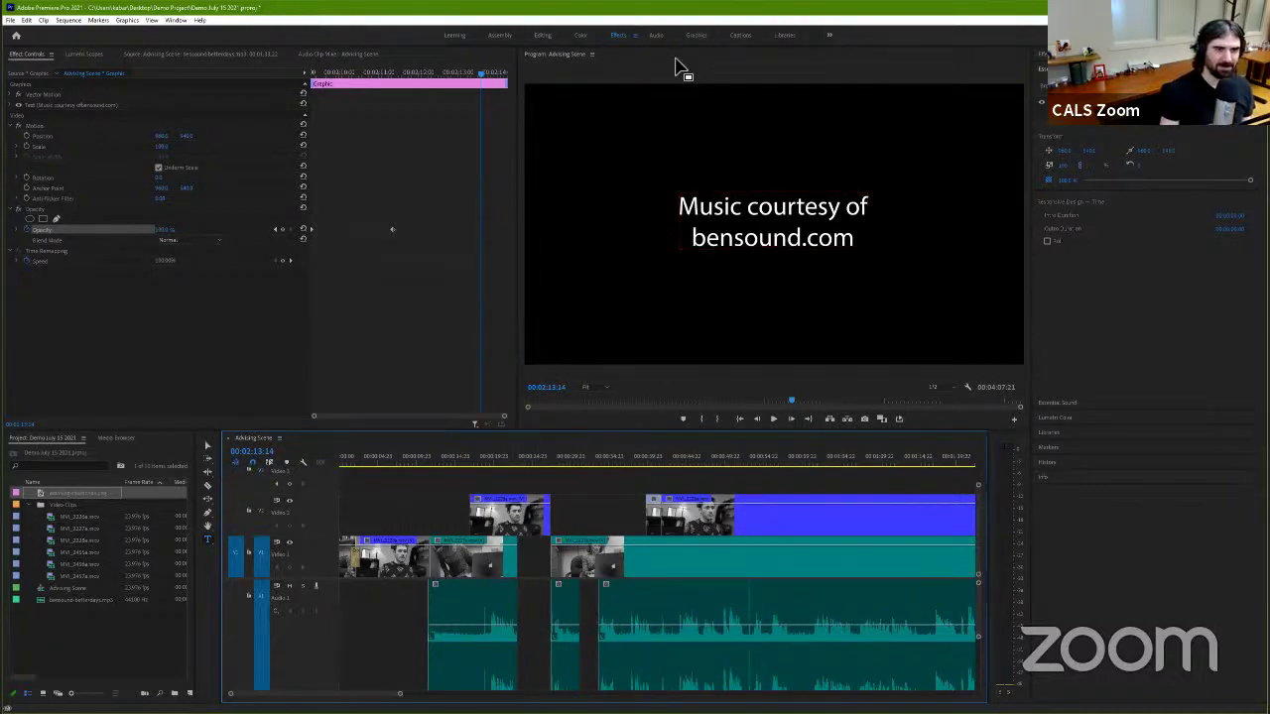
Step: Save the Advising Scene project with Ctrl+S
left_click(677, 67)
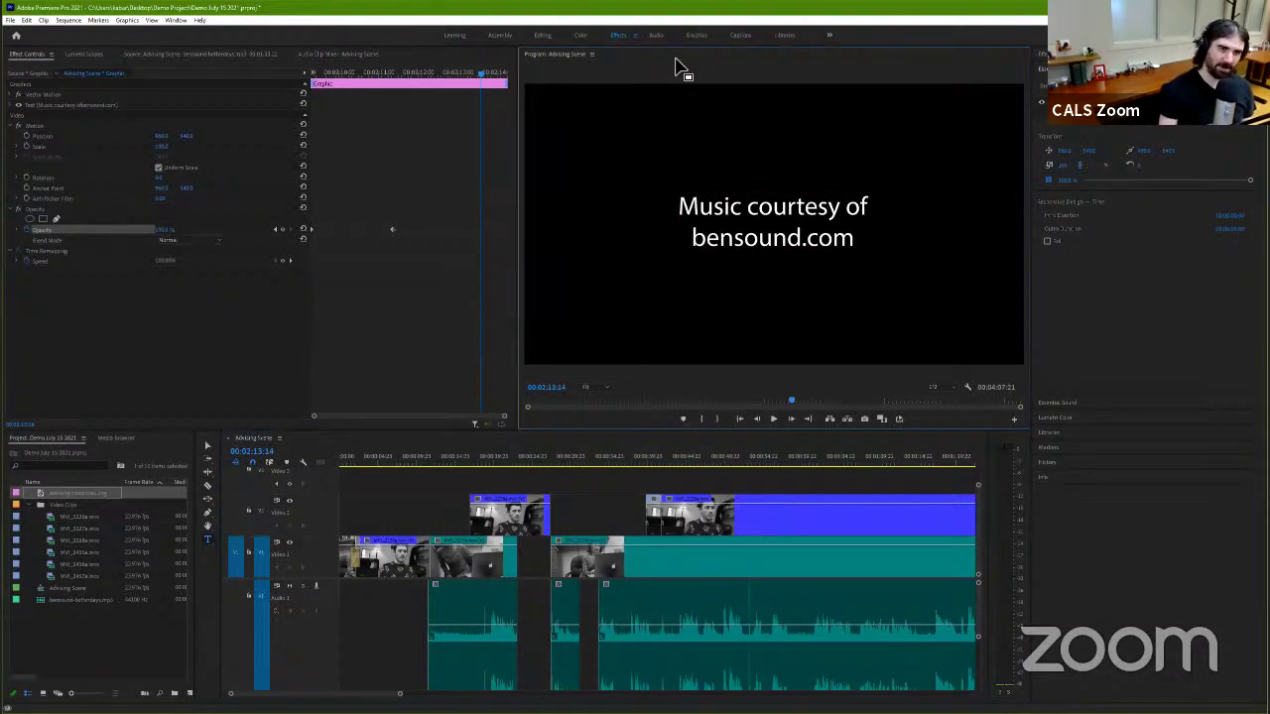
left_click(393, 447)
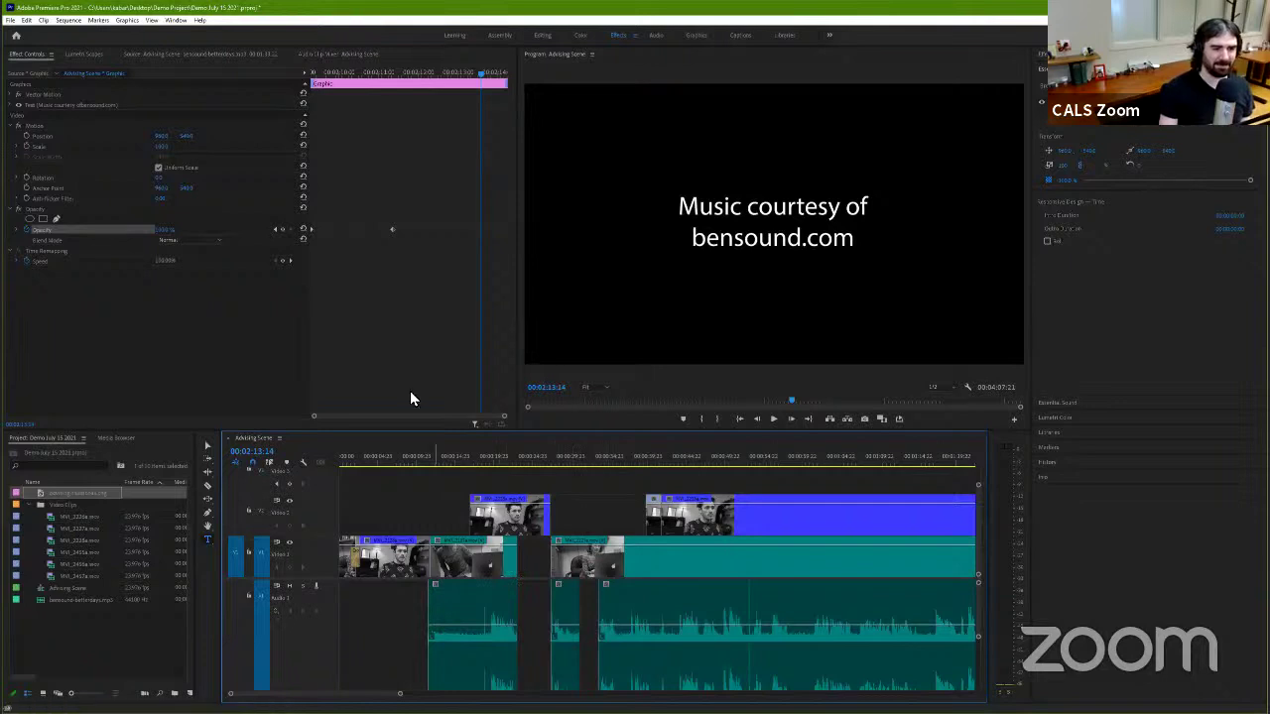
key("ctrl+s")
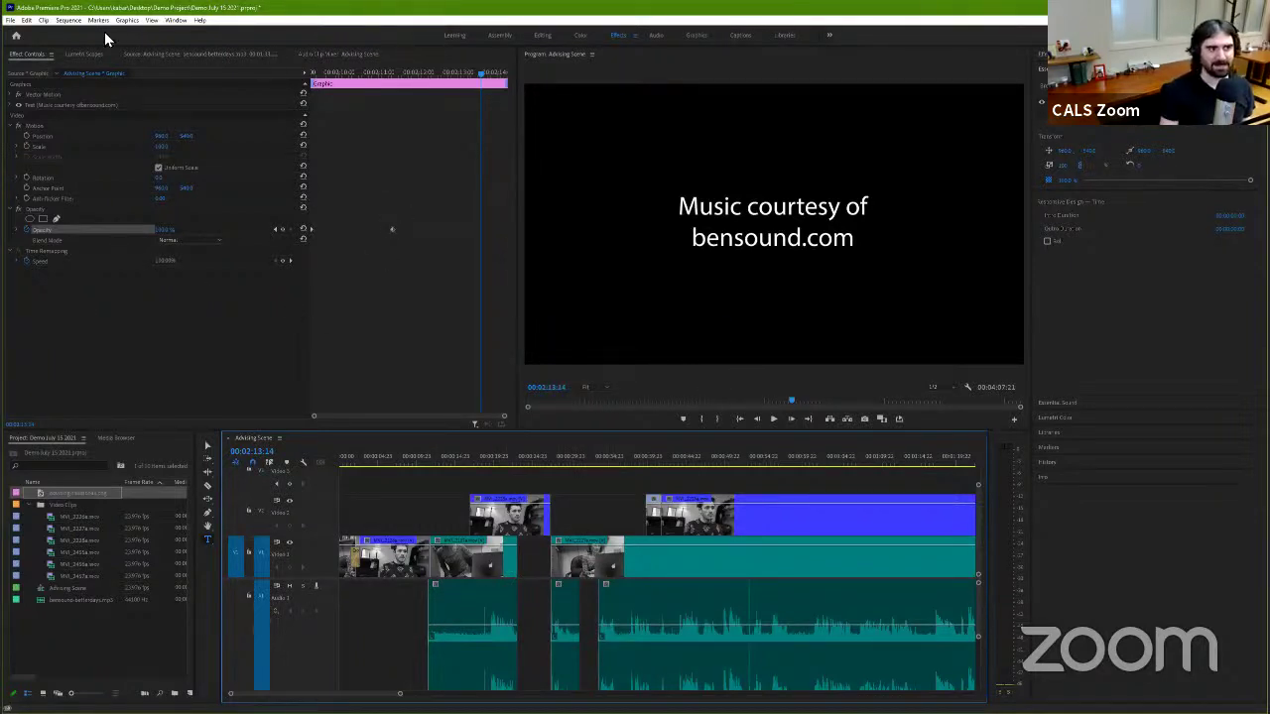
left_click(10, 21)
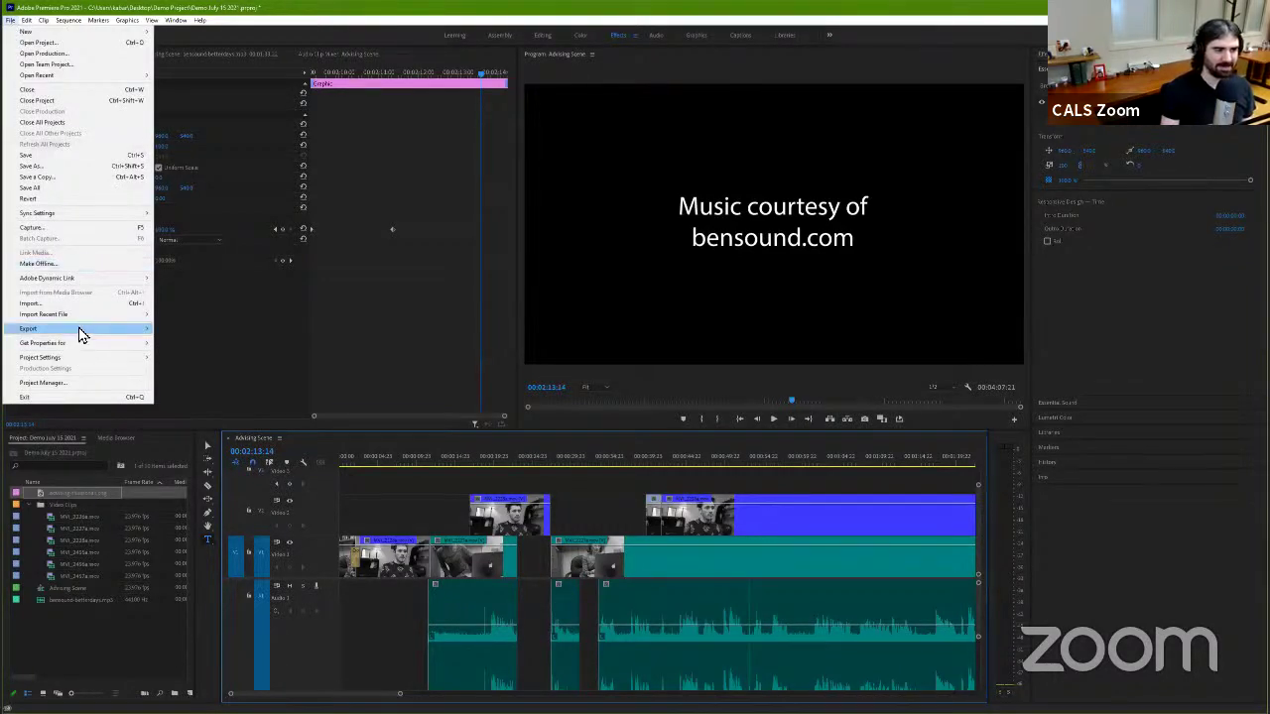
Step: Reopen Export Settings for the Advising Scene sequence via File > Export > Media
mouse_move(82, 335)
left_click(176, 329)
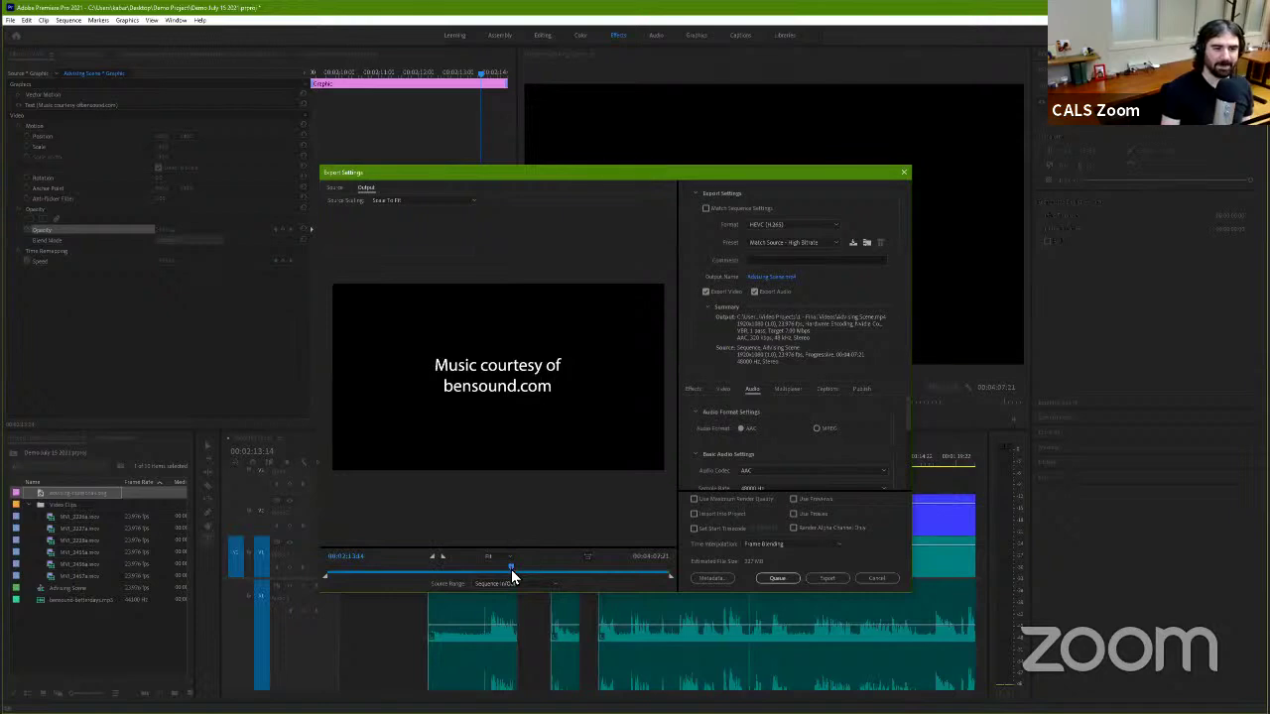
Step: Drag the export out point earlier so the Custom source range ends at the music credit
left_click_drag(513, 576, 512, 578)
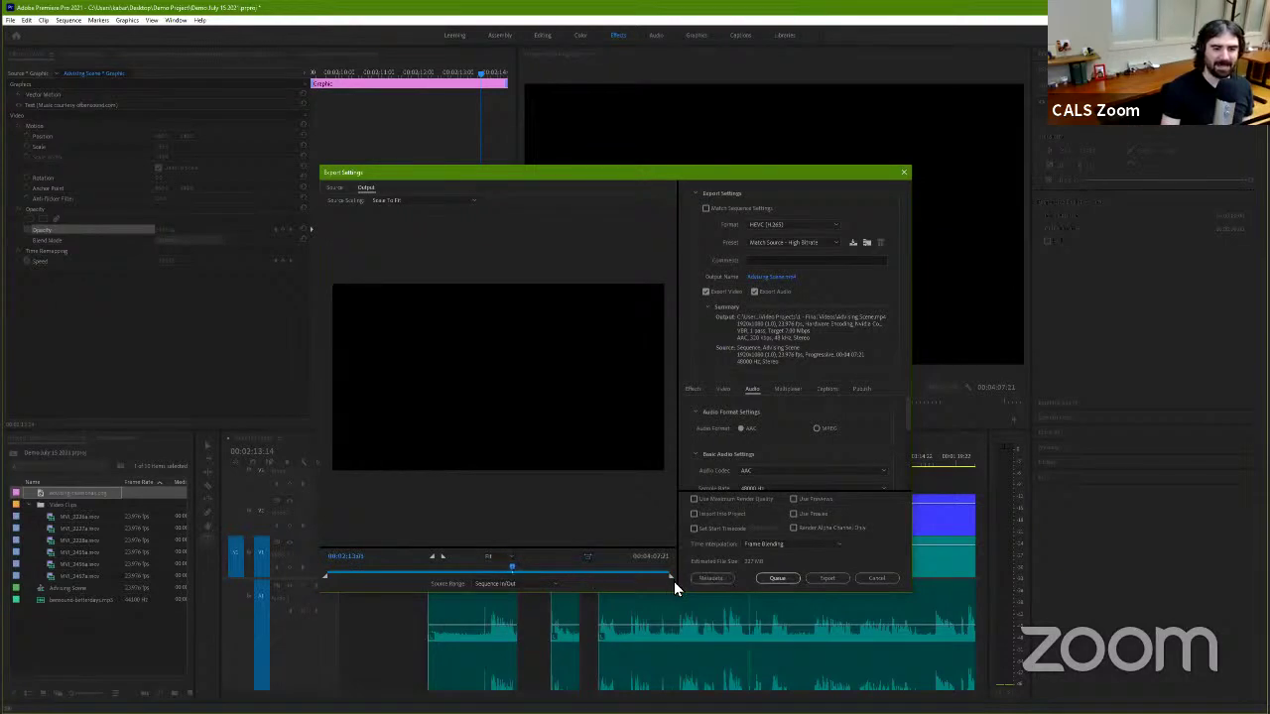
left_click_drag(668, 579, 552, 575)
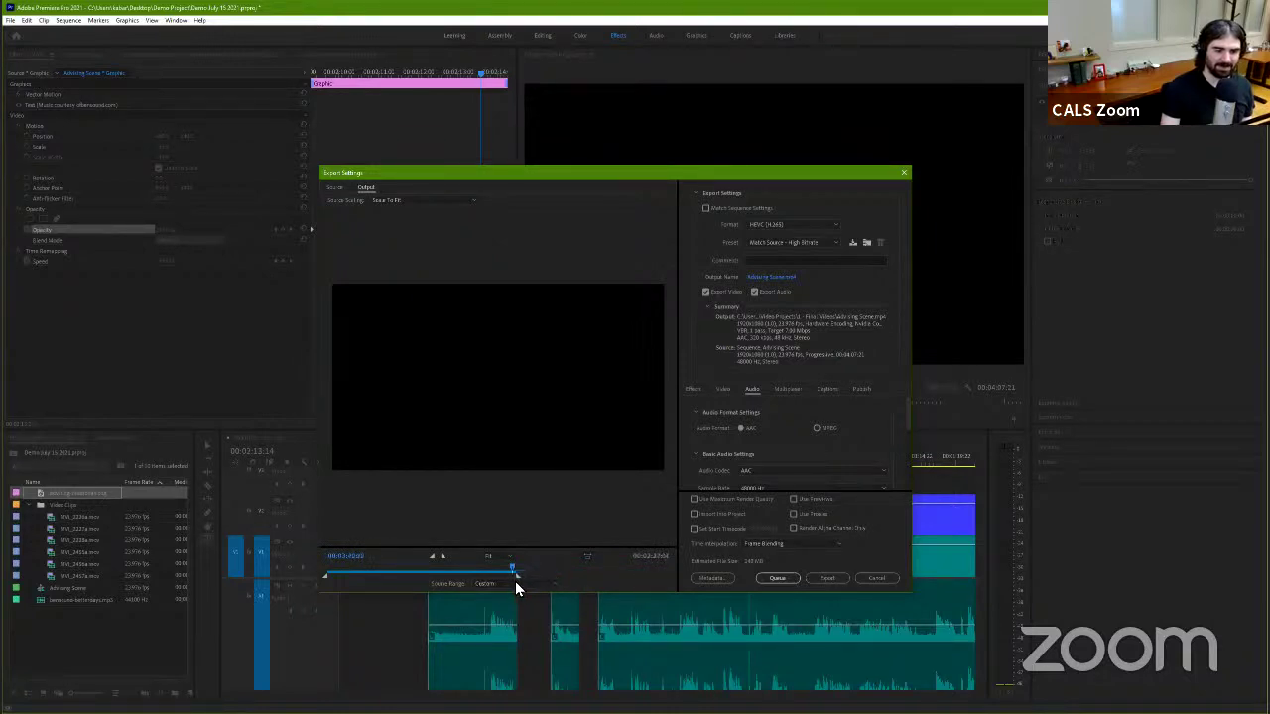
left_click_drag(515, 582, 509, 583)
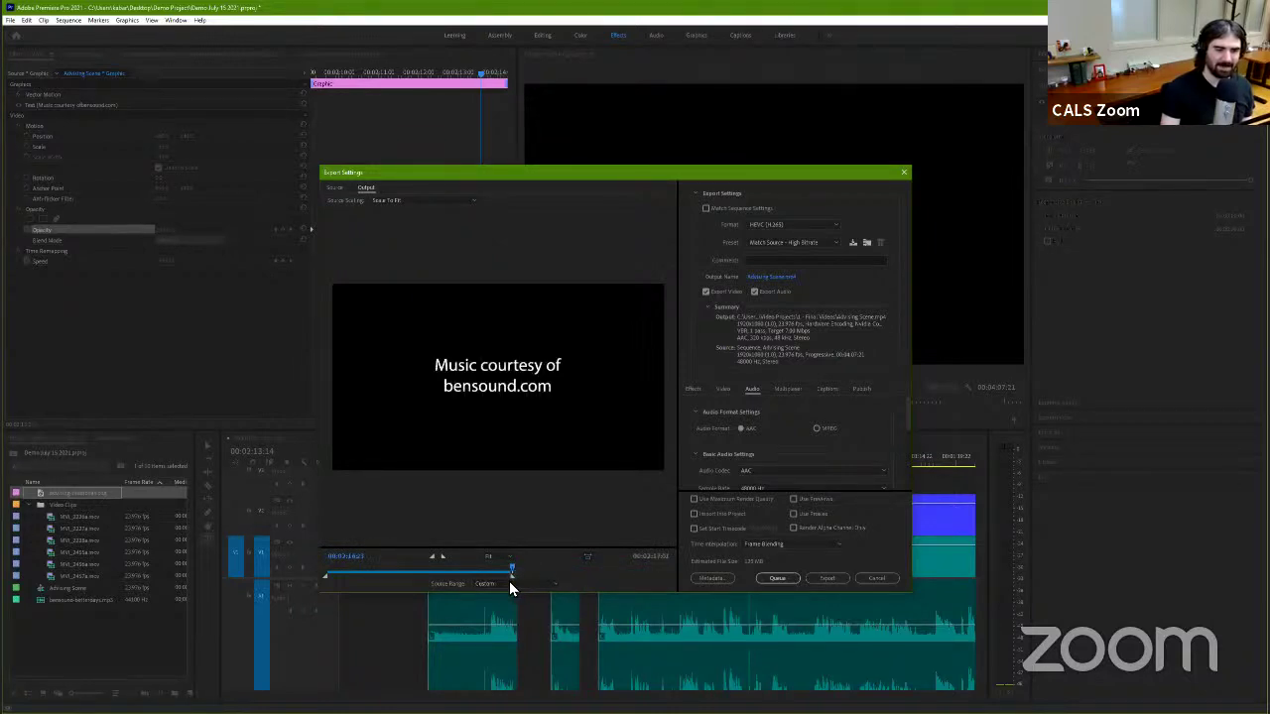
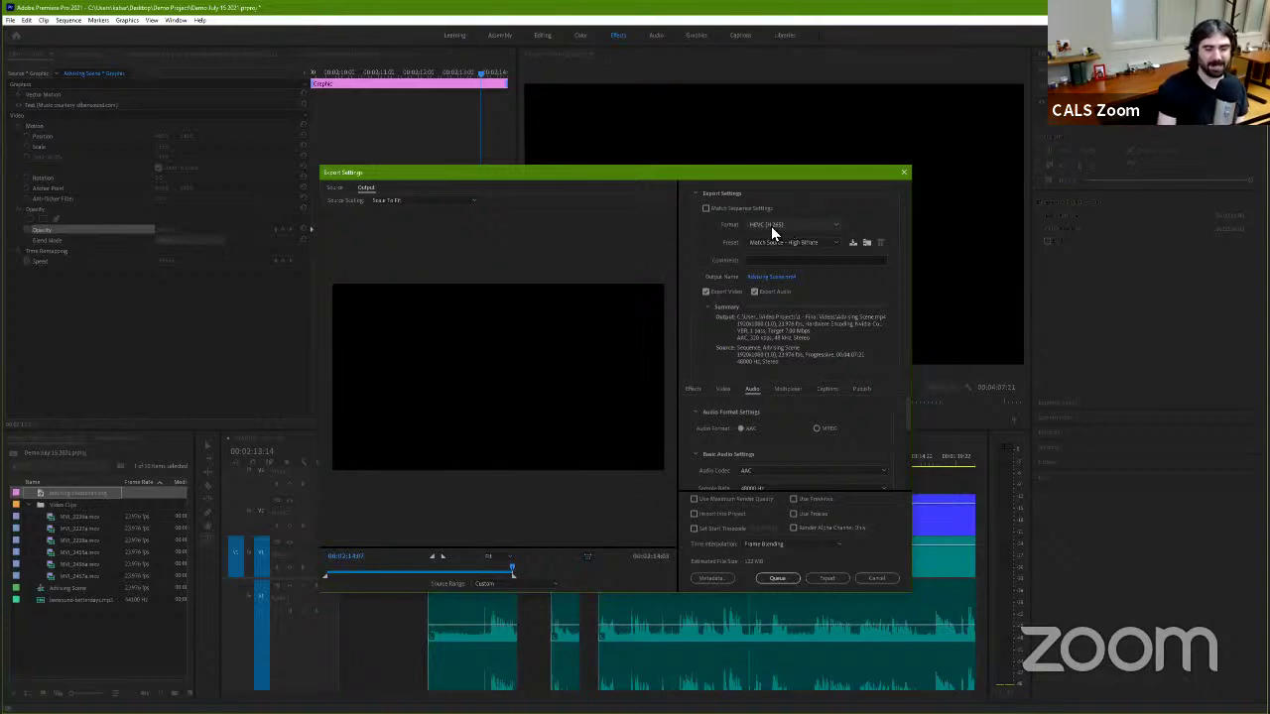
Step: Open the Format dropdown in Export Settings, where HEVC (H.265) is currently selected
left_click(820, 226)
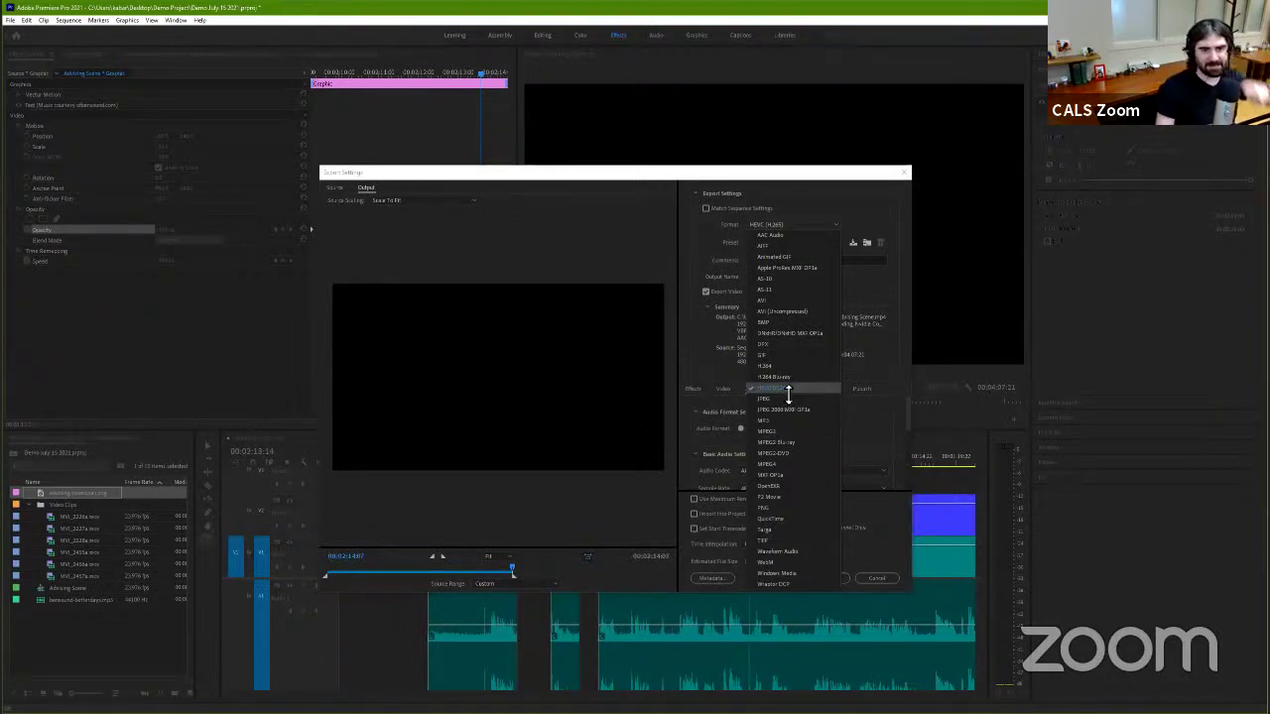
Step: Pick HEVC (H.265) again so the format list closes with it kept
left_click(789, 390)
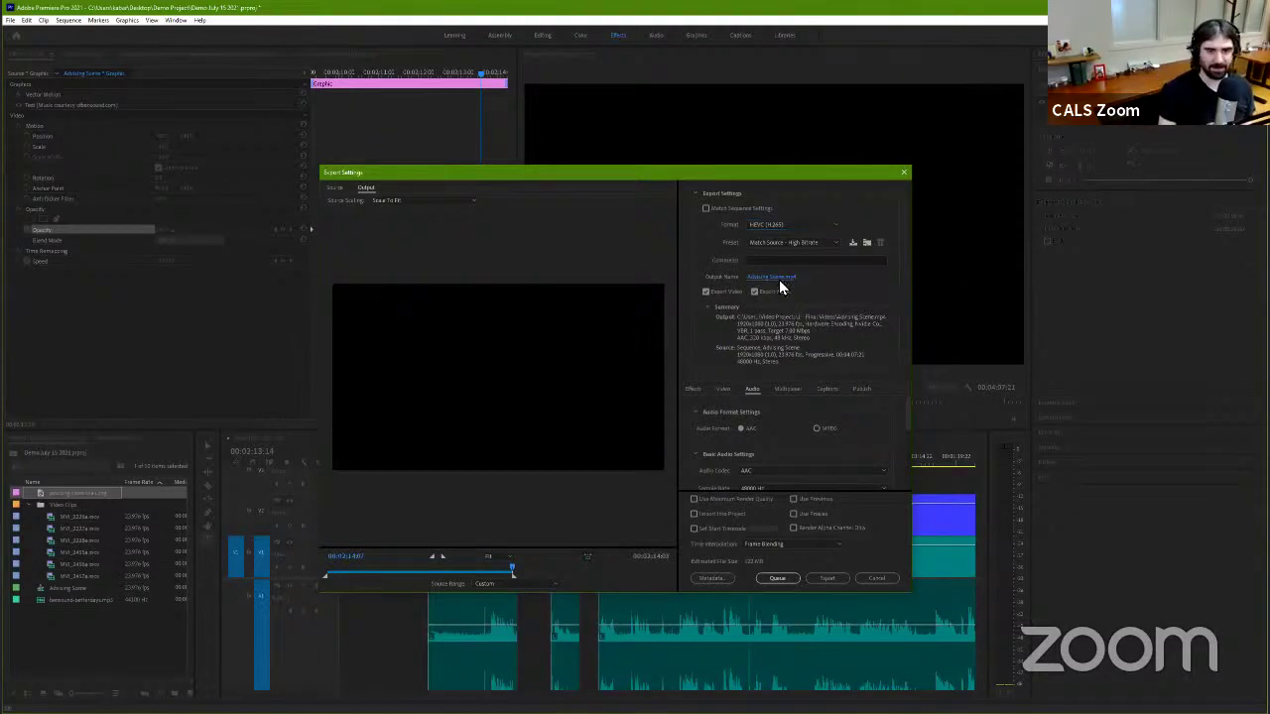
Step: Check the save location for Advising Scene.mp4 without changing it, then show the Video settings
left_click(779, 277)
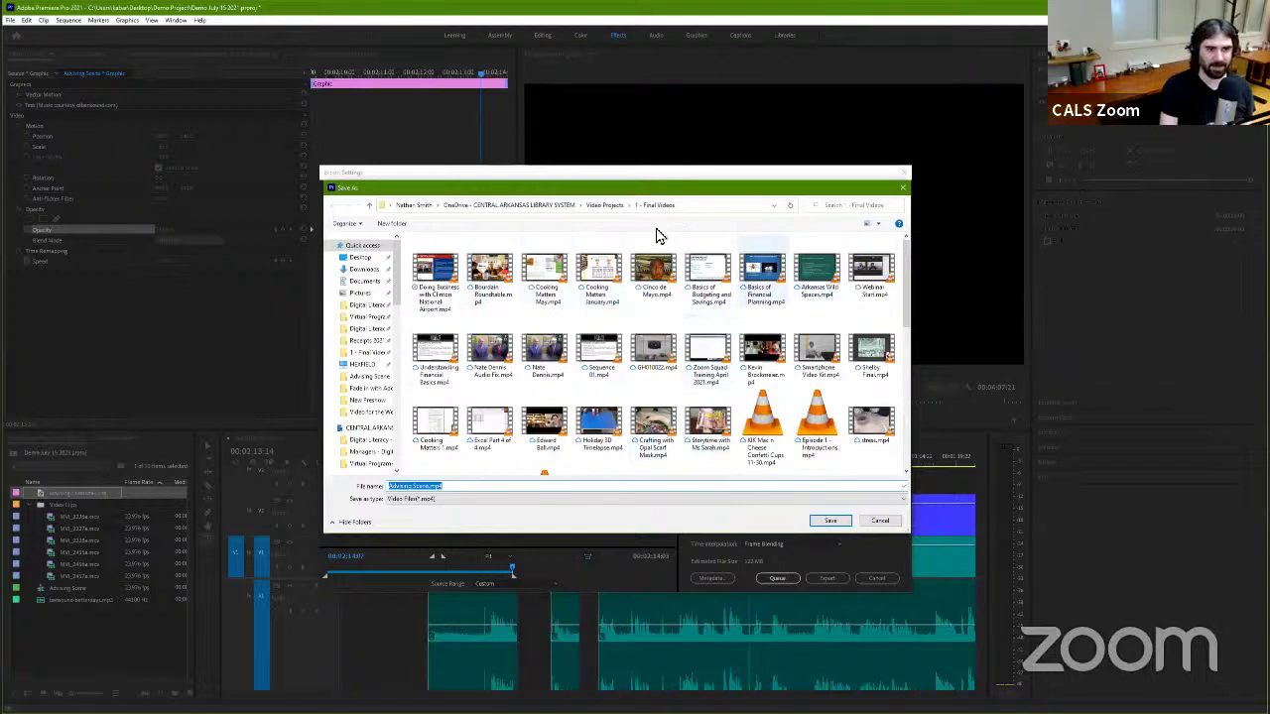
left_click(902, 188)
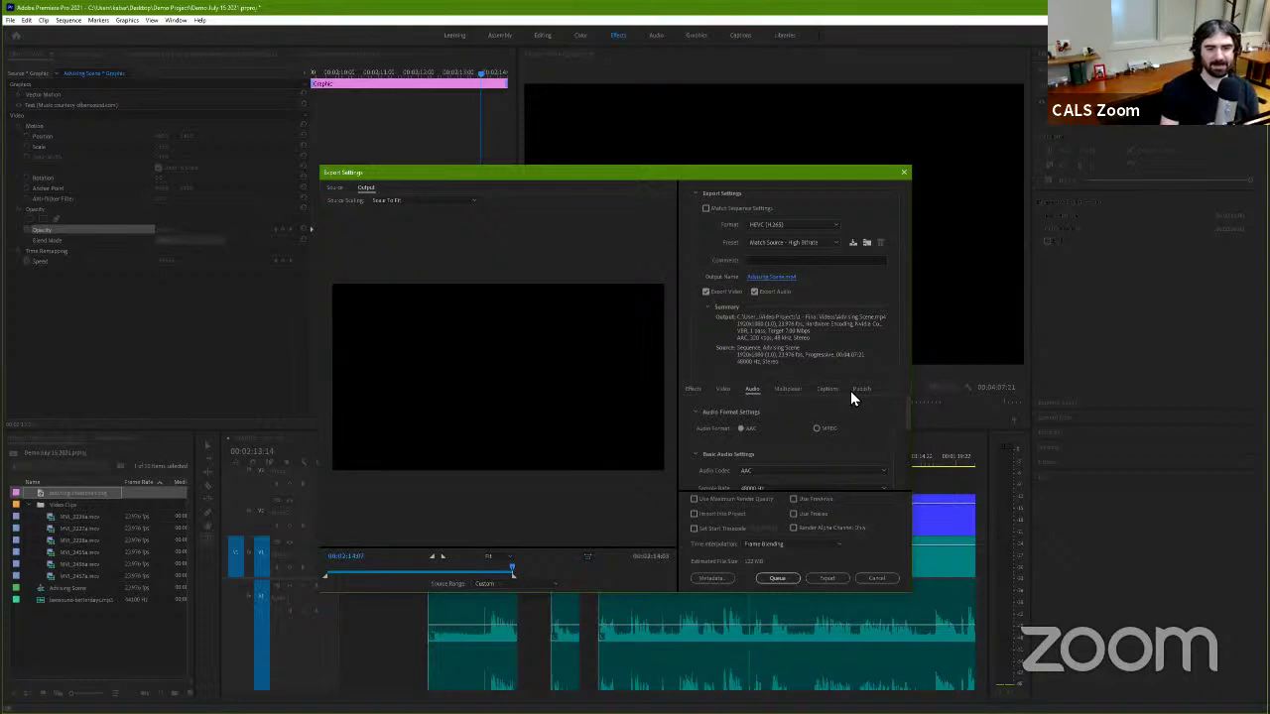
left_click(723, 390)
Step: Review the Effects export options, leaving Lumetri Look/LUT and SDR Conform off
left_click(697, 393)
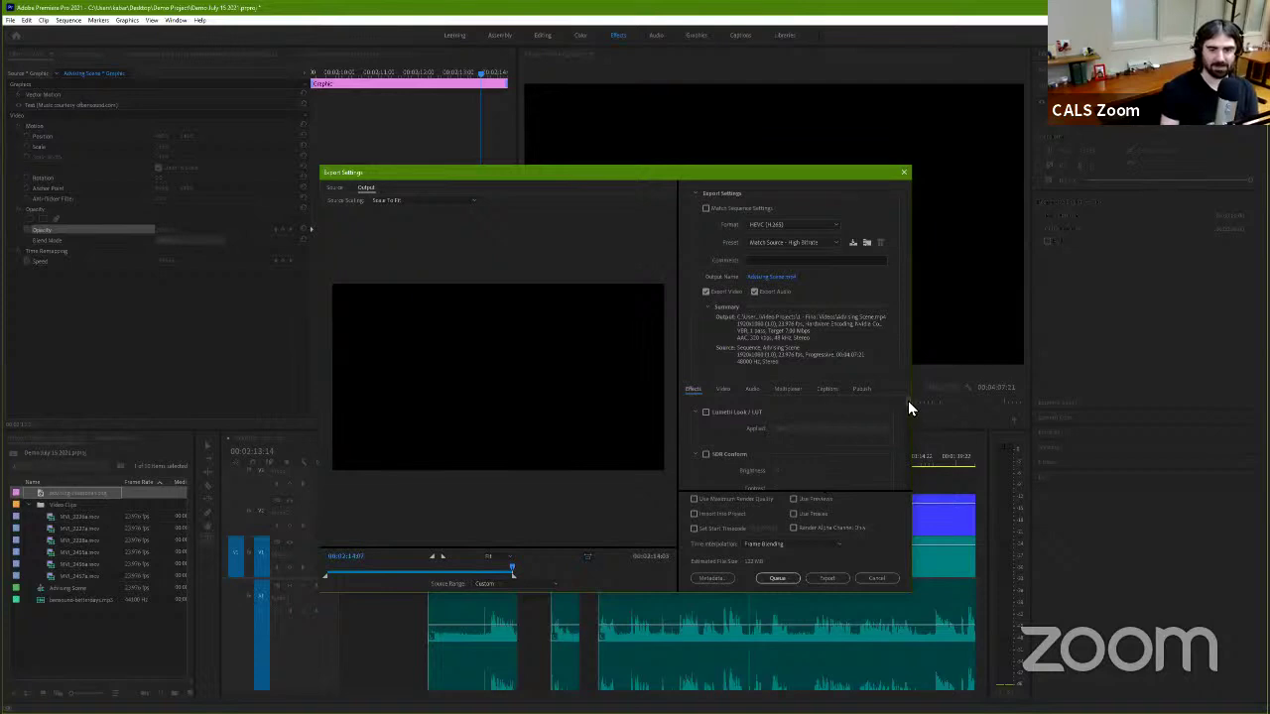
scroll(906, 407, "down", 2)
scroll(905, 392, "down", 2)
scroll(904, 411, "down", 2)
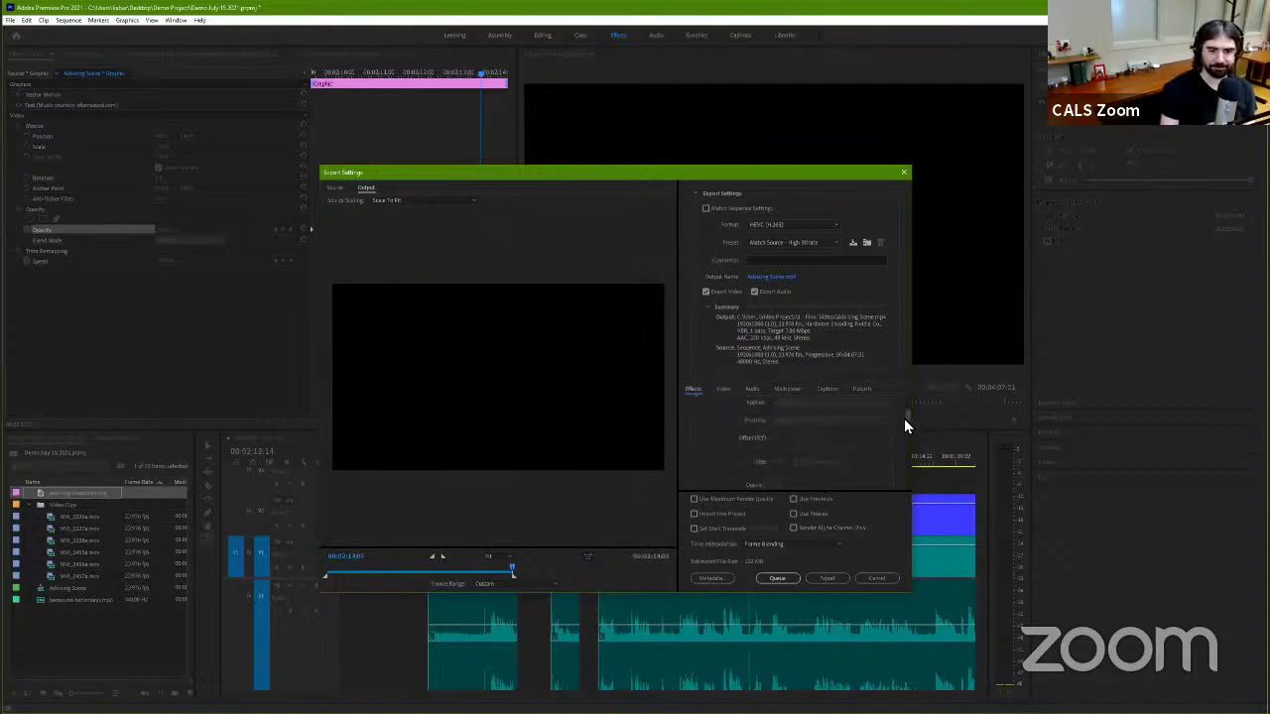
scroll(898, 433, "up", 2)
scroll(890, 461, "up", 2)
scroll(892, 421, "up", 2)
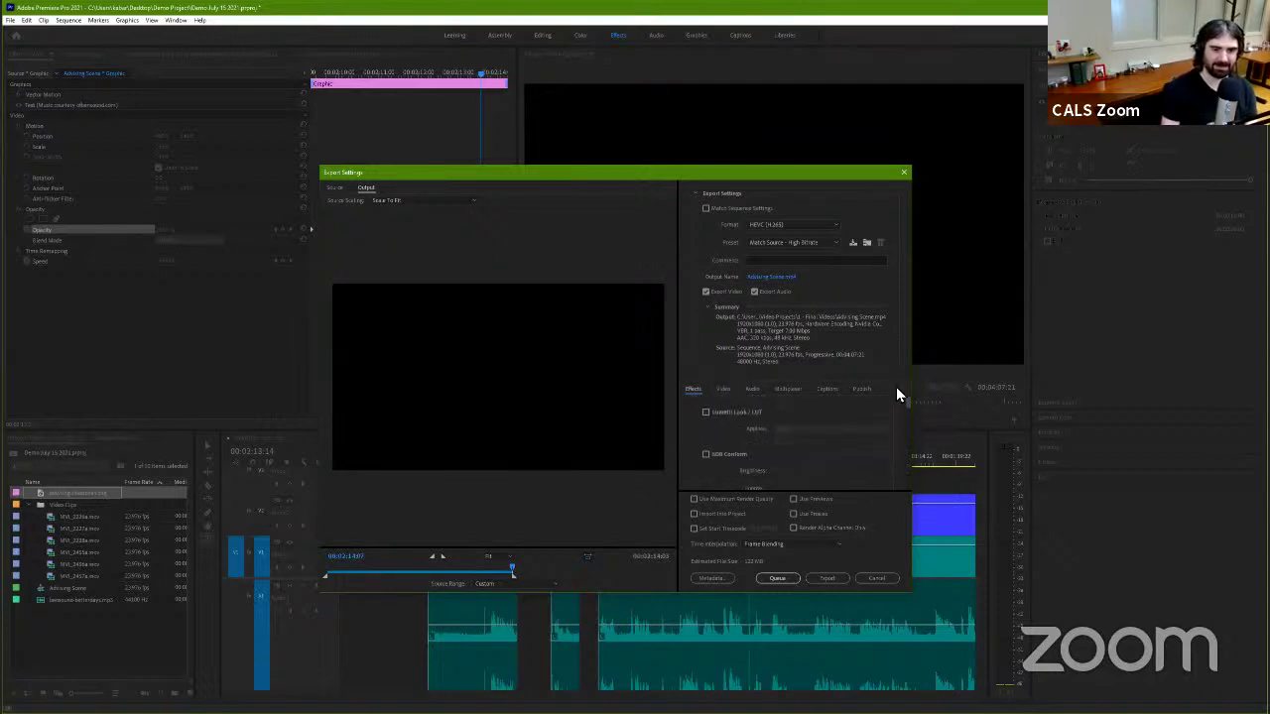
Step: Look through the Video settings down to Encoding Settings, with Hardware Encoding selected
left_click(721, 390)
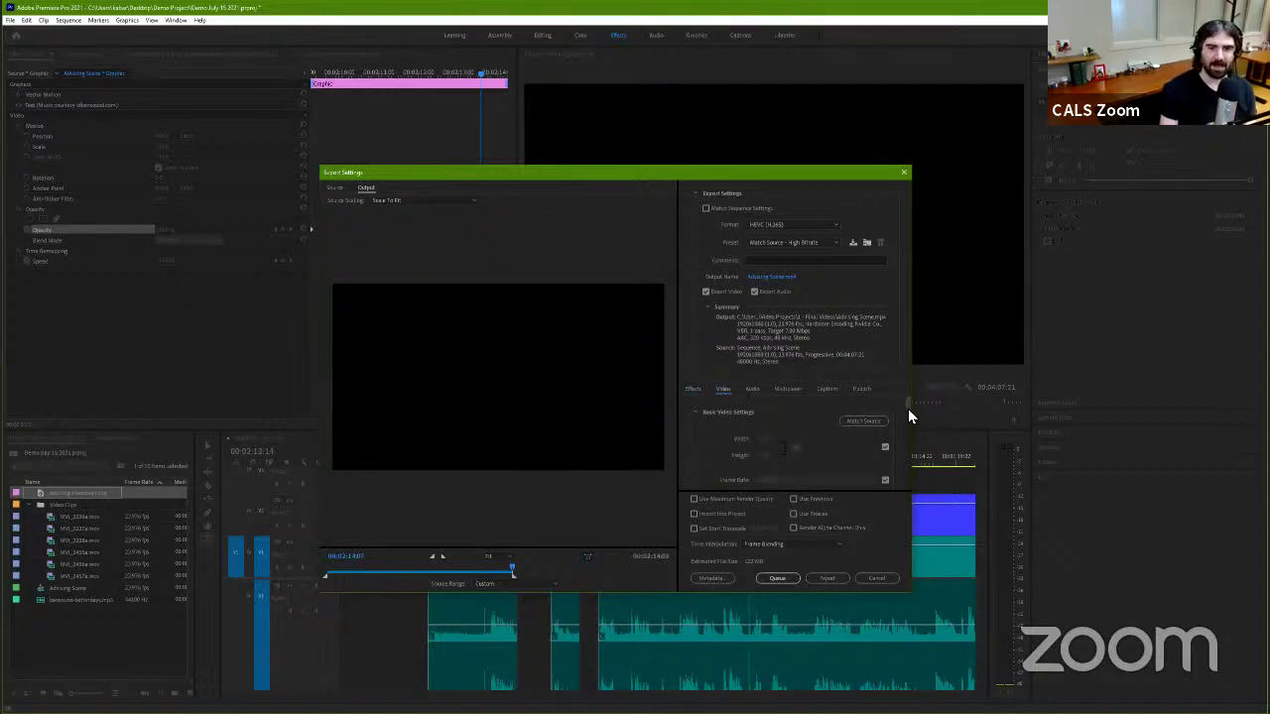
scroll(906, 410, "down", 2)
scroll(906, 418, "down", 2)
scroll(906, 423, "down", 2)
scroll(904, 435, "up", 2)
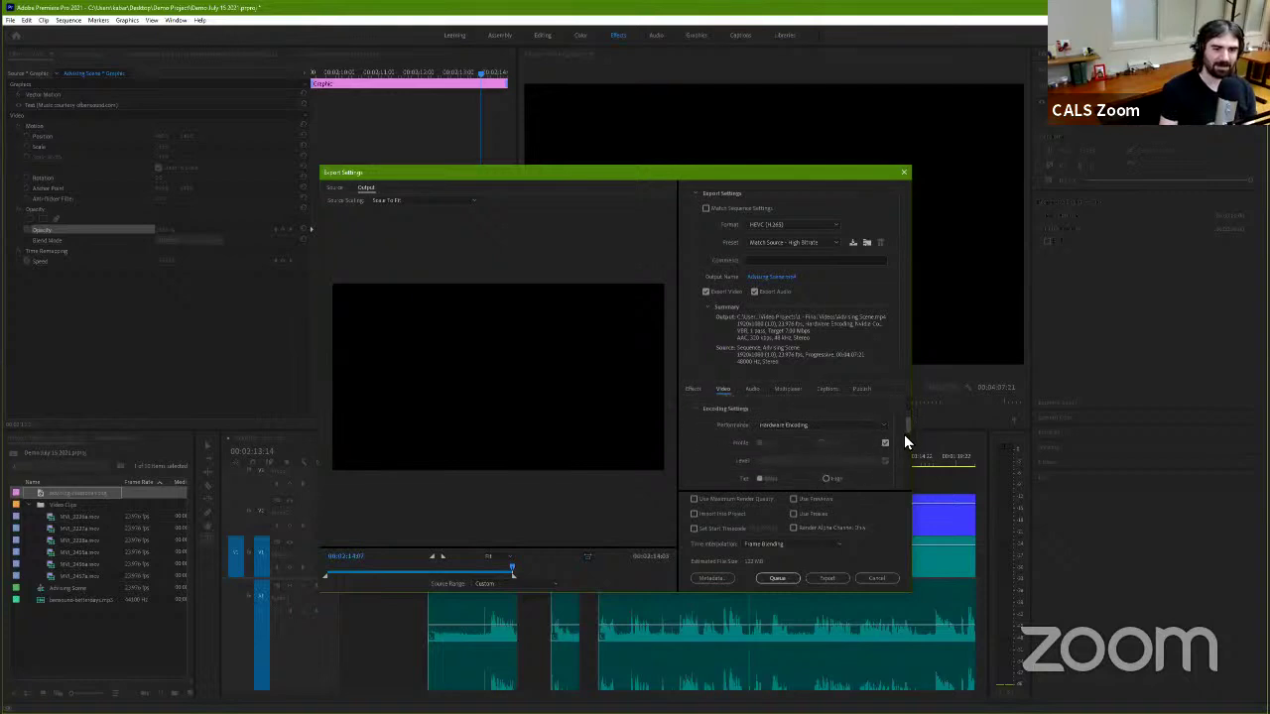
scroll(898, 446, "up", 2)
scroll(898, 438, "up", 2)
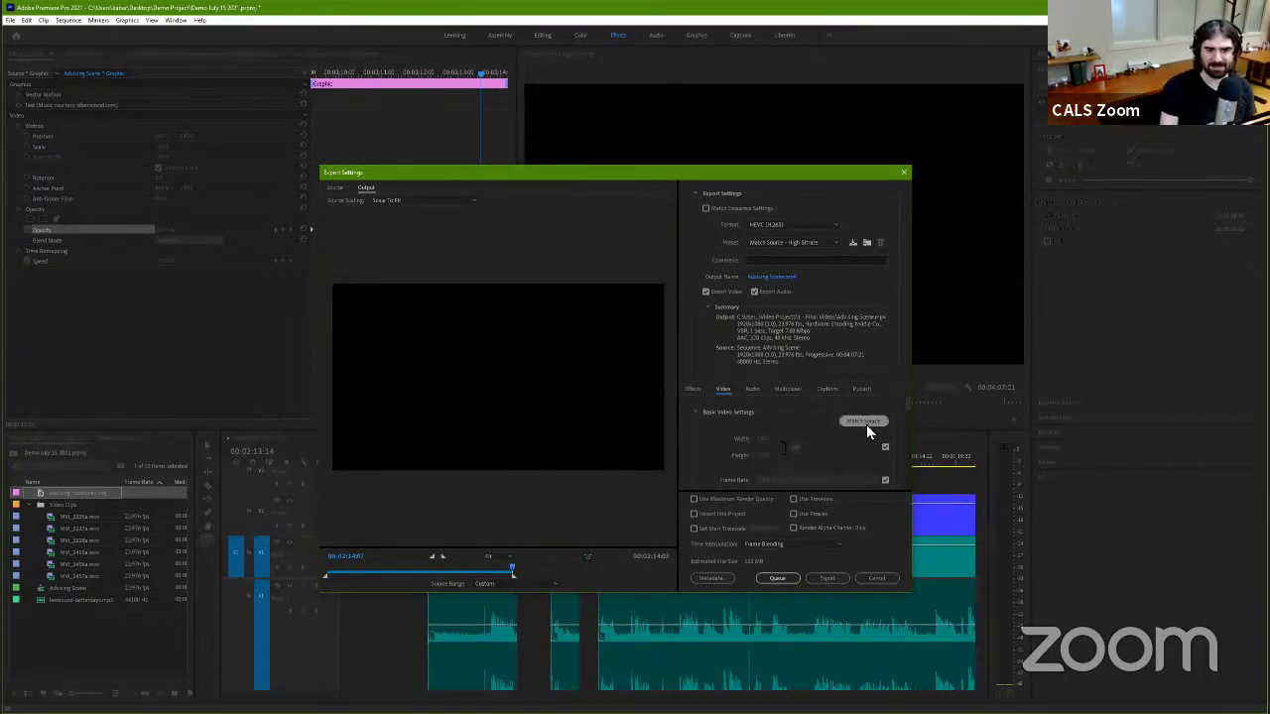
scroll(906, 405, "down", 1)
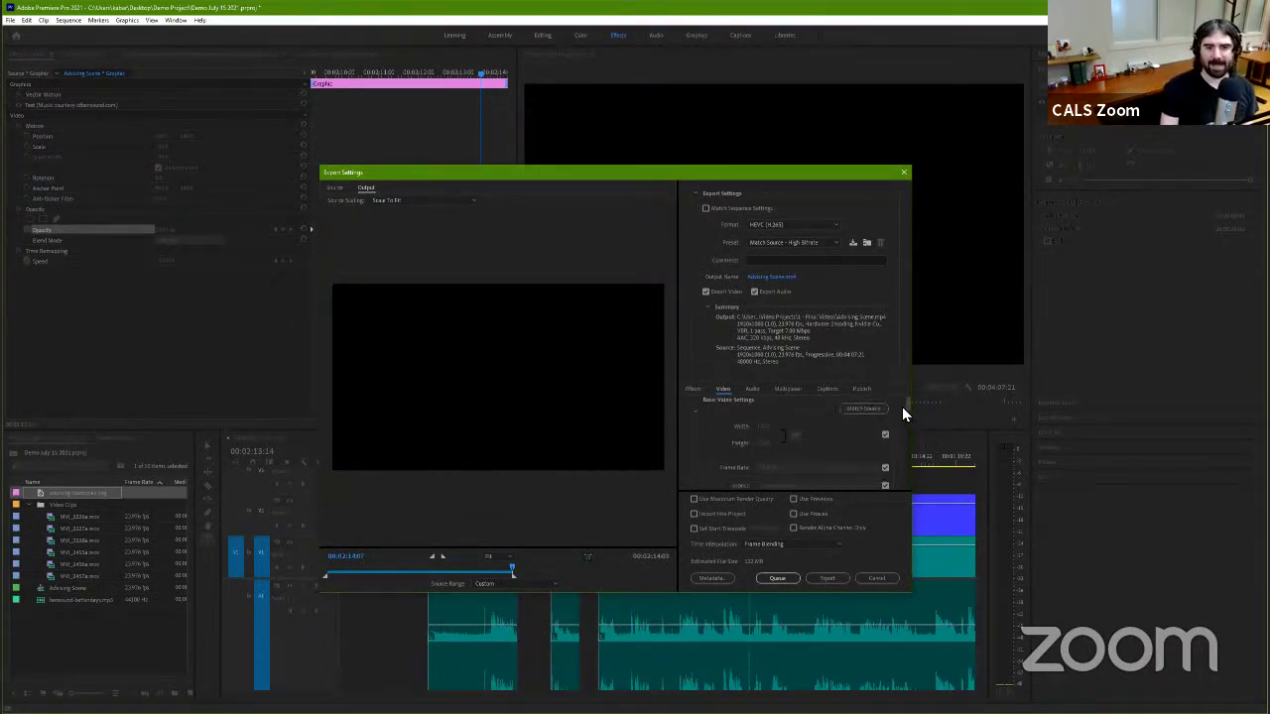
scroll(902, 406, "down", 1)
scroll(901, 406, "down", 1)
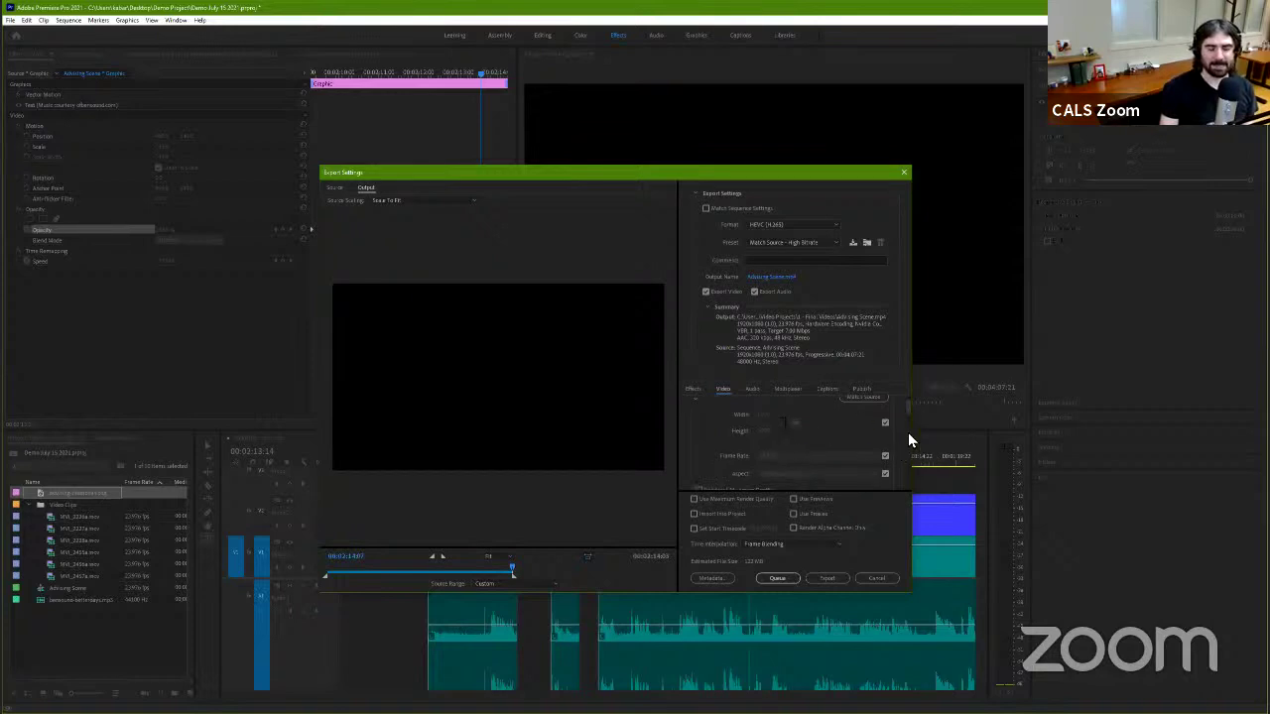
scroll(903, 407, "up", 1)
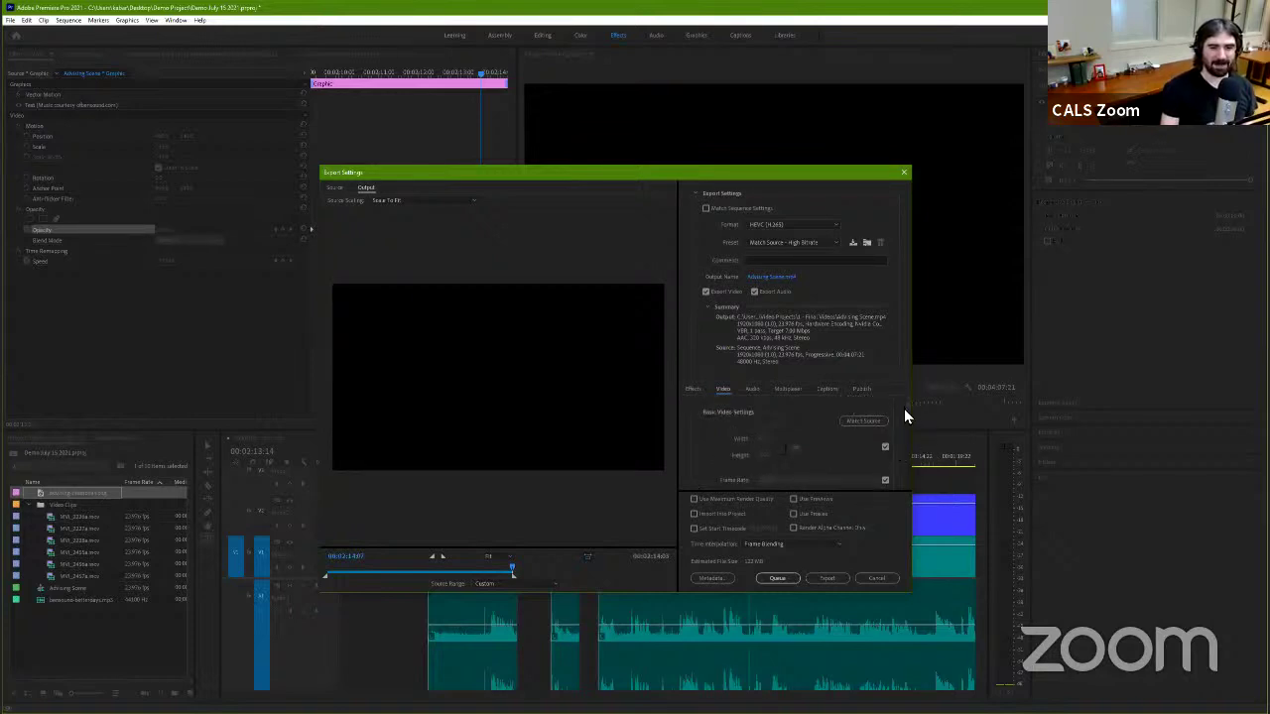
scroll(904, 412, "down", 2)
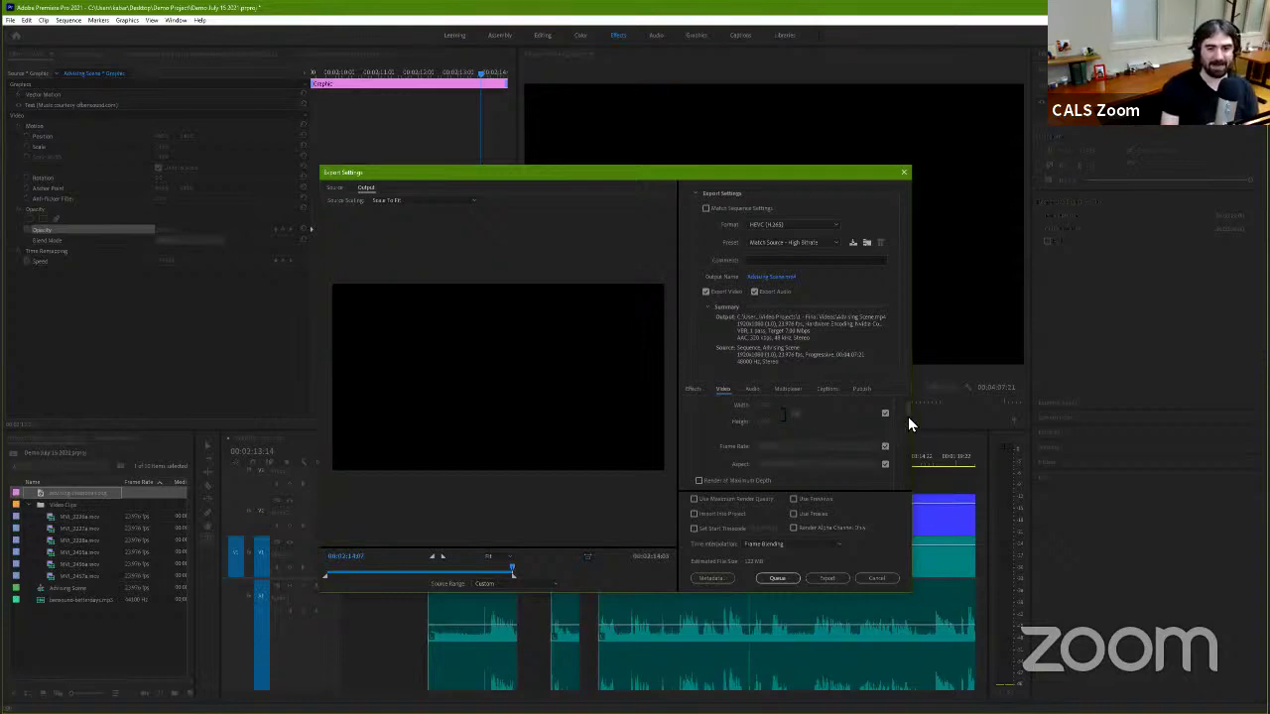
left_click_drag(909, 415, 909, 424)
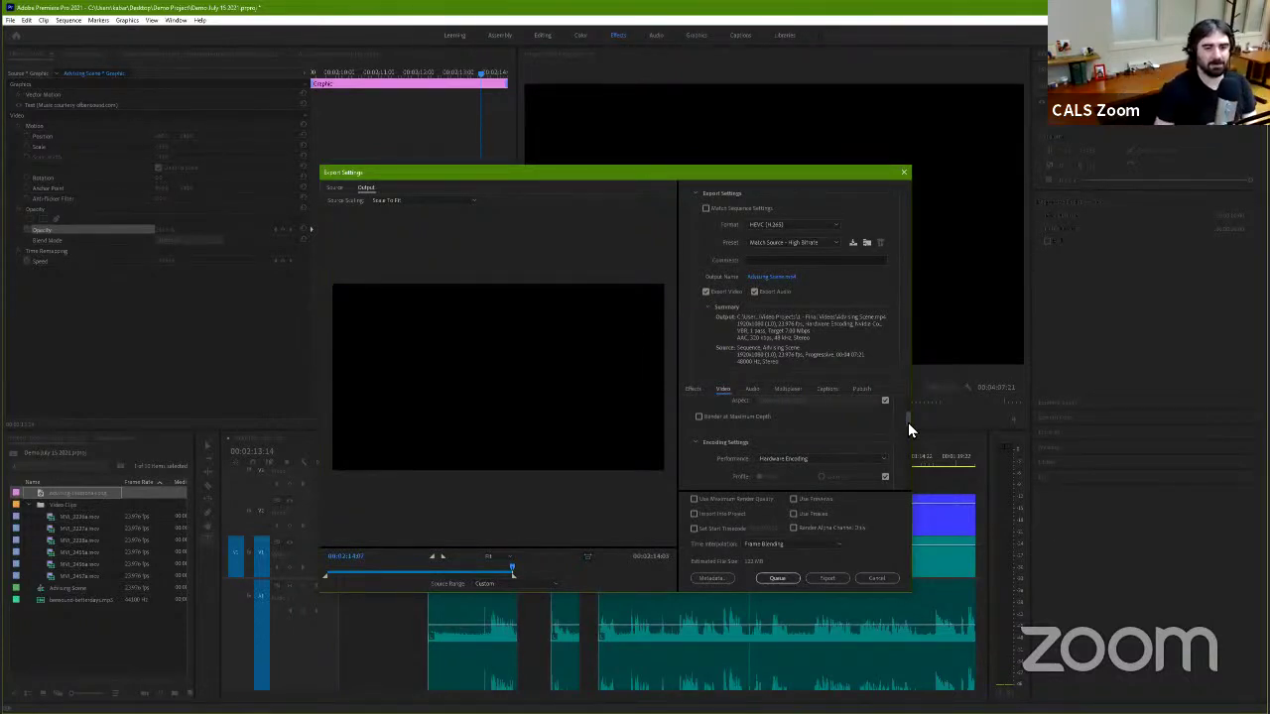
Step: Review the Audio, Captions and Publish options, leaving Creative Cloud, Adobe Stock, Facebook and Vimeo off
left_click(753, 389)
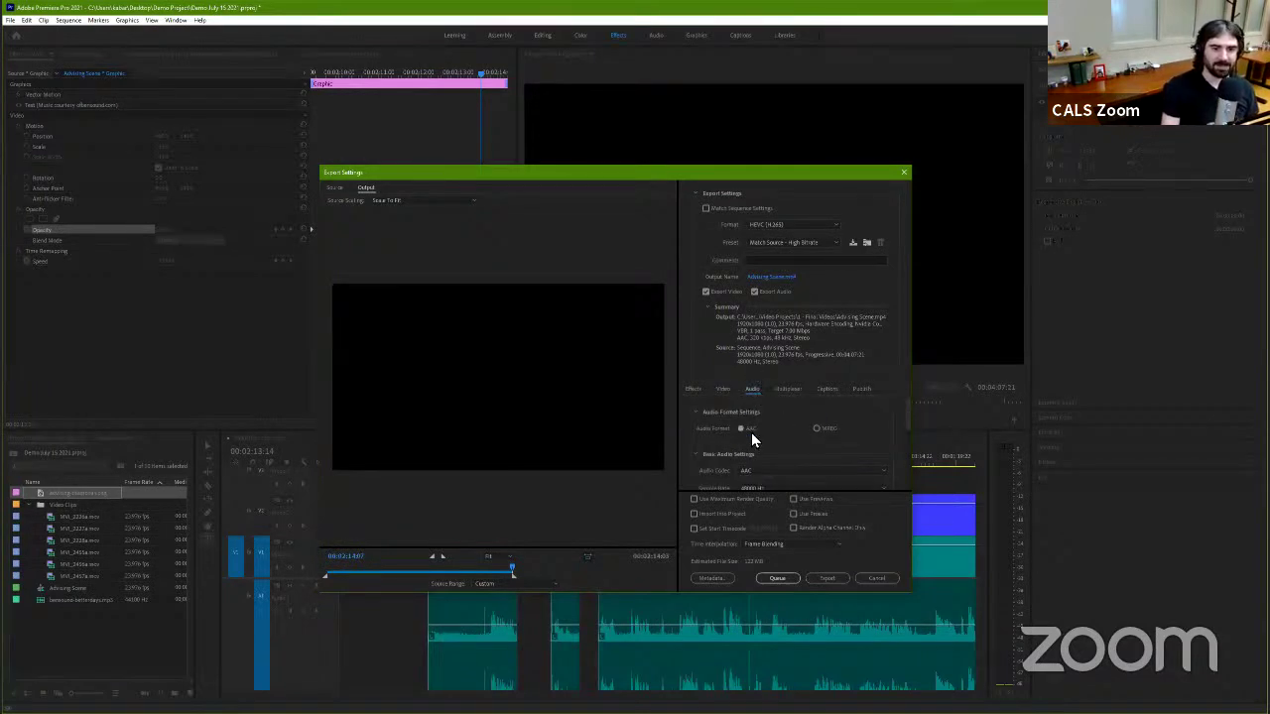
left_click(822, 389)
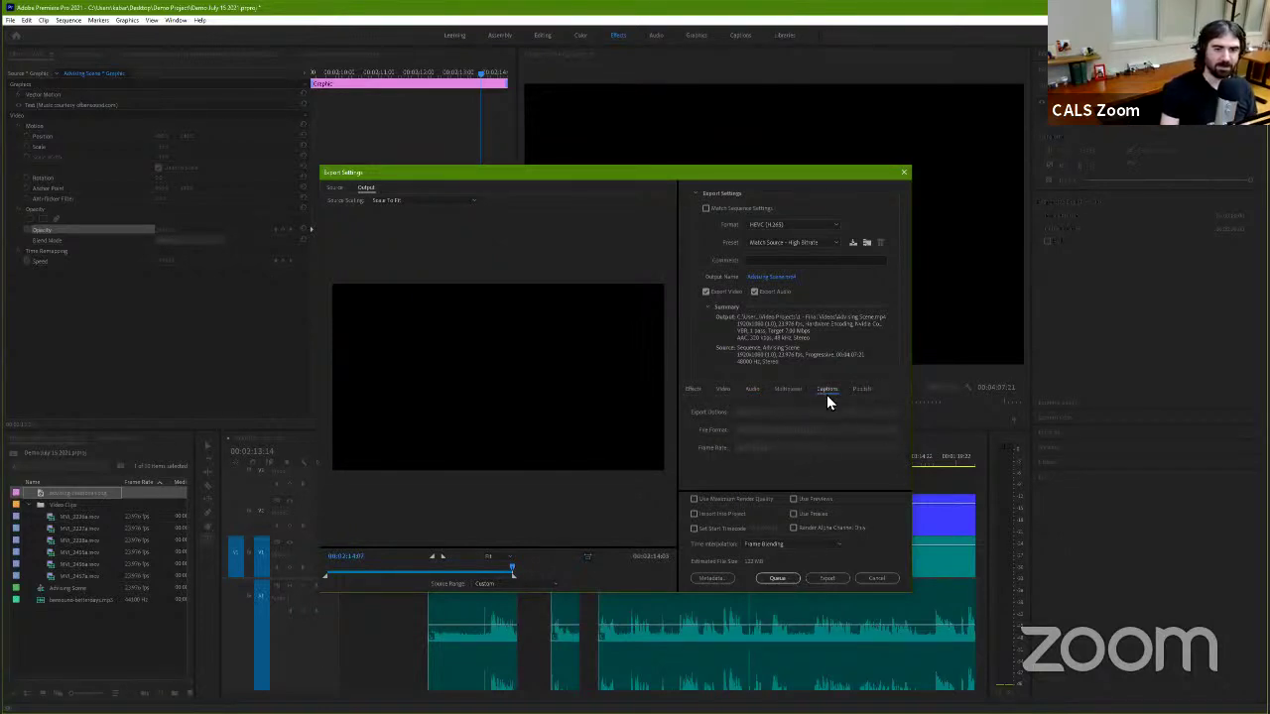
left_click(859, 390)
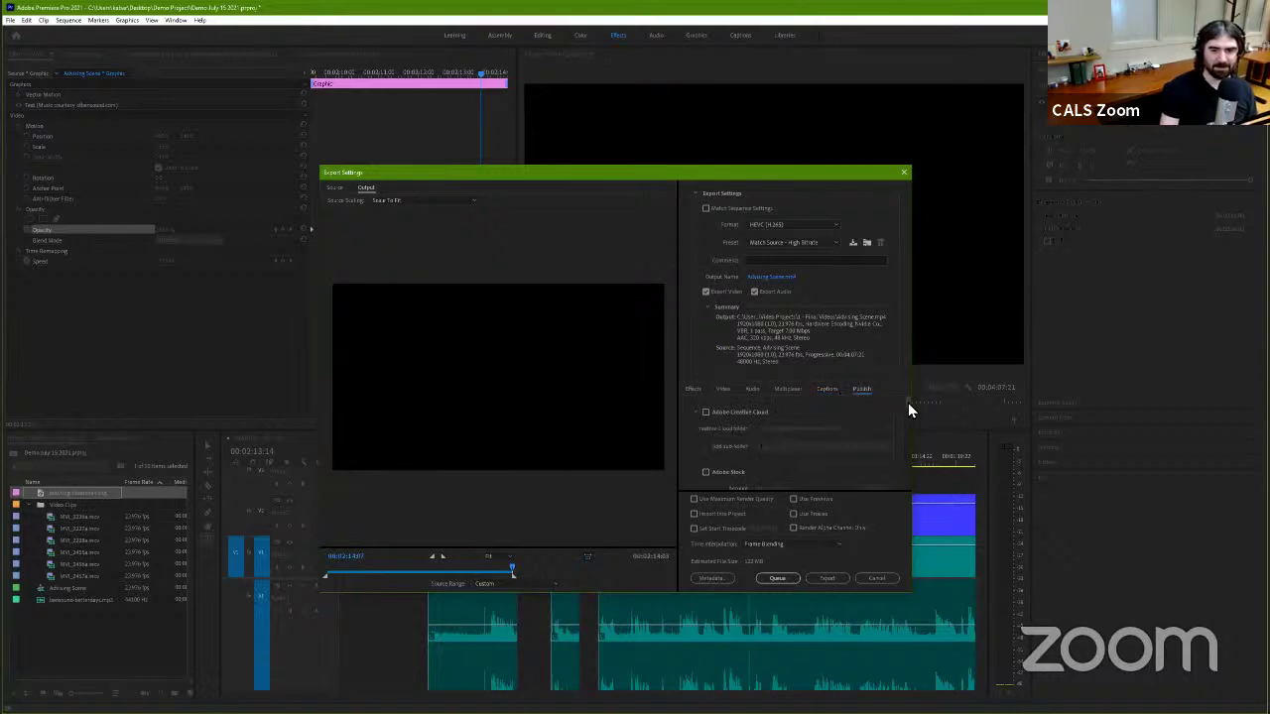
scroll(902, 404, "down", 5)
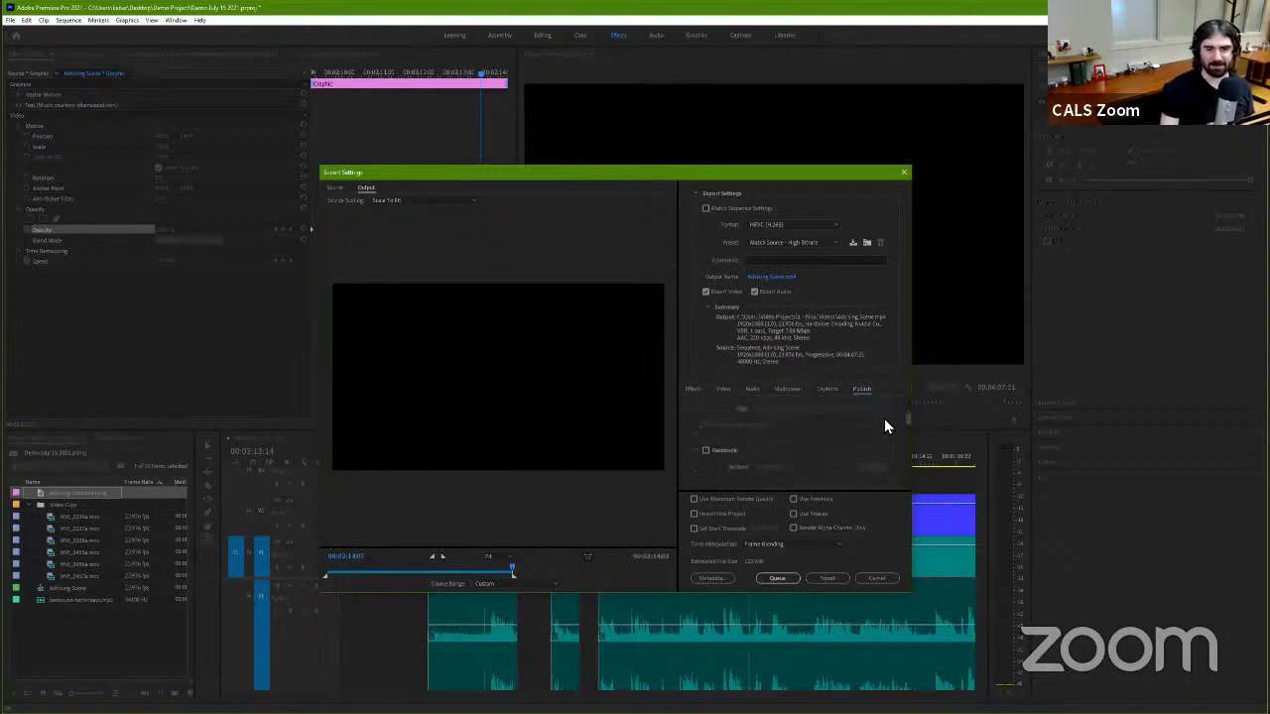
scroll(896, 403, "up", 5)
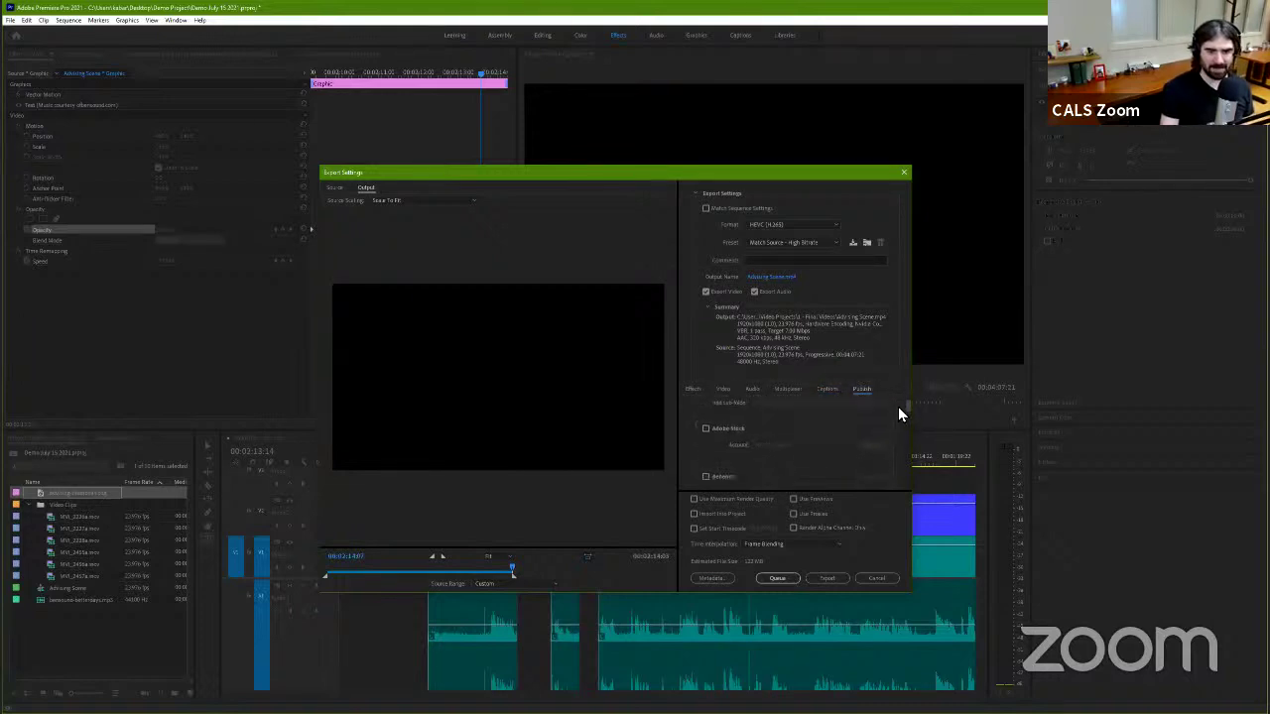
scroll(898, 404, "down", 3)
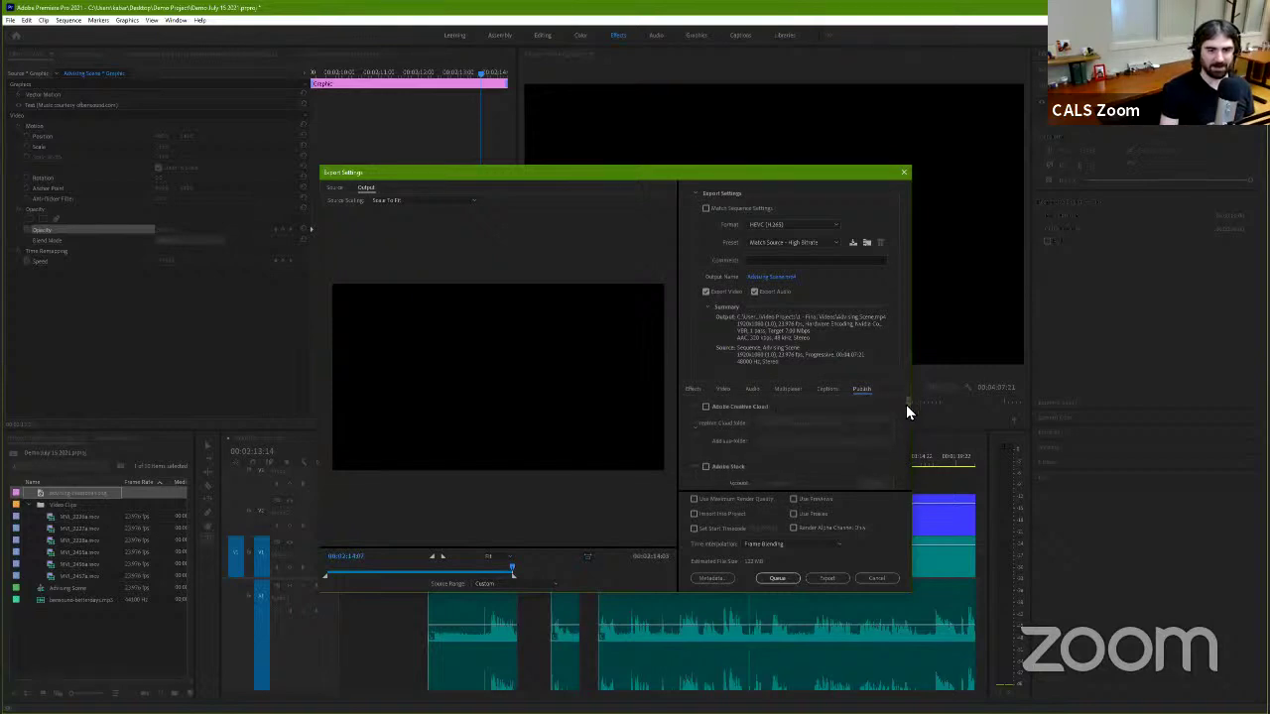
left_click_drag(906, 409, 901, 468)
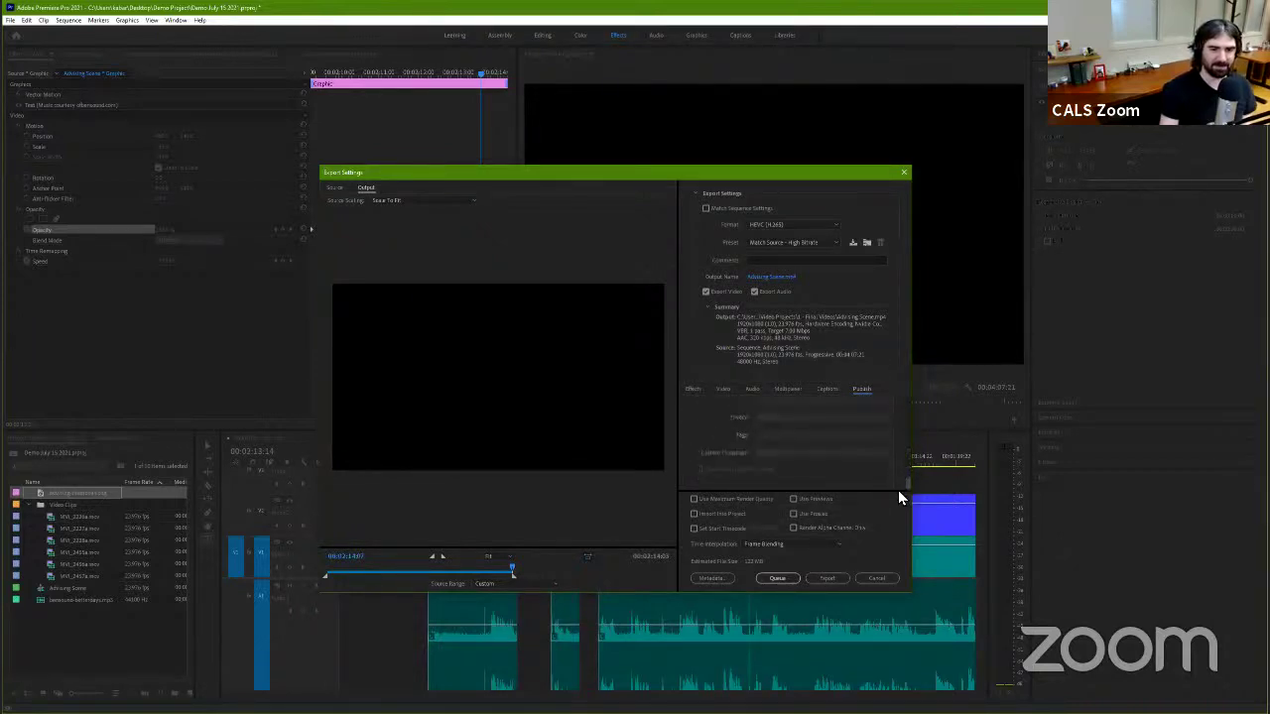
left_click_drag(902, 468, 902, 333)
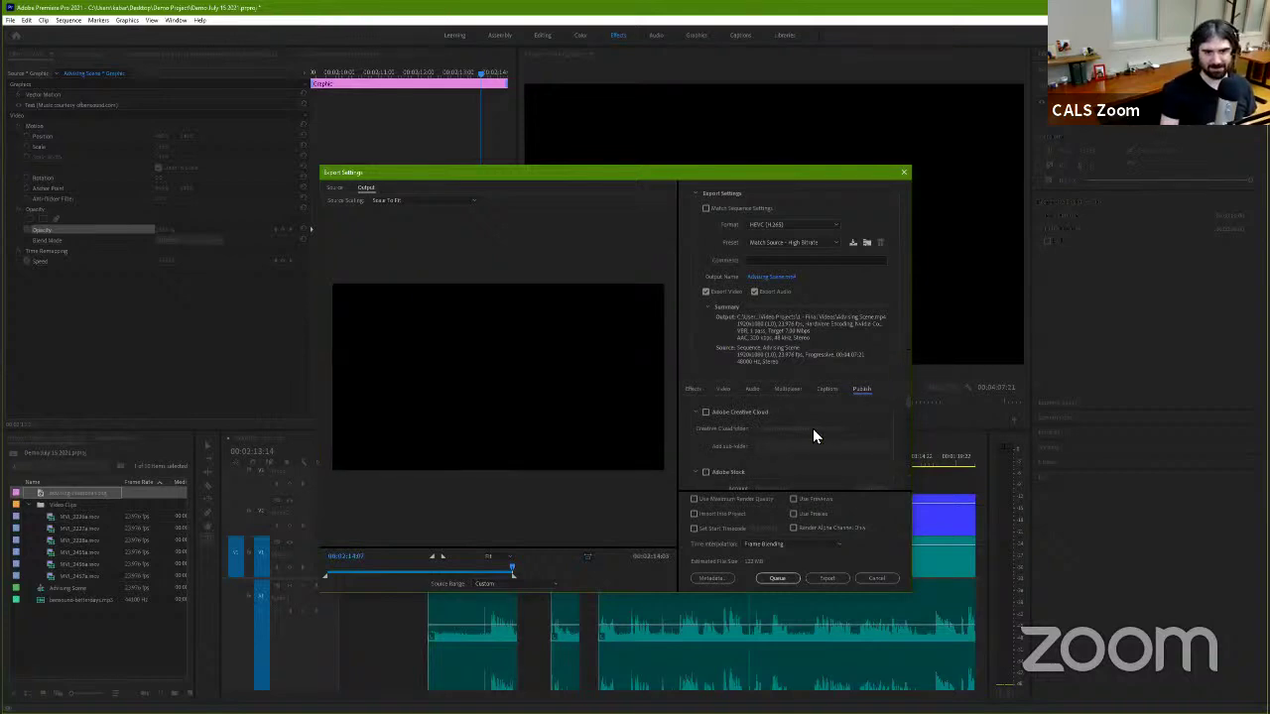
Step: Return to the Effects options, then start exporting Advising Scene as HEVC
left_click(696, 393)
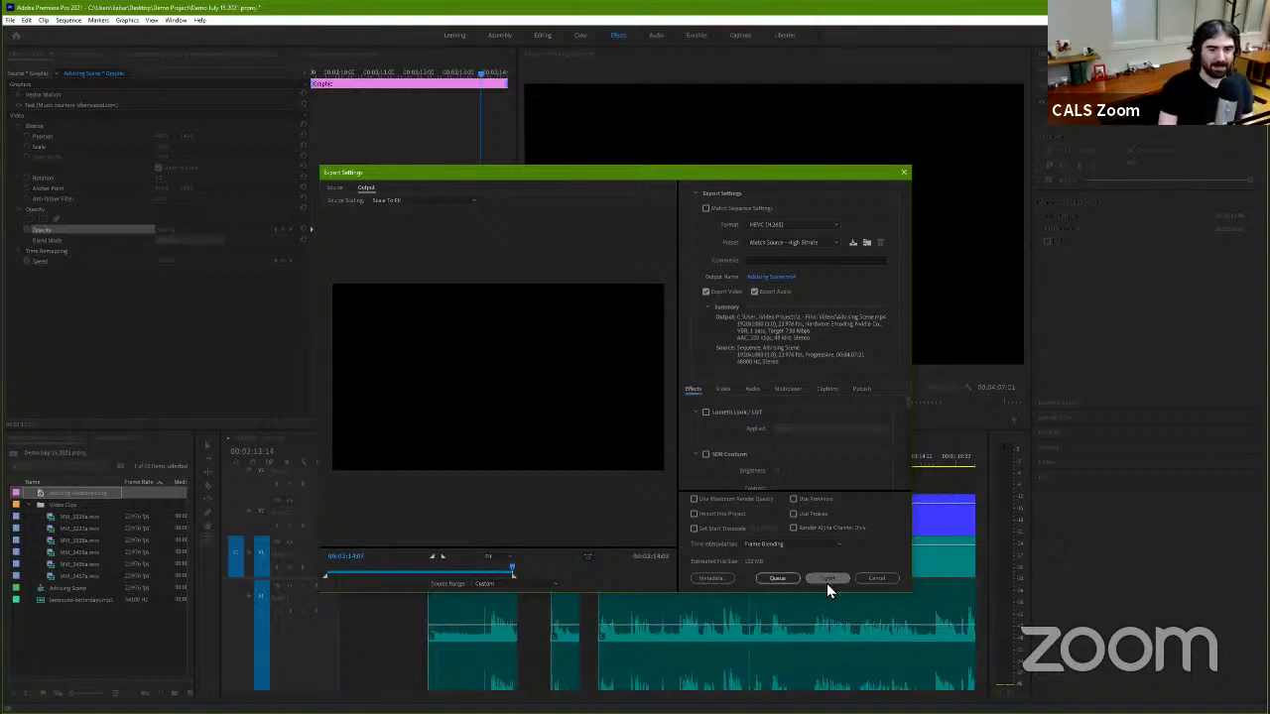
left_click(826, 579)
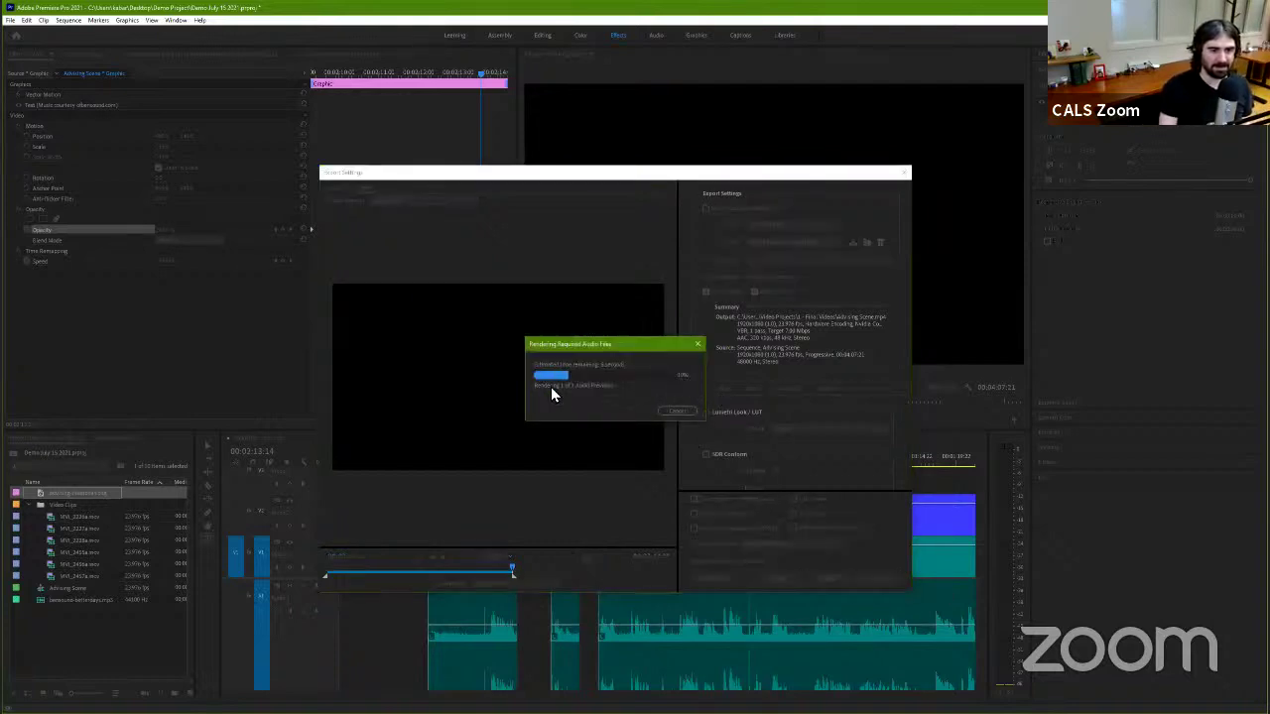